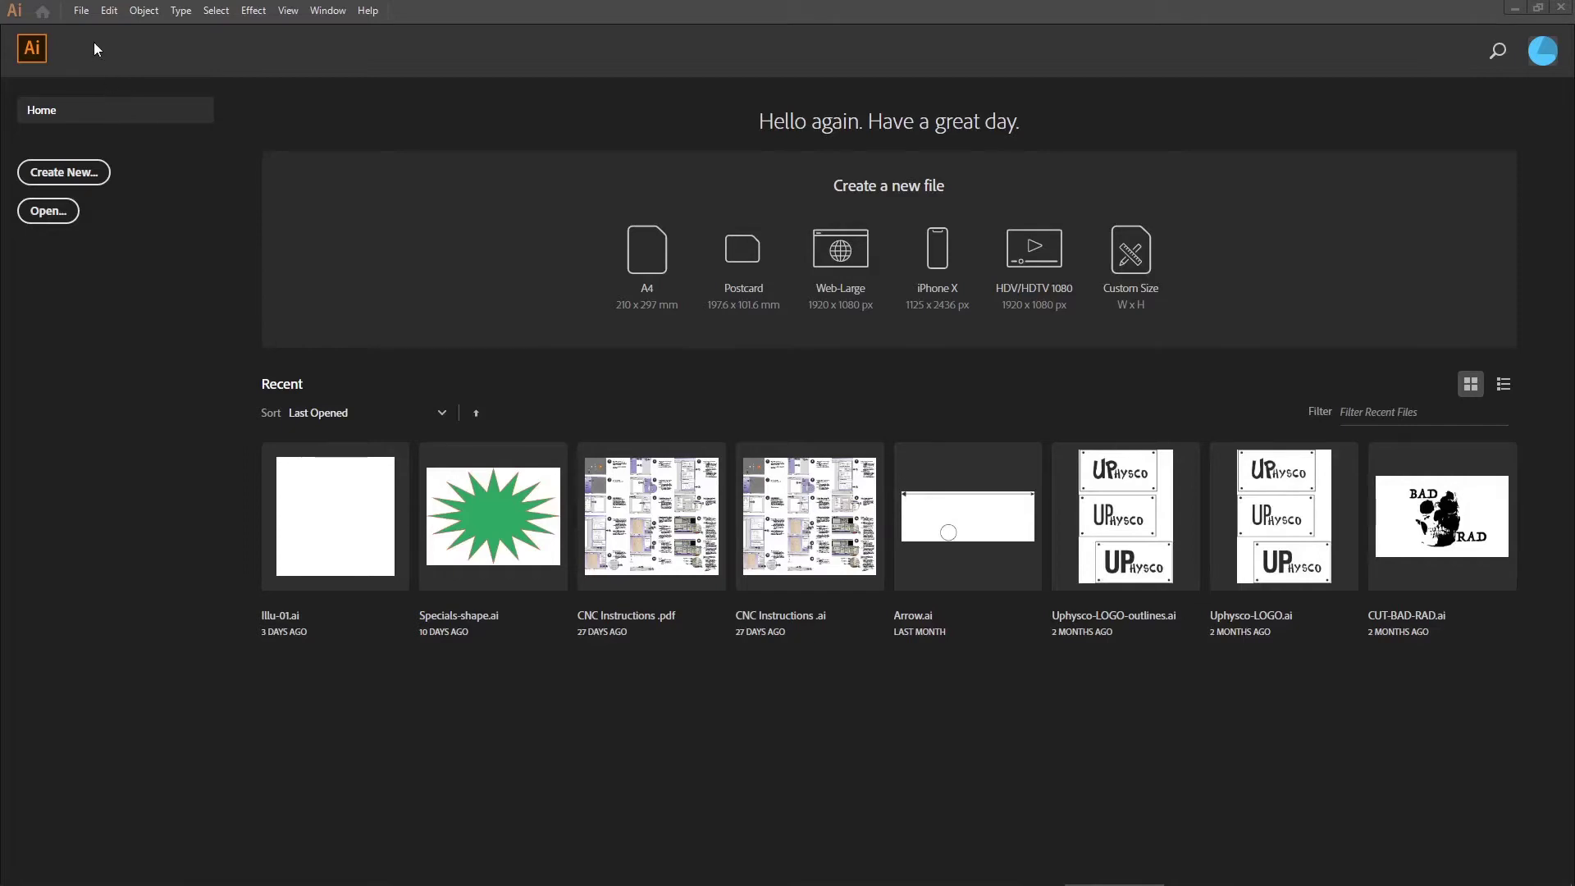
# Step: Create a new portrait print document from the Letter preset, with units in inches at 8.5 x 11 in
pyautogui.click(82, 12)
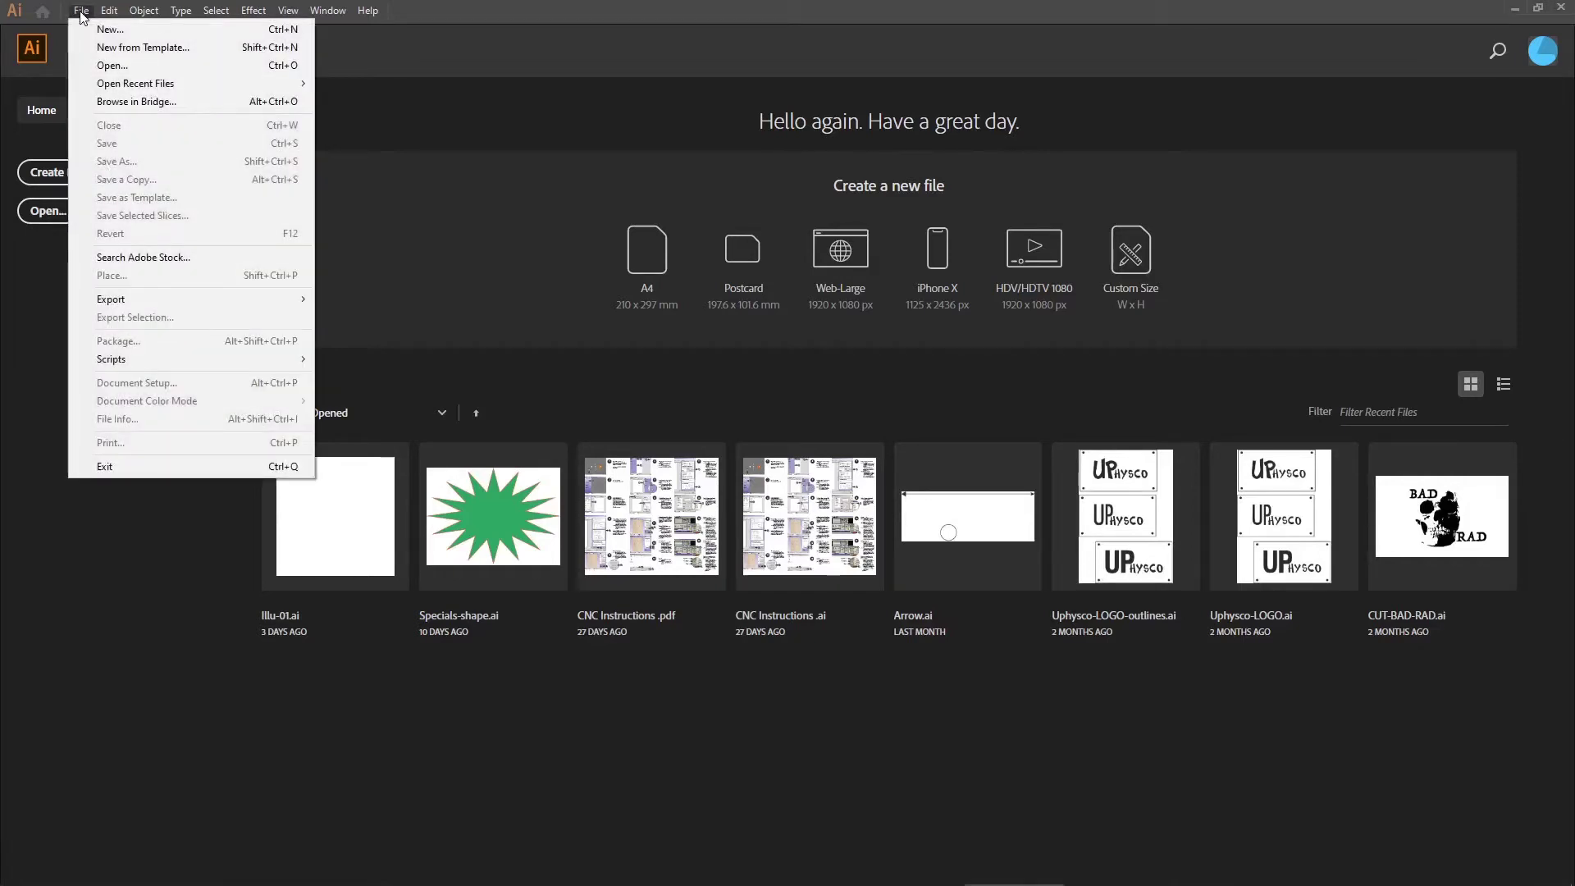
pyautogui.click(102, 30)
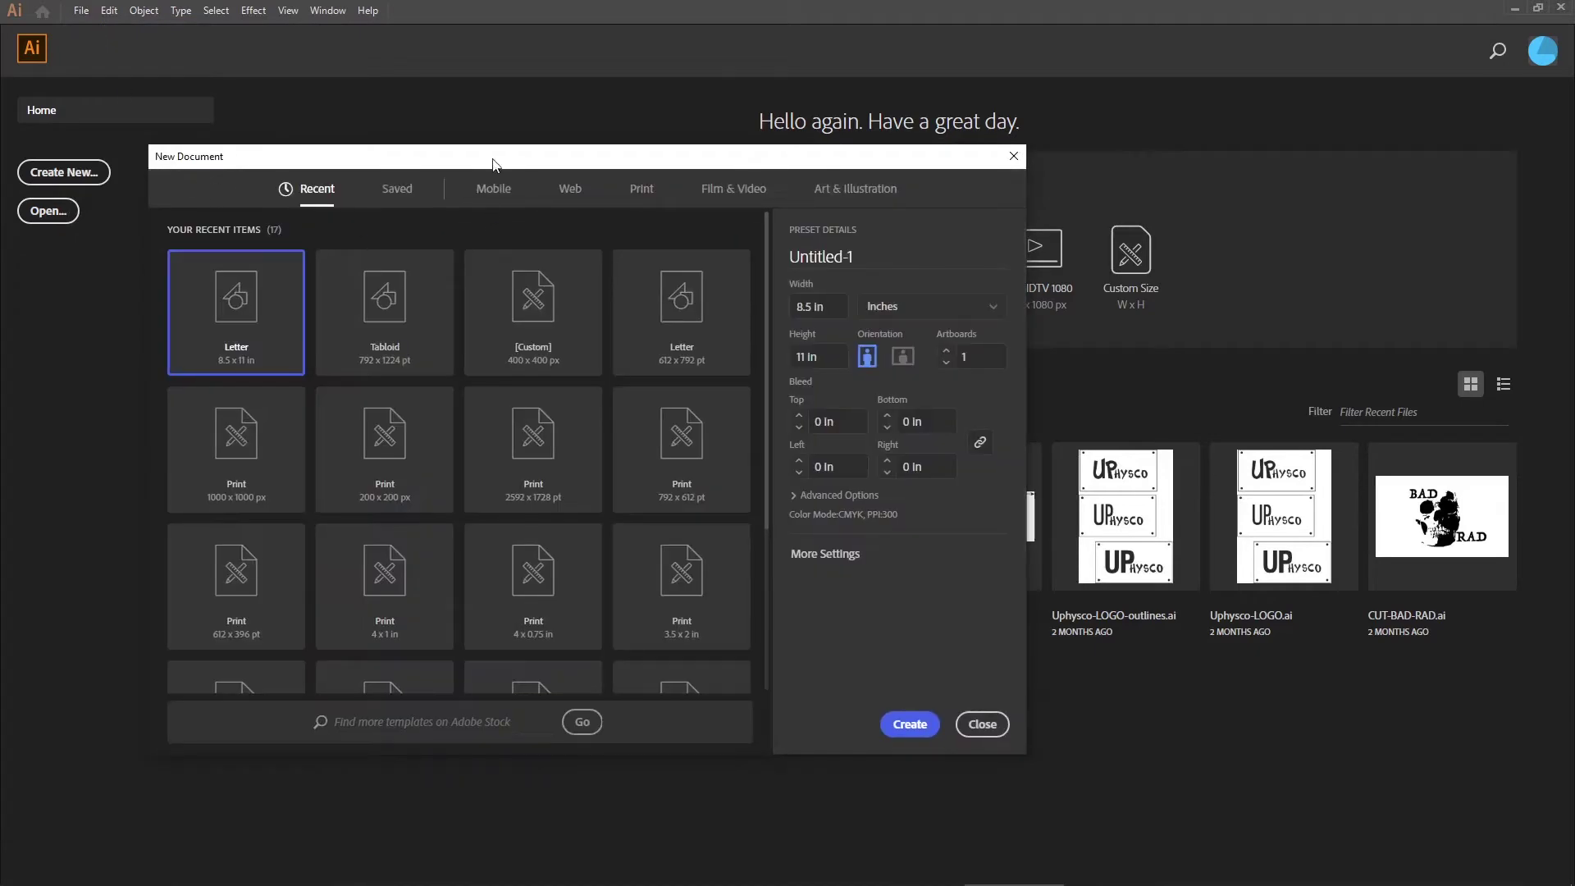
pyautogui.moveTo(493, 164); pyautogui.dragTo(525, 158)
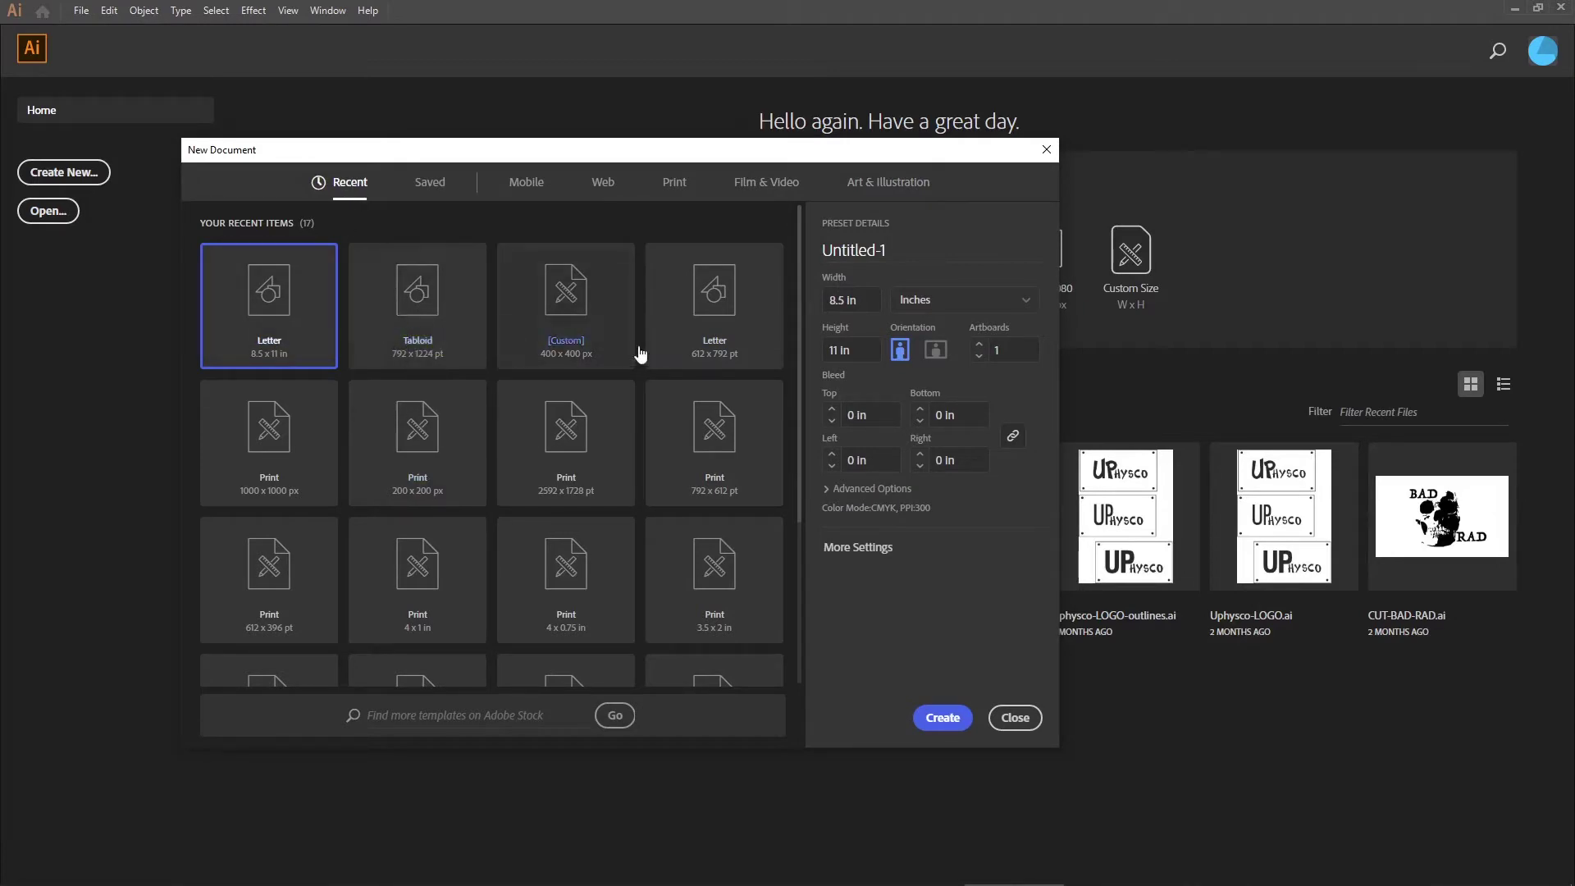
pyautogui.click(434, 187)
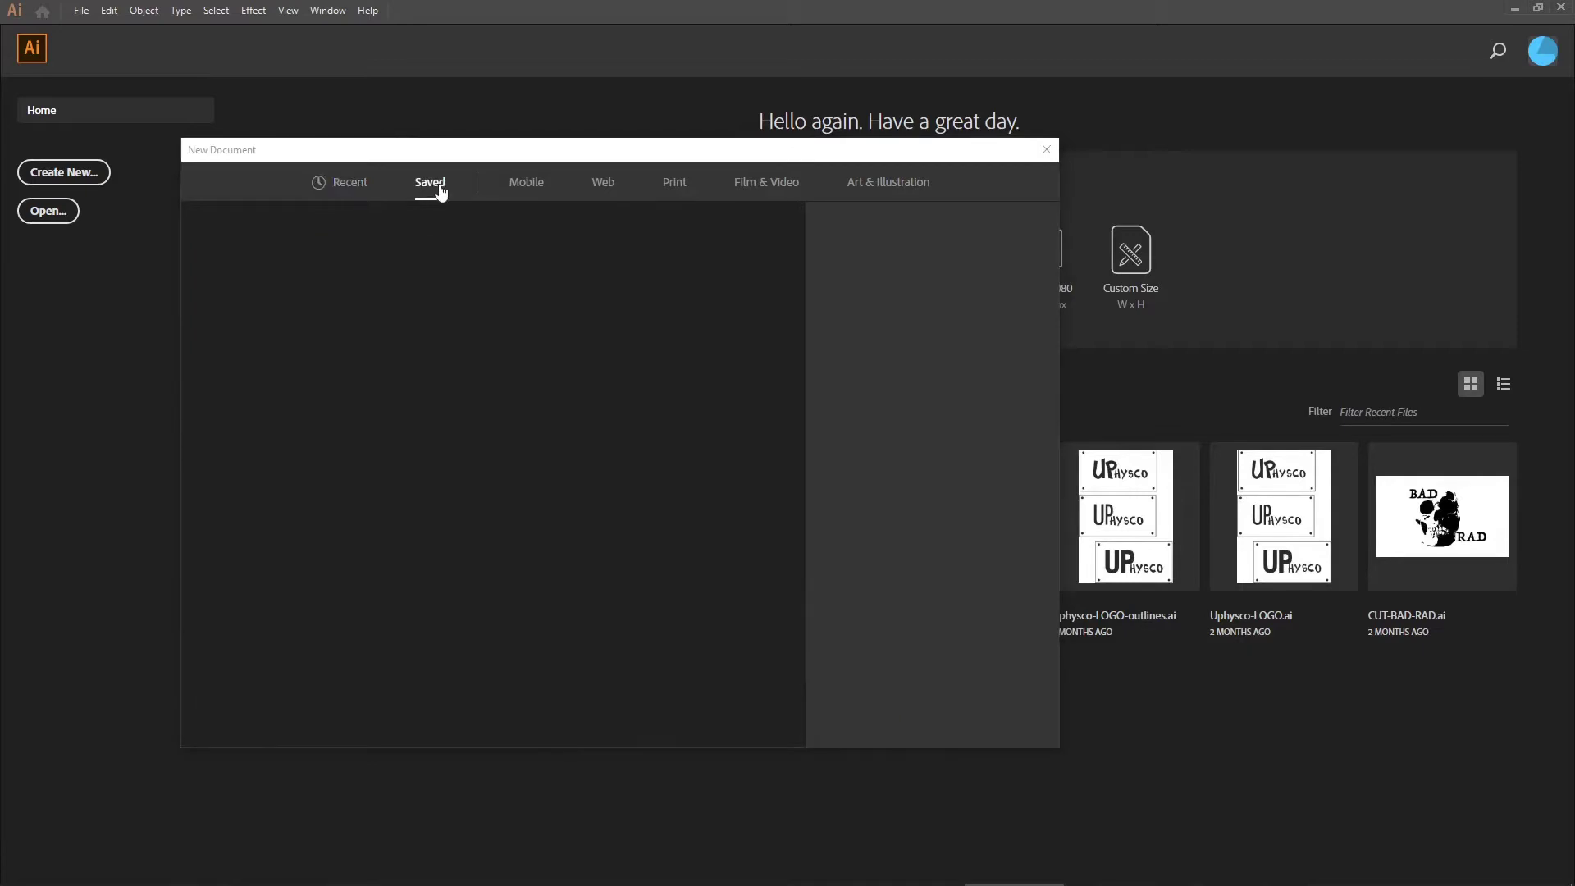
pyautogui.click(526, 187)
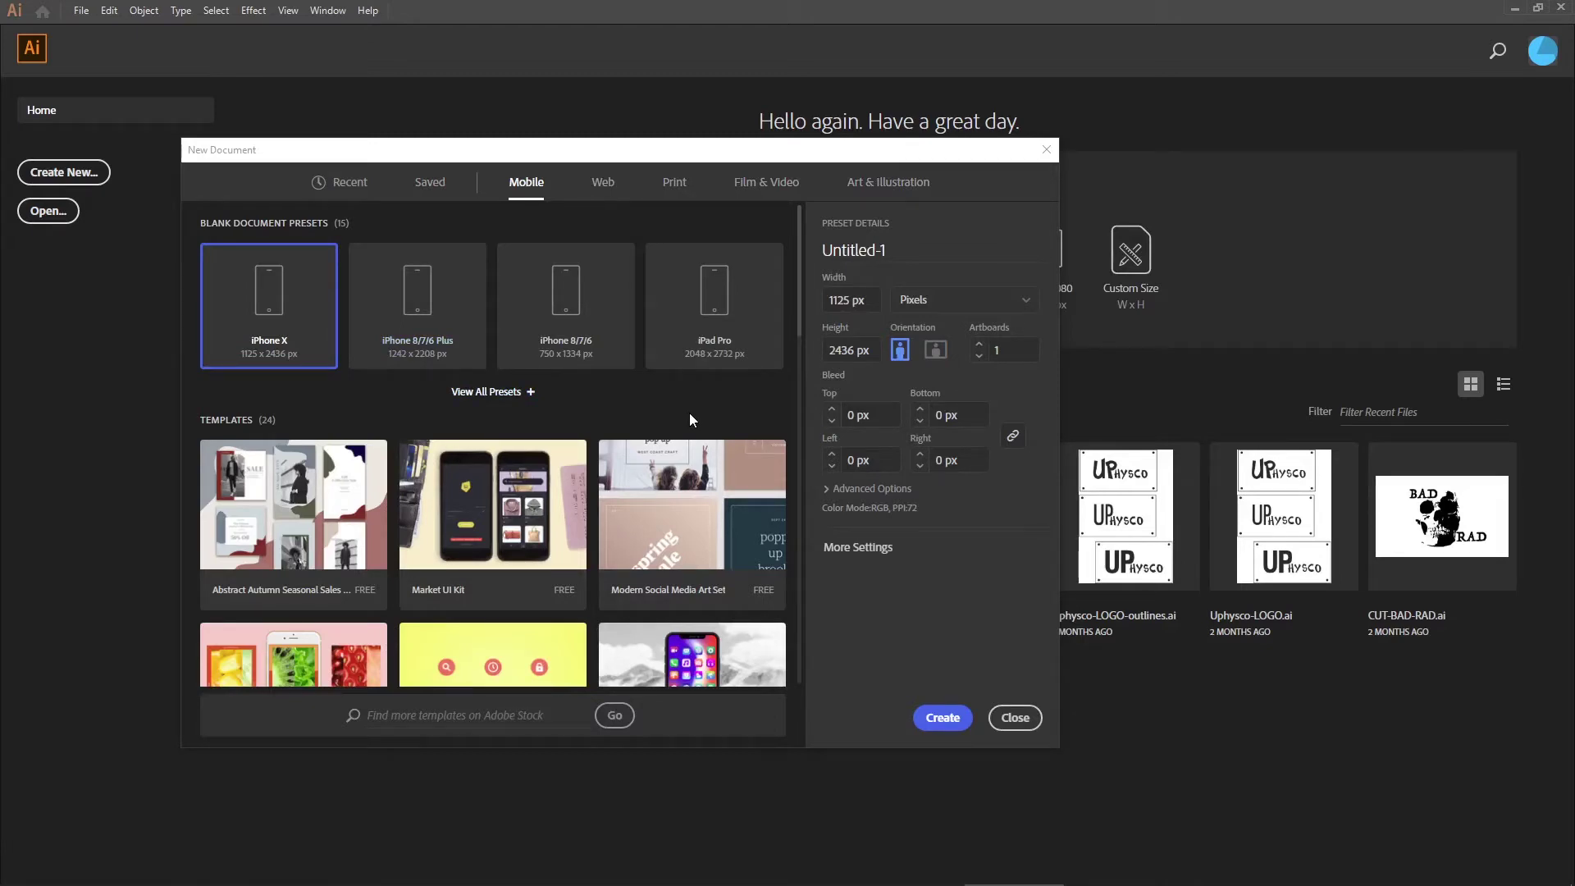
pyautogui.click(676, 184)
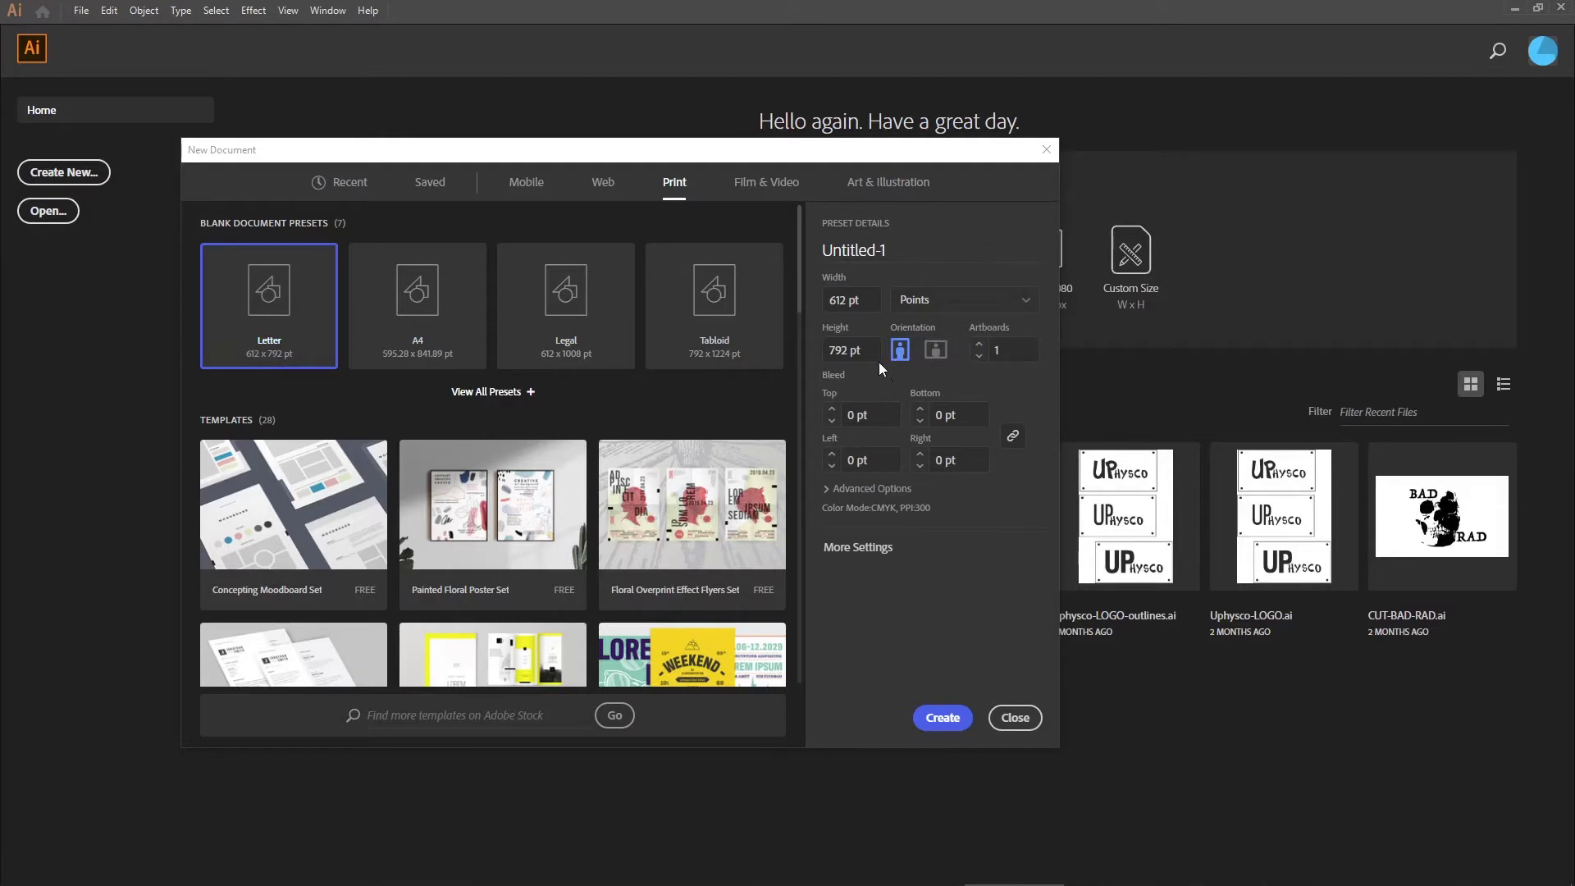
pyautogui.click(1025, 303)
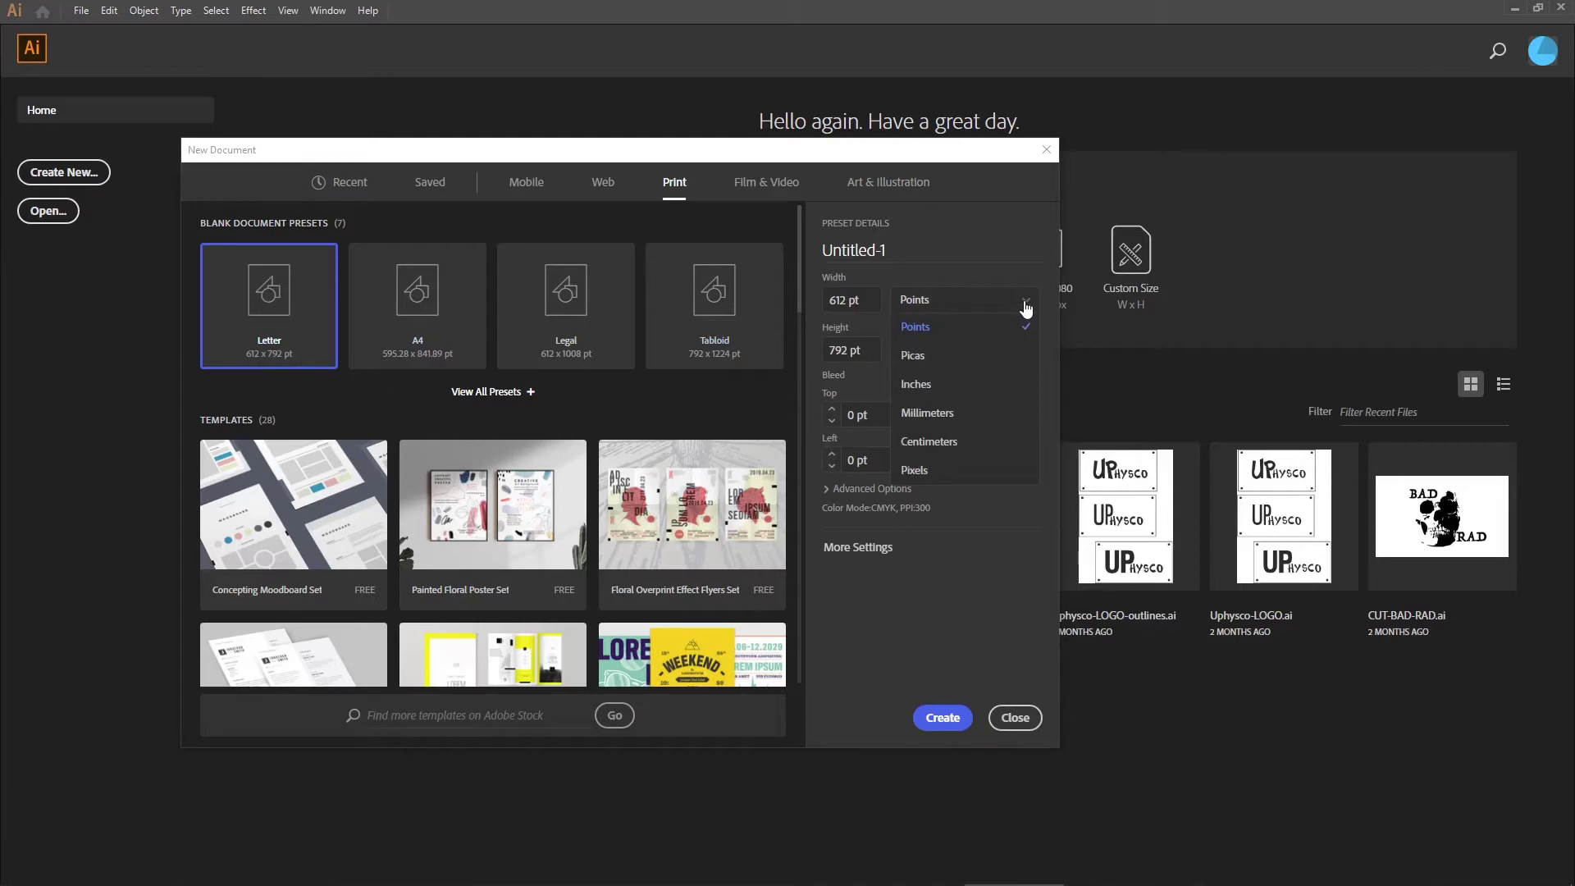
pyautogui.click(967, 390)
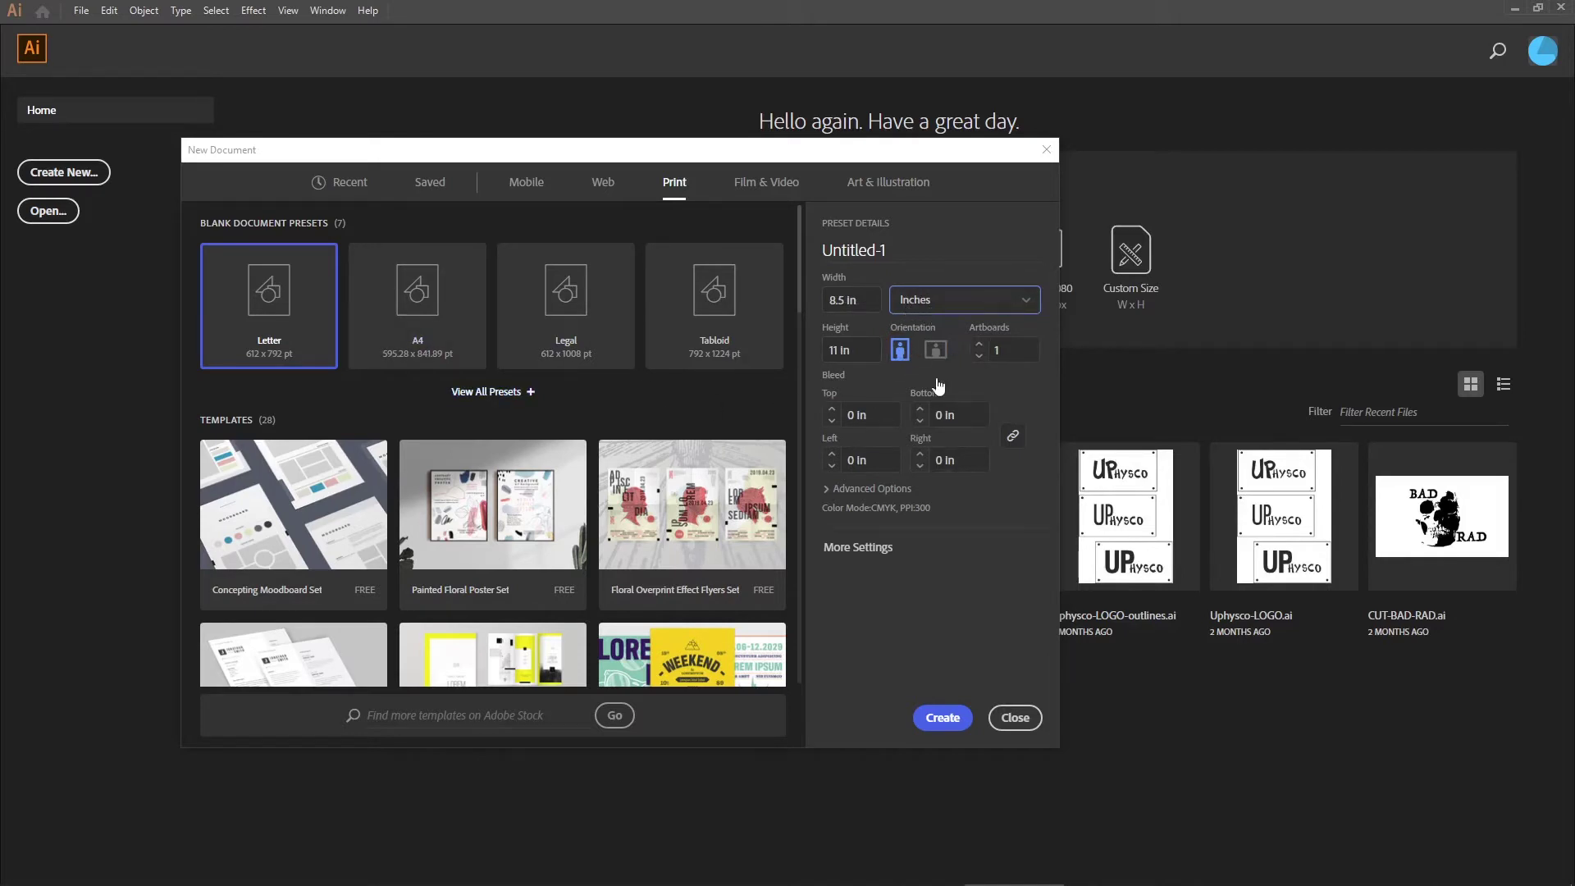
pyautogui.moveTo(900, 155)
pyautogui.mouseDown()
pyautogui.moveTo(924, 165)
pyautogui.moveTo(893, 175)
pyautogui.mouseUp()
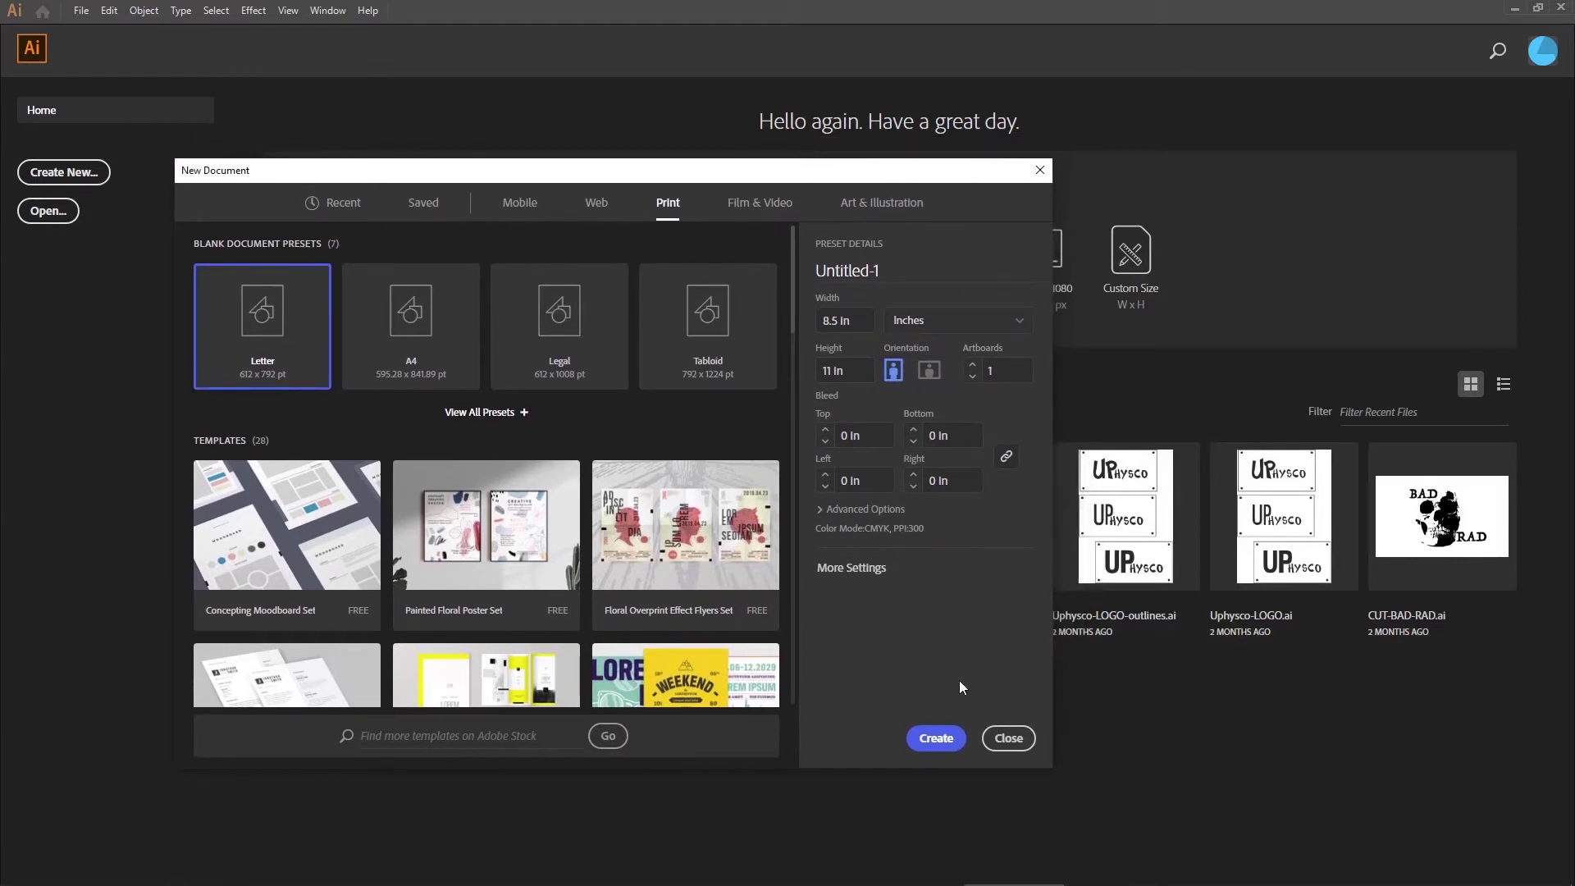
pyautogui.click(937, 739)
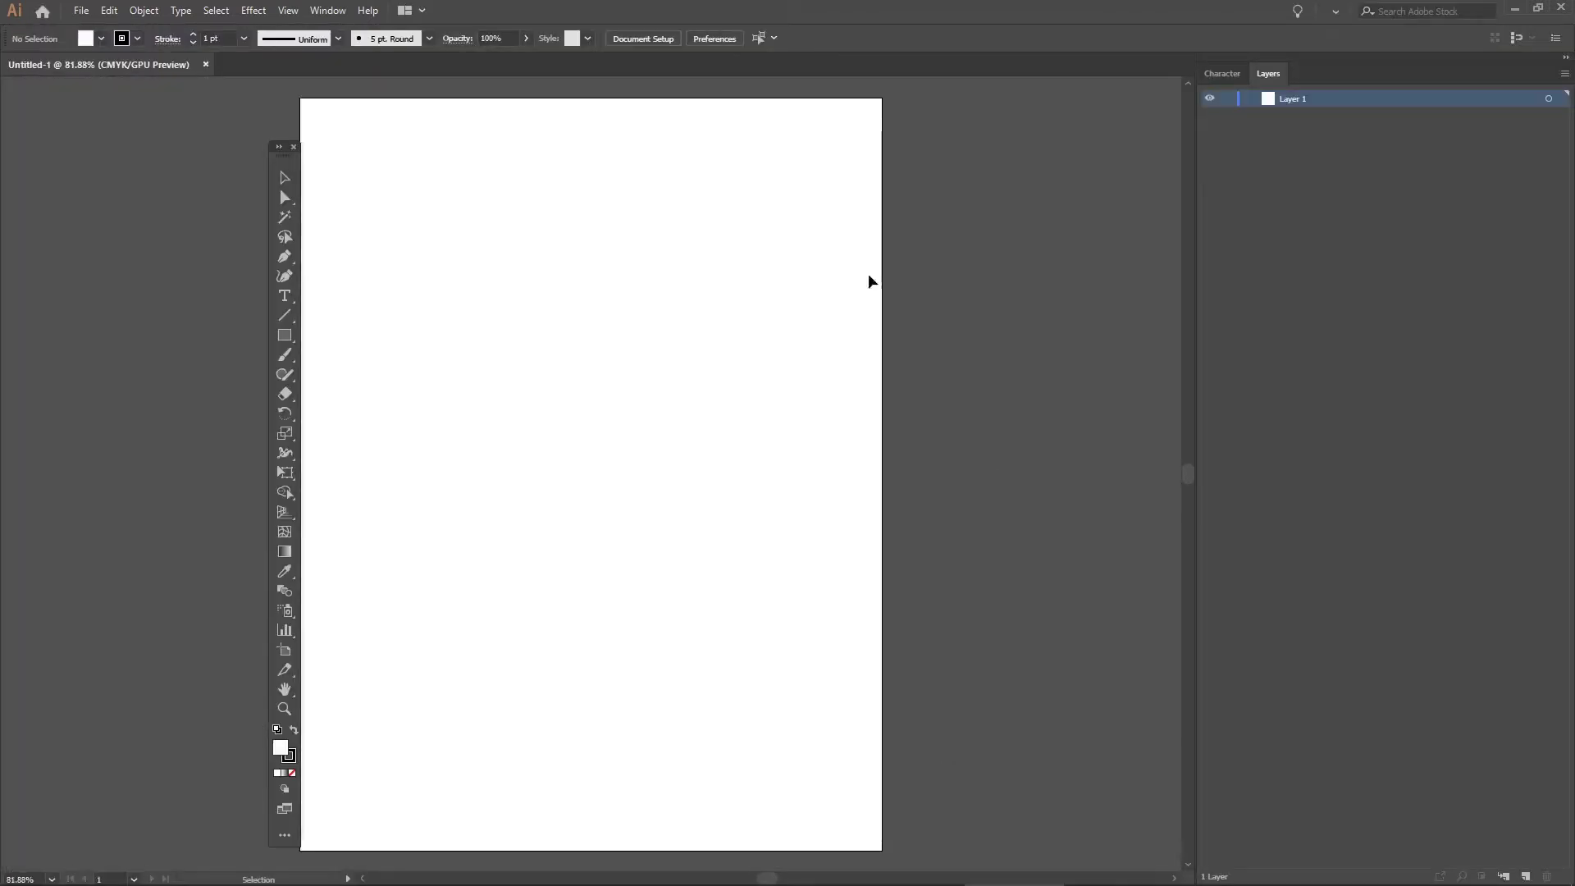
# Step: Move the floating tools panel off the artboard into the empty canvas area beside it
pyautogui.moveTo(283, 155); pyautogui.dragTo(213, 140)
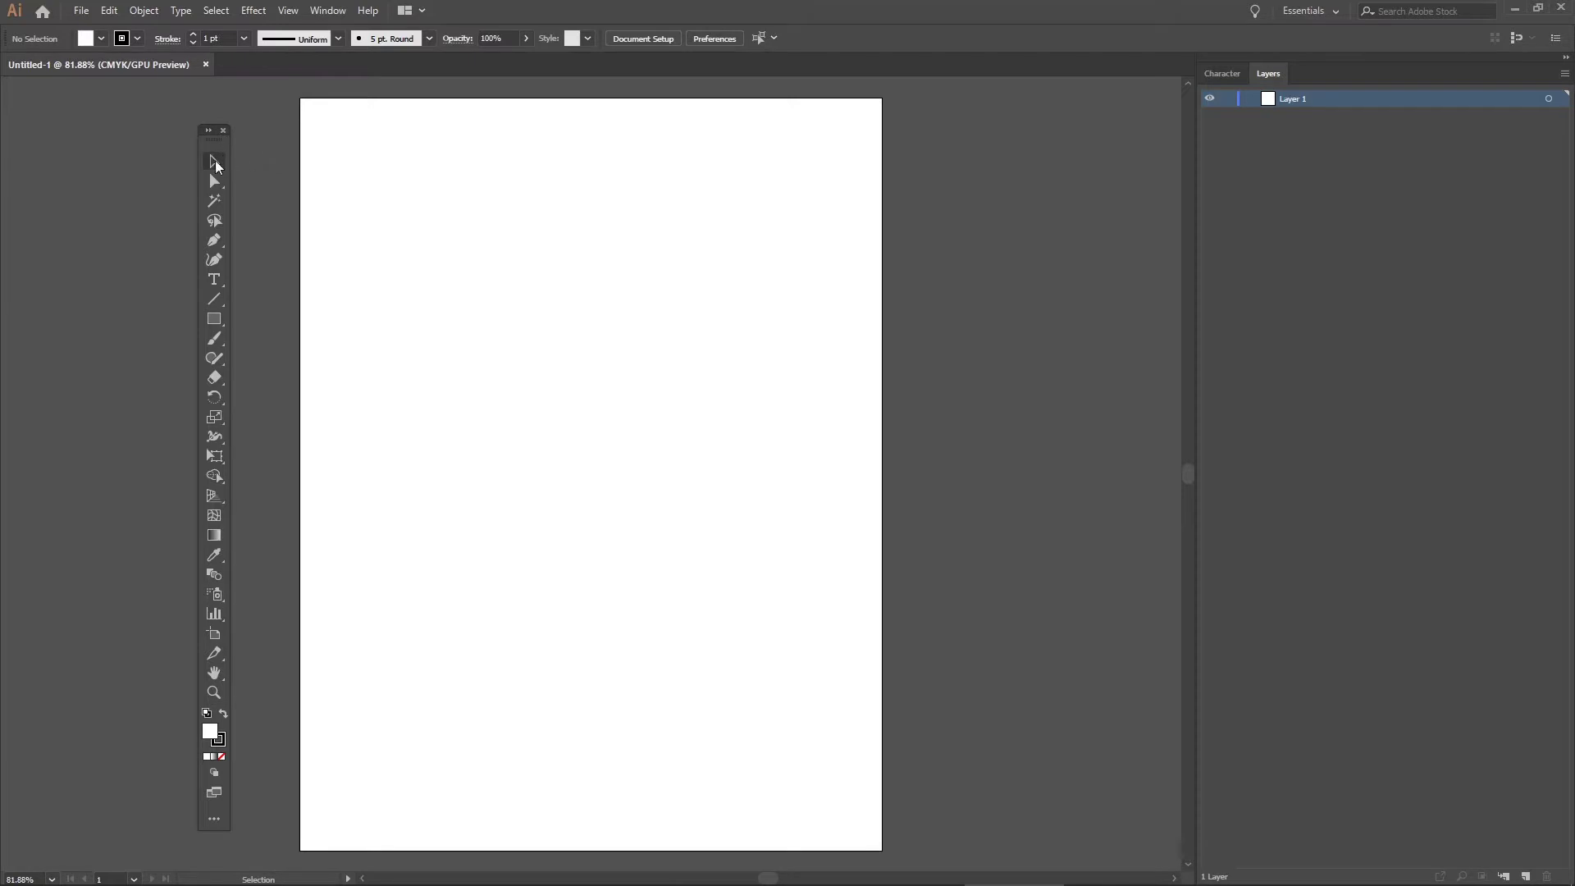
pyautogui.moveTo(211, 141); pyautogui.dragTo(354, 145)
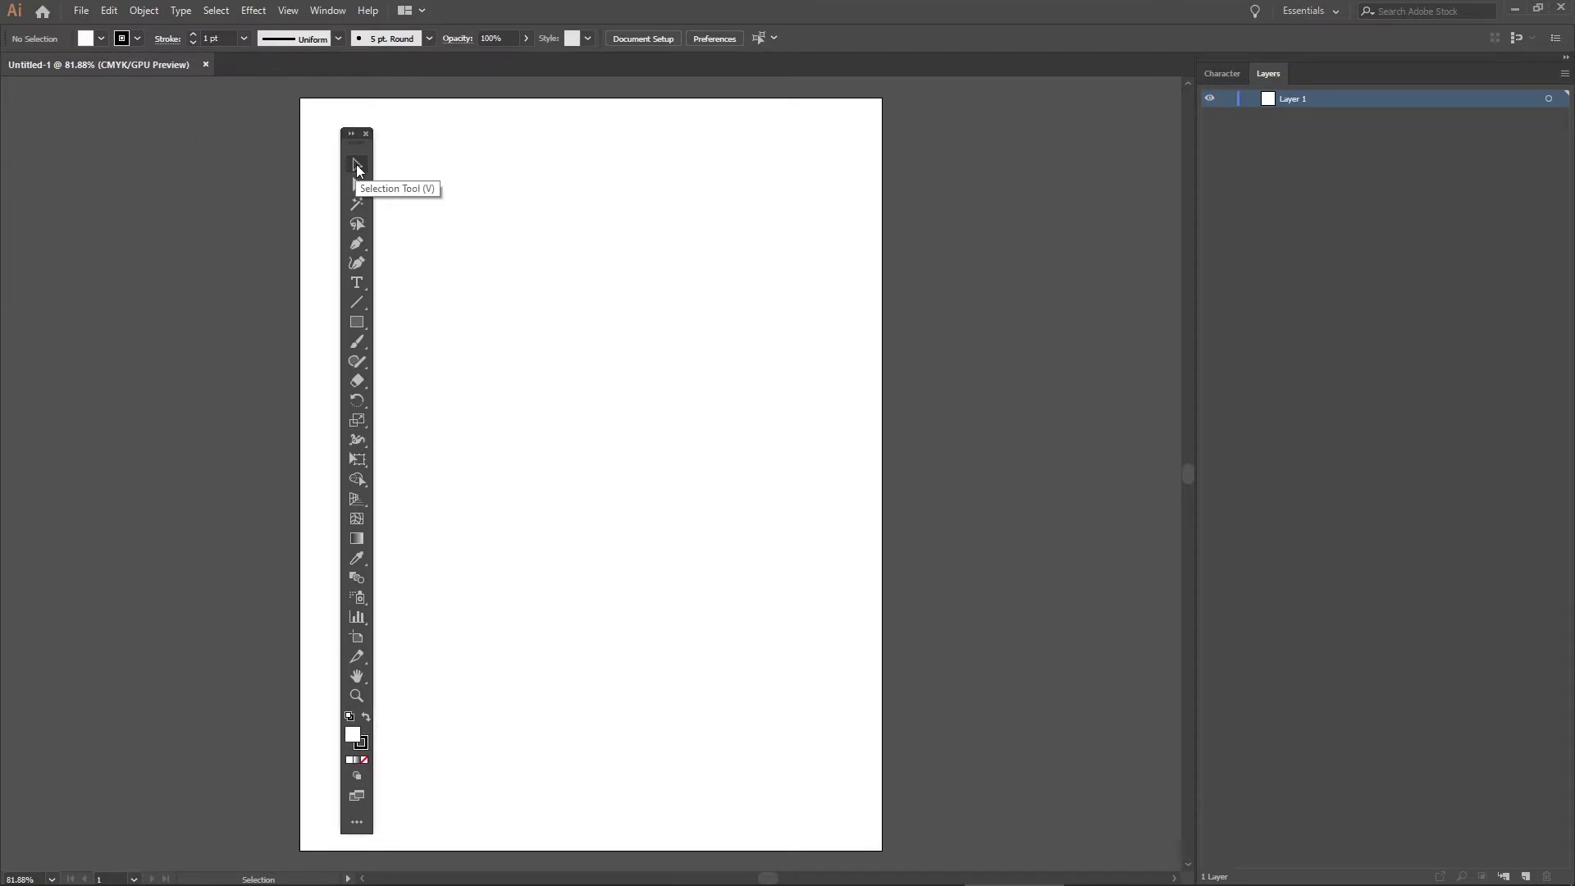
pyautogui.moveTo(357, 144); pyautogui.dragTo(220, 129)
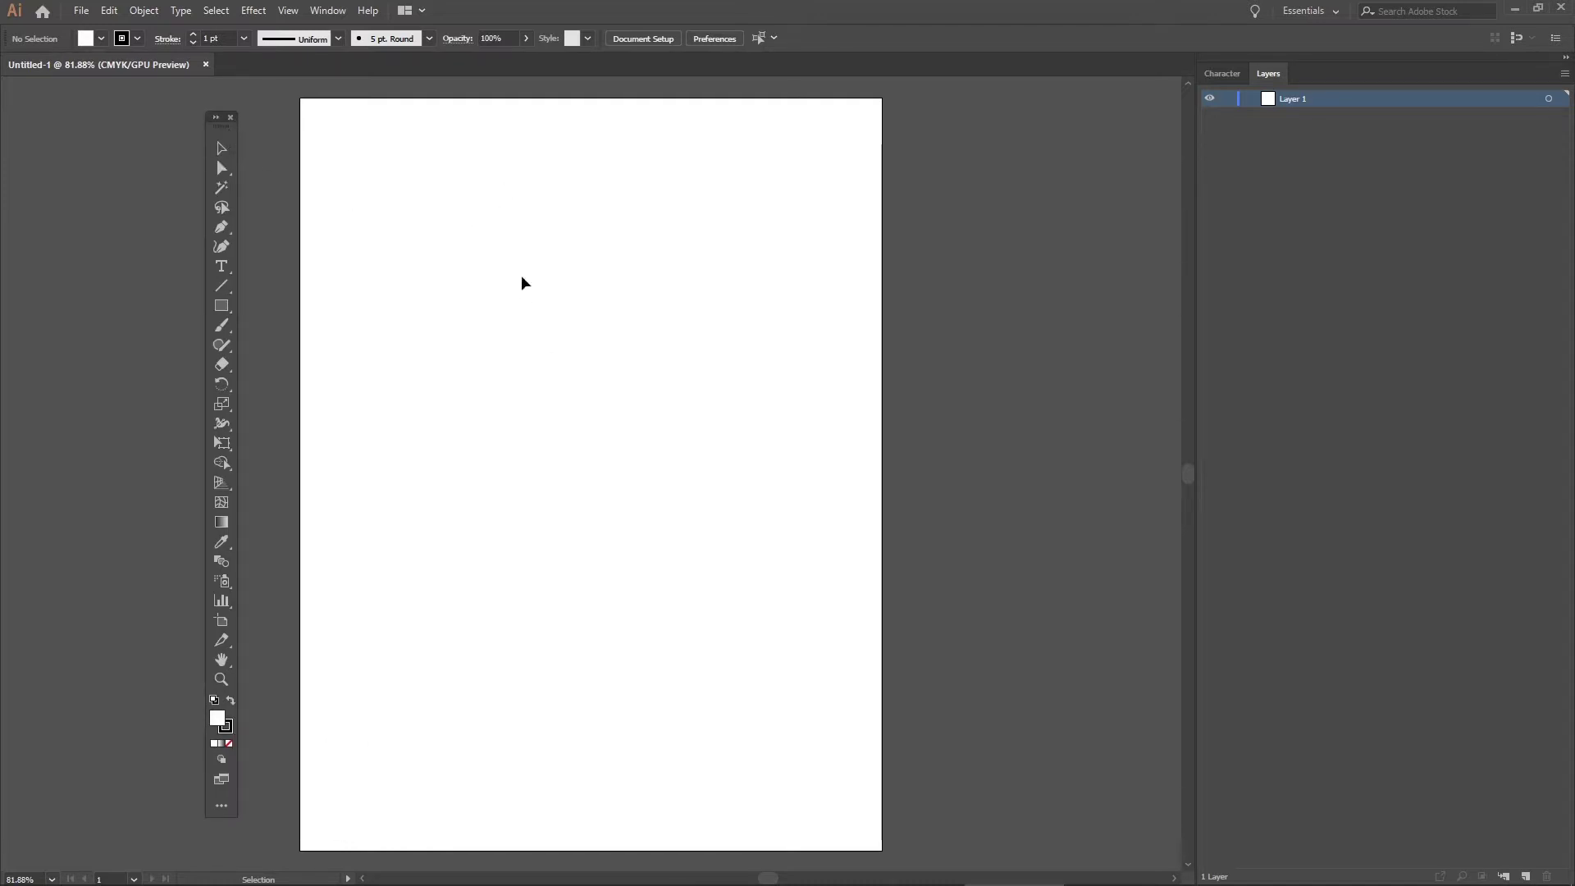
# Step: Show the rulers and place a horizontal guide about 1 in below the artboard's upper edge
pyautogui.rightClick(502, 415)
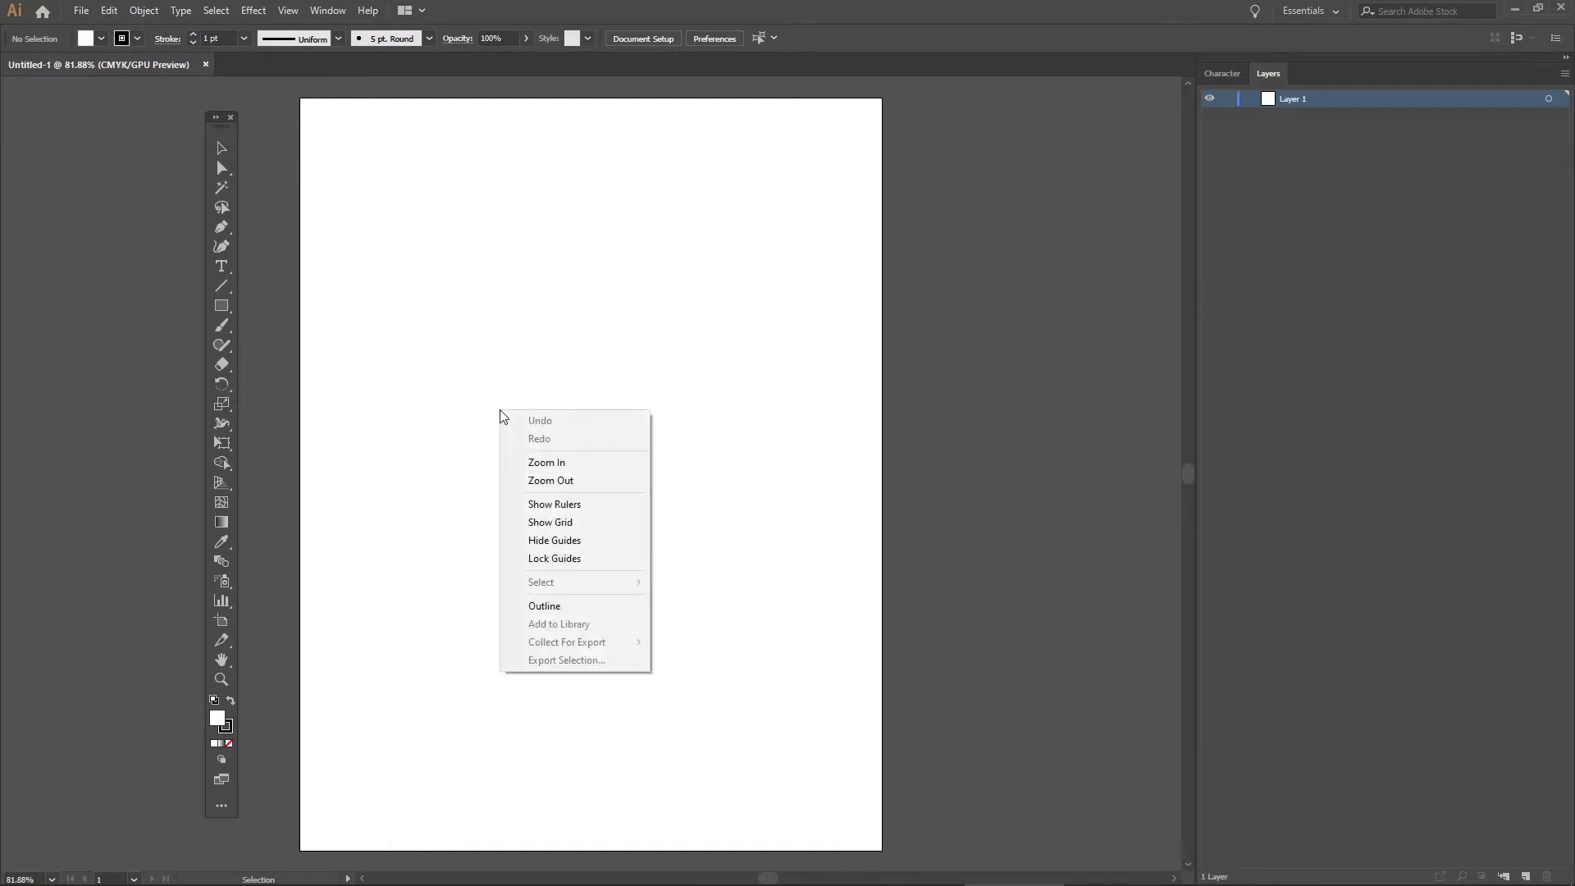
pyautogui.click(549, 509)
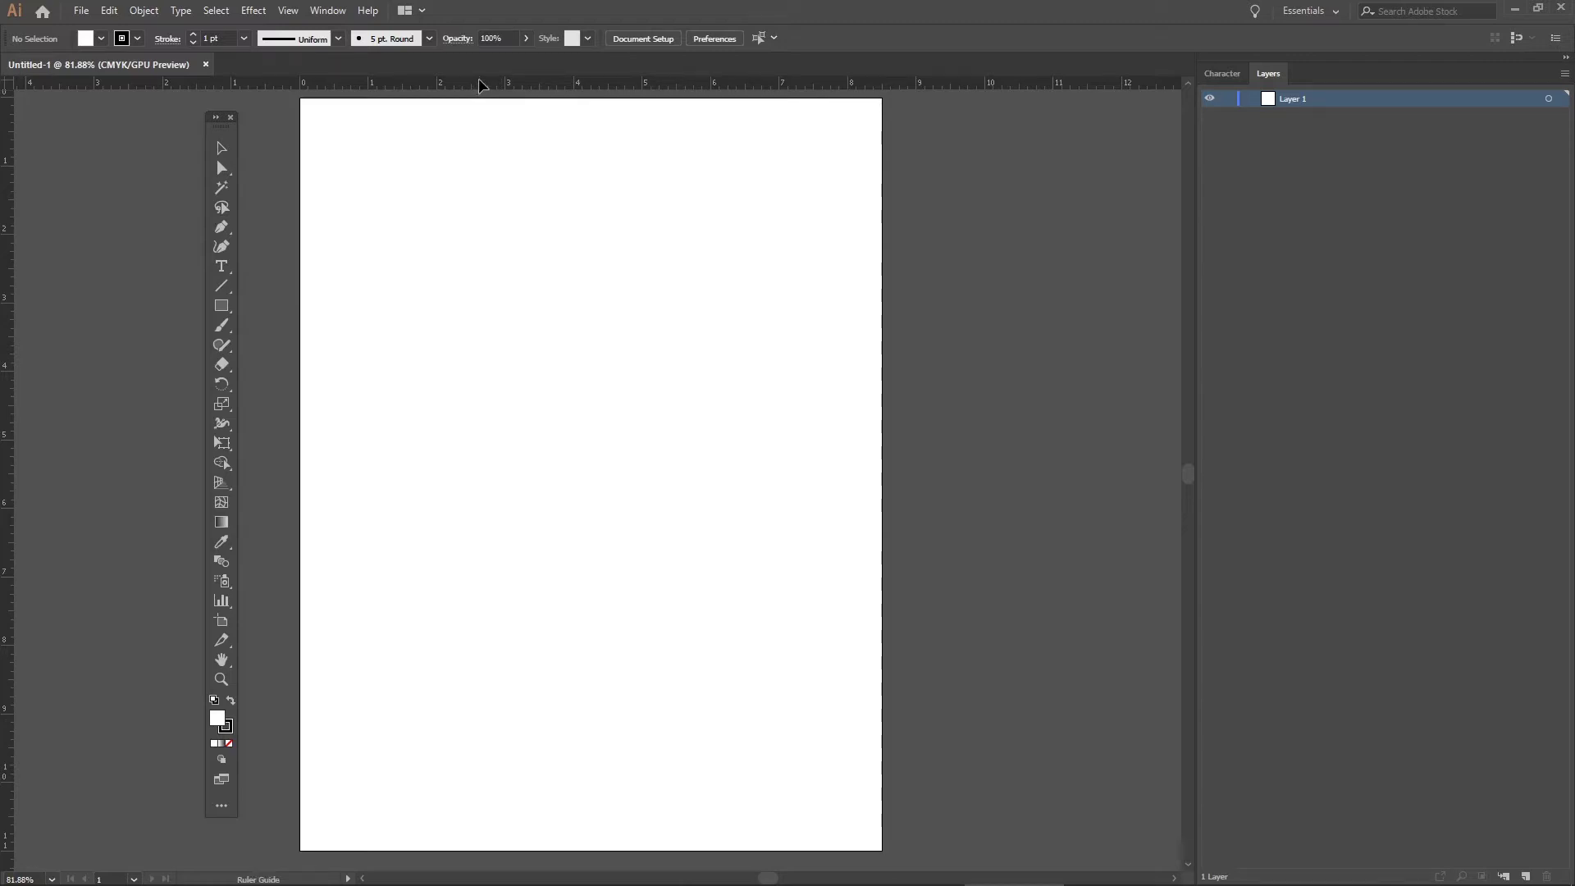
pyautogui.moveTo(479, 79); pyautogui.dragTo(490, 269)
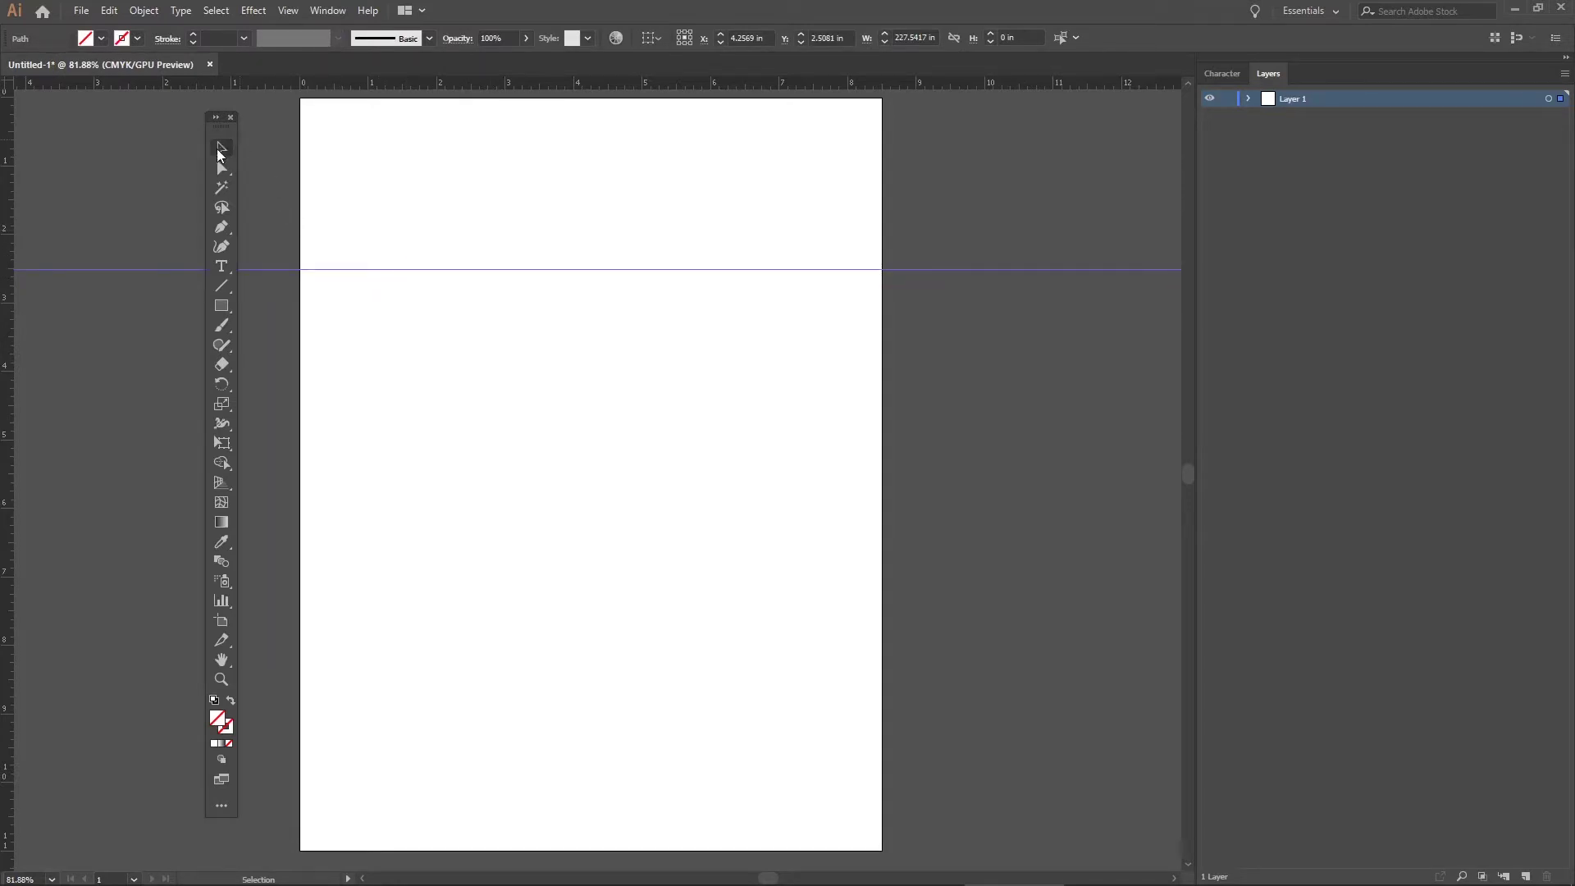
pyautogui.moveTo(427, 270); pyautogui.dragTo(432, 164)
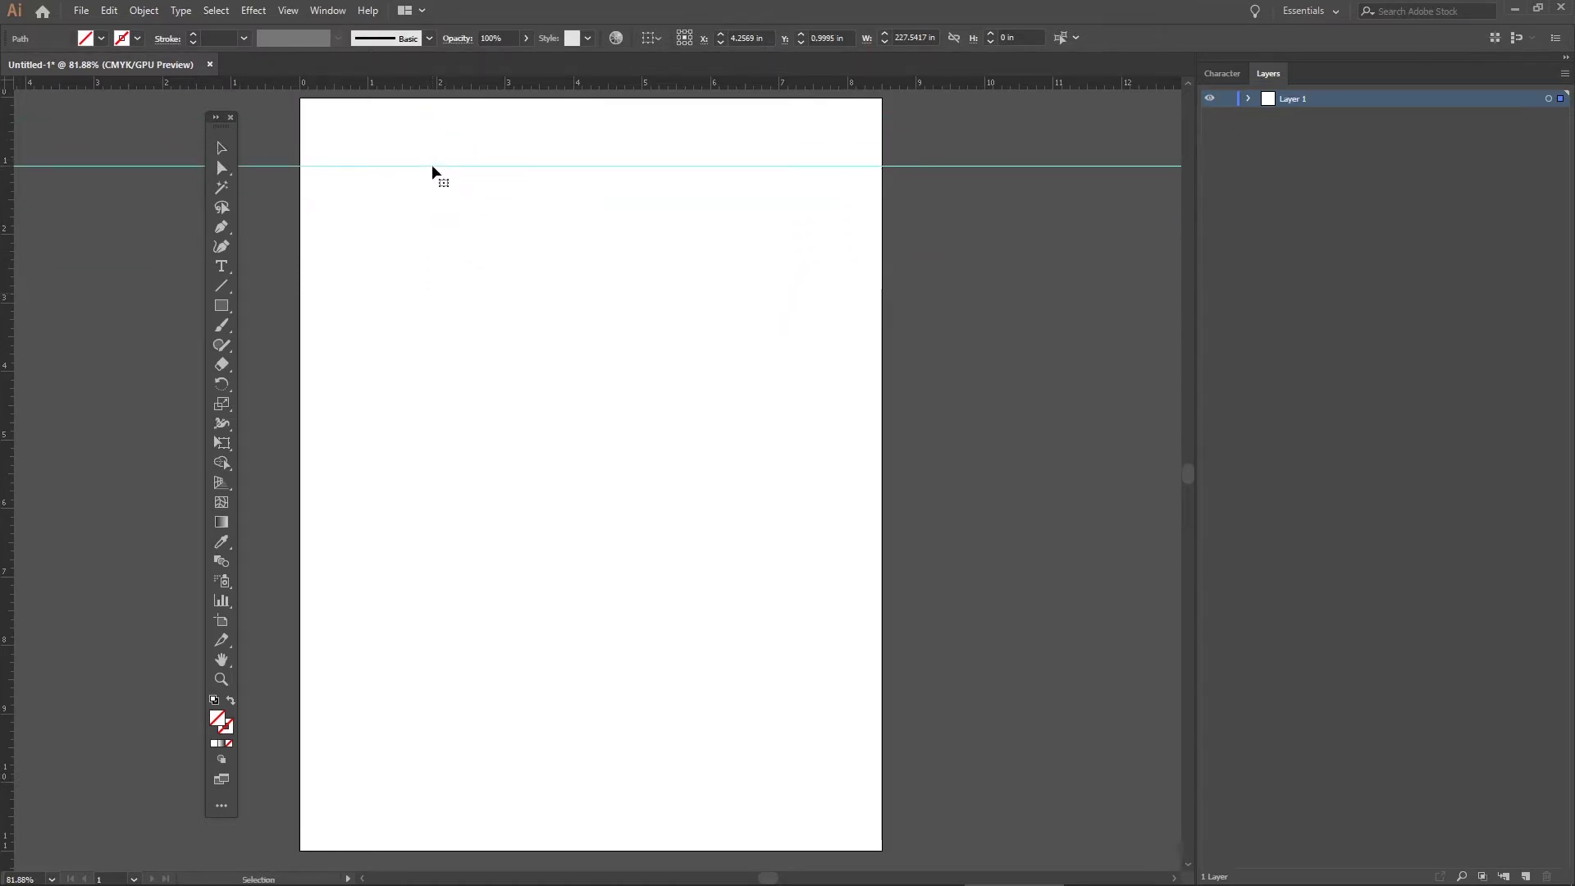
pyautogui.click(420, 165)
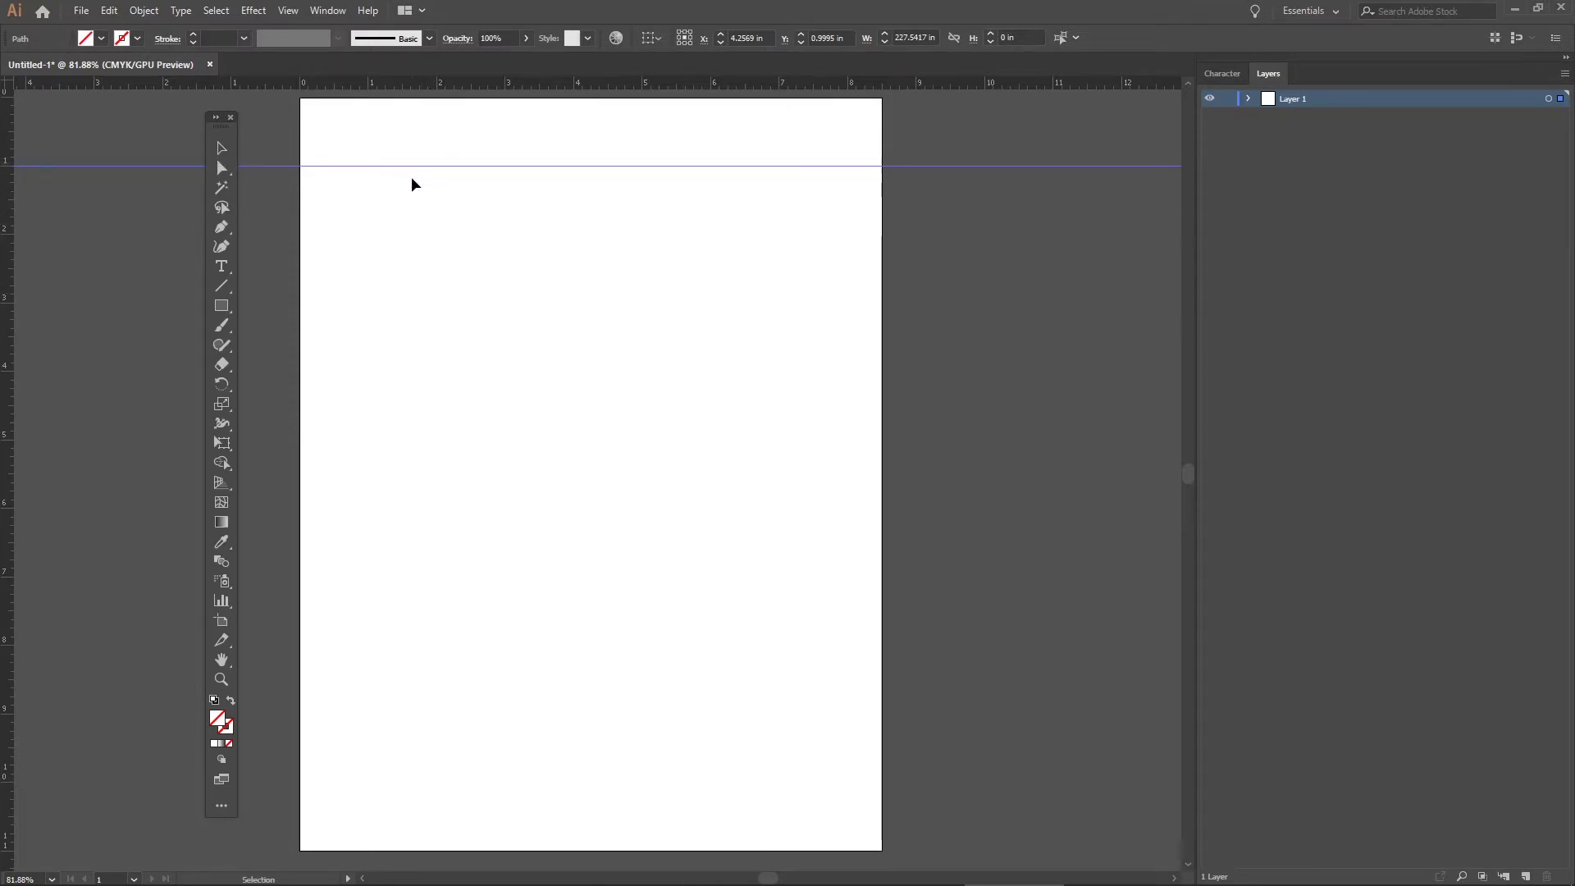
# Step: Place two vertical guides about 0.97 in and 3.98 in from the artboard's left edge
pyautogui.moveTo(7, 261); pyautogui.dragTo(366, 270)
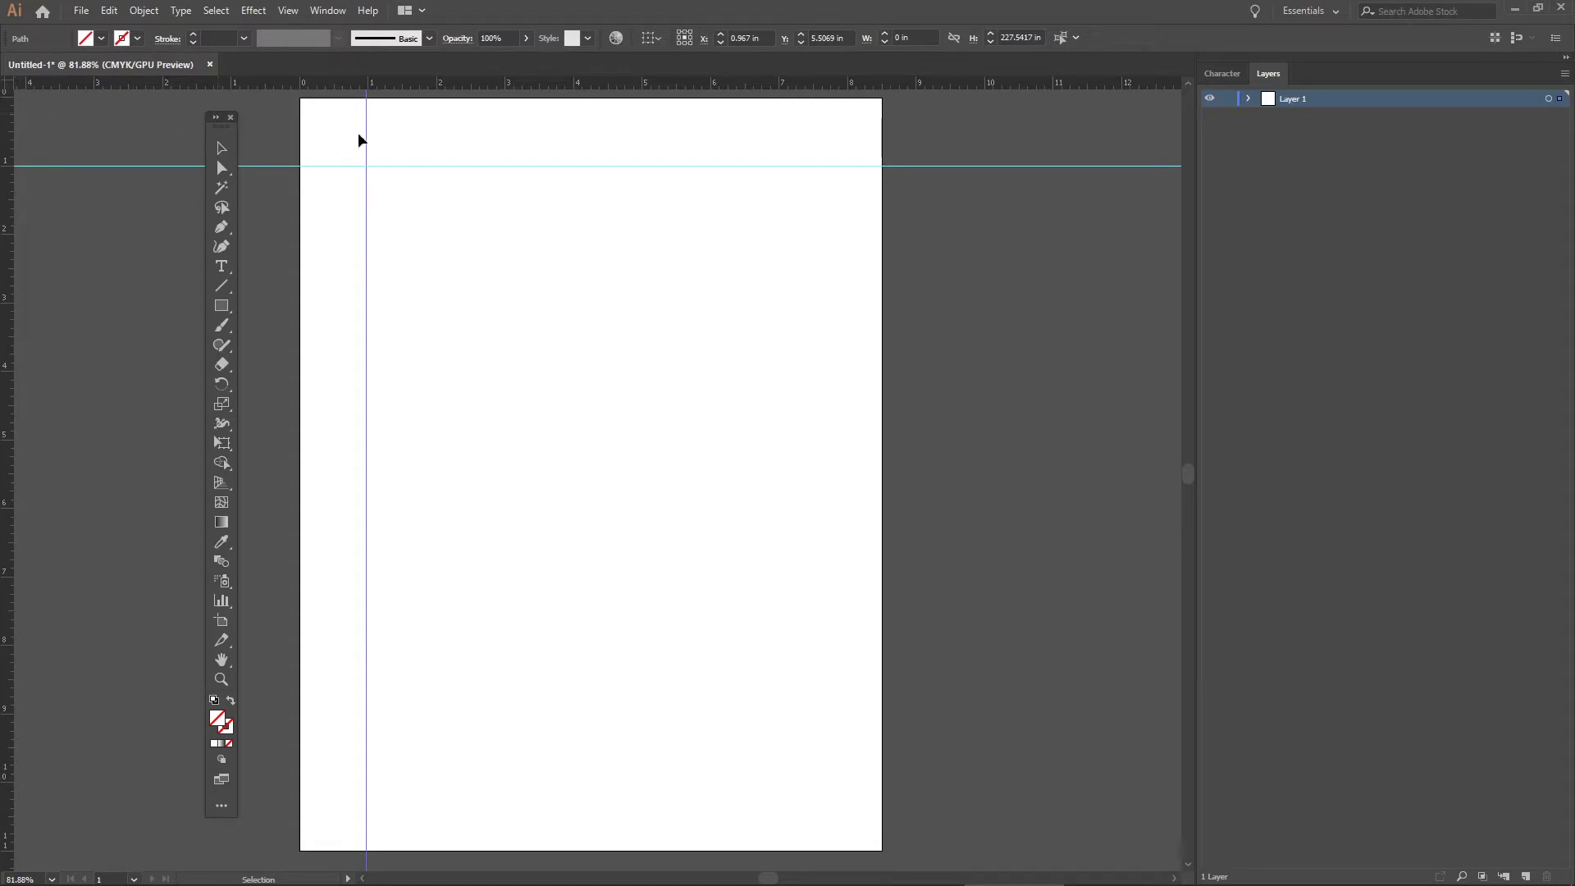
pyautogui.moveTo(367, 116); pyautogui.dragTo(368, 117)
pyautogui.moveTo(7, 275); pyautogui.dragTo(573, 179)
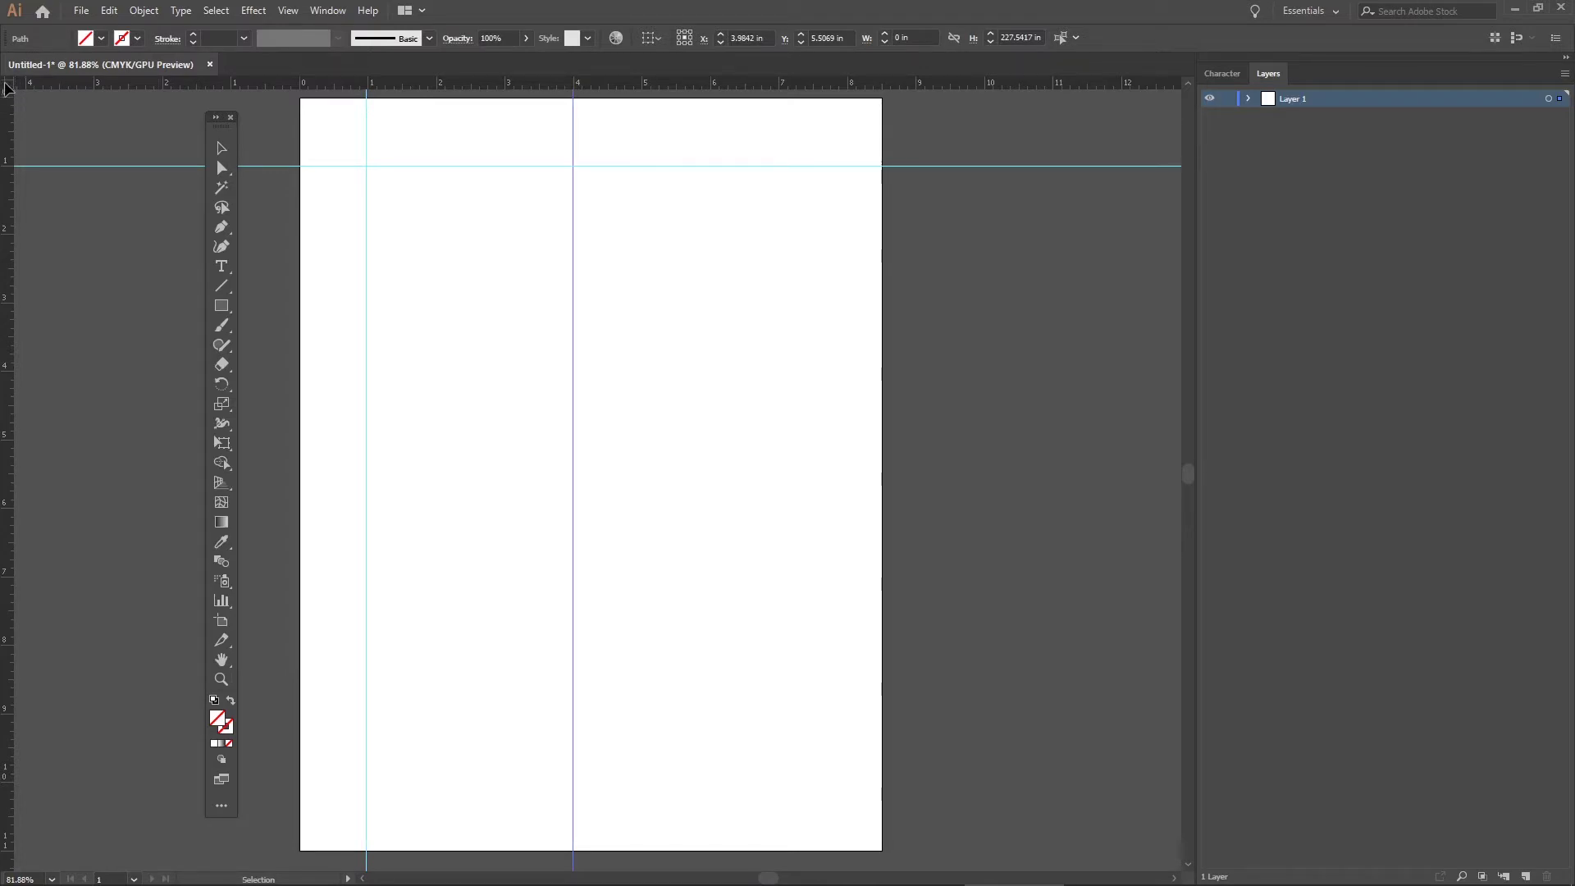
# Step: Set the ruler origin at the intersection of the horizontal and first vertical guides, and return it to the artboard's upper-left corner
pyautogui.moveTo(6, 86); pyautogui.dragTo(366, 165)
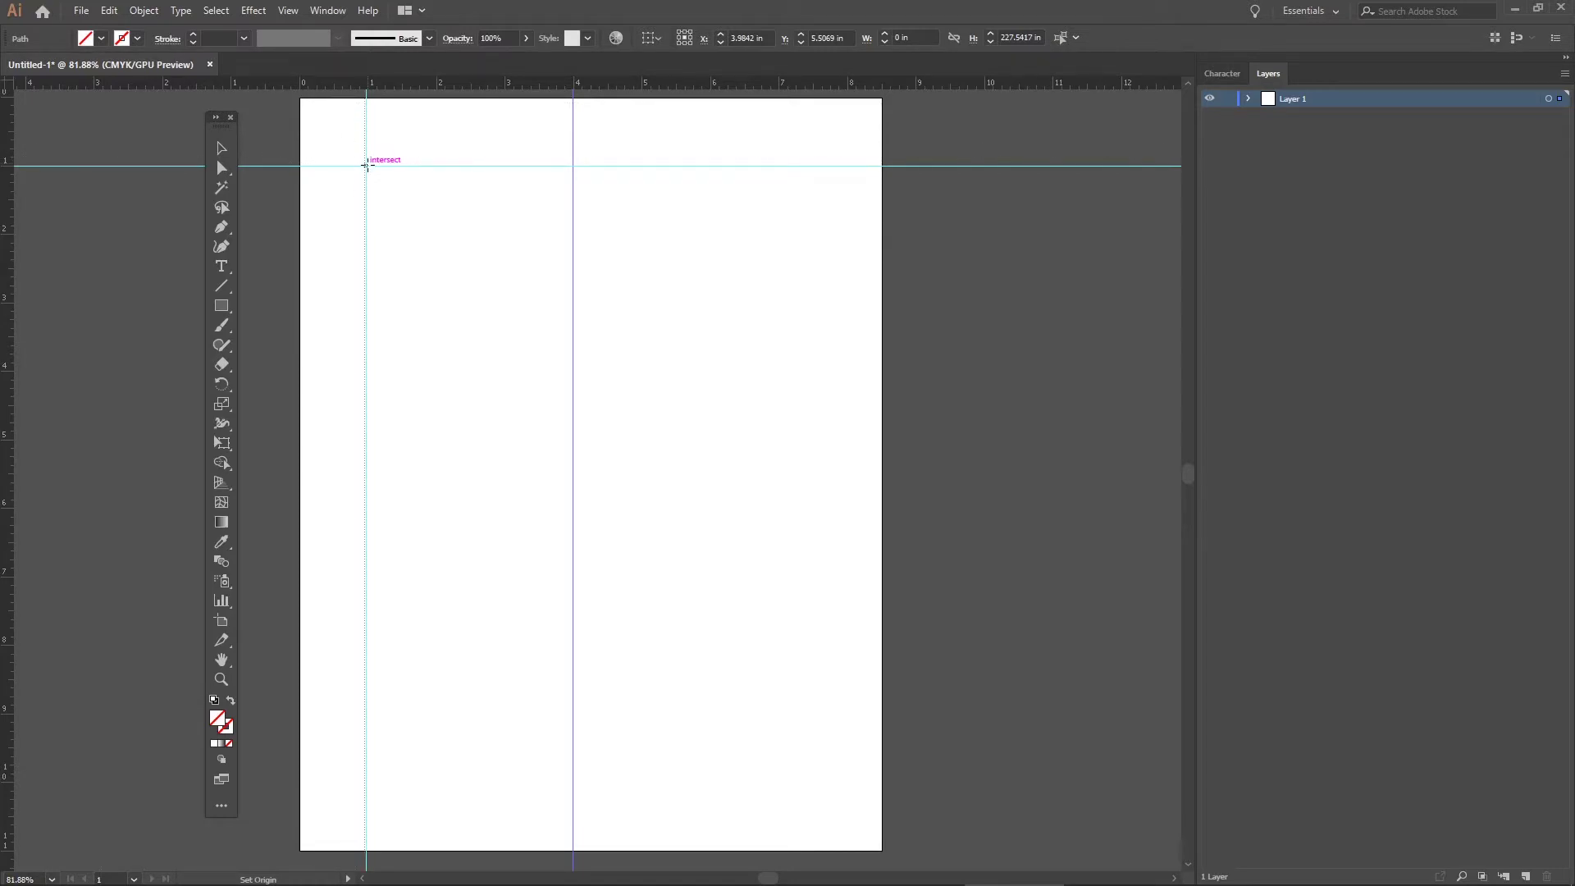
pyautogui.moveTo(366, 164); pyautogui.dragTo(366, 165)
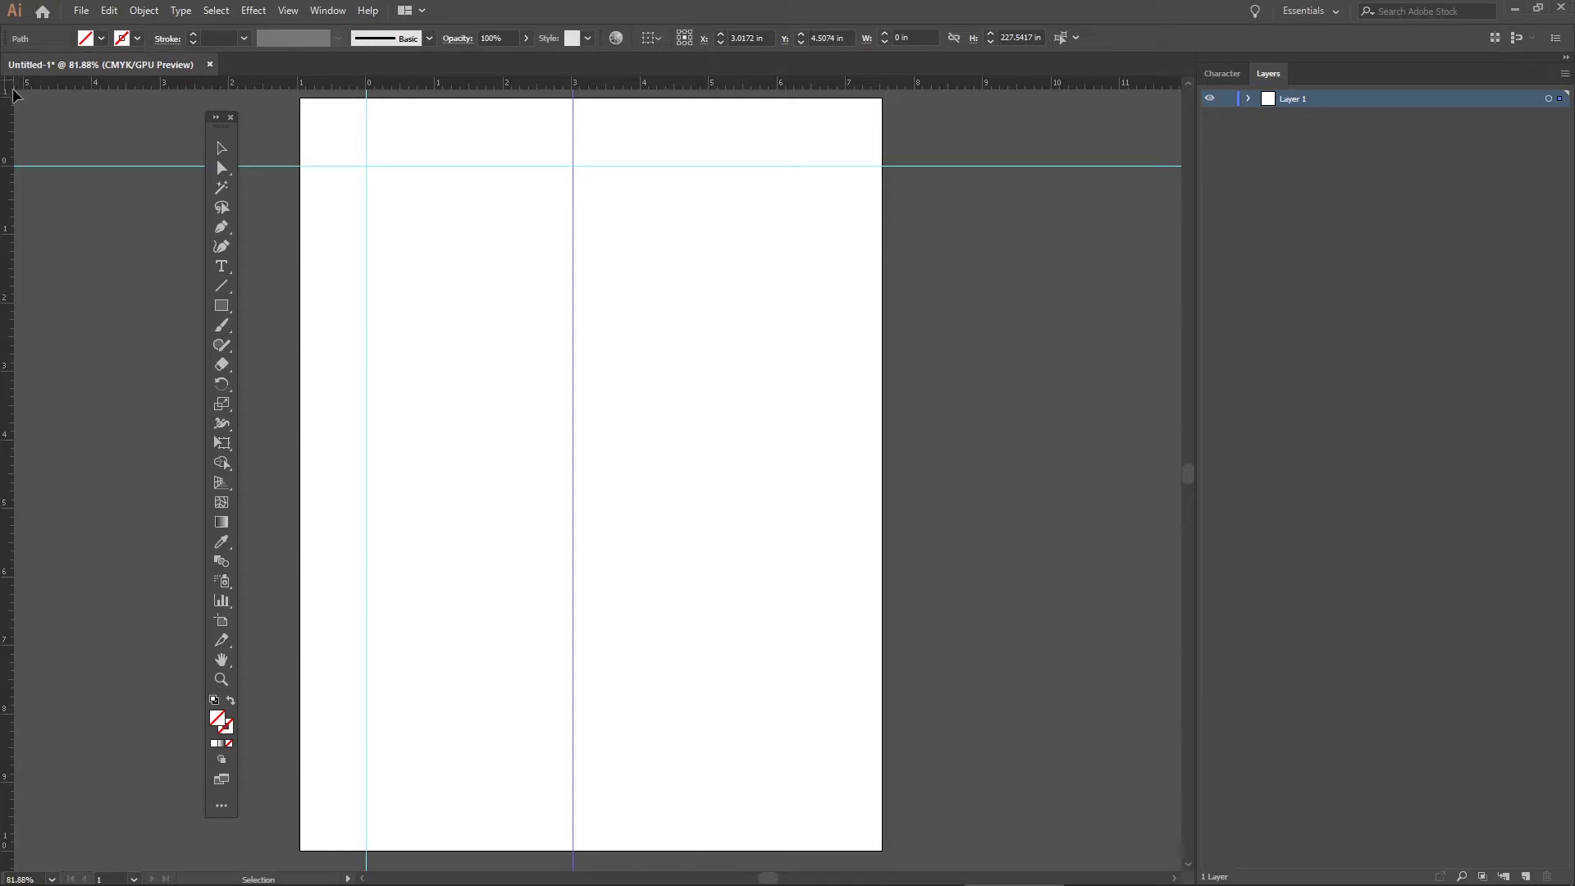
pyautogui.moveTo(8, 86); pyautogui.dragTo(300, 98)
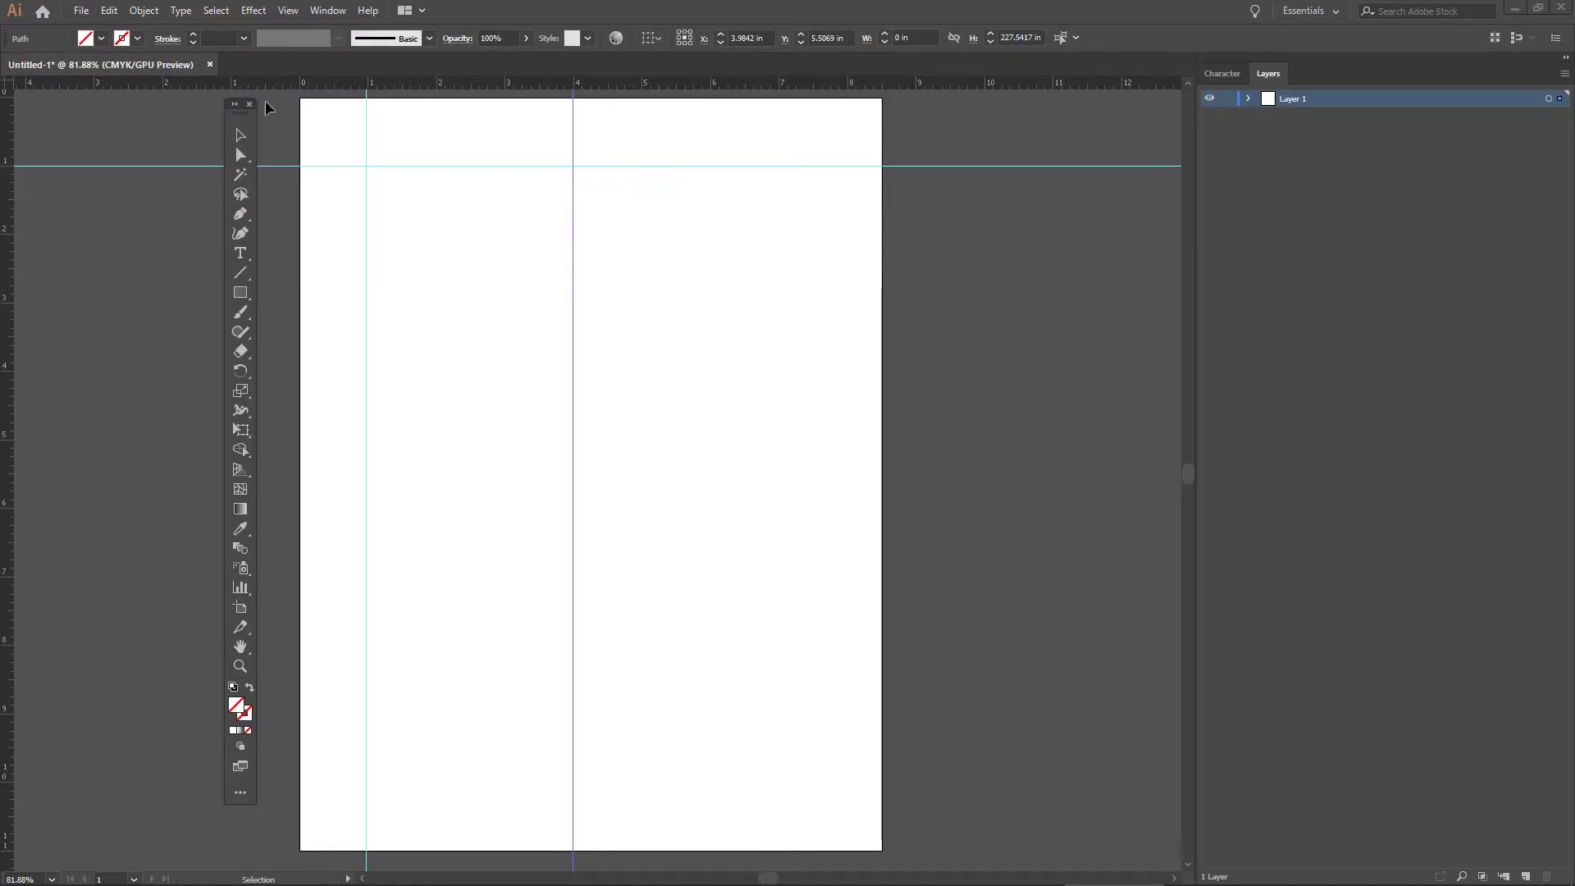
# Step: Move the floating tools panel over the artboard's left margin and view the Character settings before returning to the layers list
pyautogui.moveTo(241, 106)
pyautogui.mouseDown()
pyautogui.moveTo(227, 111)
pyautogui.moveTo(408, 155)
pyautogui.moveTo(476, 142)
pyautogui.moveTo(710, 165)
pyautogui.moveTo(257, 124)
pyautogui.moveTo(413, 144)
pyautogui.moveTo(279, 136)
pyautogui.moveTo(326, 147)
pyautogui.mouseUp()
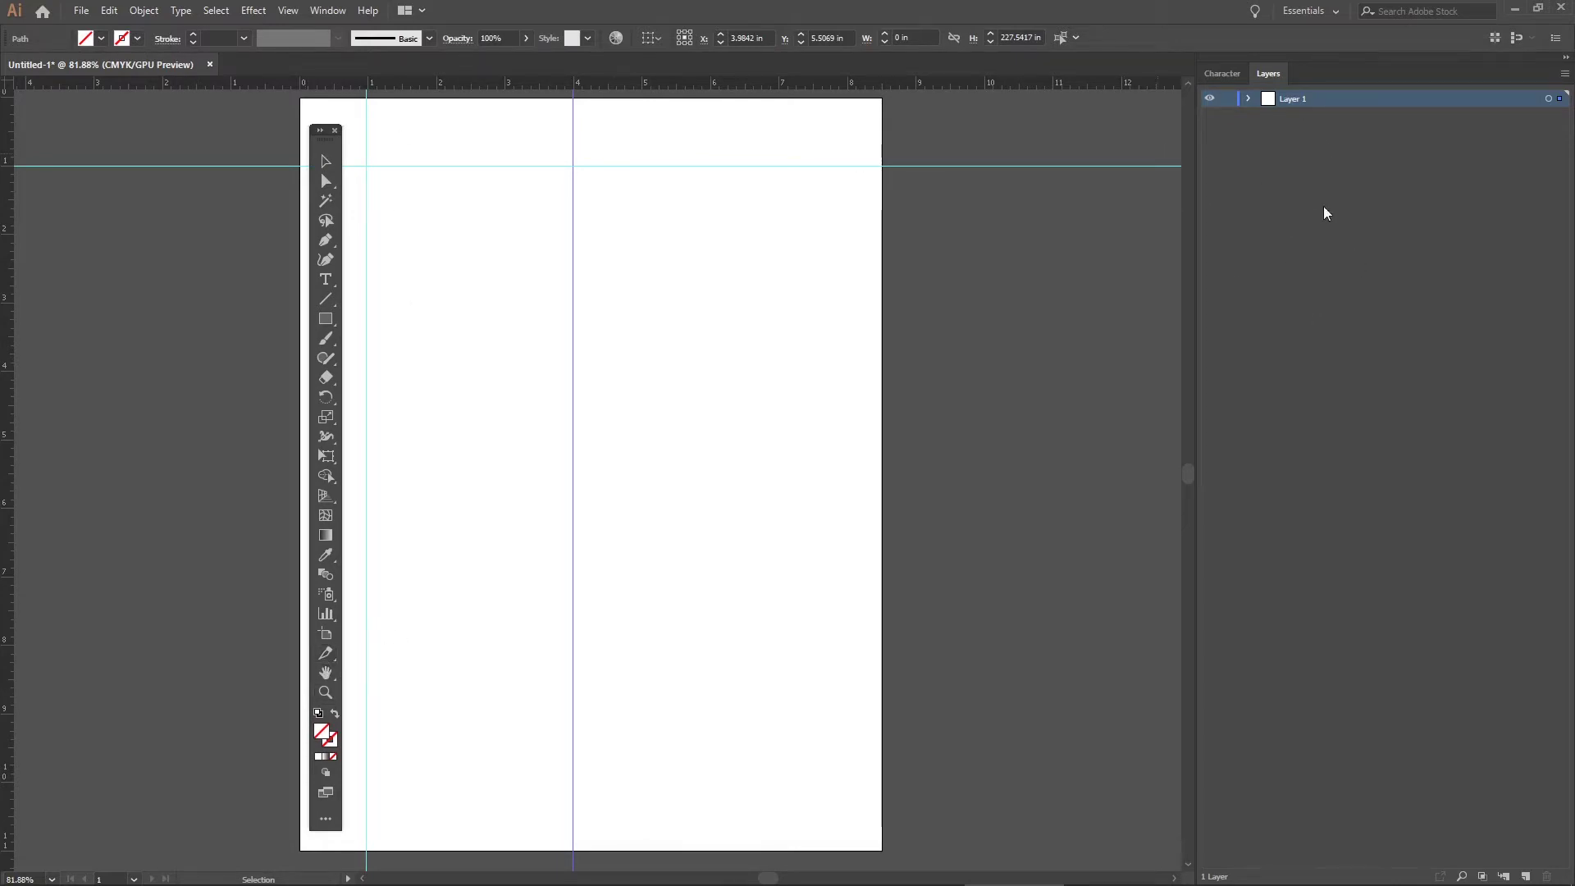
pyautogui.click(1222, 72)
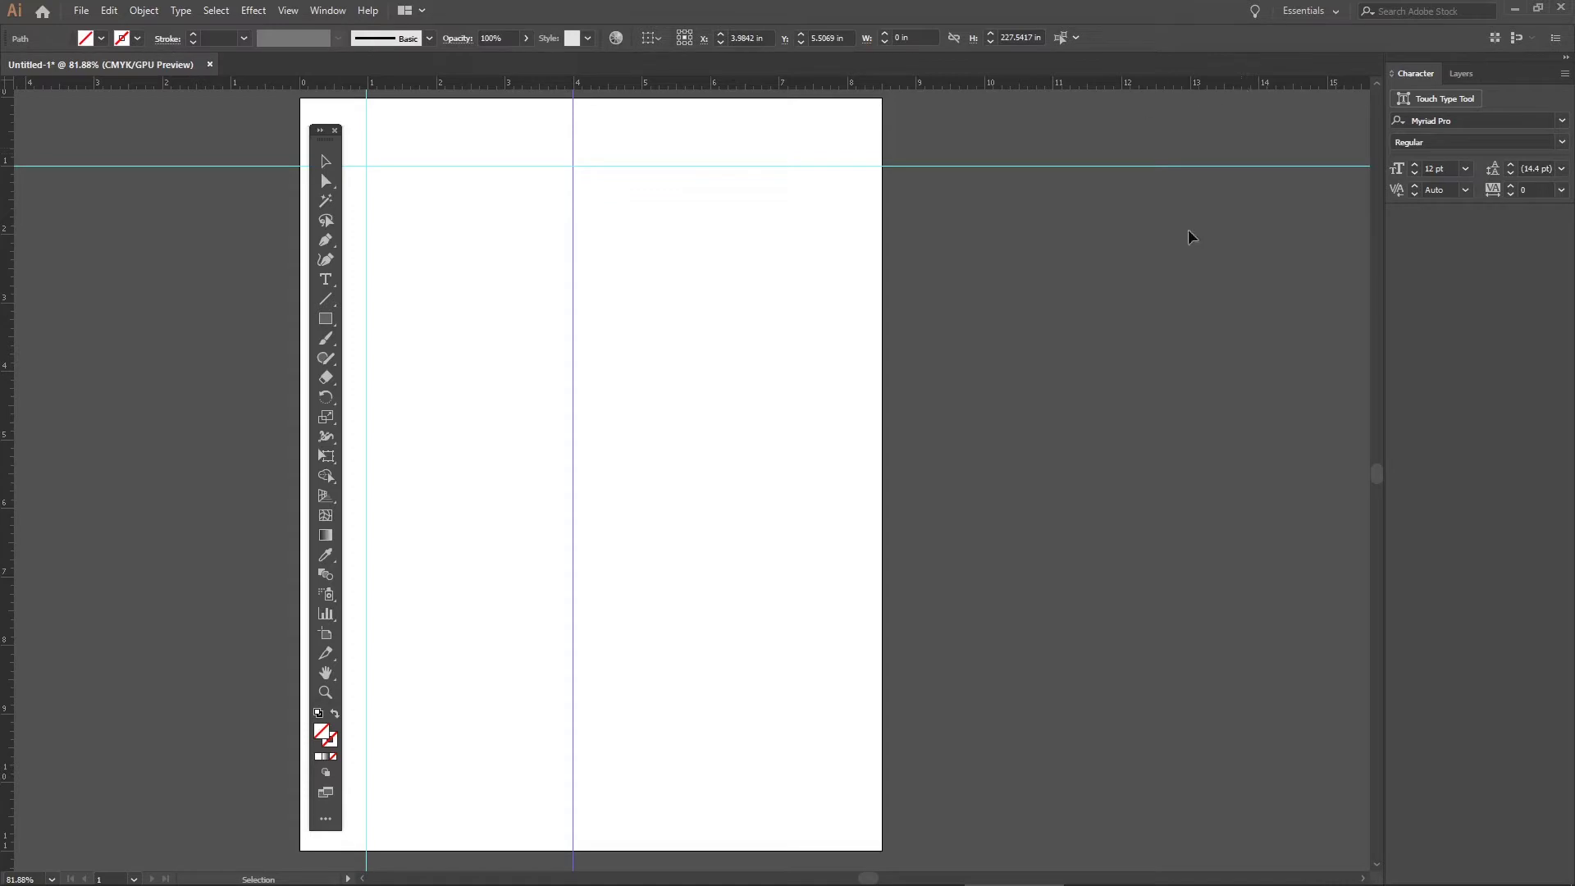
pyautogui.click(1460, 75)
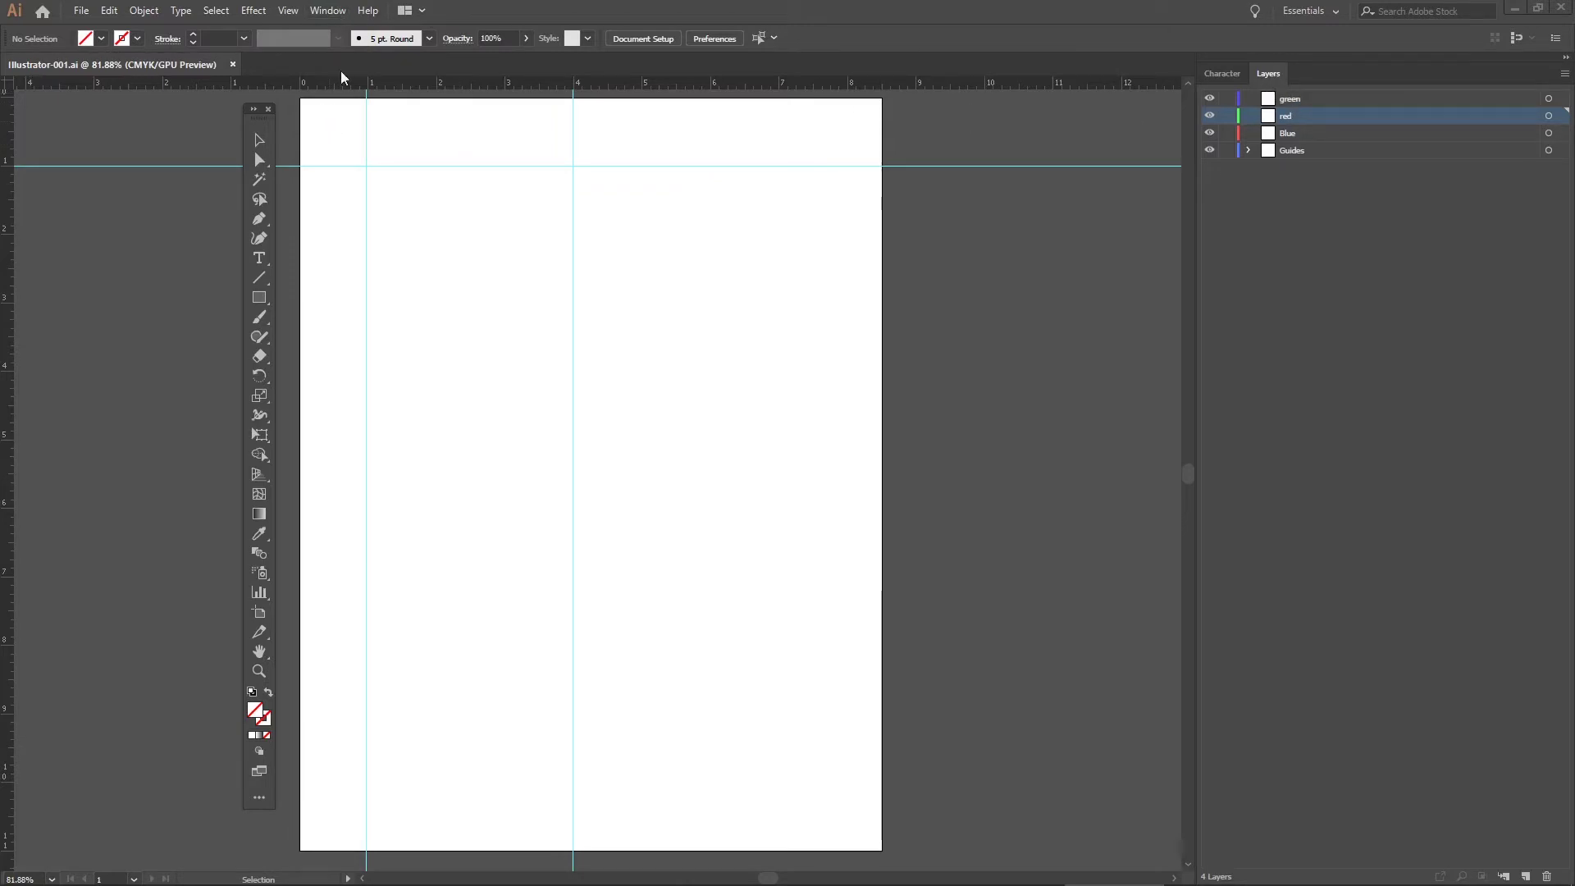
# Step: Open the Actions panel and dock it in the group with the Character and Layers panels
pyautogui.click(327, 12)
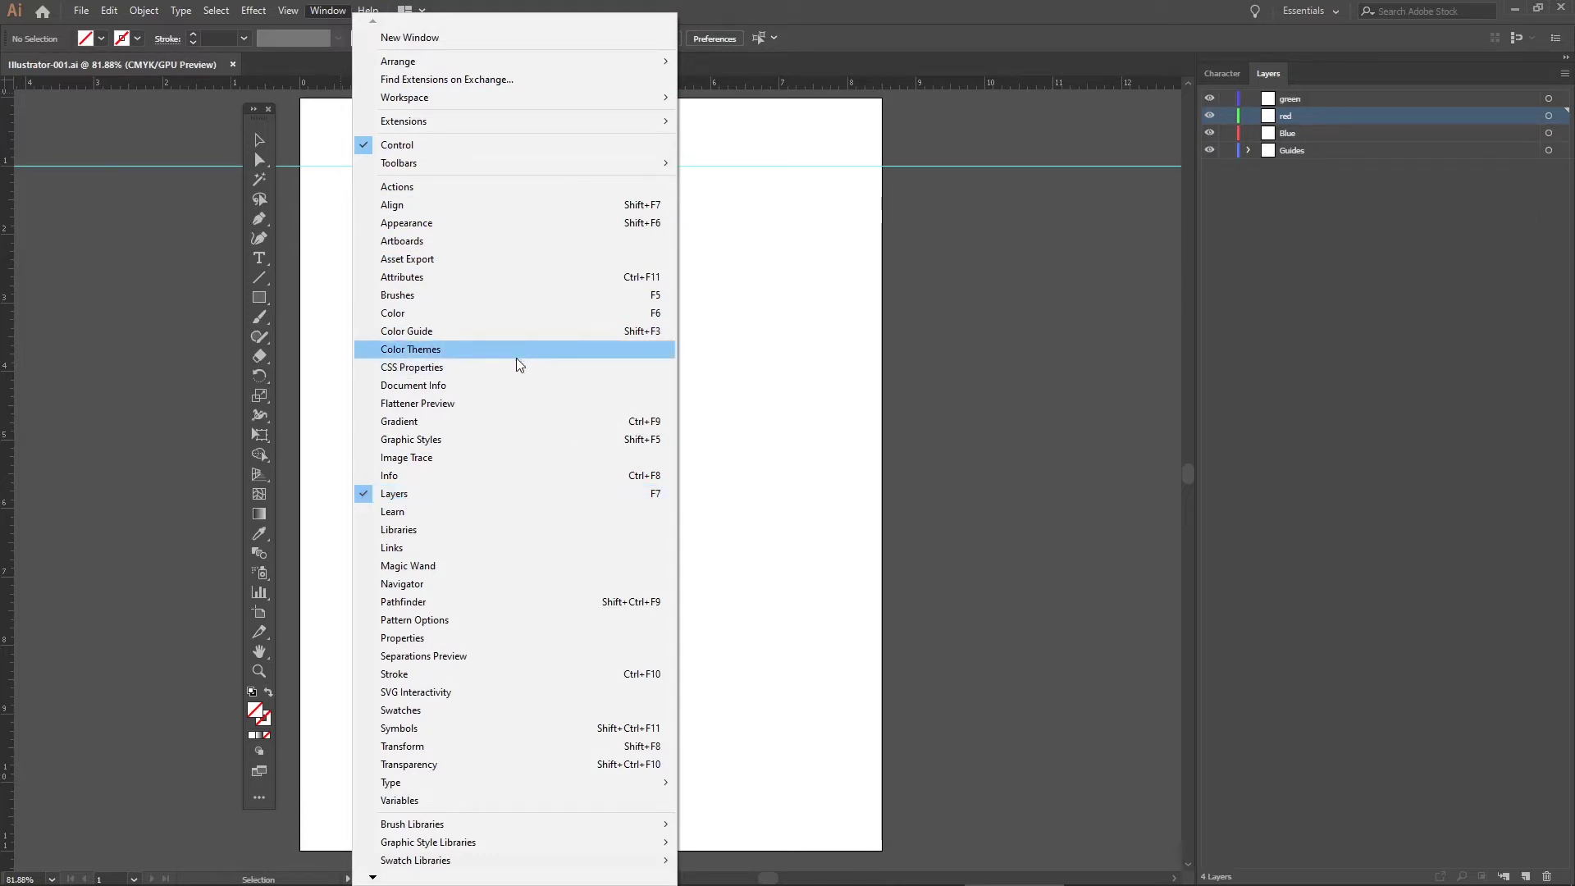
pyautogui.moveTo(402, 784)
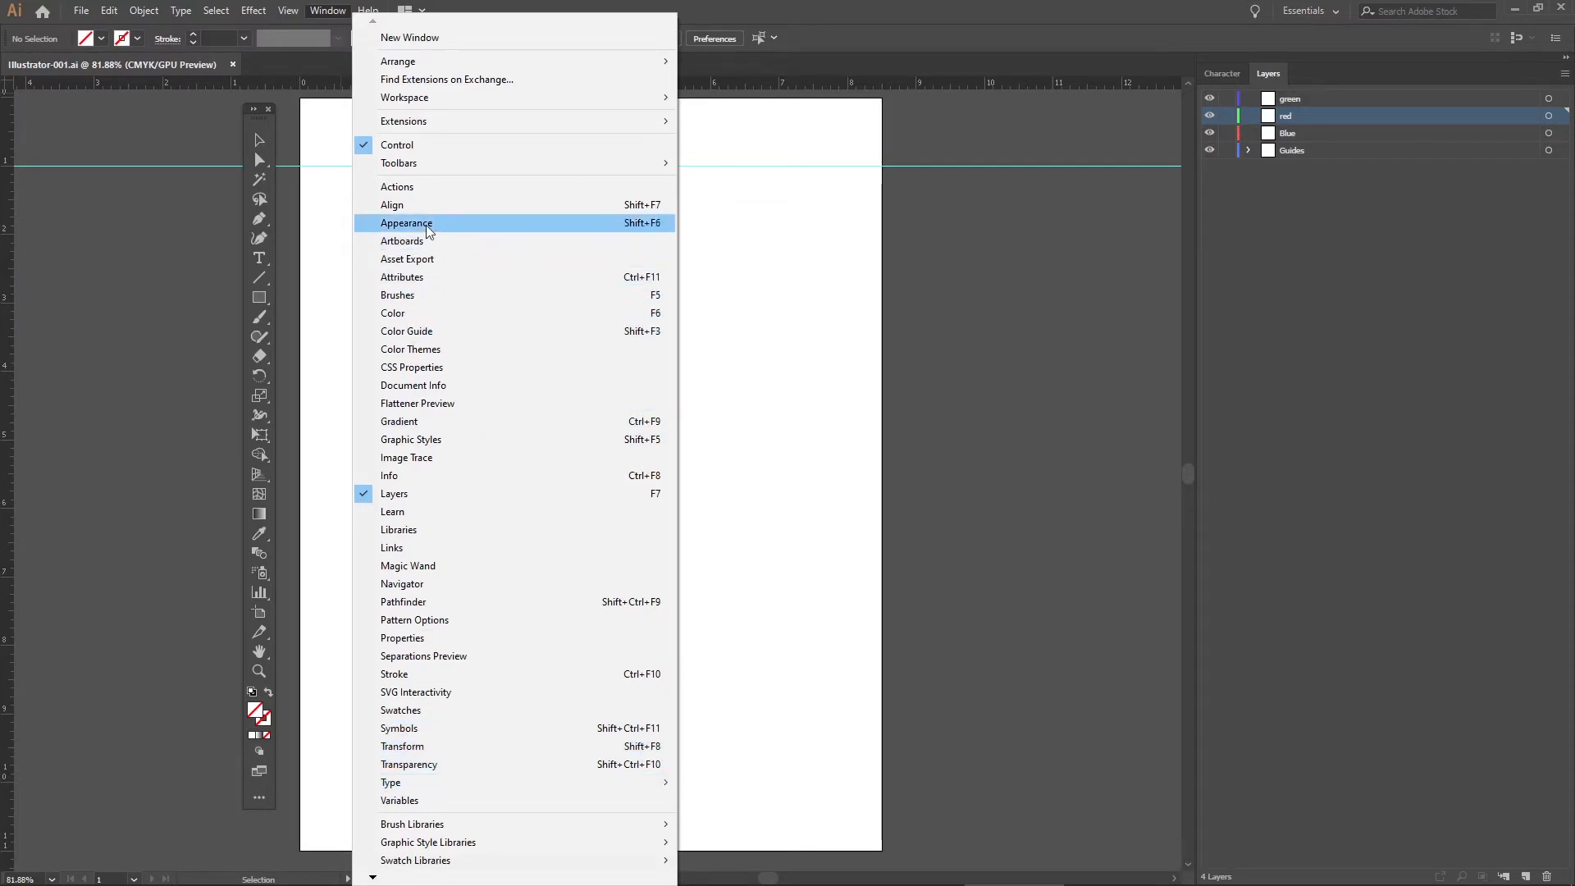
pyautogui.click(409, 188)
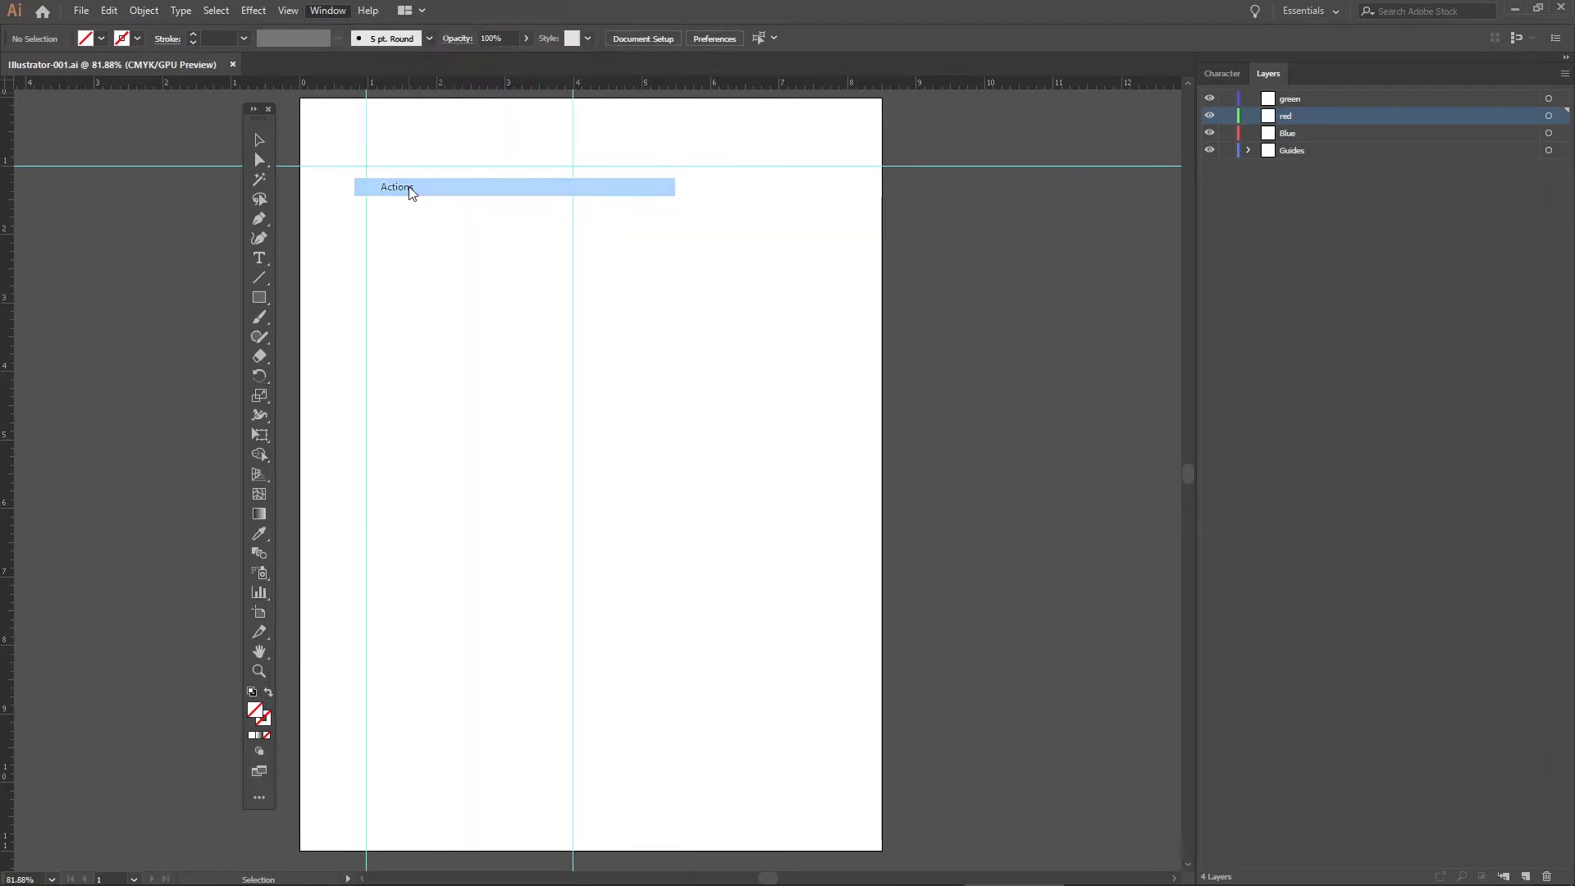
pyautogui.moveTo(145, 403); pyautogui.dragTo(483, 337)
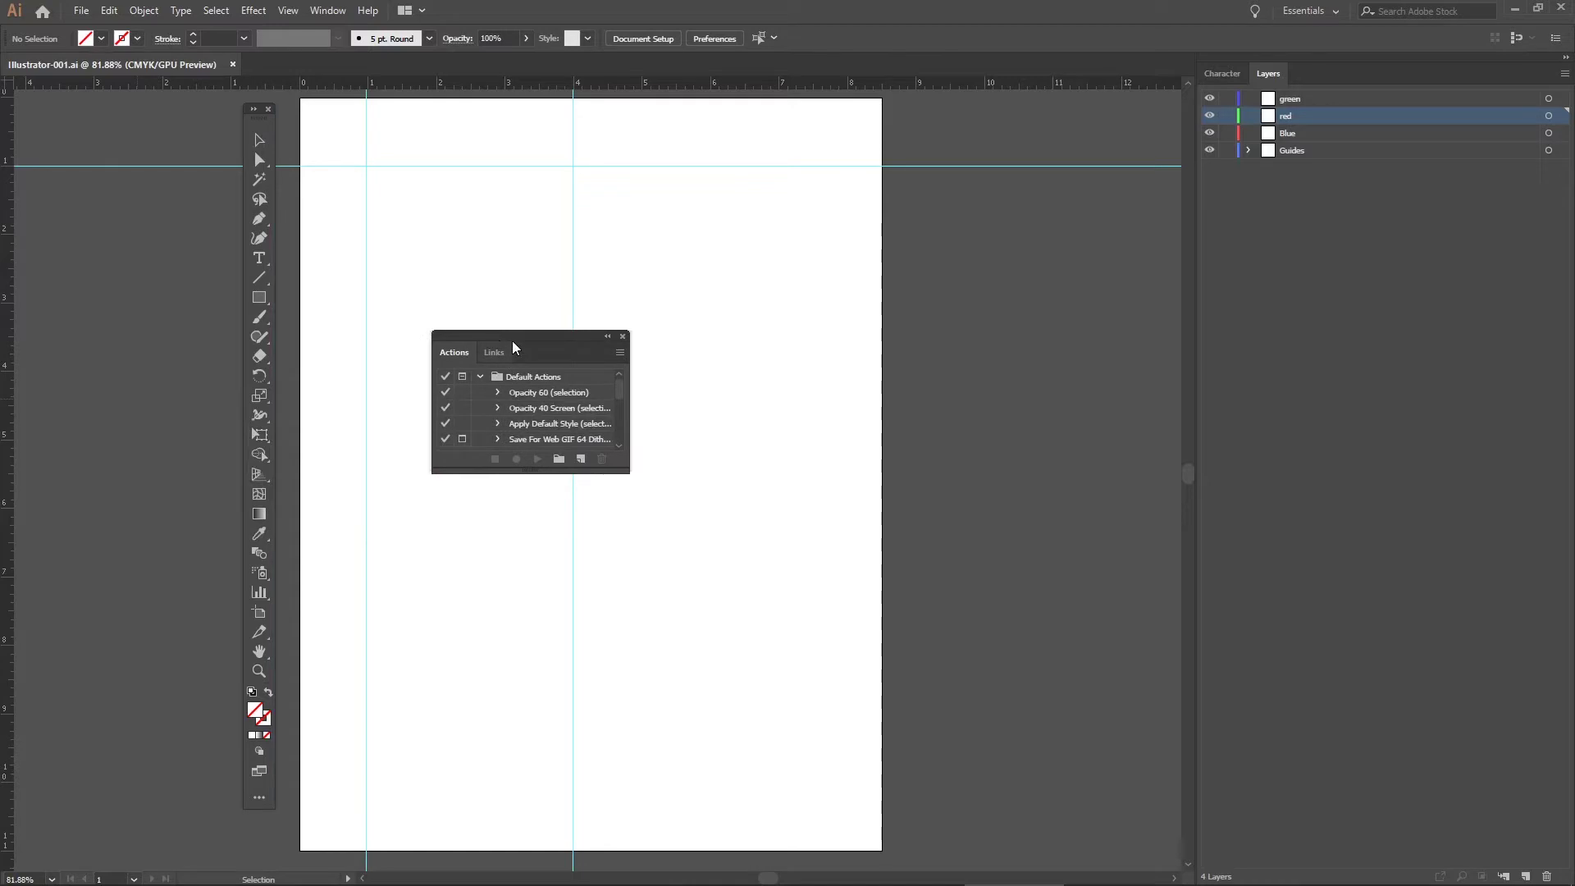
pyautogui.moveTo(511, 335); pyautogui.dragTo(874, 306)
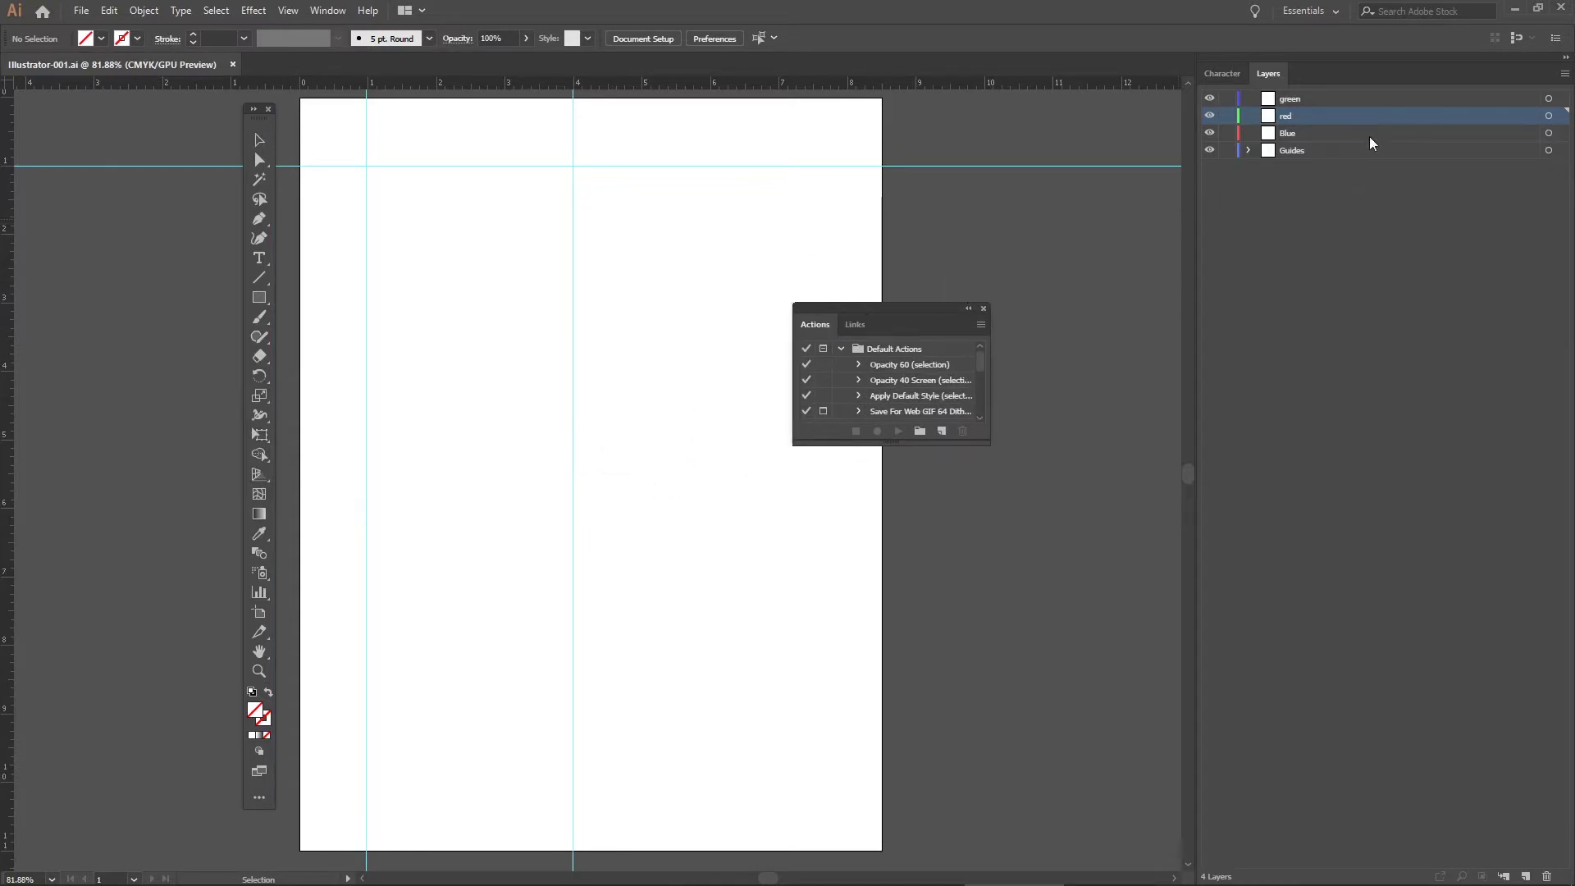
pyautogui.moveTo(818, 324); pyautogui.dragTo(1324, 72)
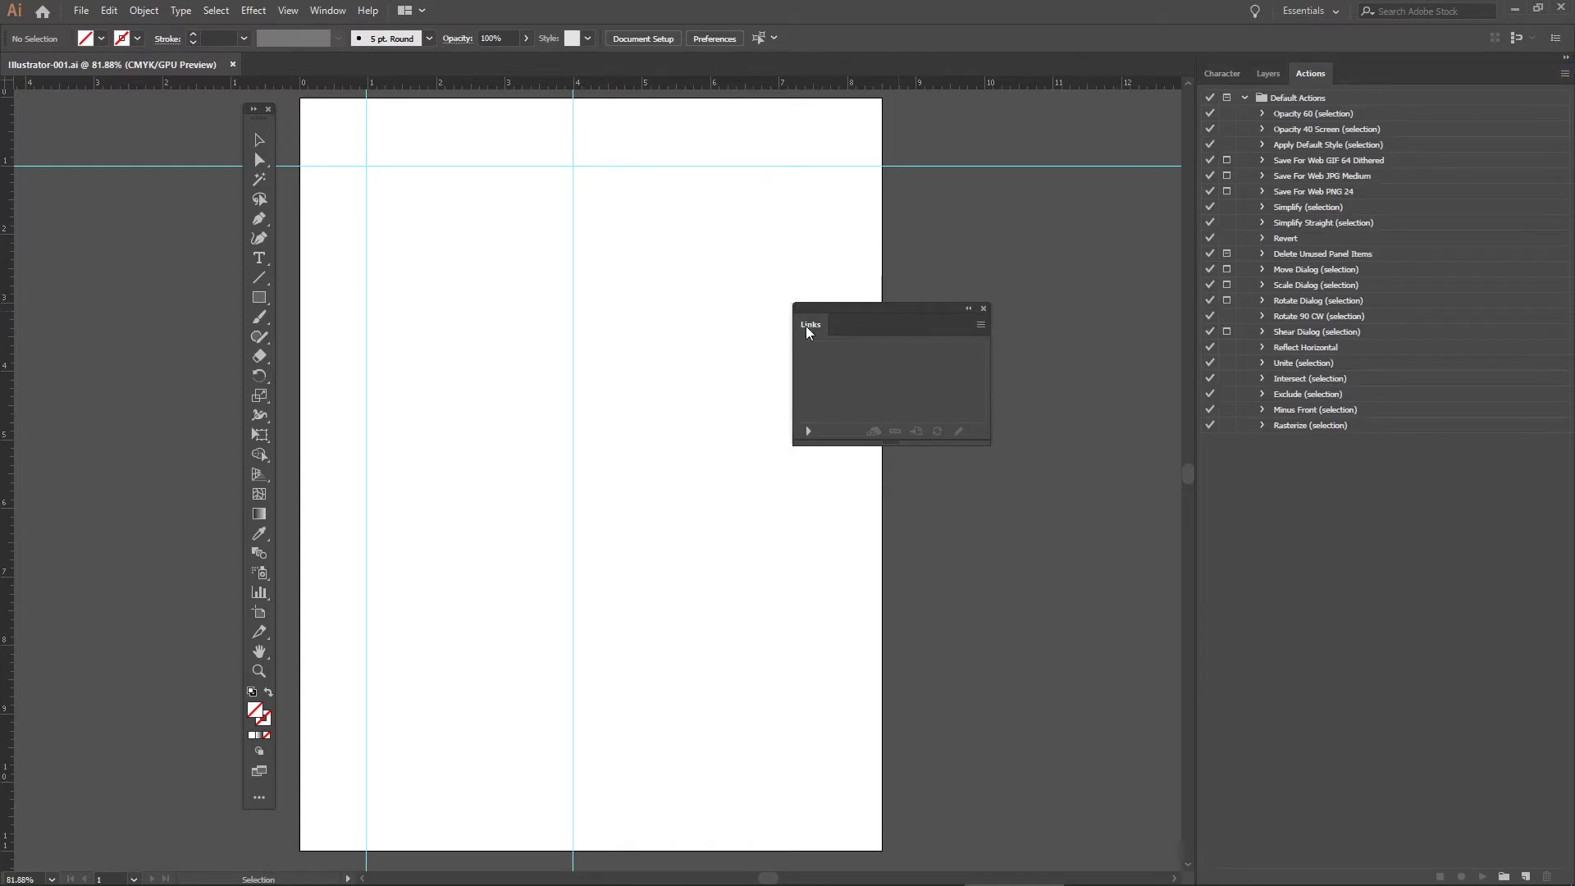
# Step: Close the leftover floating Links panel and undock the Actions panel so it floats over the artboard
pyautogui.moveTo(810, 323); pyautogui.dragTo(851, 264)
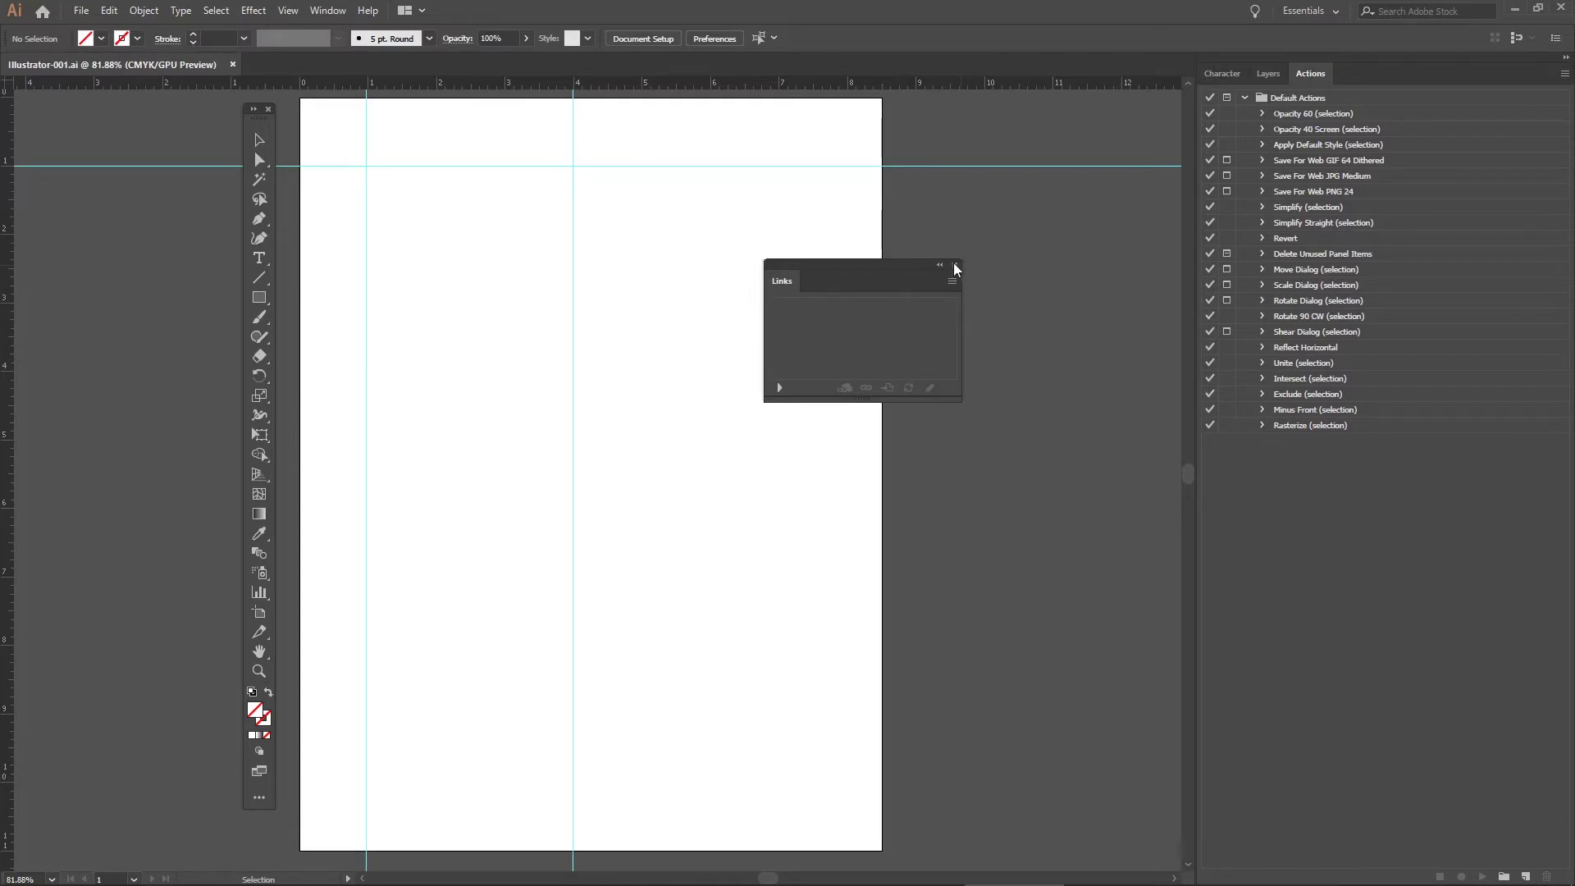
pyautogui.click(954, 265)
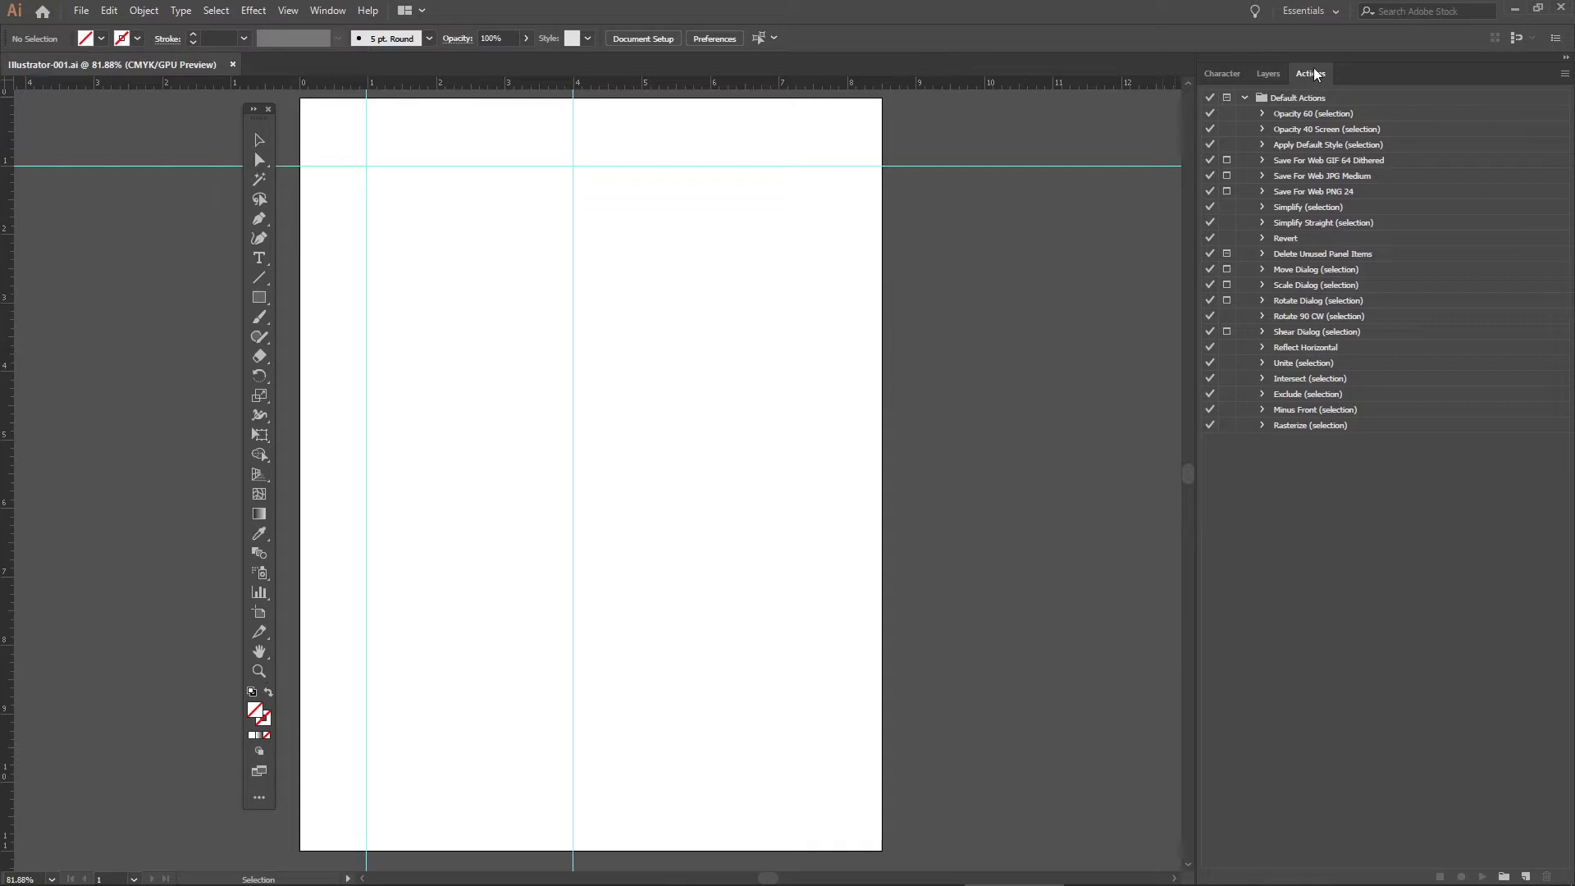
pyautogui.moveTo(1311, 74); pyautogui.dragTo(495, 201)
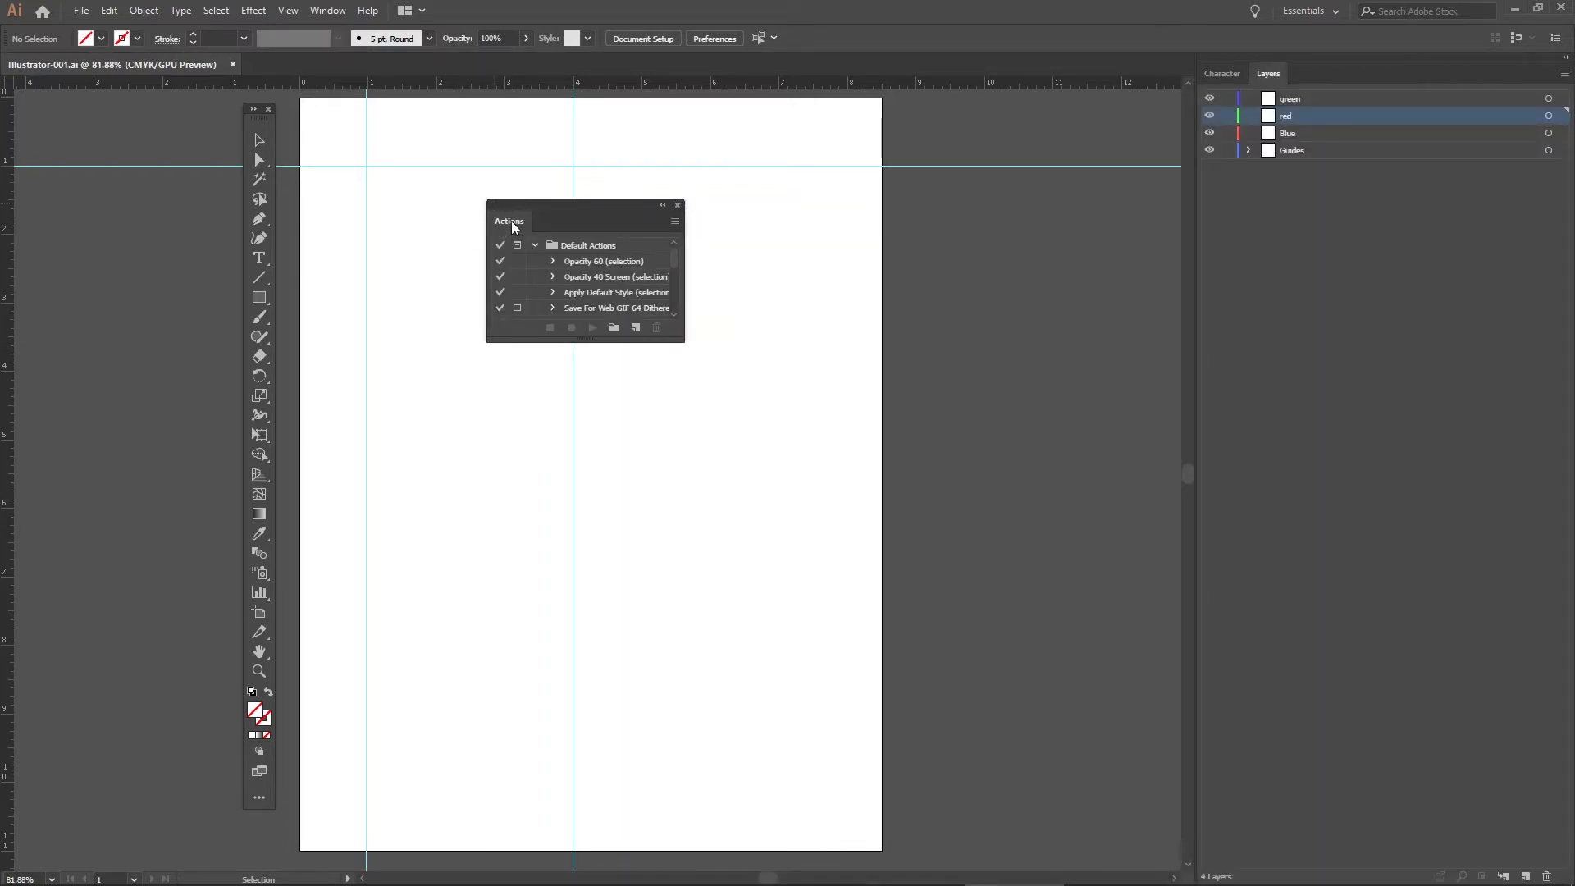
# Step: Close the floating Actions panel and move the tools panel off the artboard, just beyond its left edge
pyautogui.click(678, 206)
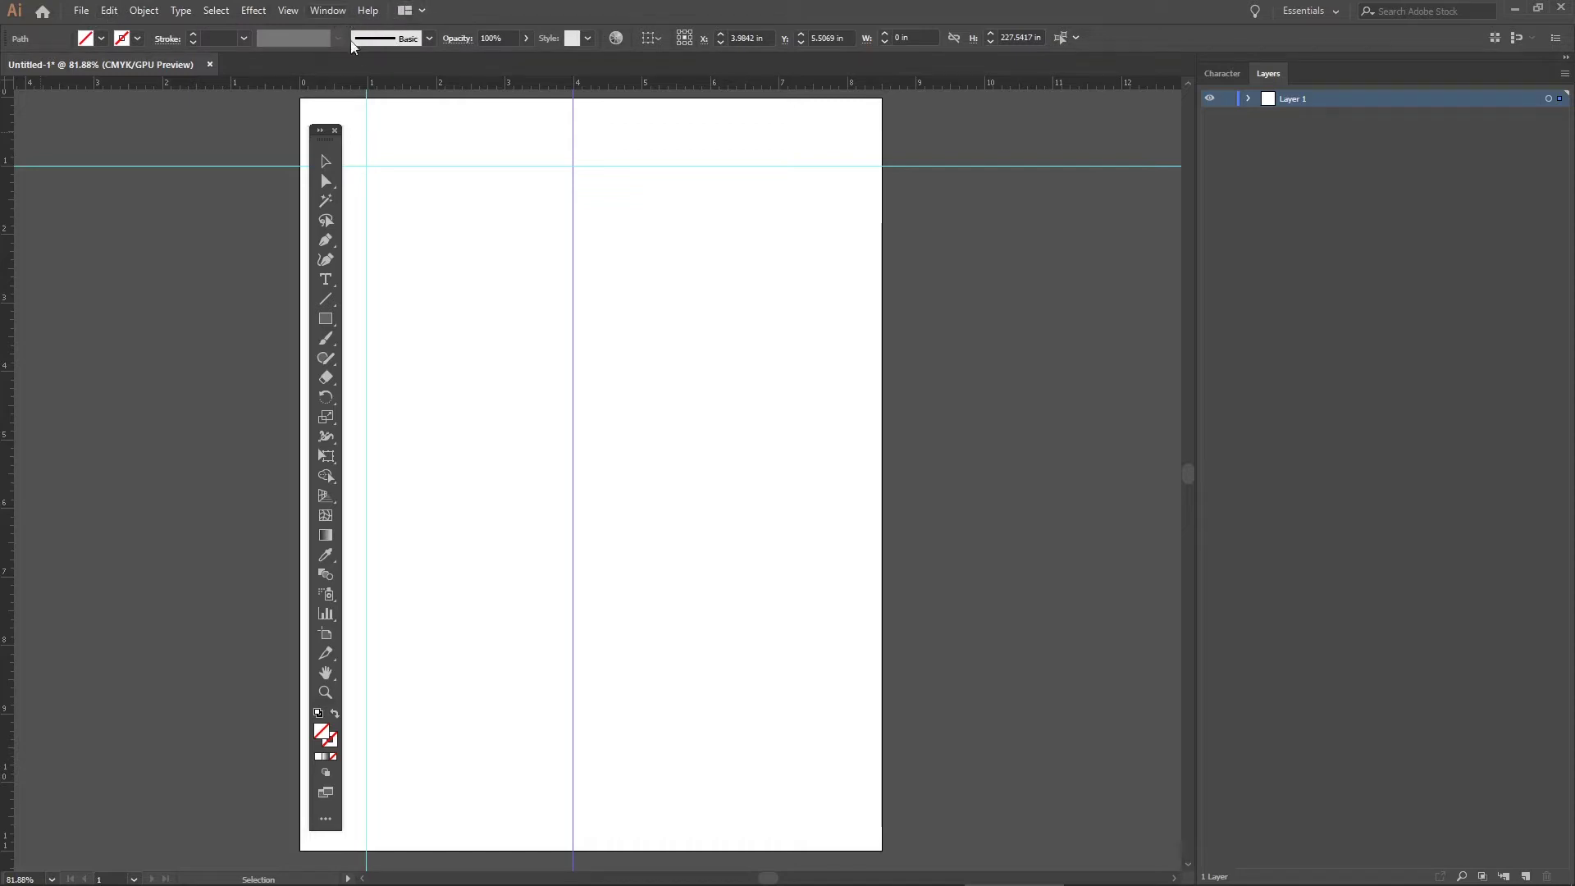
pyautogui.moveTo(335, 136); pyautogui.dragTo(278, 132)
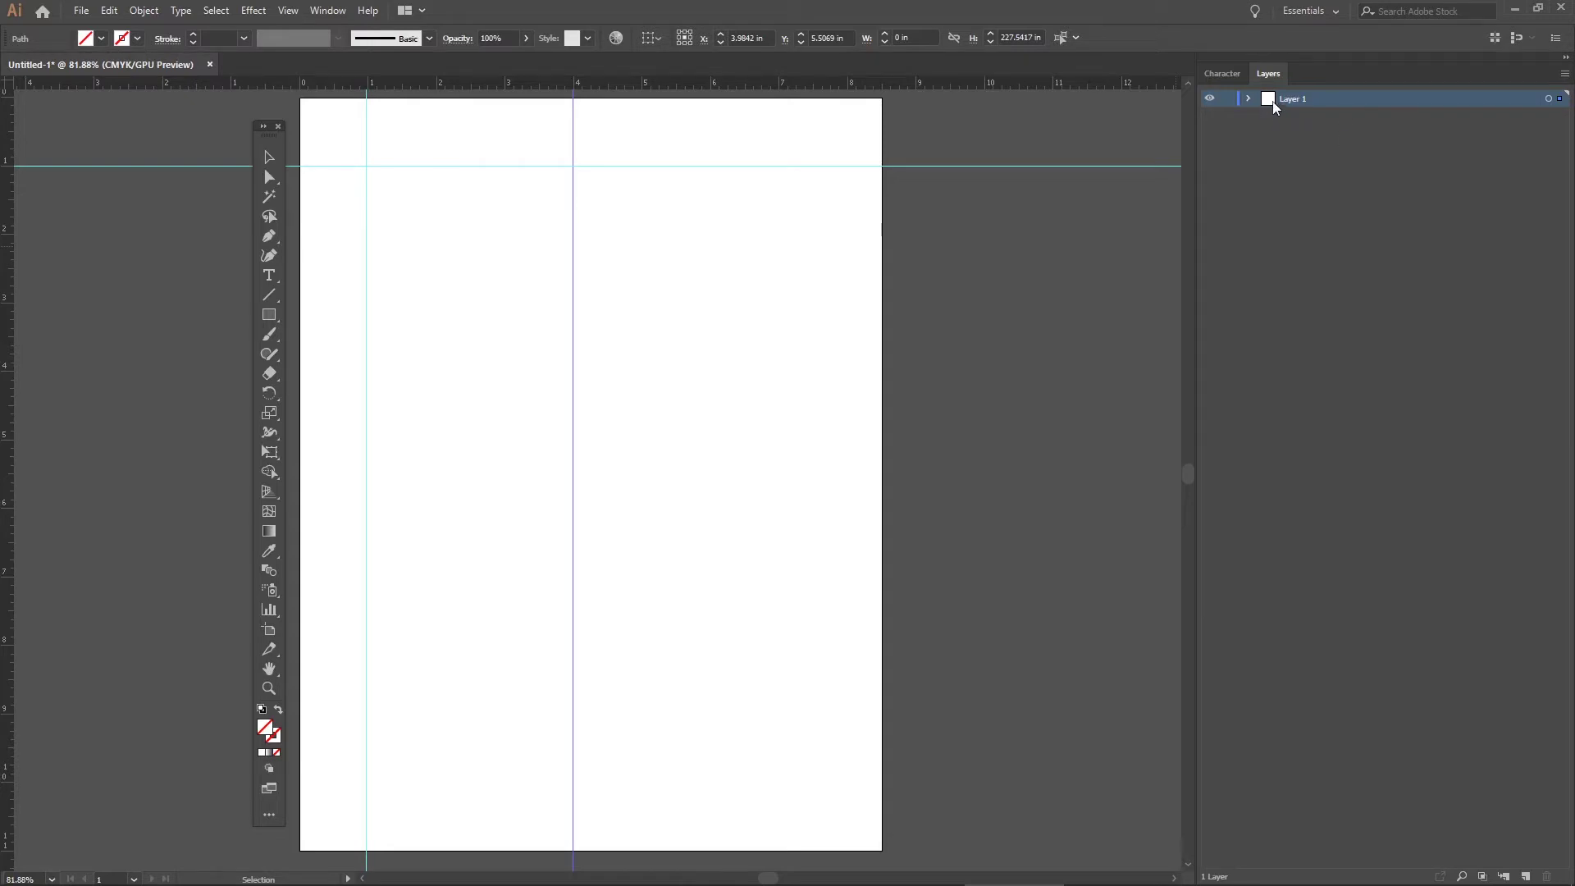
# Step: Expand Layer 1 to view its guides and rename the layer as Guides
pyautogui.click(1249, 98)
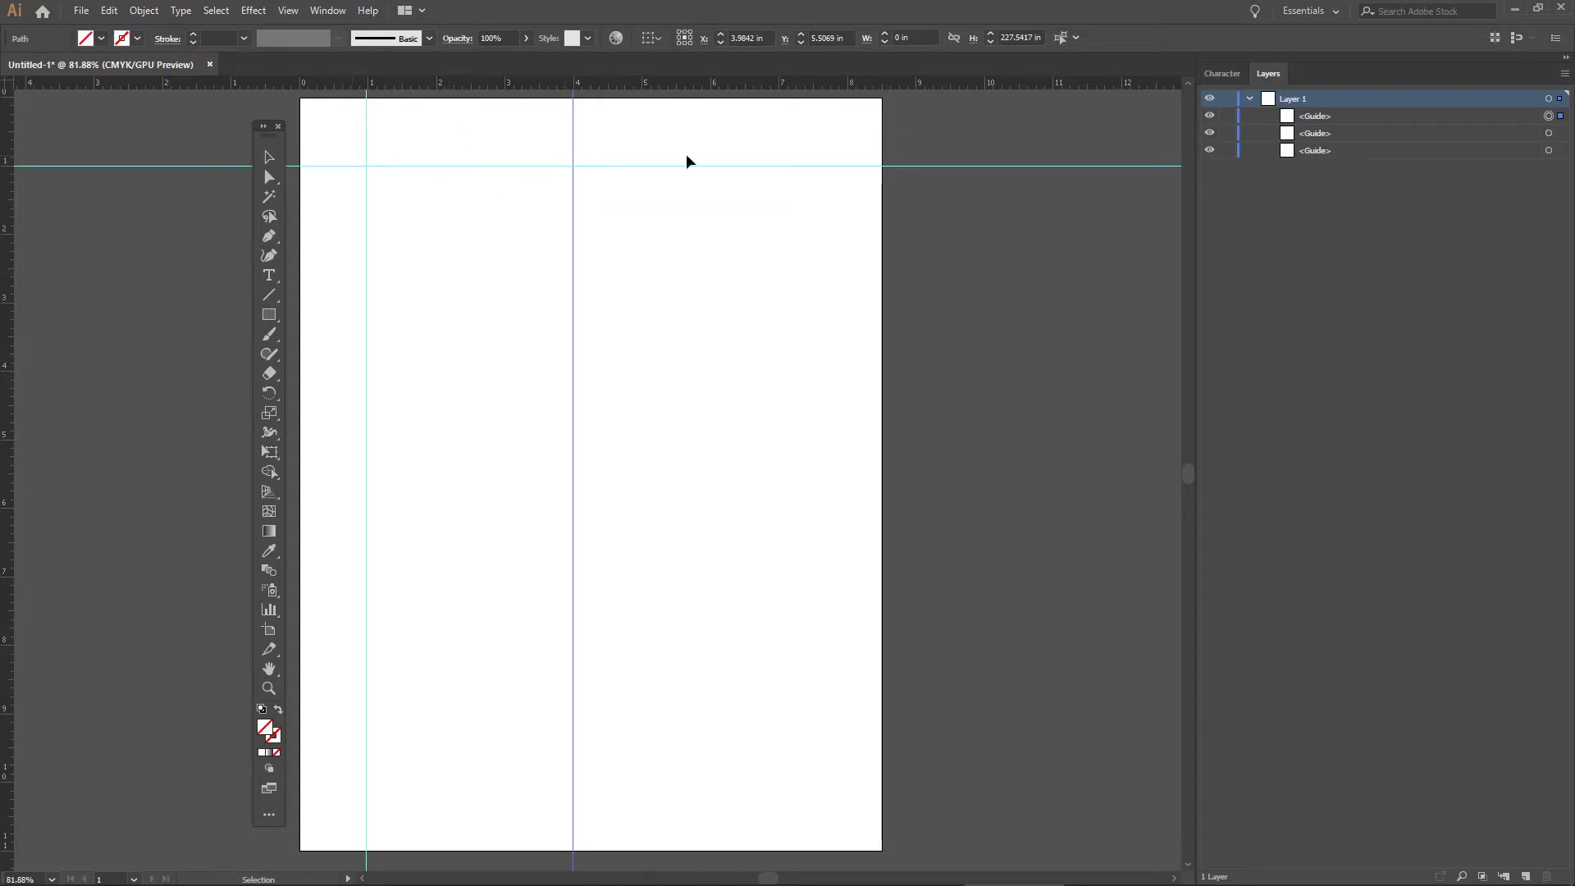
pyautogui.doubleClick(1289, 100)
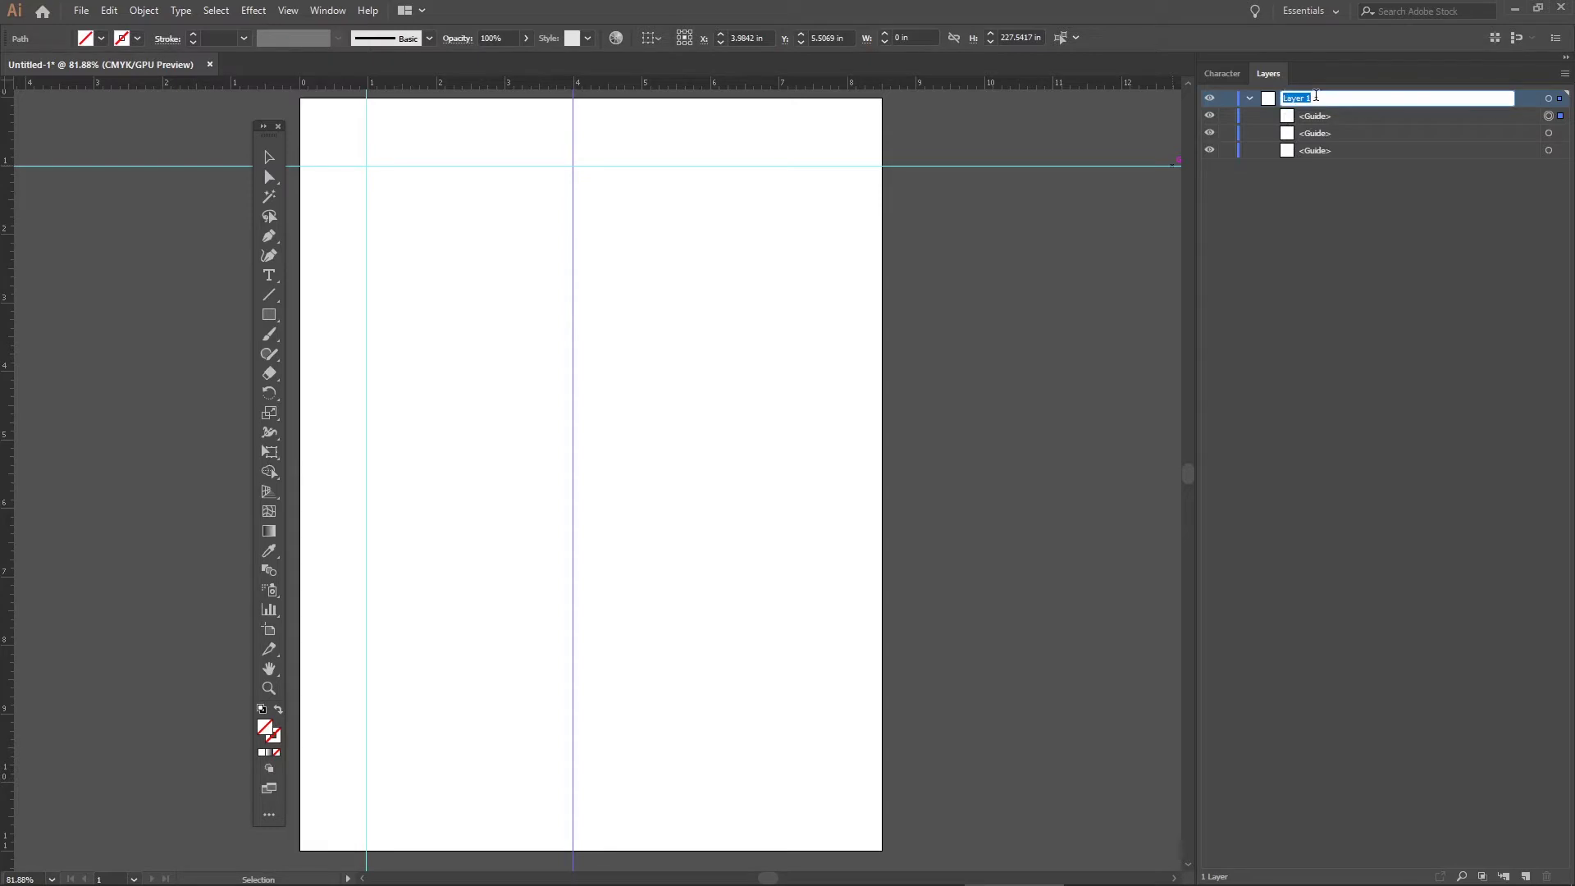
pyautogui.write('Guidfe')
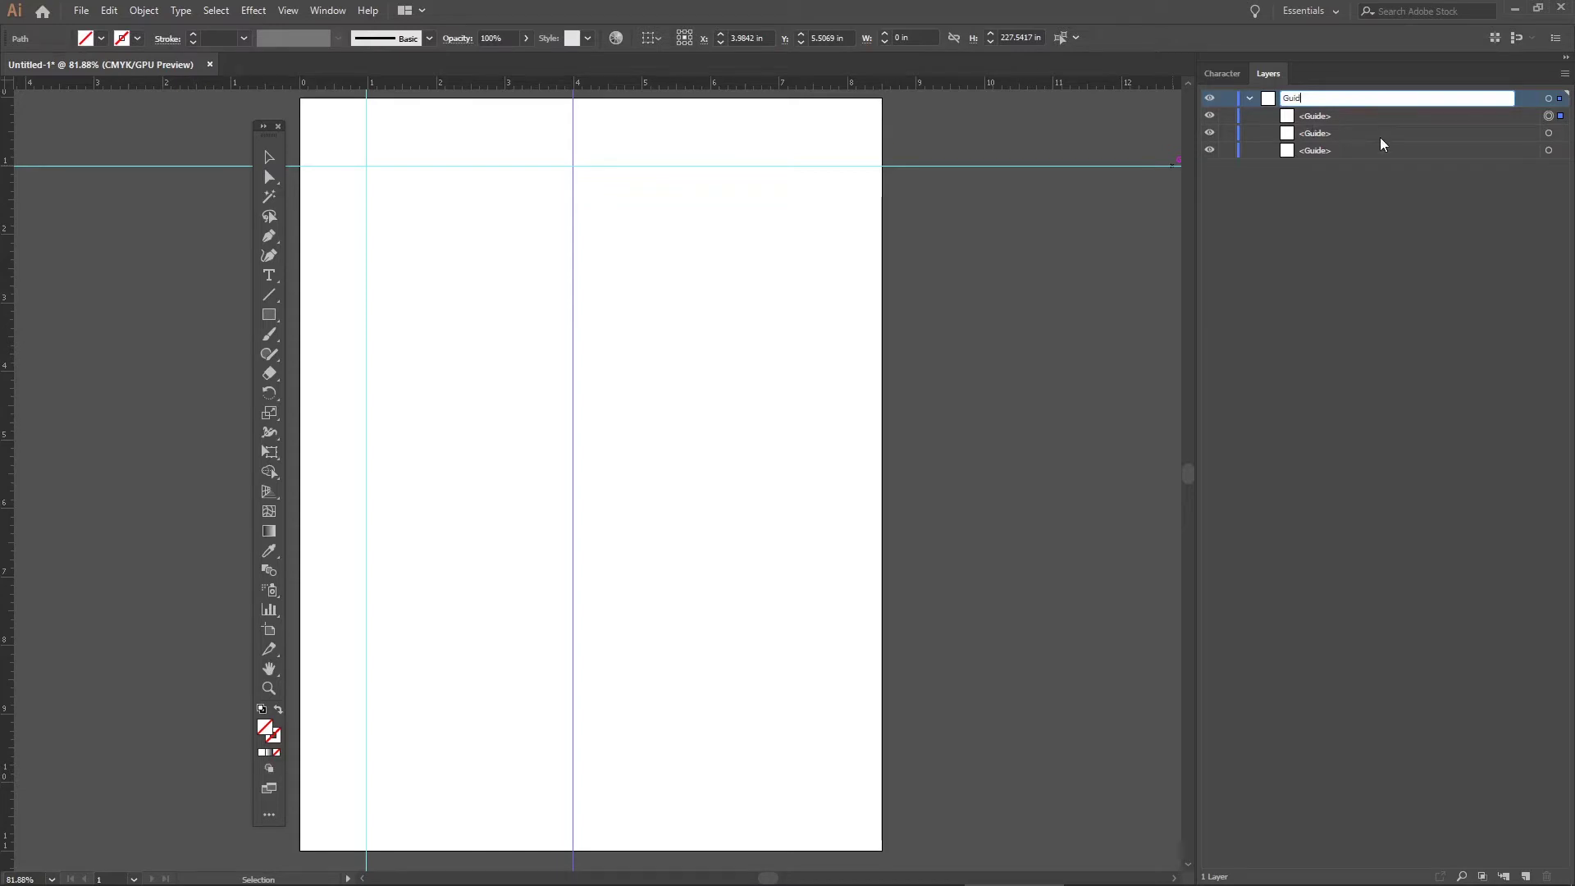
pyautogui.press('Return')
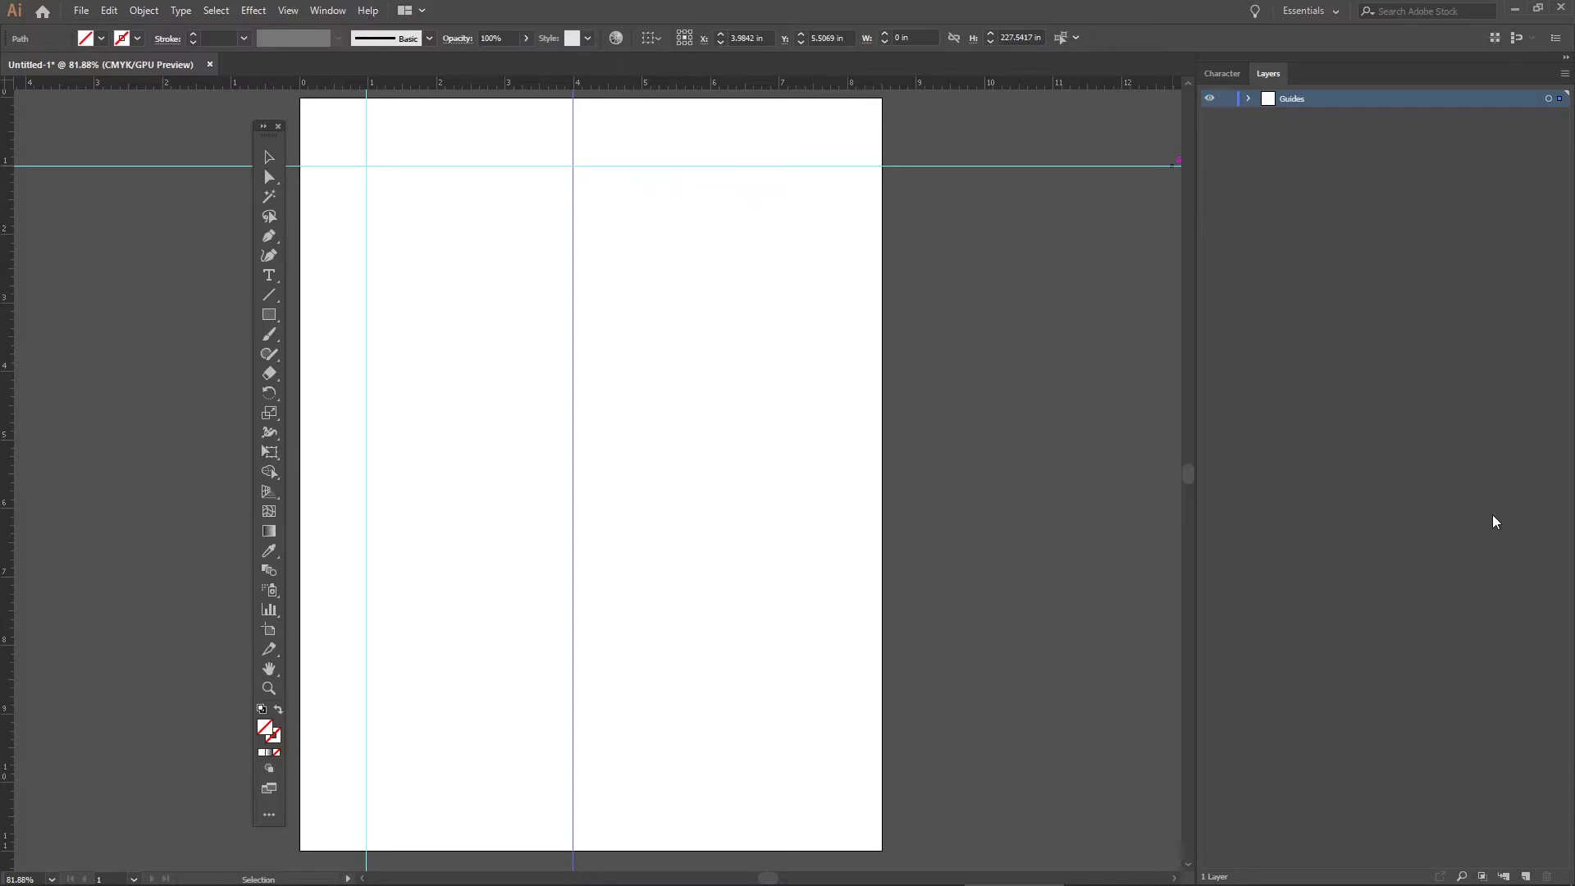
# Step: Create a new layer above Guides and name it Blue
pyautogui.click(1527, 878)
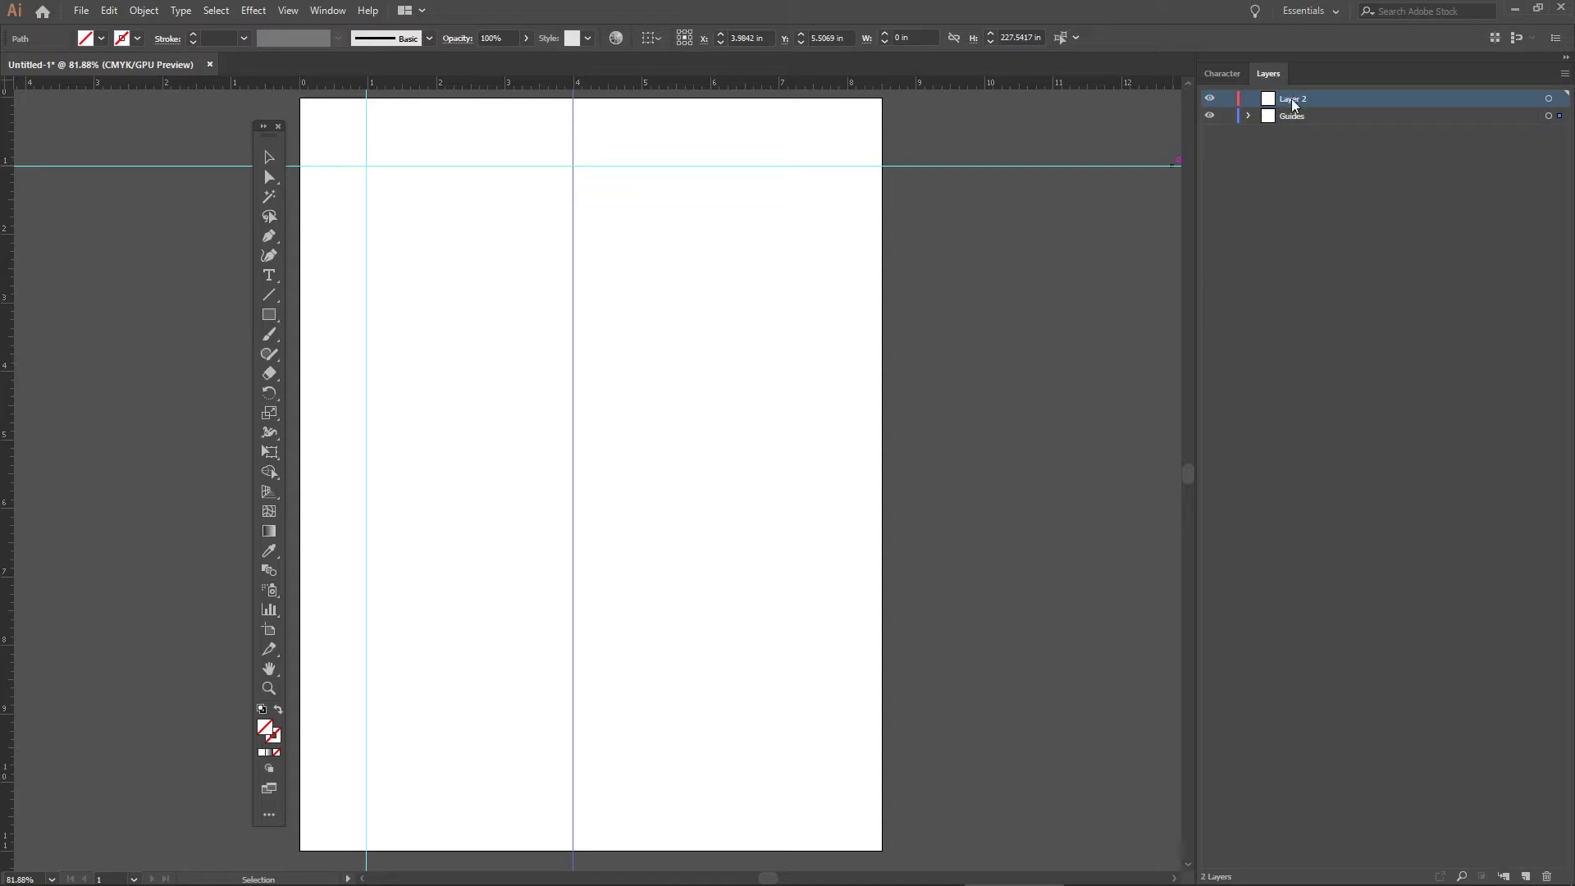
pyautogui.doubleClick(1293, 99)
pyautogui.write('BVlue')
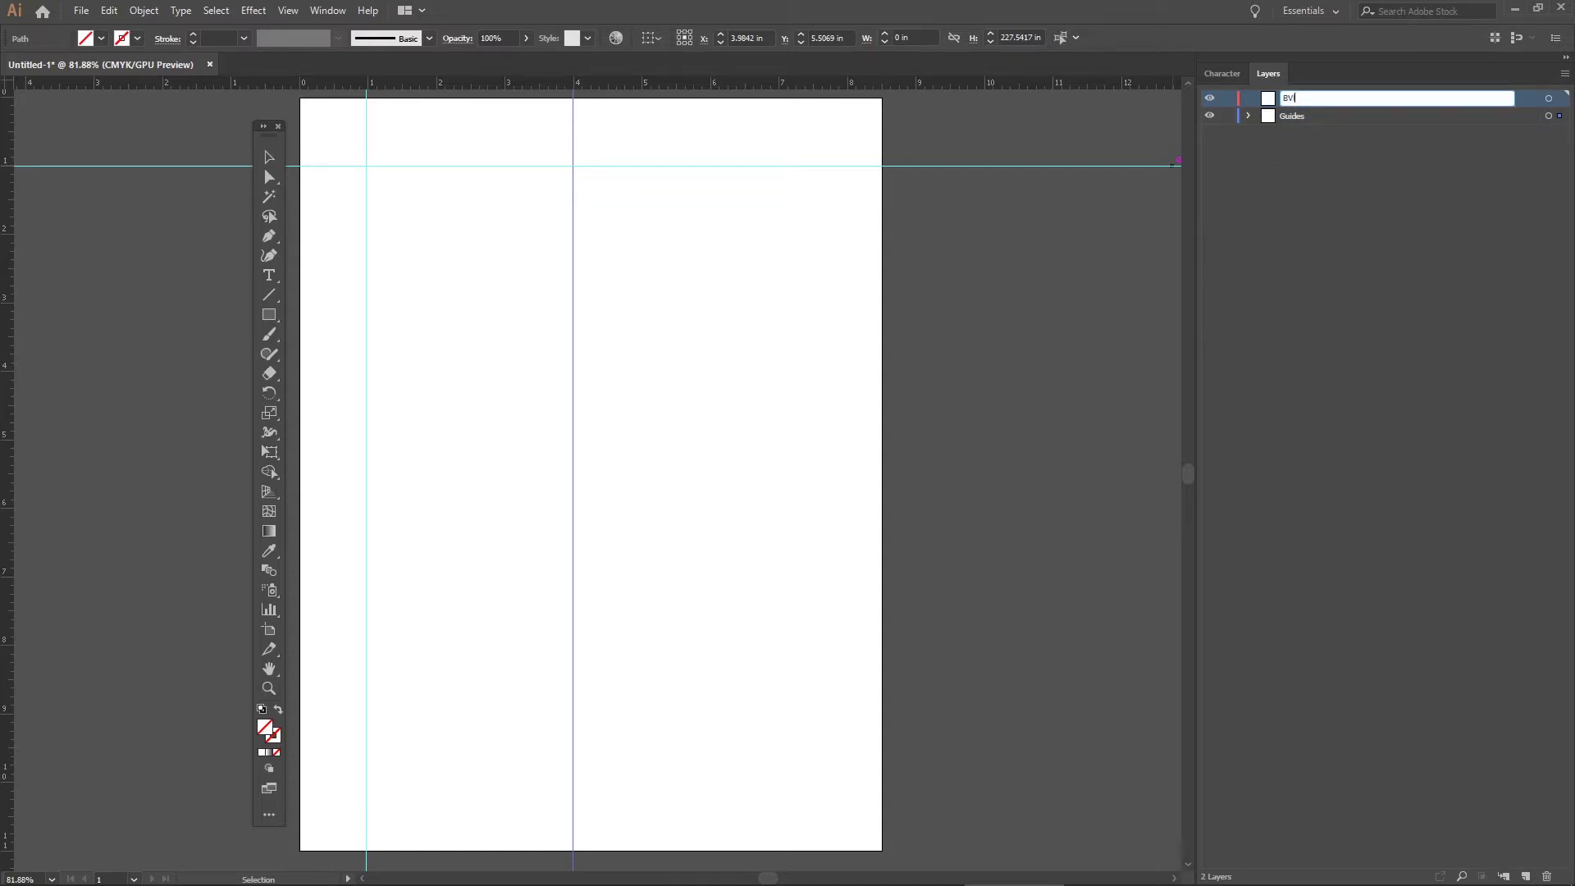
pyautogui.click(1294, 97)
pyautogui.press('BackSpace')
pyautogui.press('Return')
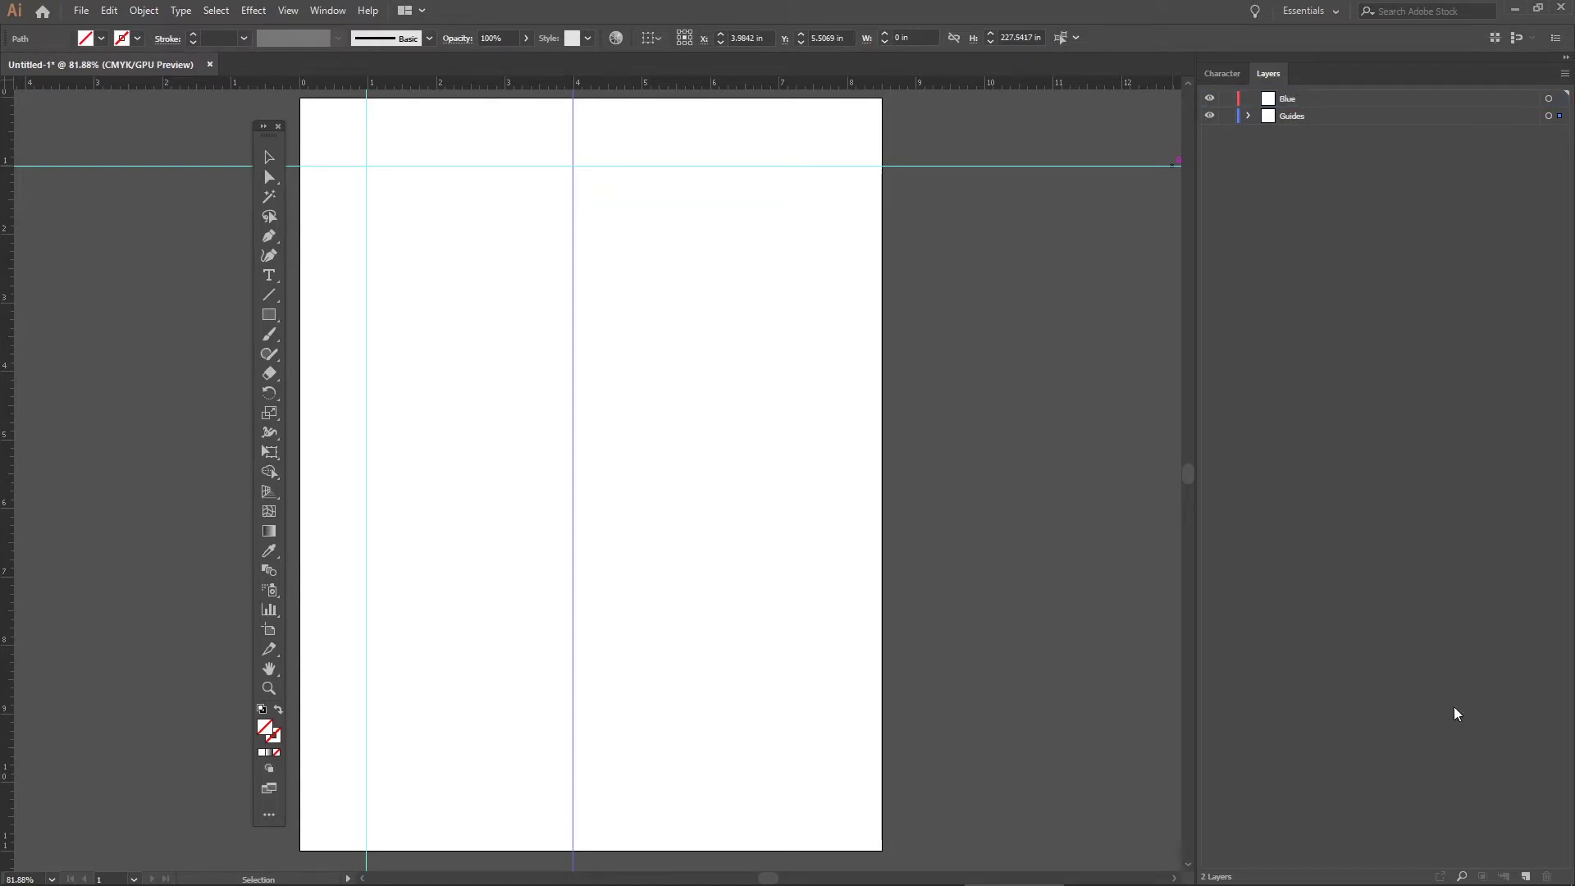
# Step: Create a new layer above Blue and name it red
pyautogui.click(1525, 876)
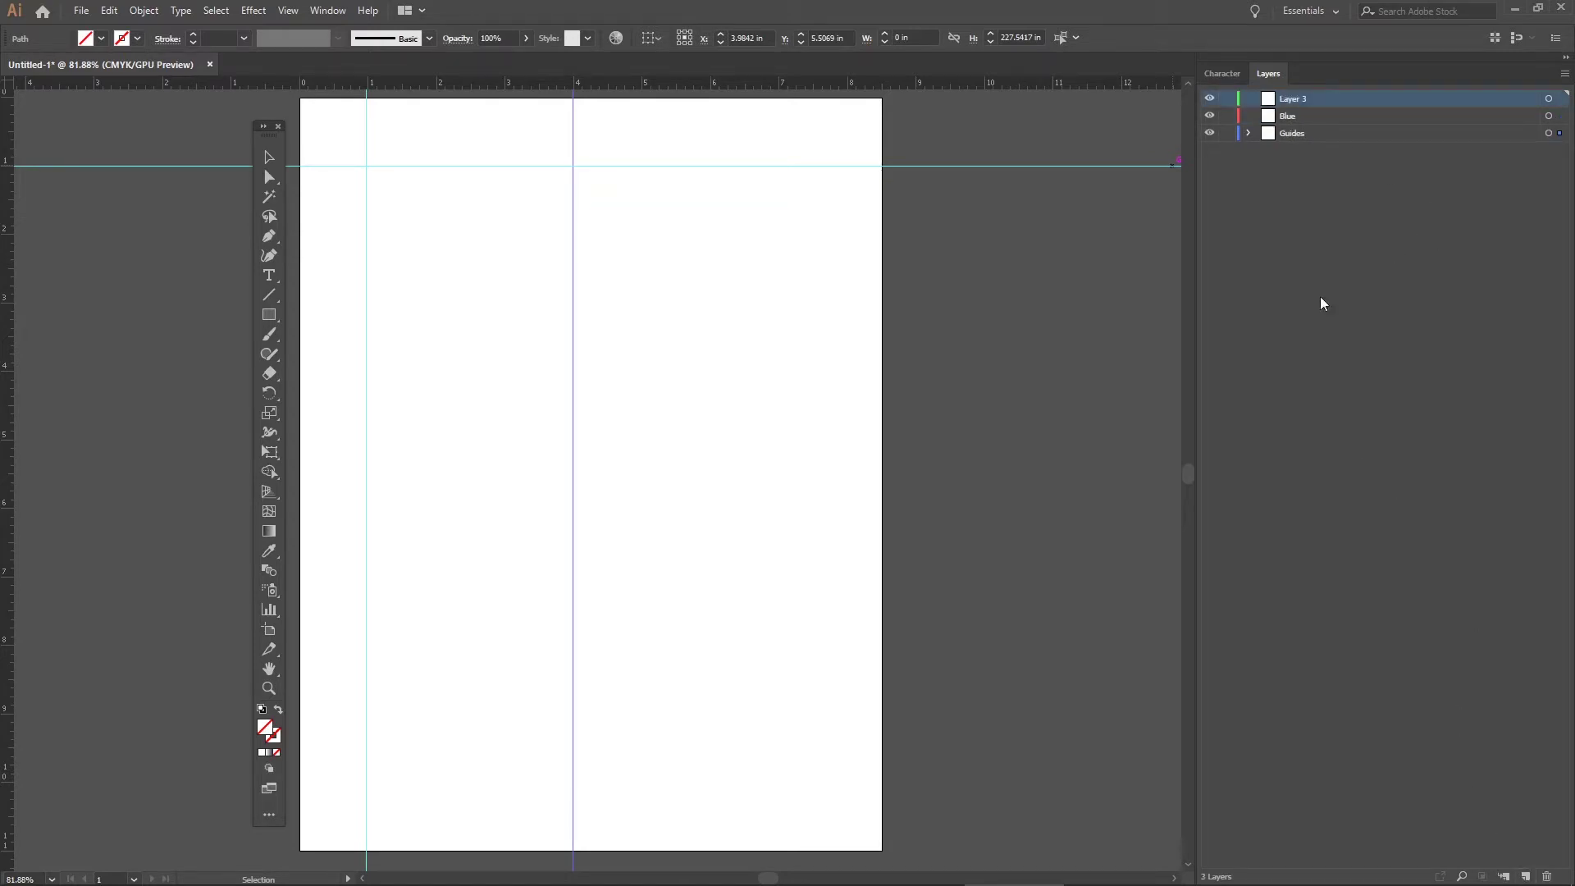
pyautogui.doubleClick(1300, 100)
pyautogui.write('red')
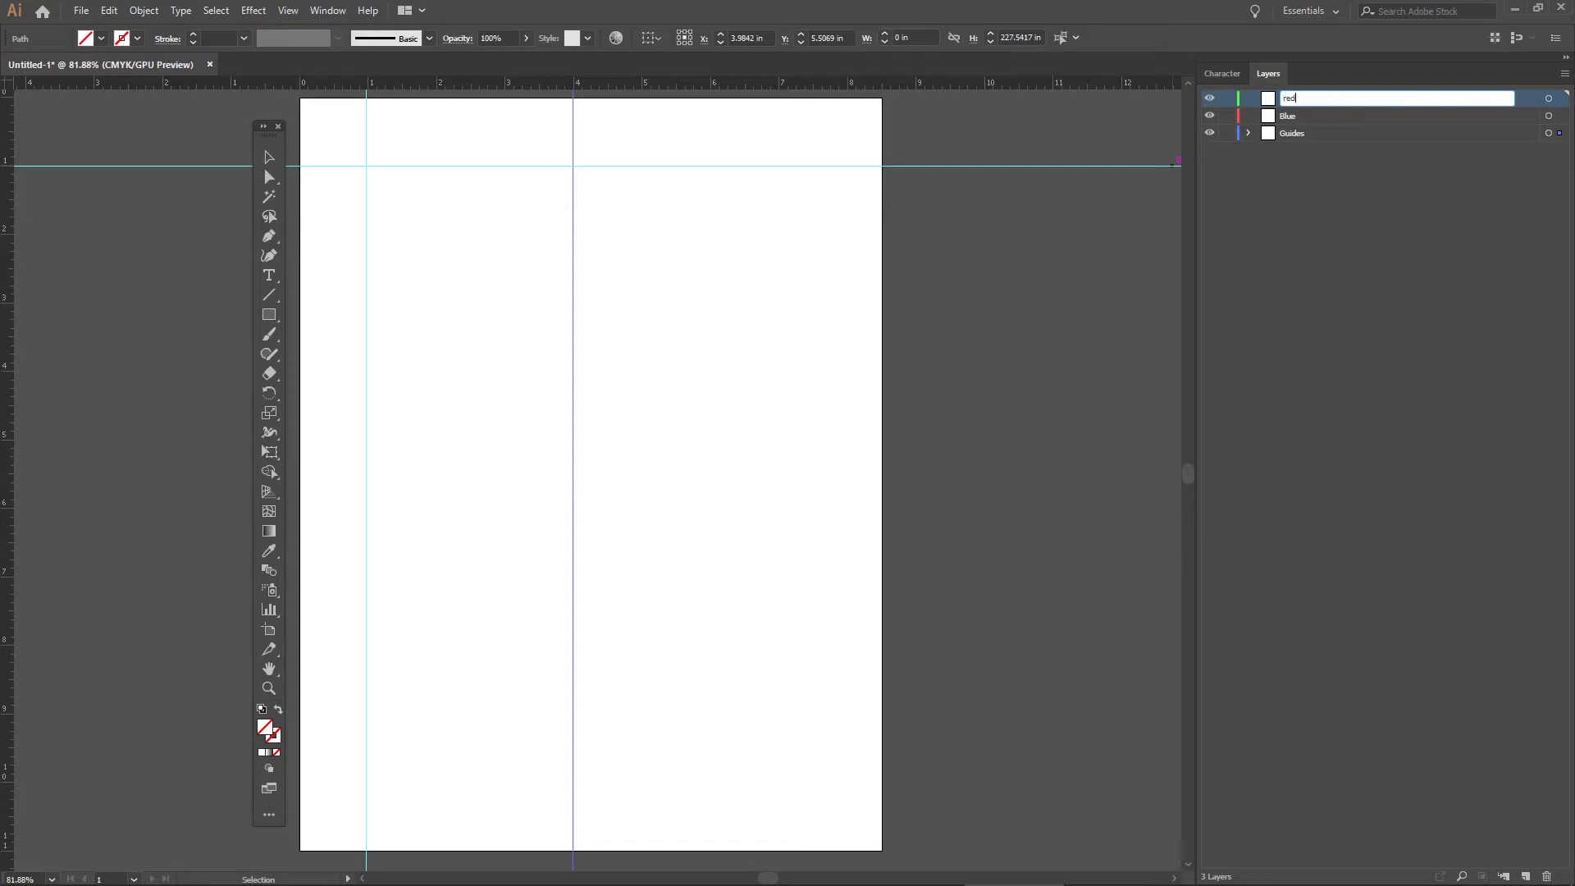
pyautogui.press('Return')
# Step: Create a new layer named green above the red layer, and make red the active, targeted layer
pyautogui.click(1525, 876)
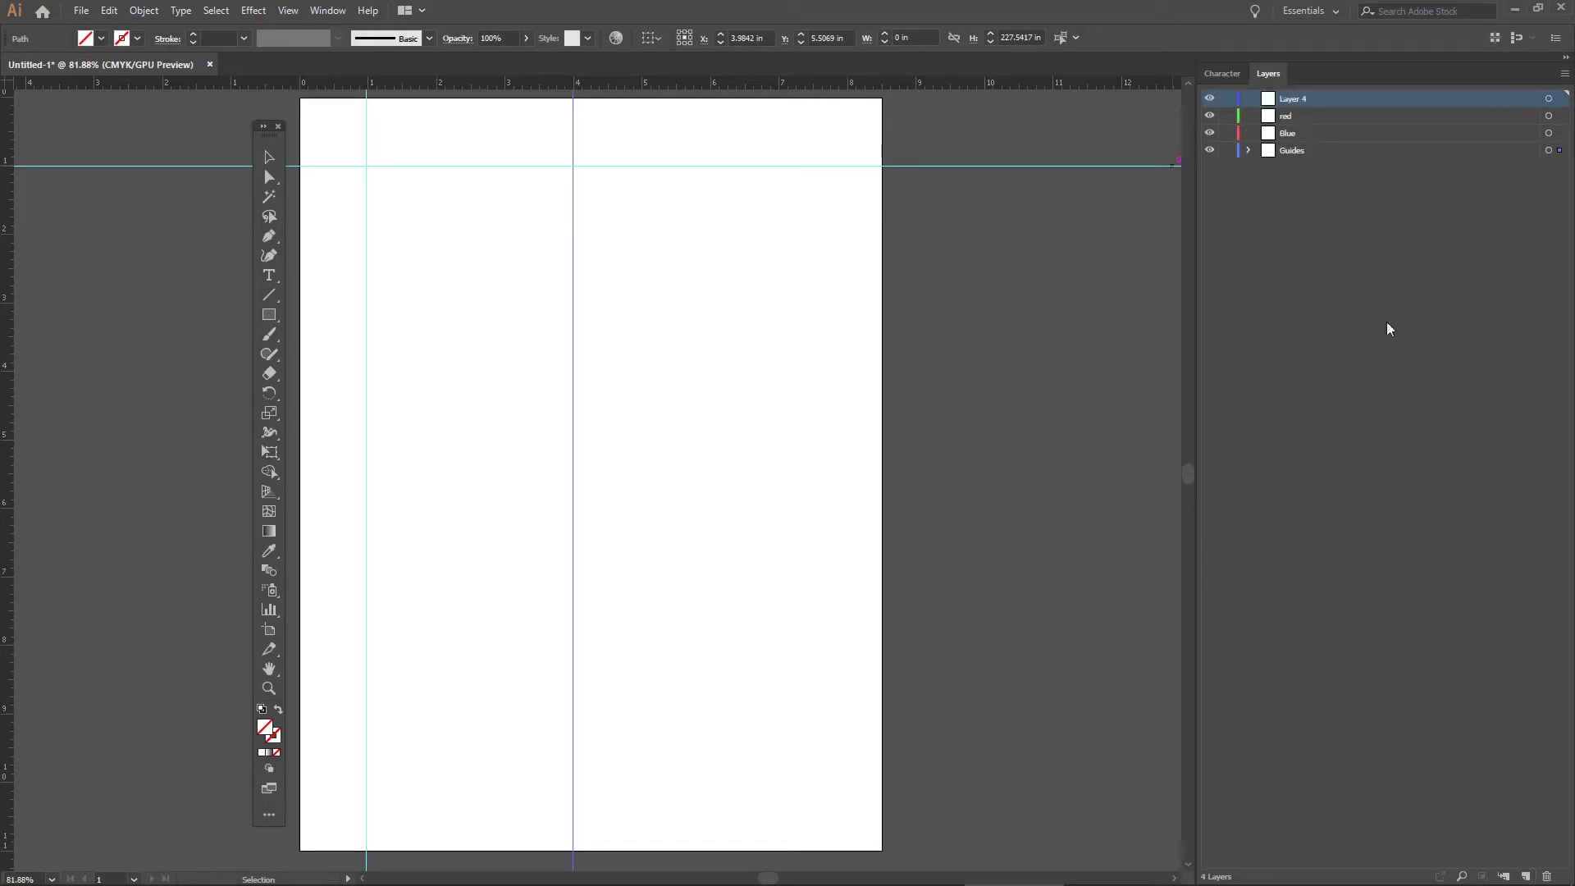
pyautogui.doubleClick(1302, 103)
pyautogui.write('green')
pyautogui.press('Return')
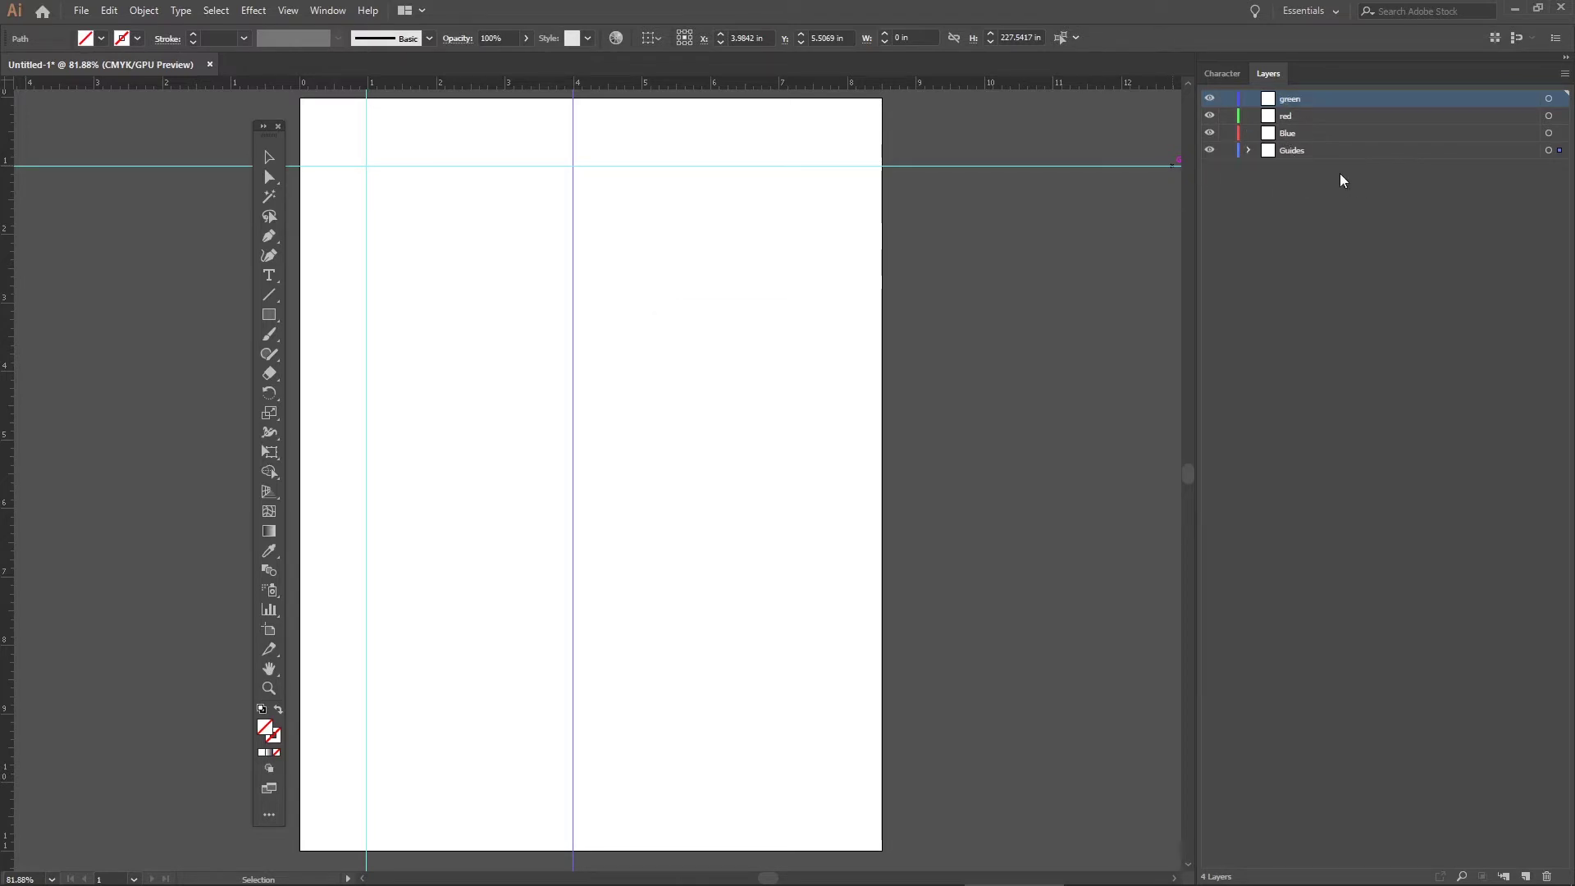
pyautogui.click(1297, 116)
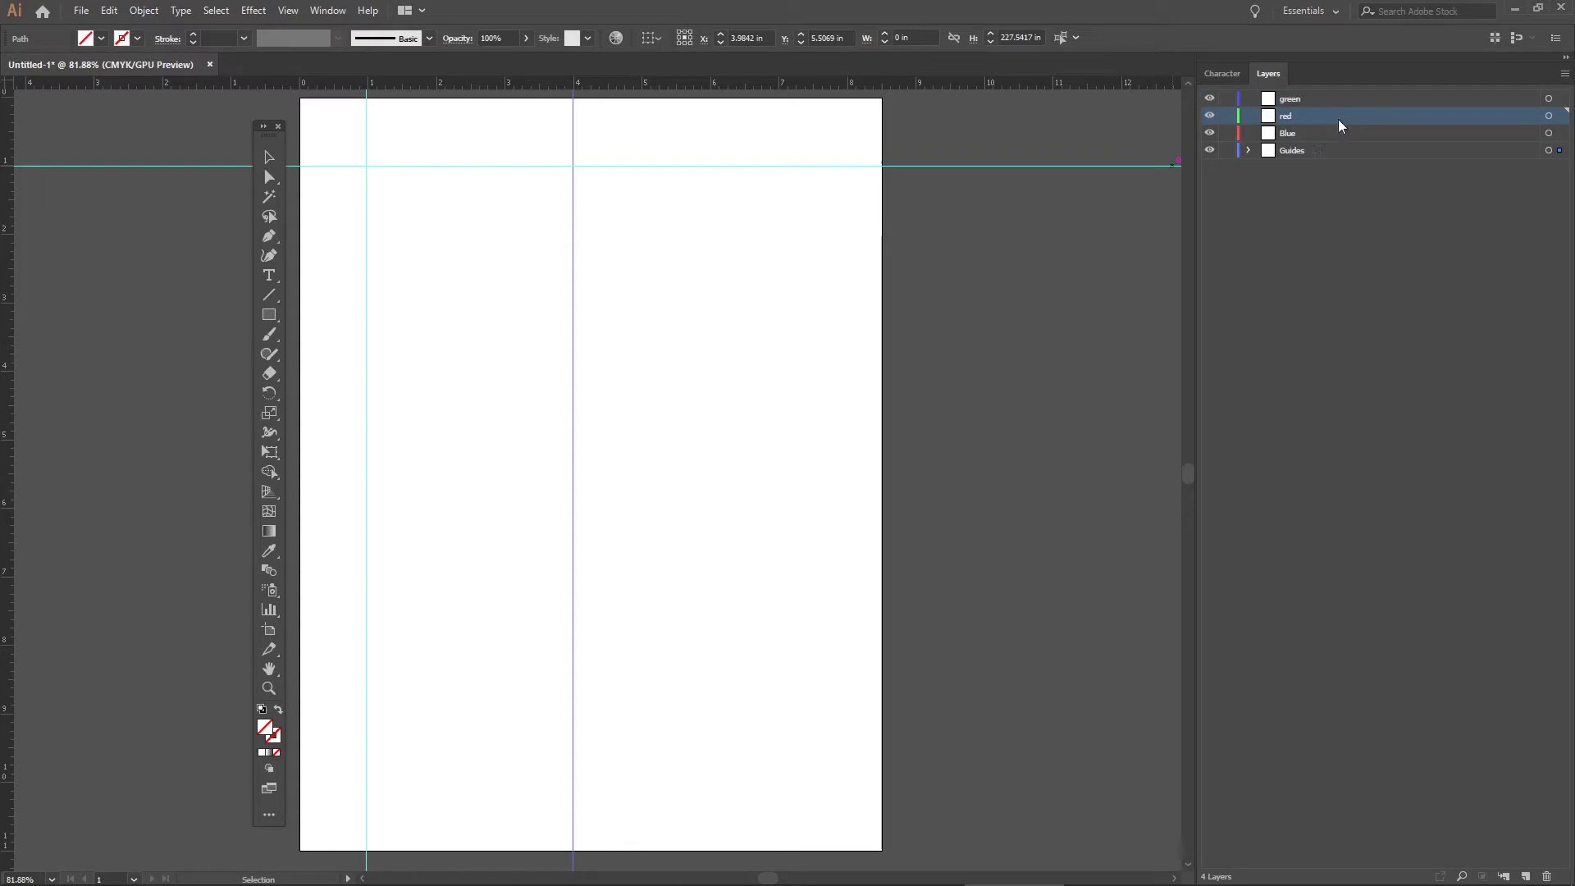
pyautogui.click(1548, 117)
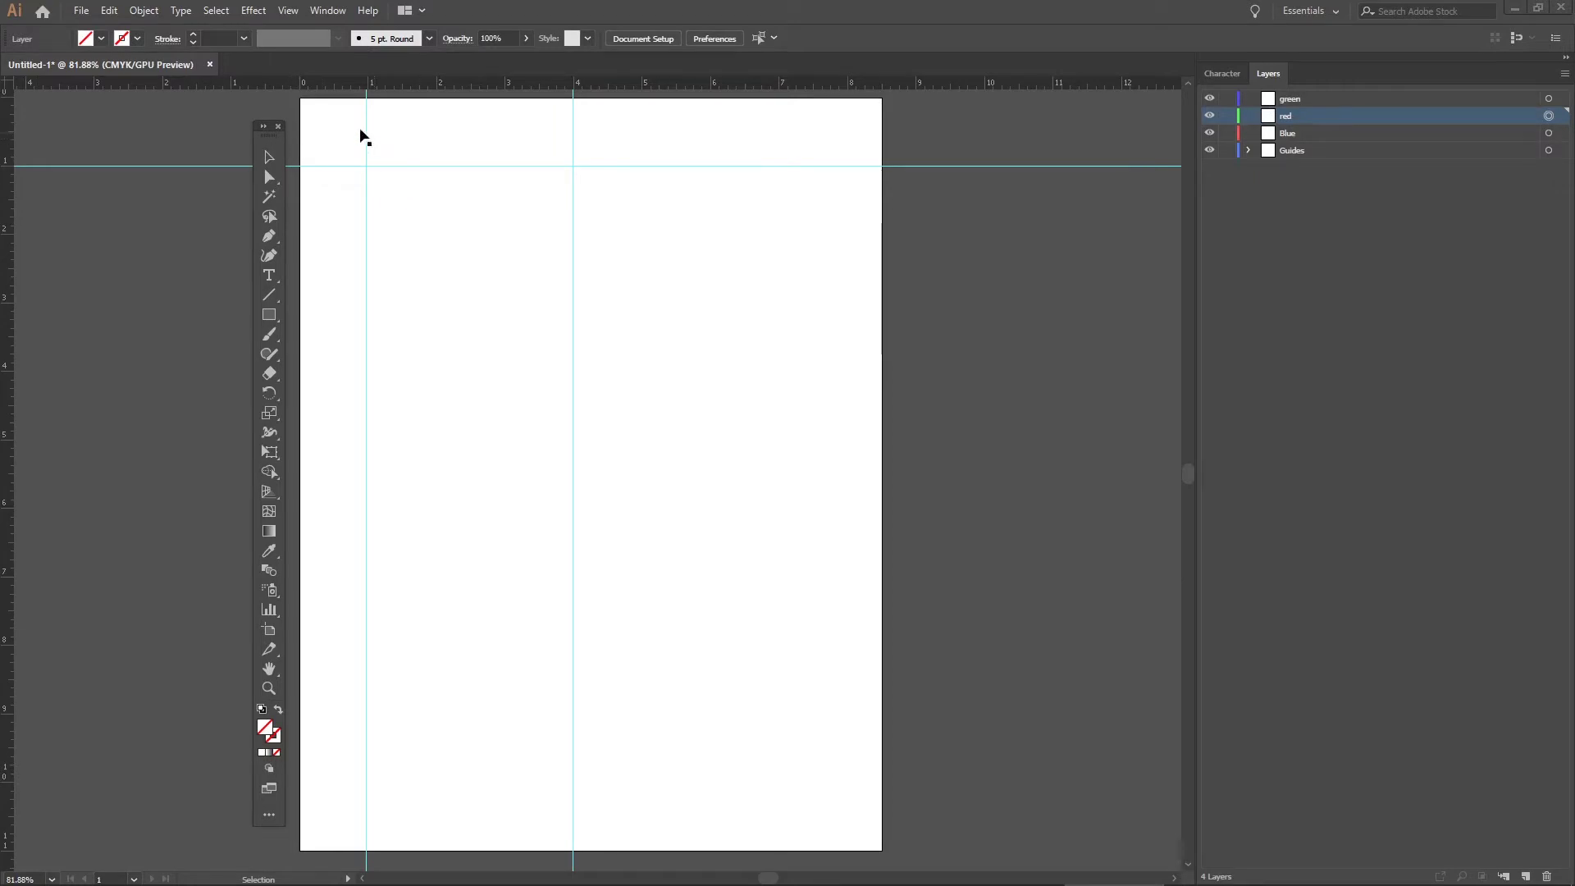
# Step: Save the document in the Illustrator folder as Illustrator-001 in Adobe Illustrator format, keeping the Illustrator CC version and default options
pyautogui.click(82, 11)
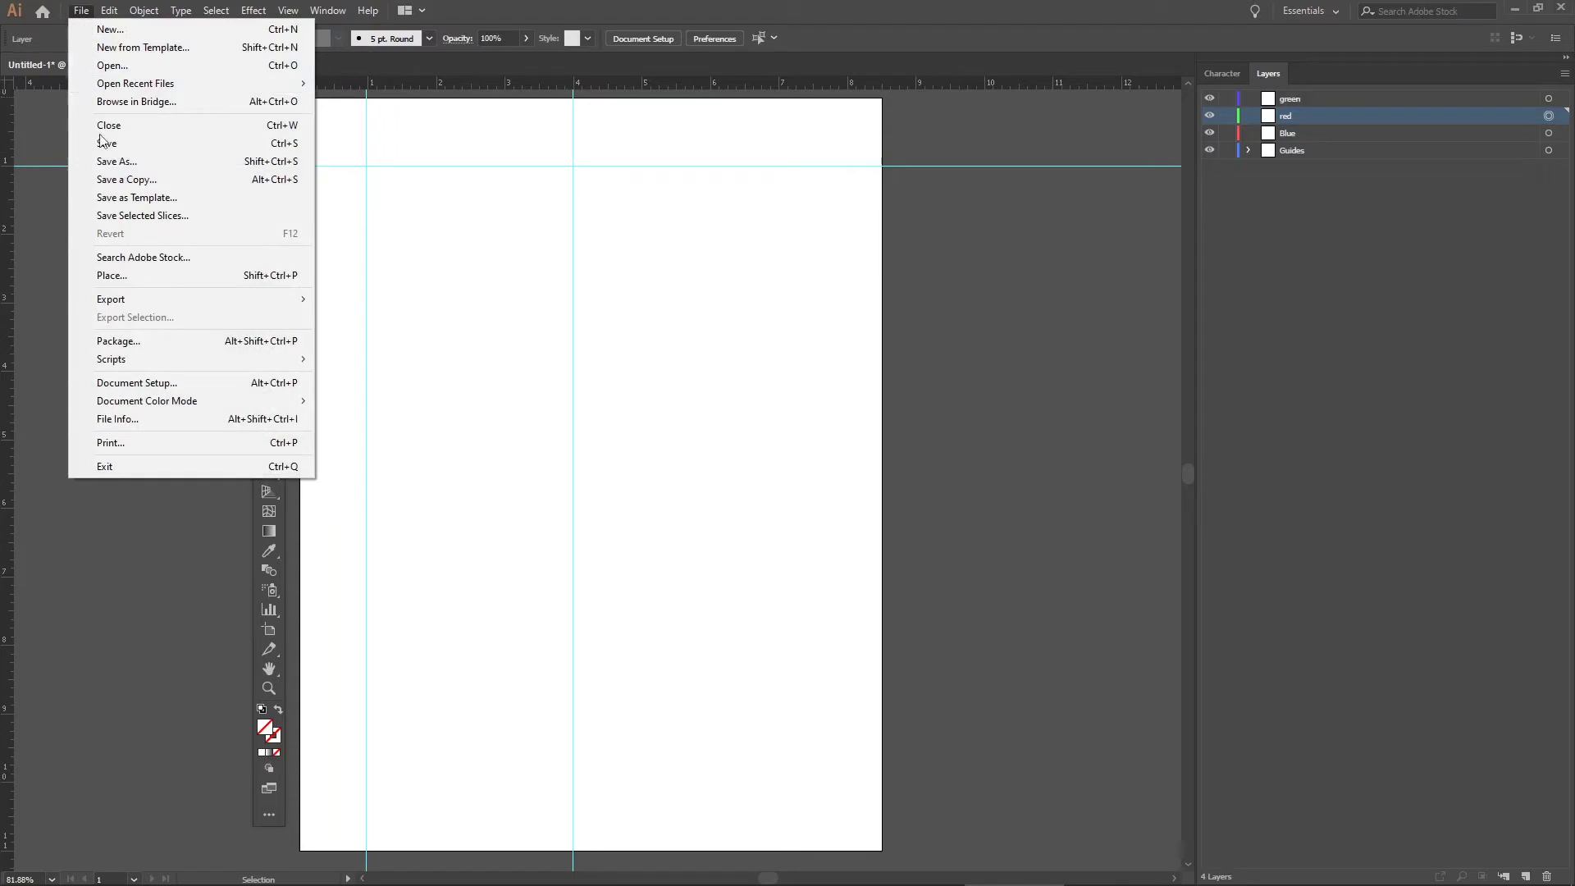
pyautogui.click(124, 163)
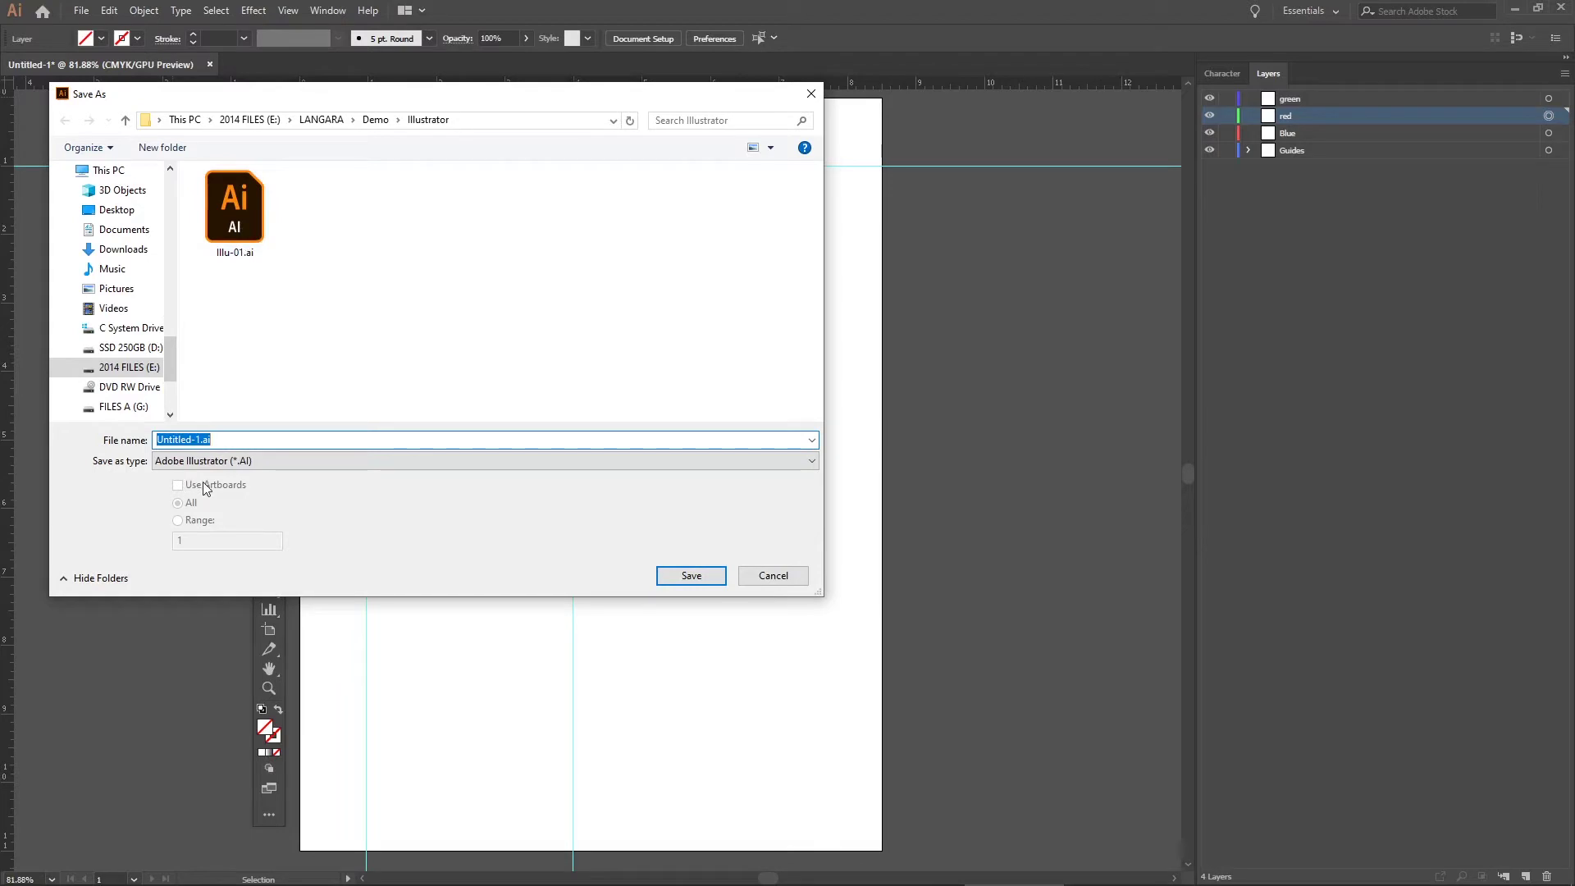
pyautogui.write('Illustrator-001')
pyautogui.click(691, 575)
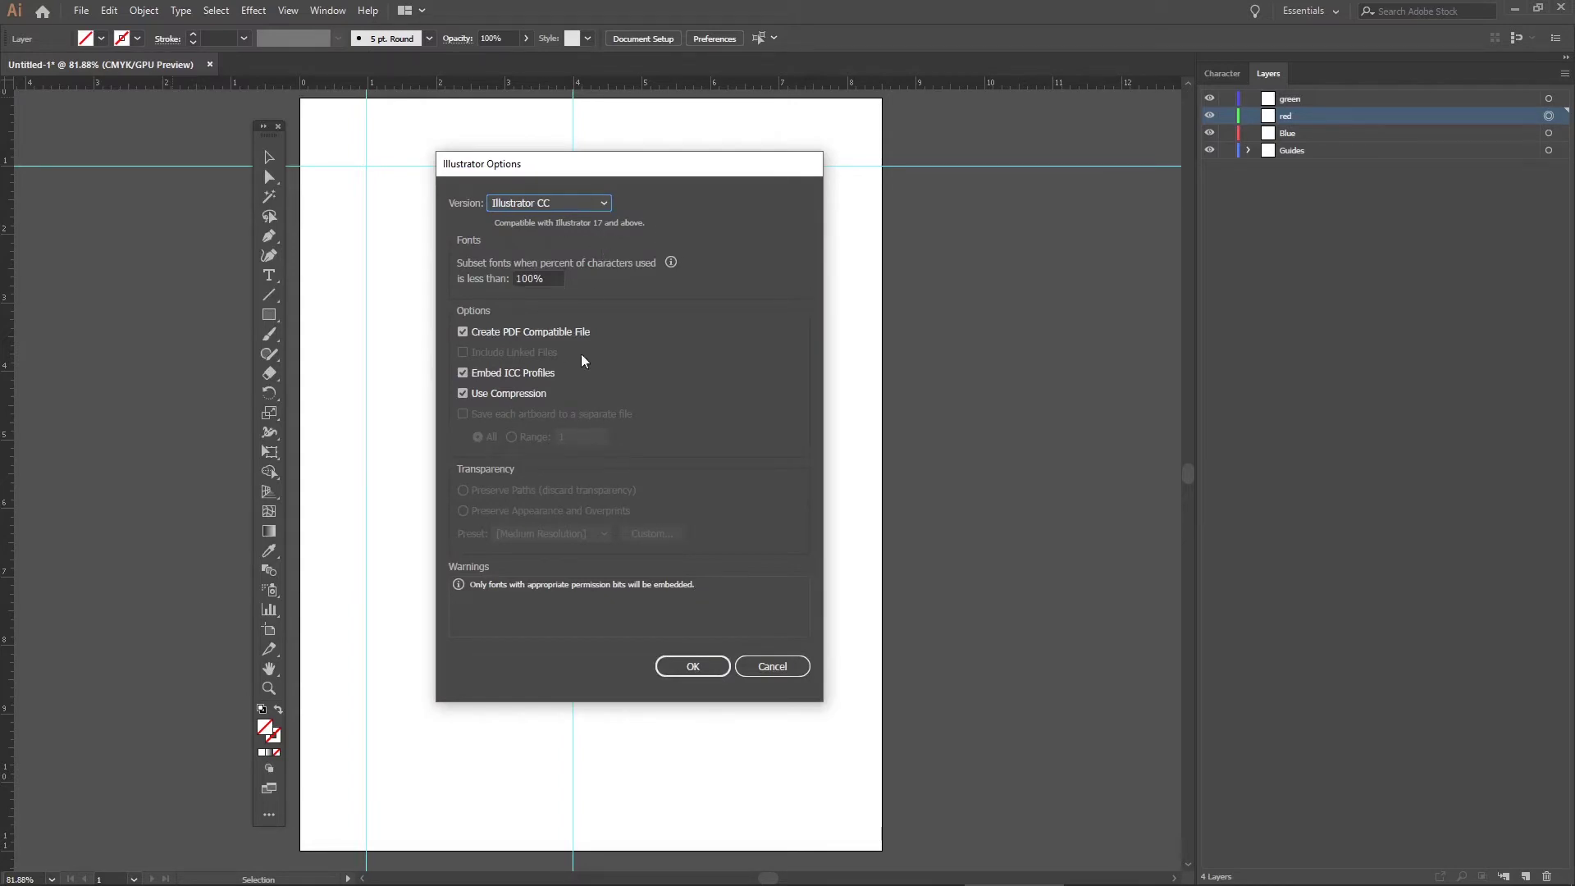
pyautogui.click(701, 671)
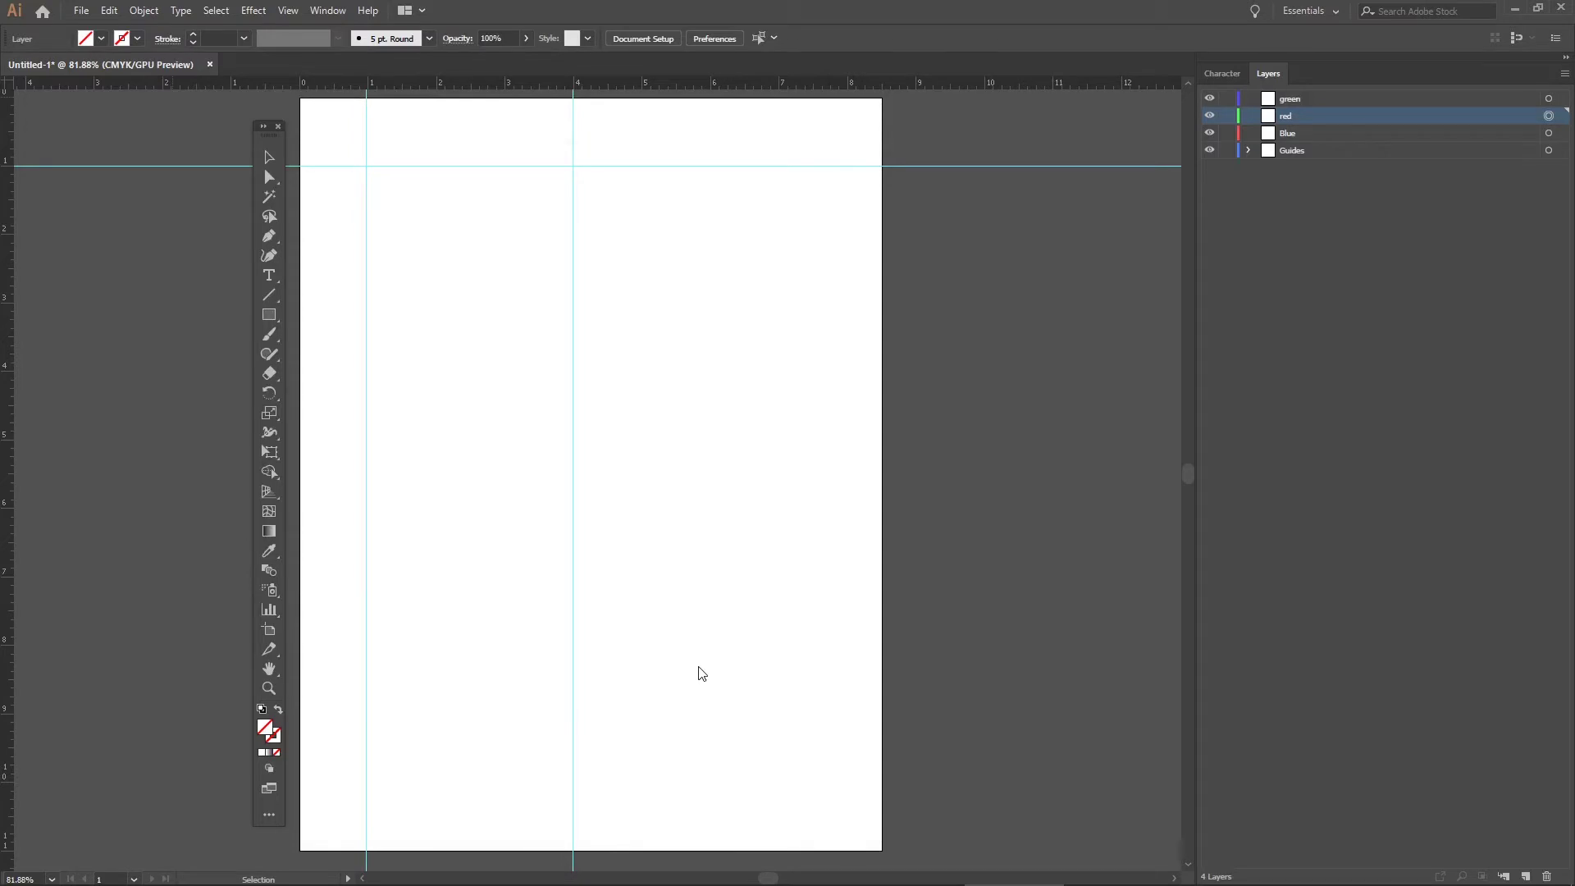
# Step: Move the floating tools panel slightly farther away from the artboard's left edge
pyautogui.click(84, 14)
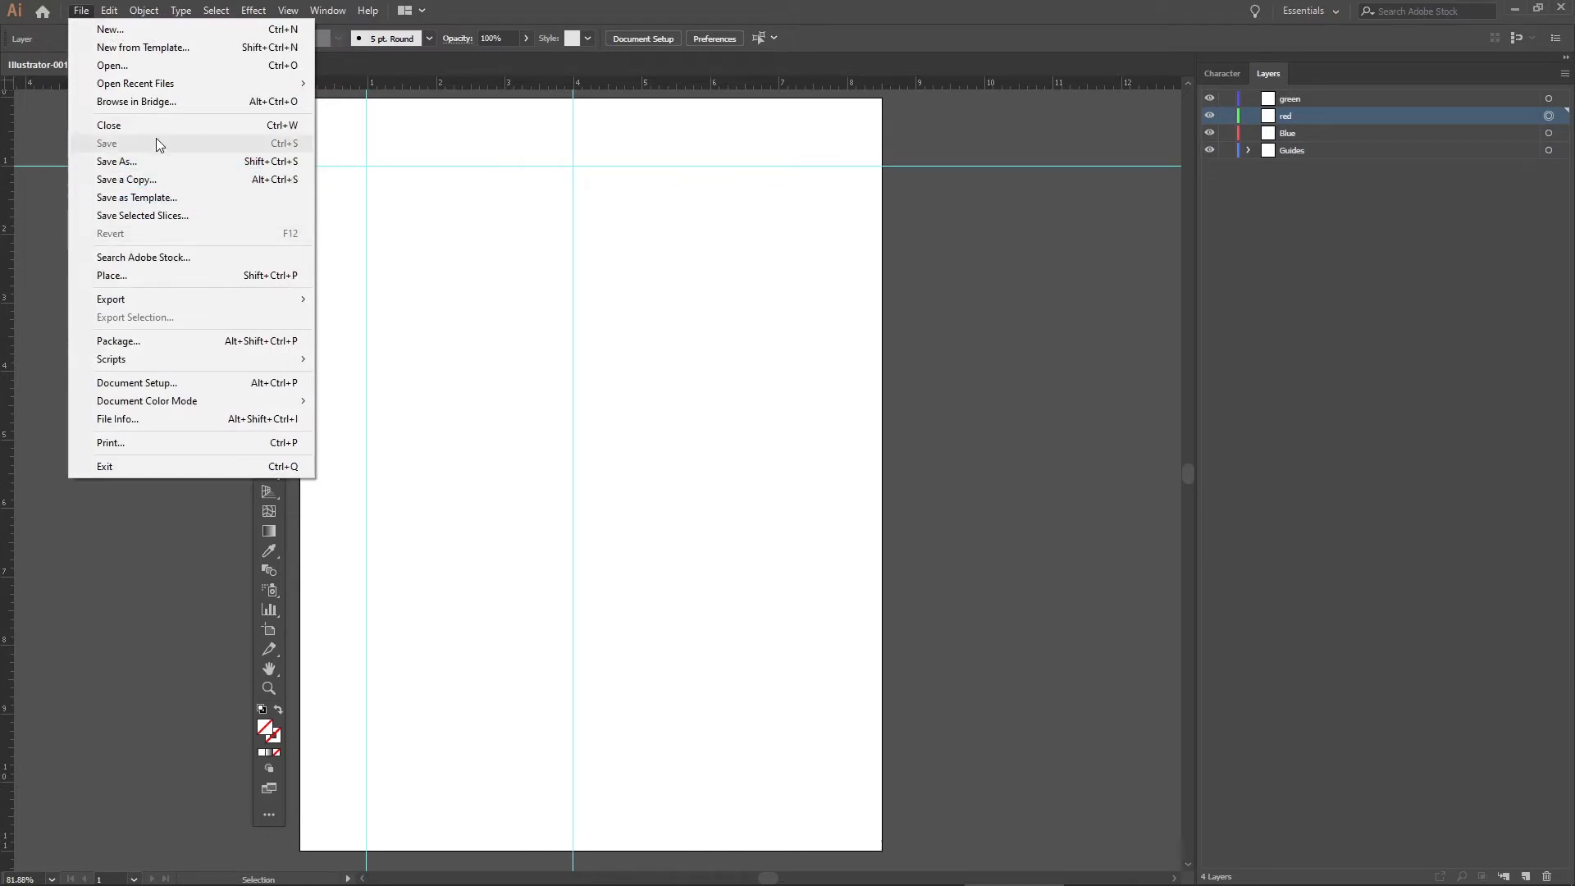
pyautogui.click(501, 224)
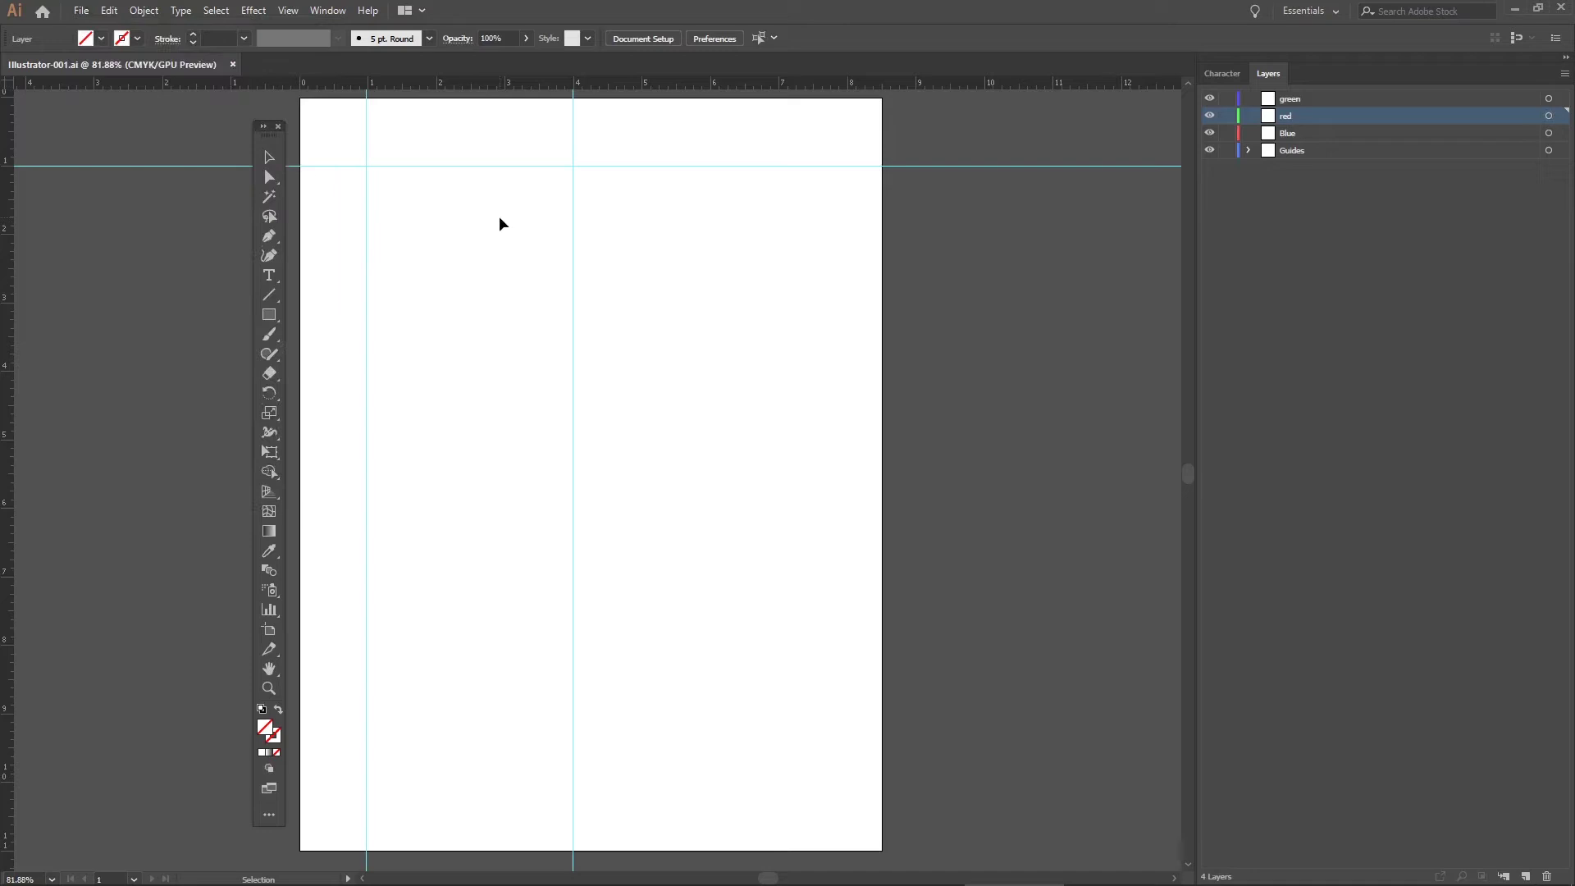
pyautogui.moveTo(275, 138); pyautogui.dragTo(265, 124)
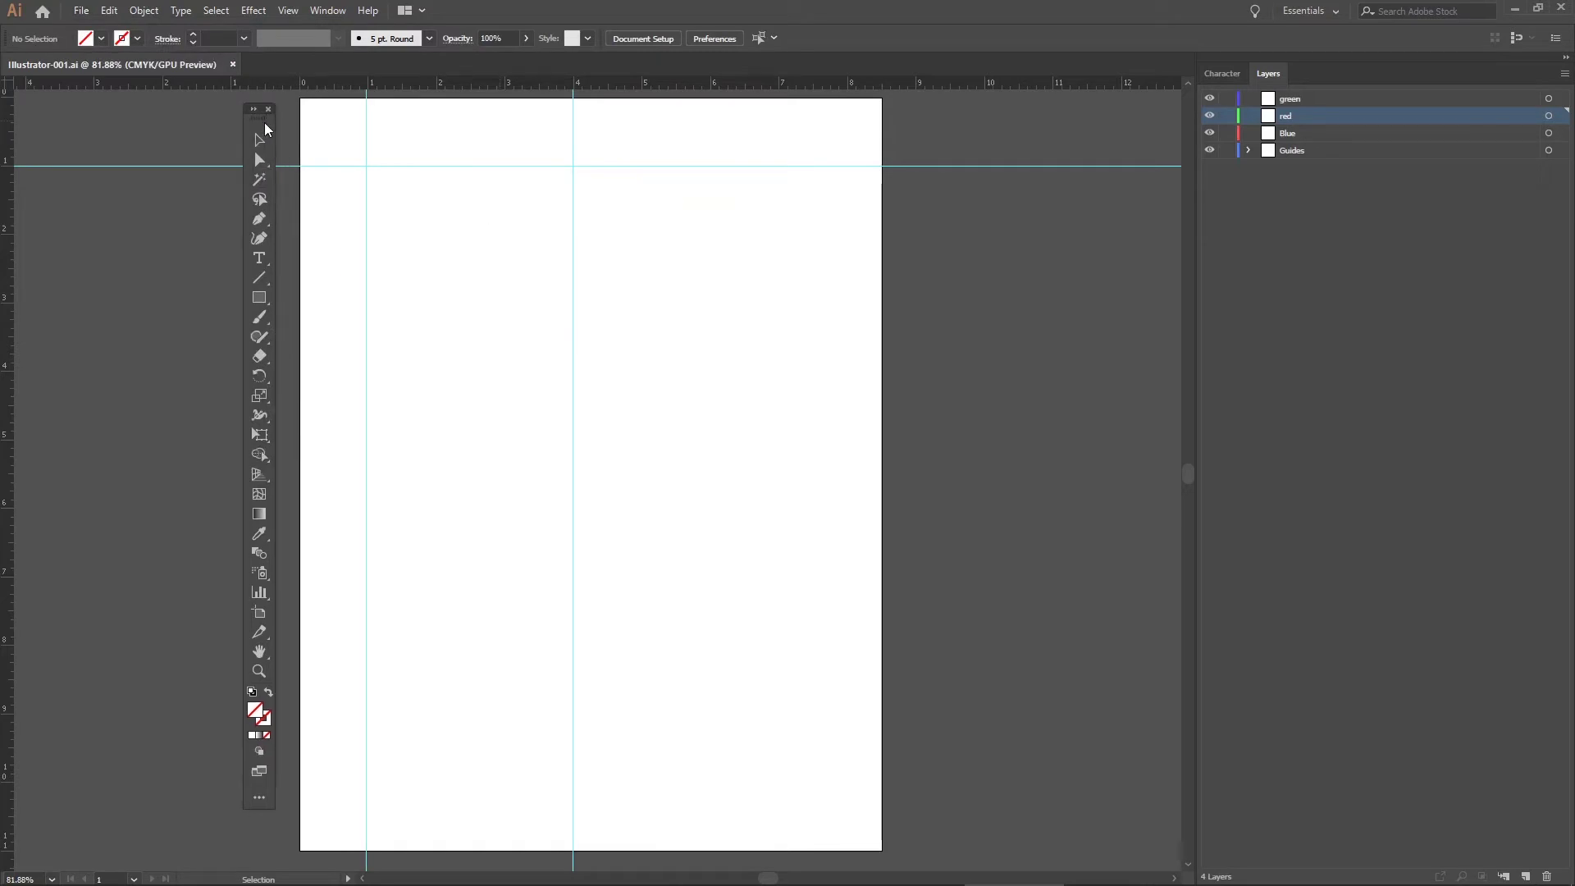
# Step: Switch the document color mode to RGB Color
pyautogui.click(83, 11)
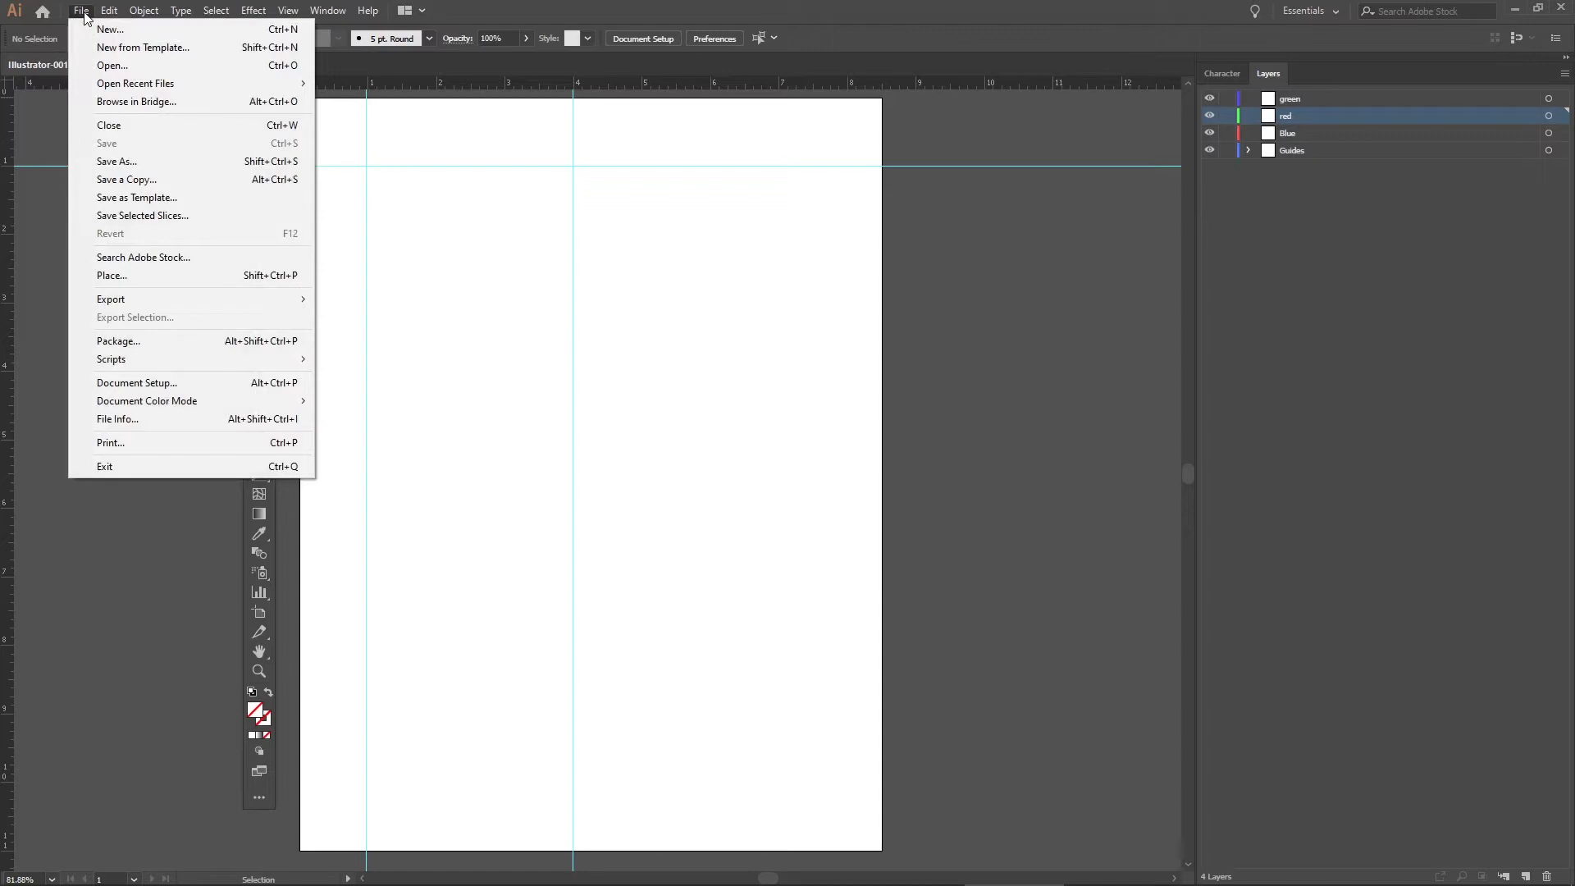
pyautogui.moveTo(146, 402)
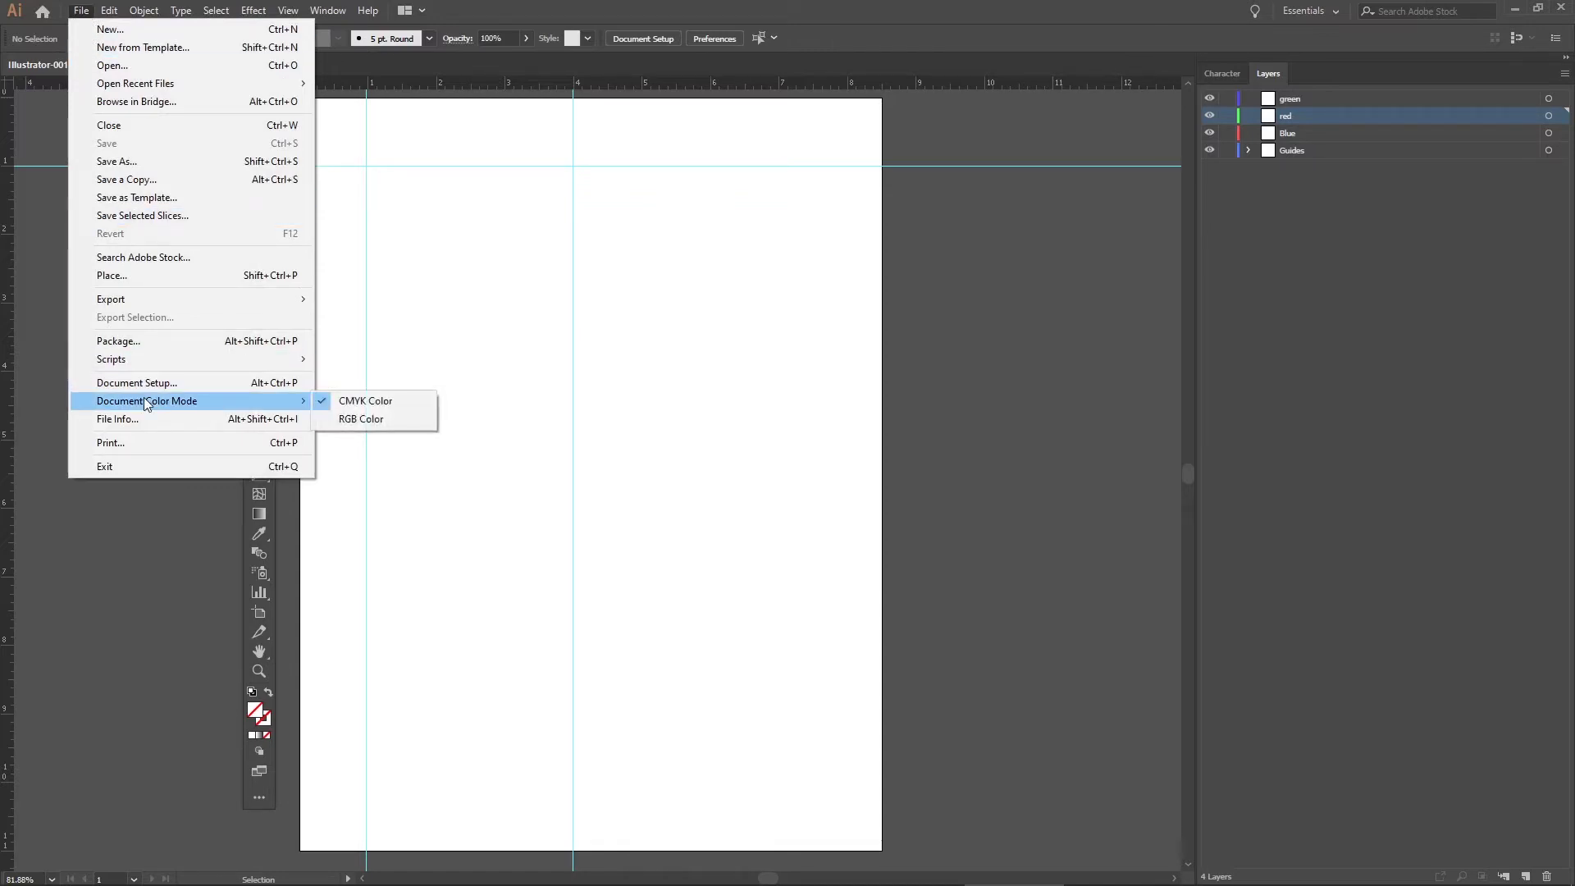
pyautogui.click(394, 418)
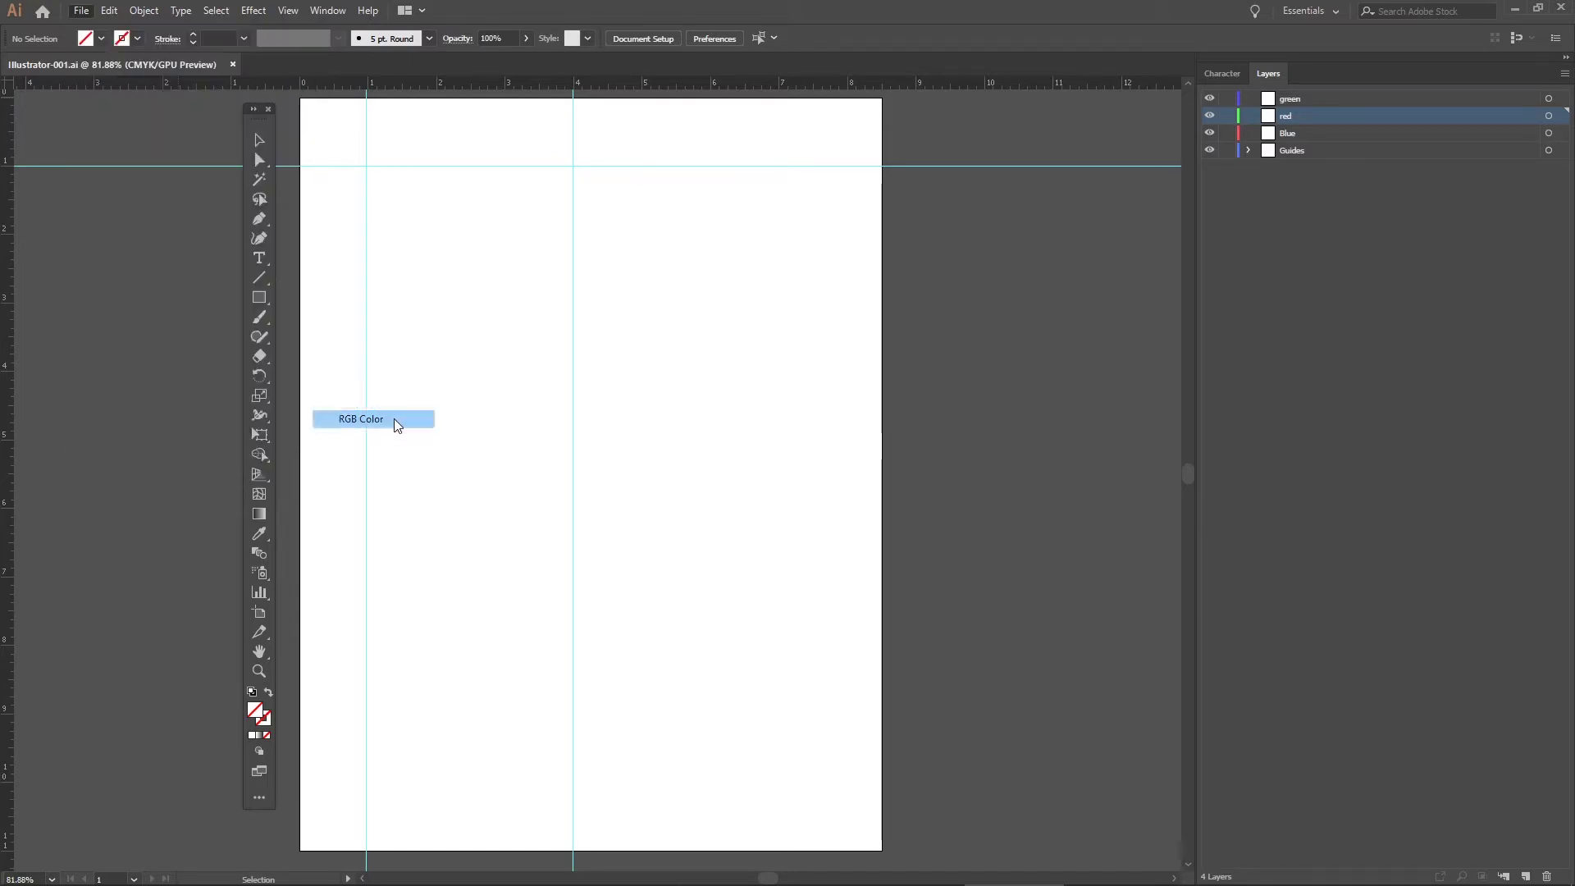
# Step: Set the document color mode back to CMYK Color and save the document
pyautogui.click(81, 11)
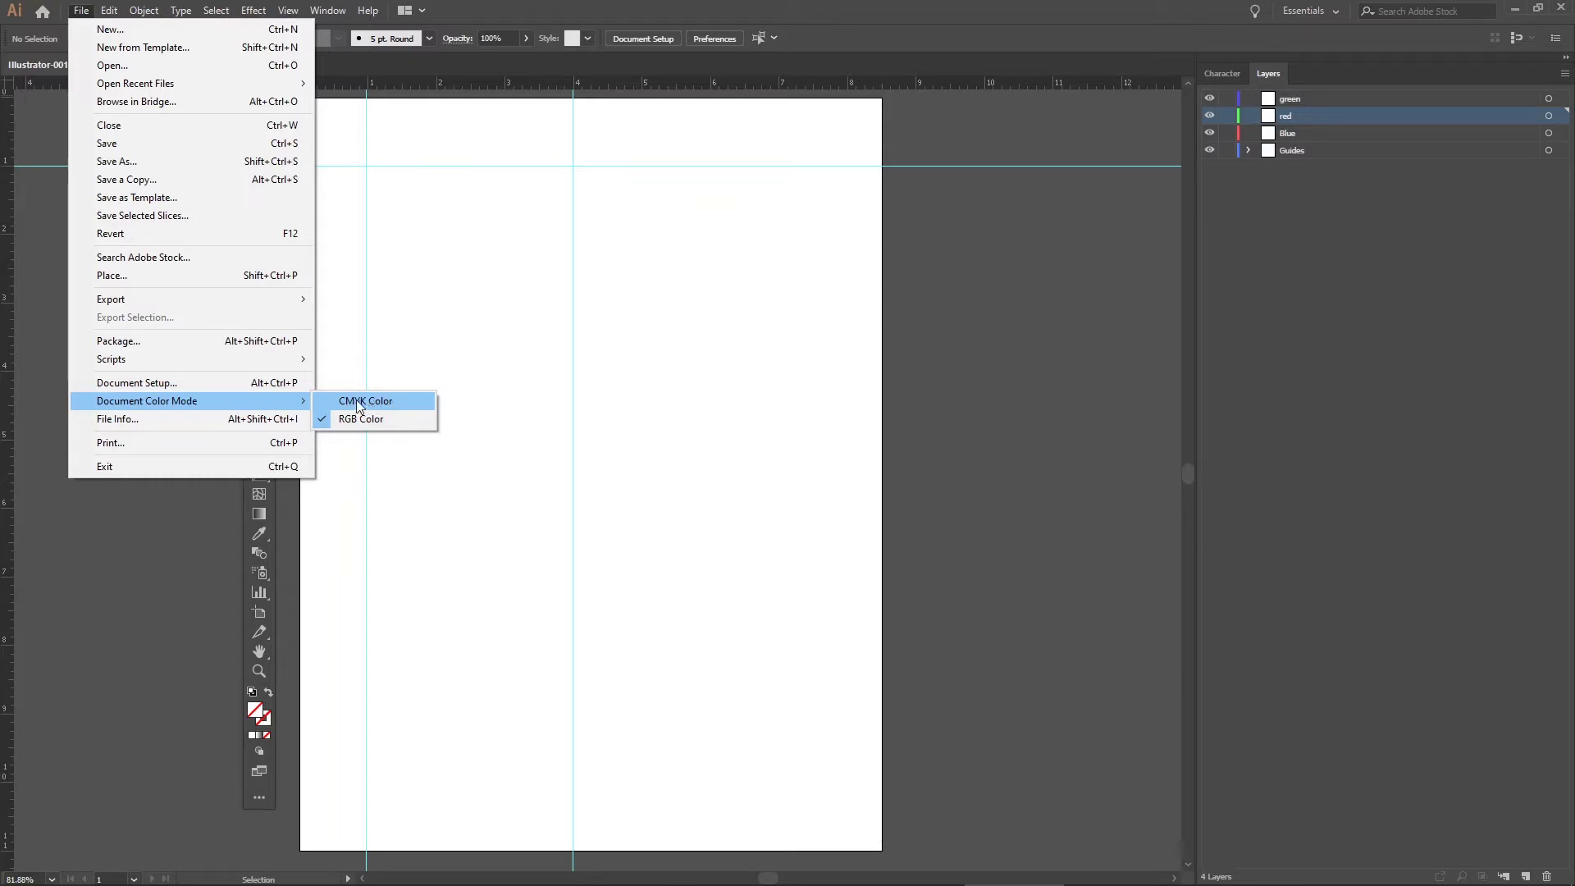
pyautogui.click(354, 402)
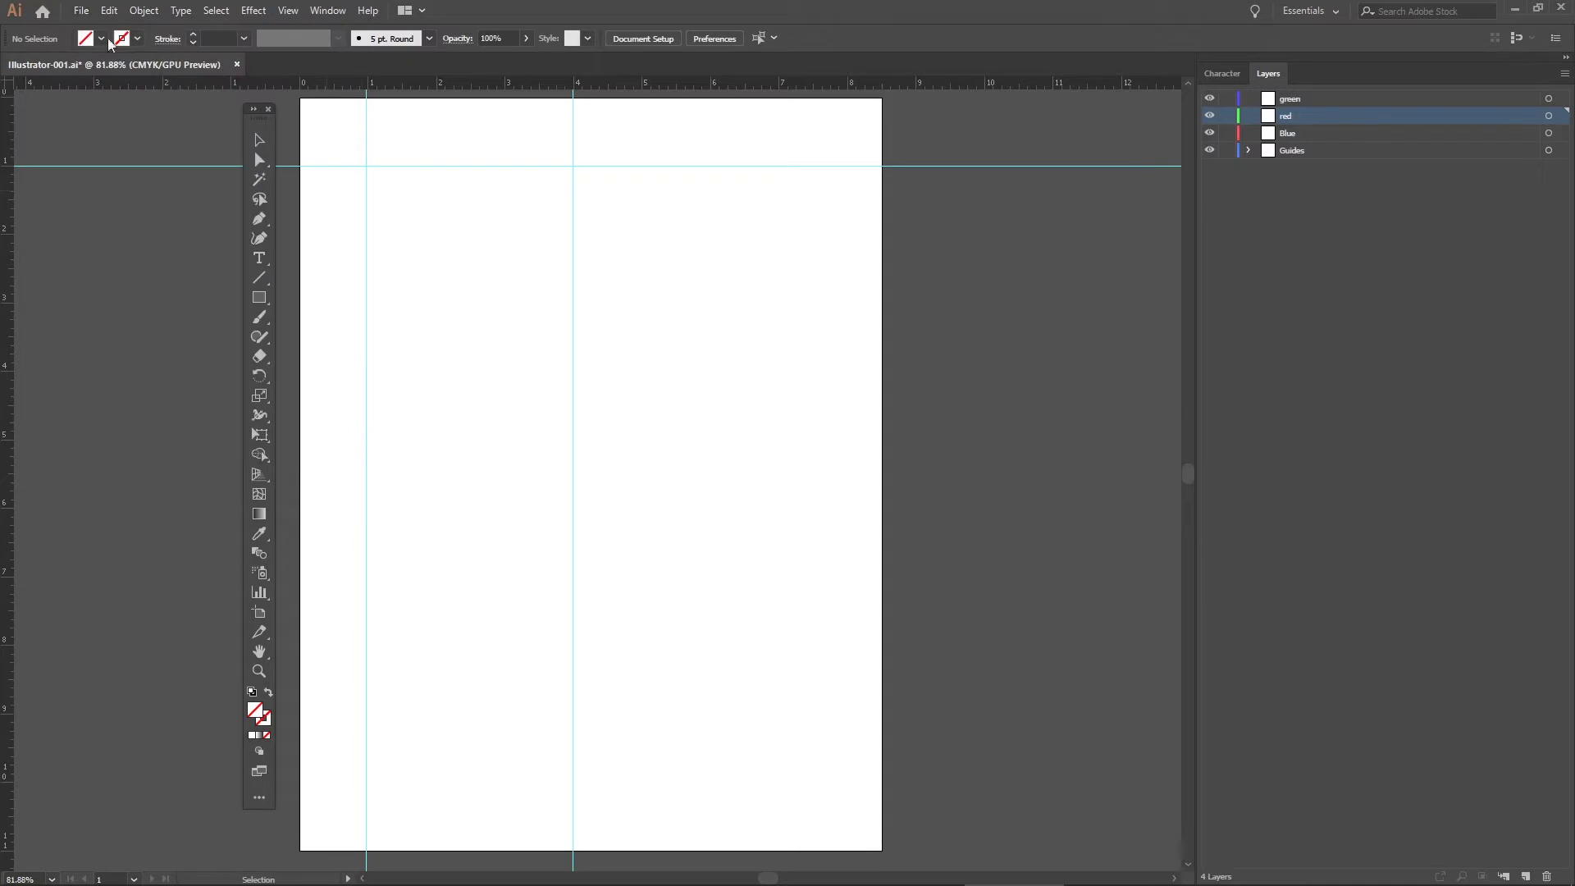
pyautogui.click(82, 11)
pyautogui.click(119, 145)
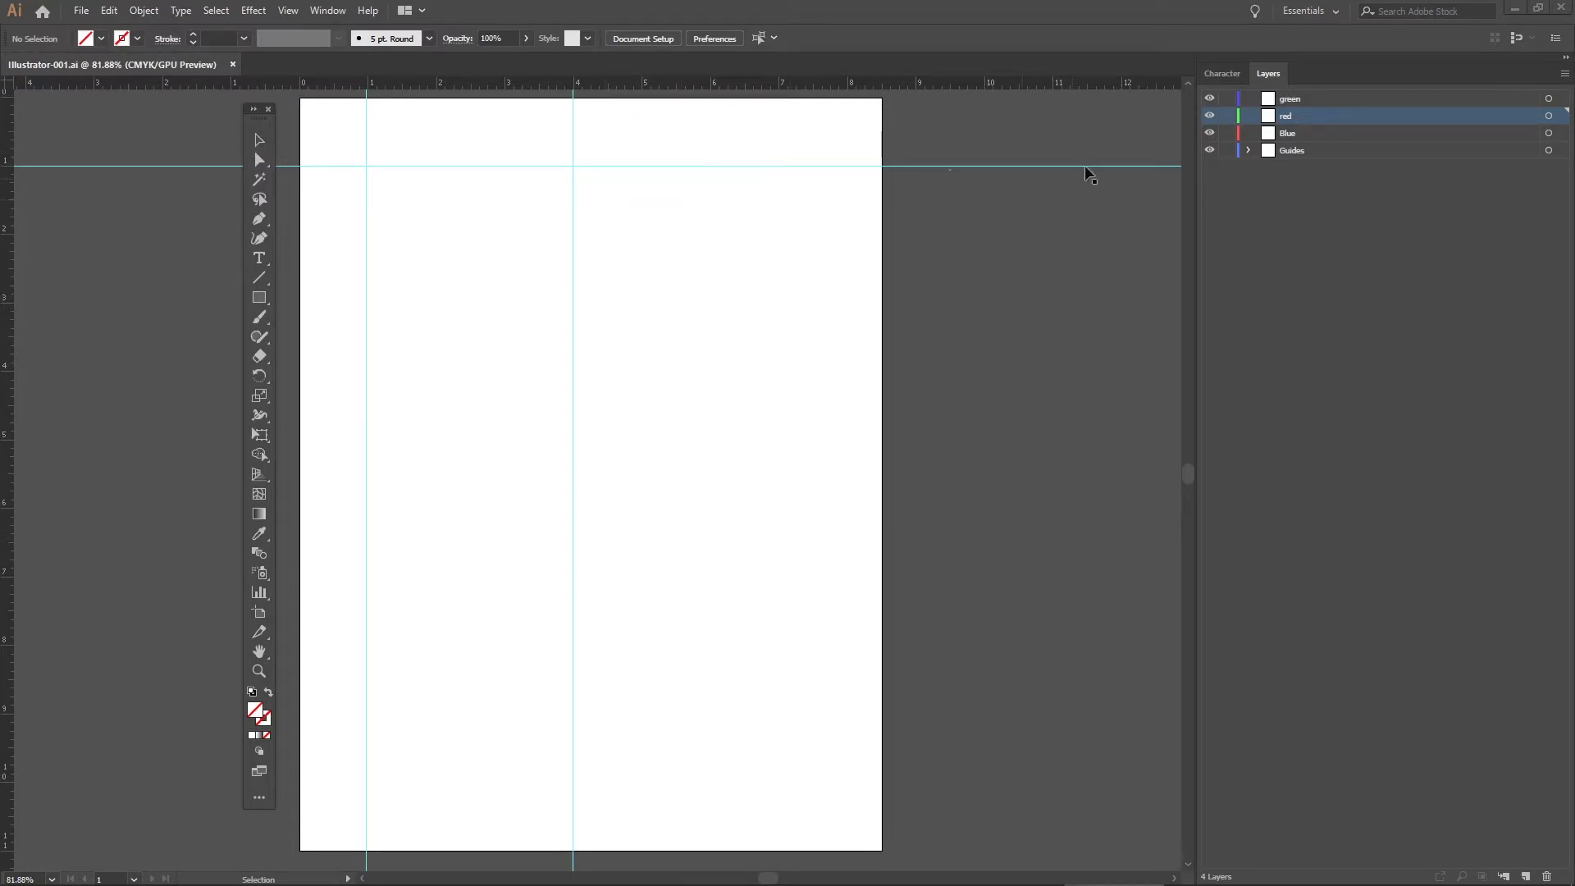
# Step: Activate and target the green layer, and move the floating tools panel over the artboard's left margin
pyautogui.click(1337, 99)
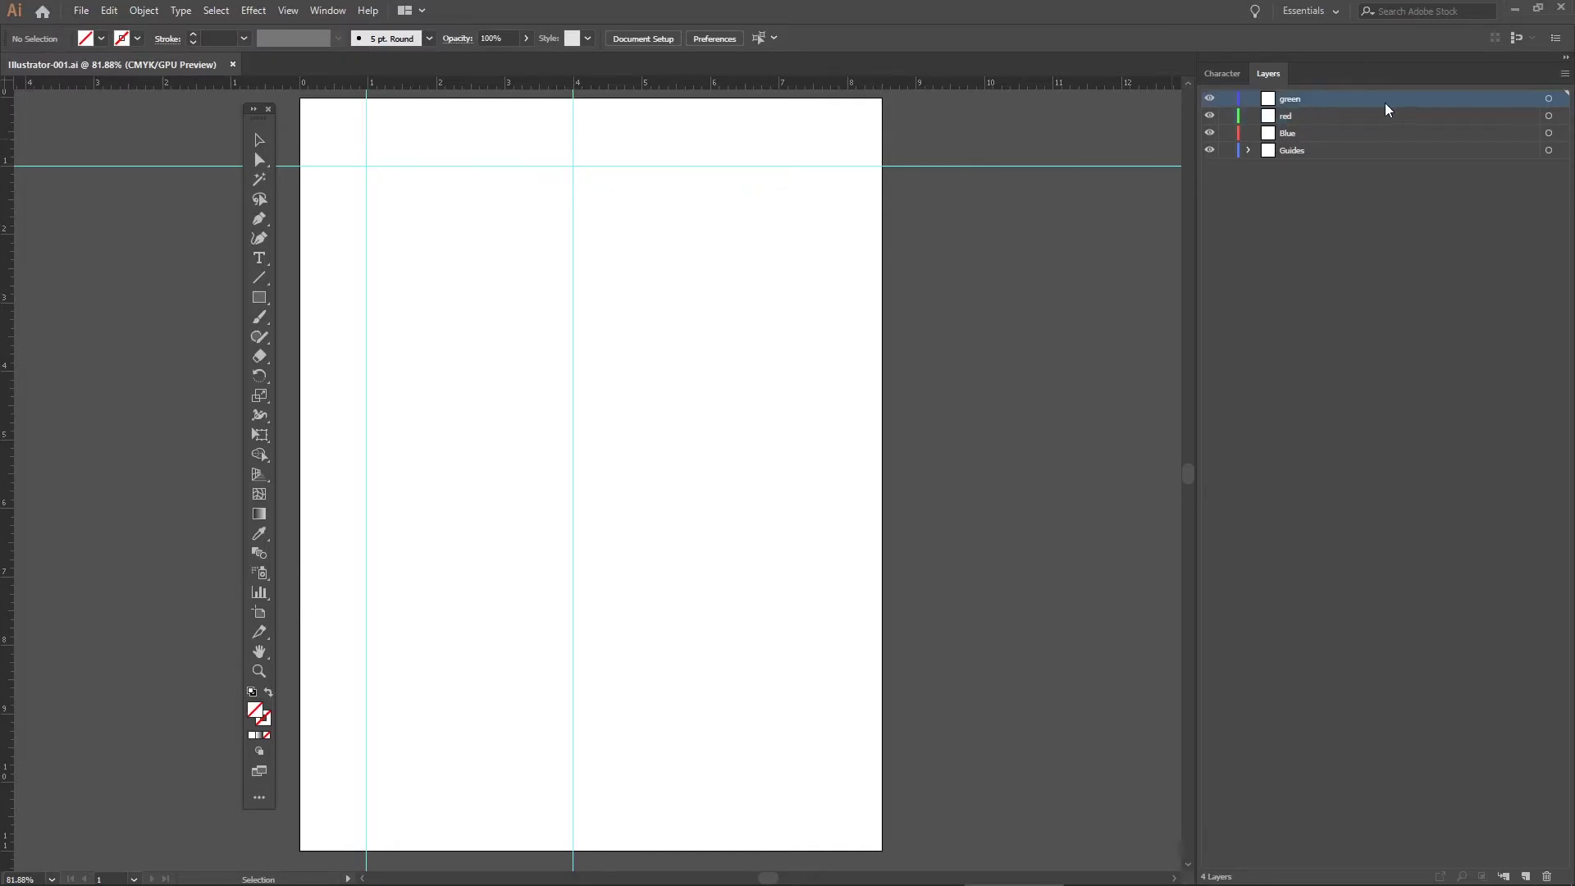
pyautogui.click(1548, 99)
pyautogui.moveTo(254, 124); pyautogui.dragTo(322, 135)
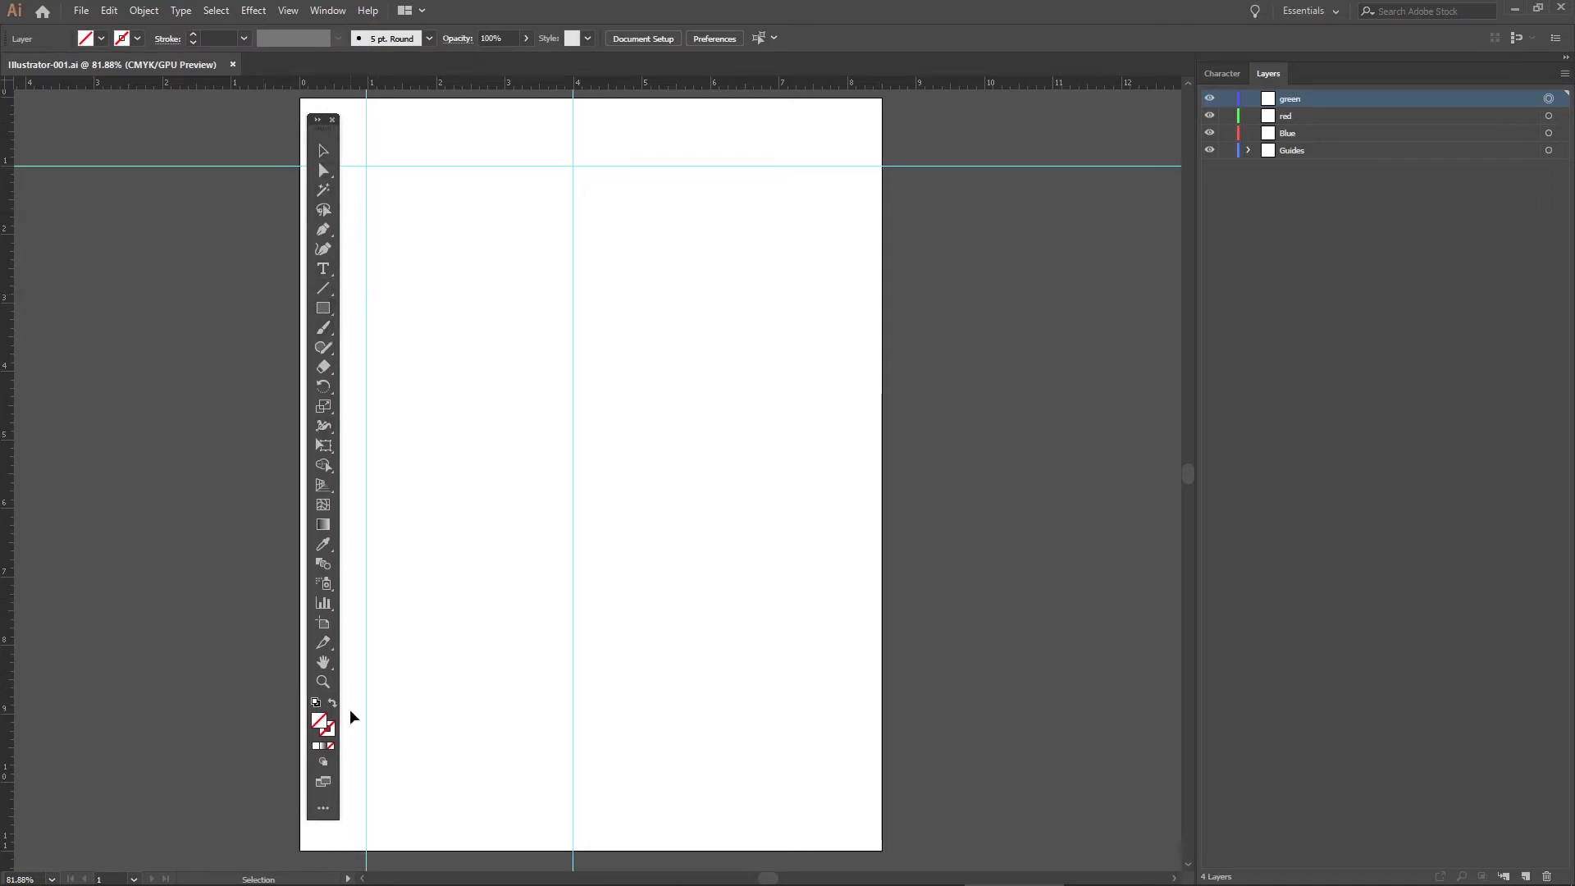
pyautogui.moveTo(319, 128); pyautogui.dragTo(322, 126)
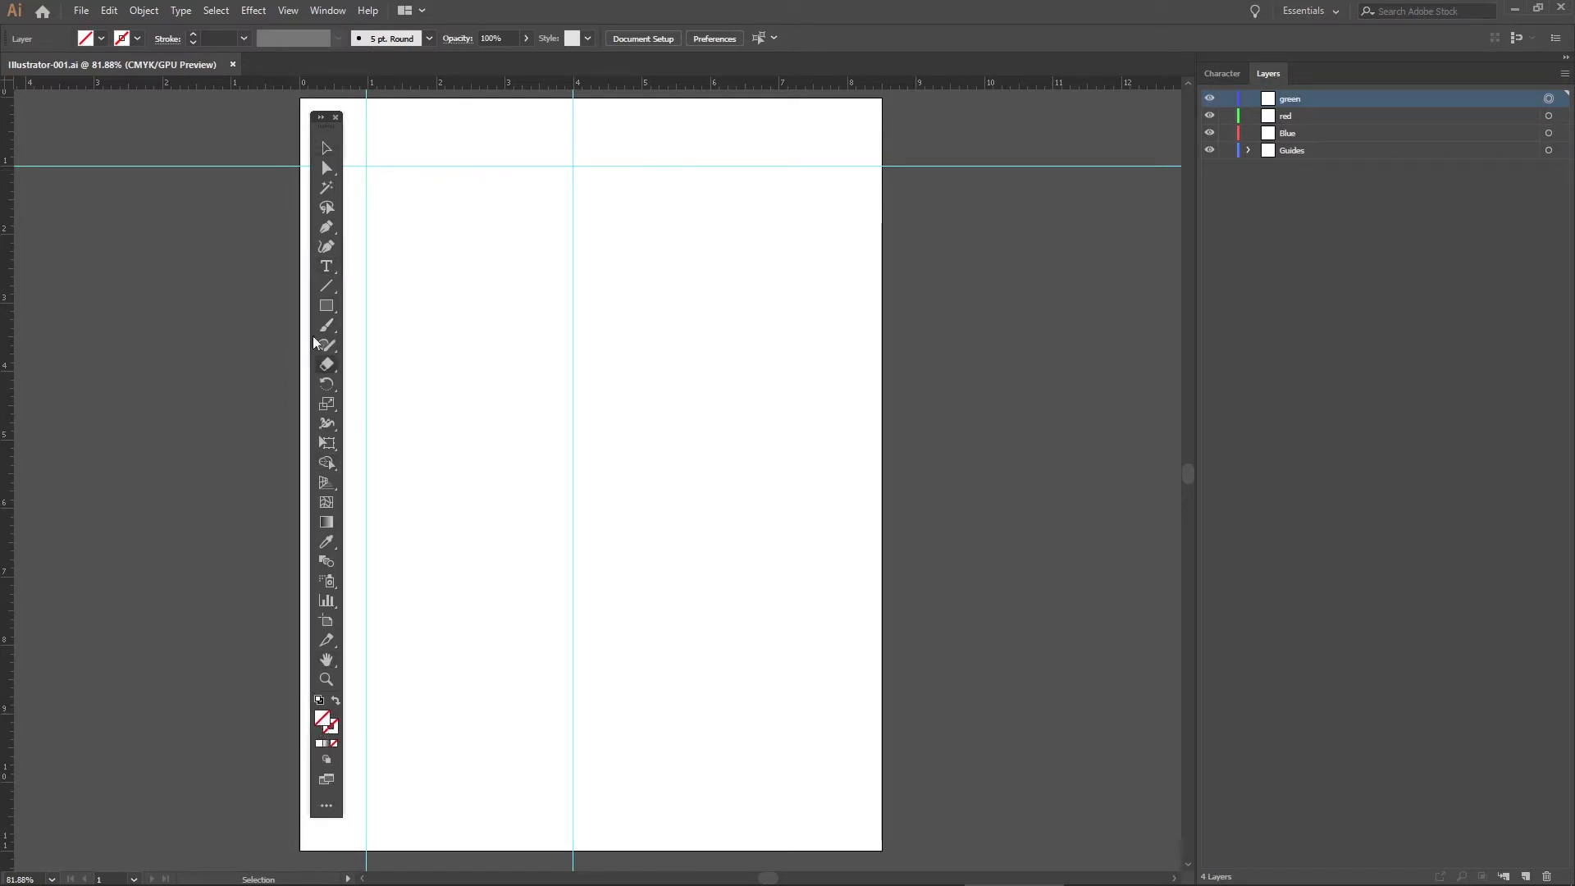
# Step: Open the fill's color picker, reposition it near the tools panel and choose bright green 12ff0b as the color
pyautogui.doubleClick(324, 721)
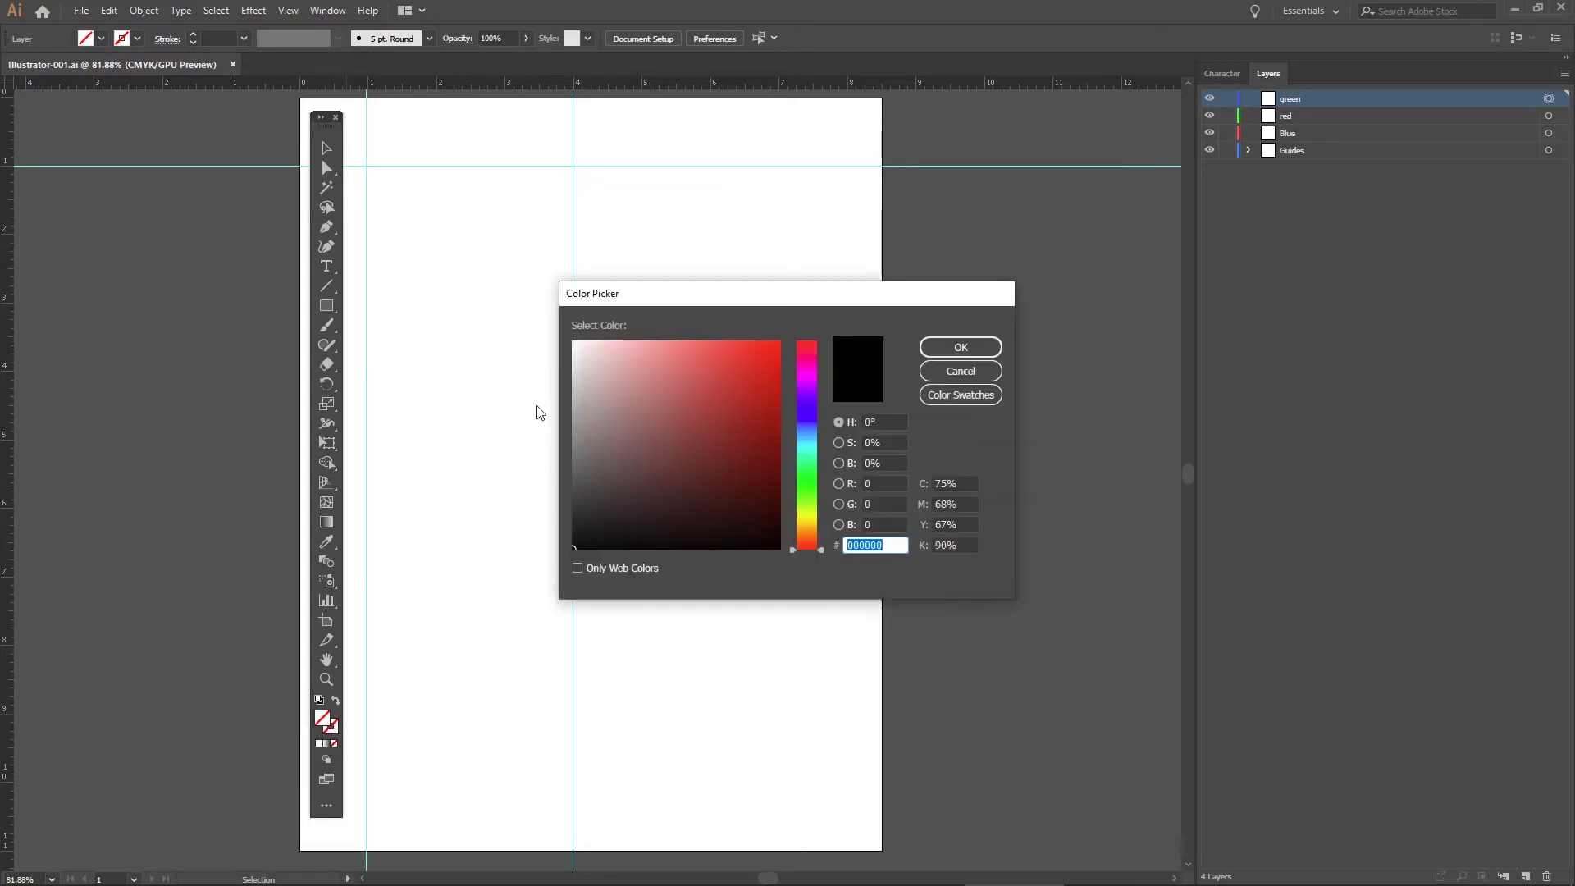
pyautogui.moveTo(733, 293); pyautogui.dragTo(645, 299)
pyautogui.click(654, 389)
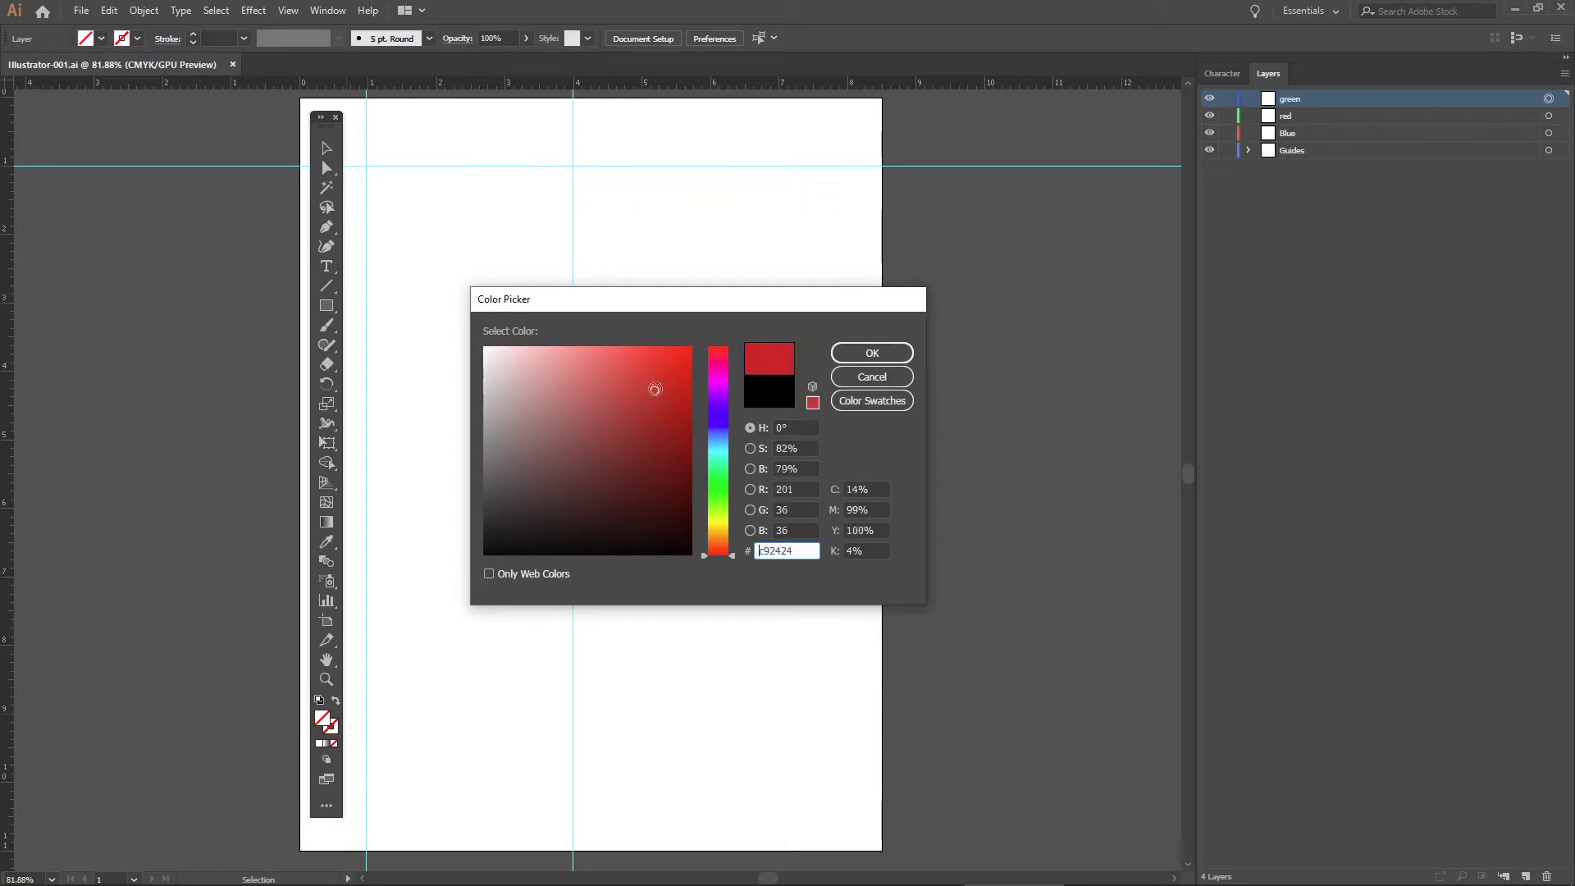
pyautogui.moveTo(717, 470); pyautogui.dragTo(723, 487)
pyautogui.moveTo(675, 397)
pyautogui.mouseDown()
pyautogui.moveTo(716, 311)
pyautogui.moveTo(633, 424)
pyautogui.moveTo(684, 338)
pyautogui.mouseUp()
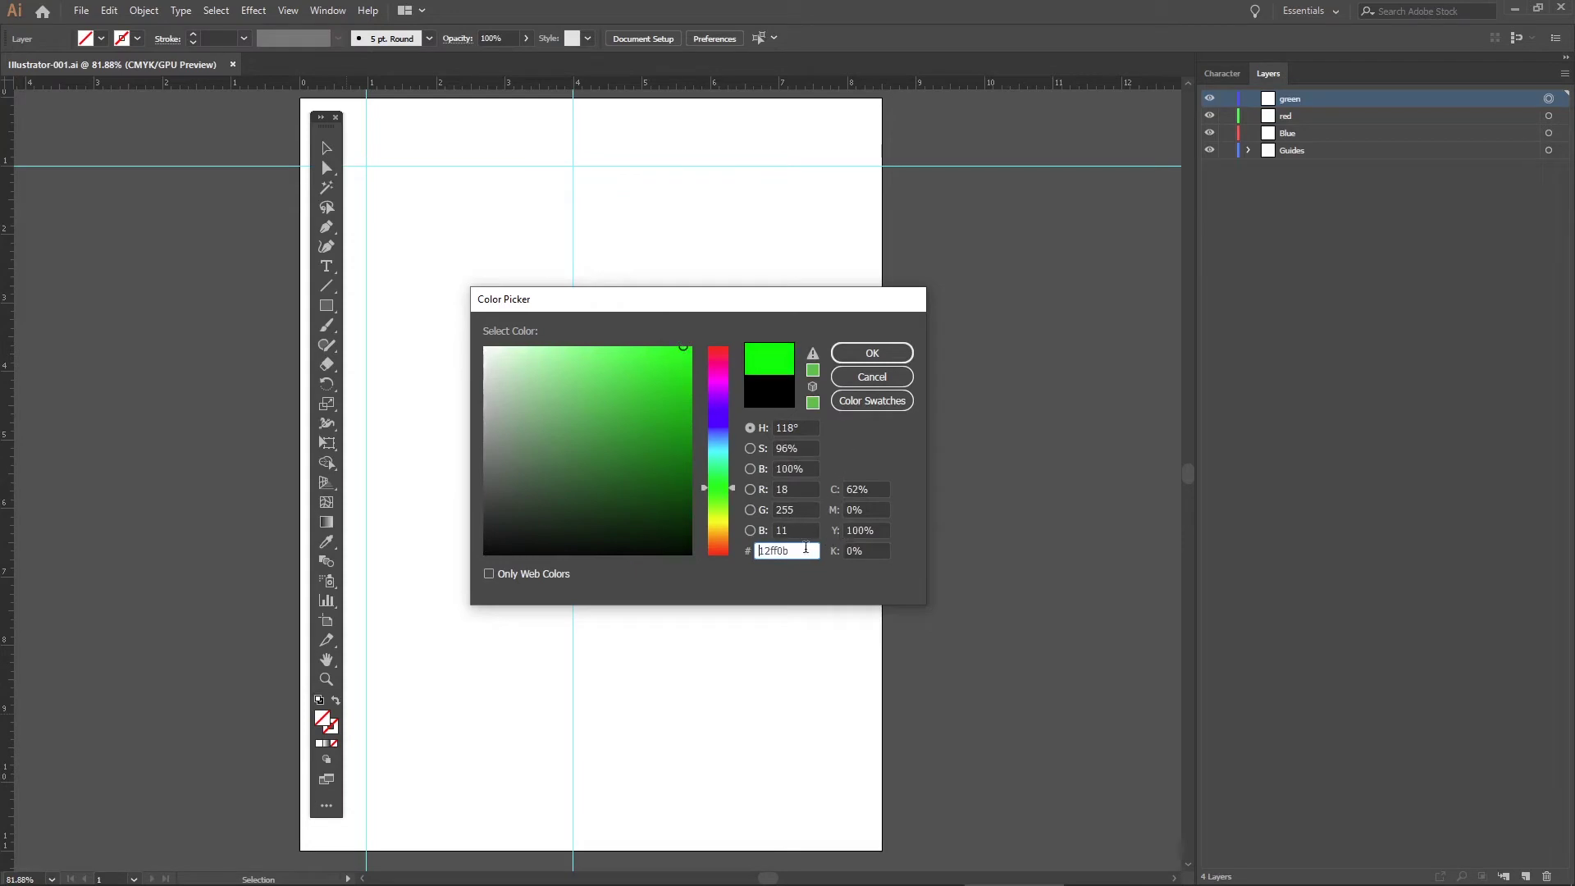
pyautogui.moveTo(783, 305); pyautogui.dragTo(696, 284)
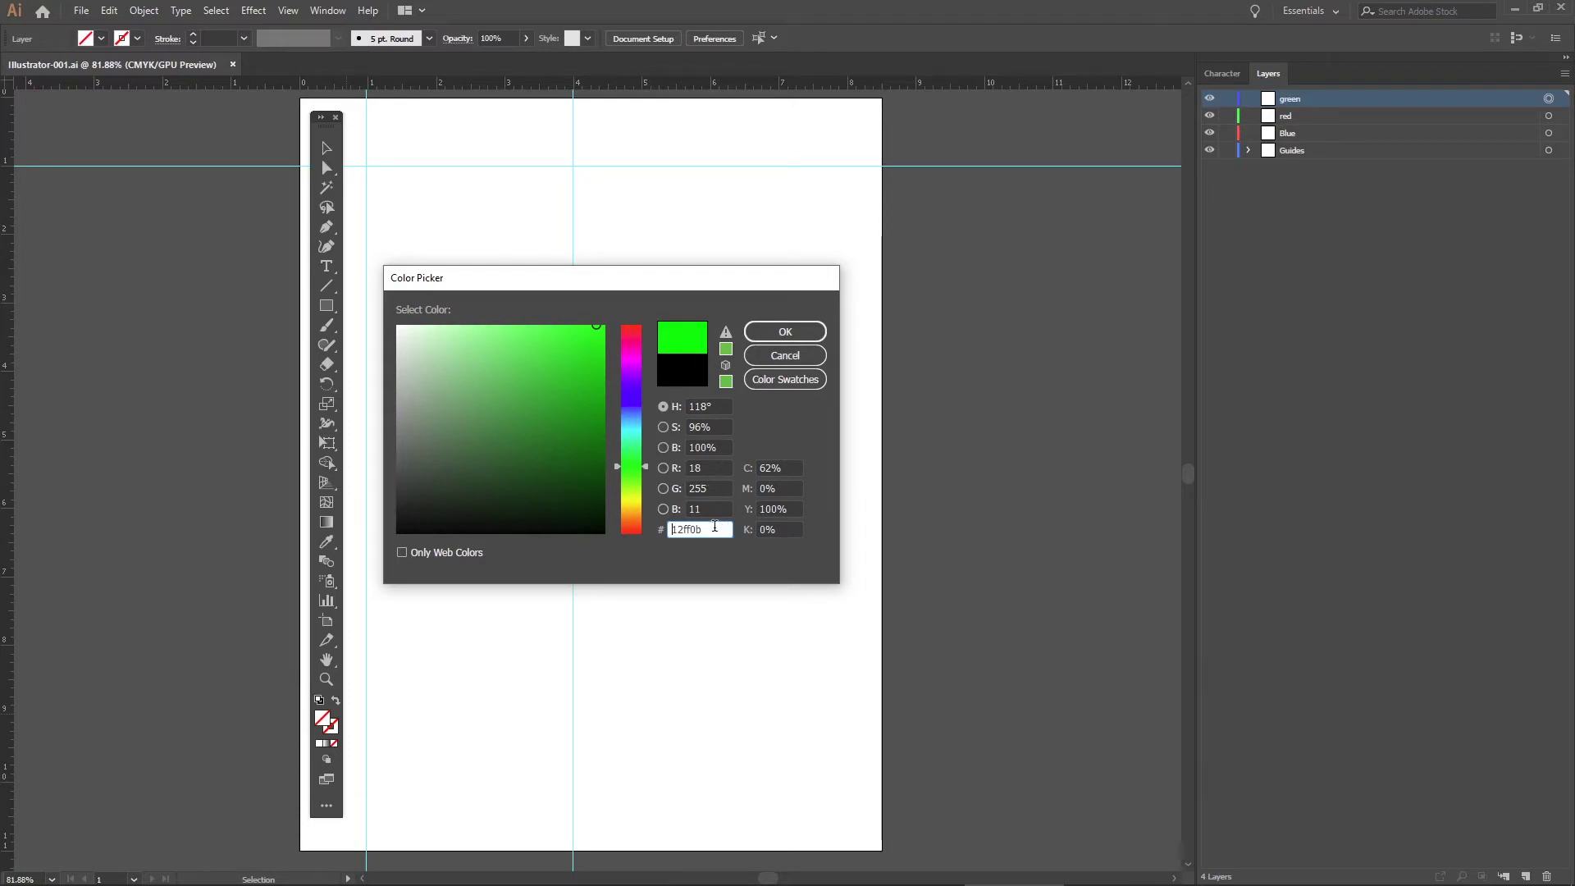
# Step: Try white as the fill color by entering the hex code ffffff
pyautogui.moveTo(703, 532); pyautogui.dragTo(666, 536)
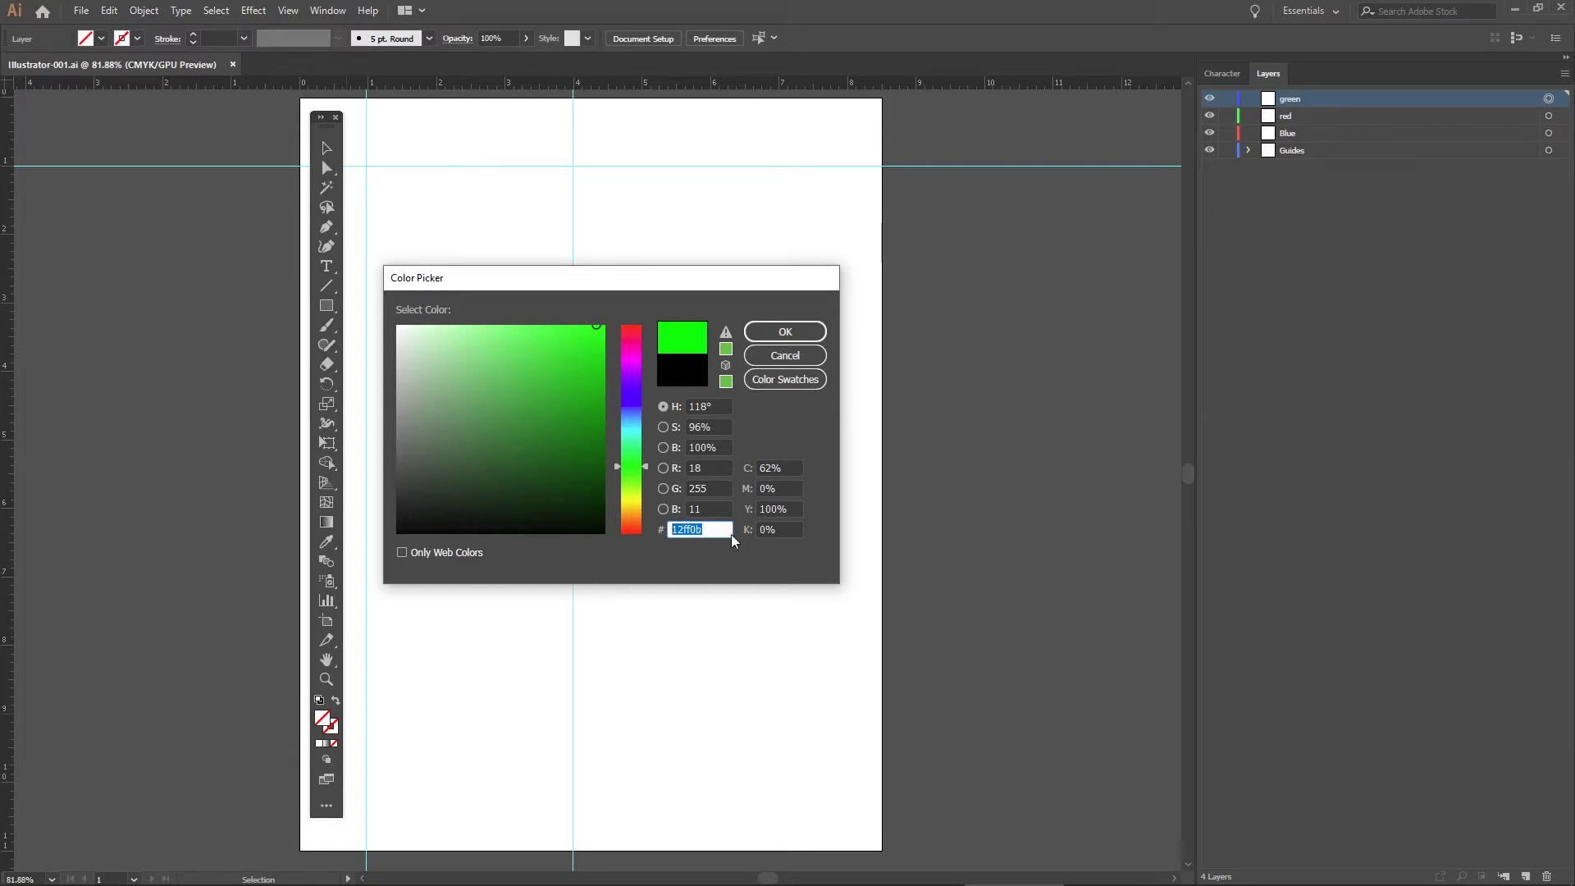
pyautogui.write('ffffff')
pyautogui.click(719, 501)
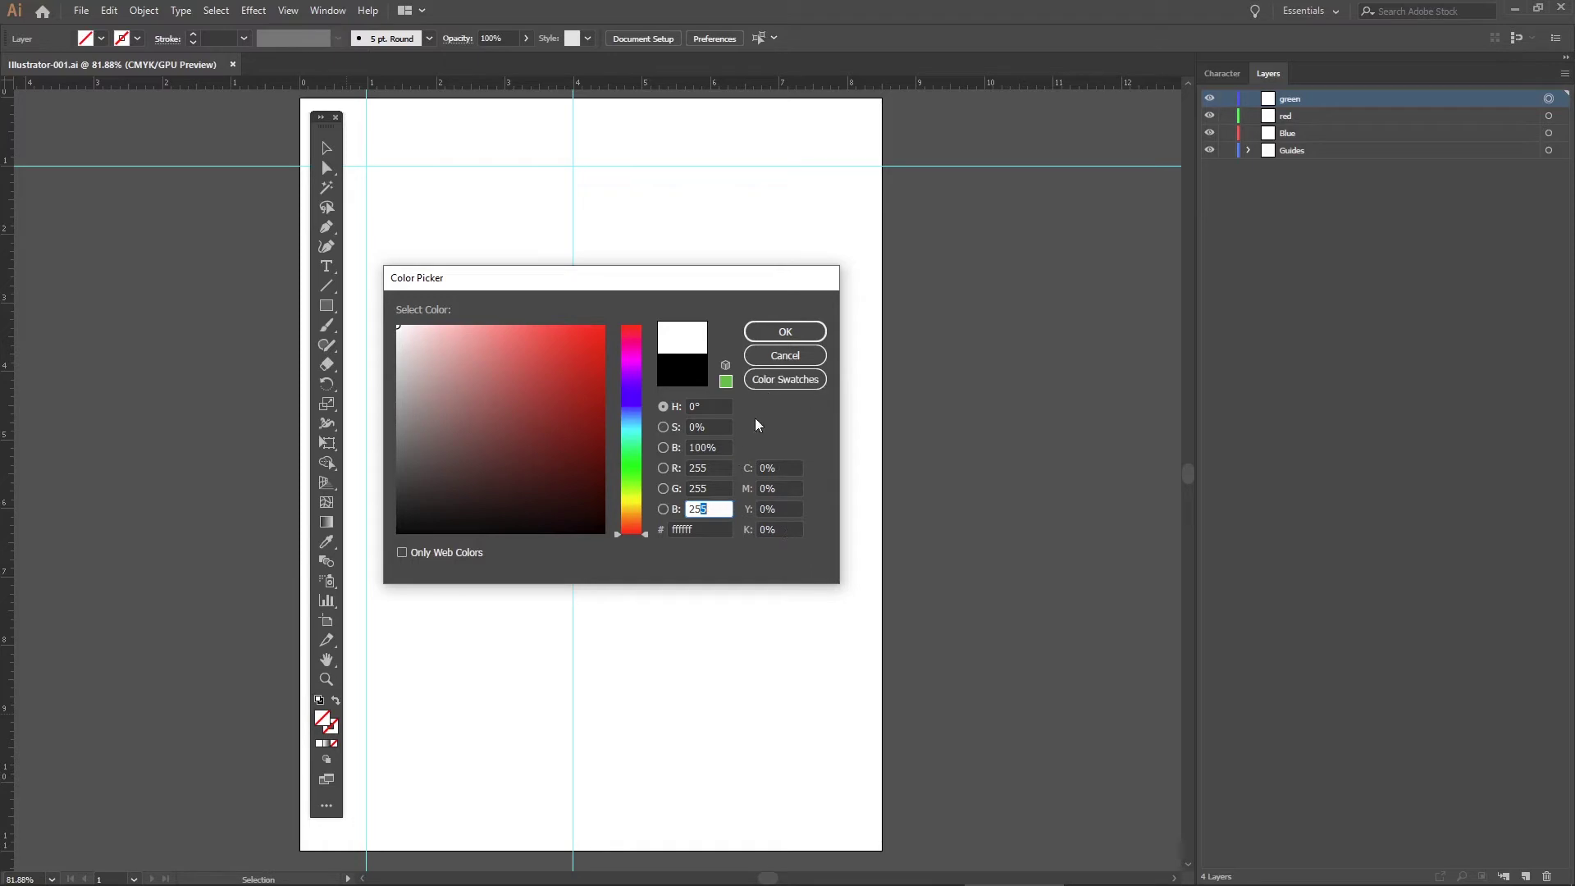
# Step: Pick fully saturated bright green with hex code 00ff1e as the fill color and accept it
pyautogui.click(635, 457)
pyautogui.moveTo(634, 458); pyautogui.dragTo(634, 461)
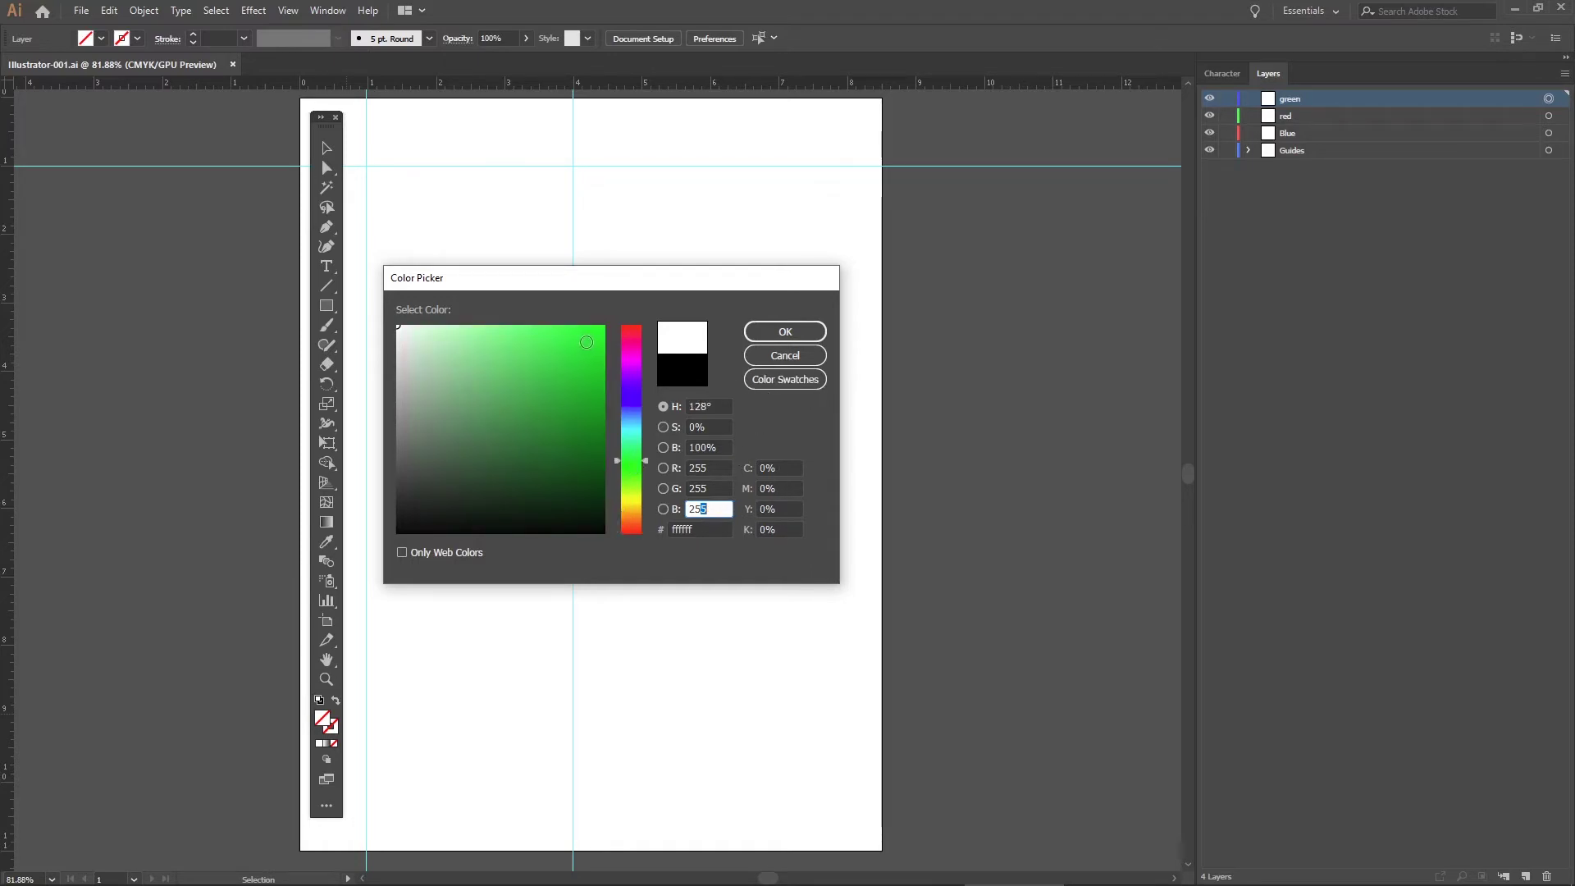
pyautogui.moveTo(588, 340); pyautogui.dragTo(613, 308)
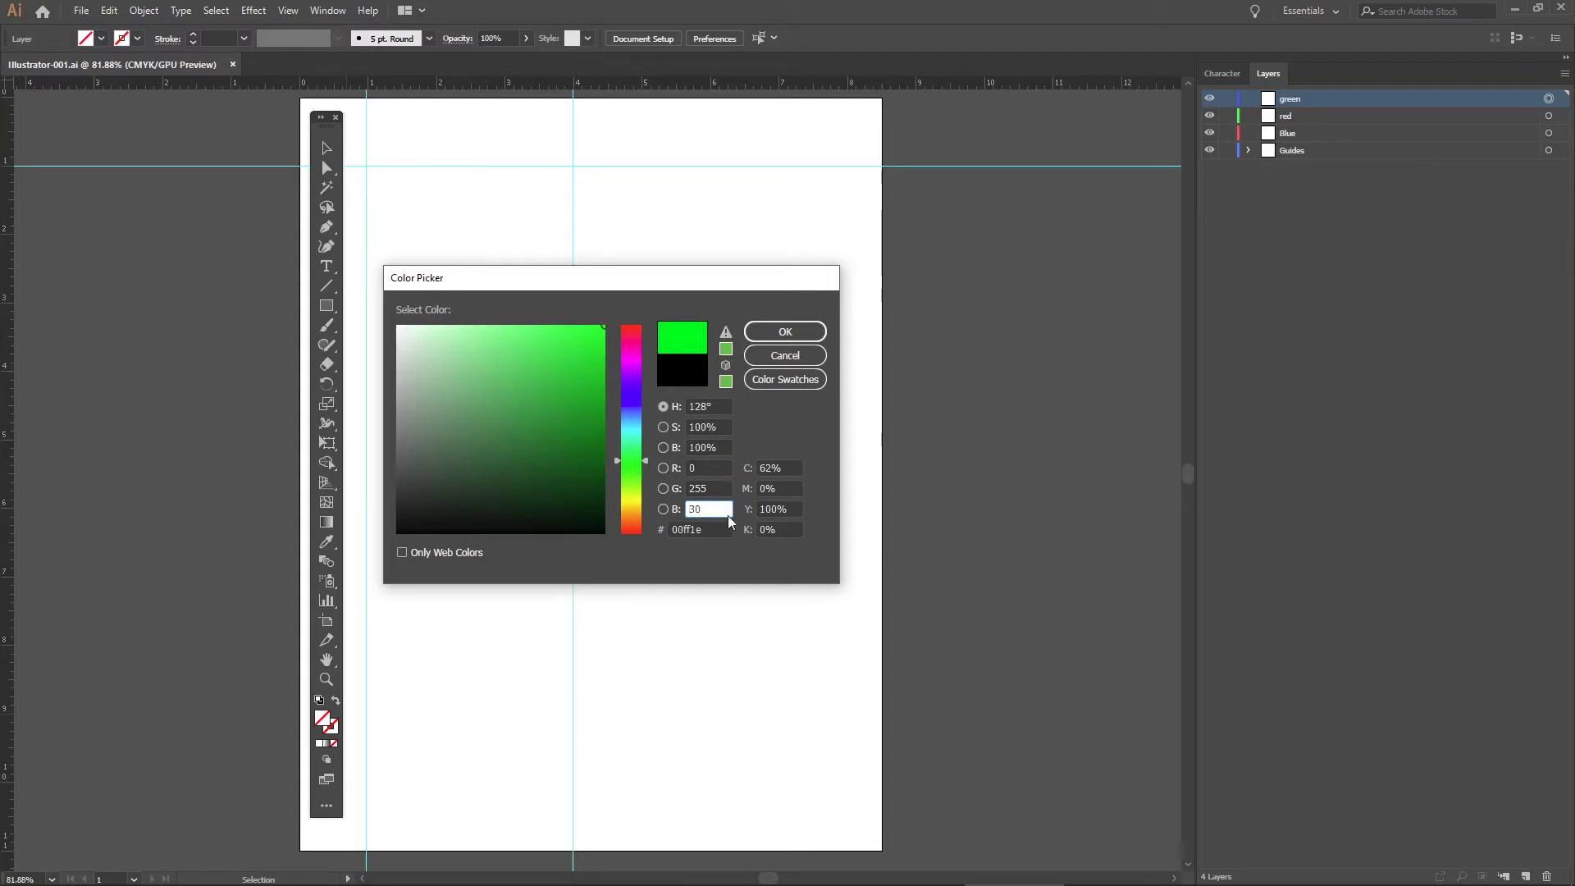
pyautogui.moveTo(715, 530); pyautogui.dragTo(666, 532)
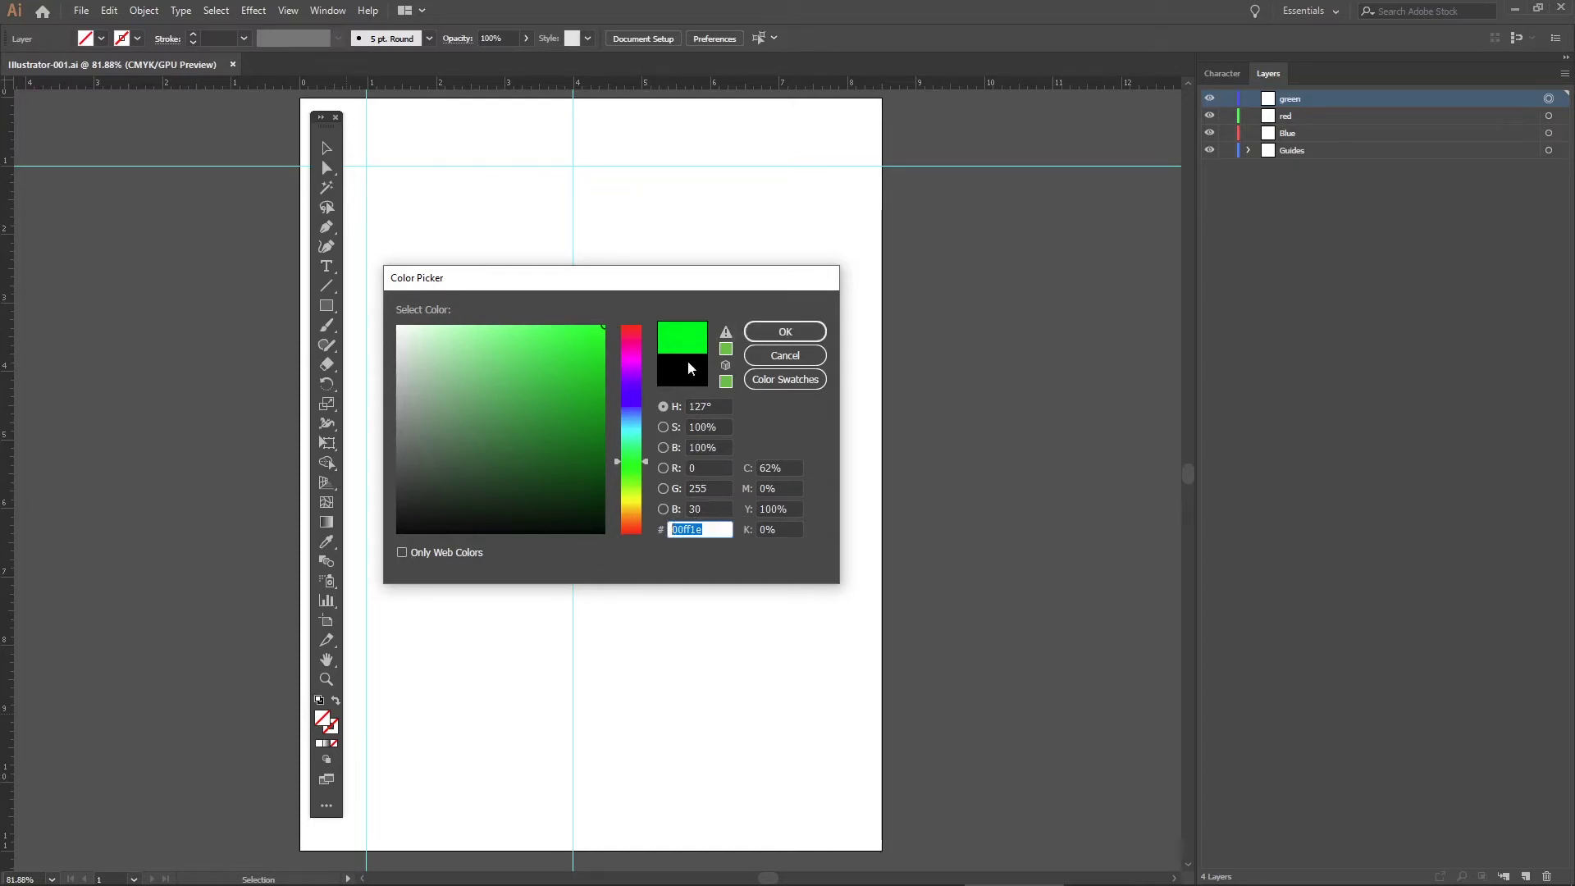
pyautogui.click(786, 332)
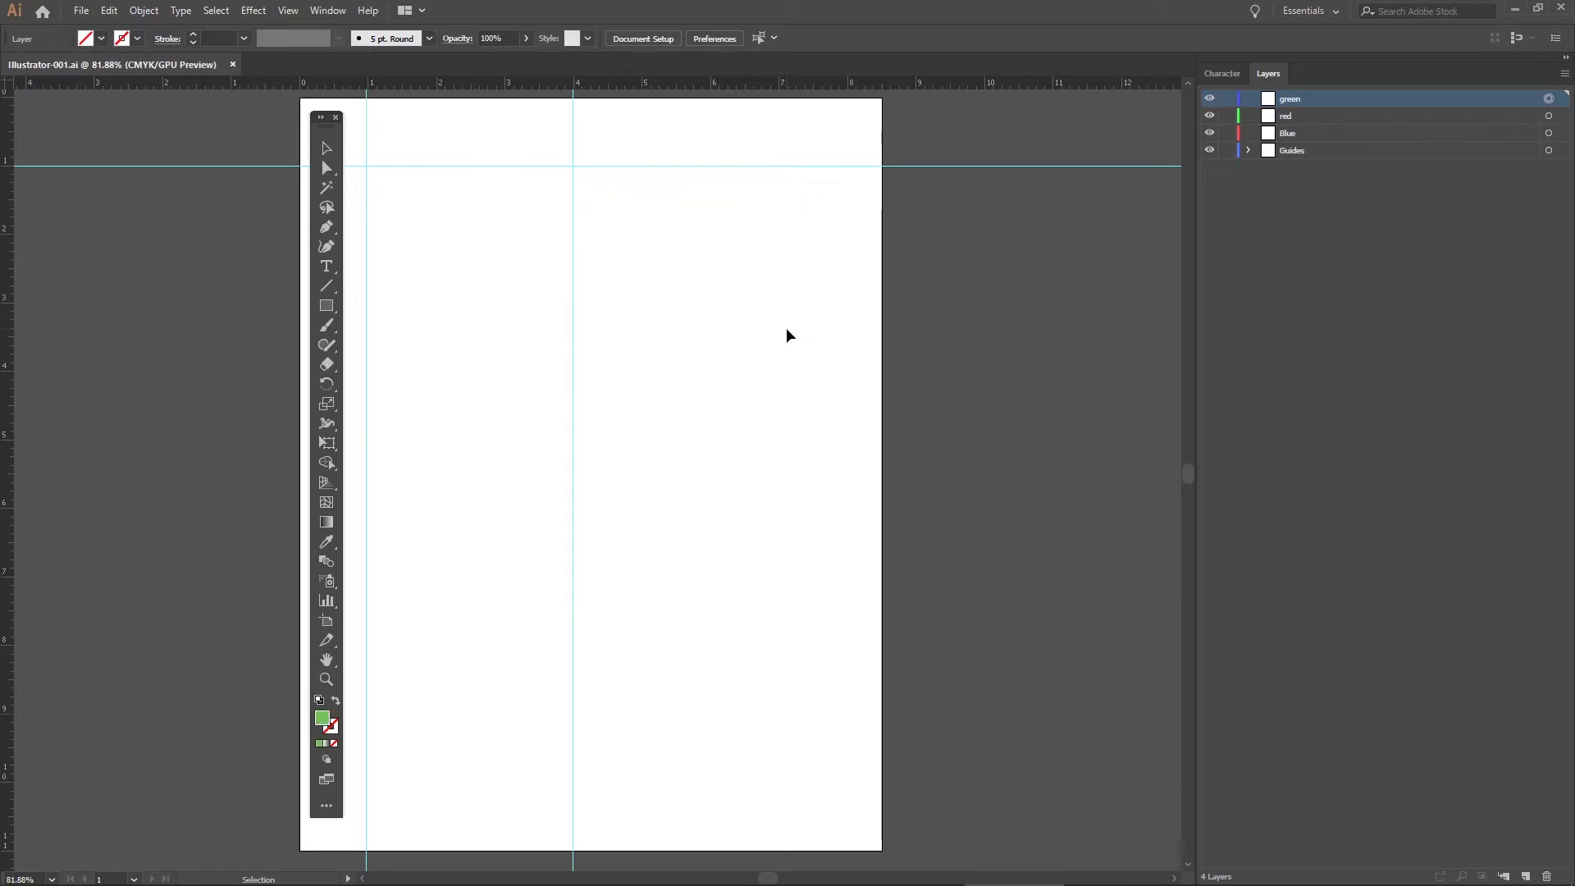
# Step: Set the stroke color to pure blue with hex code 0000ff and accept it
pyautogui.doubleClick(332, 725)
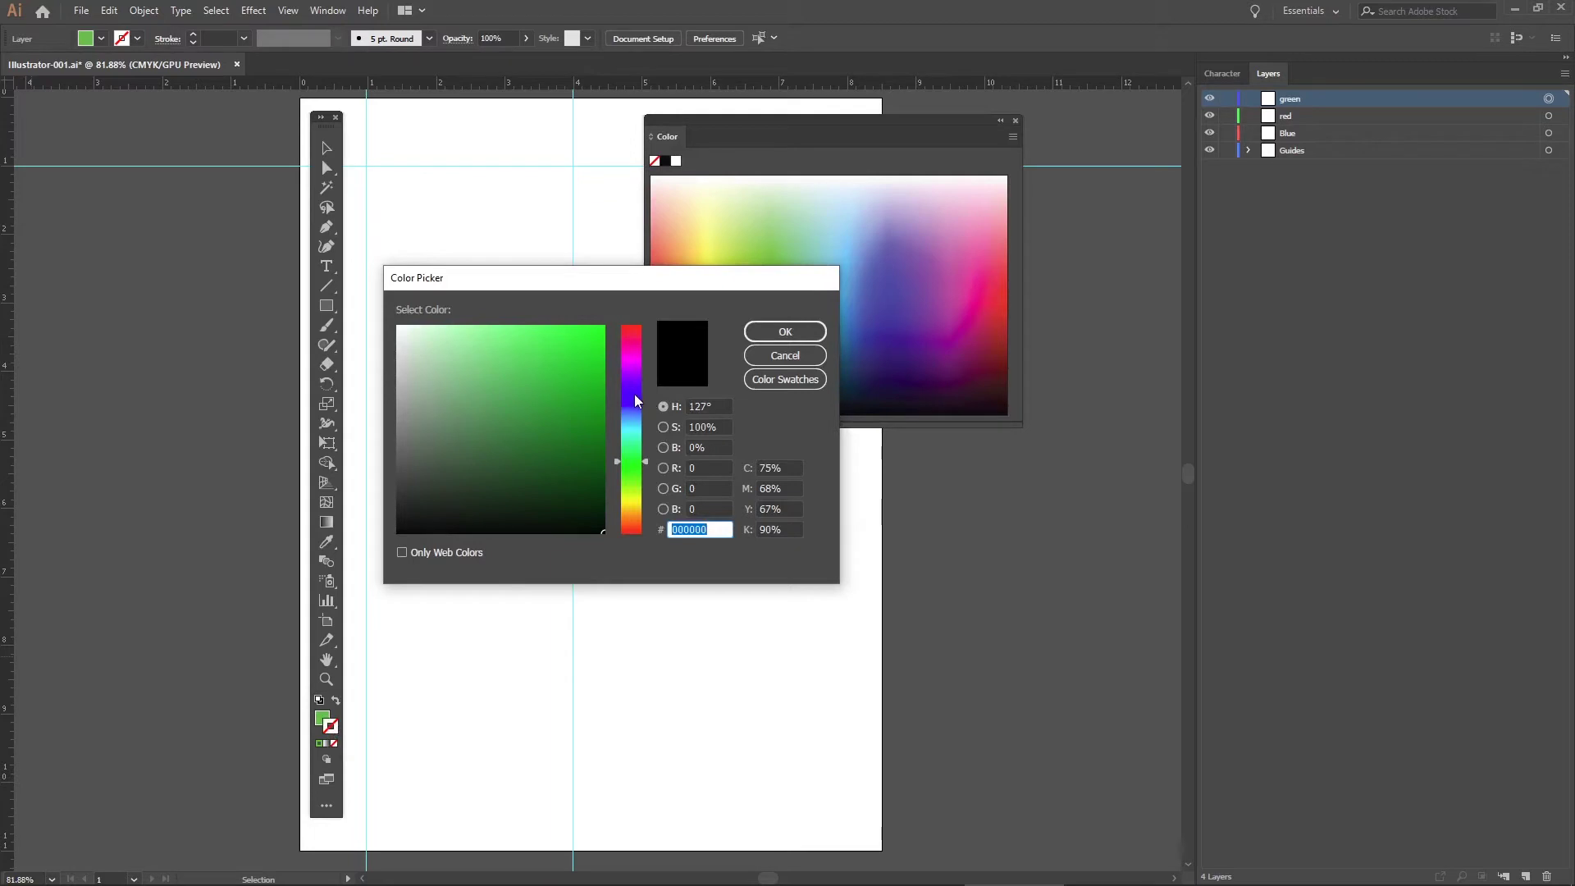
pyautogui.click(631, 394)
pyautogui.click(607, 325)
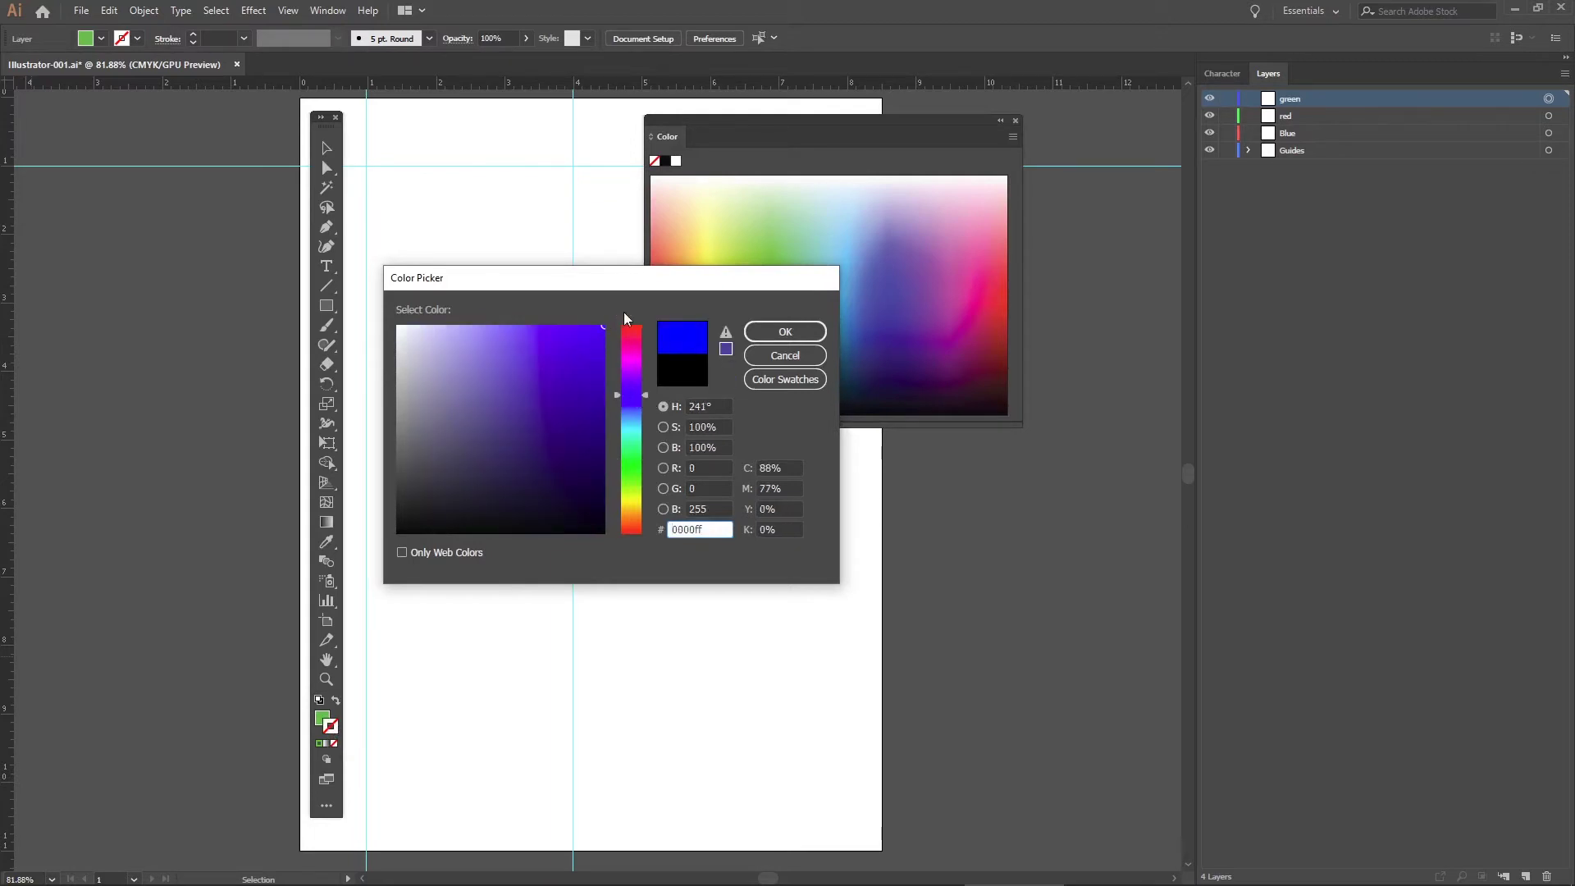
pyautogui.click(791, 332)
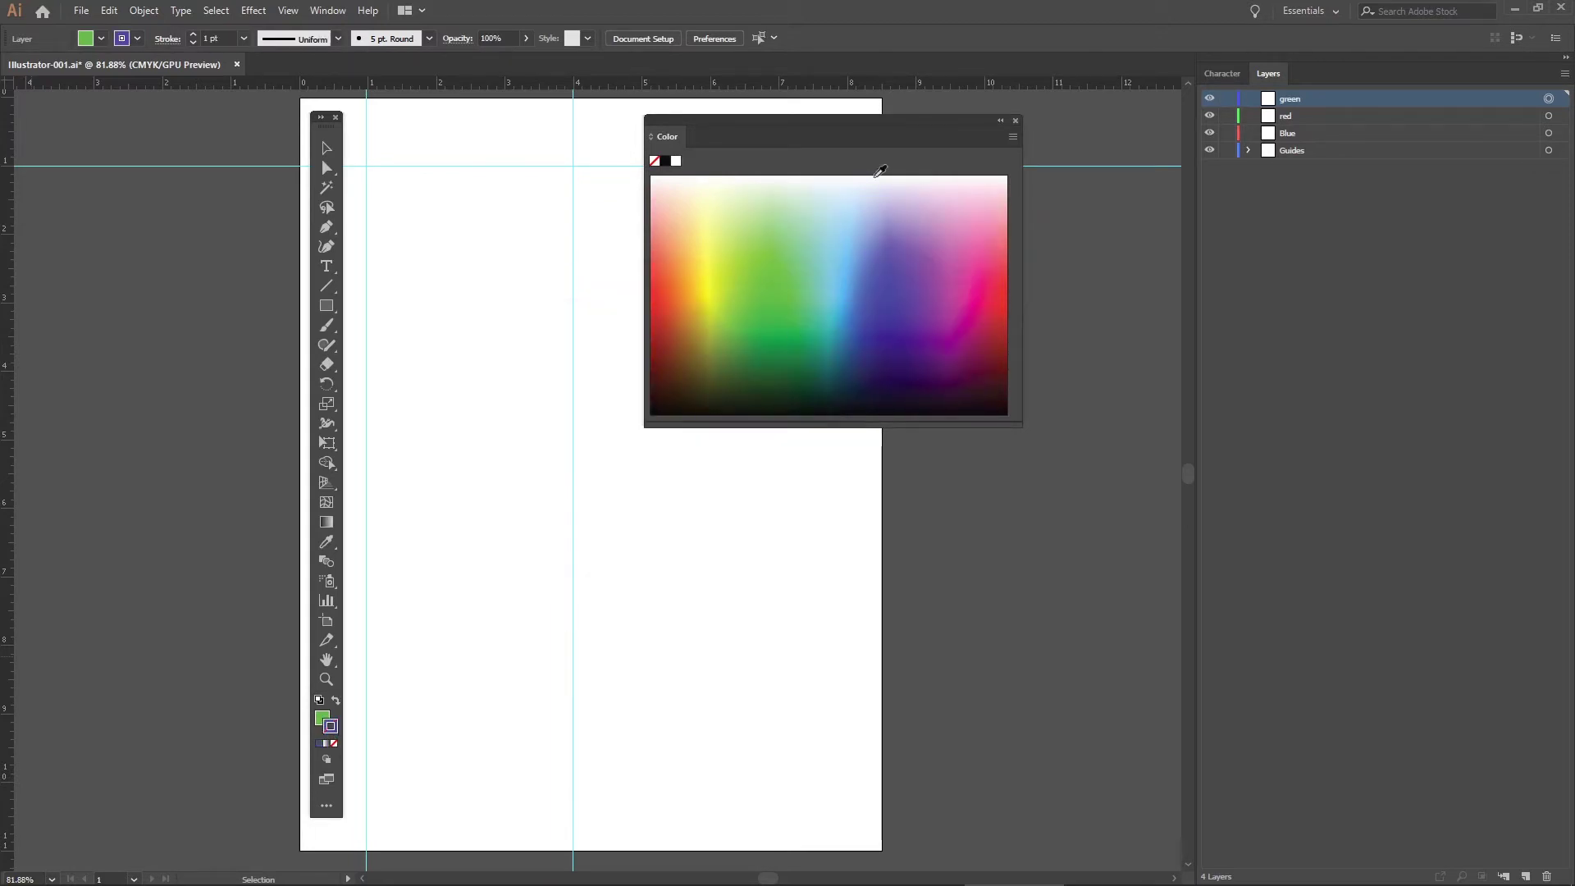
# Step: Dock the floating Color panel beside Layers, return to the layer list, and expand and collapse the Guides layer
pyautogui.moveTo(657, 136); pyautogui.dragTo(1309, 74)
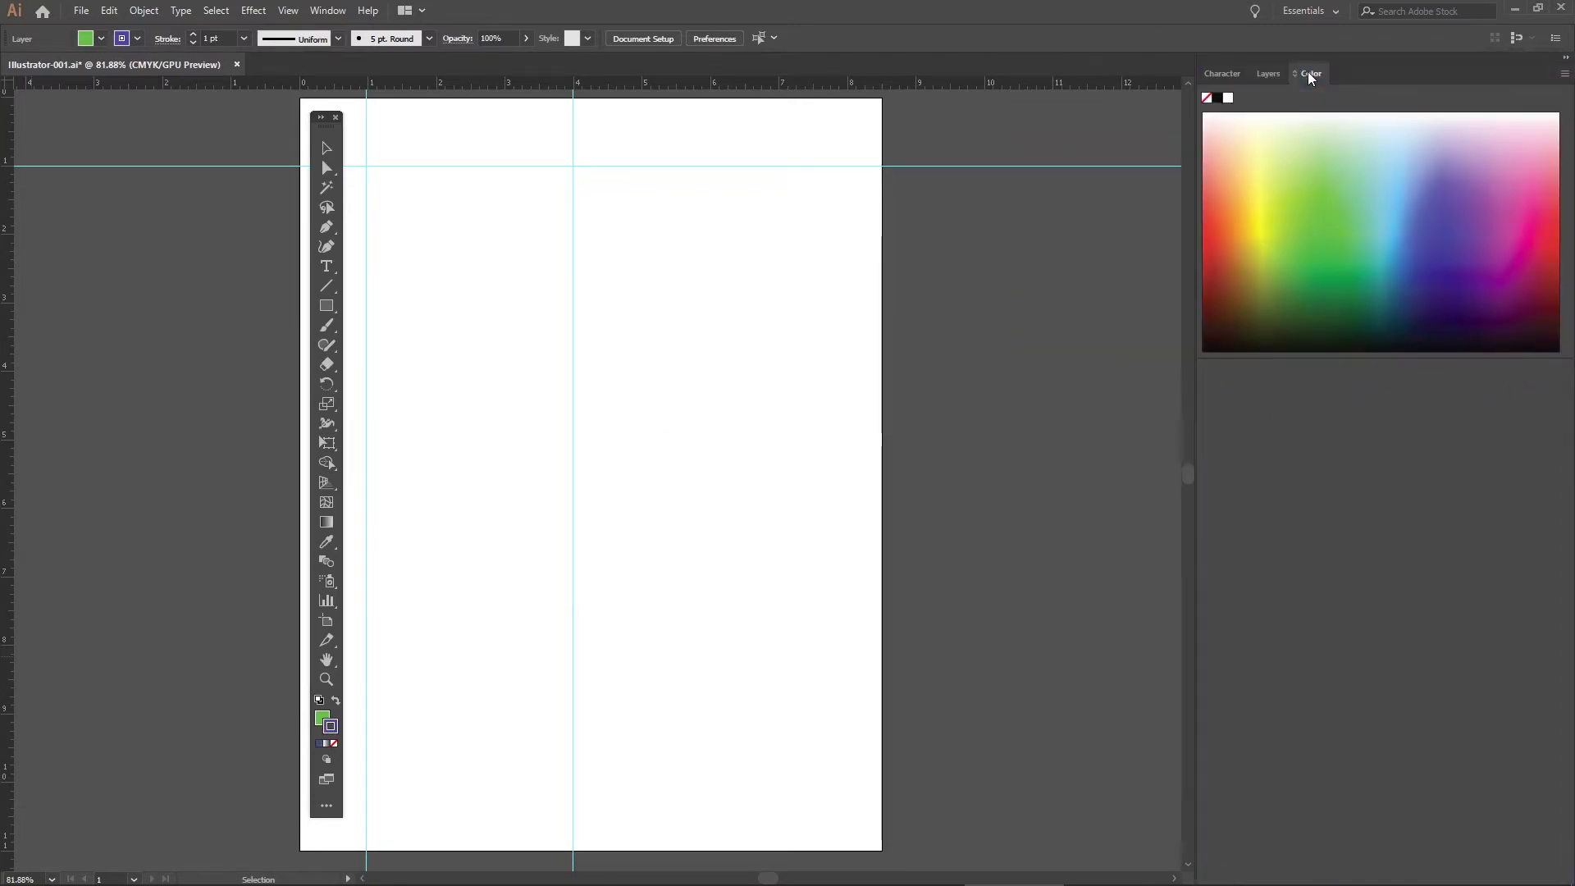
pyautogui.click(1267, 77)
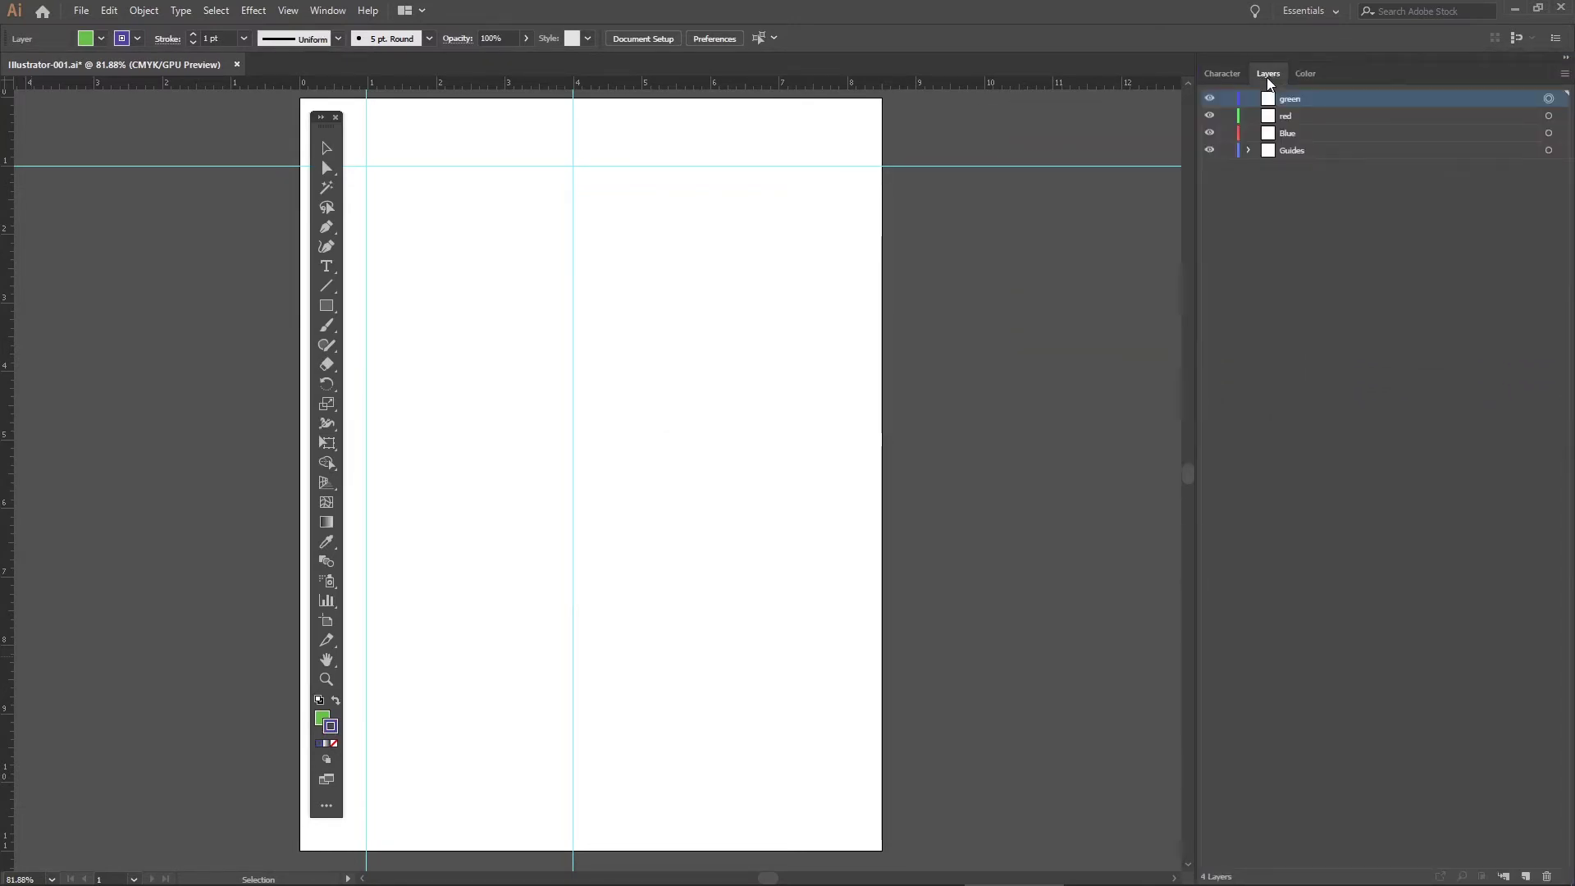
pyautogui.click(1249, 151)
pyautogui.click(1251, 150)
# Step: Activate the Rectangle tool, tear its group of shape tools off as a floating panel and close that panel
pyautogui.click(336, 313)
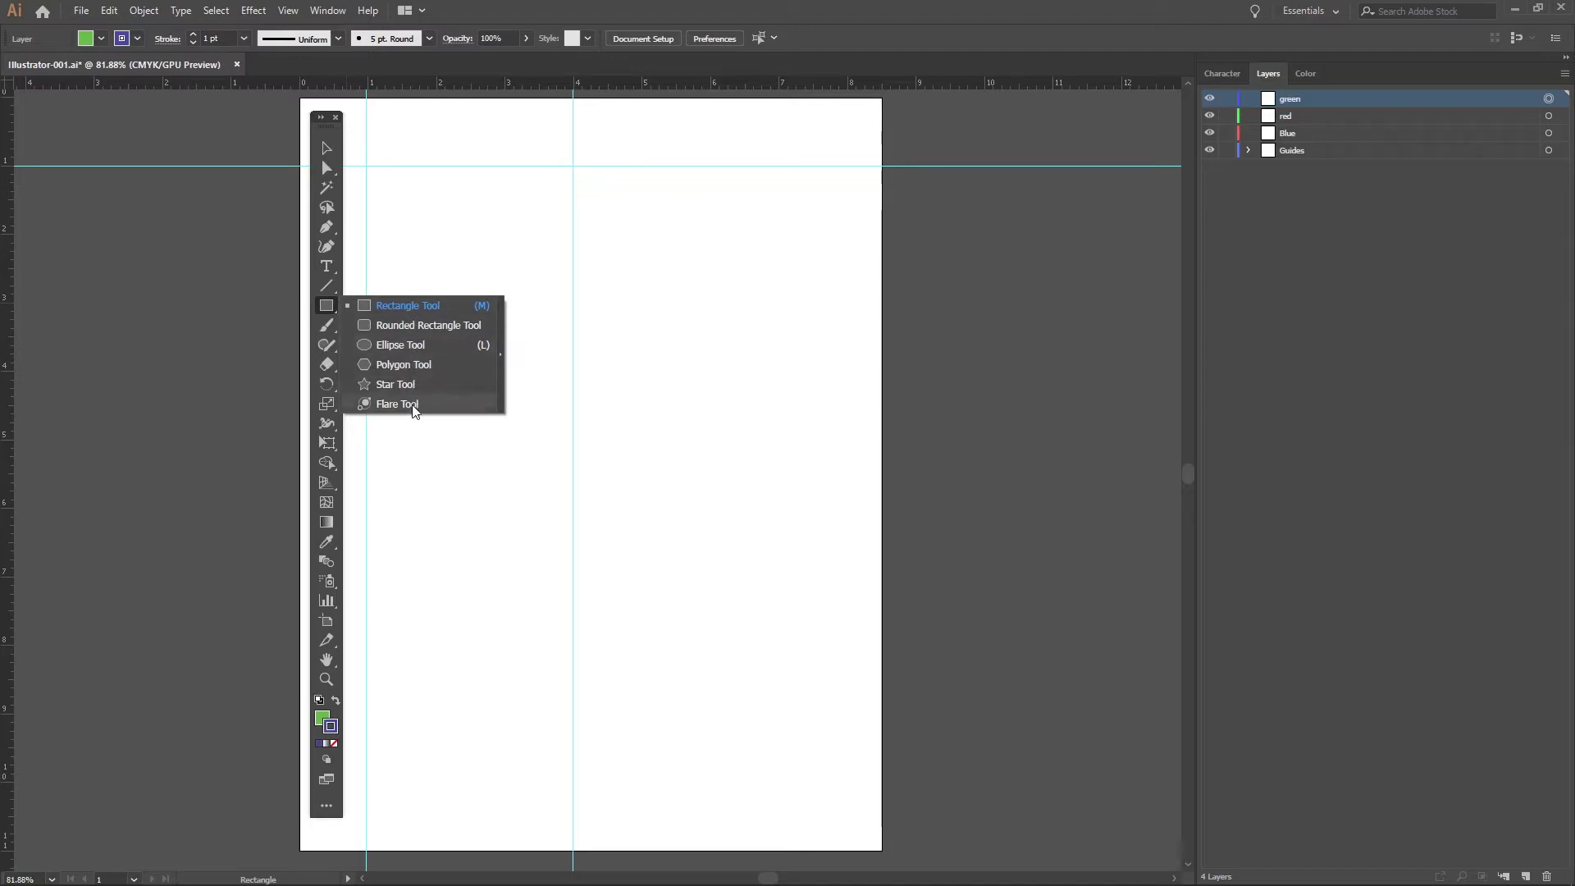
pyautogui.click(502, 361)
pyautogui.moveTo(404, 318); pyautogui.dragTo(689, 277)
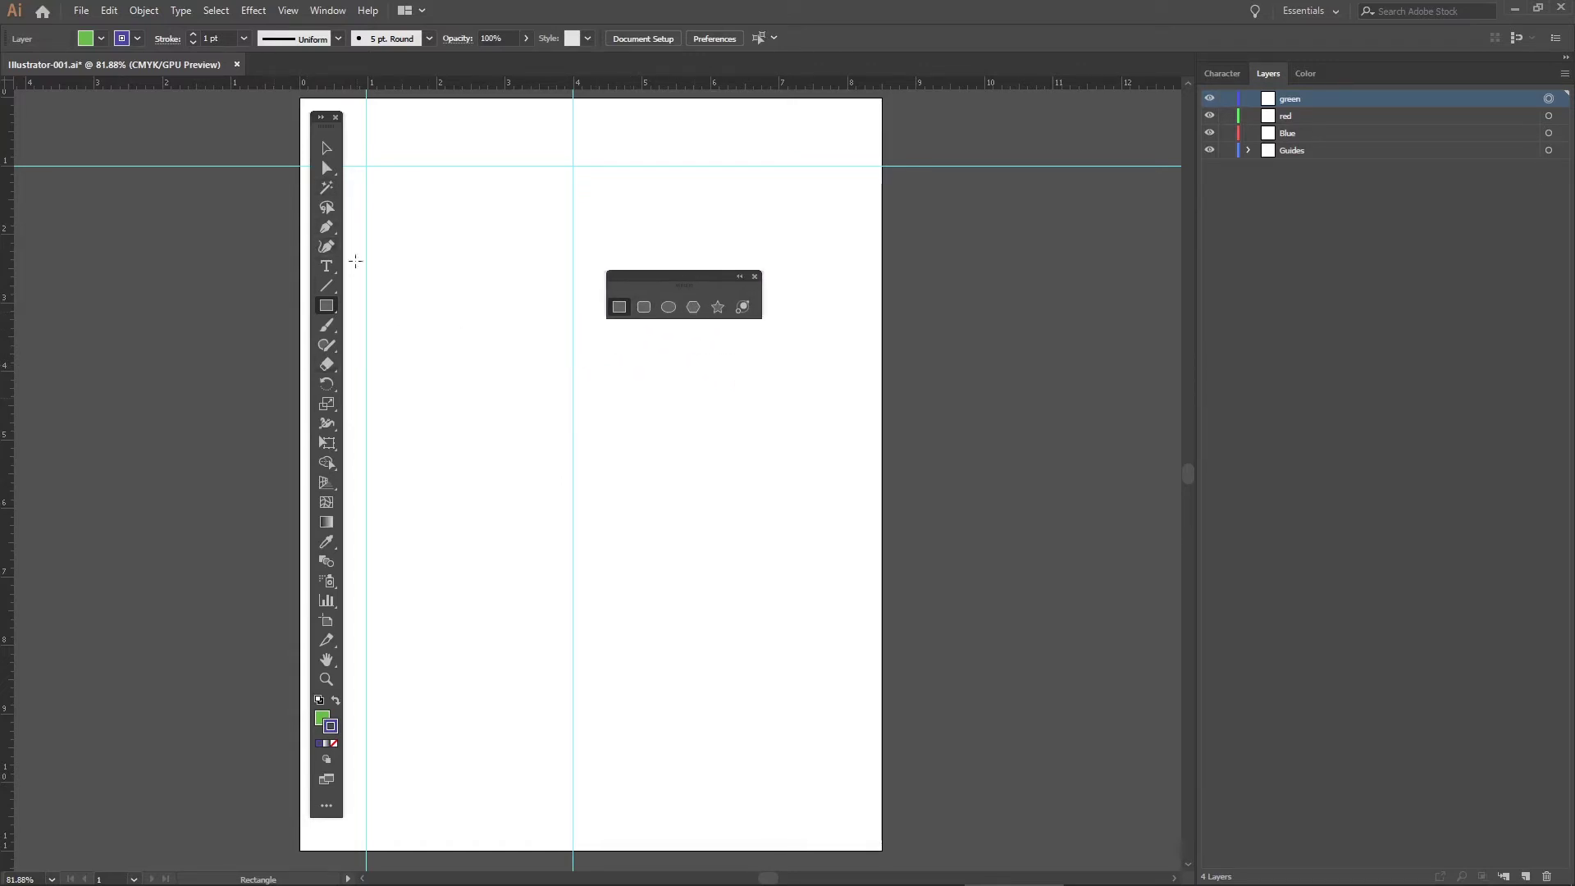
pyautogui.click(755, 276)
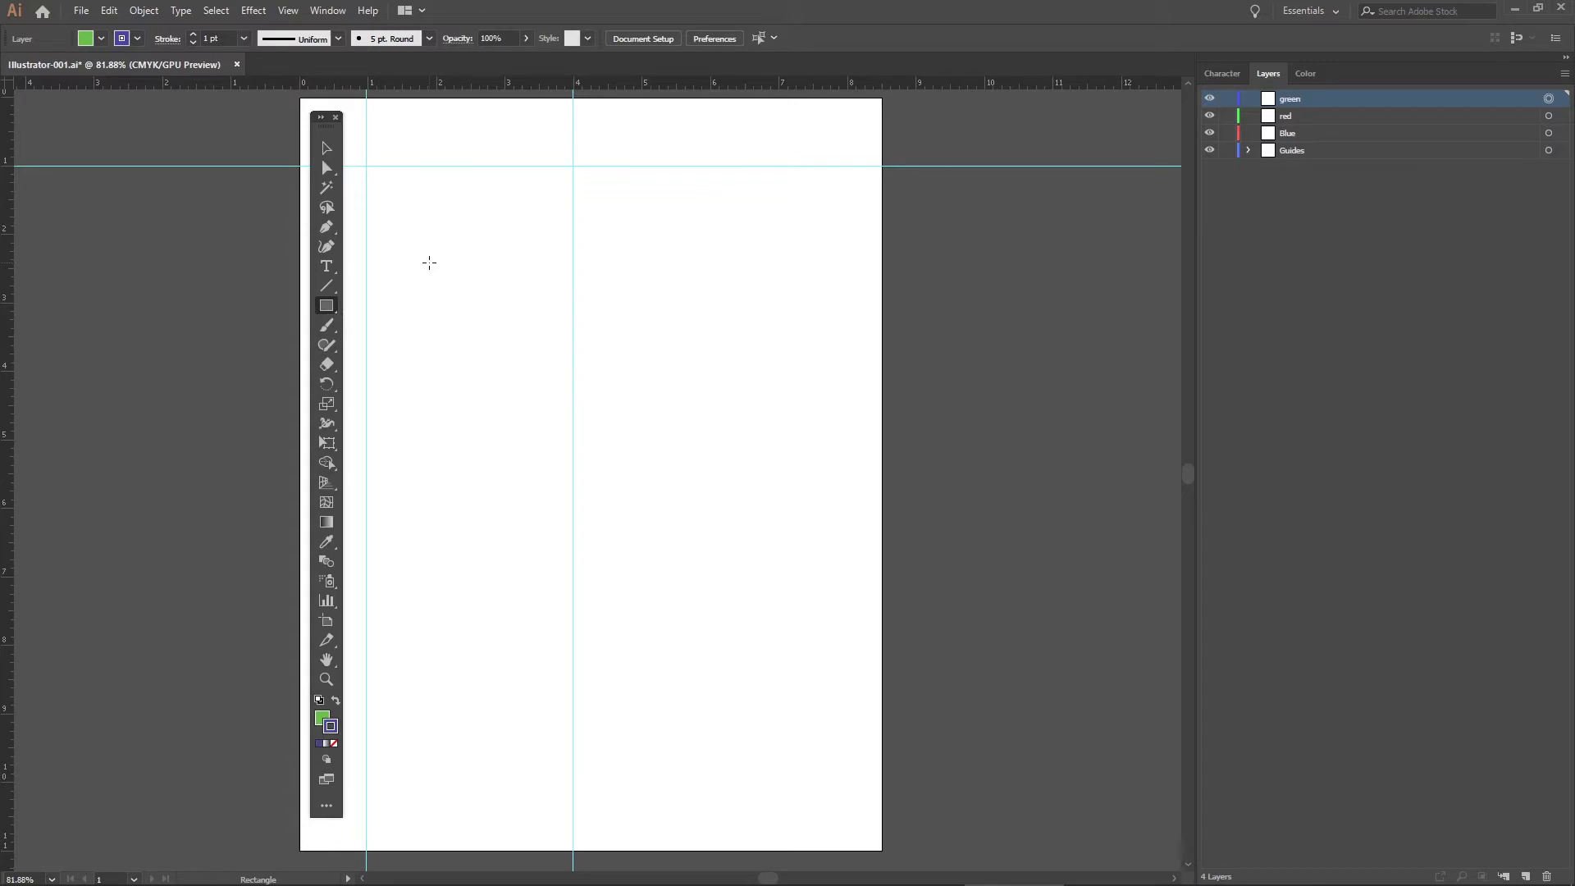
# Step: Draw a rectangle about 3.76 by 2.27 in on the upper half of the artboard and deselect it
pyautogui.moveTo(429, 263); pyautogui.dragTo(687, 418)
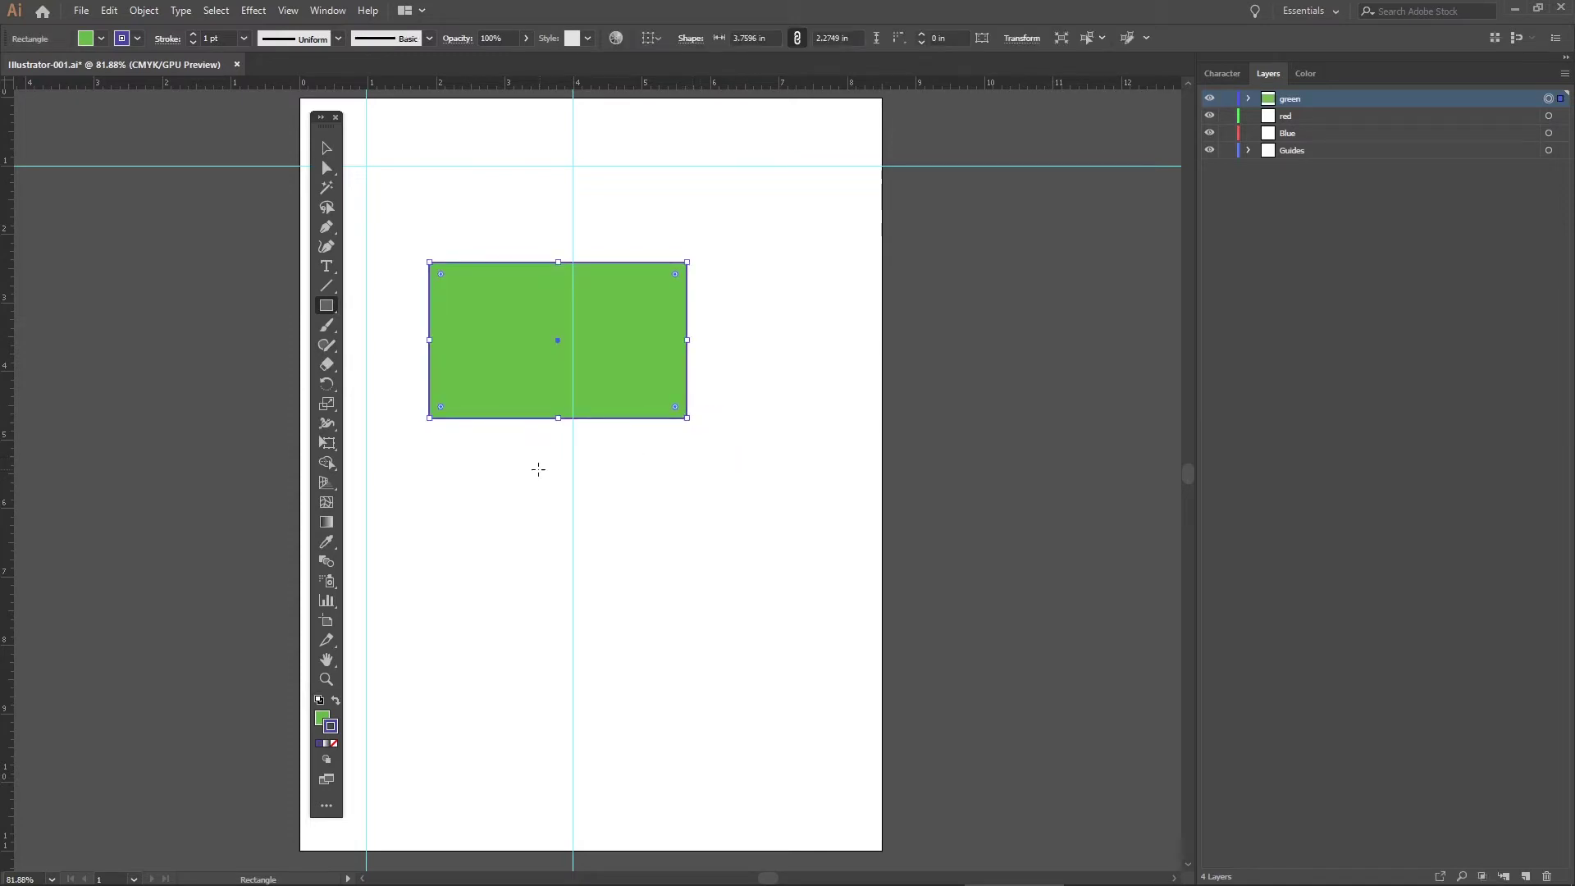
pyautogui.click(324, 152)
pyautogui.click(475, 252)
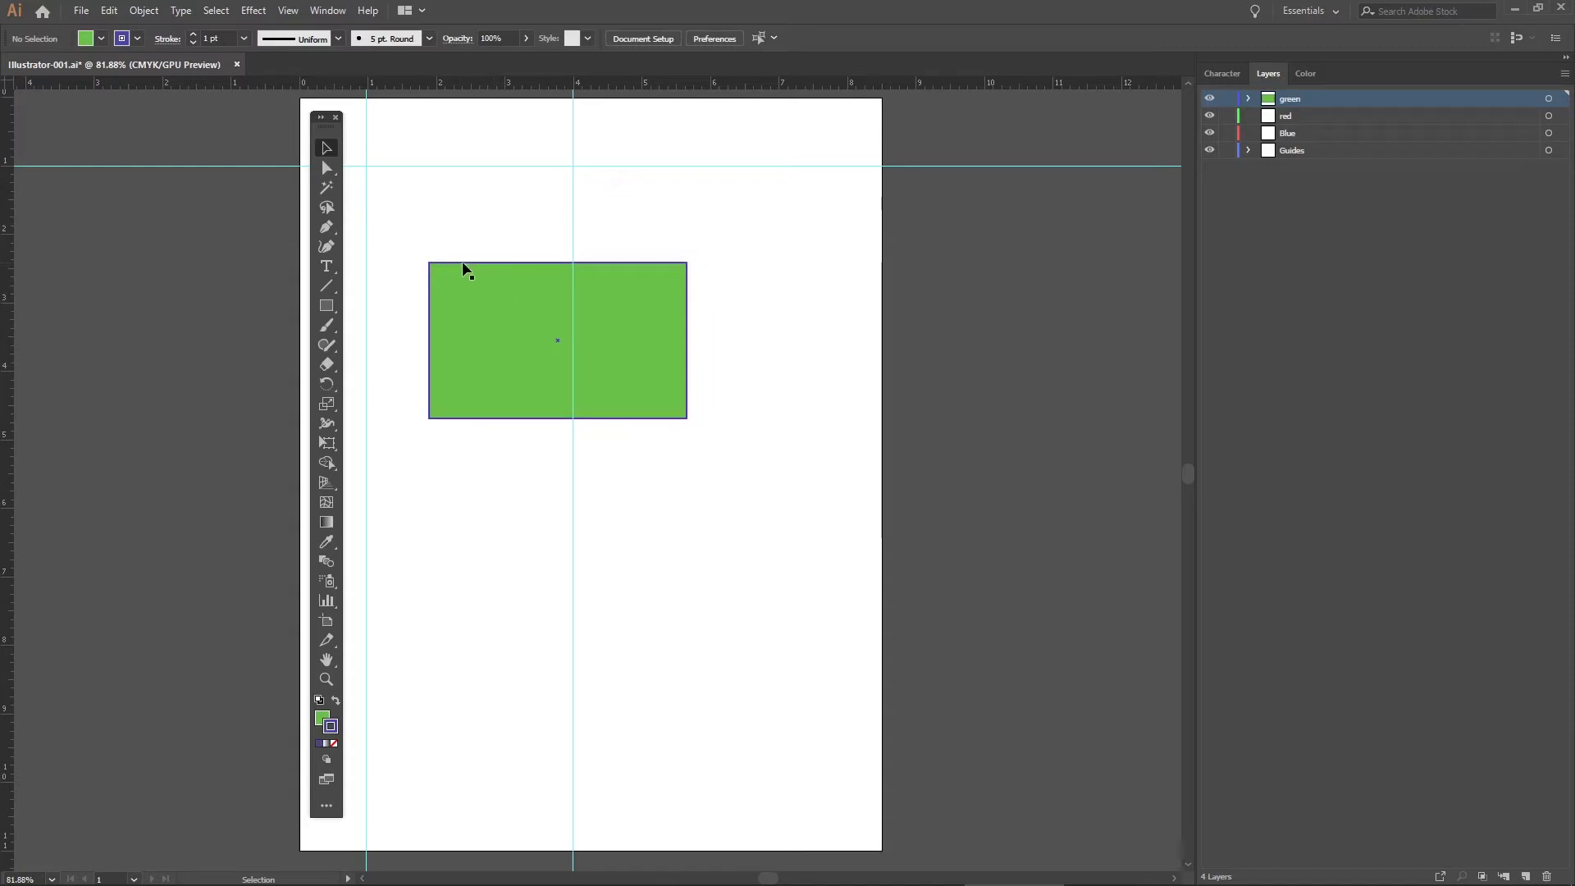
# Step: Practice selecting and deselecting the green rectangle with the Selection tool, leaving it selected
pyautogui.click(518, 328)
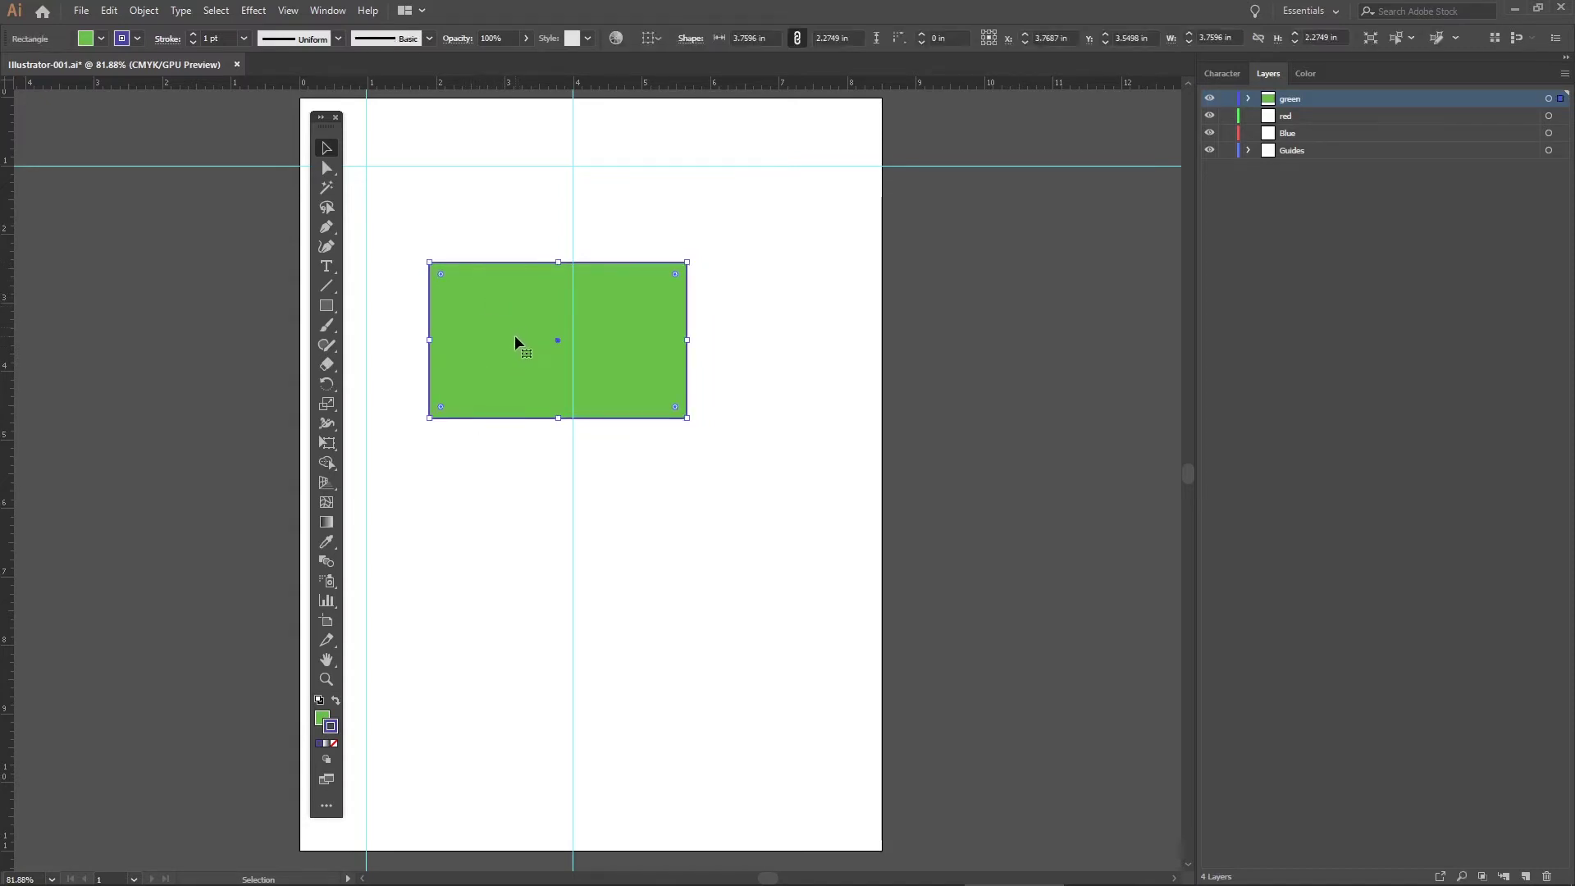
pyautogui.click(461, 206)
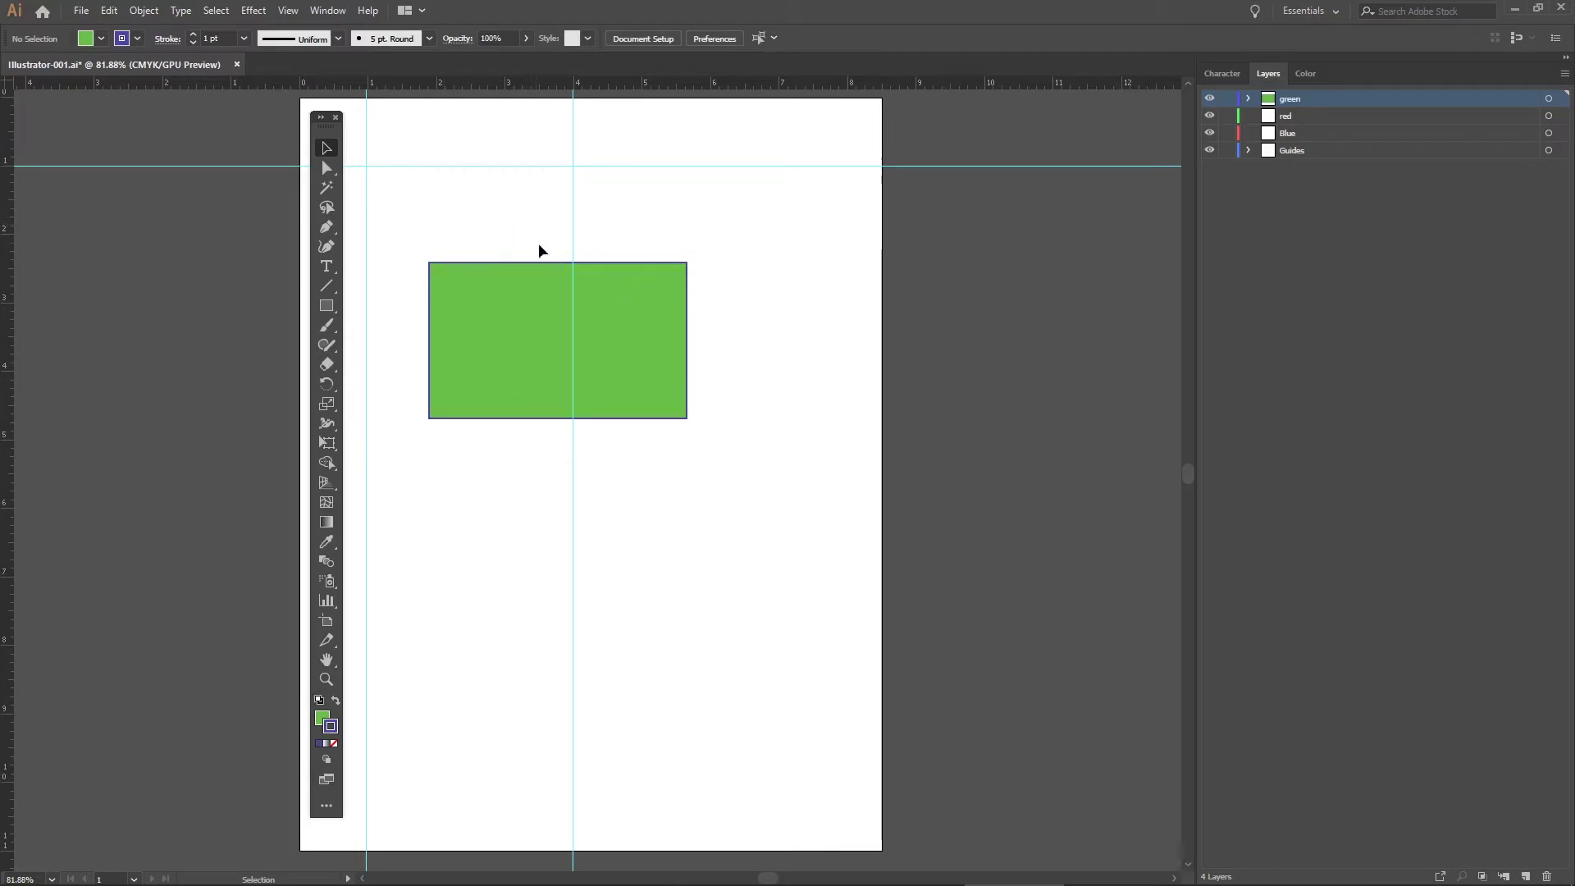
pyautogui.click(479, 305)
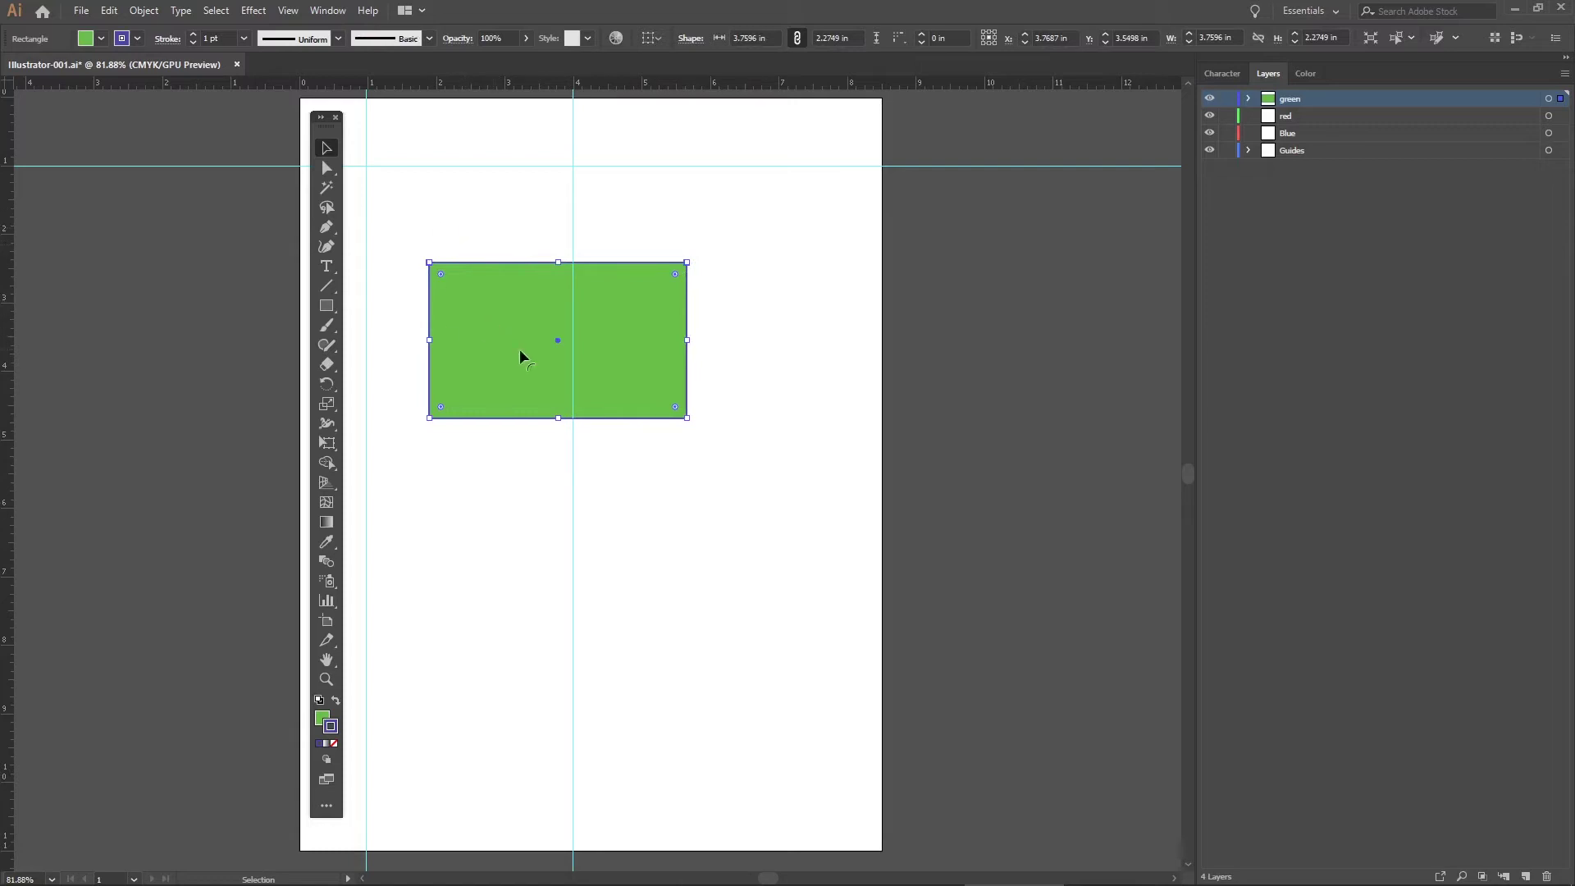
pyautogui.click(507, 517)
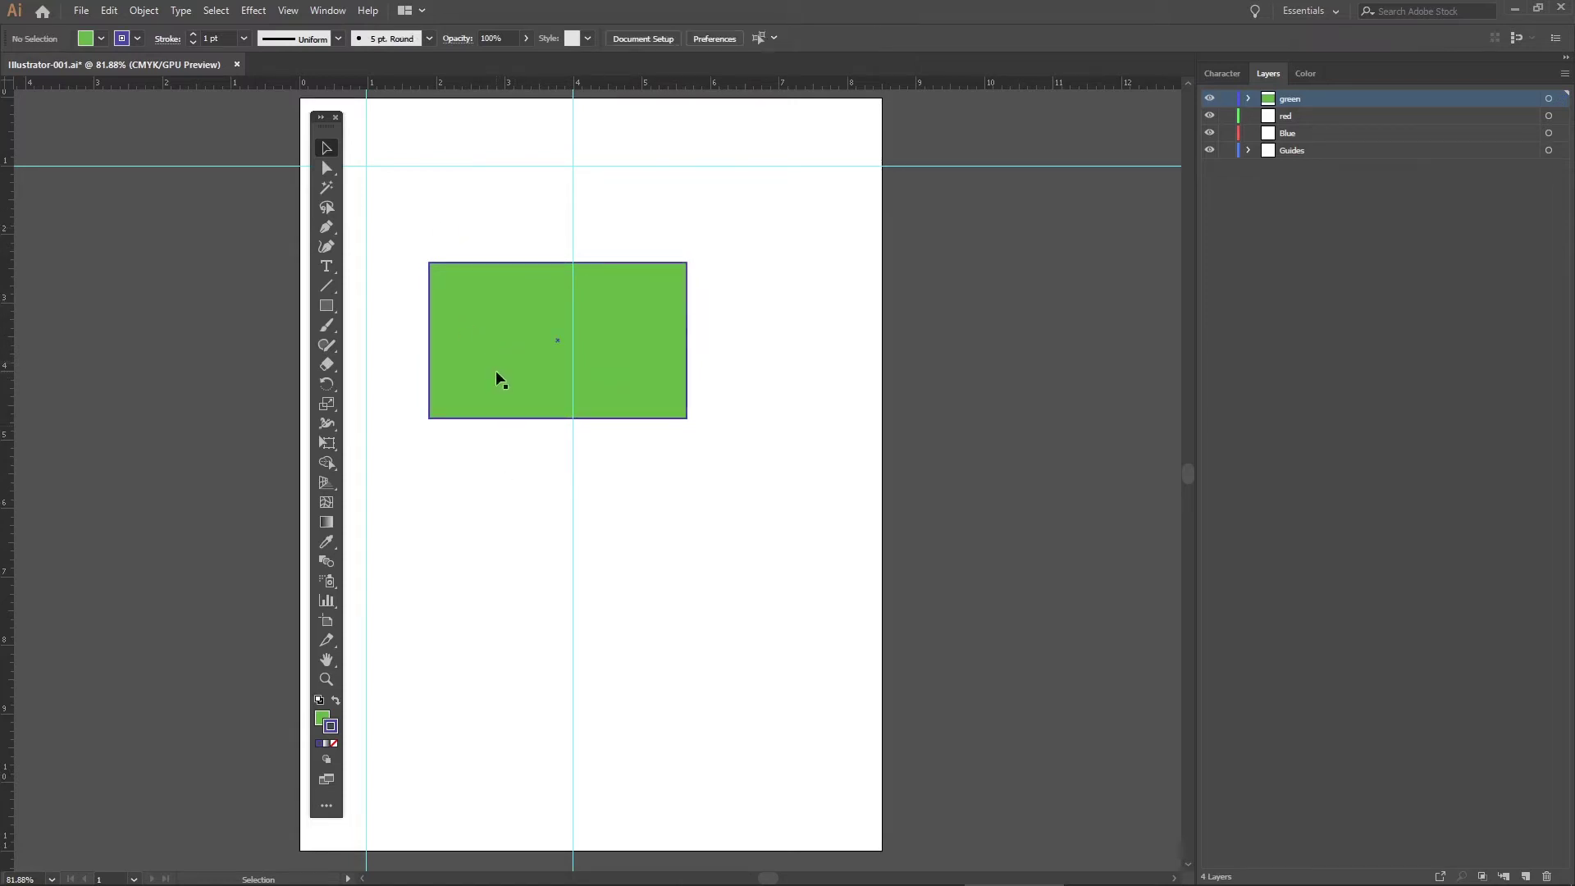
pyautogui.click(496, 373)
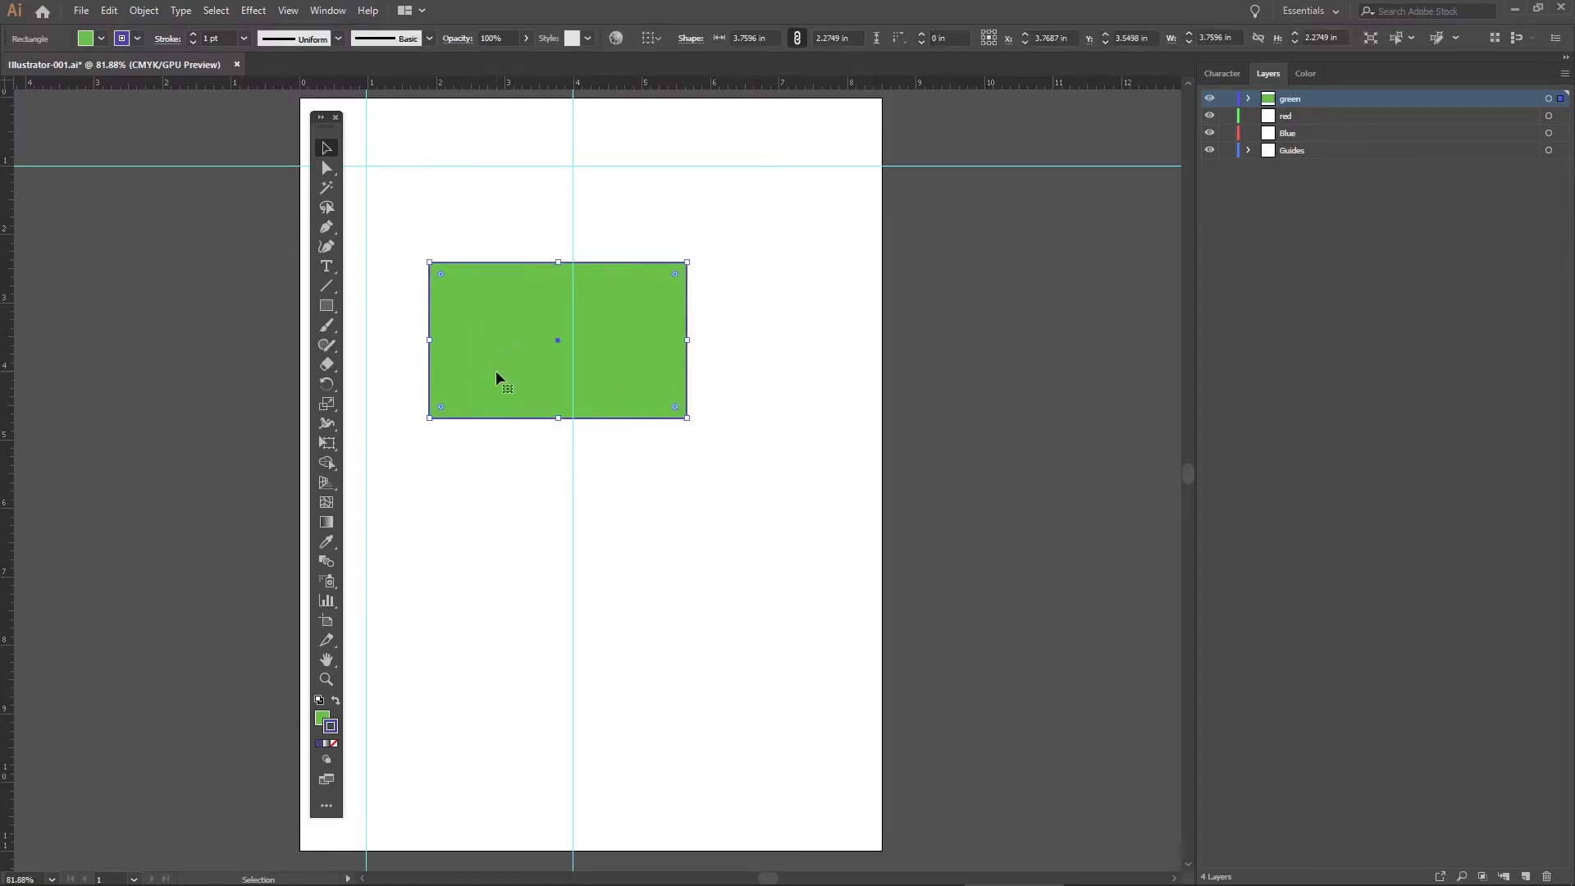
pyautogui.click(516, 201)
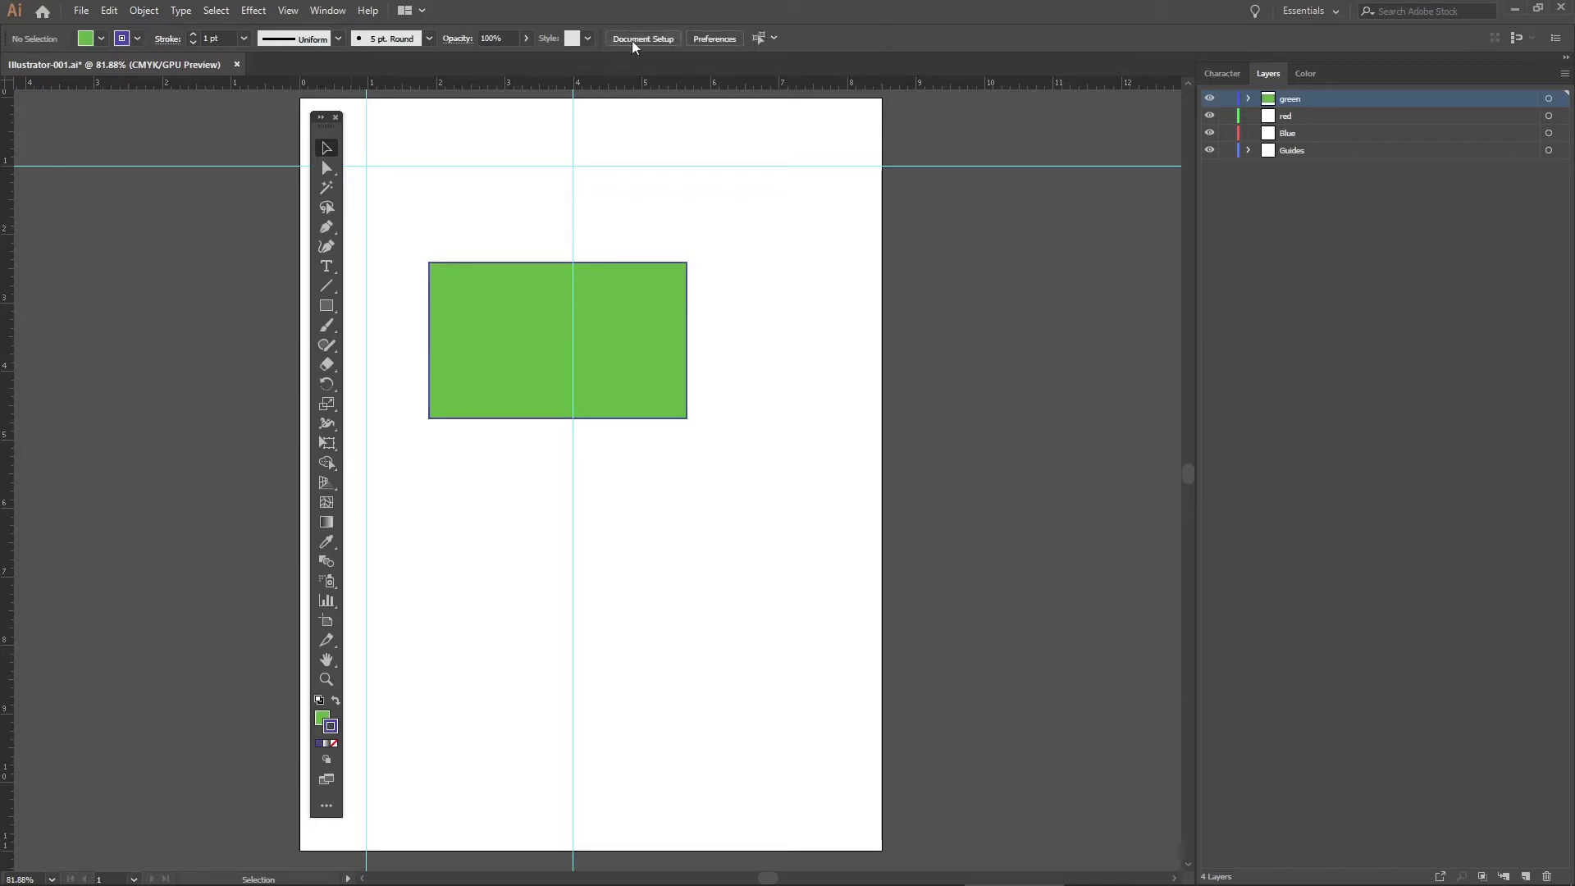
pyautogui.click(470, 283)
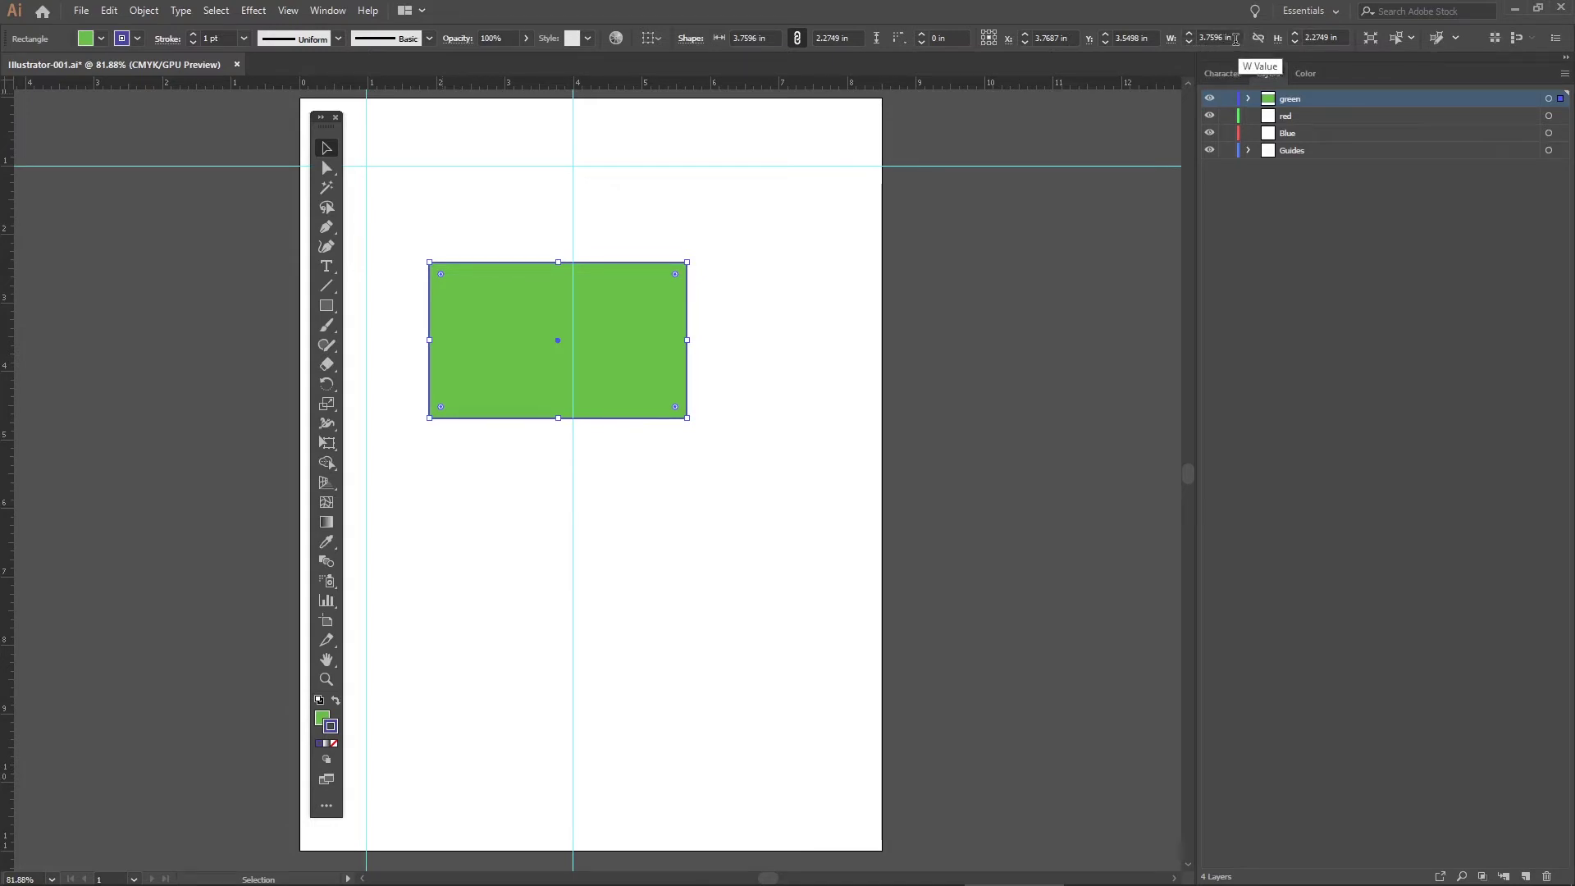
# Step: Step the rectangle's width up to 4.125 in and back down to 3.875 in
pyautogui.click(1188, 35)
pyautogui.click(1188, 35)
pyautogui.click(1189, 35)
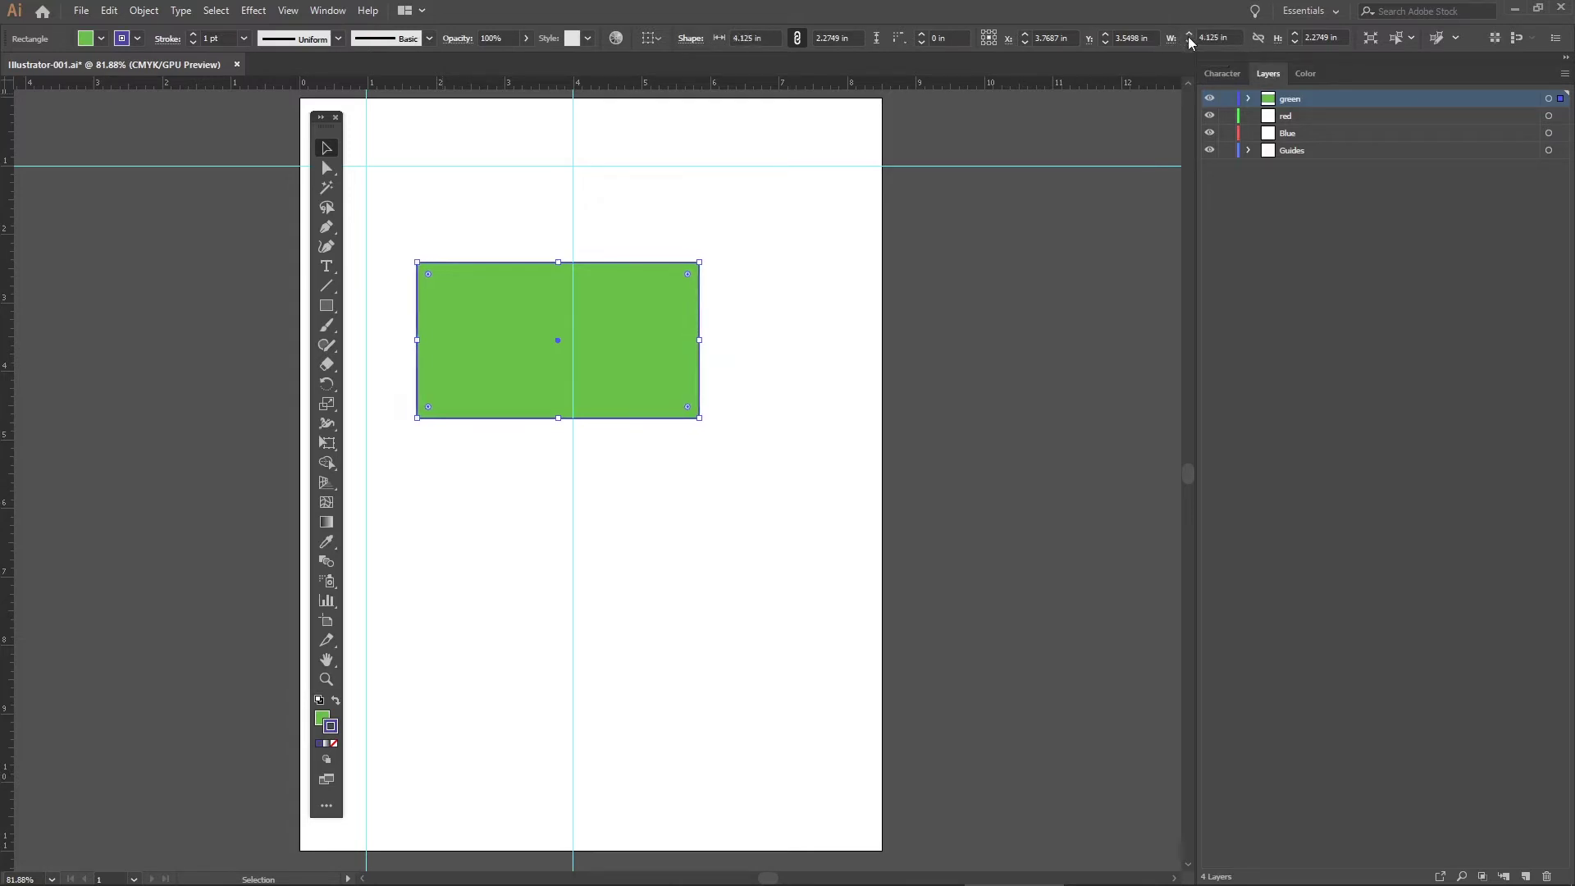
pyautogui.click(1189, 41)
pyautogui.click(1188, 41)
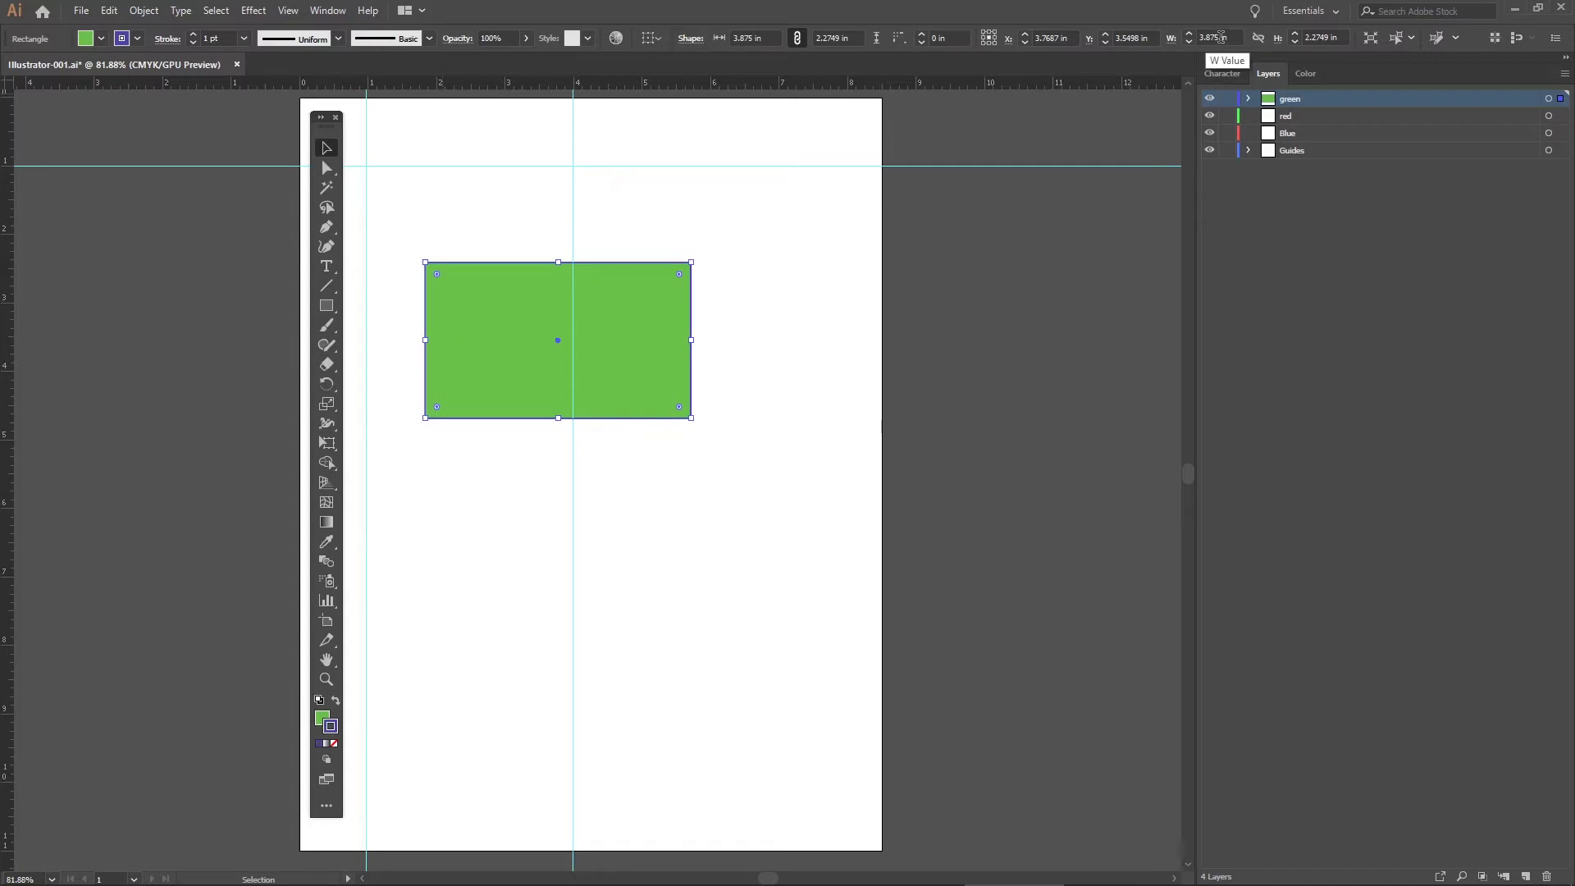
# Step: Set the rectangle's width to 3 in and height to 2 in, and move it to about X 3.89 in, Y 3.49 in
pyautogui.moveTo(1219, 38); pyautogui.dragTo(1176, 39)
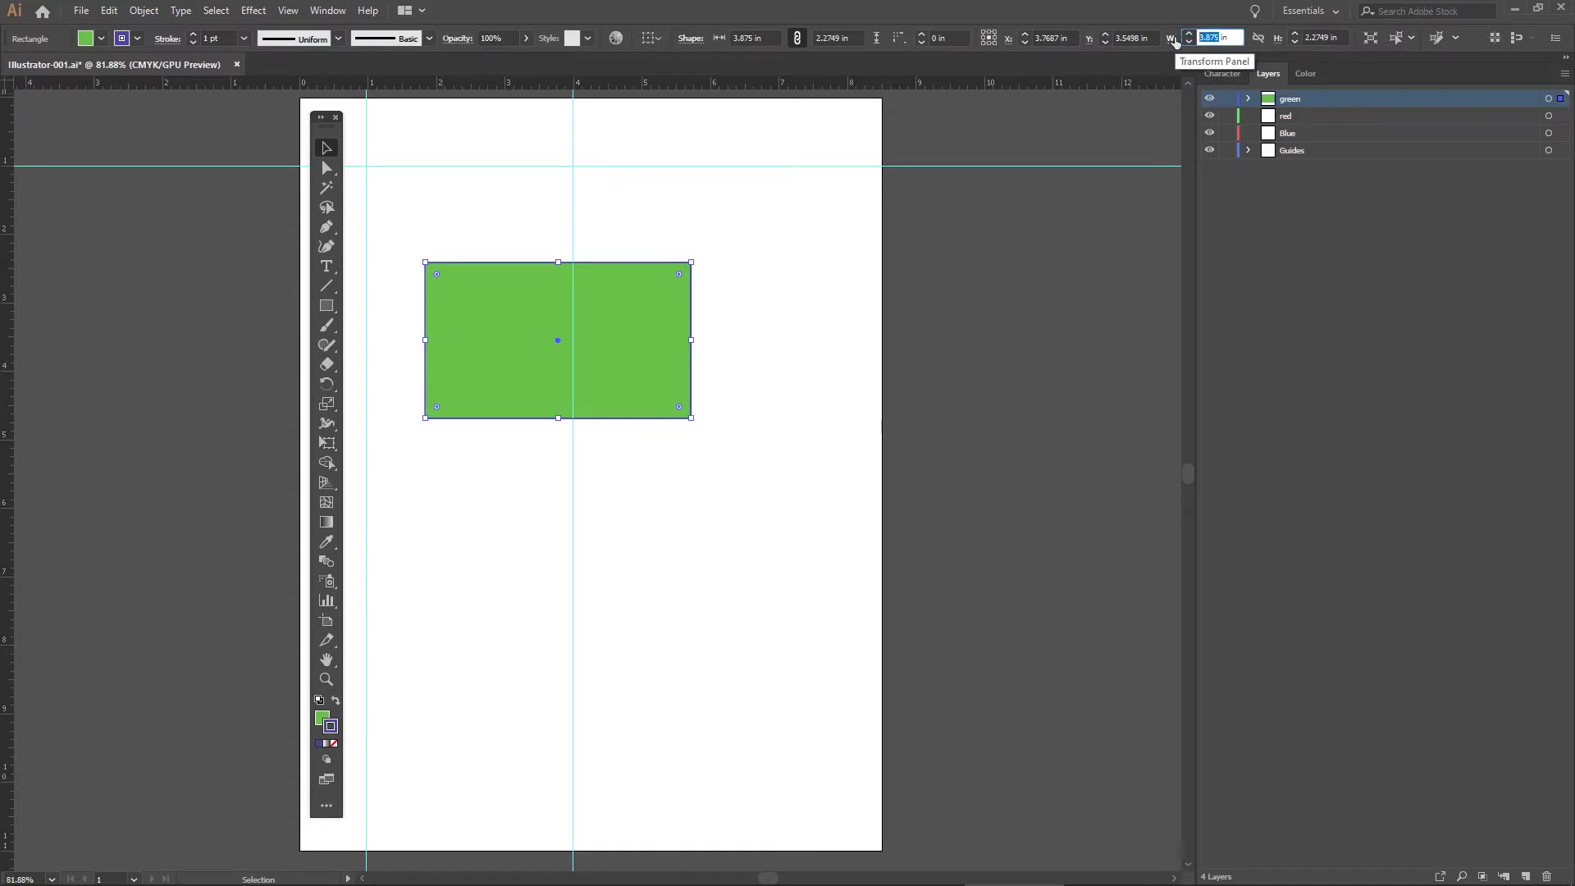
pyautogui.write('3')
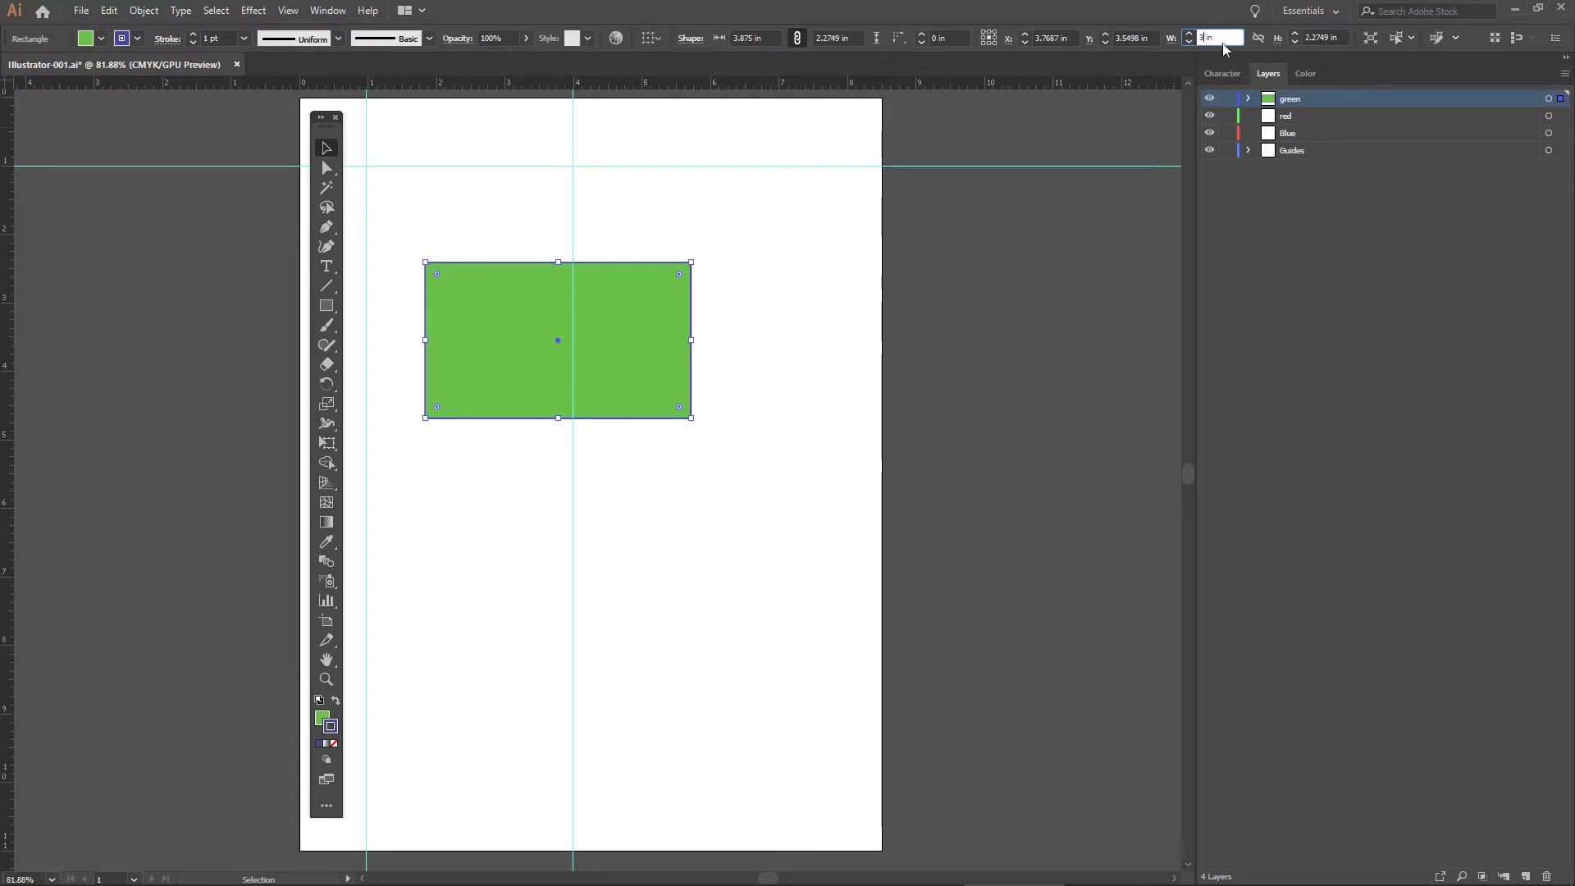
pyautogui.press('Return')
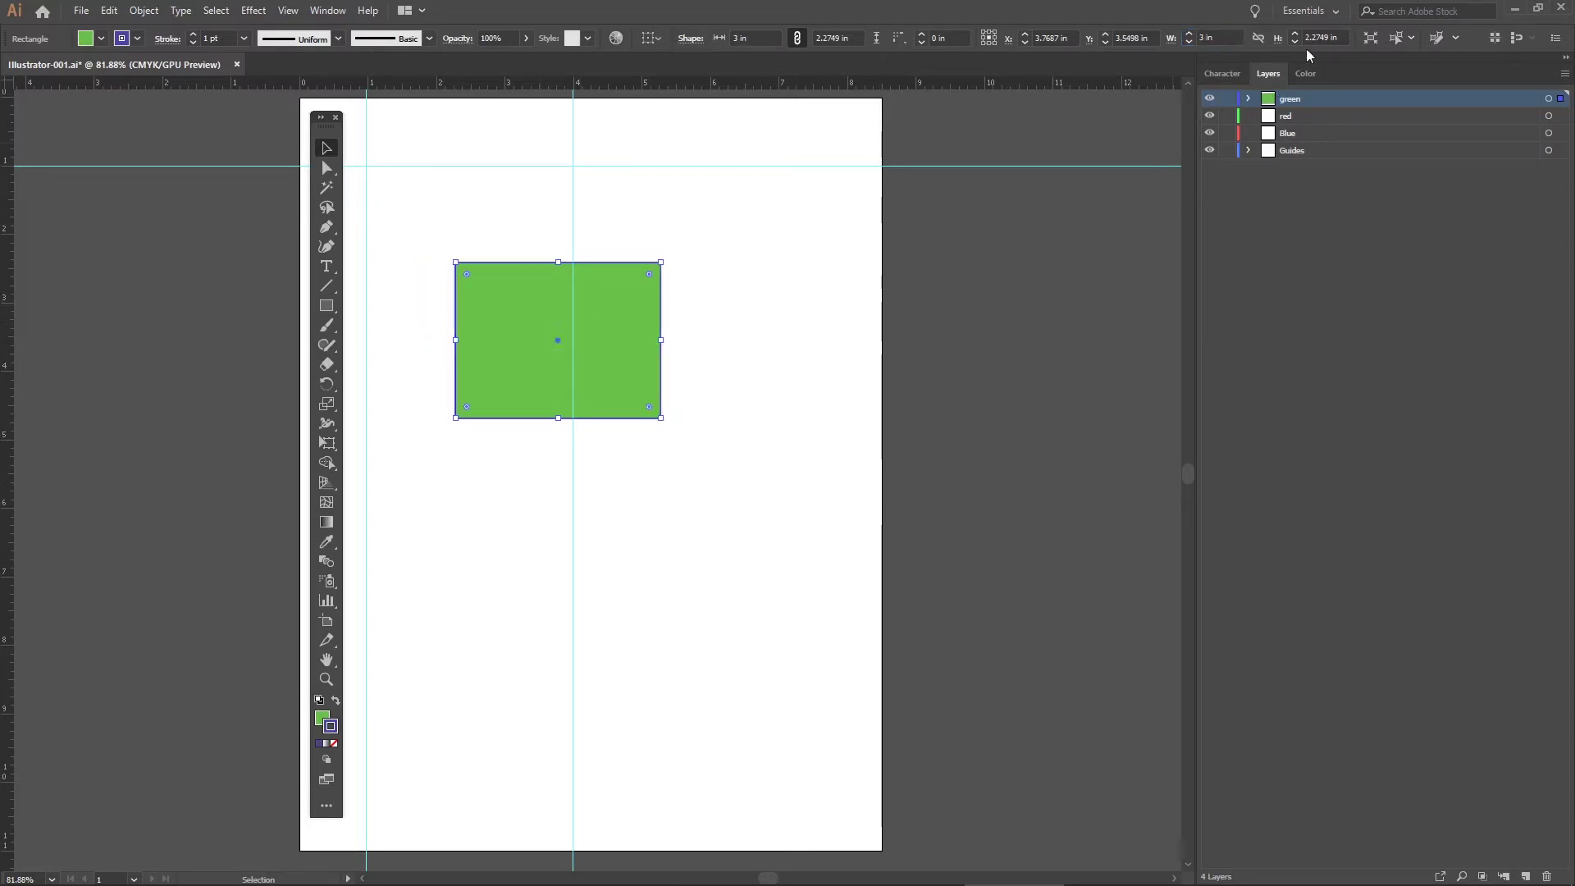
pyautogui.moveTo(1329, 33); pyautogui.dragTo(1300, 40)
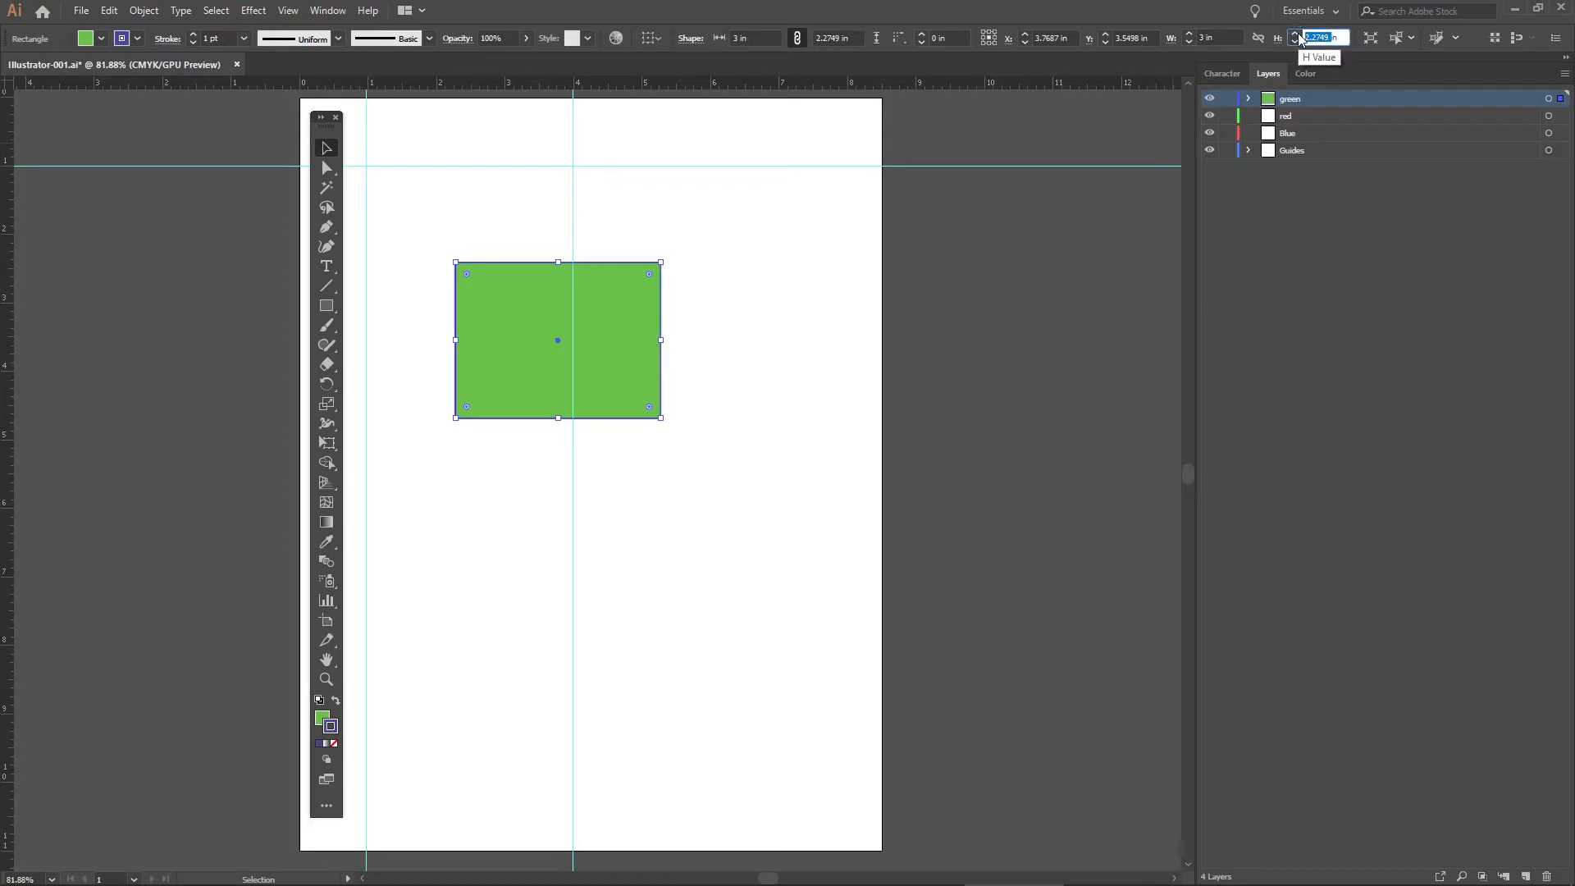
pyautogui.write('2')
pyautogui.press('Return')
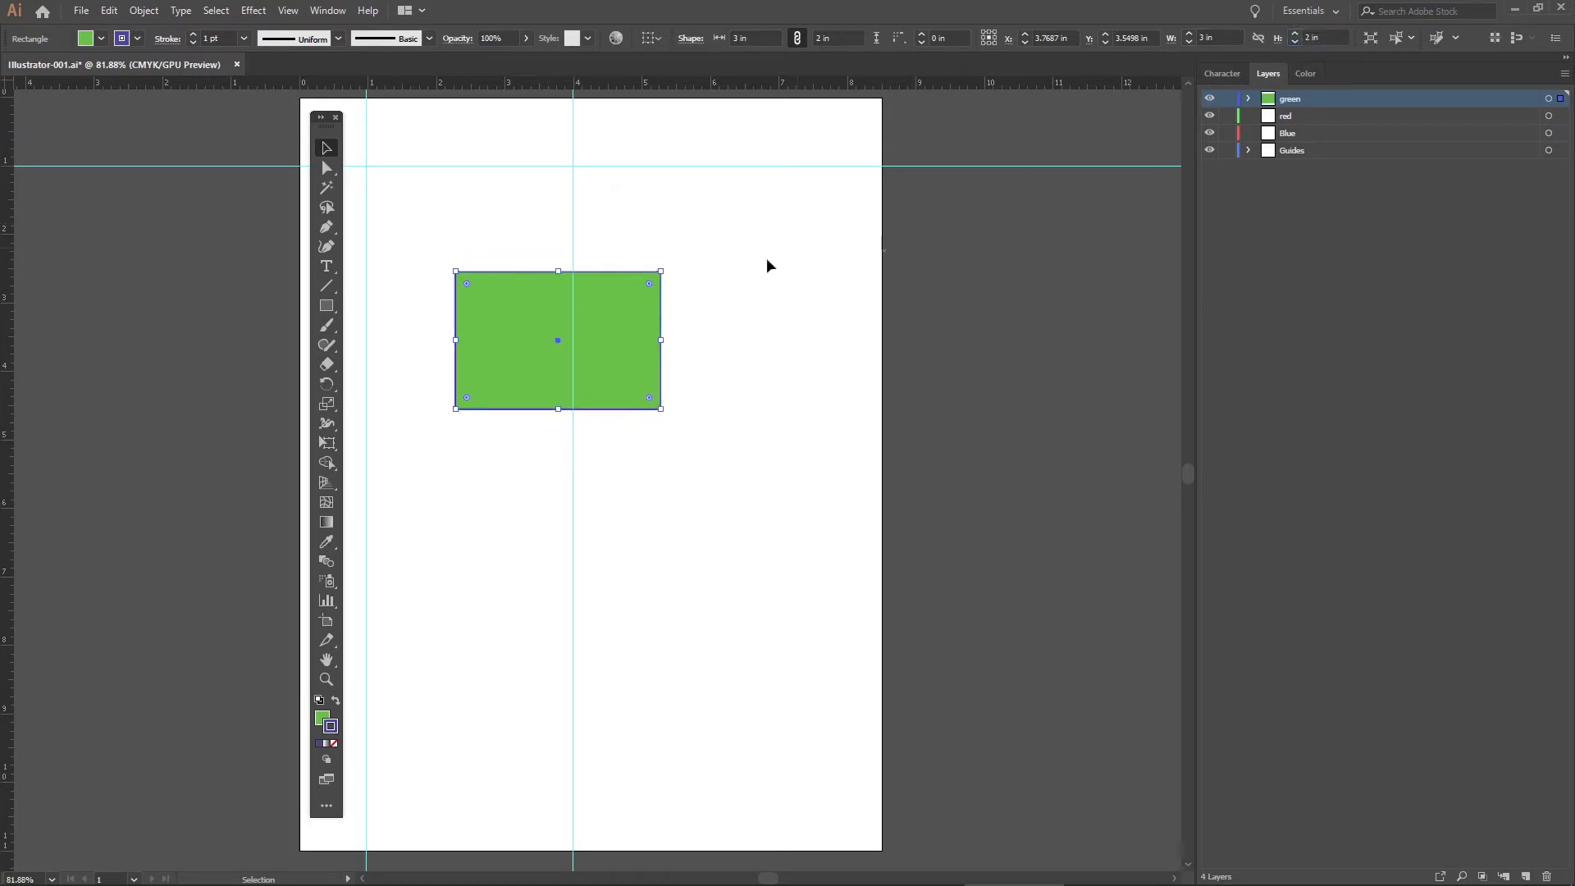
pyautogui.moveTo(592, 316); pyautogui.dragTo(627, 311)
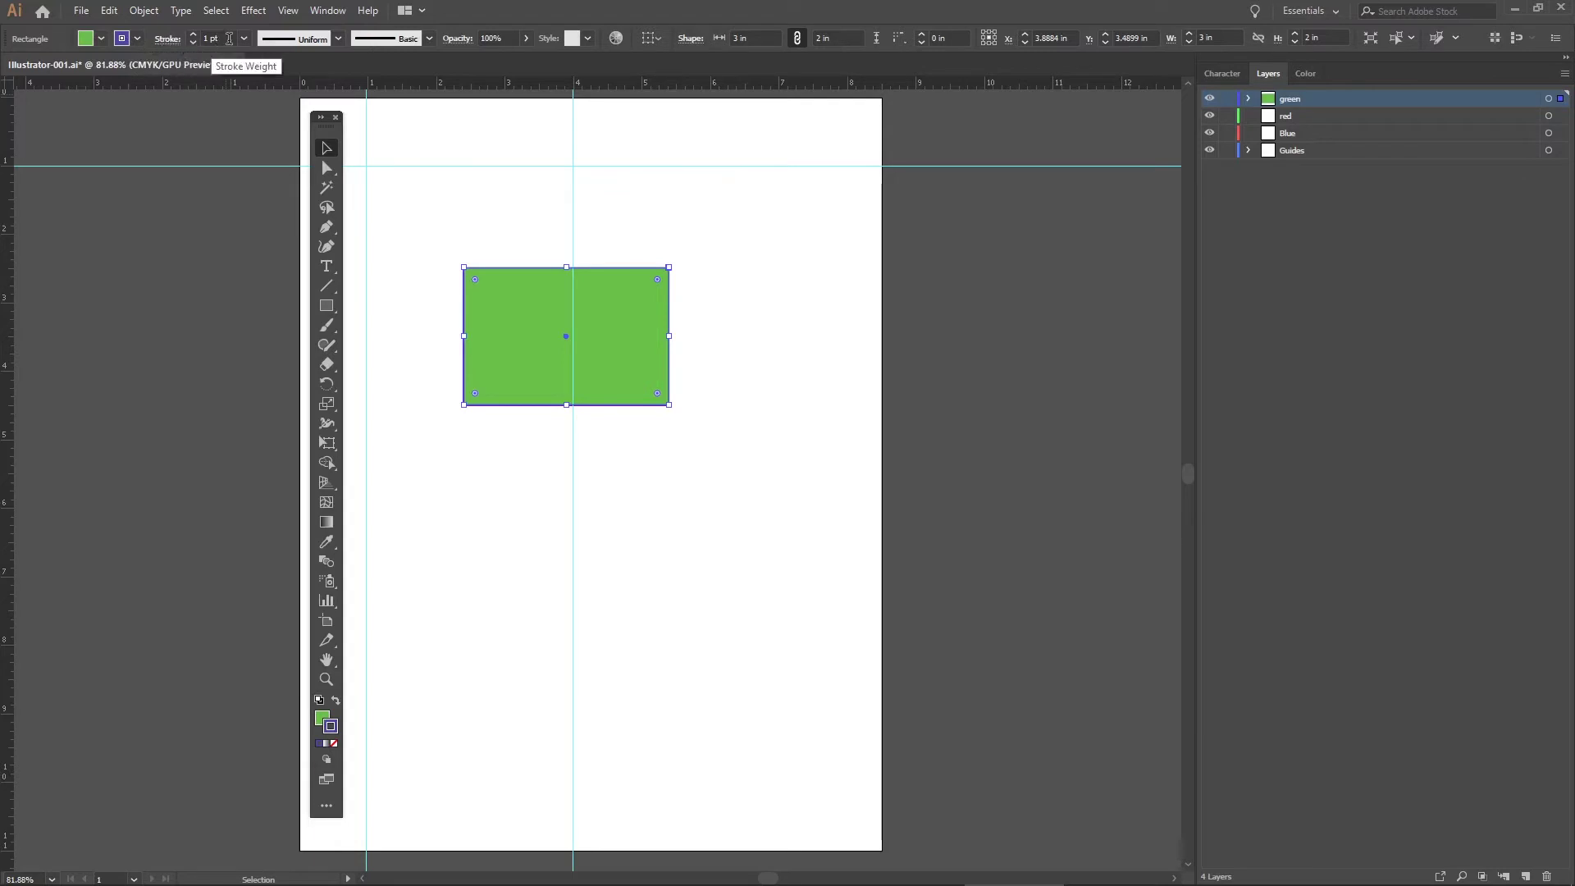
# Step: Raise the green rectangle's stroke weight to 8 pt and move the rectangle to about X 2.99 in, Y 3.07 in
pyautogui.click(488, 229)
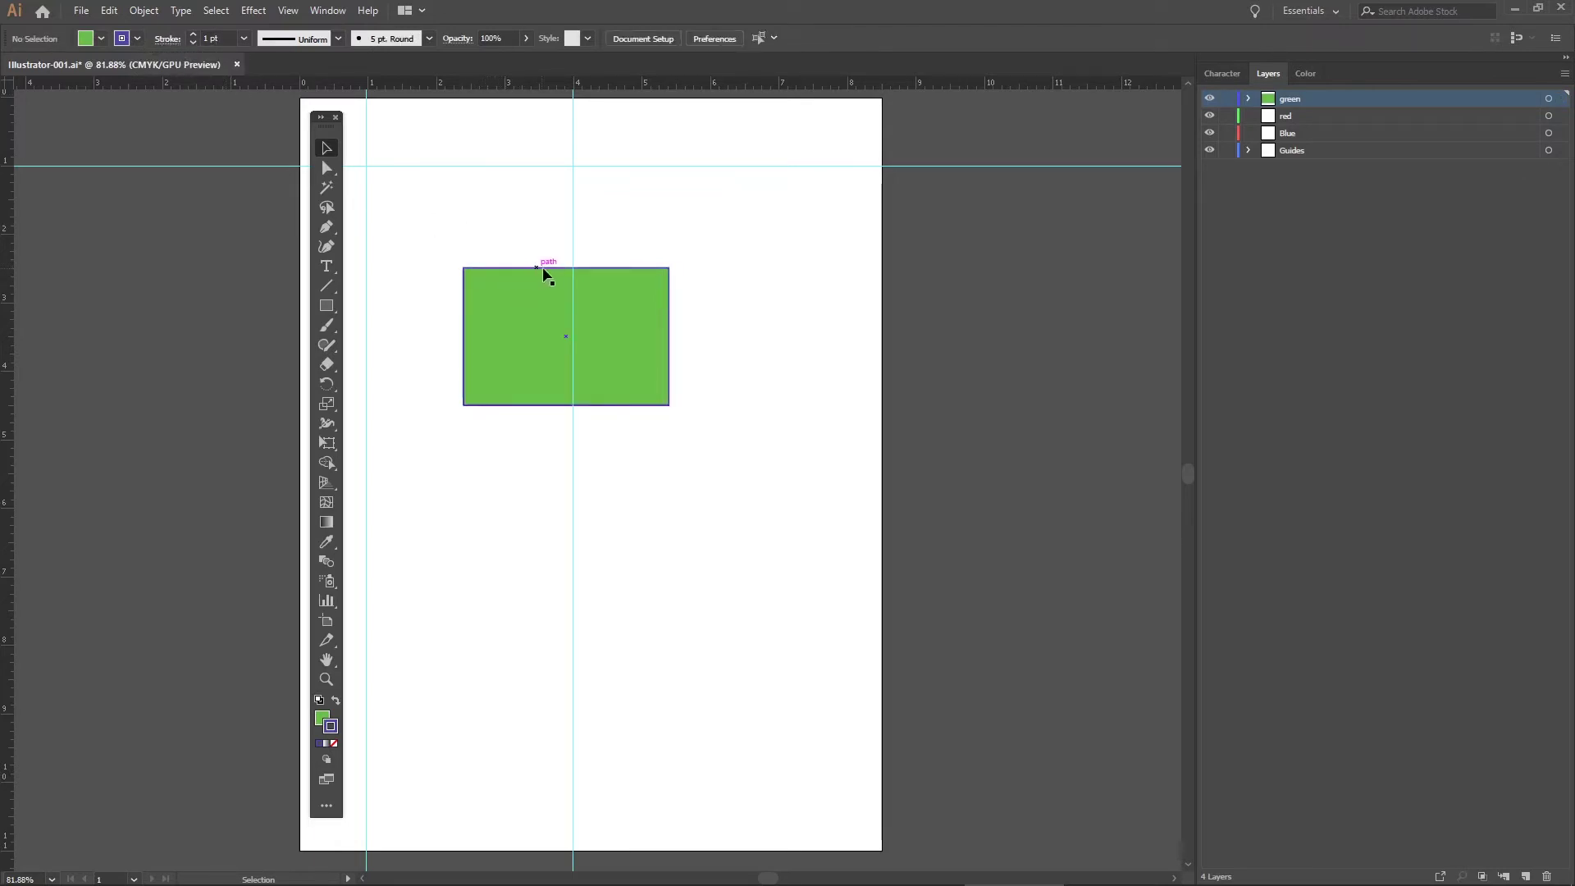
pyautogui.click(512, 312)
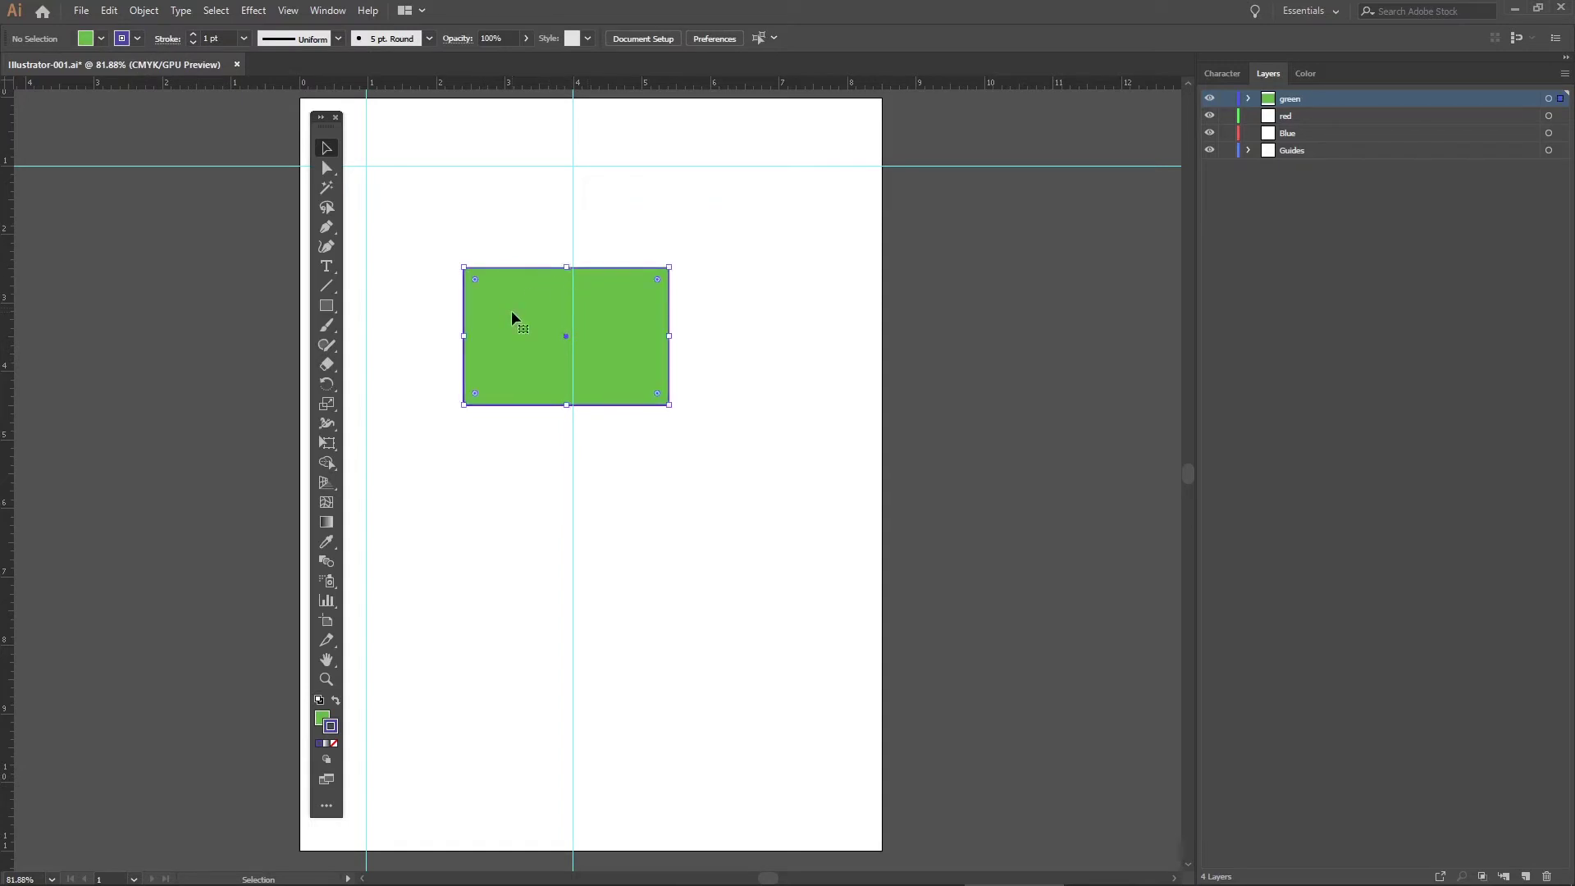
pyautogui.click(194, 35)
pyautogui.click(193, 35)
pyautogui.click(193, 35)
pyautogui.click(193, 35)
pyautogui.click(193, 36)
pyautogui.click(194, 35)
pyautogui.click(193, 36)
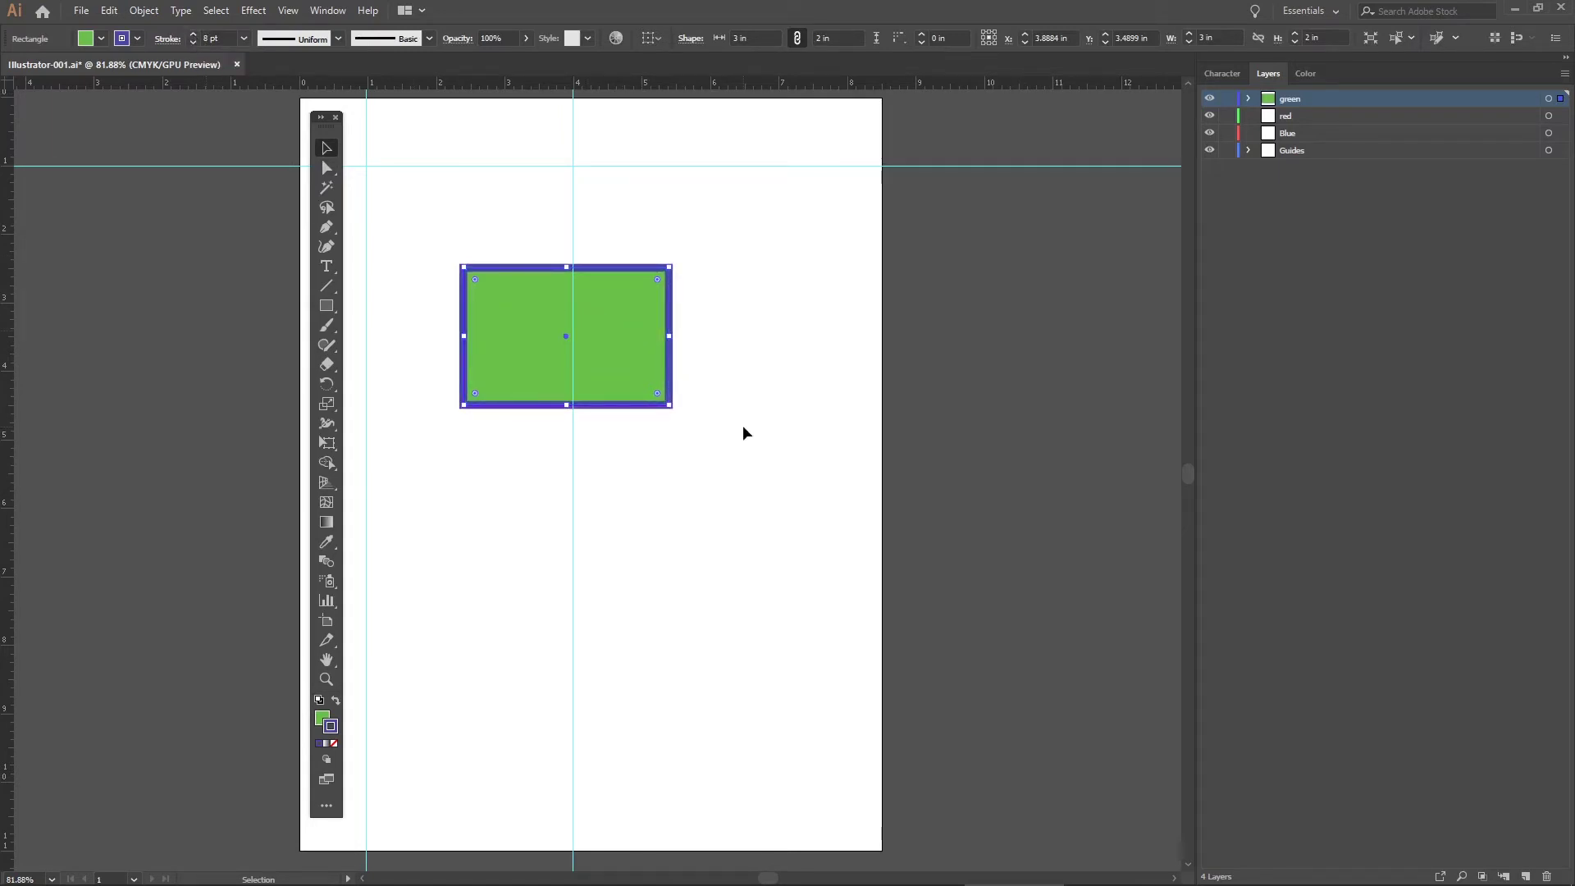
pyautogui.moveTo(558, 323); pyautogui.dragTo(484, 291)
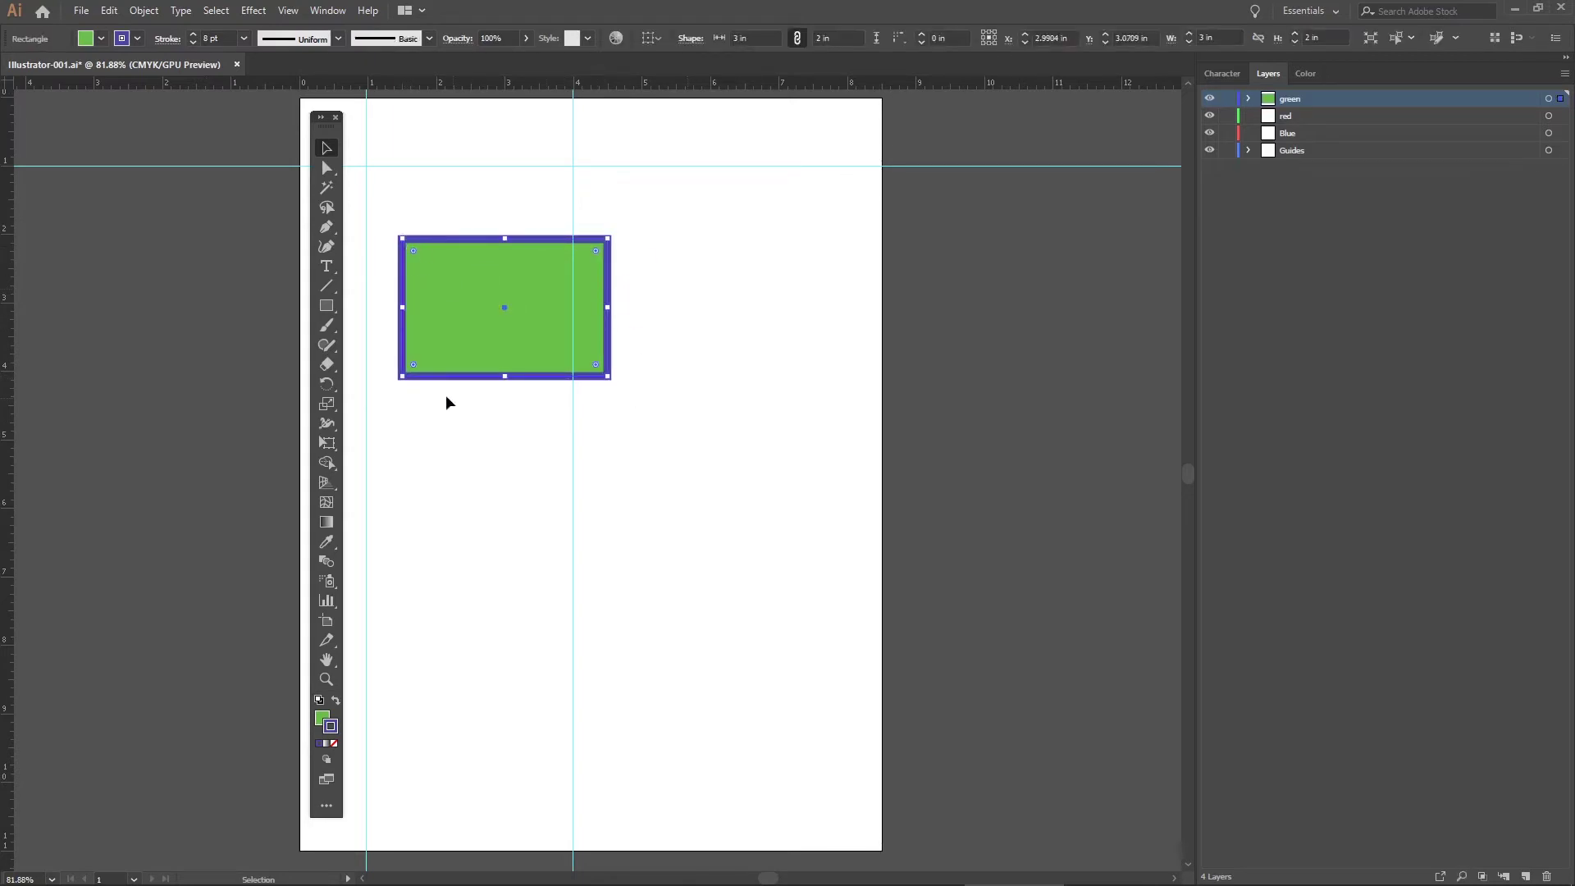
# Step: Lower the rectangle's stroke weight to 3 pt and move the rectangle to about X 3.91 in, Y 2.98 in
pyautogui.click(190, 42)
pyautogui.click(190, 42)
pyautogui.click(190, 42)
pyautogui.click(191, 42)
pyautogui.click(190, 42)
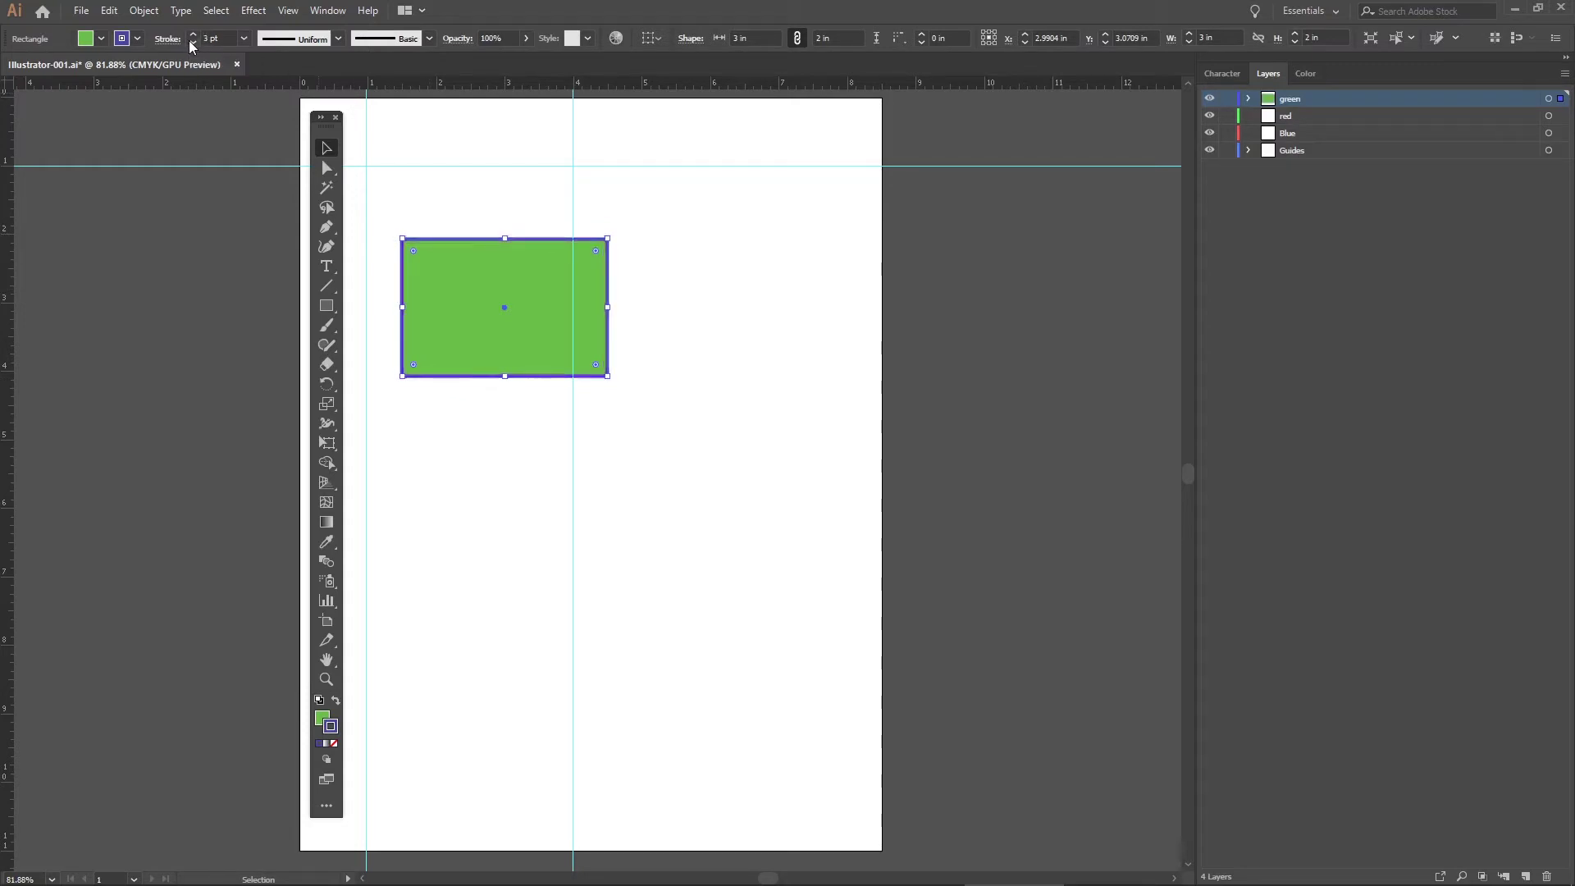
pyautogui.click(509, 179)
pyautogui.moveTo(520, 275); pyautogui.dragTo(584, 269)
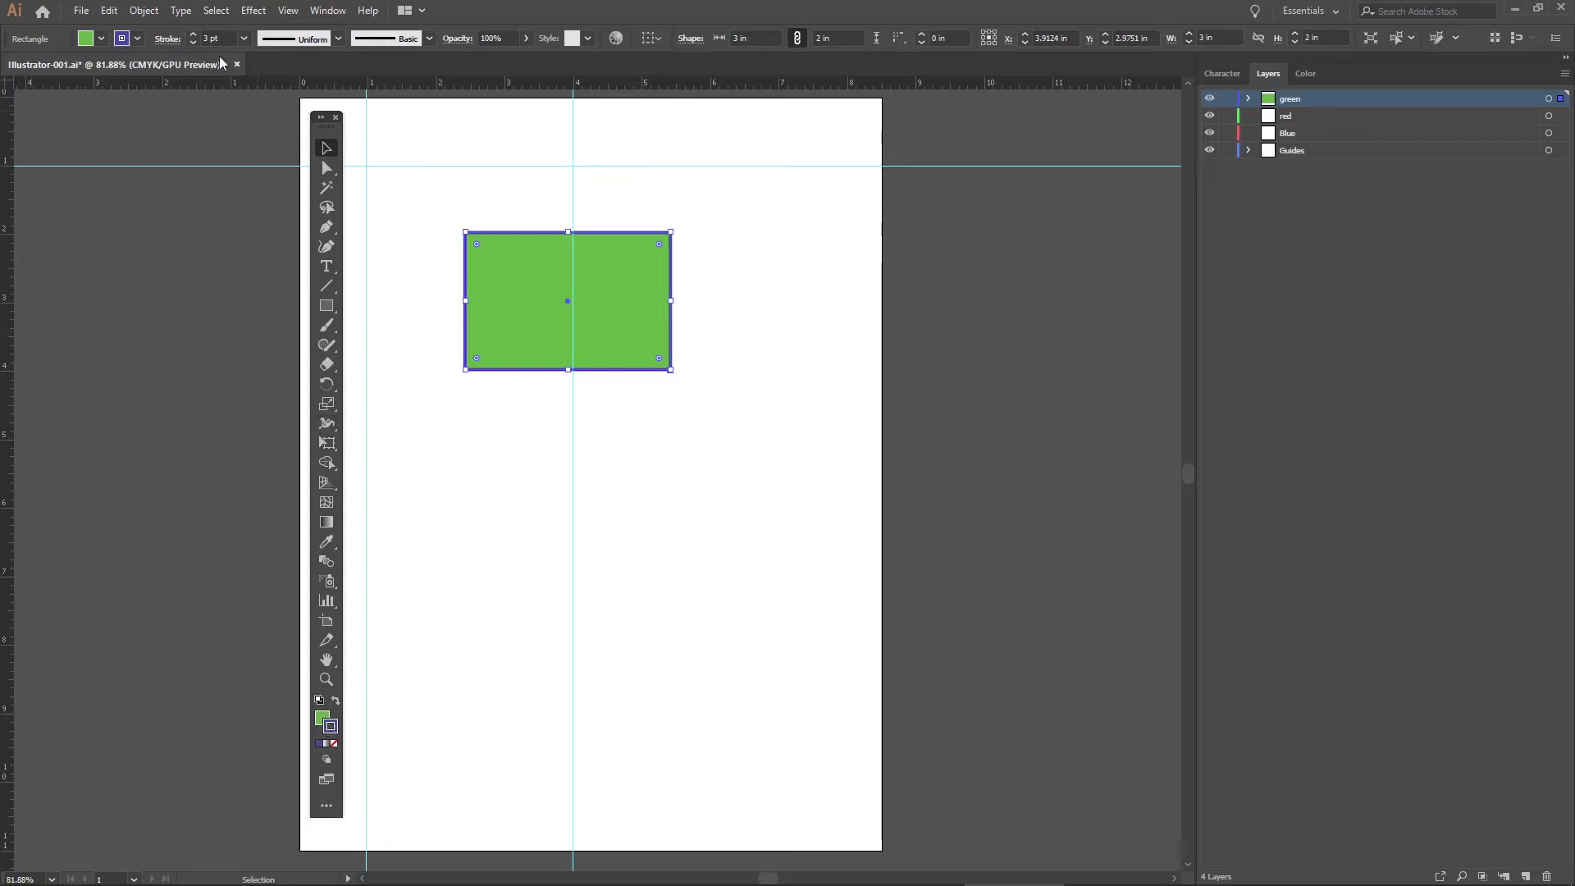
# Step: Swap the rectangle's fill and stroke colors, deselect it, and set the current stroke color to None
pyautogui.click(336, 702)
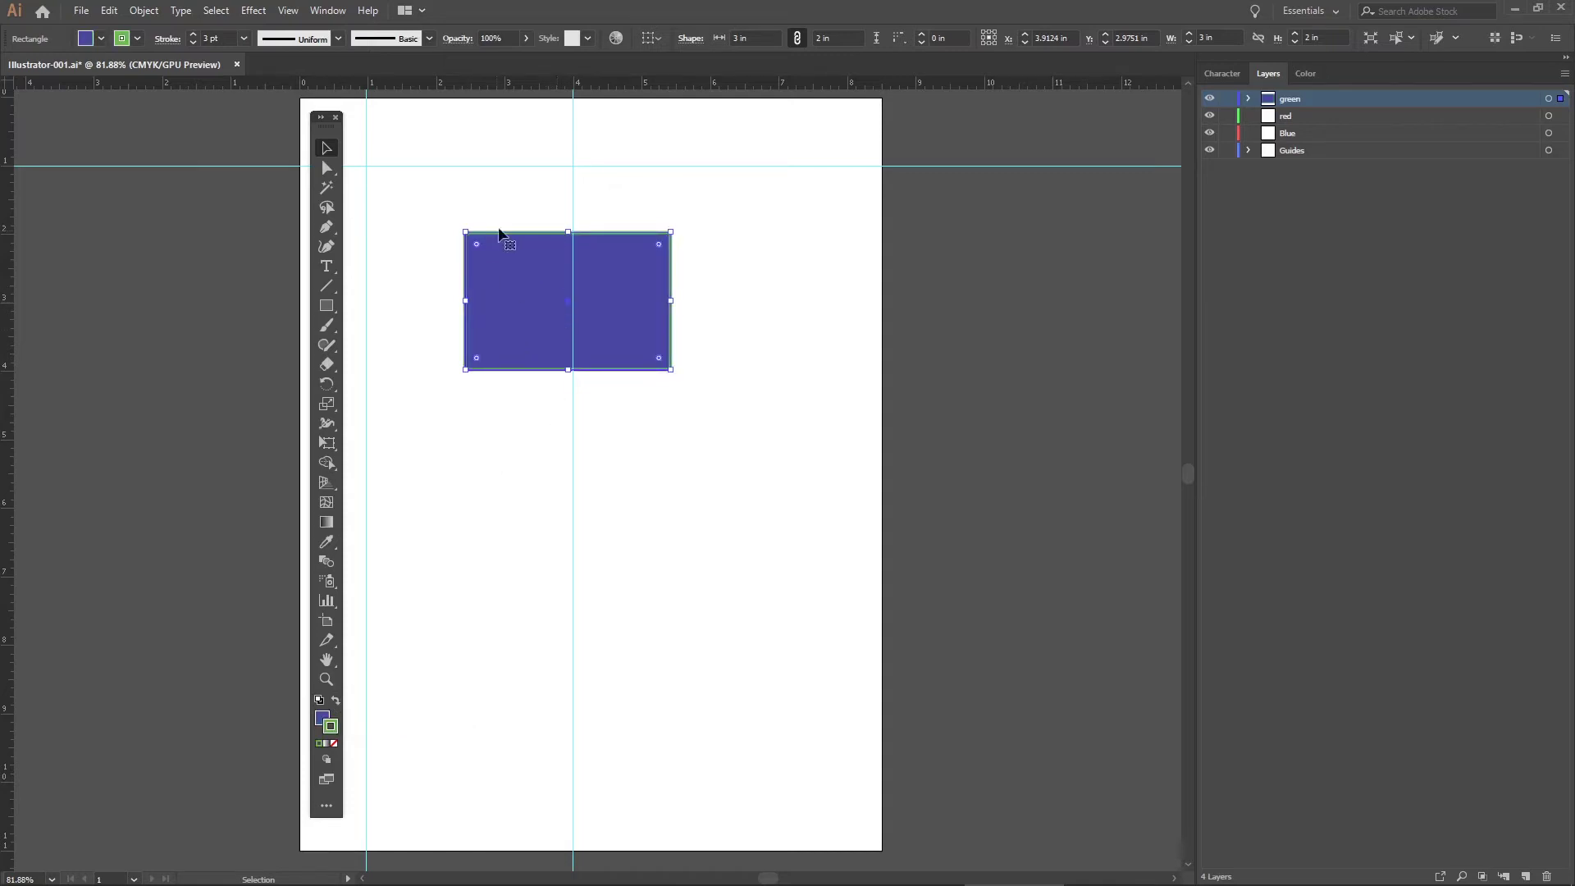
pyautogui.click(472, 415)
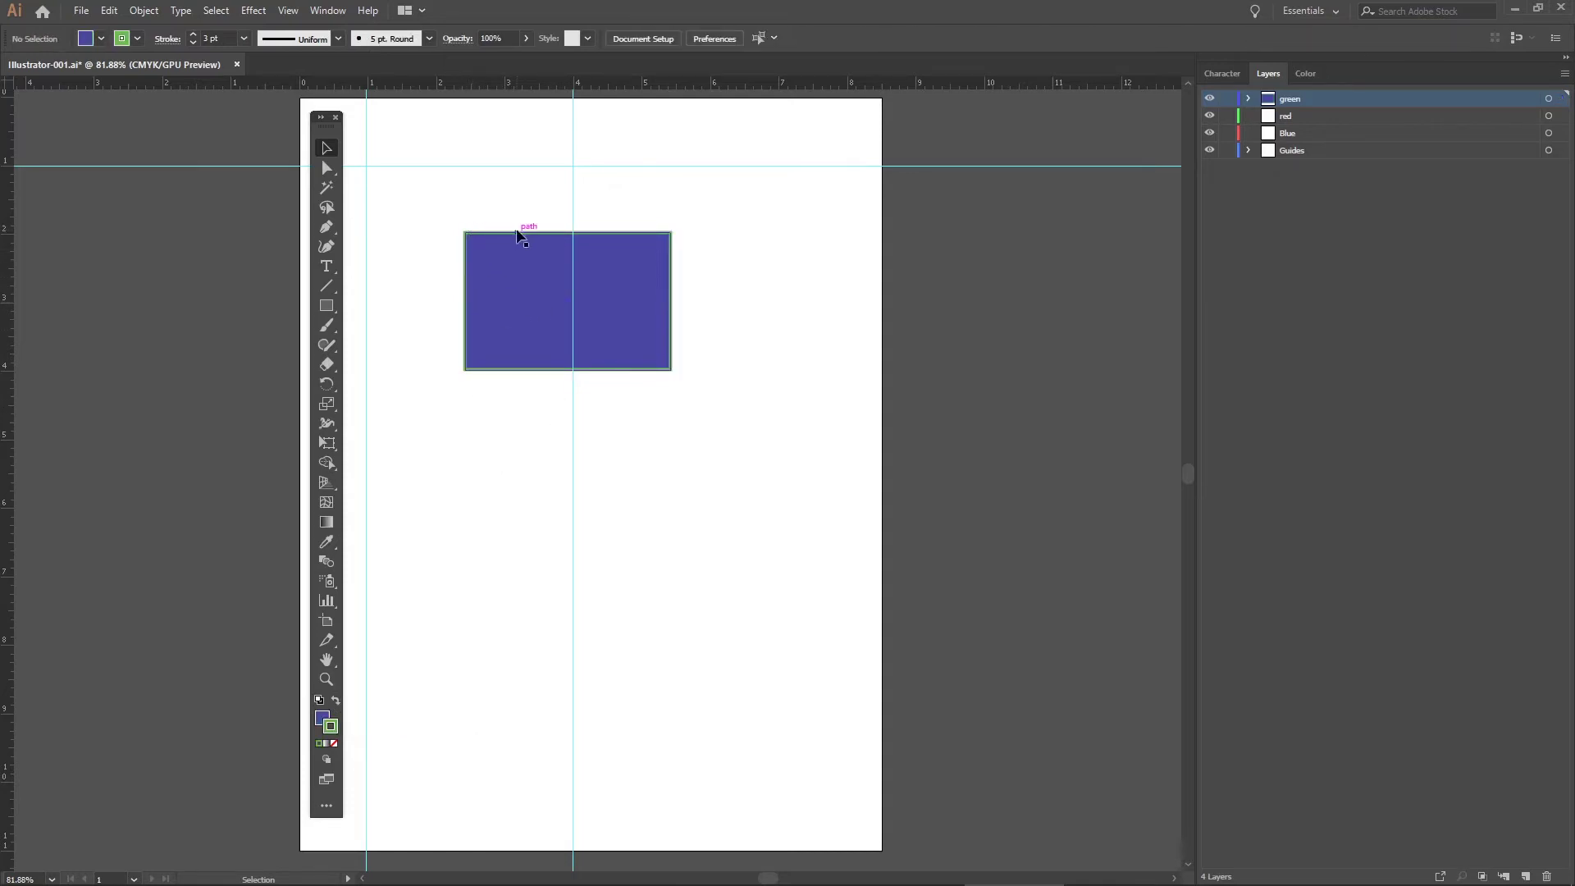
pyautogui.click(326, 724)
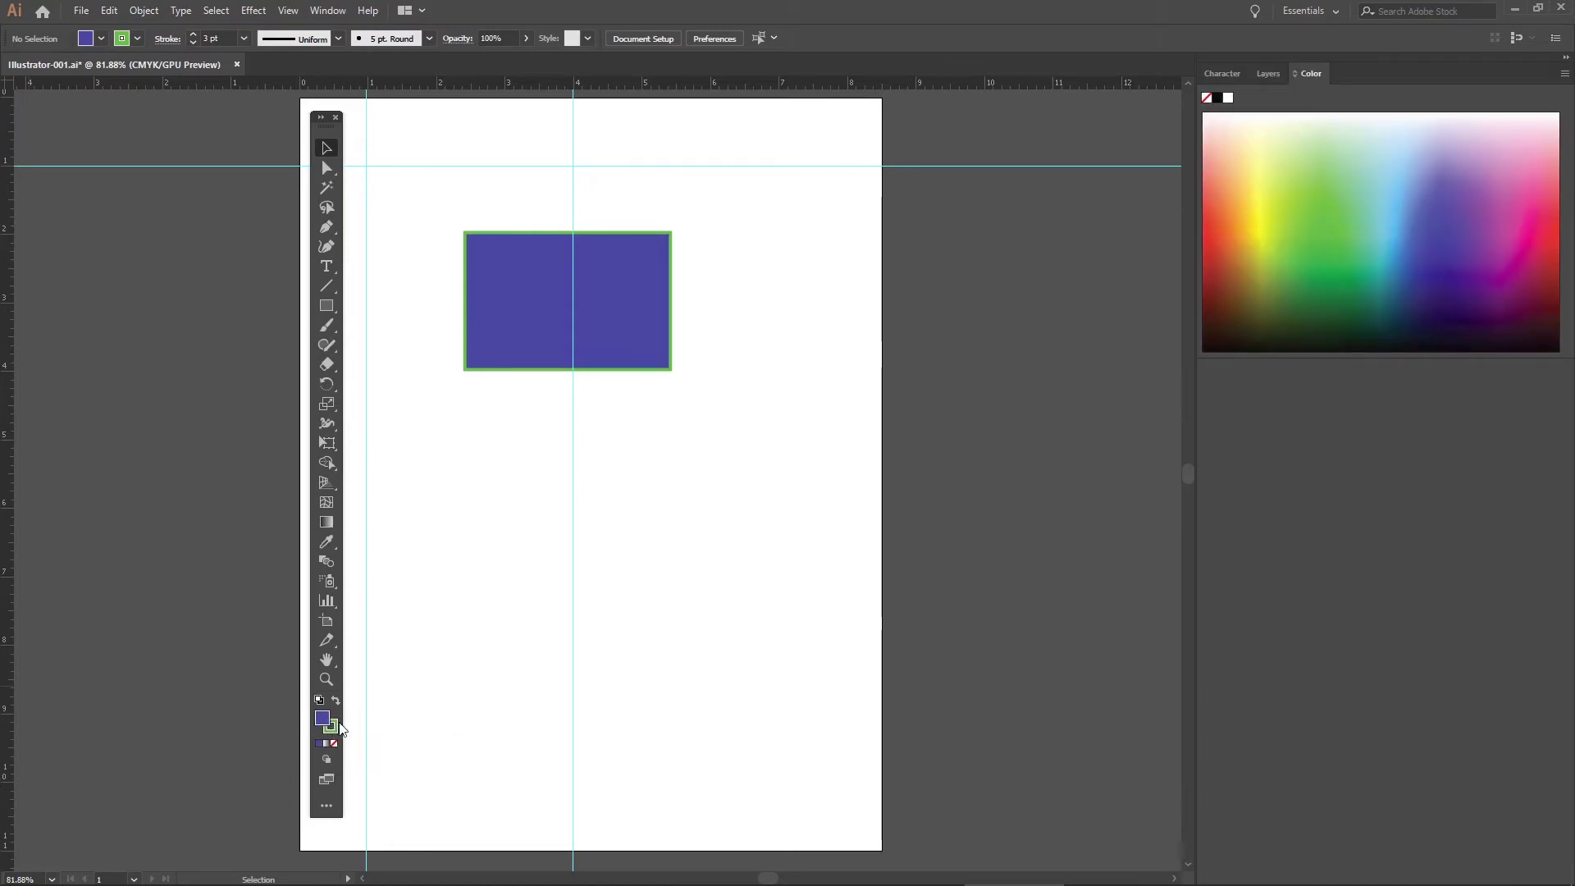
pyautogui.click(338, 727)
pyautogui.click(334, 743)
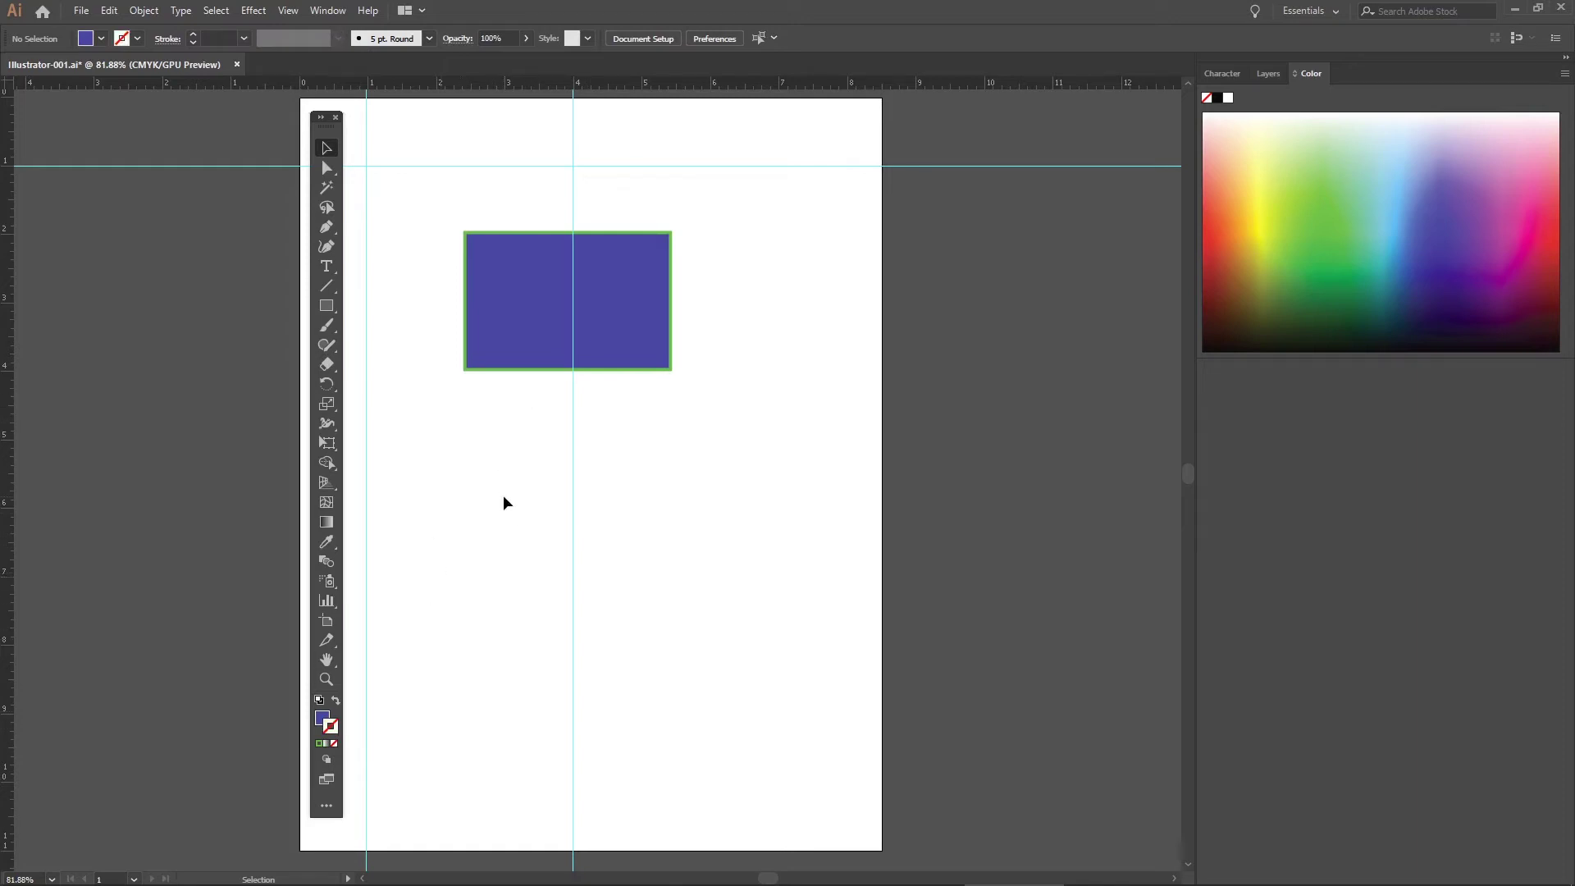
# Step: Move the blue rectangle to about X 2.87 in, Y 8.24 in, remove its stroke, and deselect it
pyautogui.moveTo(543, 303); pyautogui.dragTo(471, 648)
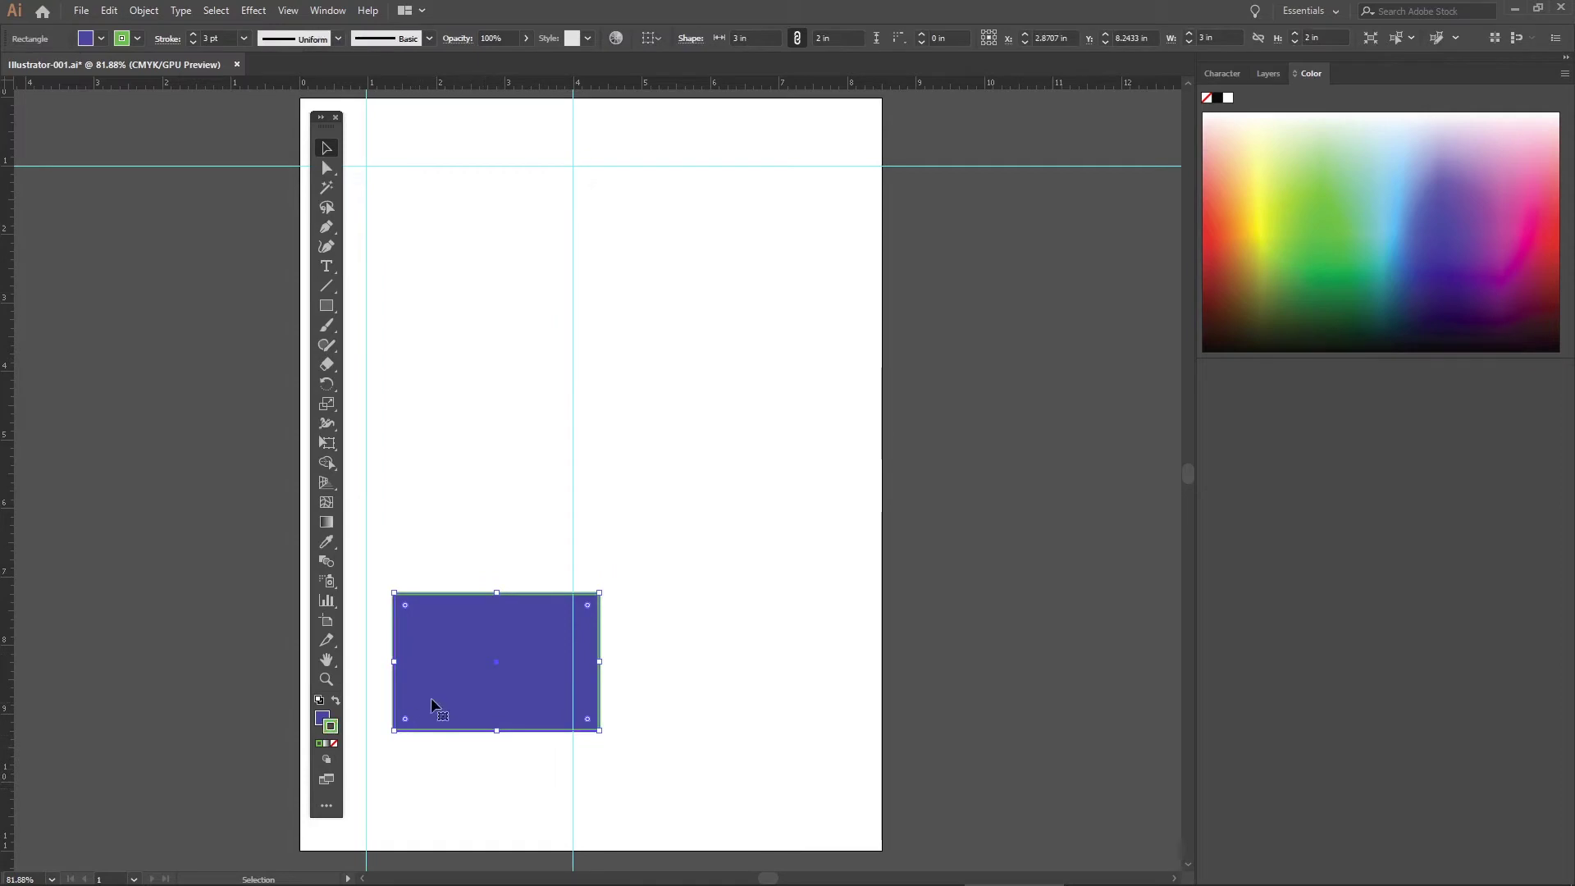
pyautogui.click(446, 558)
pyautogui.click(334, 744)
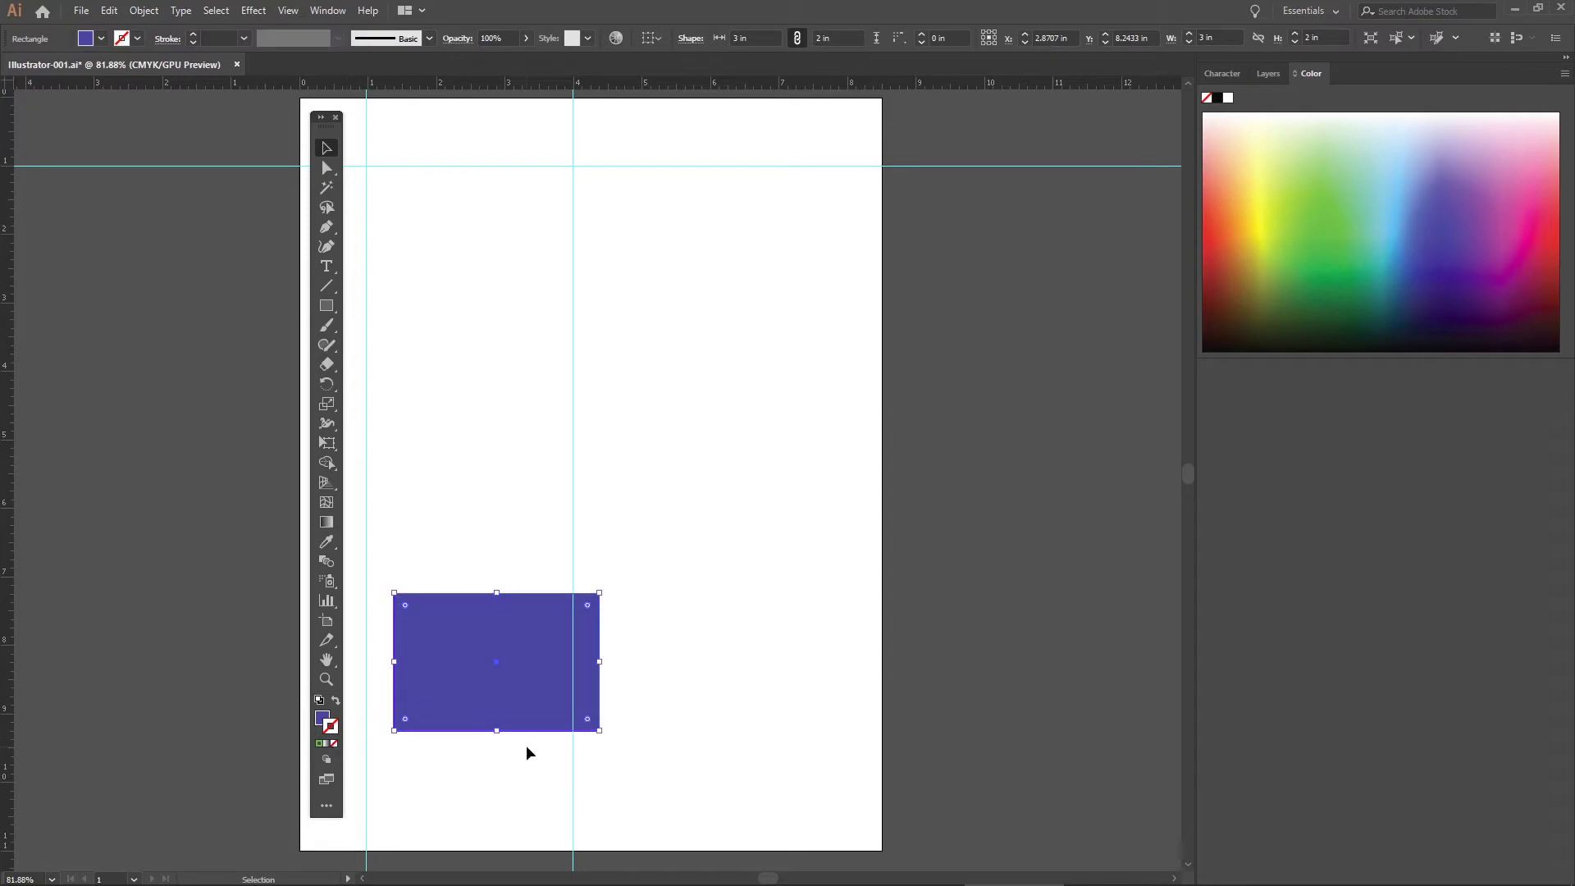
pyautogui.click(661, 664)
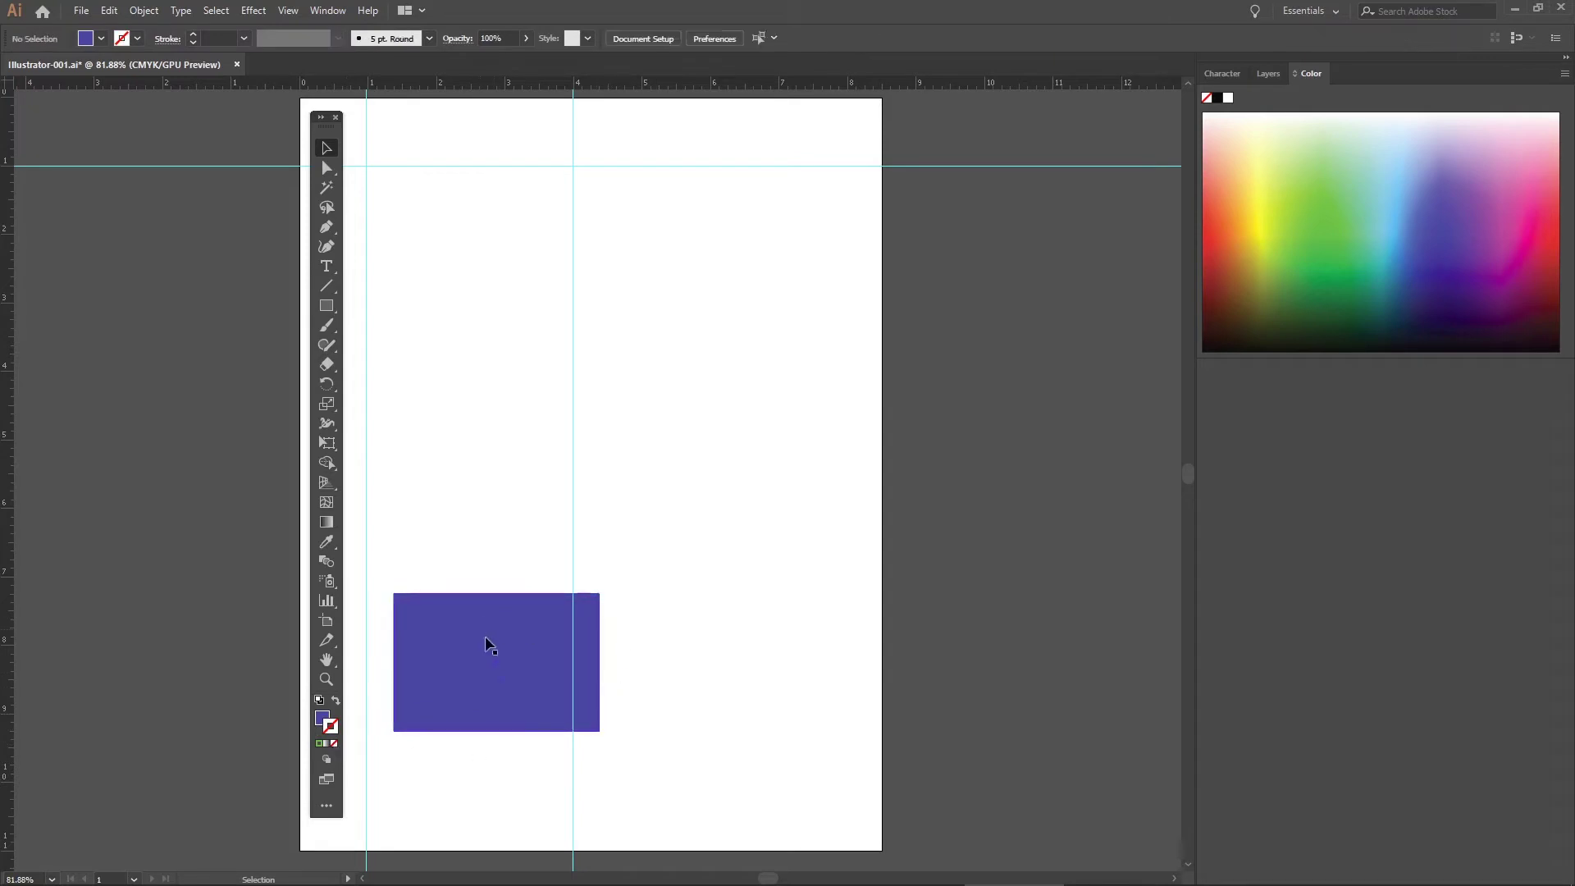
# Step: Swap the rectangle's fill and stroke so it has a blue 1 pt outline and no fill, with nothing left selected
pyautogui.click(337, 701)
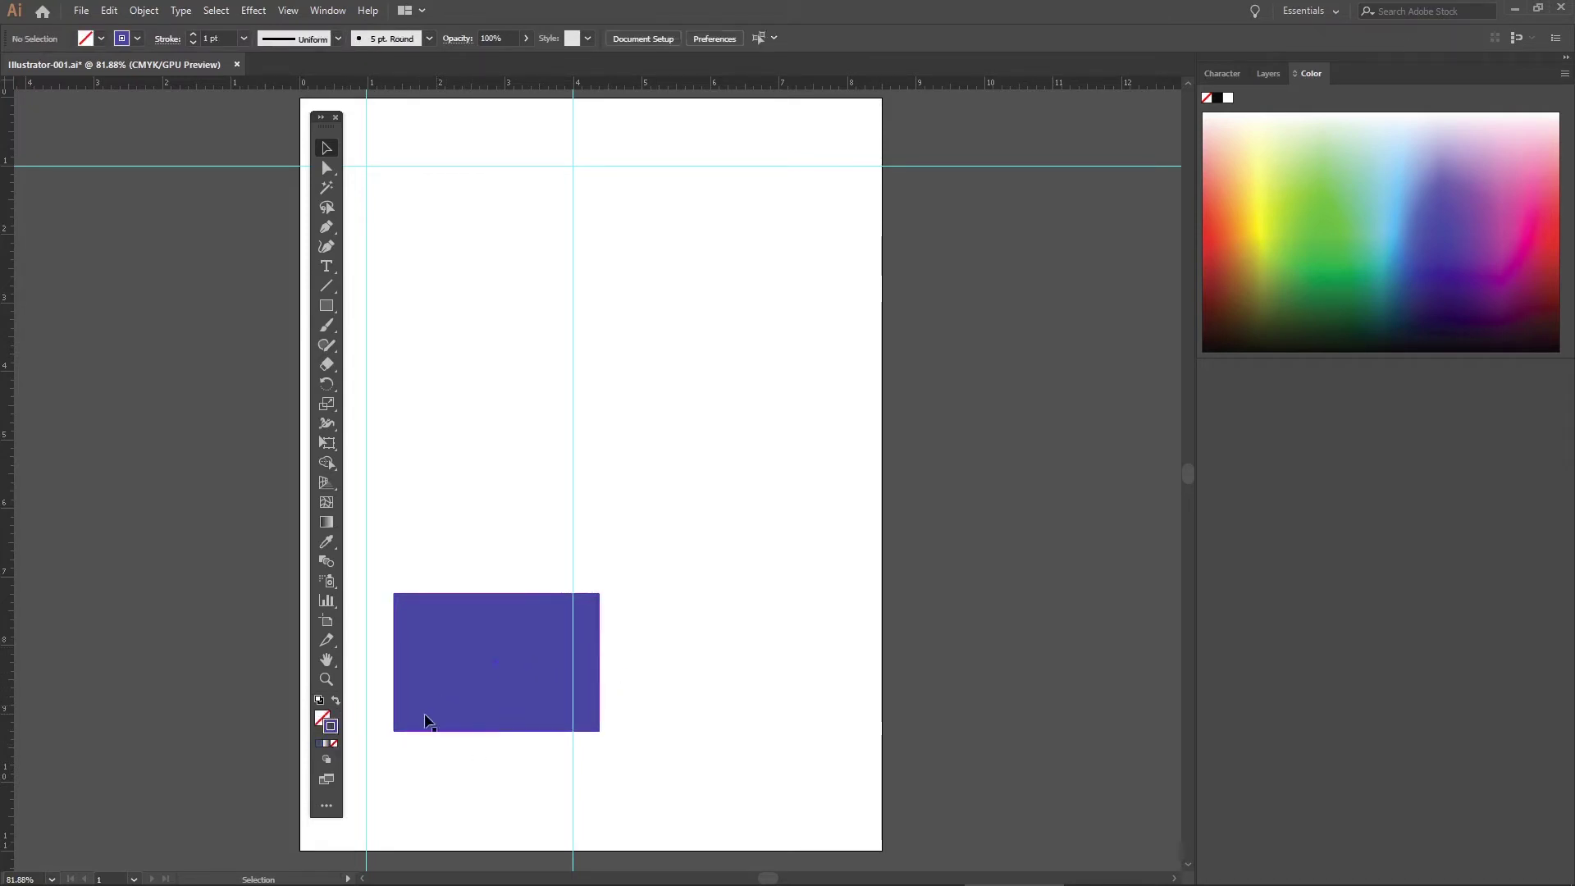
pyautogui.click(441, 638)
pyautogui.click(336, 701)
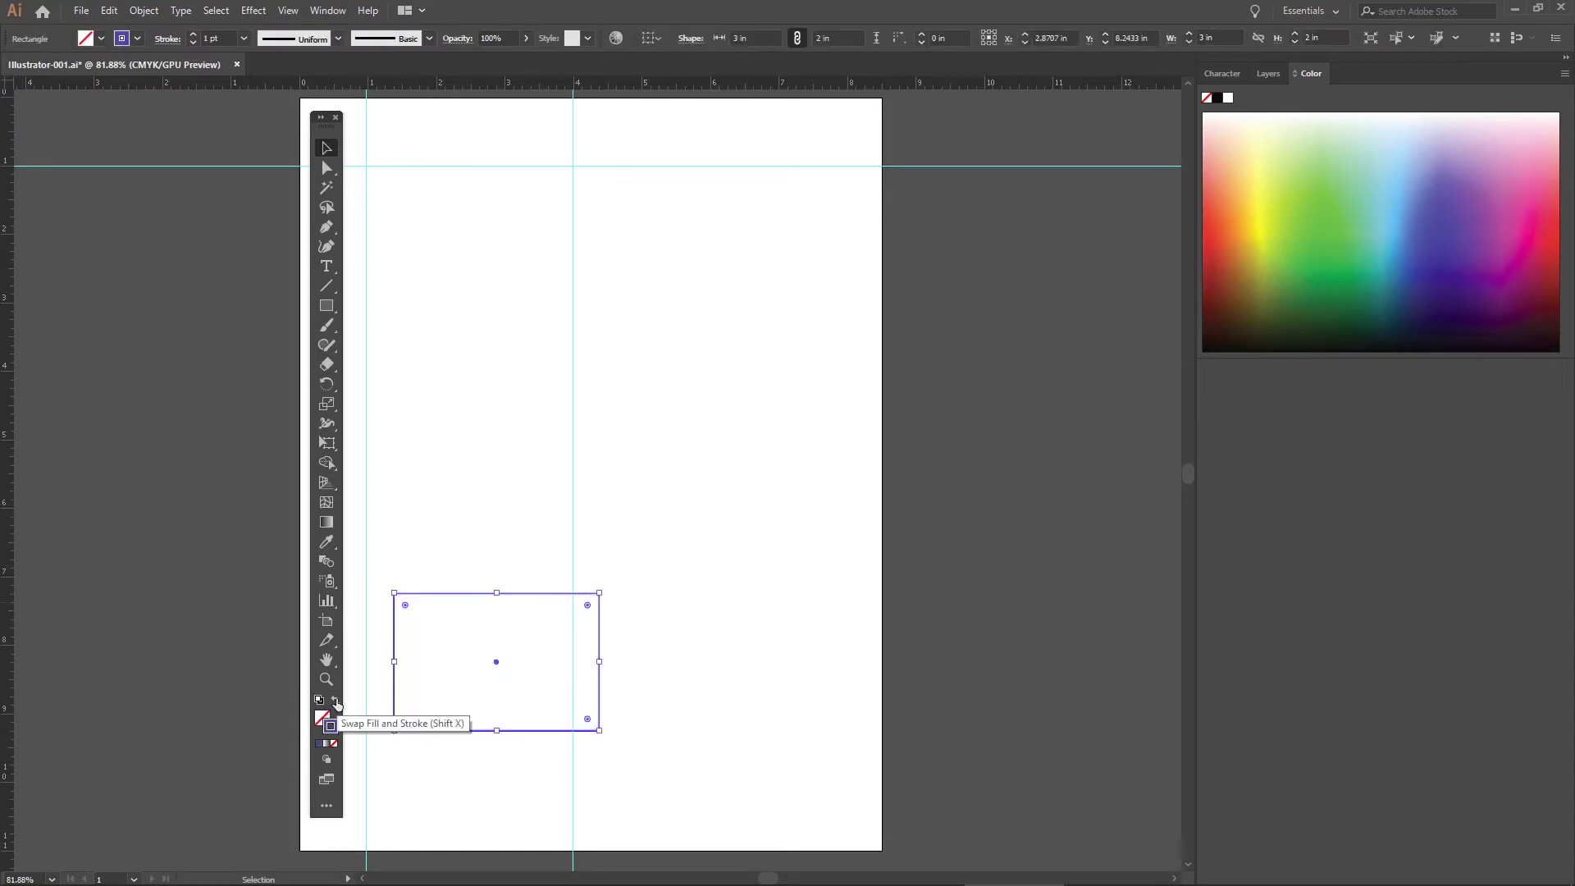
pyautogui.click(435, 617)
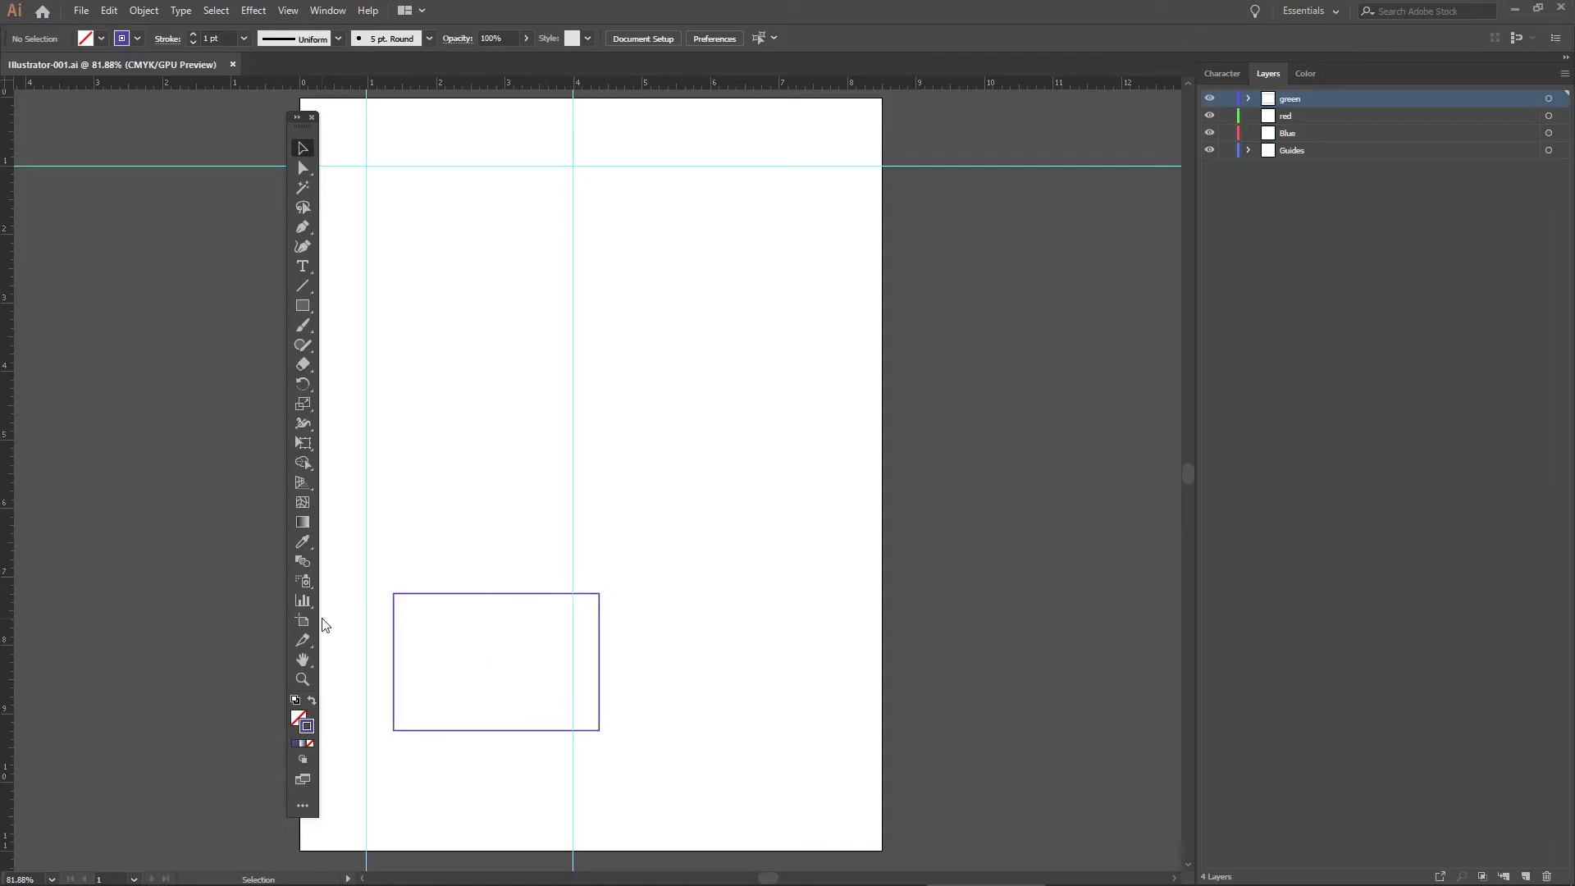
# Step: Swap the rectangle back to a blue fill without stroke and move it up to about X 2.87 in, Y 1.84 in
pyautogui.click(312, 702)
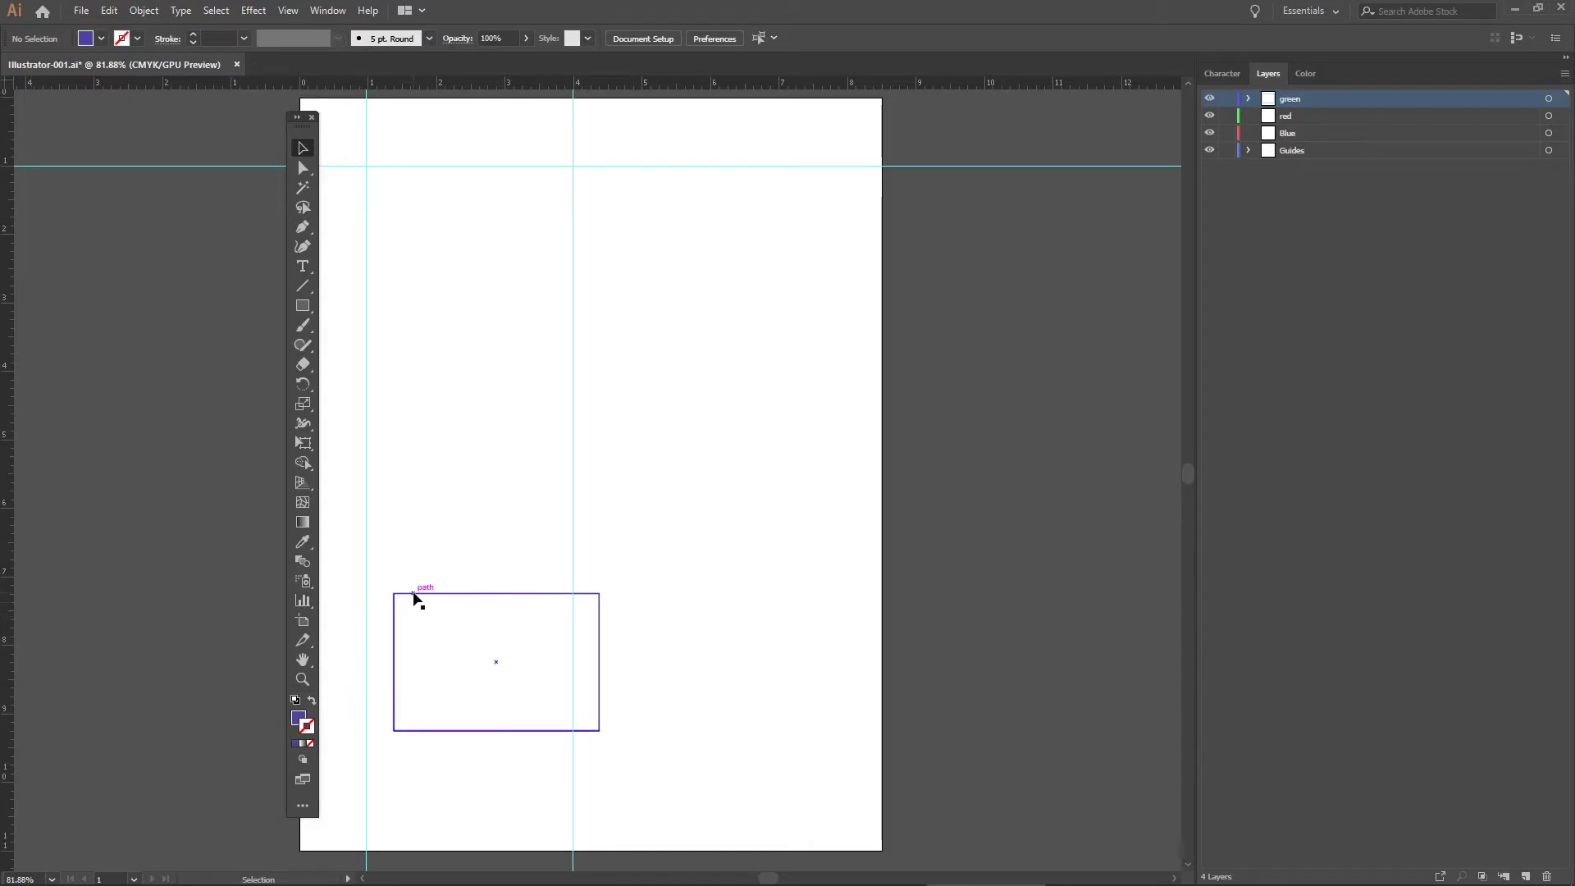
pyautogui.click(312, 701)
pyautogui.moveTo(531, 610)
pyautogui.mouseDown()
pyautogui.moveTo(488, 154)
pyautogui.moveTo(528, 175)
pyautogui.mouseUp()
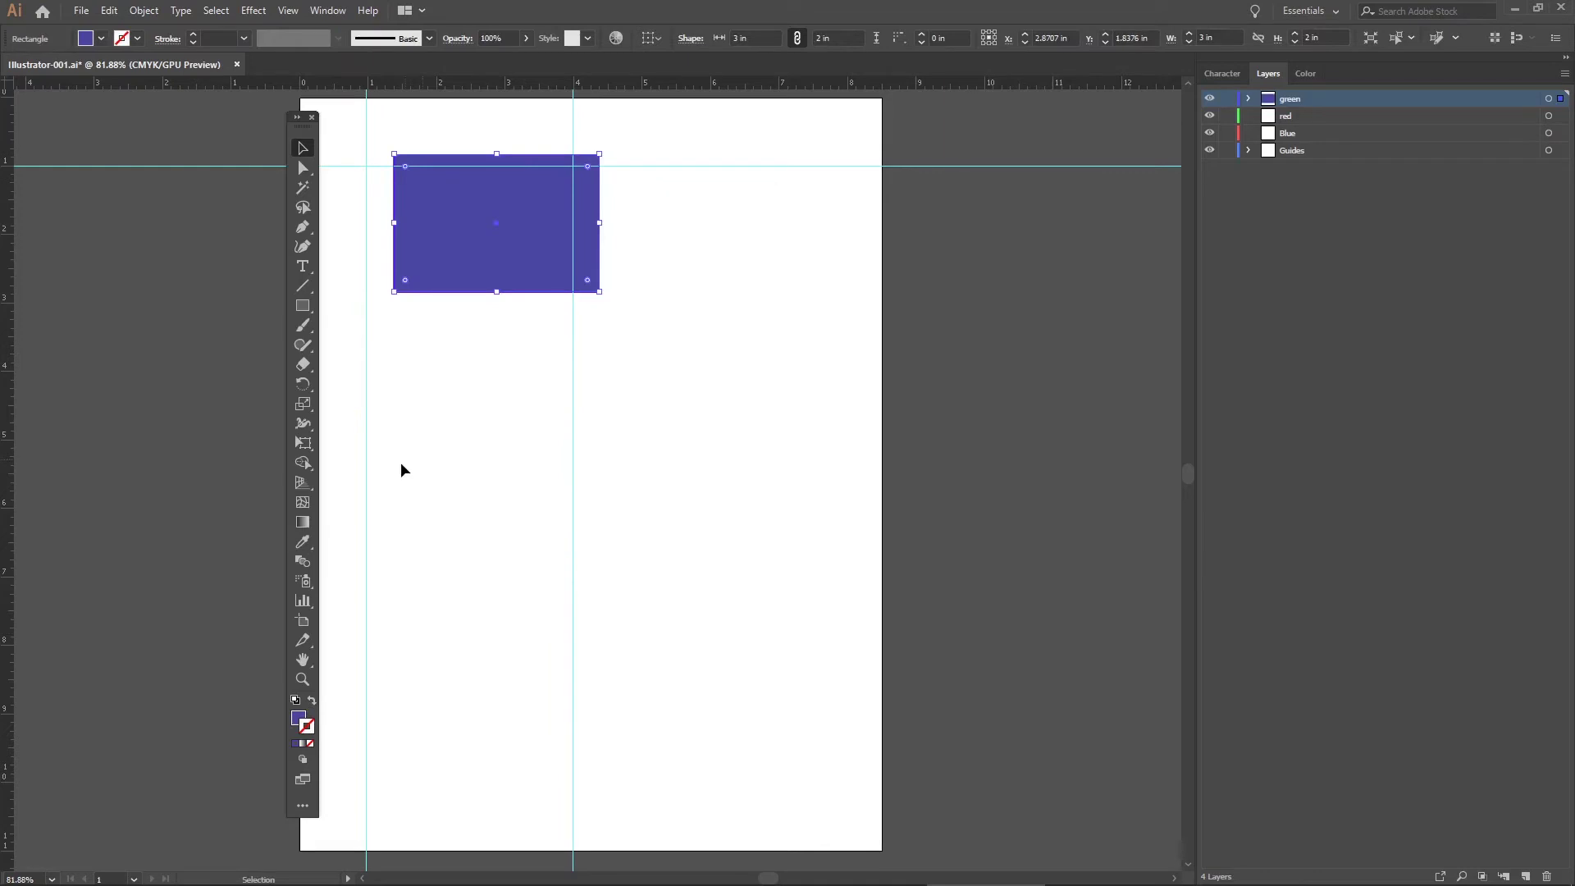
# Step: Draw a circle about 4.17 in across below the rectangle with the Ellipse tool
pyautogui.click(302, 306)
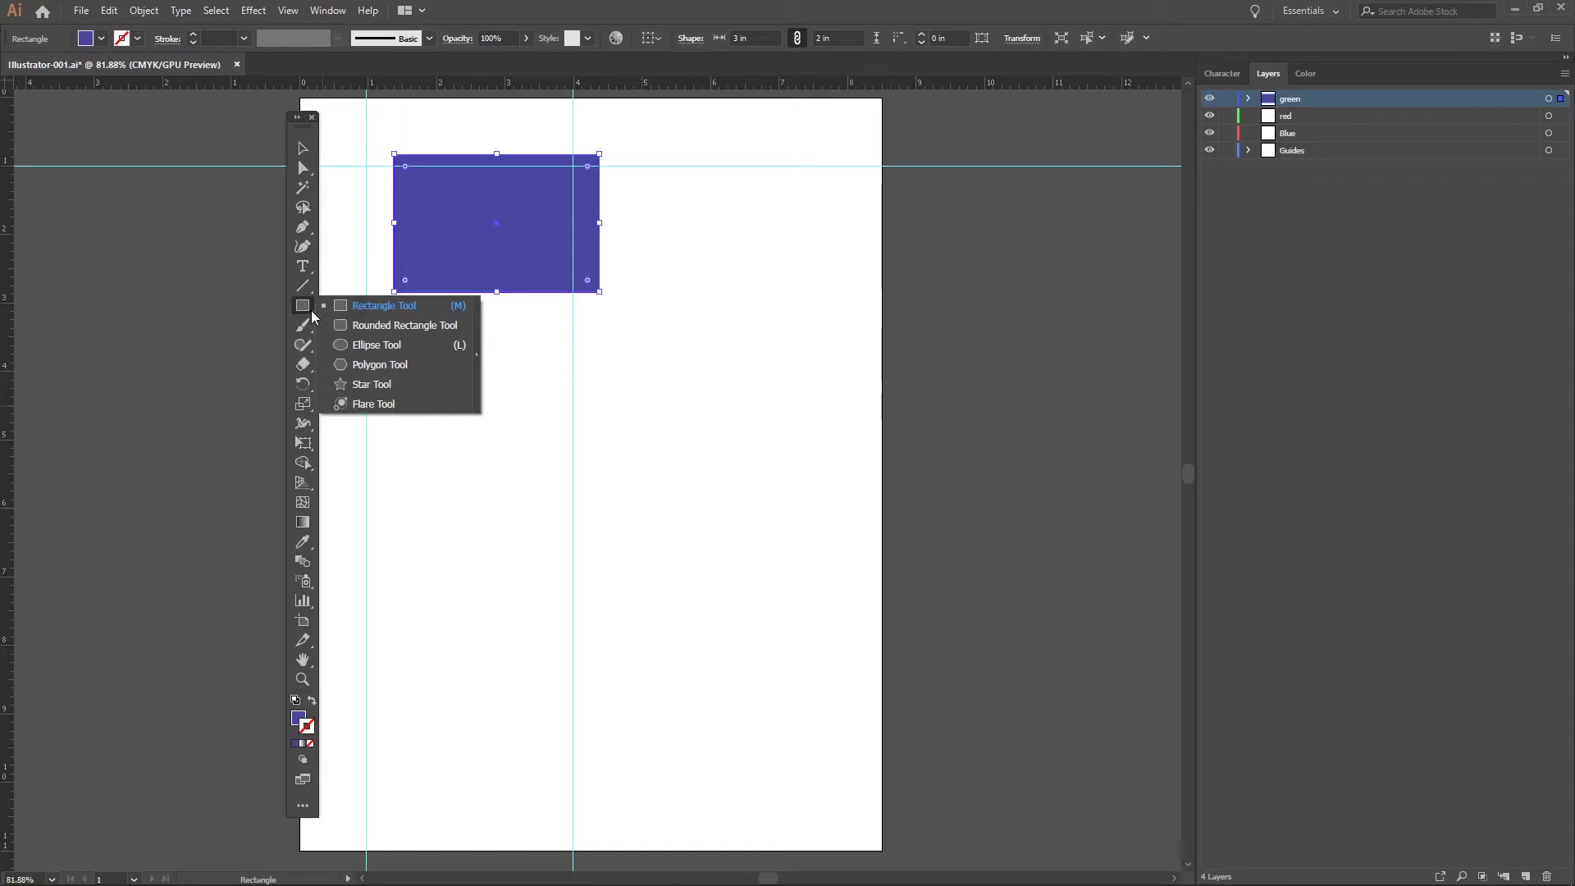
pyautogui.click(369, 345)
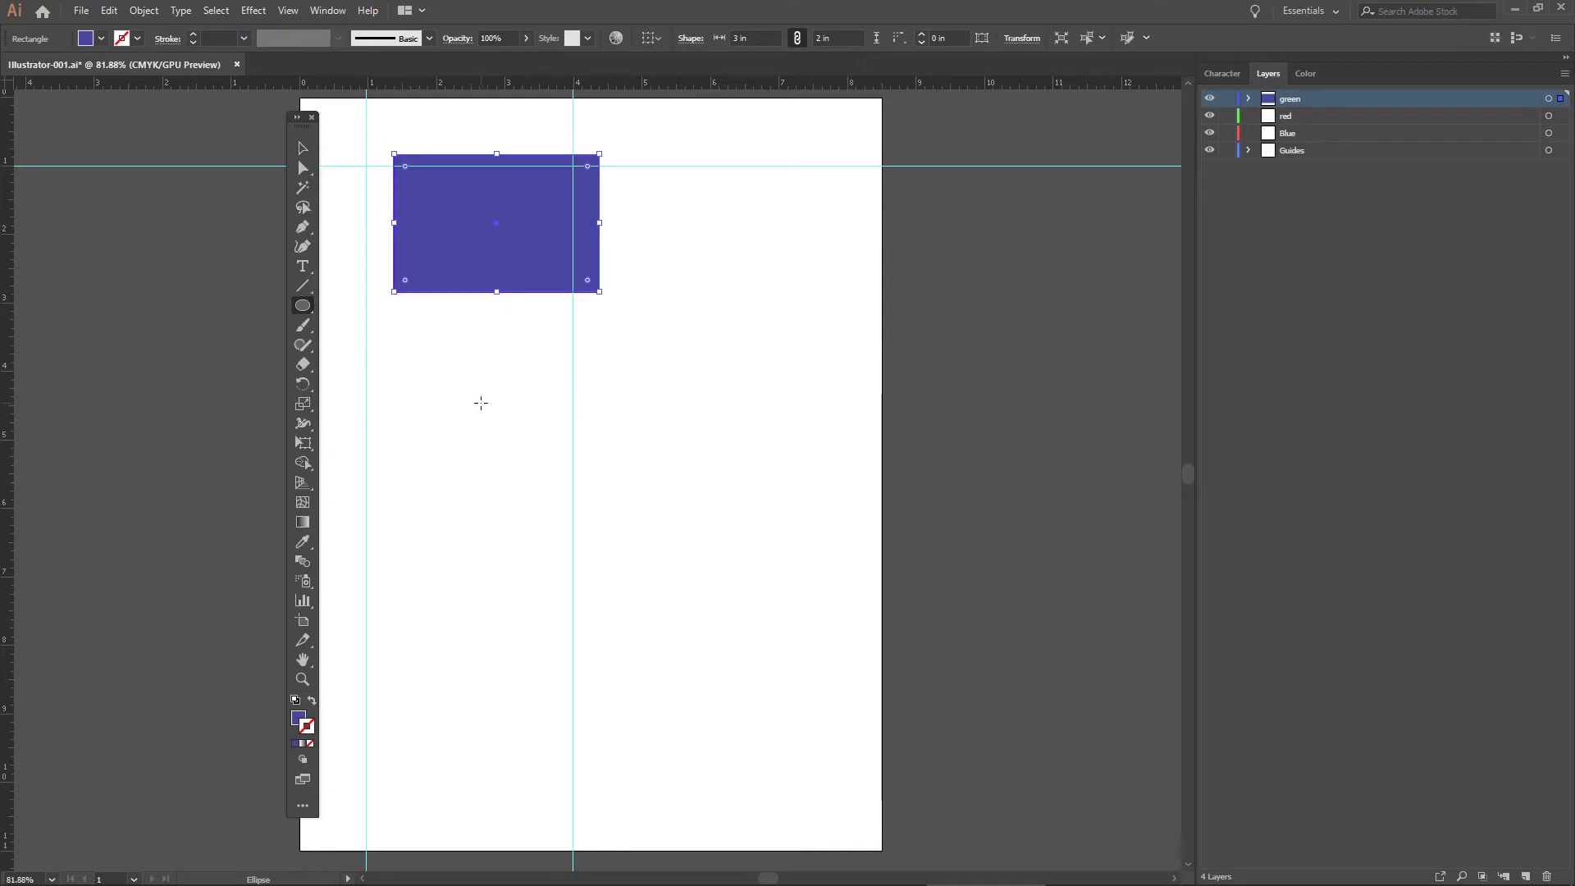
pyautogui.moveTo(470, 384); pyautogui.dragTo(755, 525)
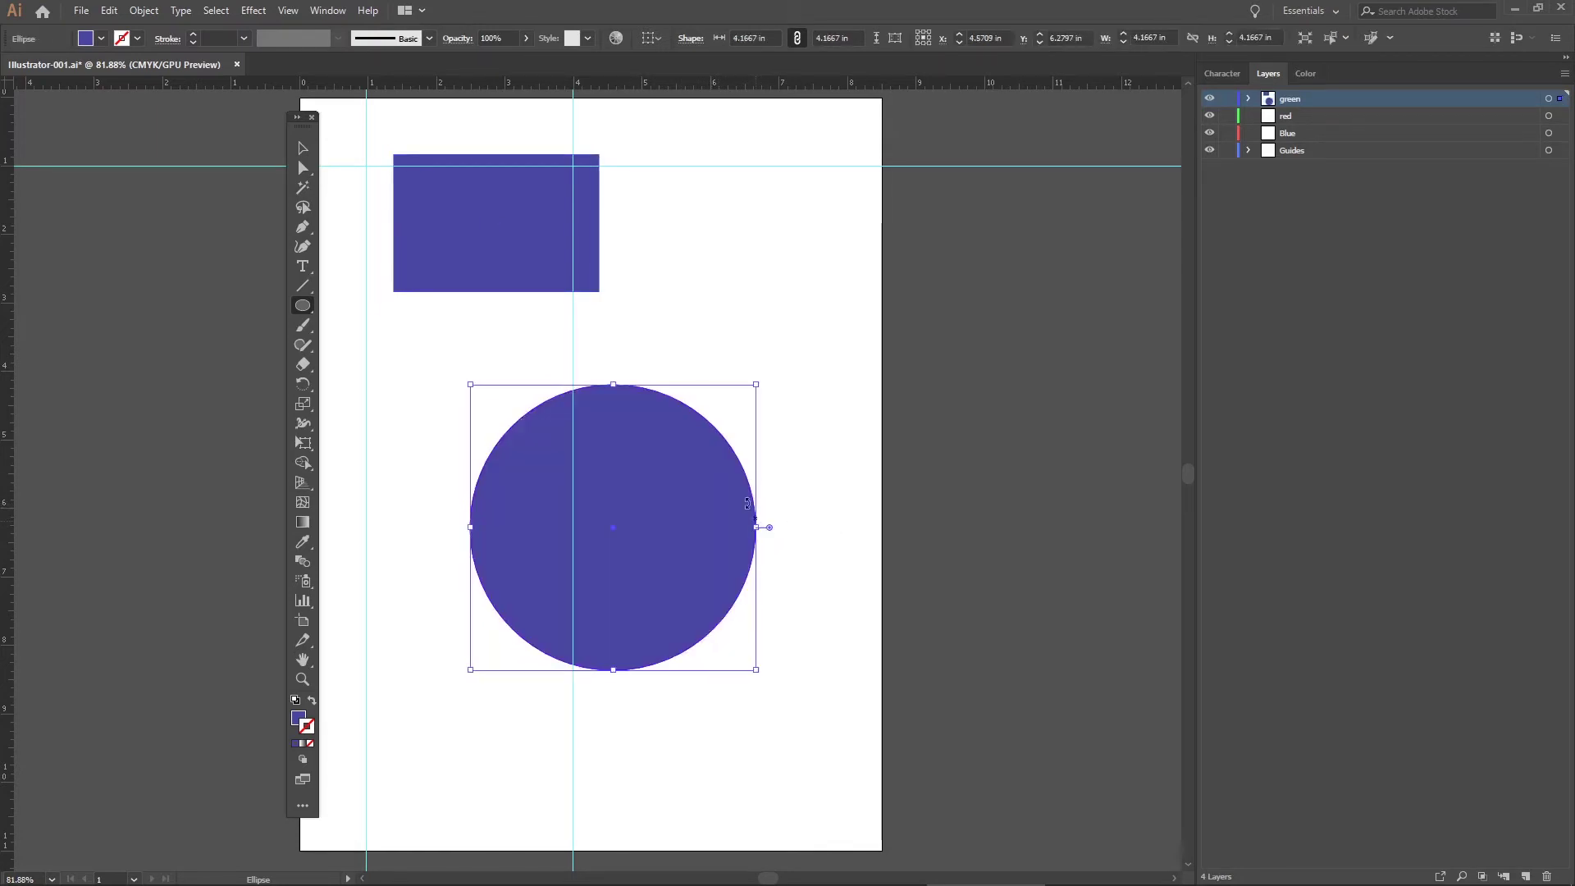
# Step: Change the circle's fill to bright red in the Color Picker
pyautogui.click(301, 719)
pyautogui.doubleClick(300, 719)
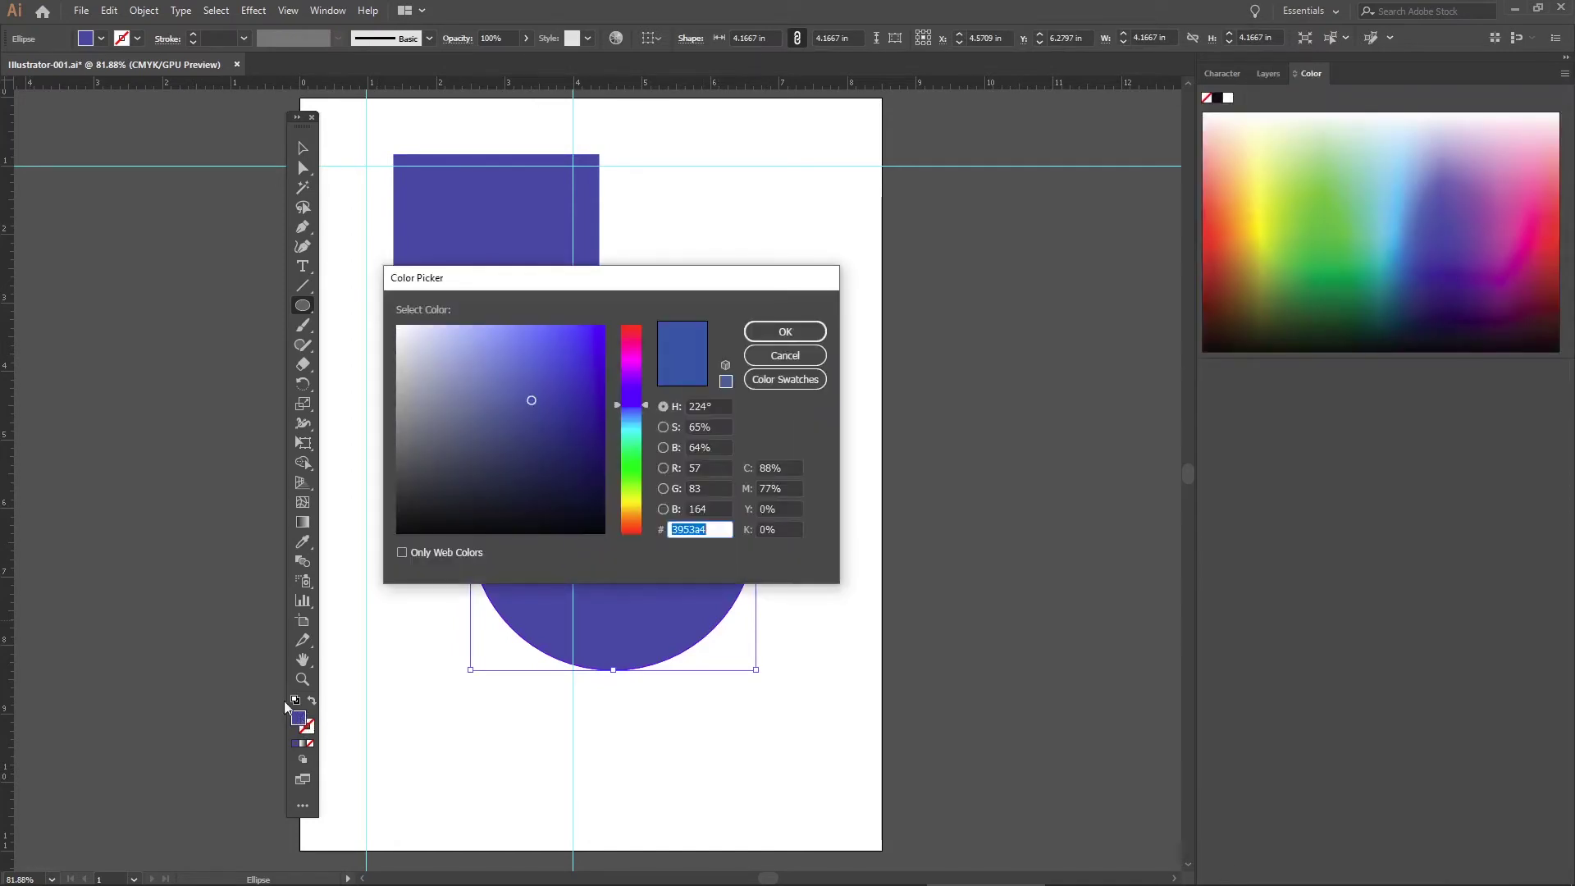
pyautogui.moveTo(636, 376)
pyautogui.mouseDown()
pyautogui.moveTo(625, 314)
pyautogui.moveTo(643, 283)
pyautogui.mouseUp()
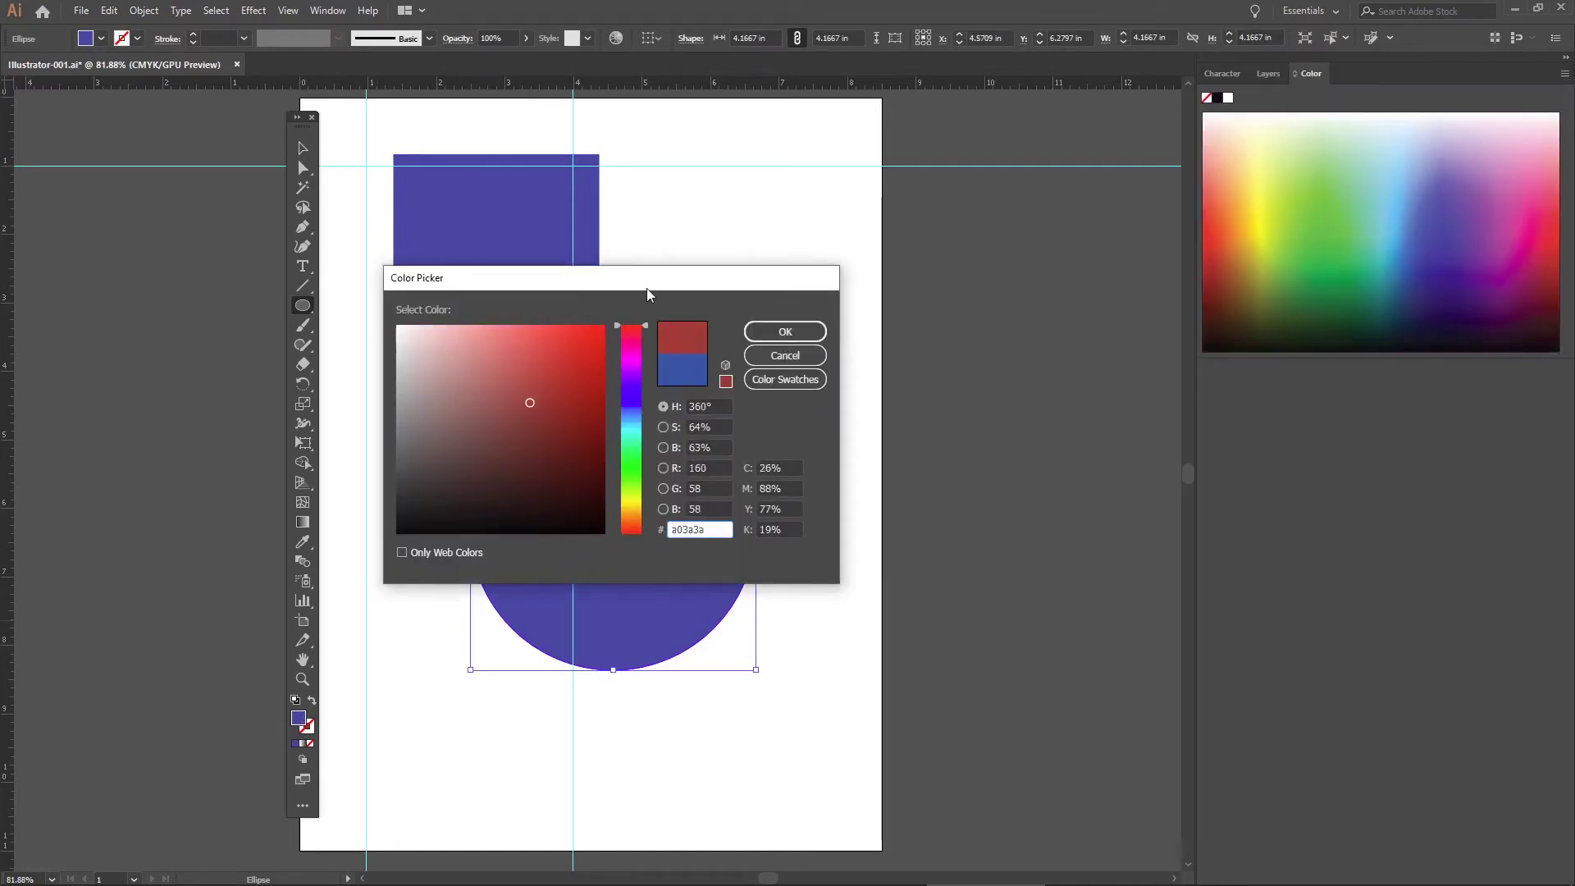
pyautogui.moveTo(602, 331); pyautogui.dragTo(613, 320)
pyautogui.click(763, 332)
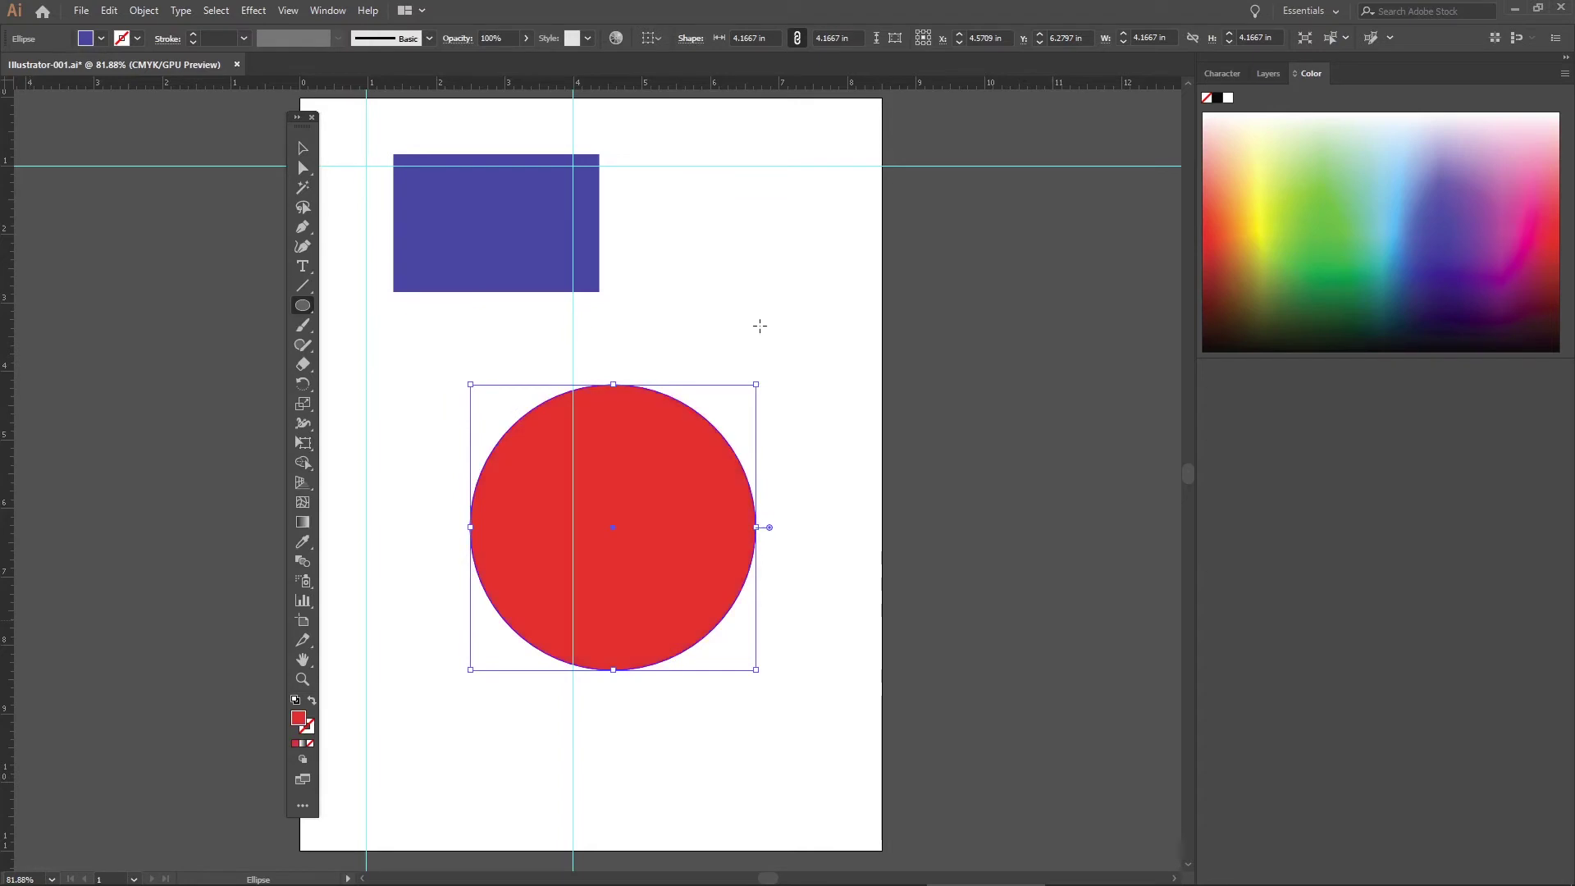
# Step: Move the red circle slightly up with the Selection tool and scale it proportionally down to about 2.44 in across
pyautogui.click(304, 148)
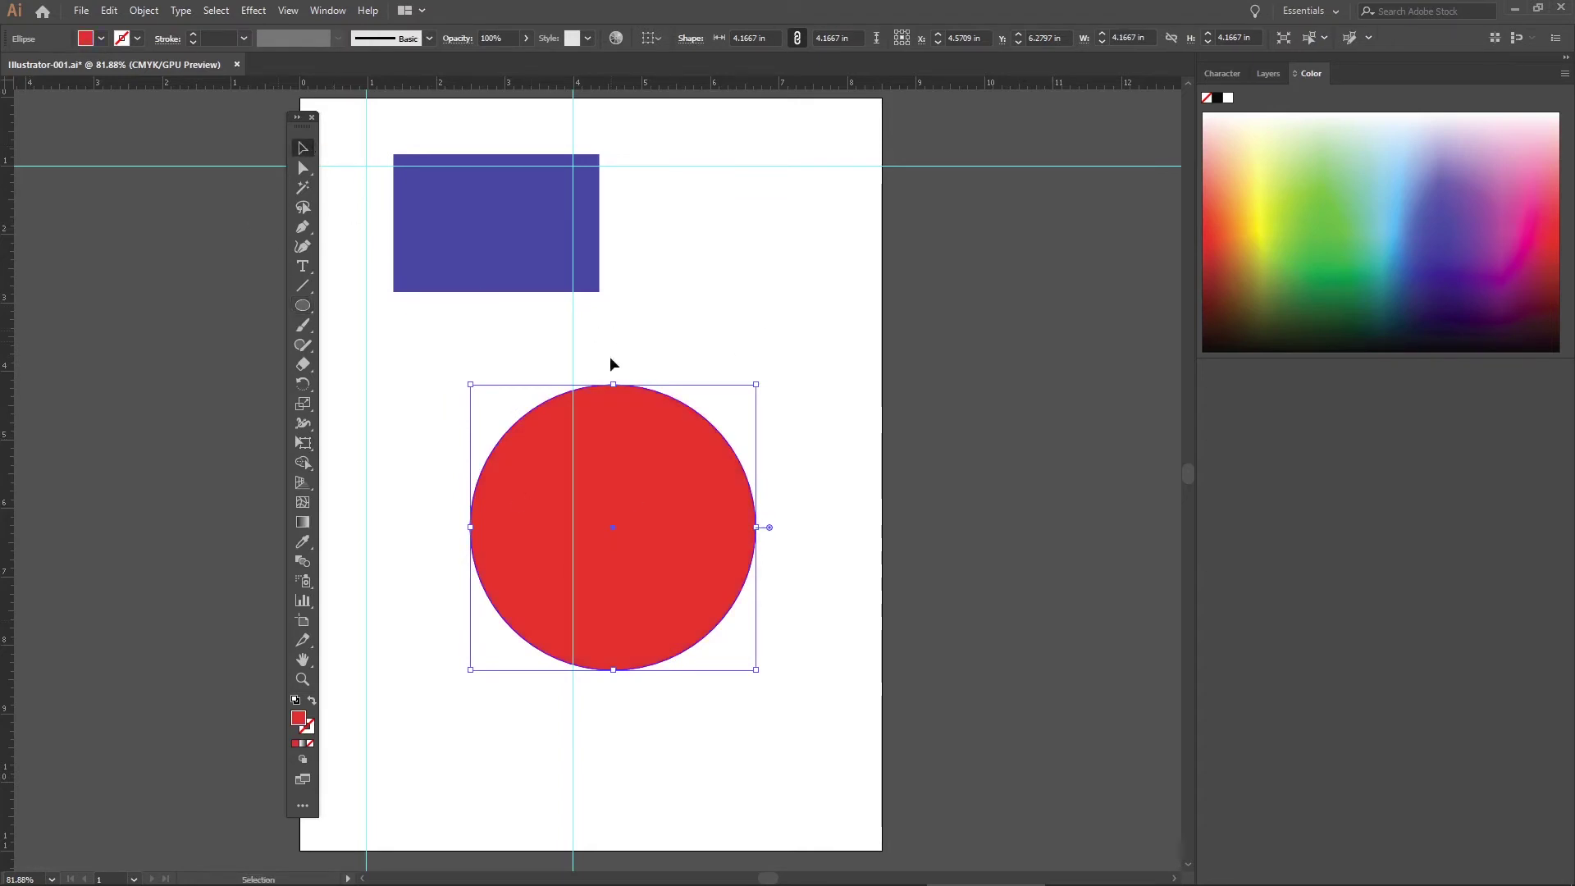
pyautogui.moveTo(632, 456); pyautogui.dragTo(691, 404)
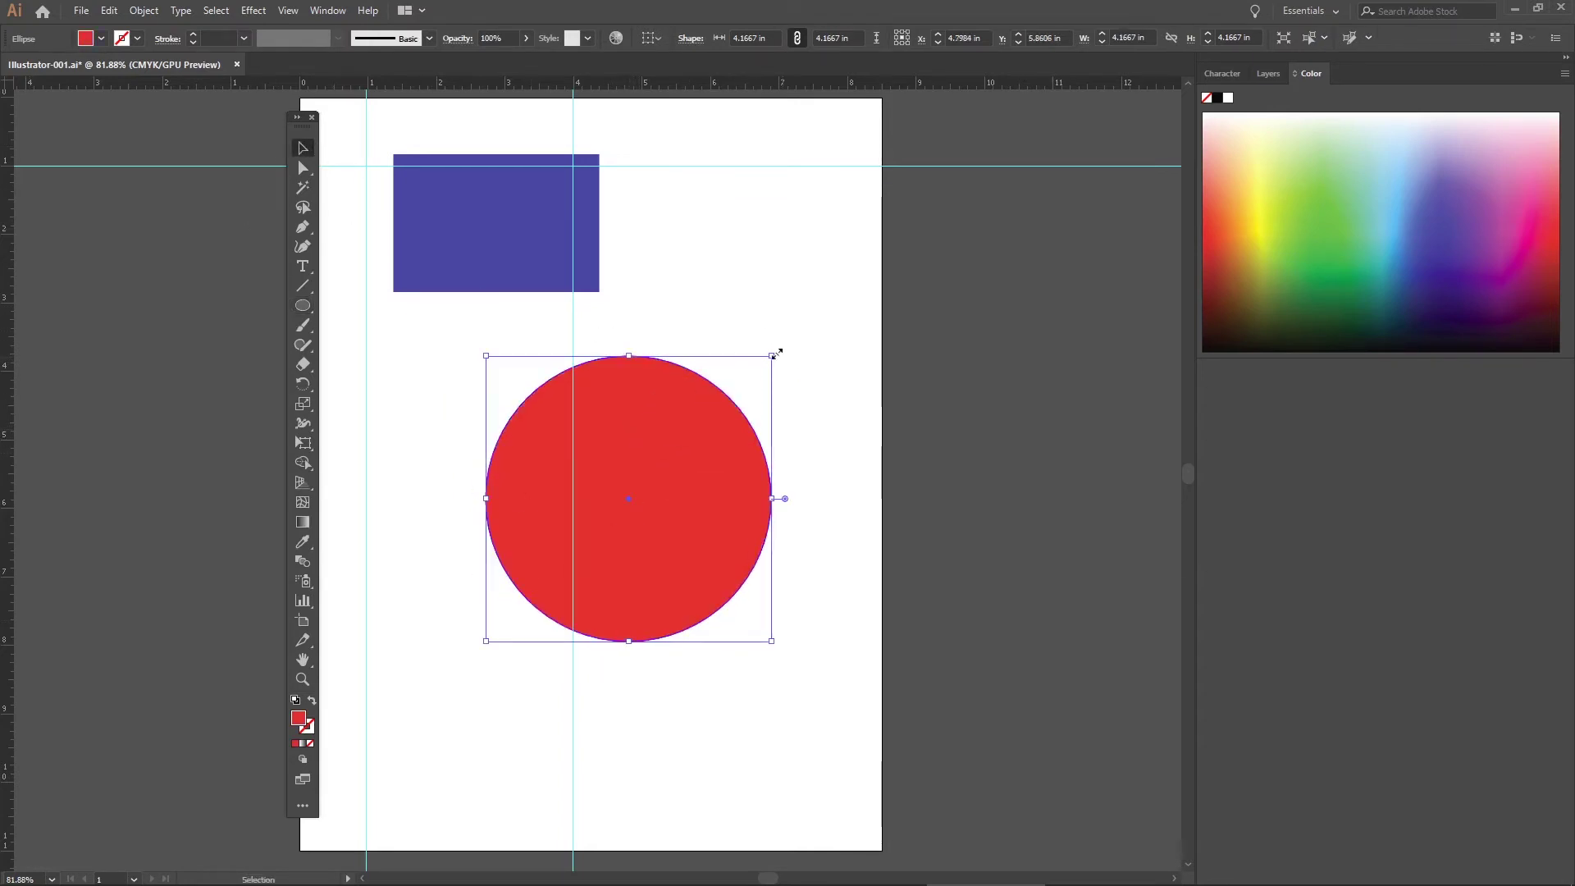
pyautogui.moveTo(302, 125); pyautogui.dragTo(341, 153)
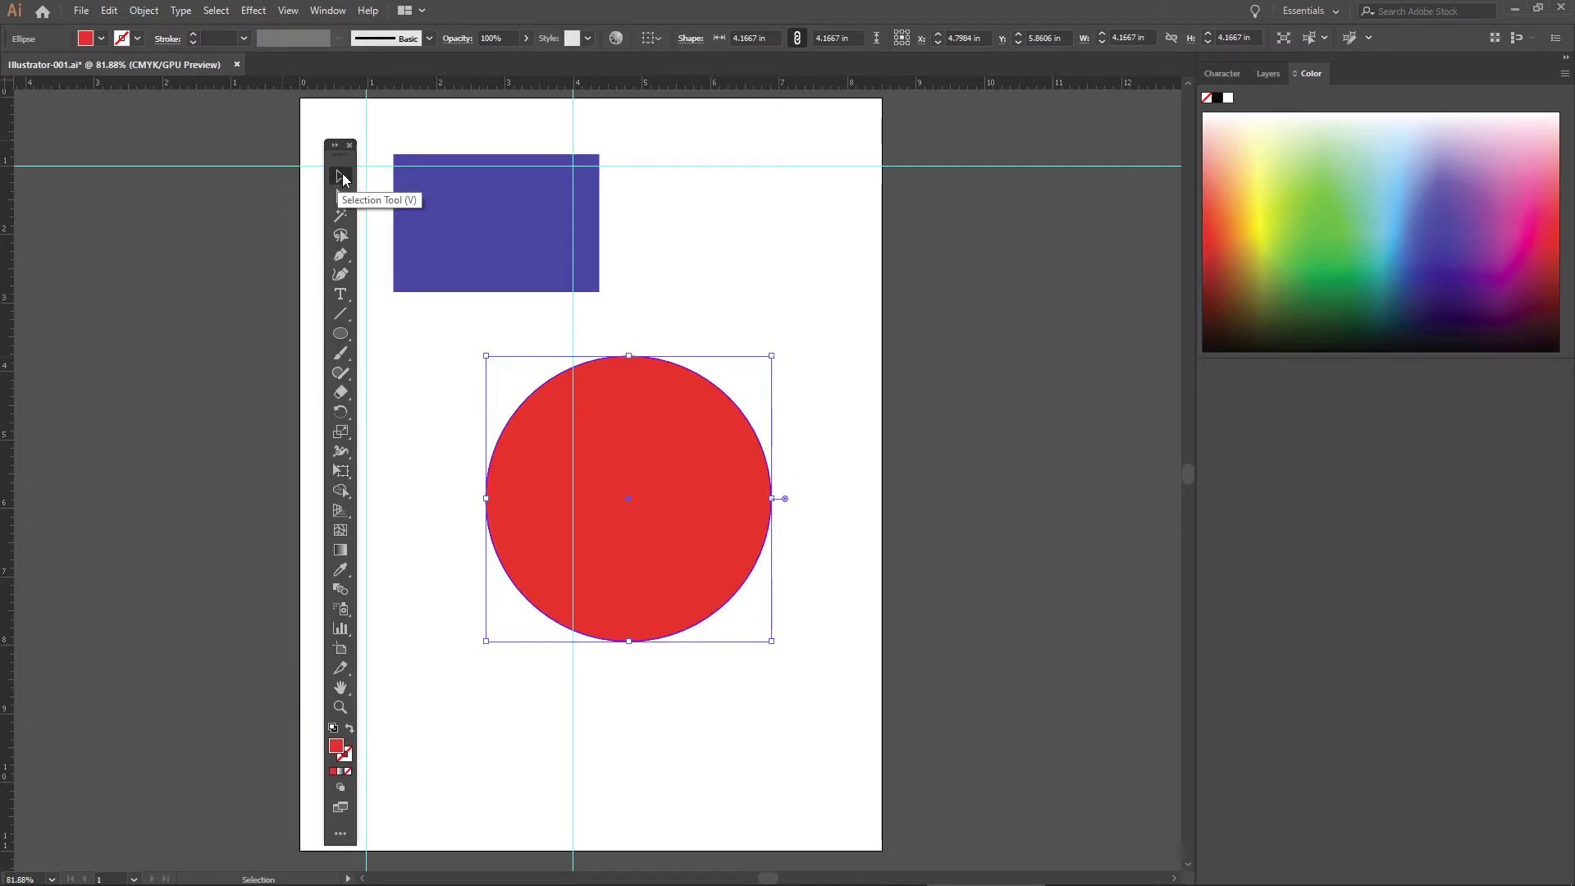
pyautogui.moveTo(773, 354); pyautogui.dragTo(748, 474)
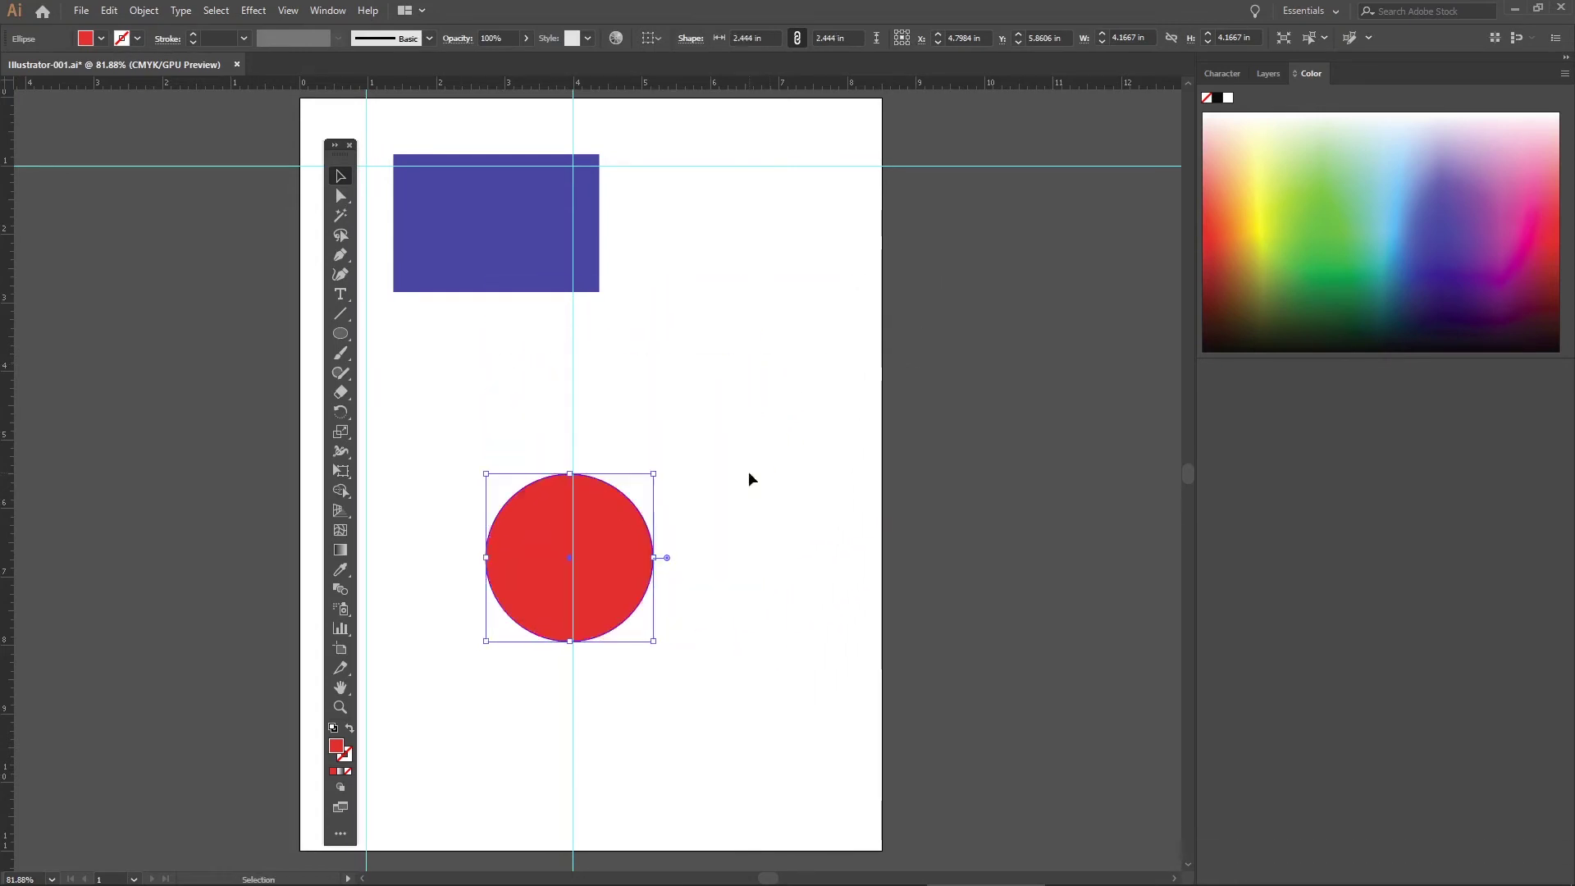
# Step: Give the red circle a green stroke color using the Color Picker
pyautogui.doubleClick(351, 760)
pyautogui.click(632, 471)
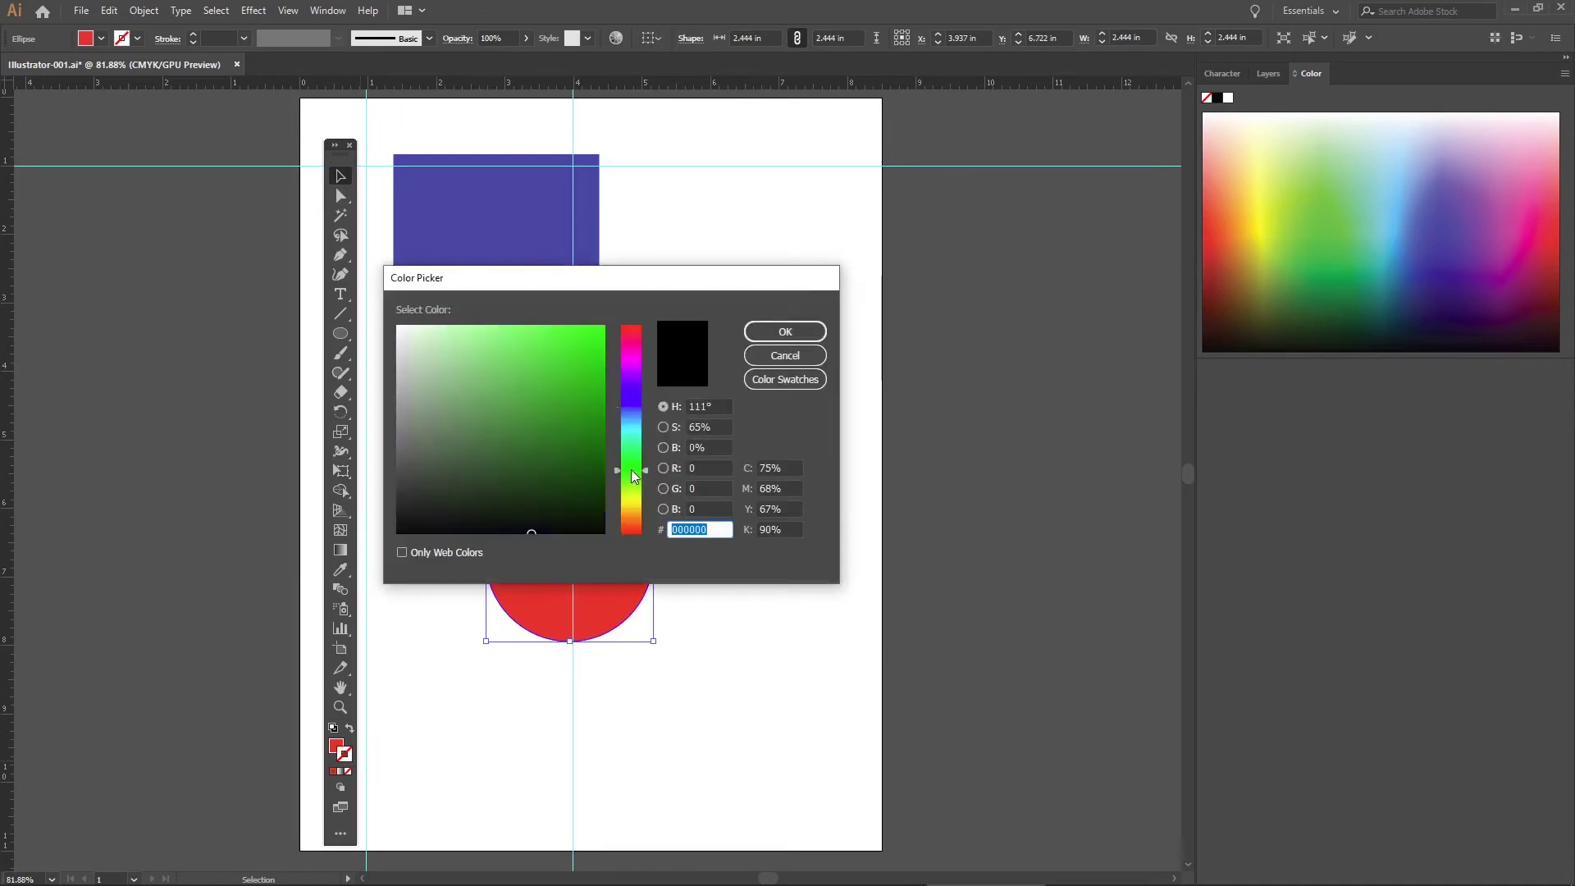
pyautogui.click(571, 394)
pyautogui.click(758, 333)
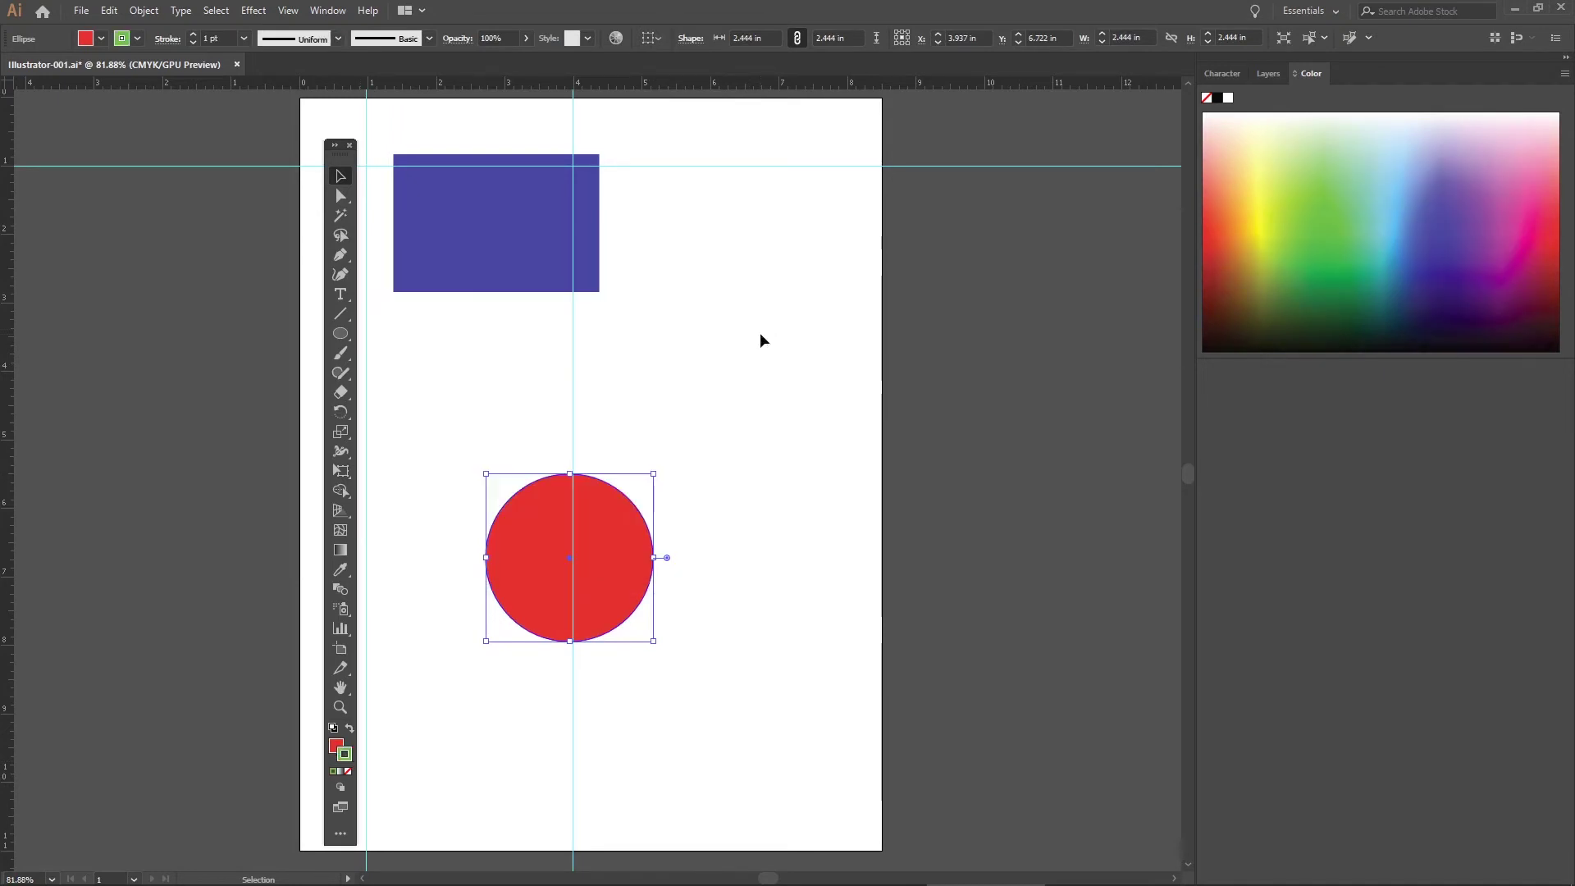
# Step: Raise the circle's stroke weight to 9 pt and move it over the rectangle's lower corner, about X 4.25 in, Y 2.76 in
pyautogui.click(193, 35)
pyautogui.click(193, 35)
pyautogui.click(193, 35)
pyautogui.click(193, 35)
pyautogui.click(194, 36)
pyautogui.click(194, 35)
pyautogui.click(193, 35)
pyautogui.click(193, 35)
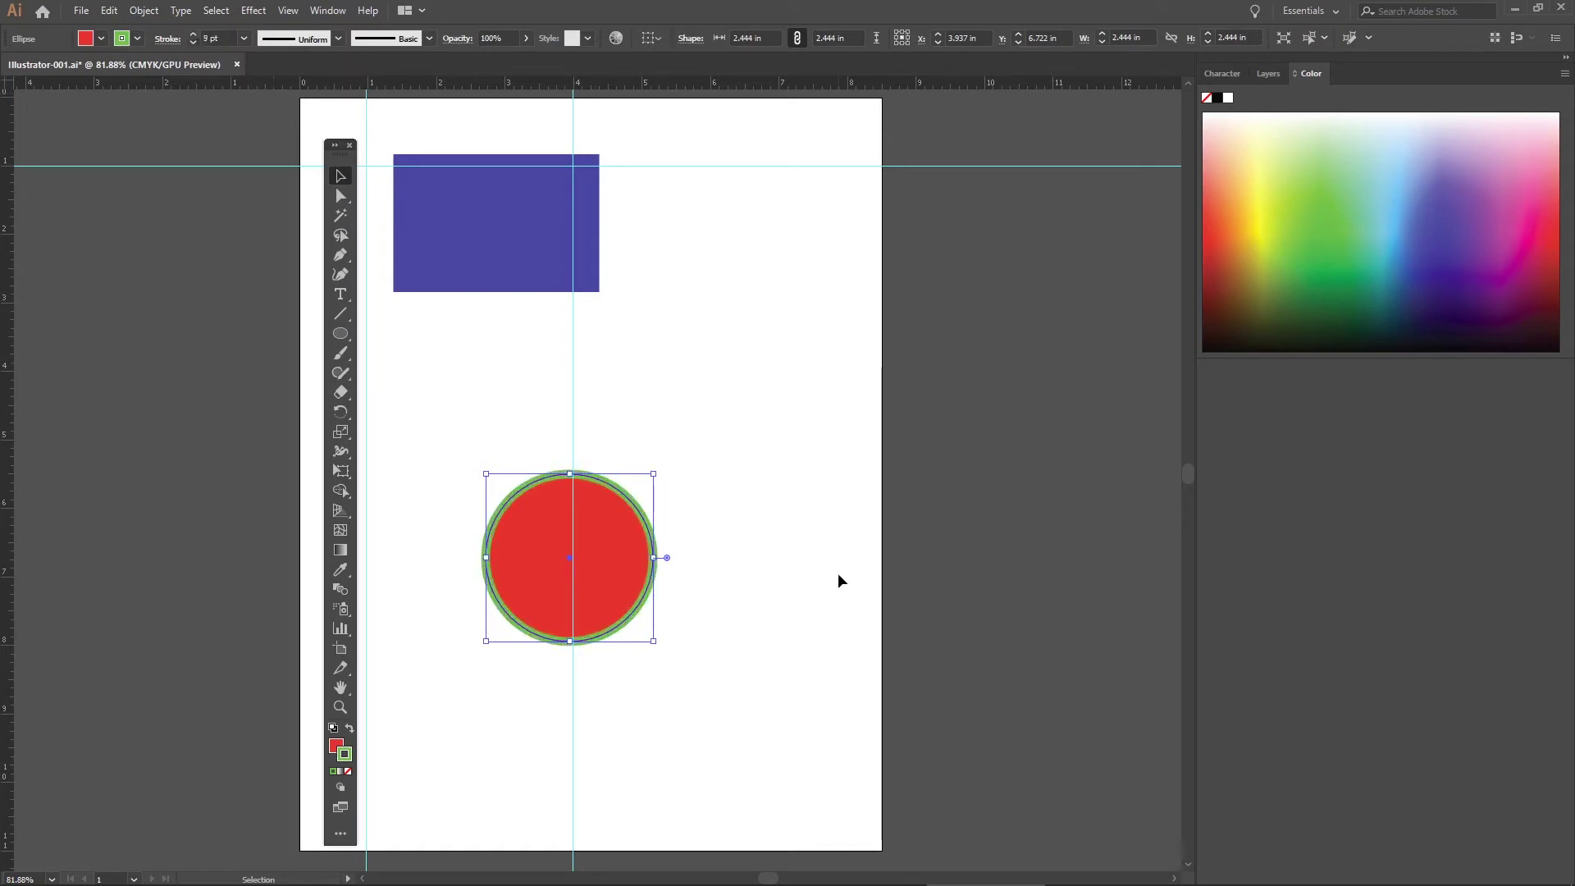
pyautogui.moveTo(598, 562); pyautogui.dragTo(616, 308)
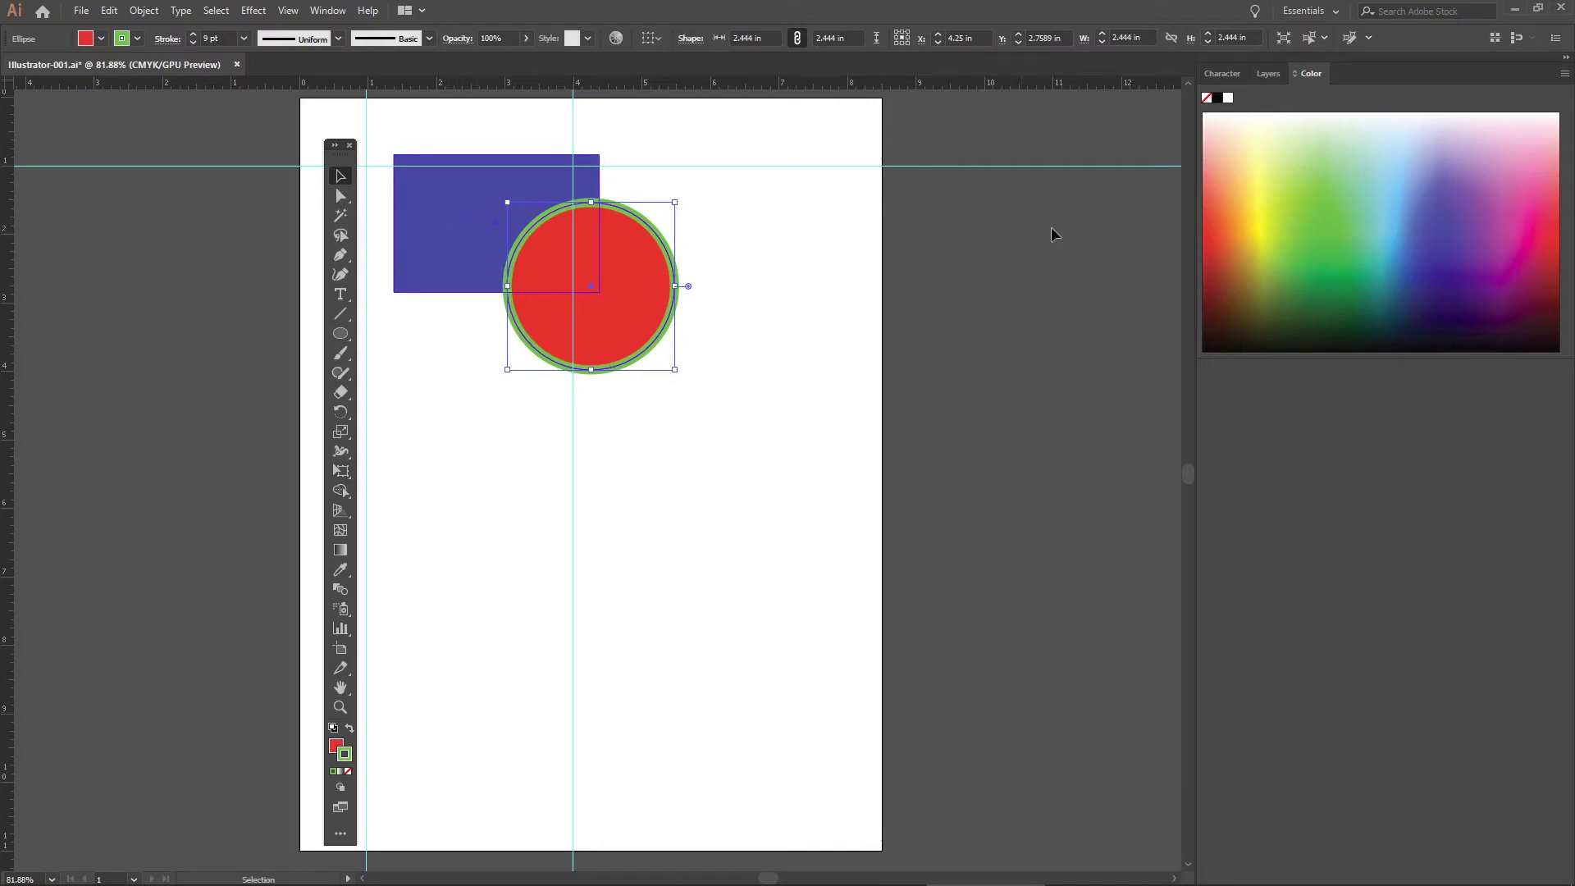
# Step: Expand the green layer's contents and rename its ellipse object as circle
pyautogui.click(1269, 74)
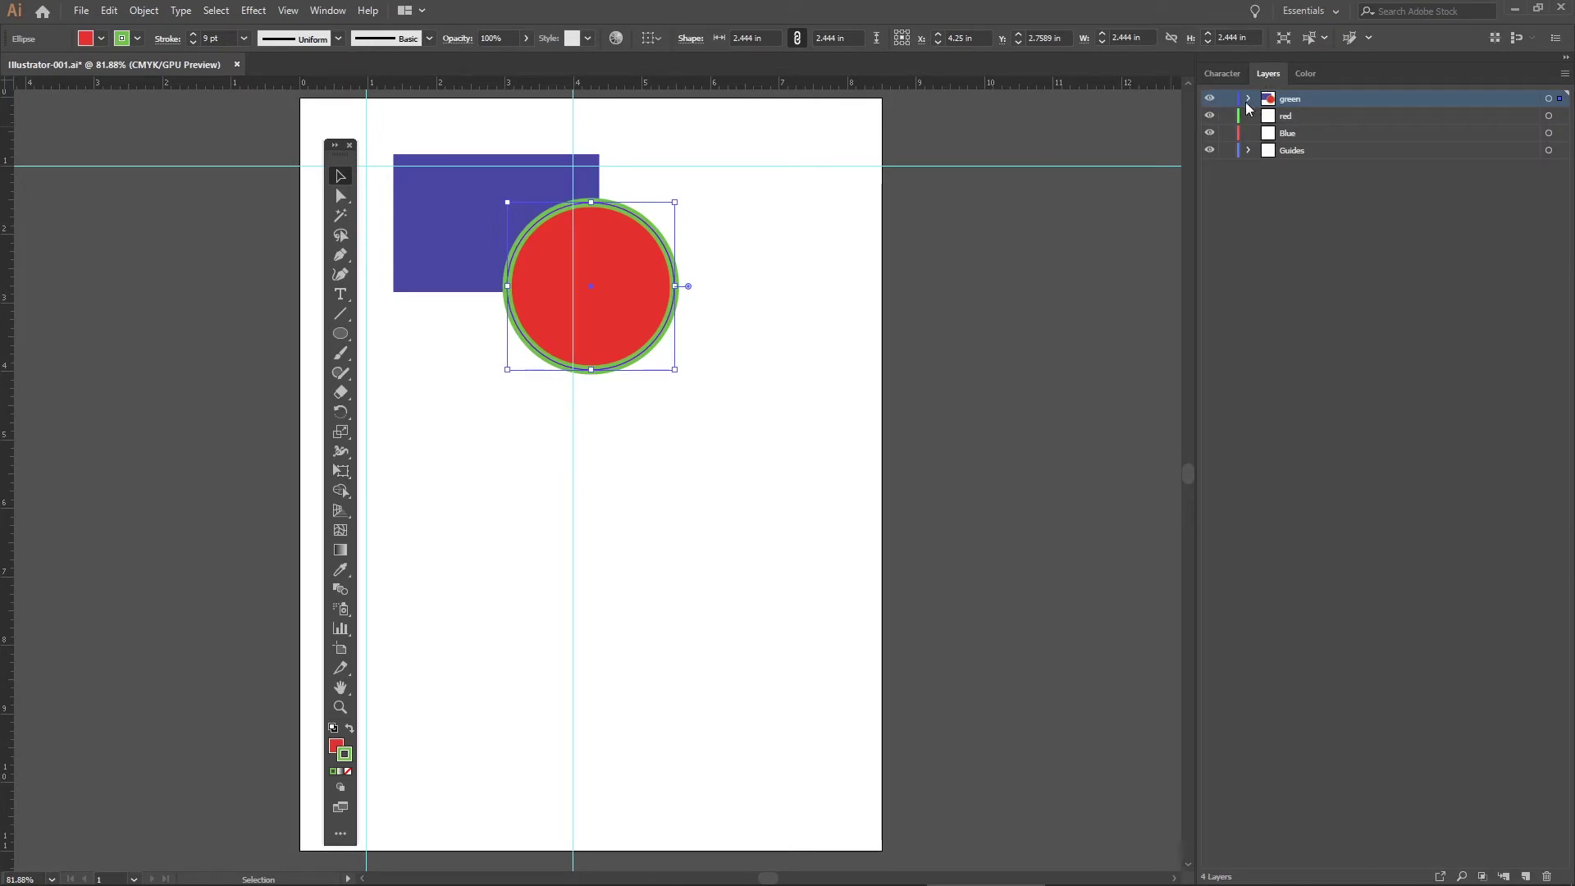
pyautogui.click(1247, 100)
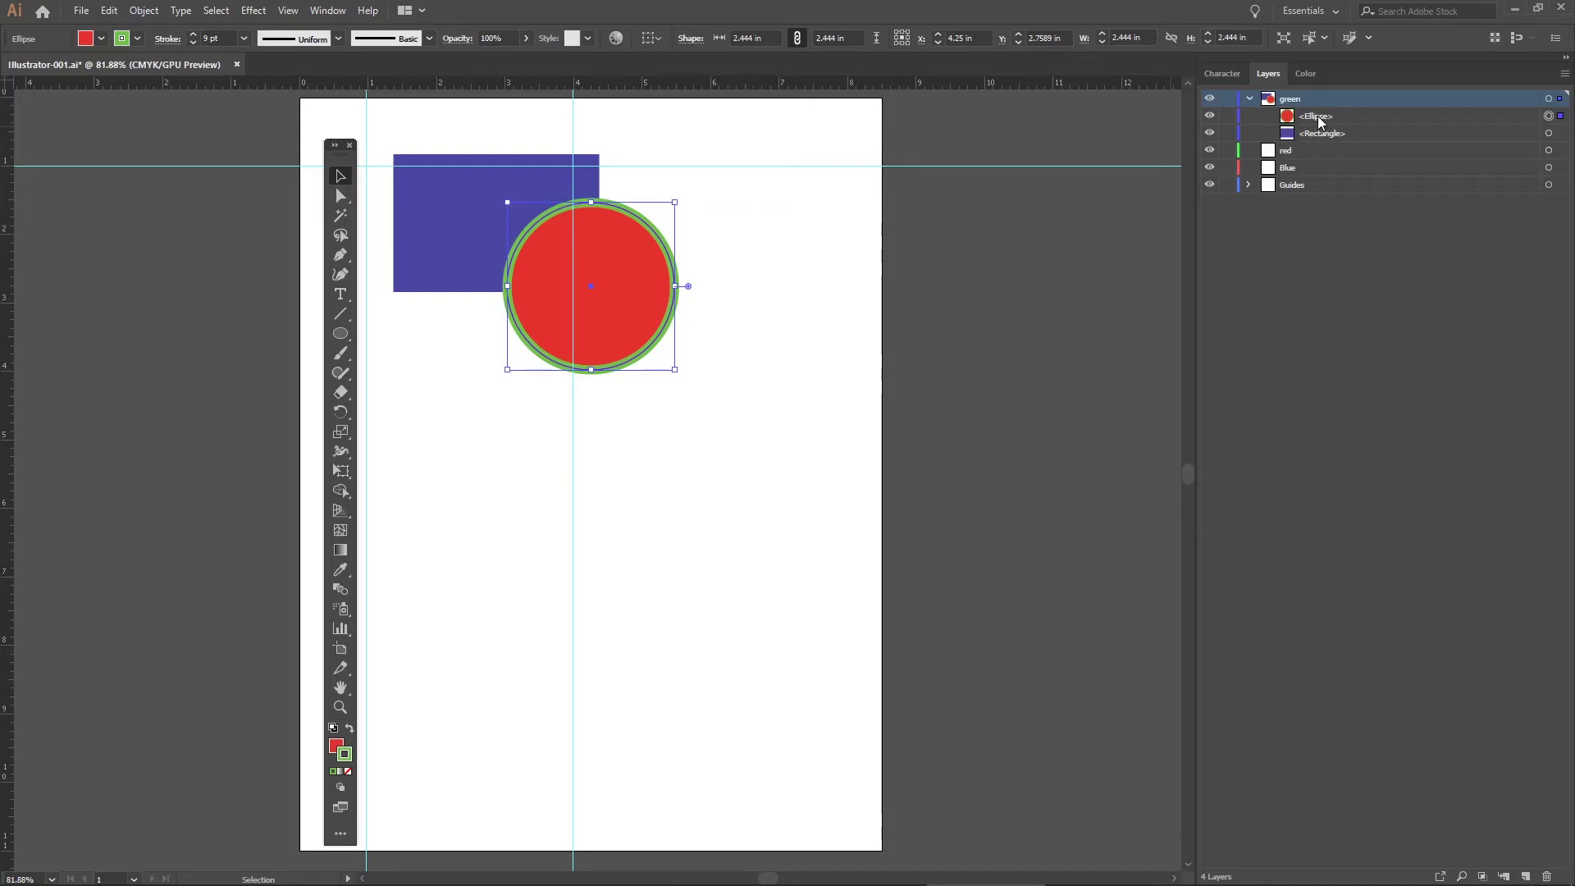
pyautogui.doubleClick(1317, 117)
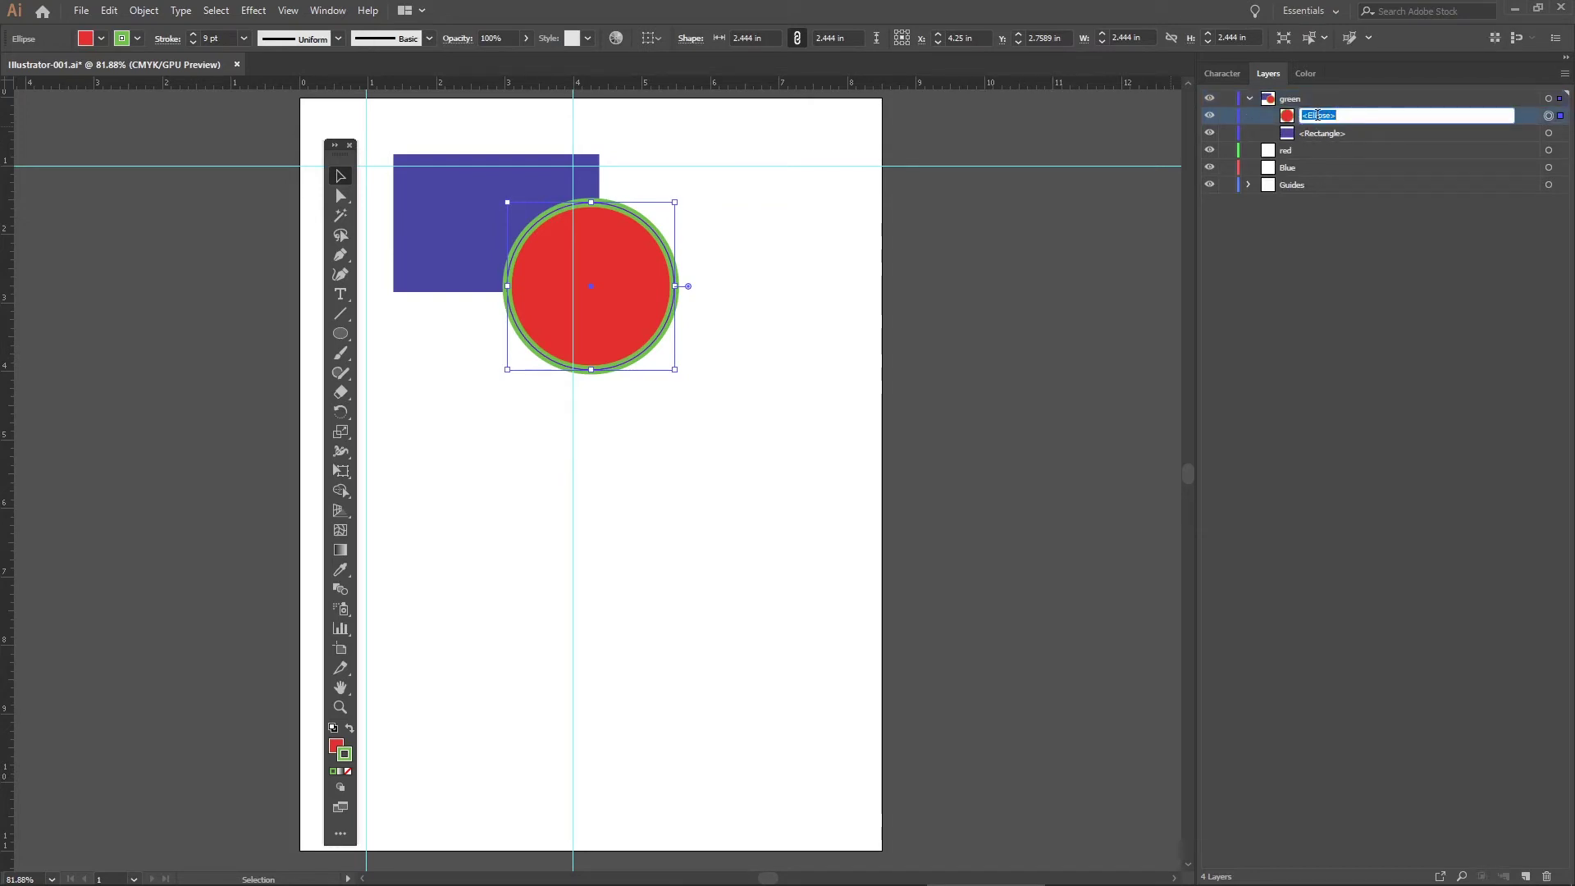
pyautogui.write('circle')
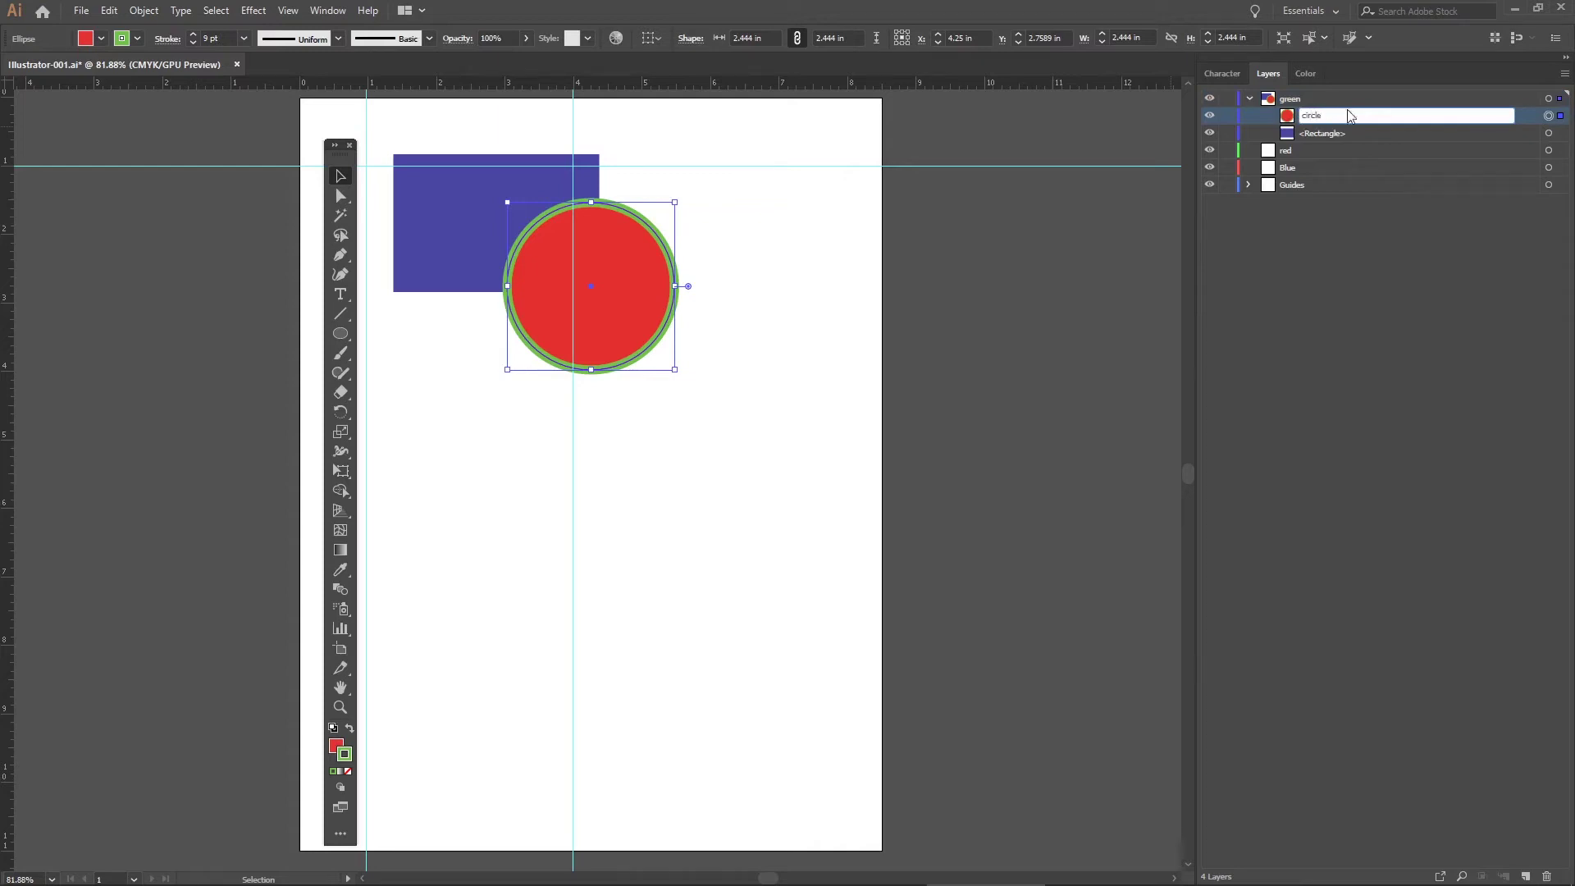
pyautogui.press('Return')
# Step: Move the rectangle object into the Blue layer and the circle object into the red layer, and deselect the artwork
pyautogui.click(1330, 139)
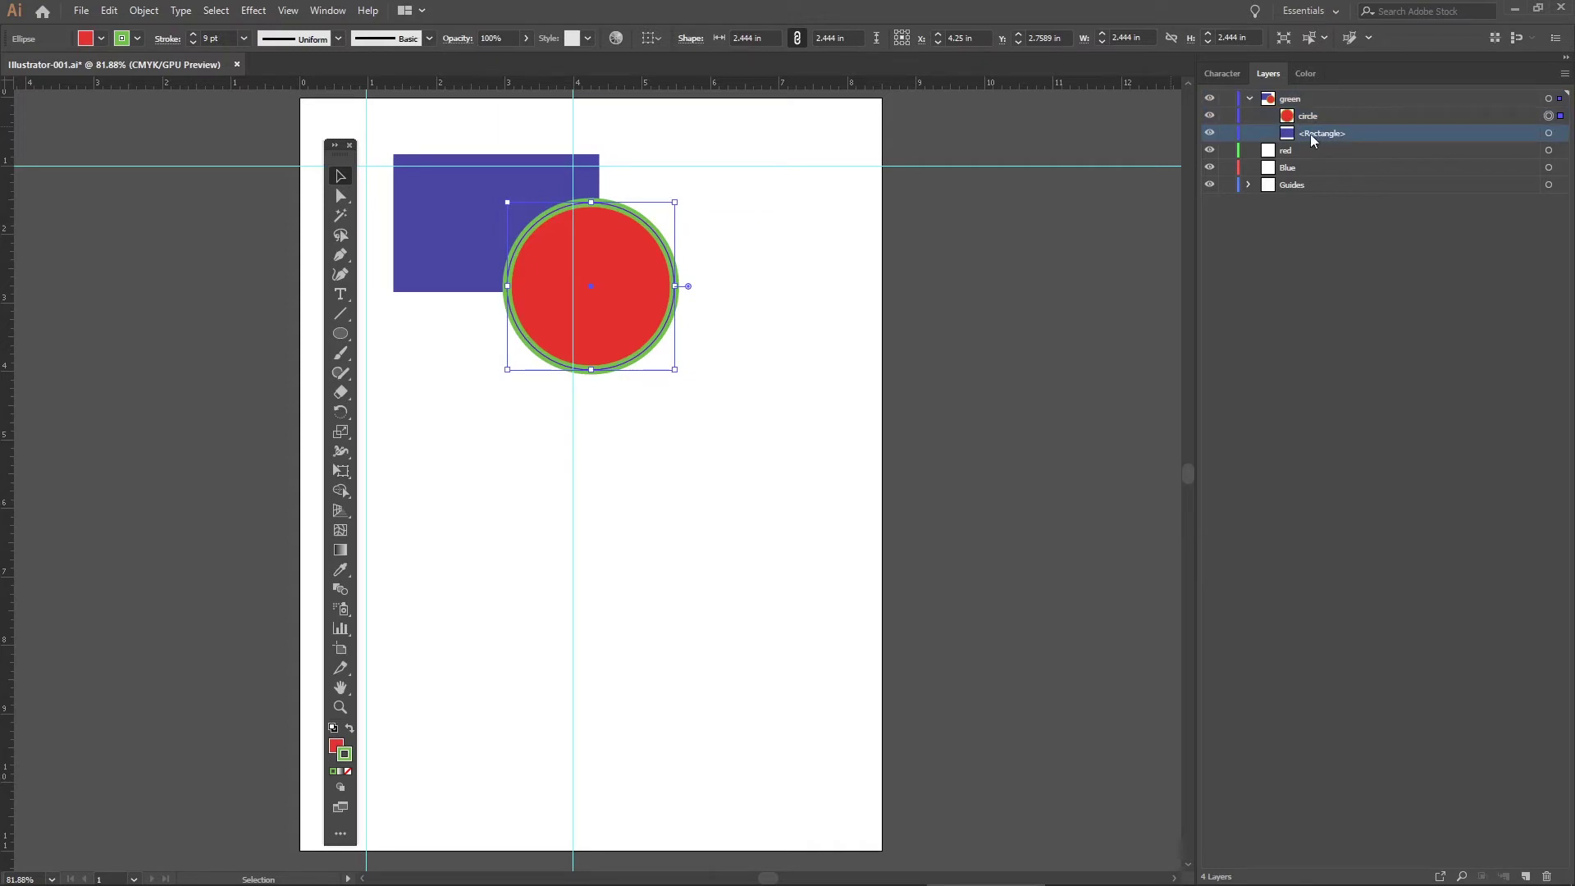
pyautogui.moveTo(1322, 132); pyautogui.dragTo(1309, 173)
pyautogui.click(1294, 116)
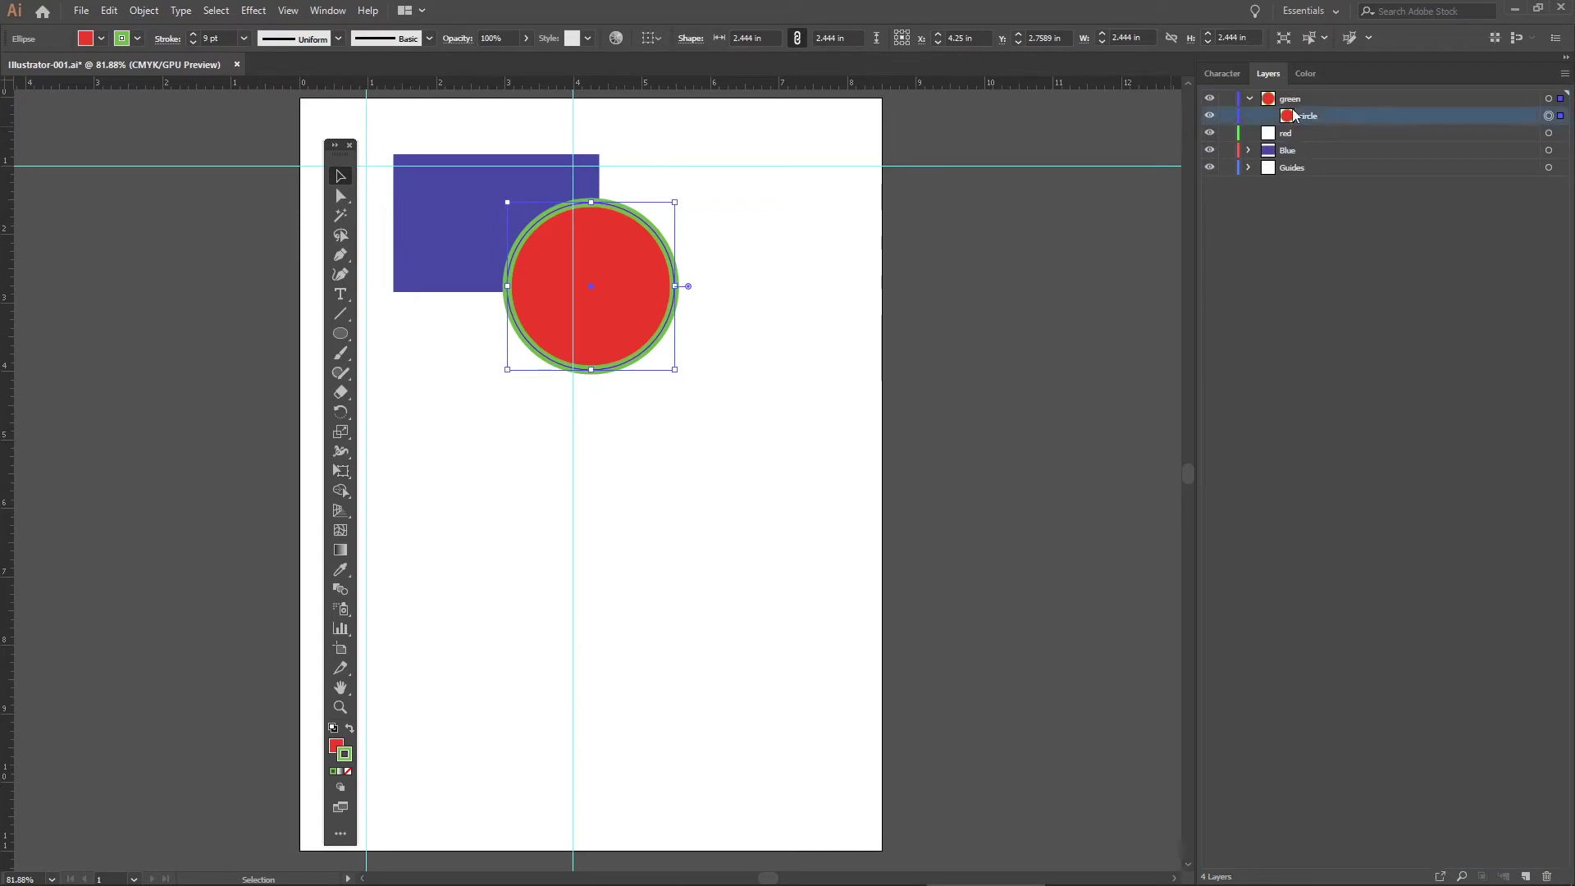
pyautogui.moveTo(1331, 116); pyautogui.dragTo(1290, 131)
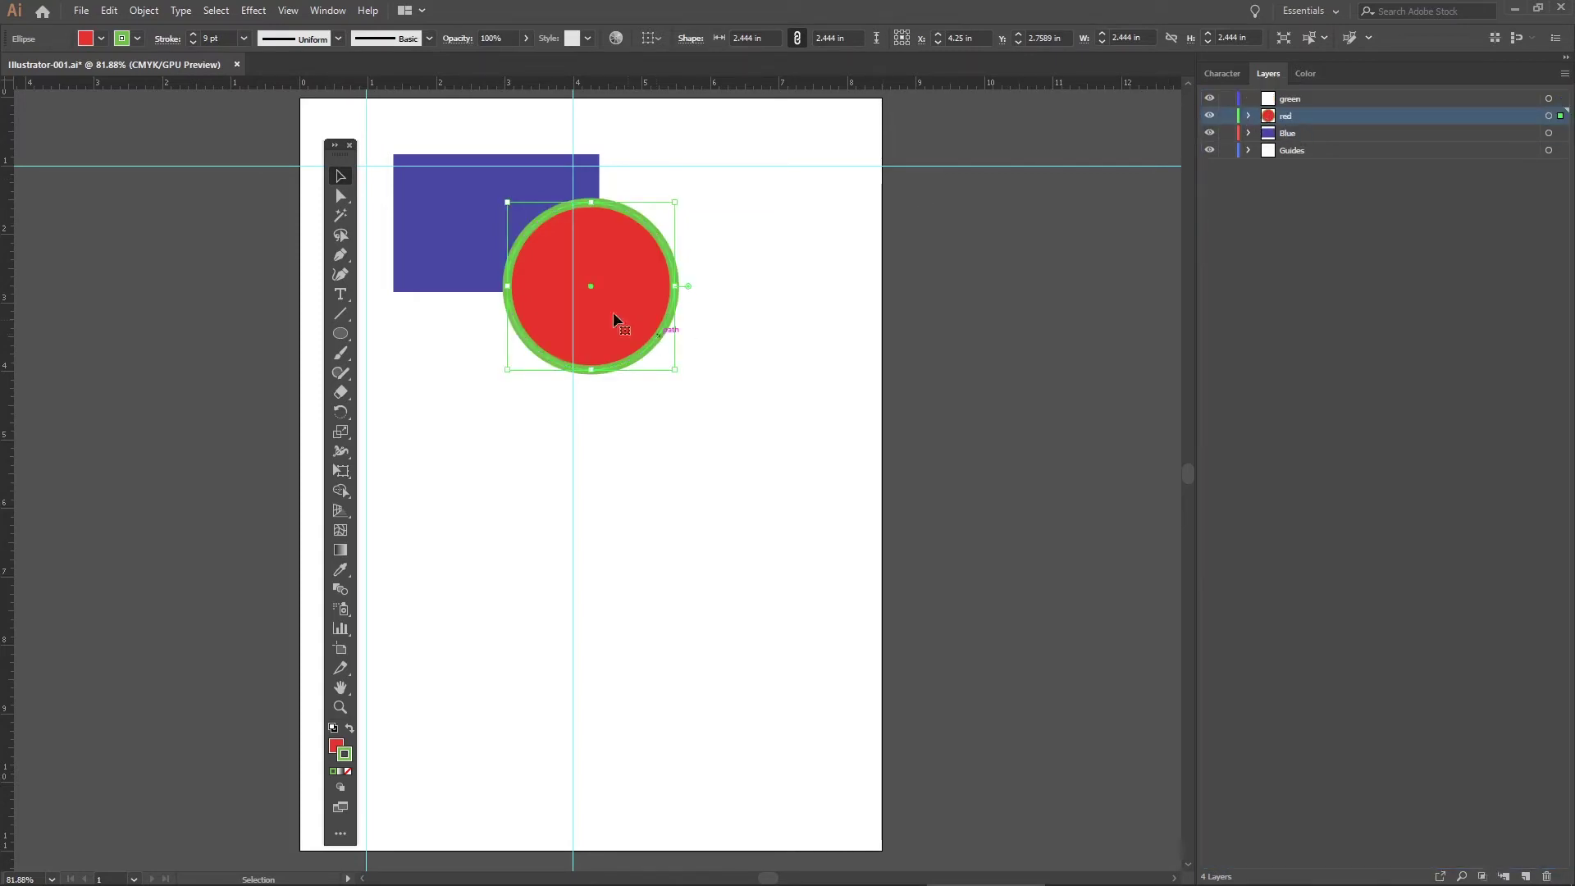
pyautogui.click(696, 353)
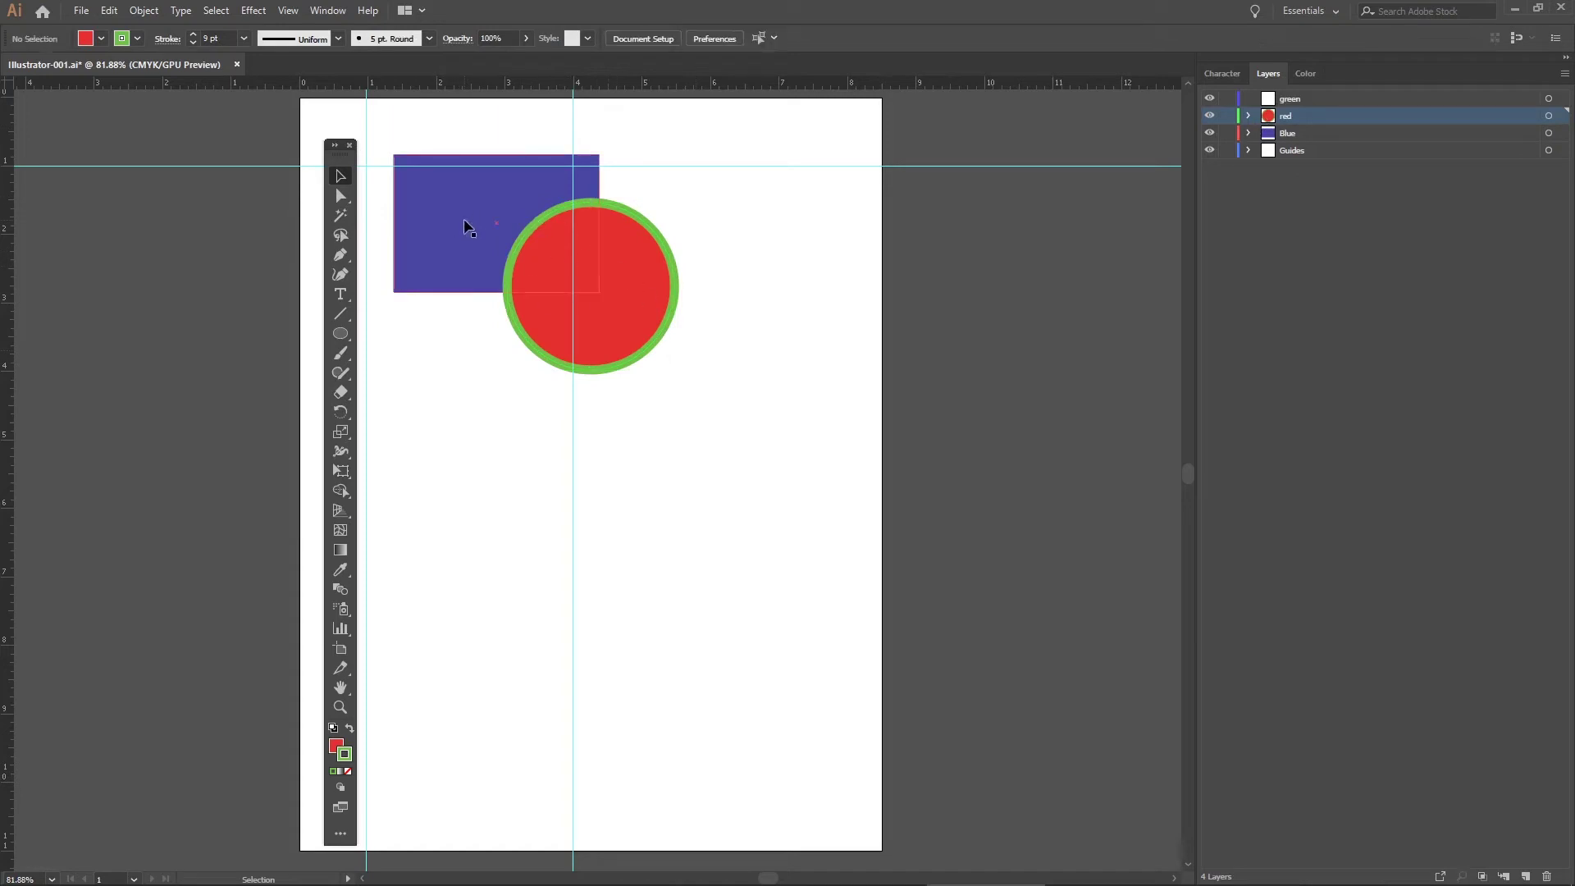
# Step: Try moving the Blue layer above the red layer by nesting it inside the green layer, and collapse the layer contents
pyautogui.click(1247, 134)
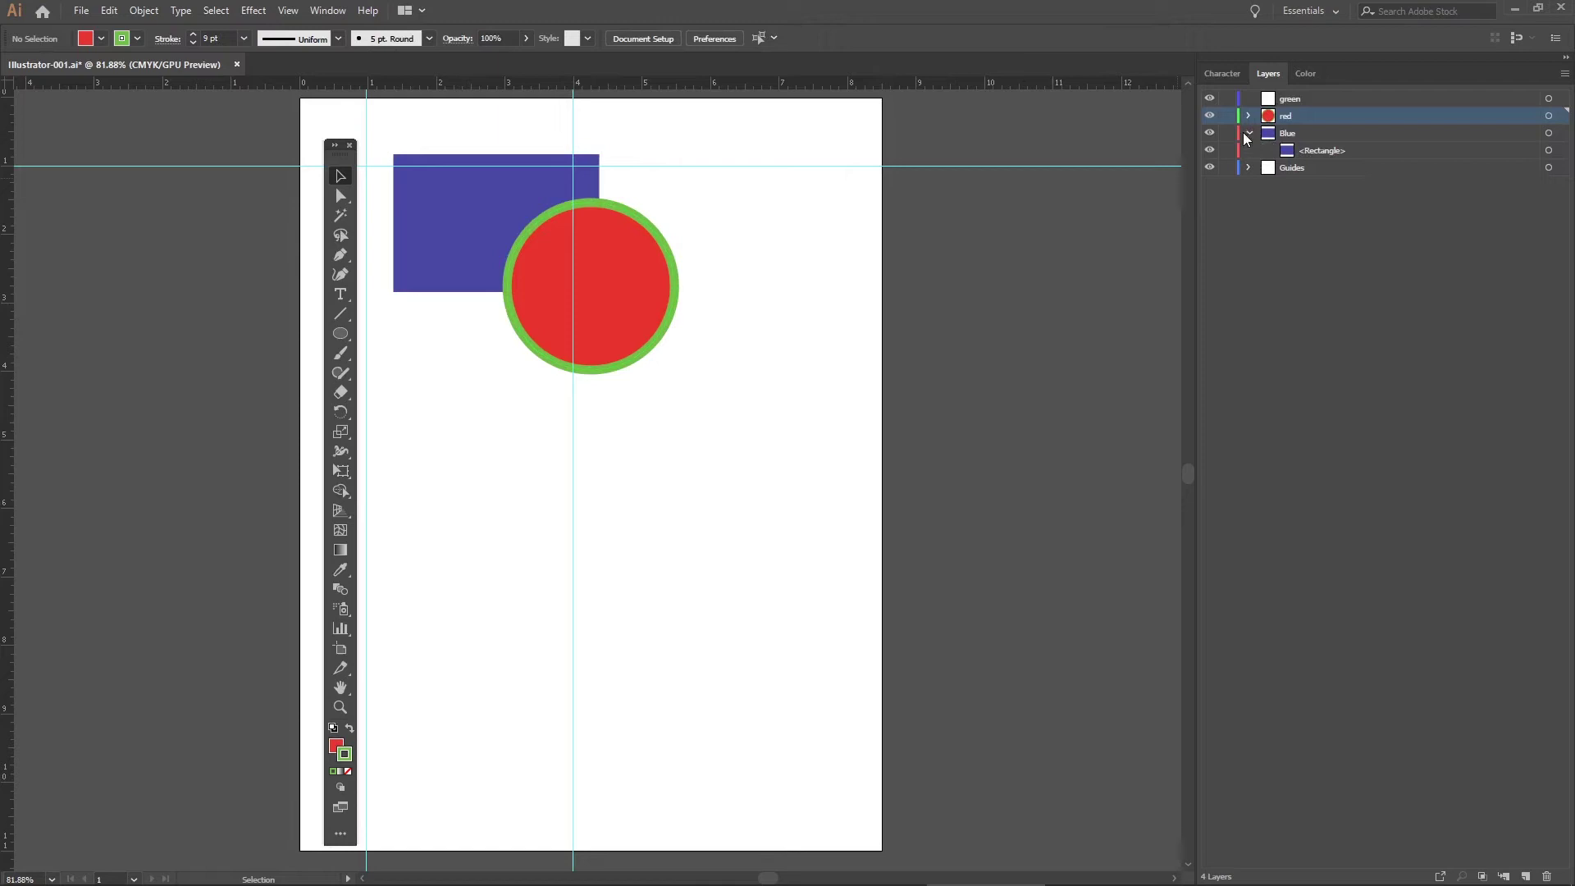
pyautogui.click(1248, 133)
pyautogui.moveTo(1290, 135); pyautogui.dragTo(1306, 105)
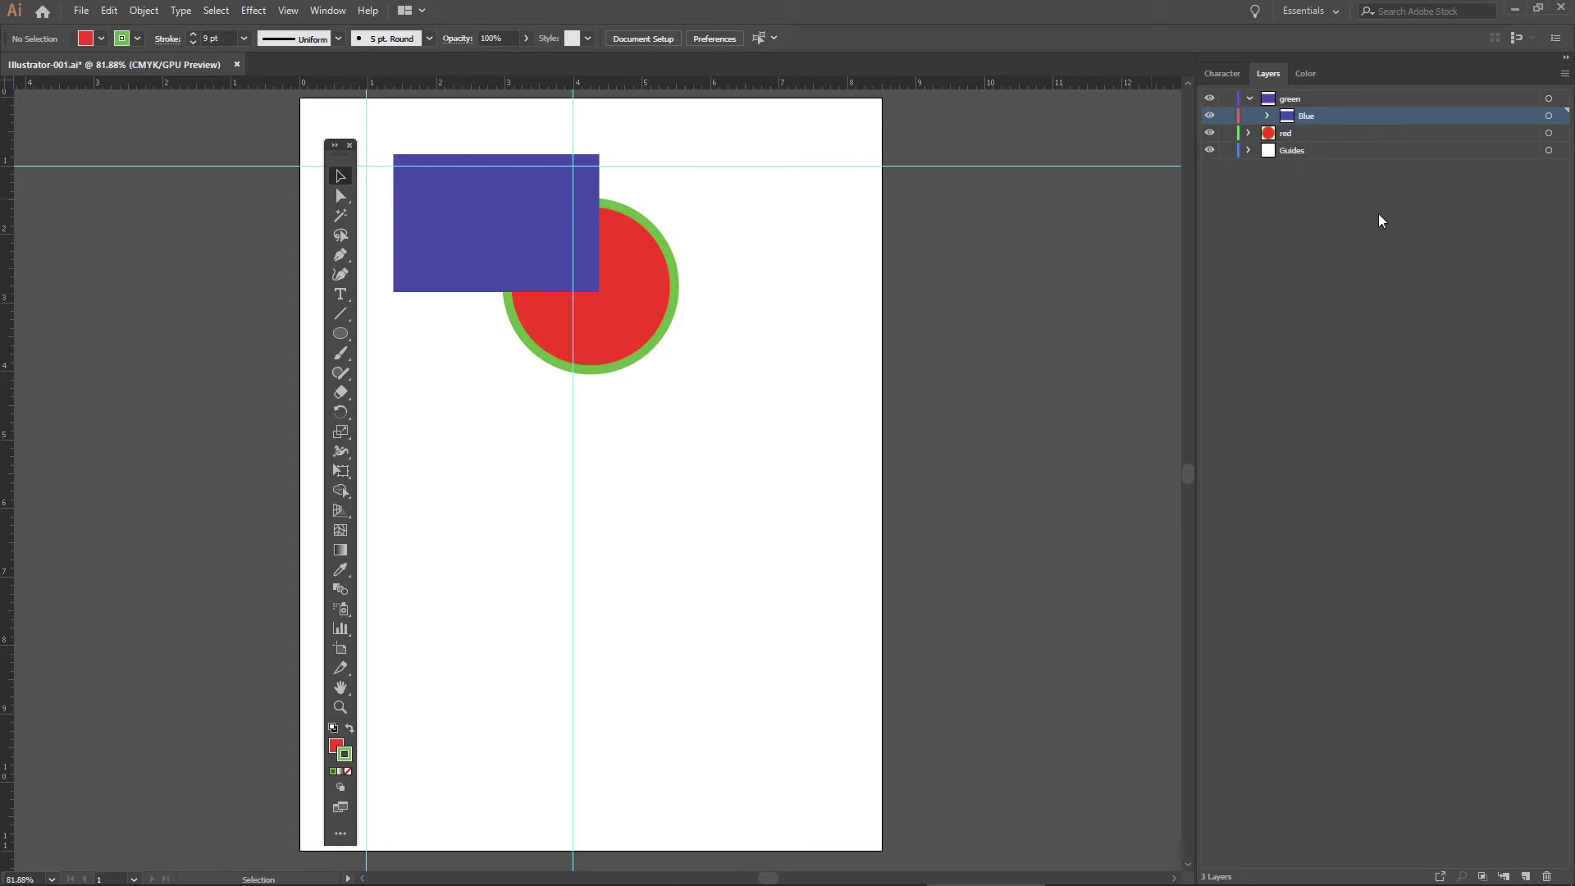
pyautogui.click(1269, 209)
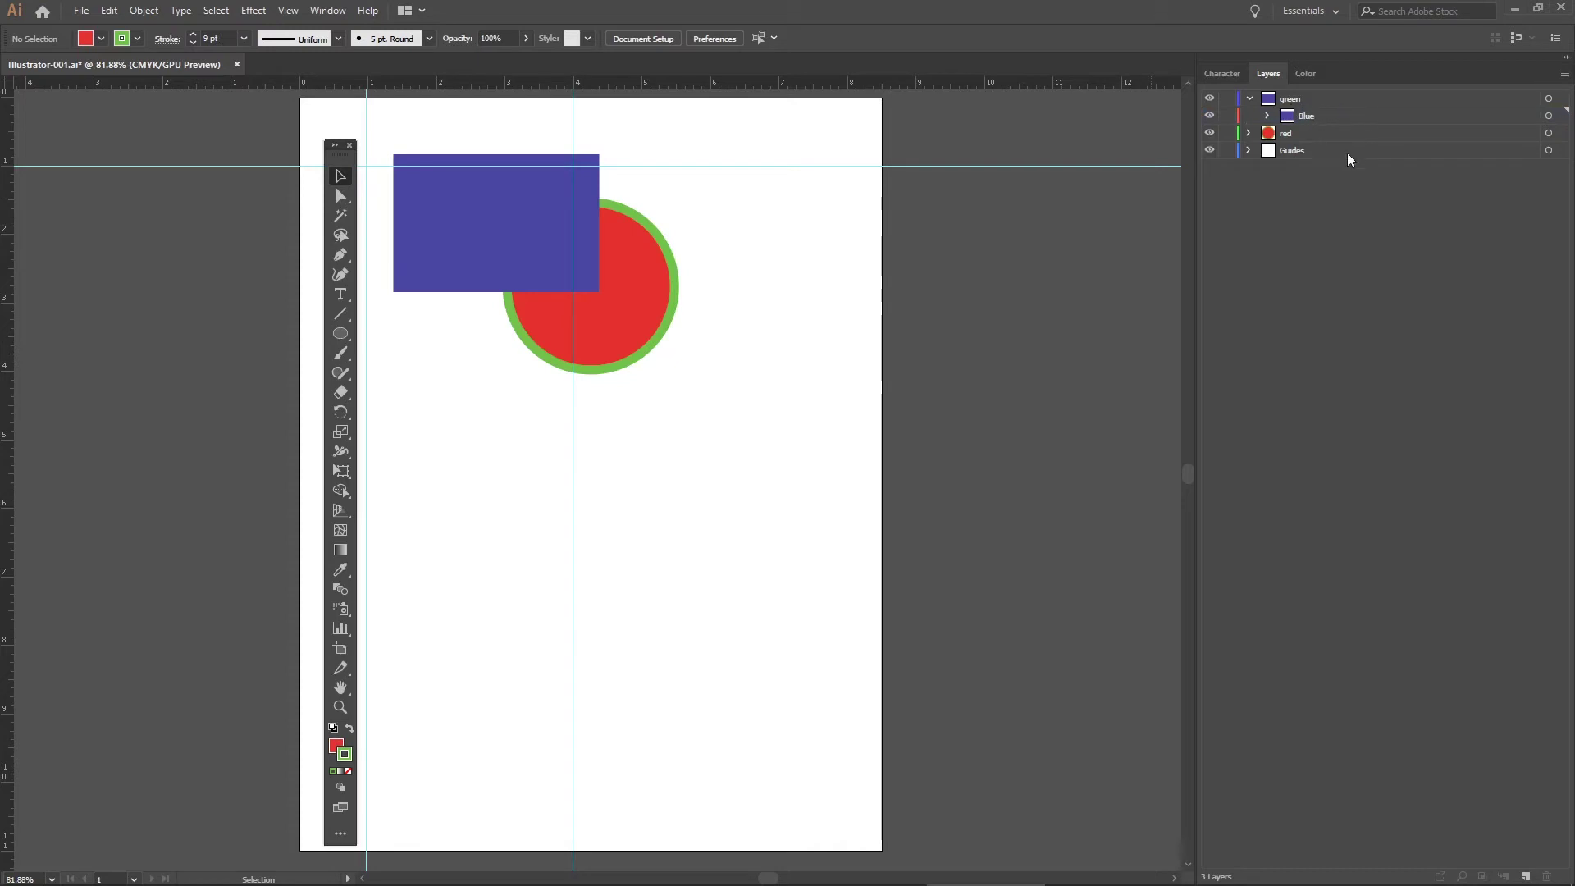
pyautogui.click(1317, 137)
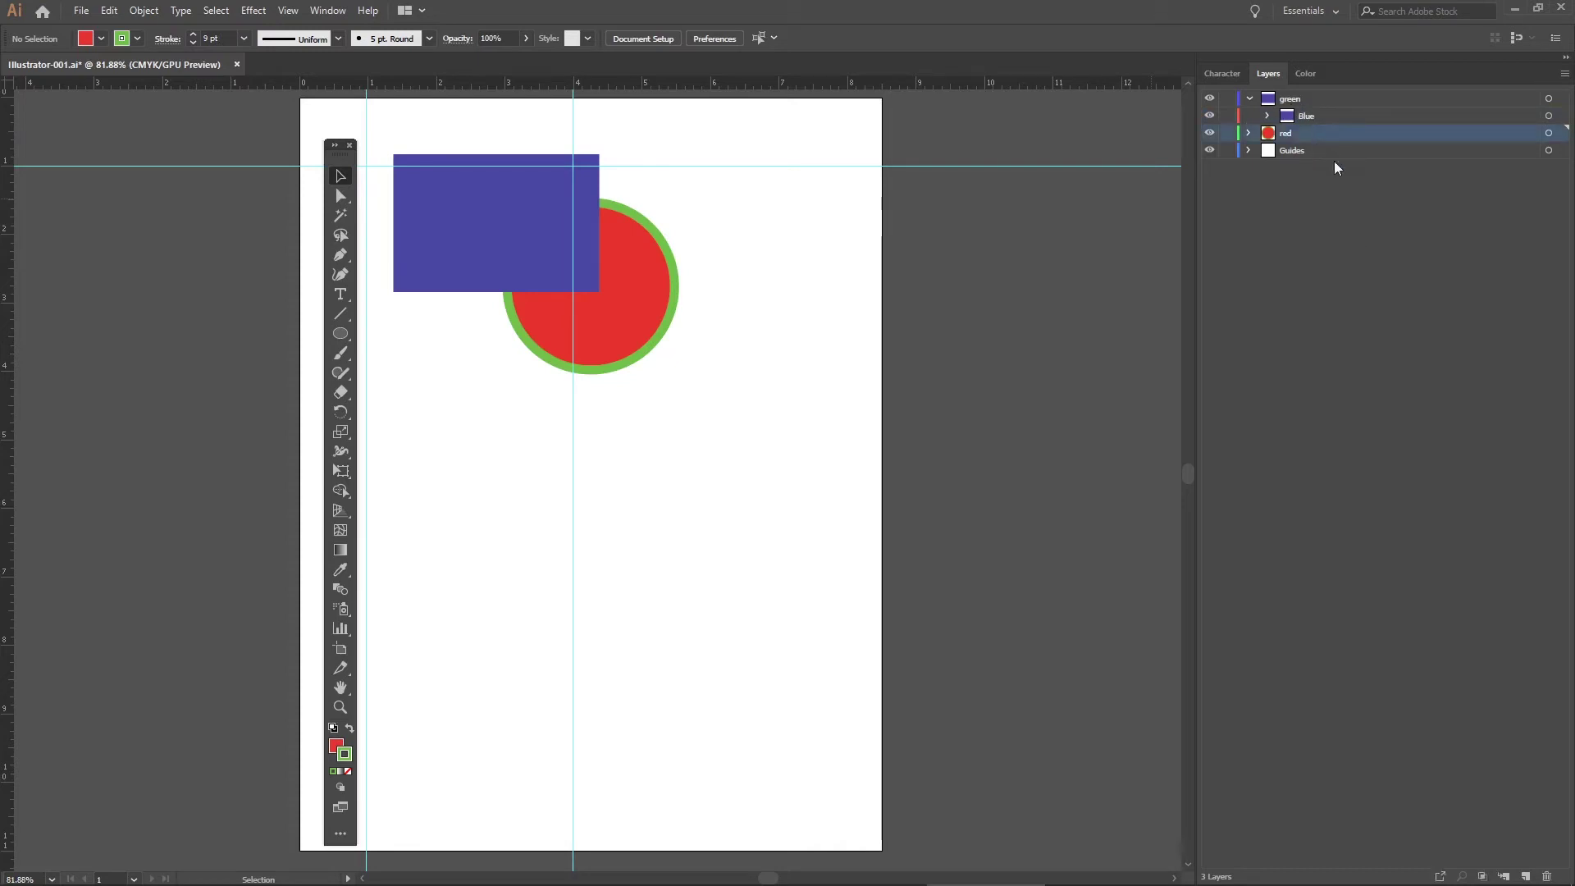
pyautogui.click(1249, 99)
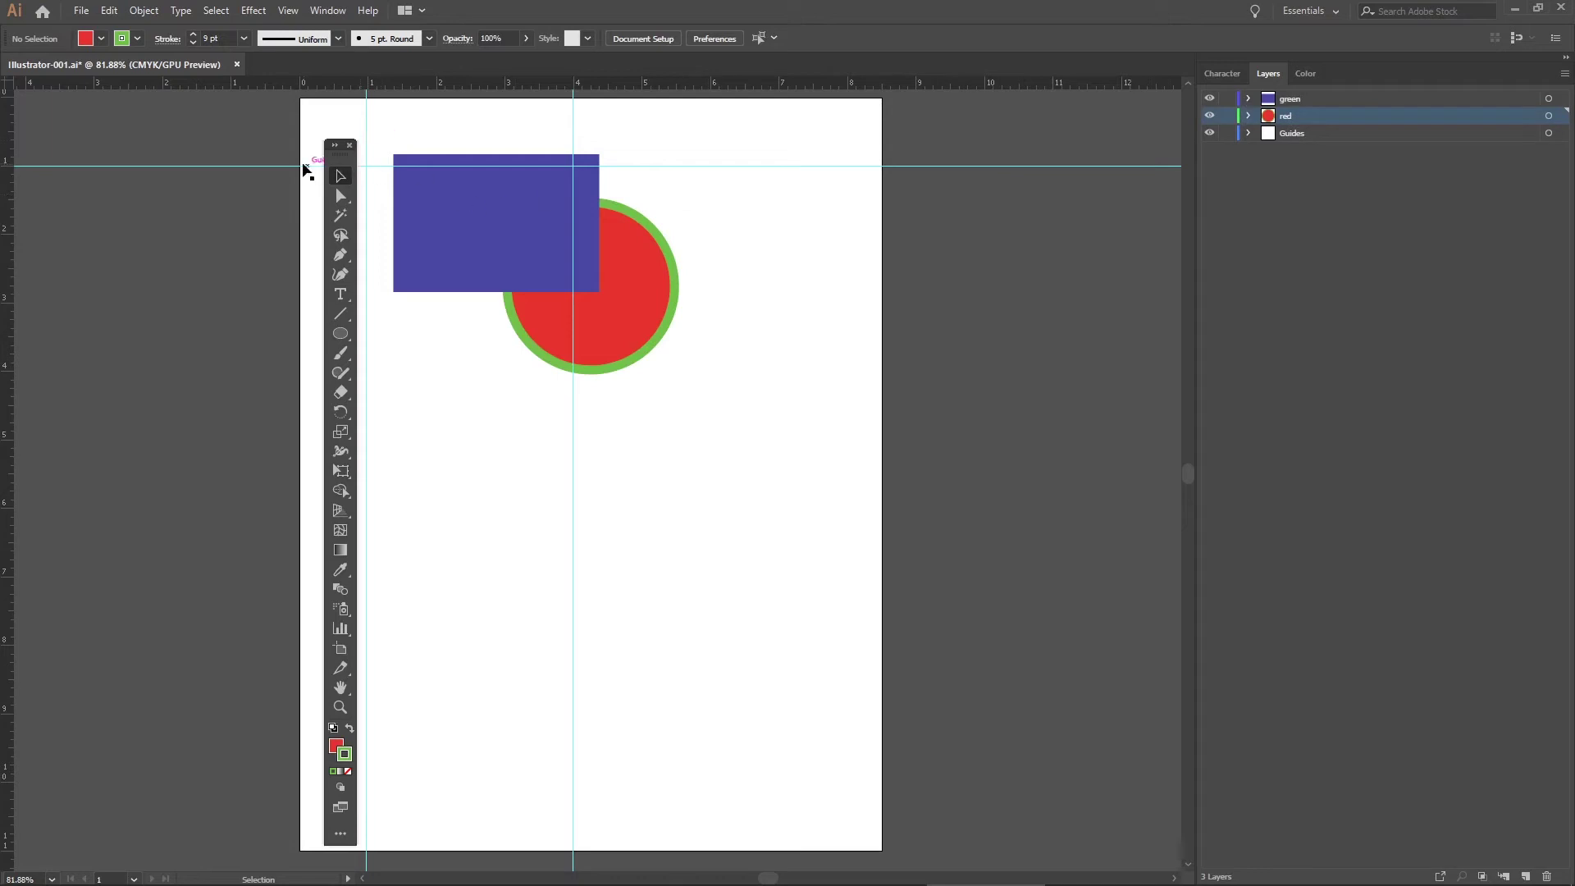
# Step: Deselect the rectangle and reposition the floating Tools panel over the page margin beside it
pyautogui.moveTo(345, 146); pyautogui.dragTo(288, 149)
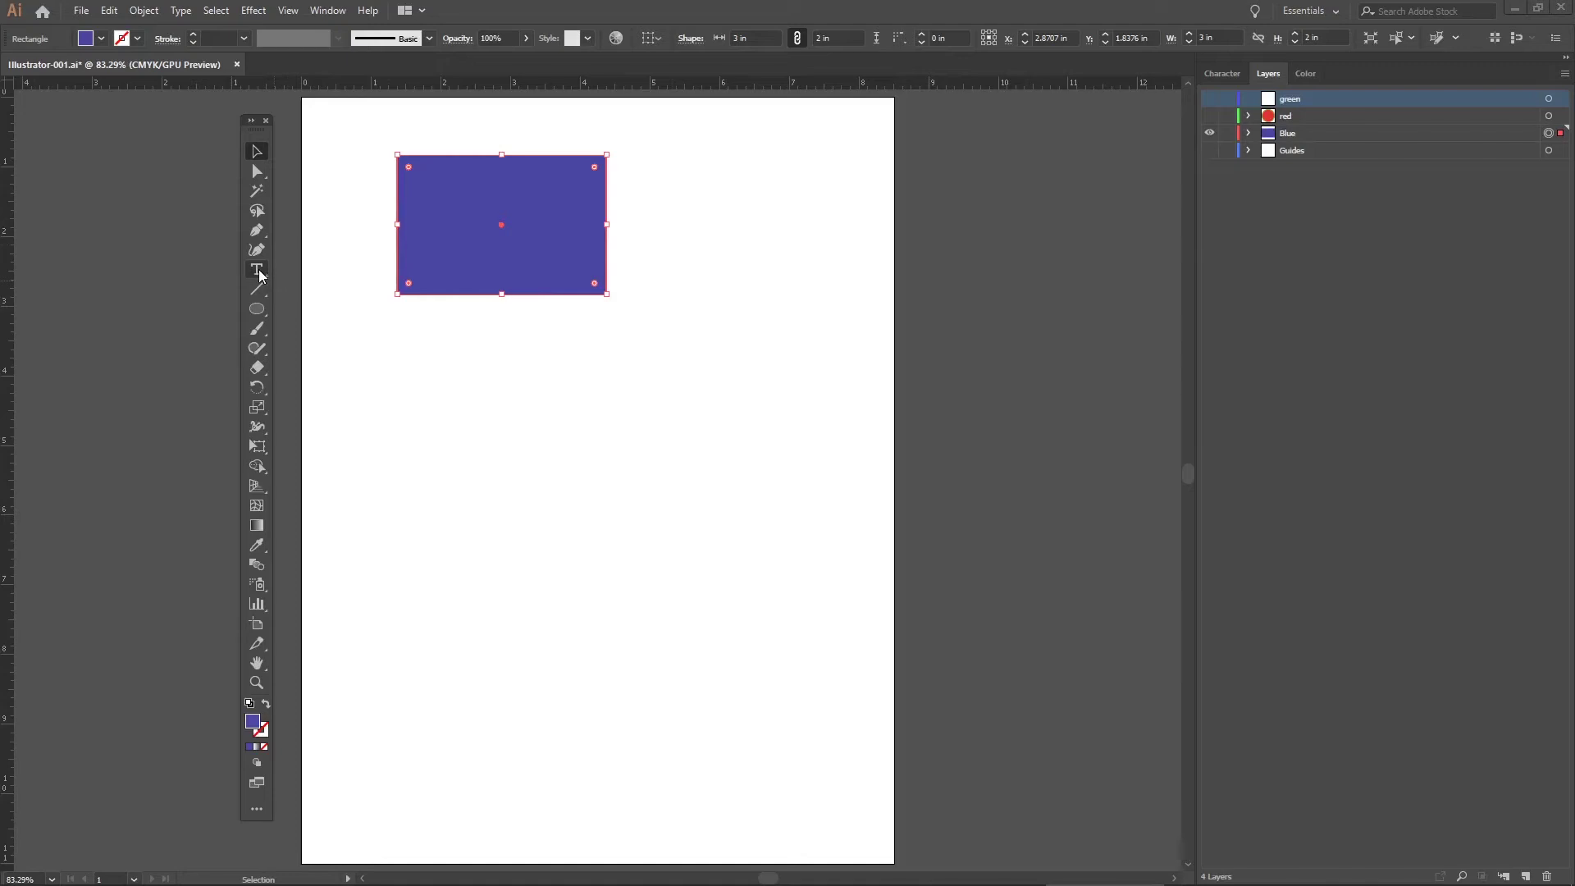
pyautogui.moveTo(246, 130); pyautogui.dragTo(232, 132)
pyautogui.click(353, 134)
pyautogui.moveTo(391, 139); pyautogui.dragTo(341, 146)
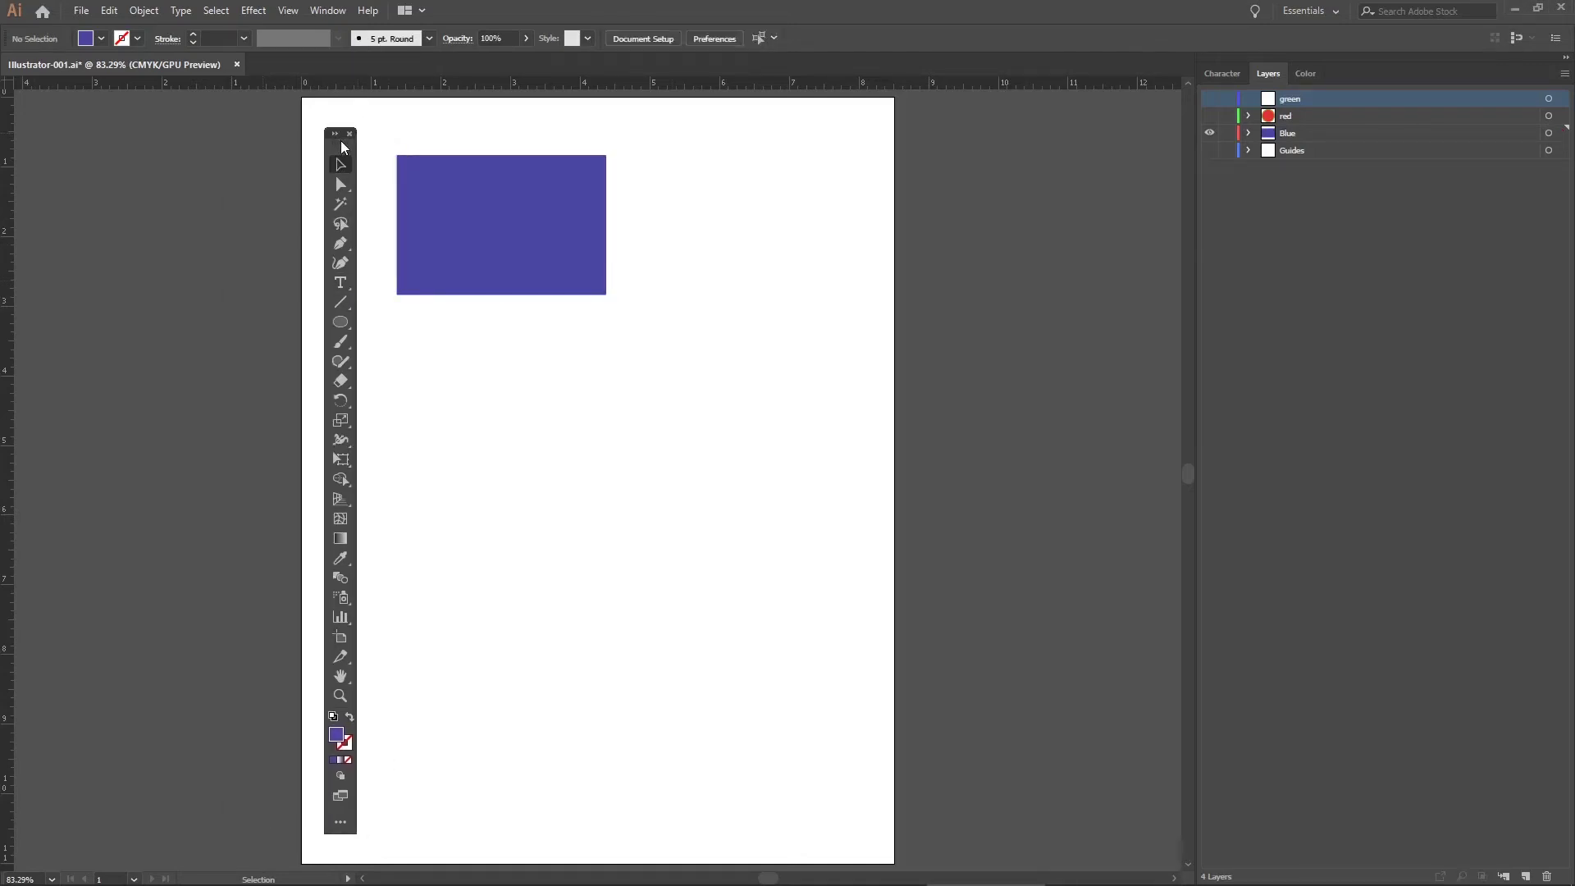
# Step: Add the point text "Makerspacdce" below the blue rectangle and move it slightly up, to about Y 4.27 in
pyautogui.click(340, 283)
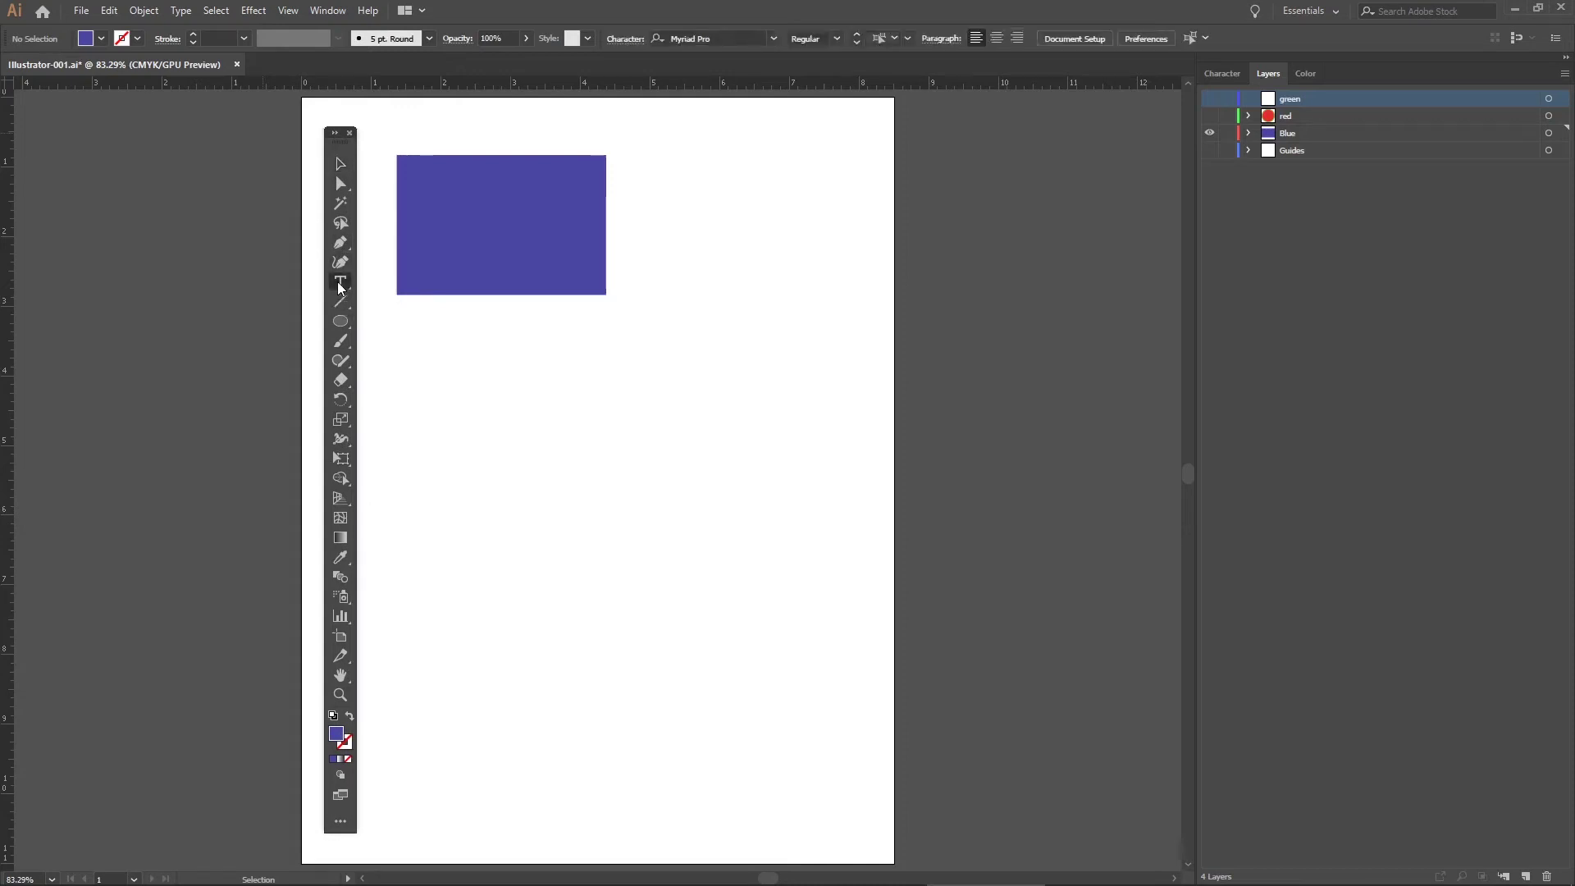
pyautogui.click(461, 416)
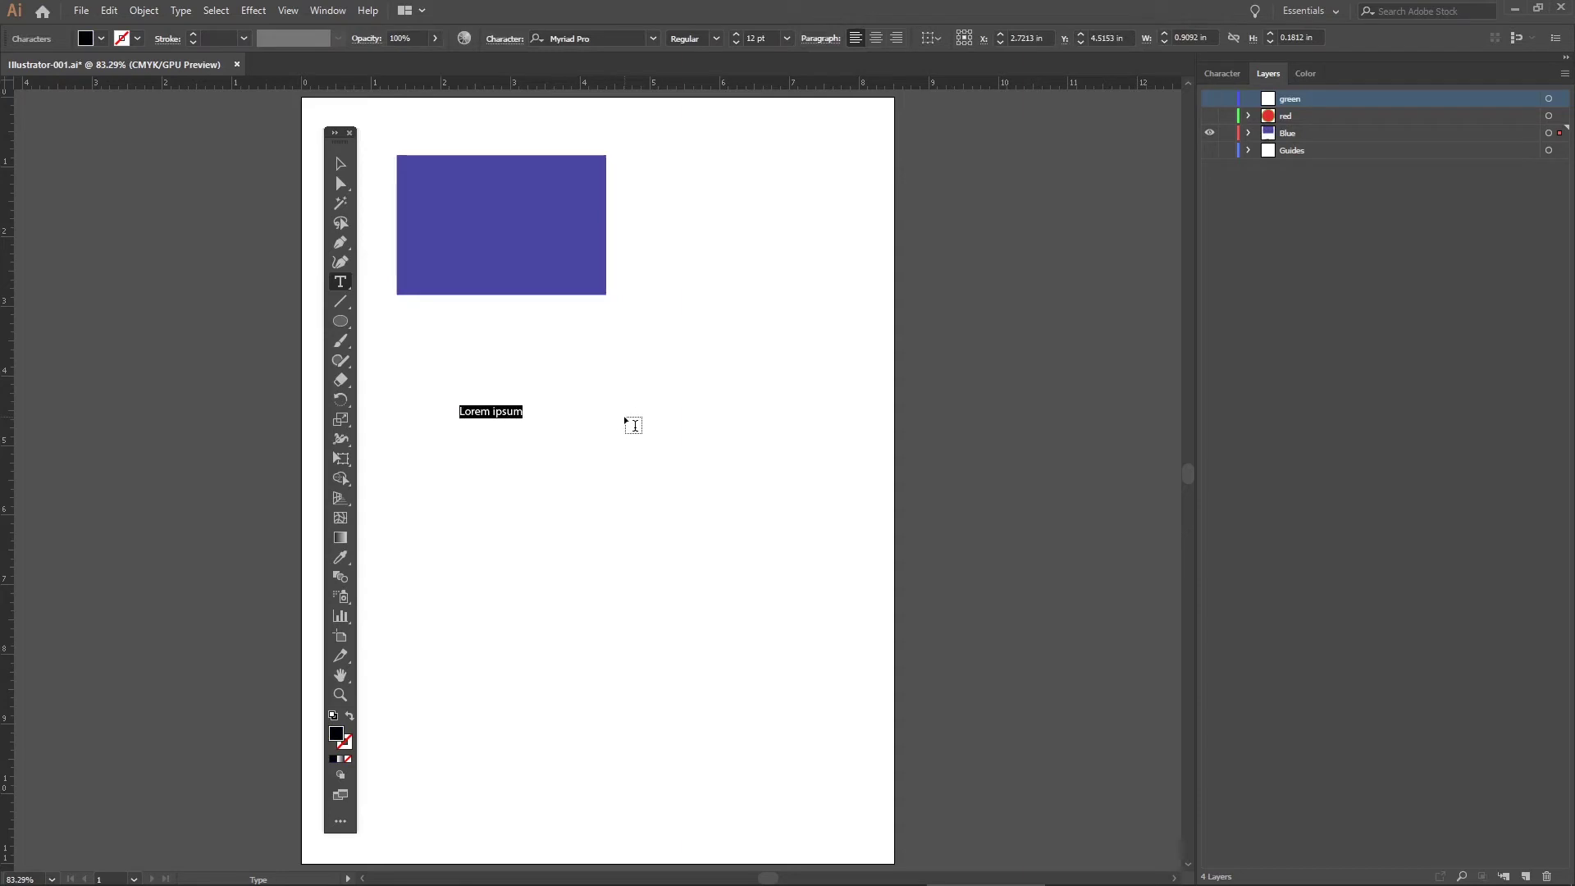
pyautogui.write('Makerspacd3ec')
pyautogui.click(341, 164)
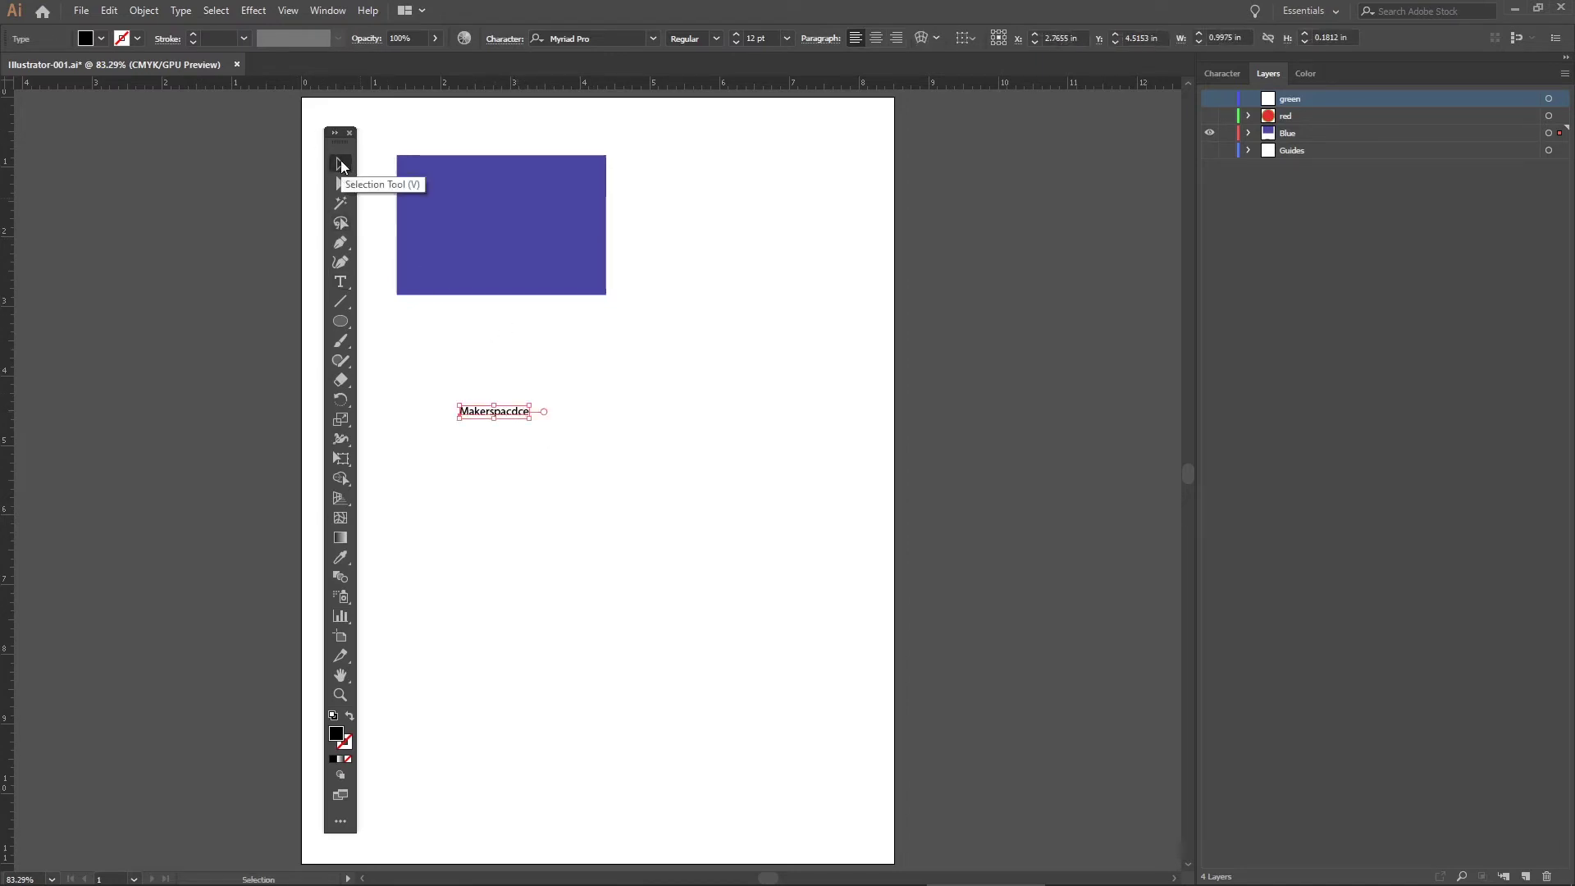
pyautogui.click(530, 474)
pyautogui.moveTo(493, 418)
pyautogui.mouseDown()
pyautogui.moveTo(509, 399)
pyautogui.moveTo(490, 400)
pyautogui.mouseUp()
# Step: Correct the text's spelling to "Makerspace" and move it to about X 2.68 in, Y 4.06 in
pyautogui.click(340, 282)
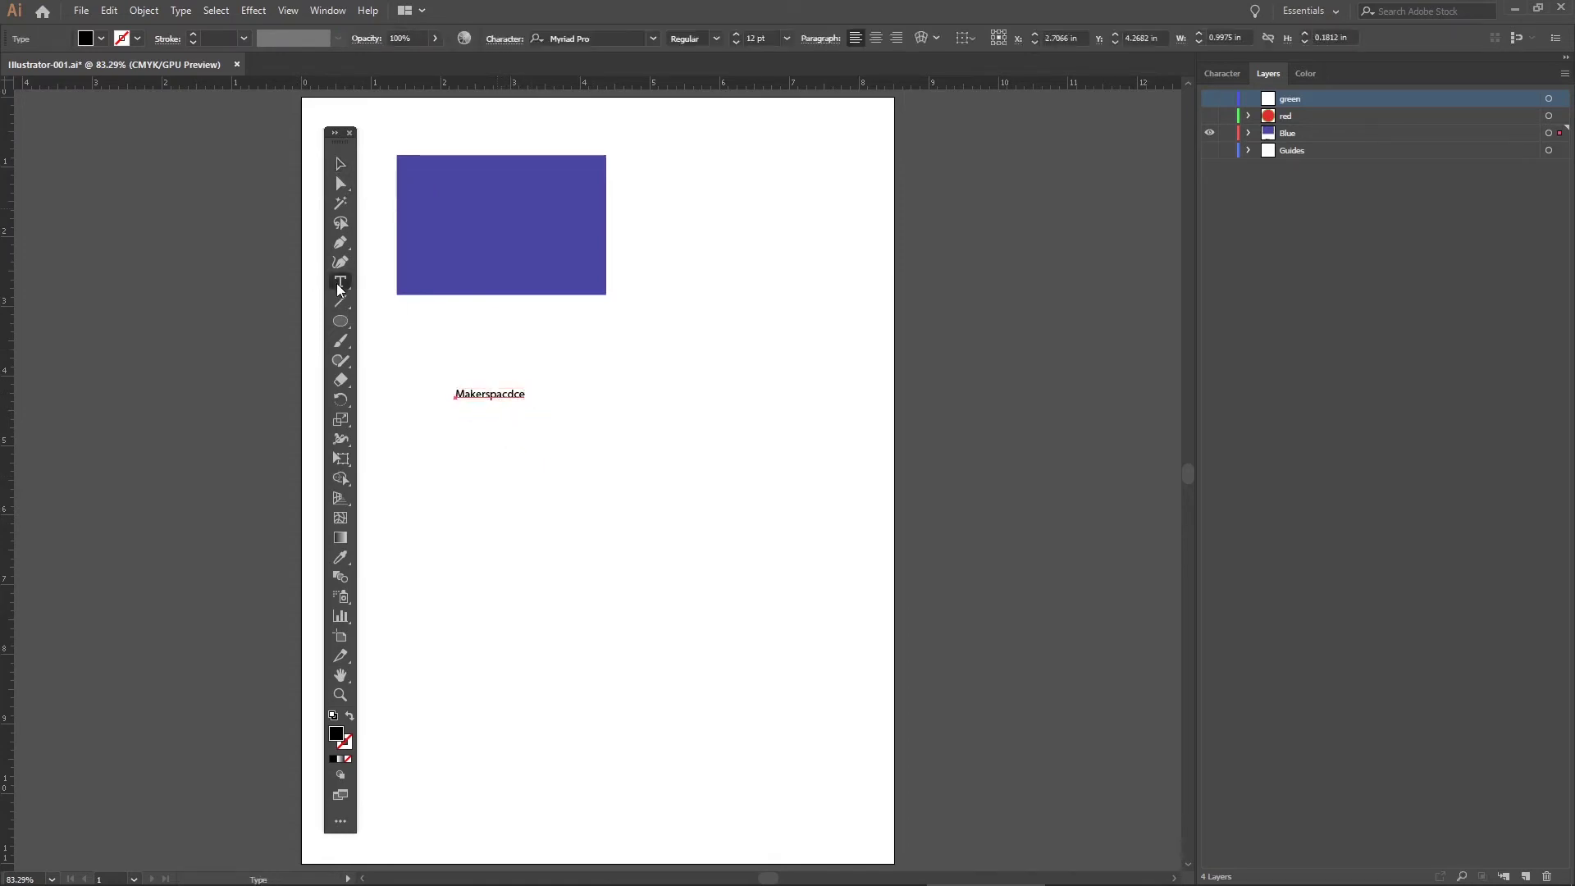
pyautogui.click(515, 393)
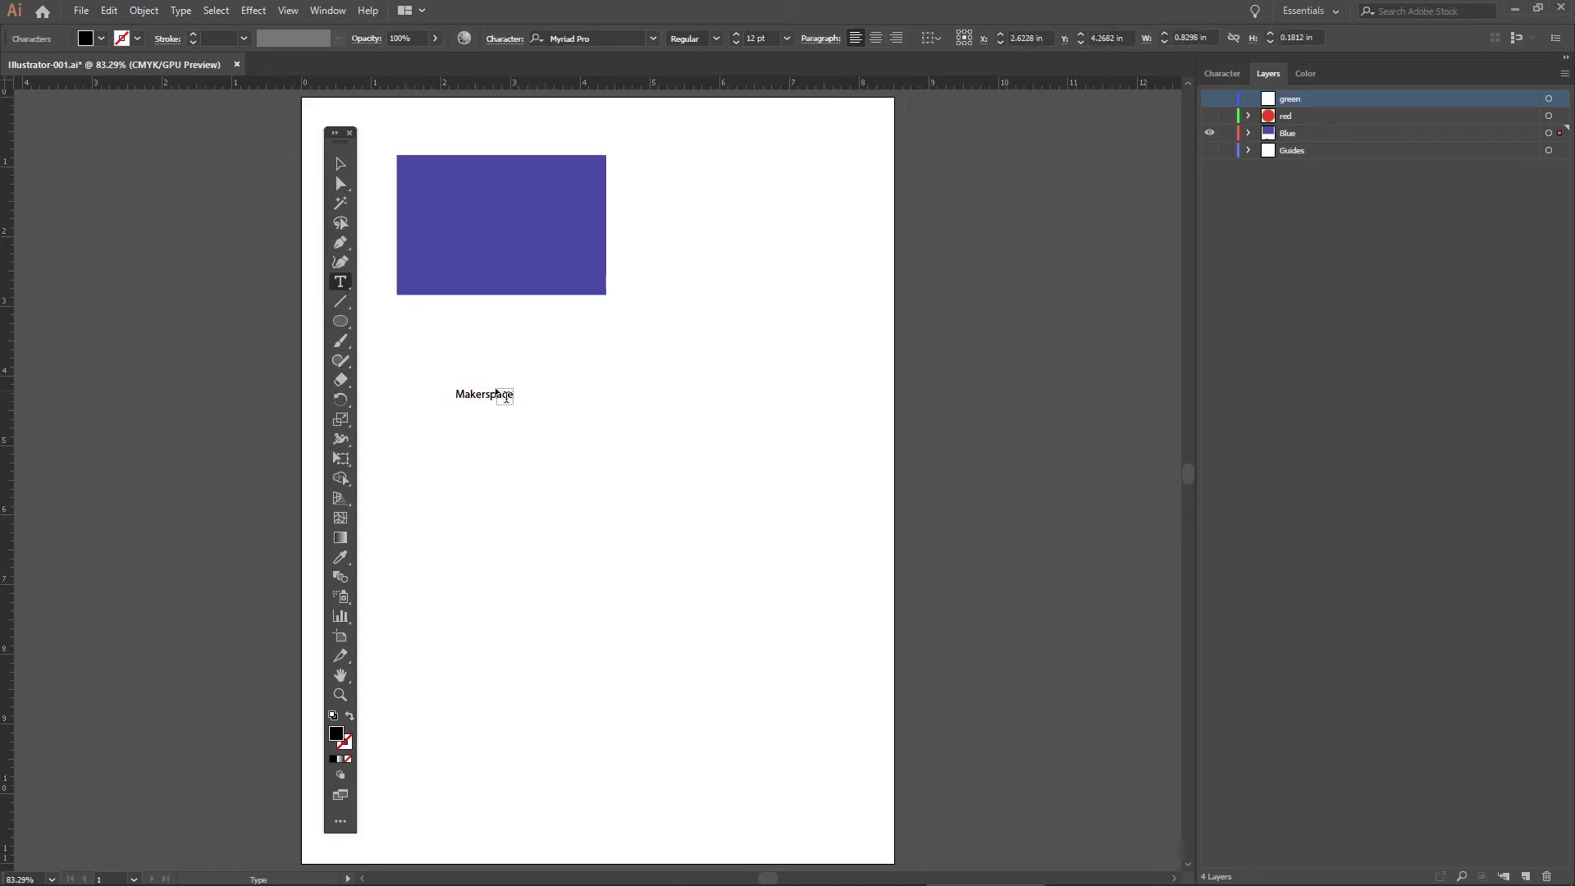
pyautogui.click(340, 164)
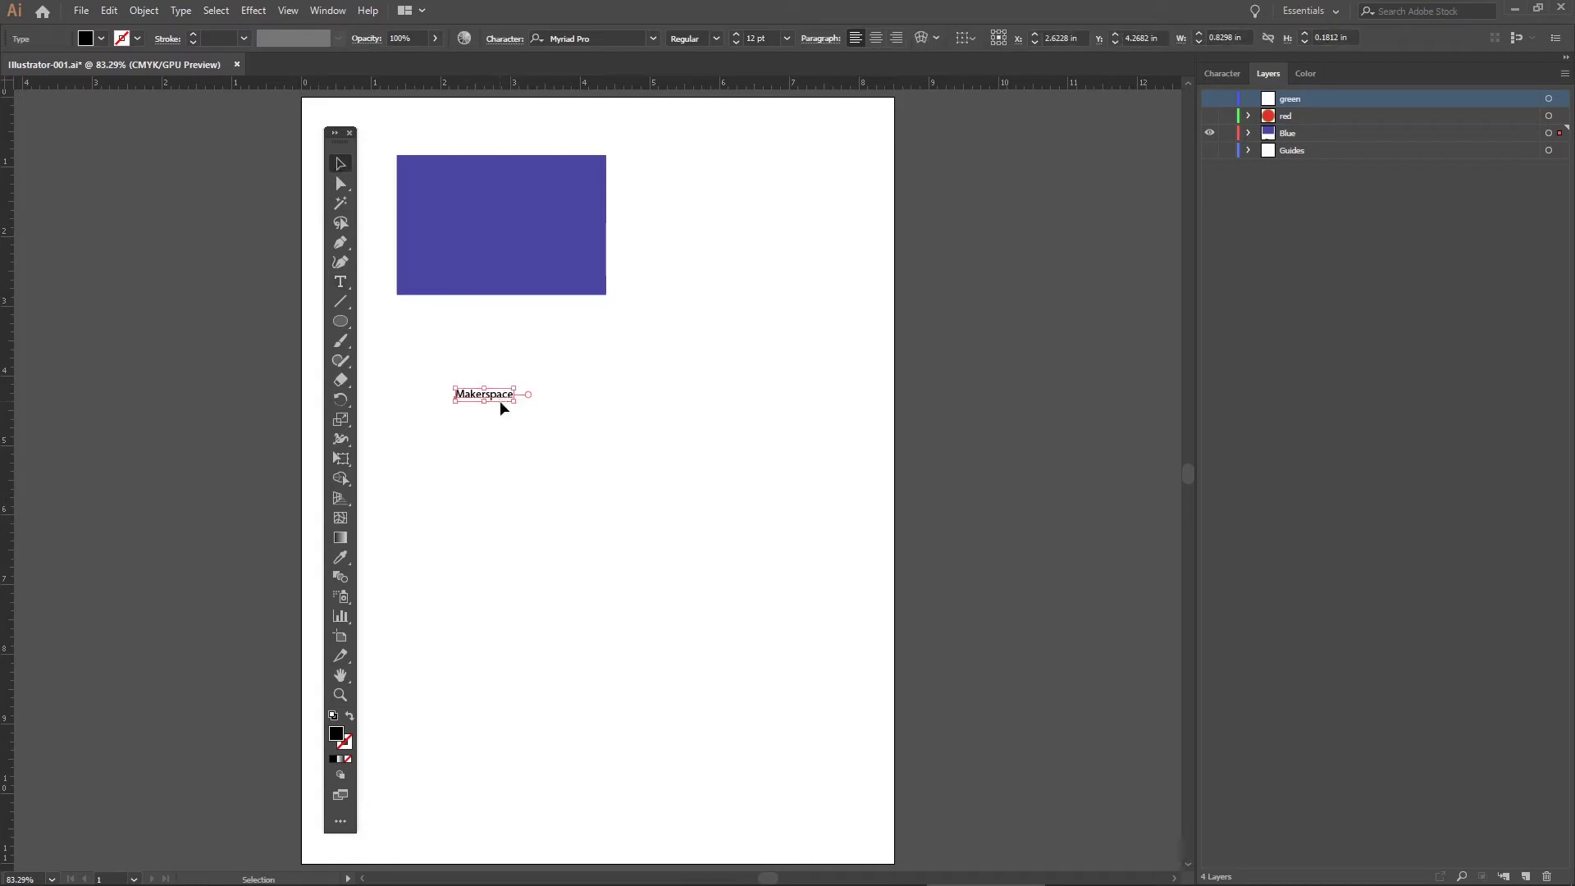
pyautogui.click(522, 475)
pyautogui.moveTo(491, 401)
pyautogui.mouseDown()
pyautogui.moveTo(491, 362)
pyautogui.moveTo(493, 386)
pyautogui.mouseUp()
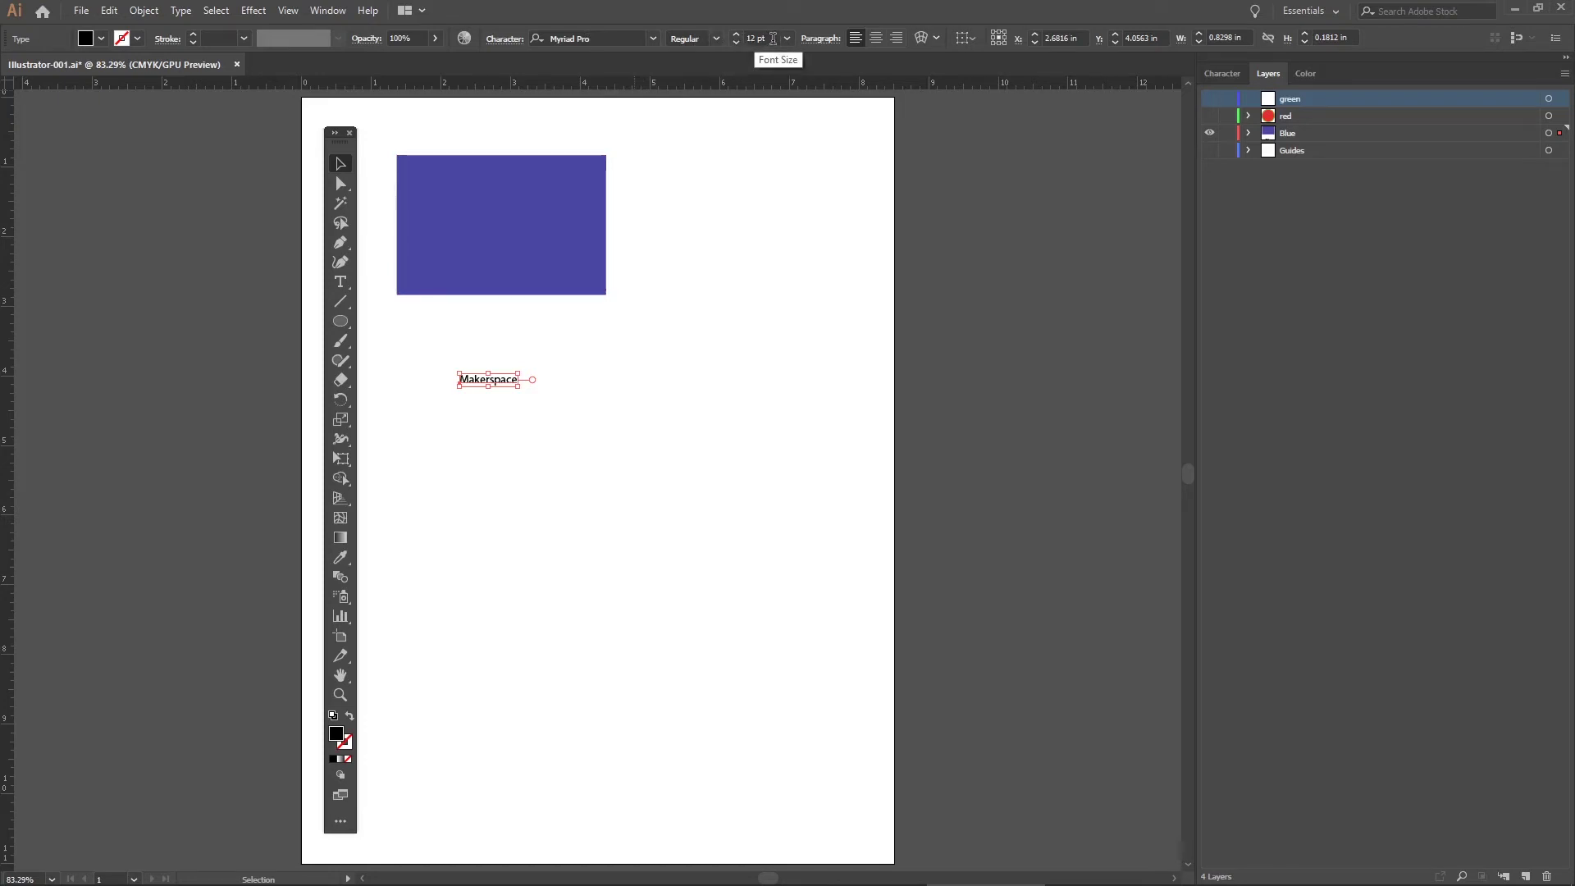
# Step: Increase the Makerspace text's font size to 50 pt
pyautogui.click(736, 35)
pyautogui.click(736, 34)
pyautogui.click(736, 35)
pyautogui.click(736, 34)
pyautogui.click(735, 34)
pyautogui.click(736, 34)
pyautogui.click(736, 34)
pyautogui.click(735, 35)
pyautogui.click(736, 35)
pyautogui.click(735, 34)
pyautogui.click(736, 35)
pyautogui.click(735, 34)
pyautogui.click(736, 34)
pyautogui.click(736, 34)
pyautogui.click(736, 35)
pyautogui.click(736, 34)
pyautogui.click(736, 35)
pyautogui.click(736, 34)
pyautogui.click(736, 35)
pyautogui.click(735, 34)
pyautogui.click(736, 34)
pyautogui.click(736, 34)
pyautogui.click(736, 34)
pyautogui.click(736, 35)
pyautogui.click(735, 34)
pyautogui.click(736, 35)
pyautogui.click(736, 34)
pyautogui.click(736, 35)
pyautogui.click(736, 35)
pyautogui.click(736, 34)
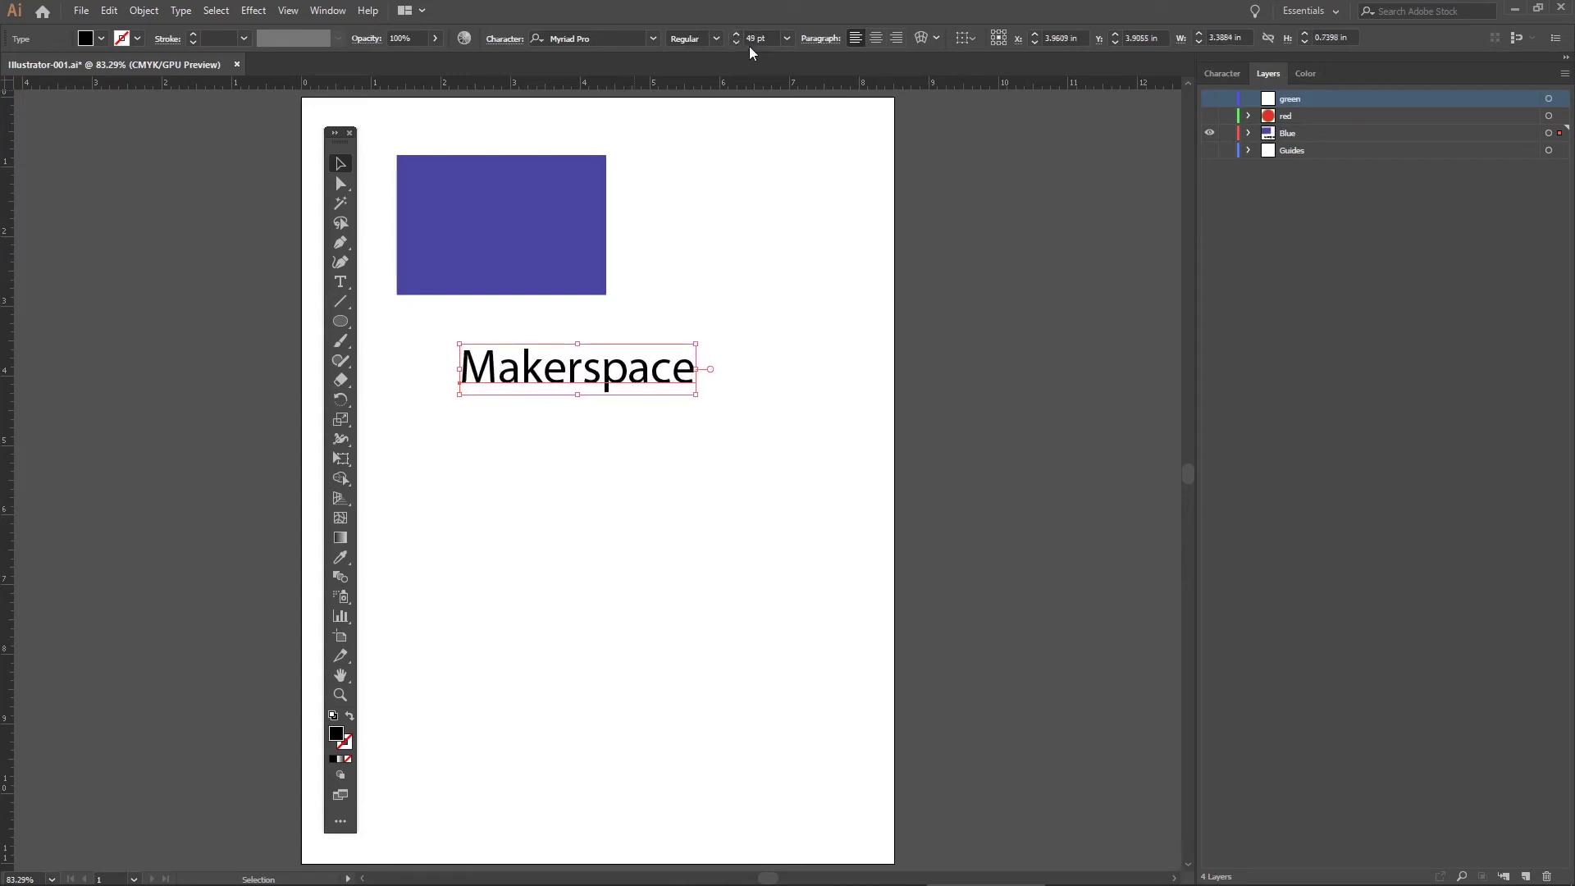
pyautogui.click(736, 35)
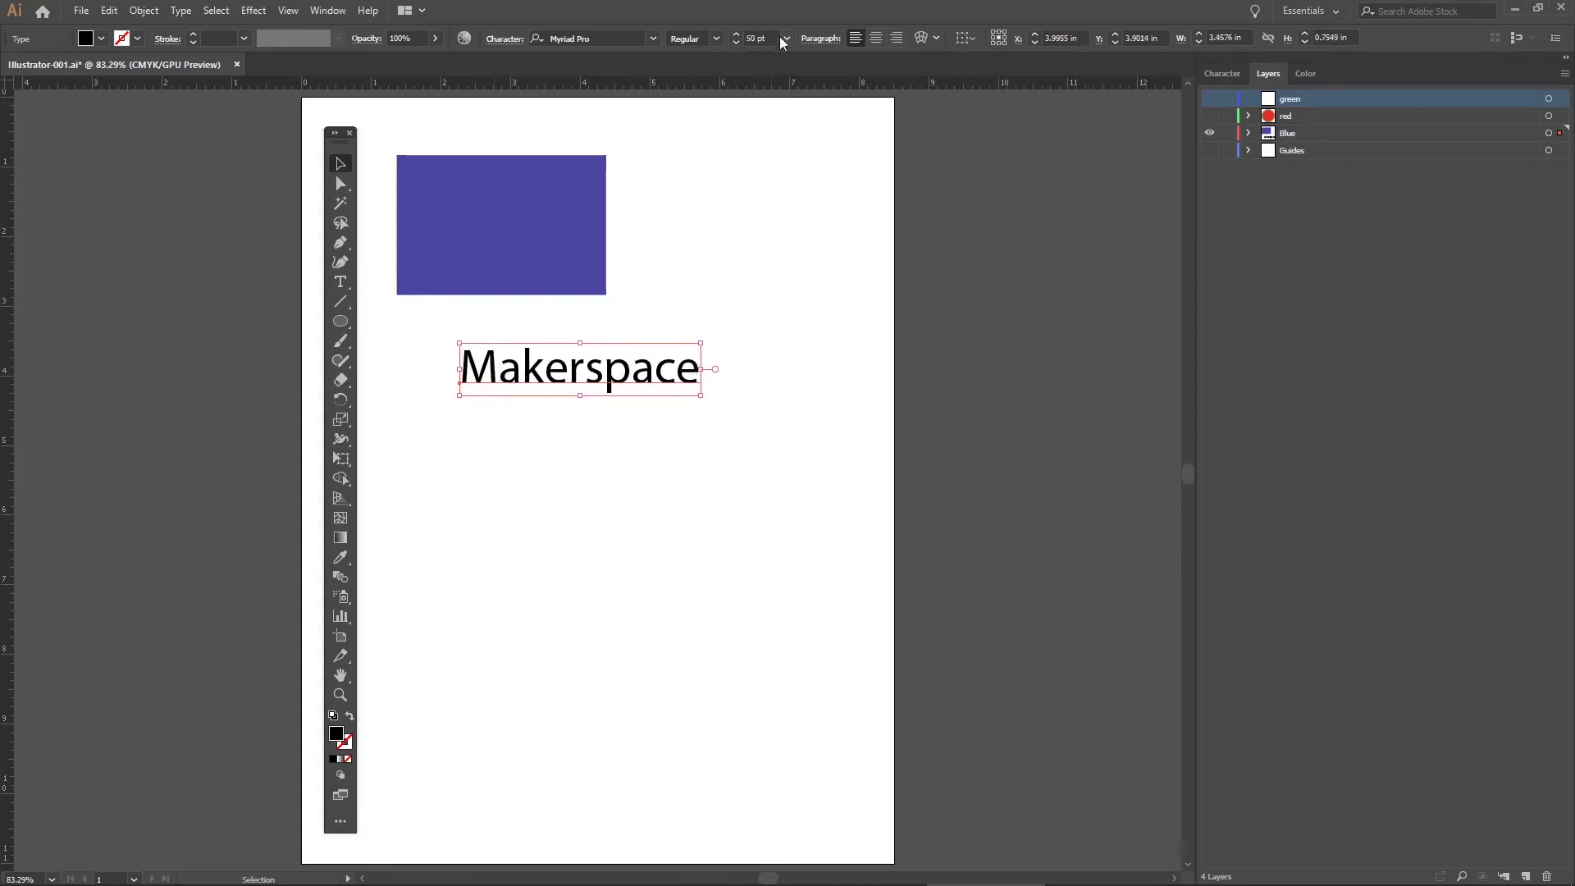
# Step: Scale the Makerspace text up to about 5.69 in wide and align its start with the blue rectangle's edge just above
pyautogui.moveTo(561, 371)
pyautogui.mouseDown()
pyautogui.moveTo(515, 373)
pyautogui.moveTo(557, 361)
pyautogui.mouseUp()
pyautogui.click(556, 477)
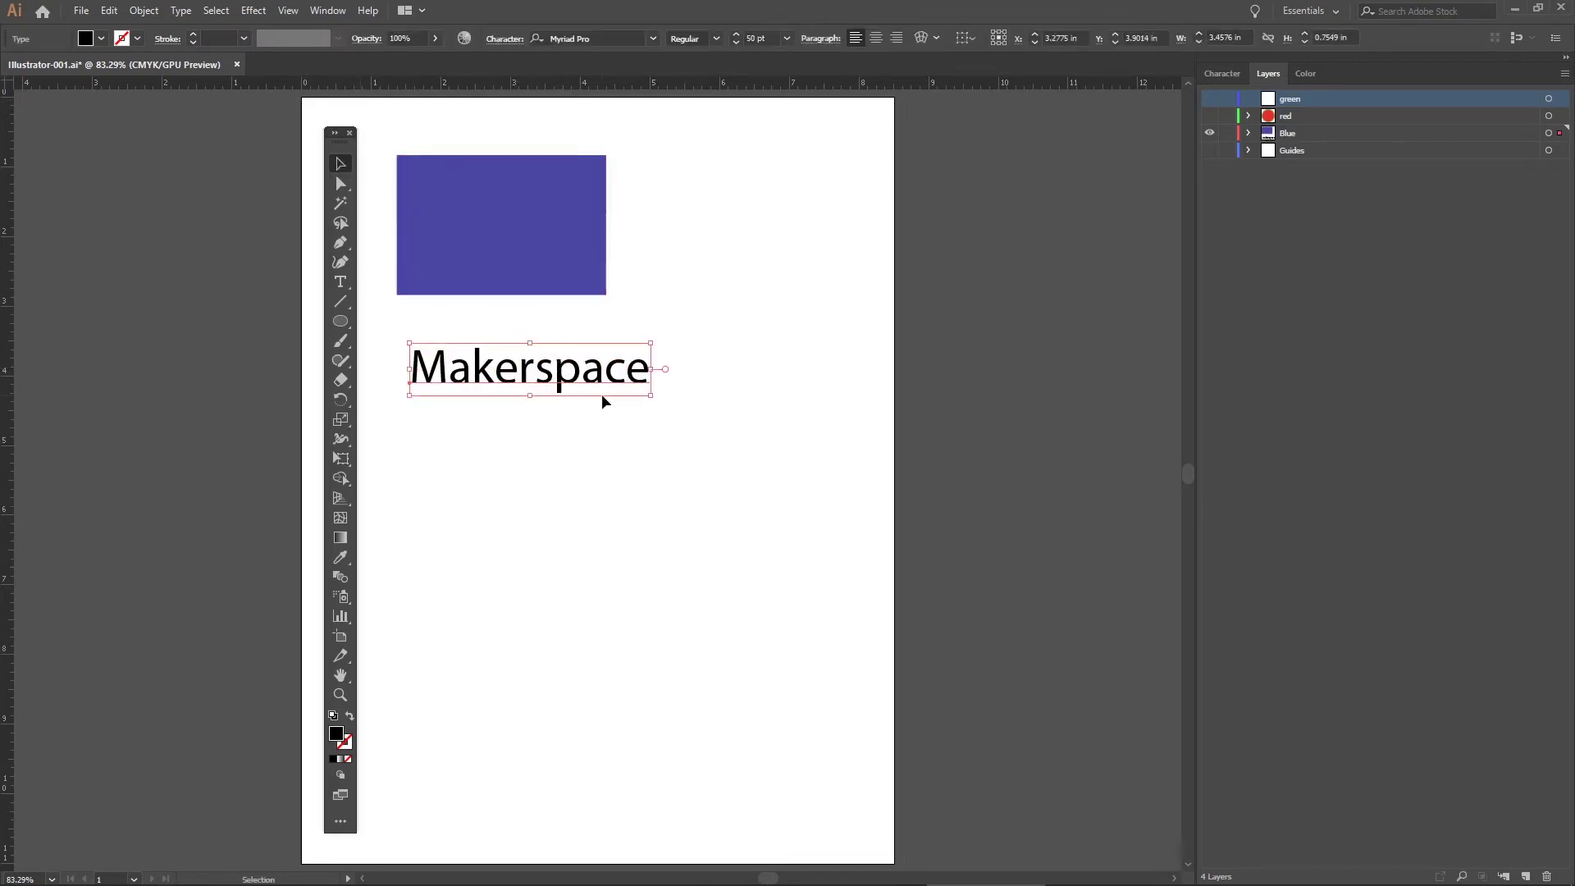
pyautogui.moveTo(564, 370); pyautogui.dragTo(564, 370)
pyautogui.moveTo(650, 398); pyautogui.dragTo(805, 474)
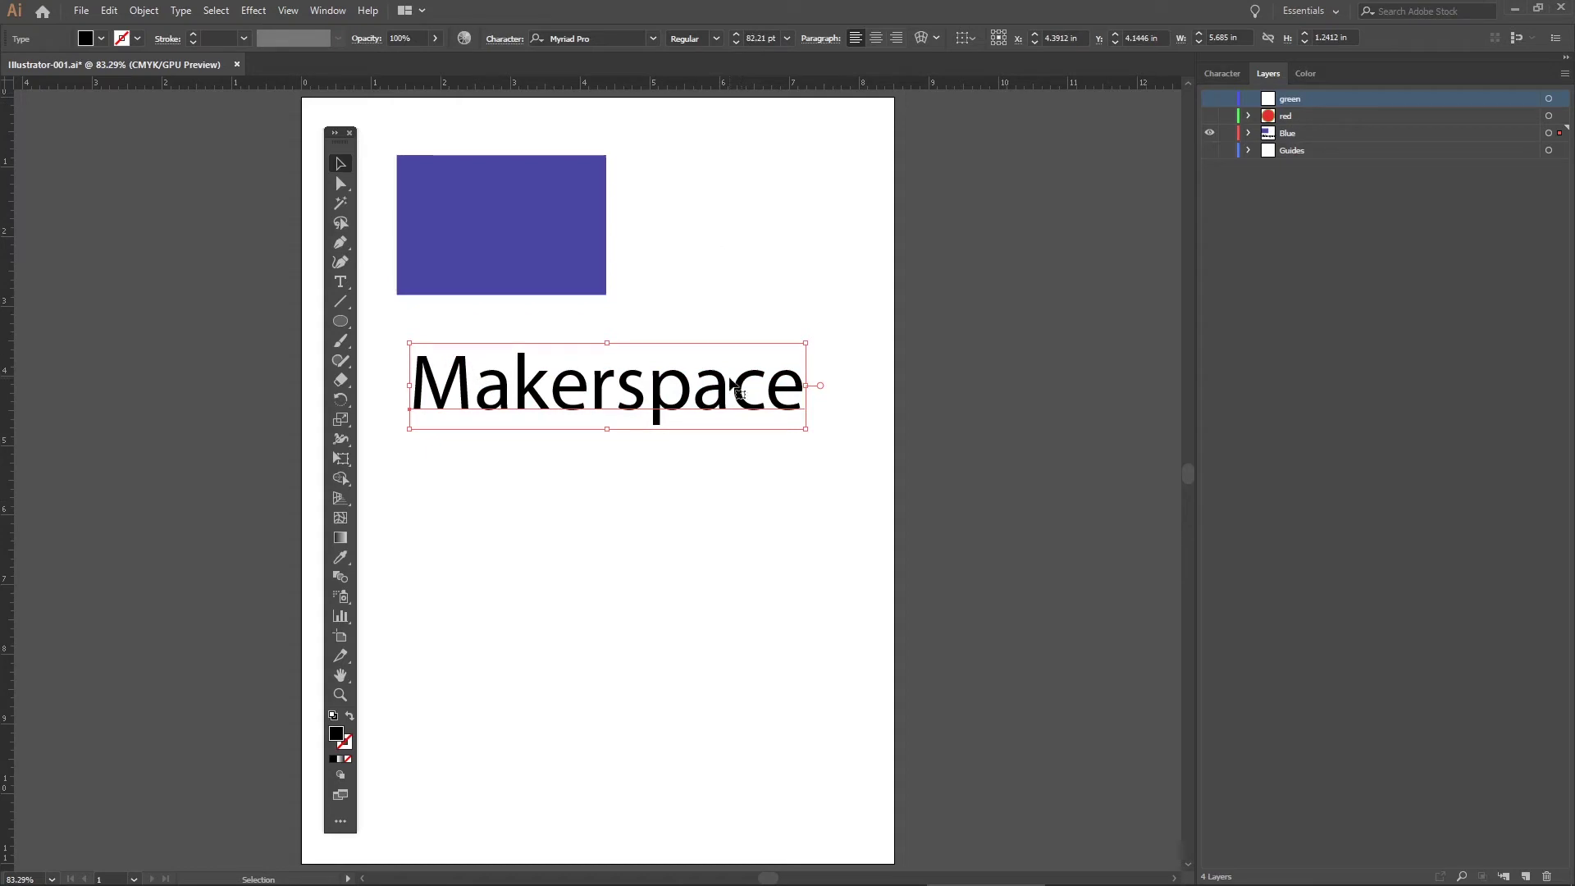
pyautogui.moveTo(719, 391)
pyautogui.mouseDown()
pyautogui.moveTo(706, 362)
pyautogui.moveTo(692, 429)
pyautogui.moveTo(707, 362)
pyautogui.mouseUp()
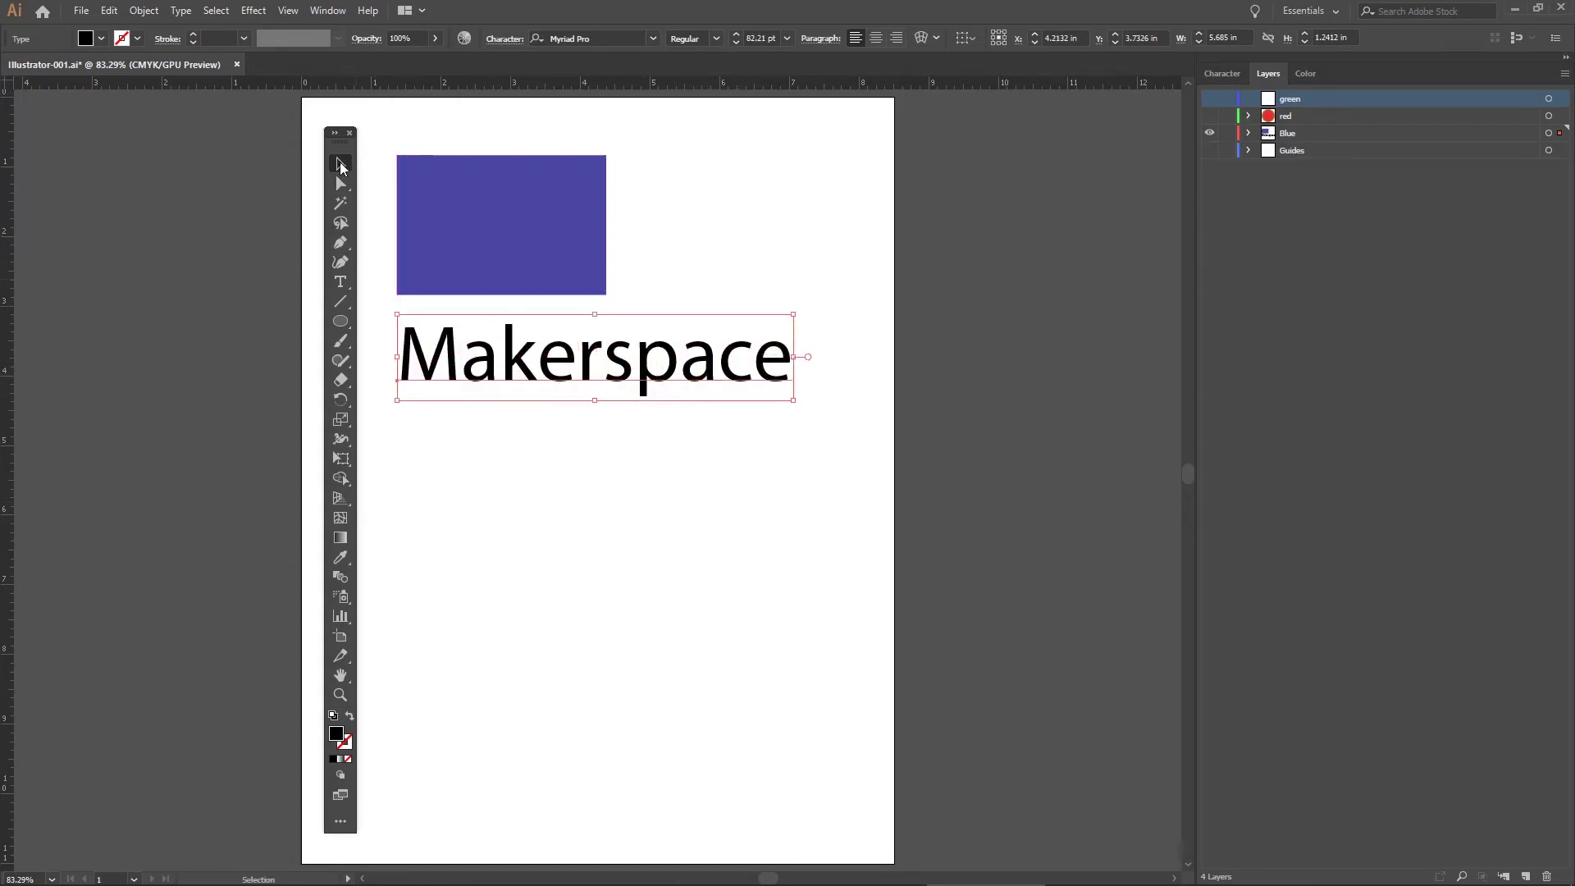
# Step: Move the blue rectangle slightly up, and shift the Makerspace text slightly right to about X 4.27 in
pyautogui.moveTo(543, 244)
pyautogui.mouseDown()
pyautogui.moveTo(843, 259)
pyautogui.moveTo(554, 242)
pyautogui.mouseUp()
pyautogui.click(687, 235)
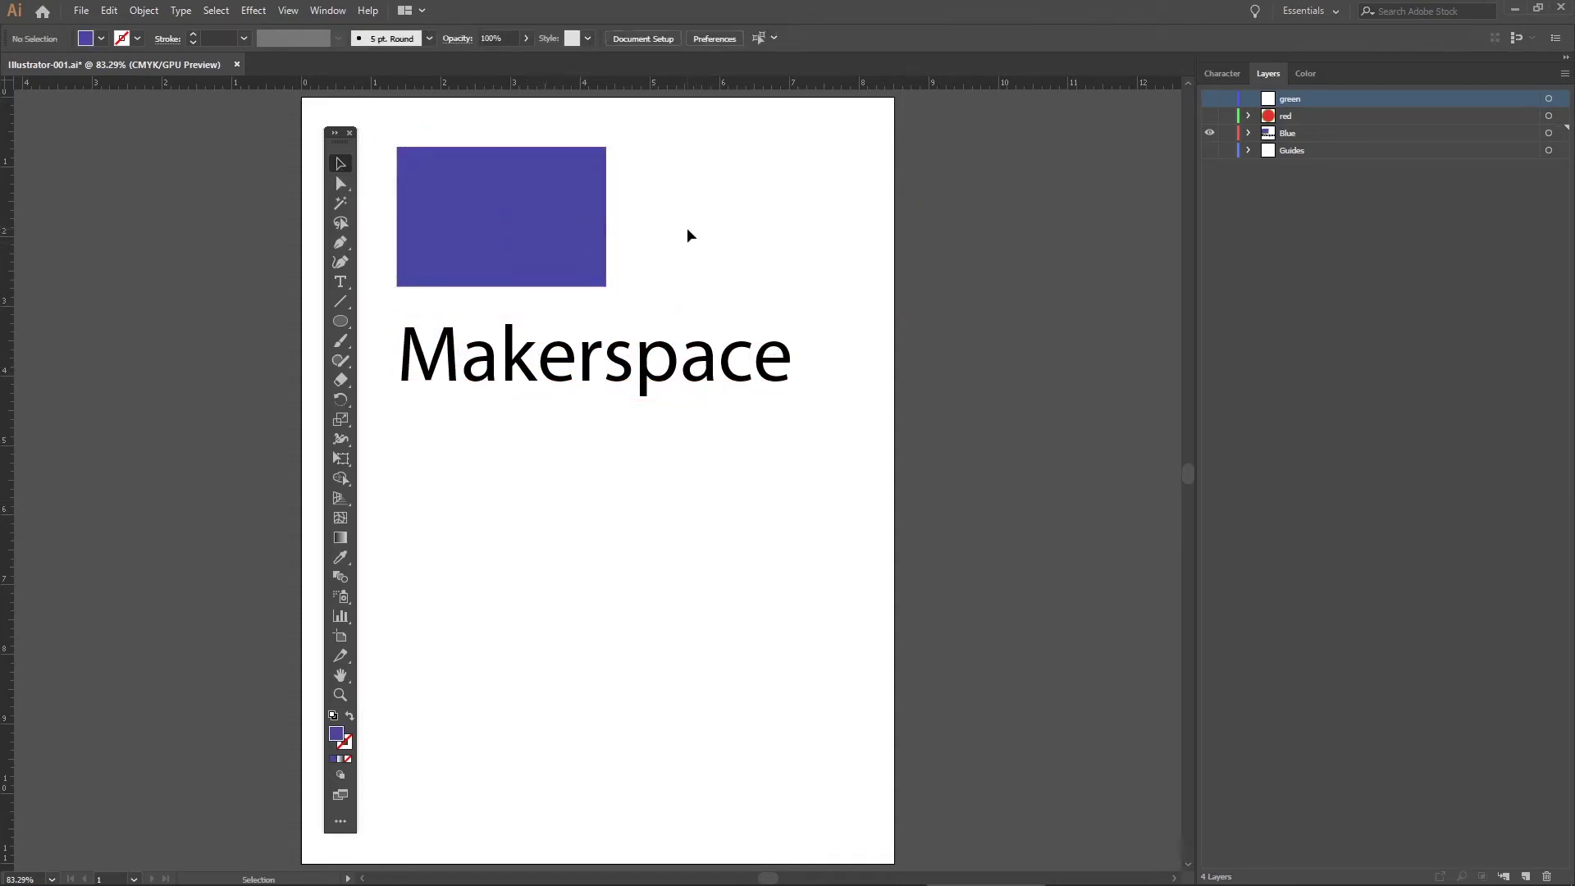
pyautogui.click(648, 370)
pyautogui.moveTo(645, 364); pyautogui.dragTo(649, 364)
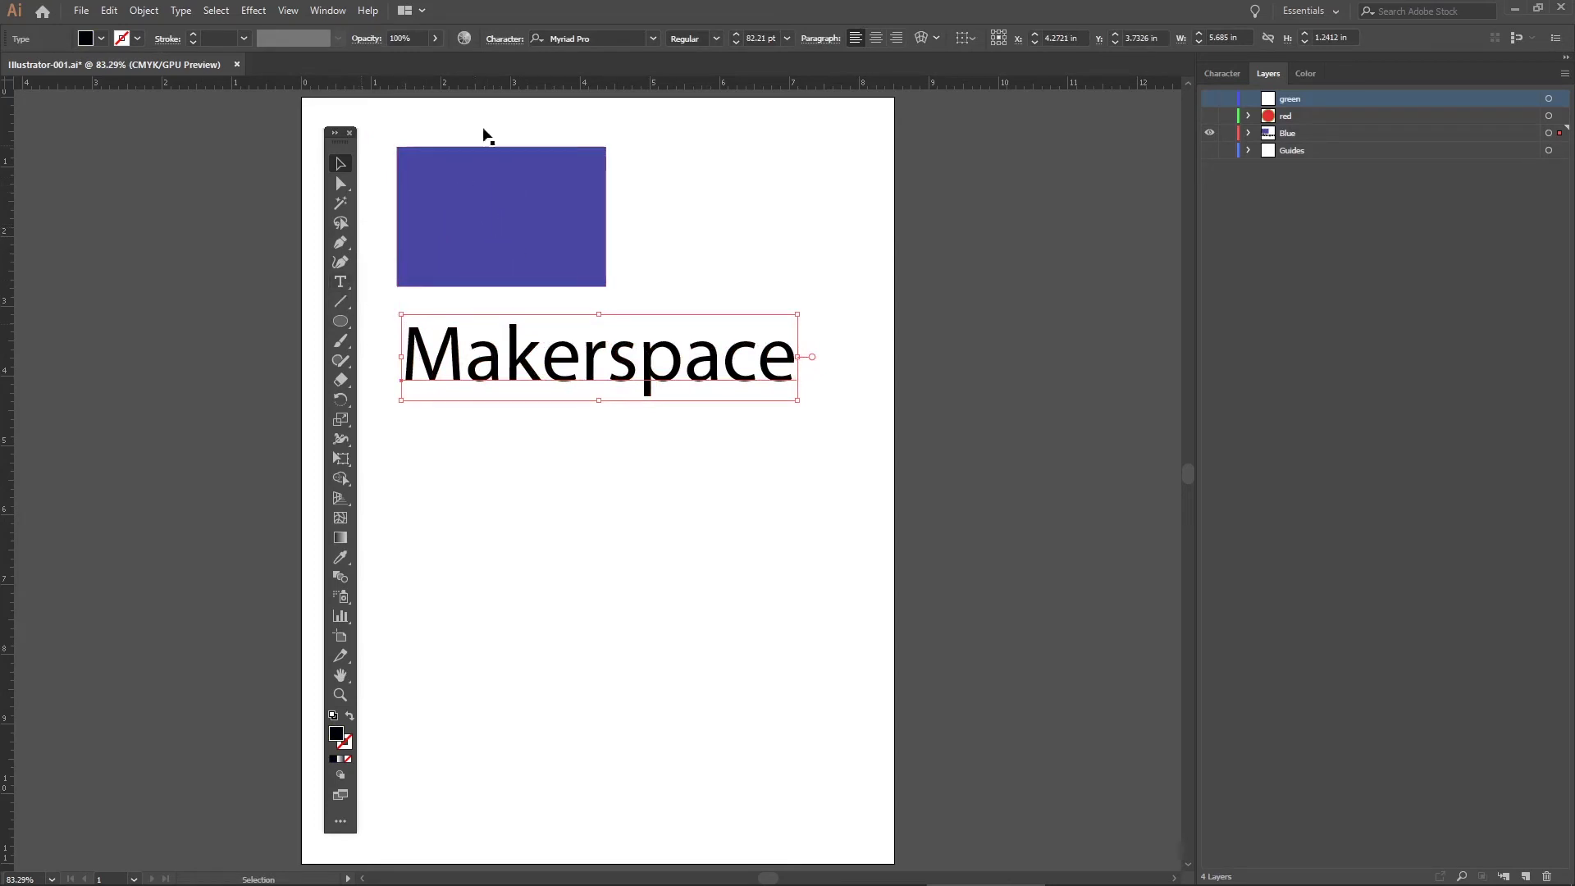
# Step: Change the Makerspace text's font to Poppins
pyautogui.click(653, 38)
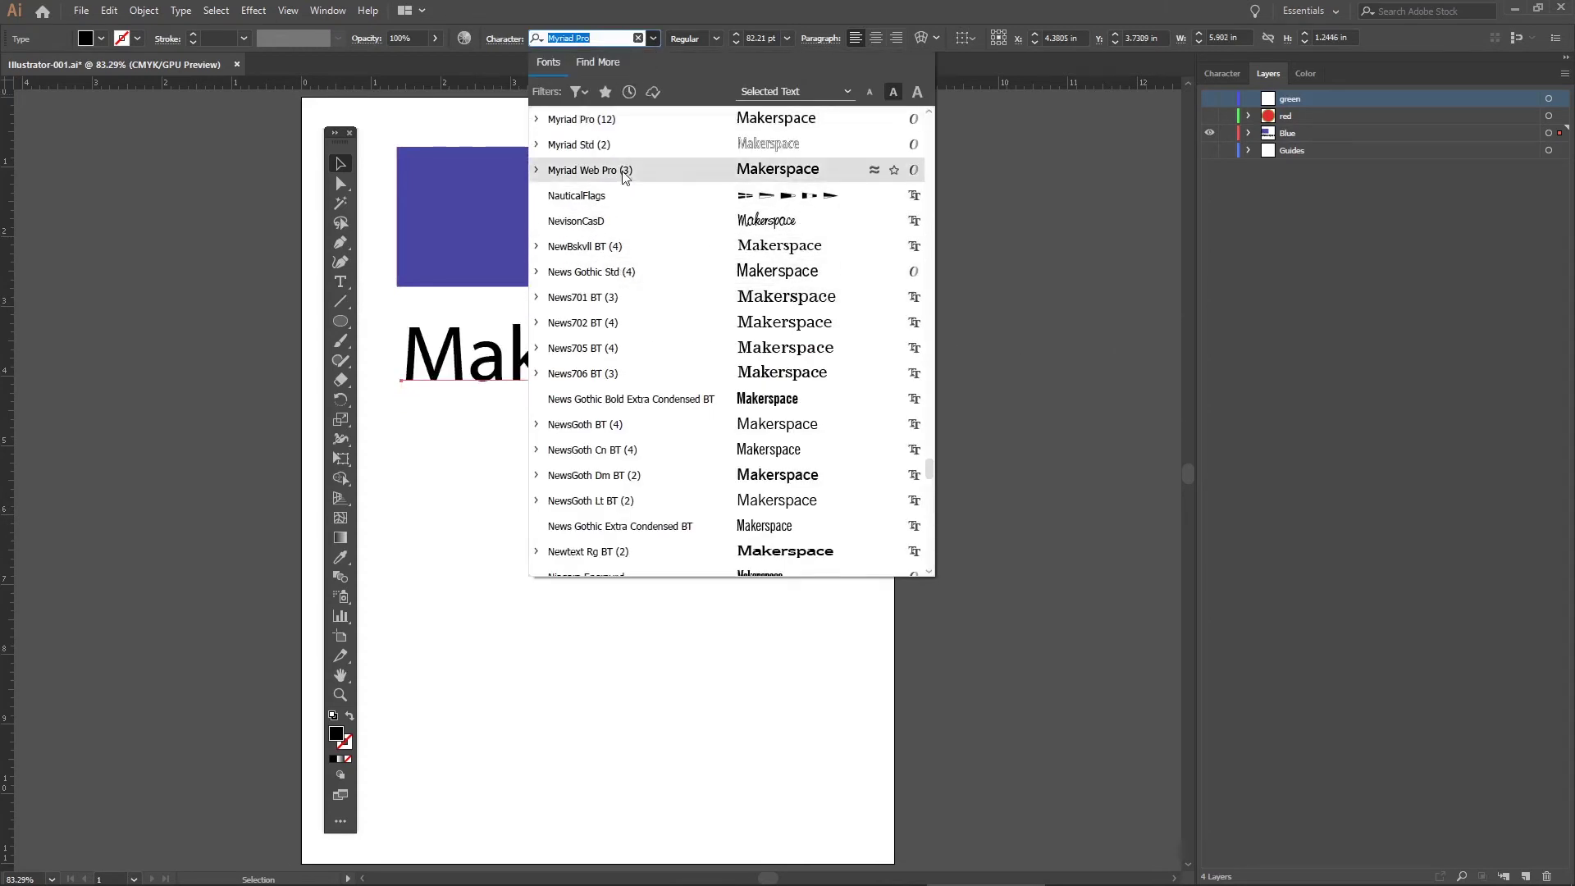
pyautogui.click(391, 124)
pyautogui.click(339, 676)
pyautogui.moveTo(454, 519); pyautogui.dragTo(225, 520)
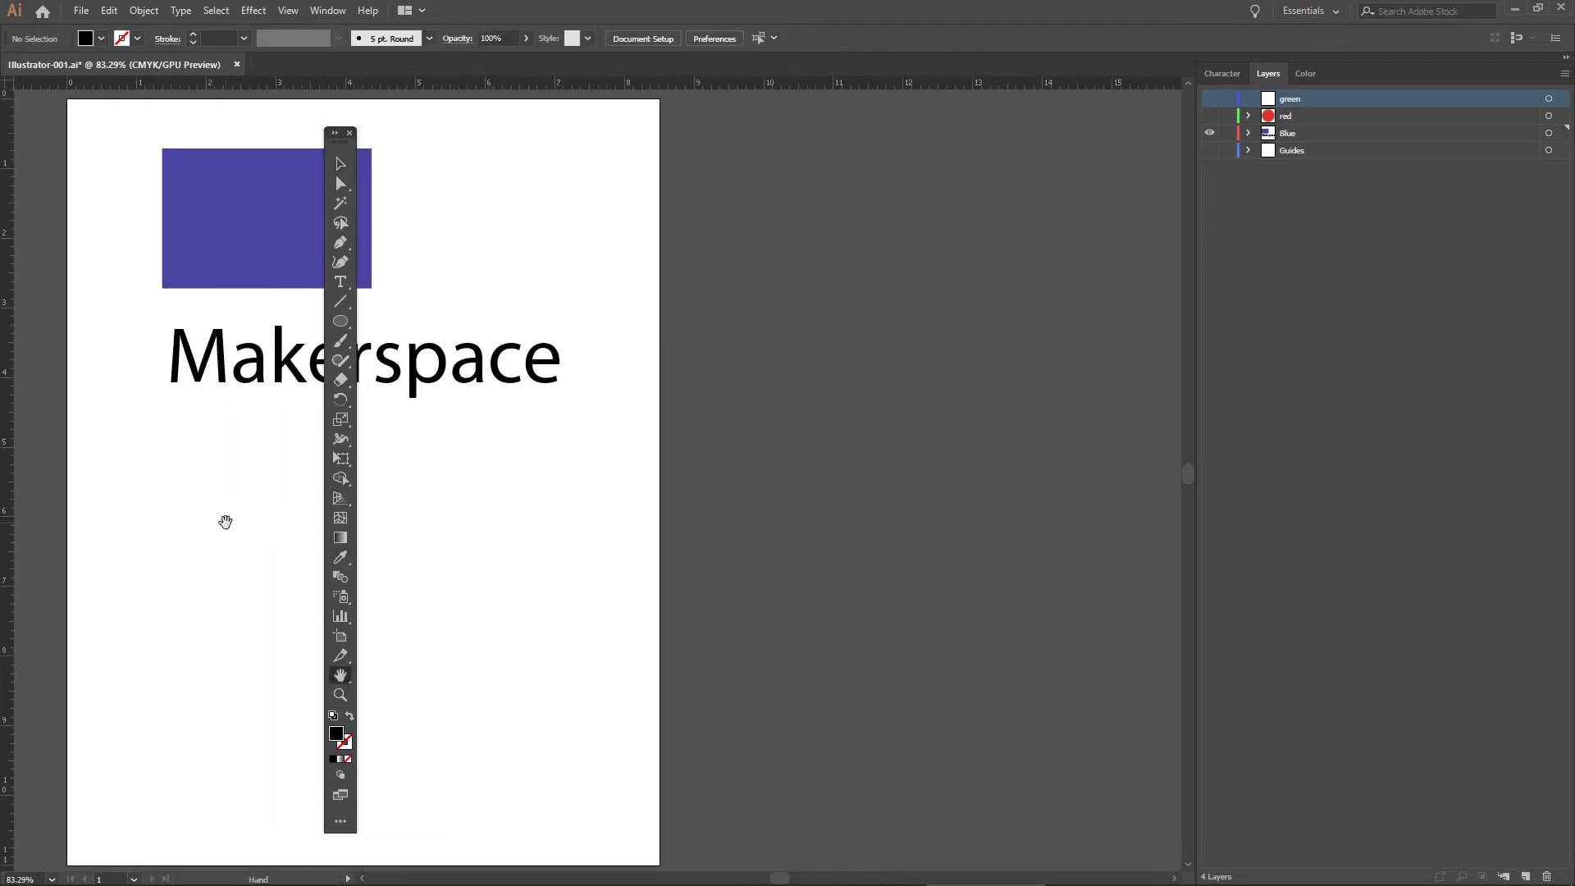
pyautogui.moveTo(341, 147); pyautogui.dragTo(123, 154)
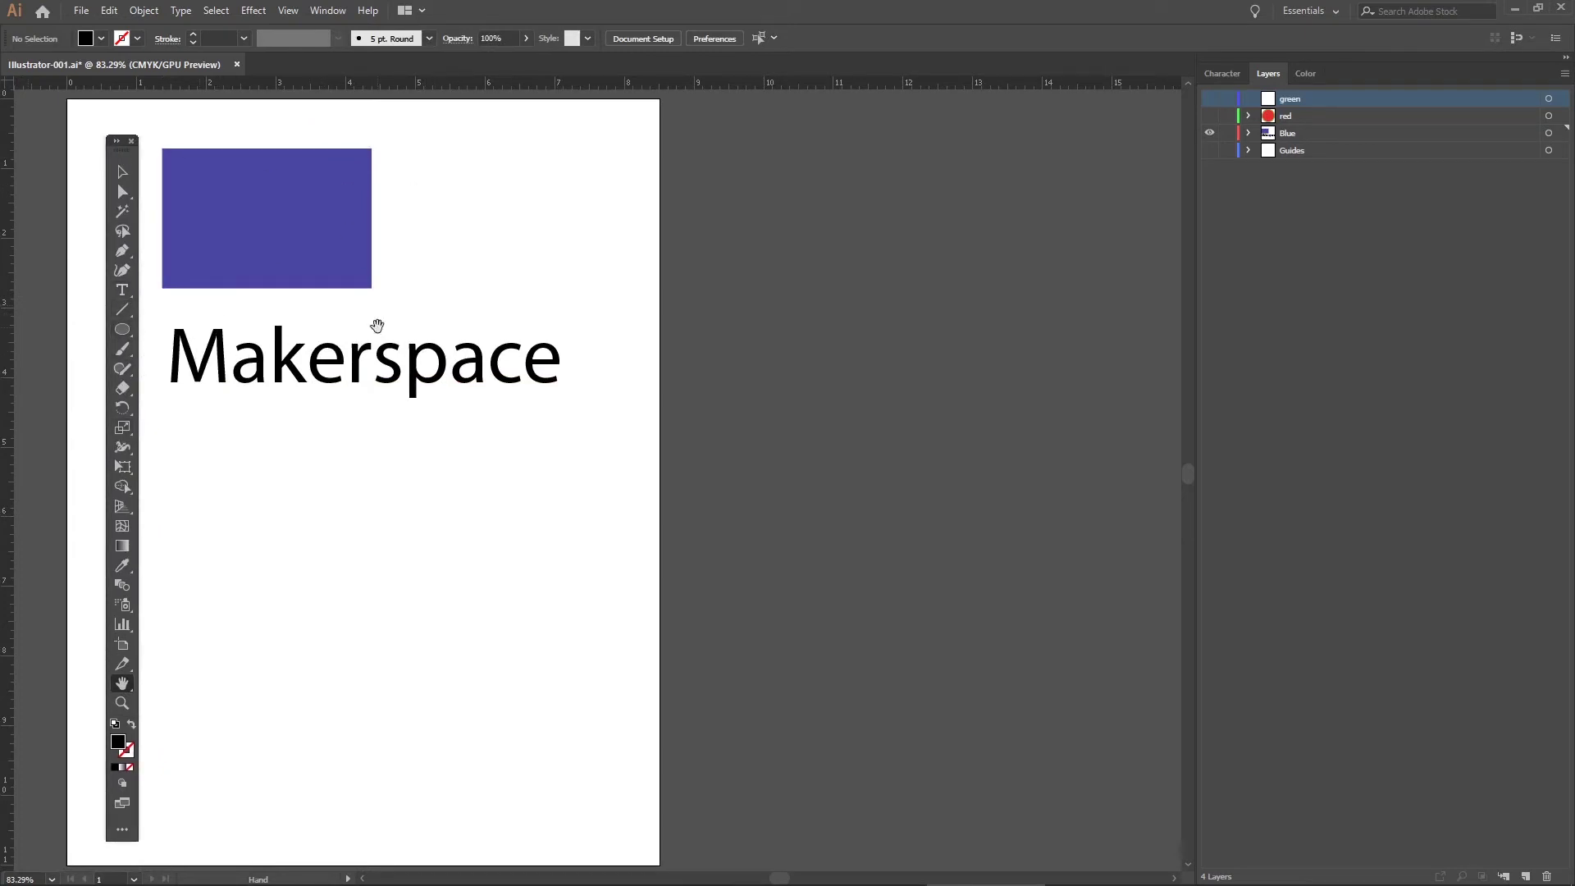
pyautogui.click(123, 173)
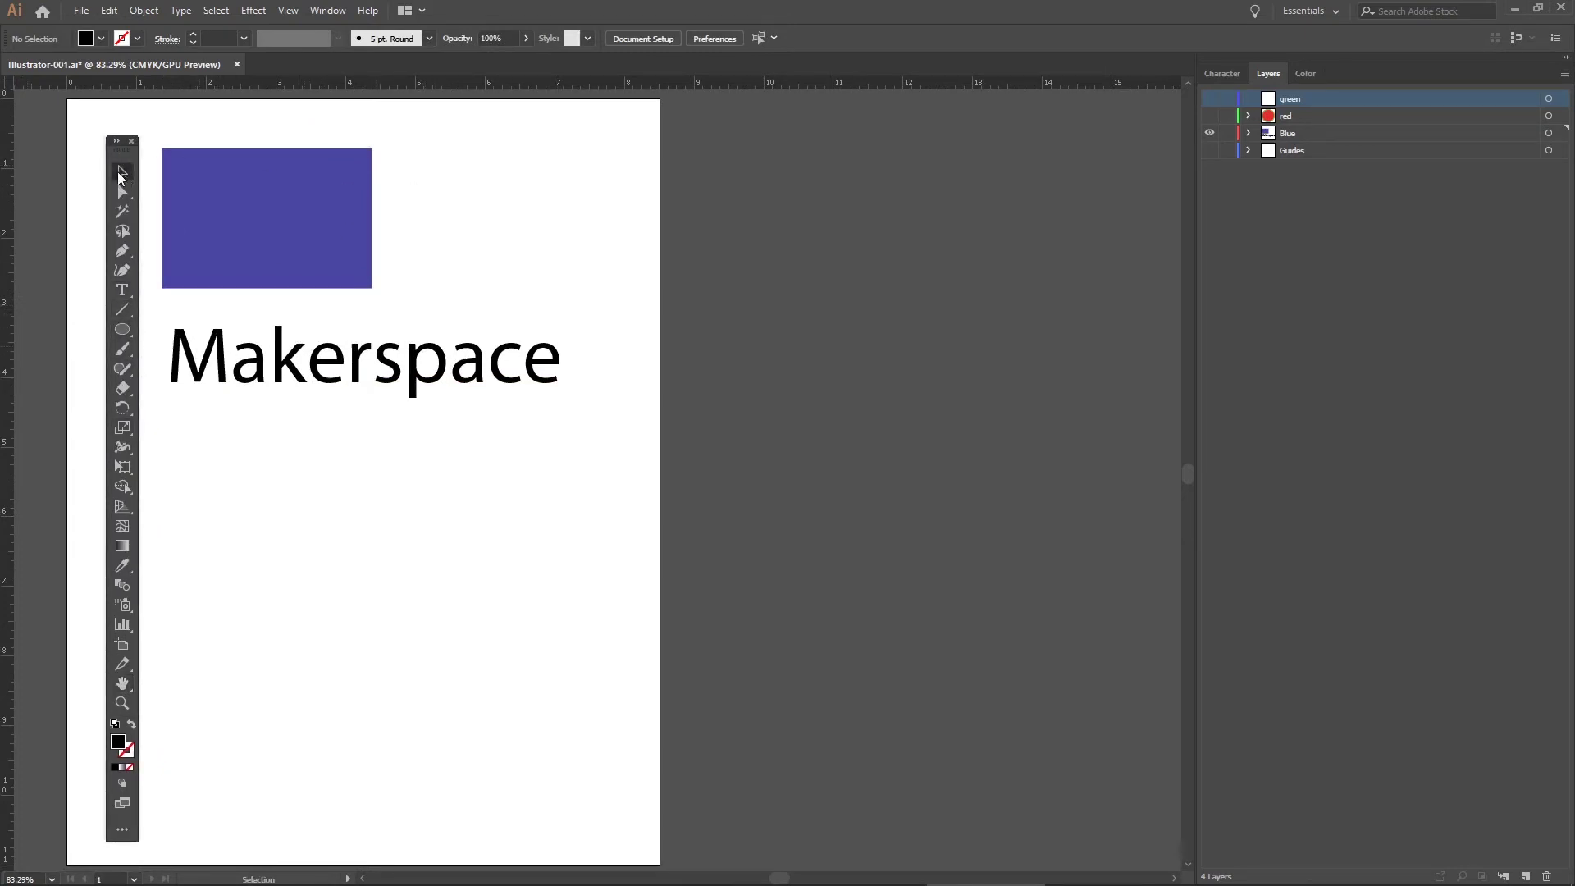
pyautogui.click(291, 360)
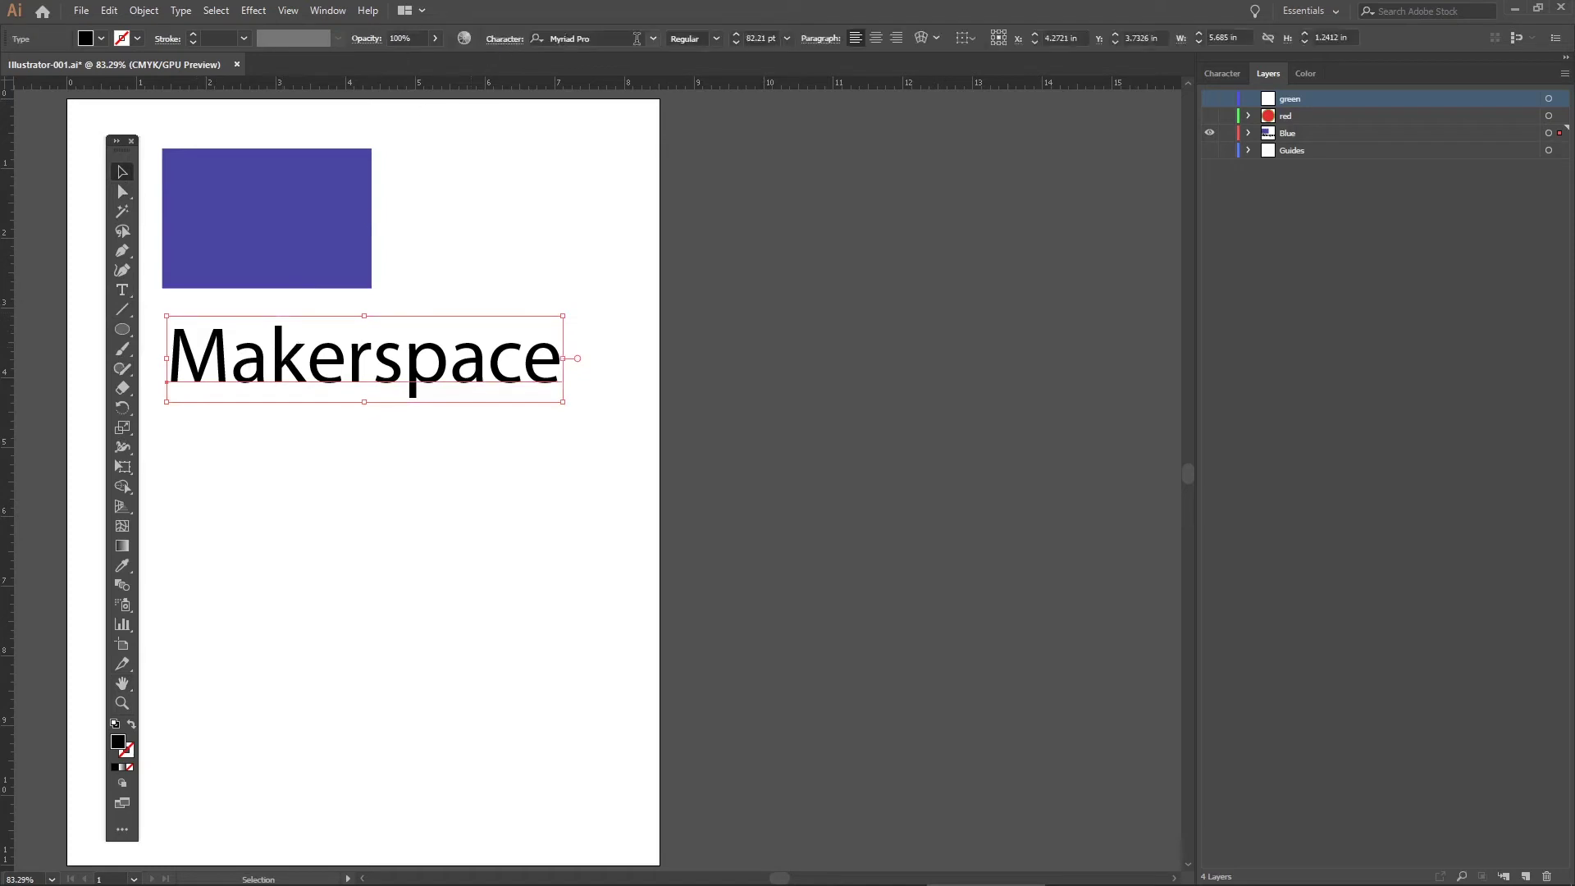
pyautogui.click(653, 39)
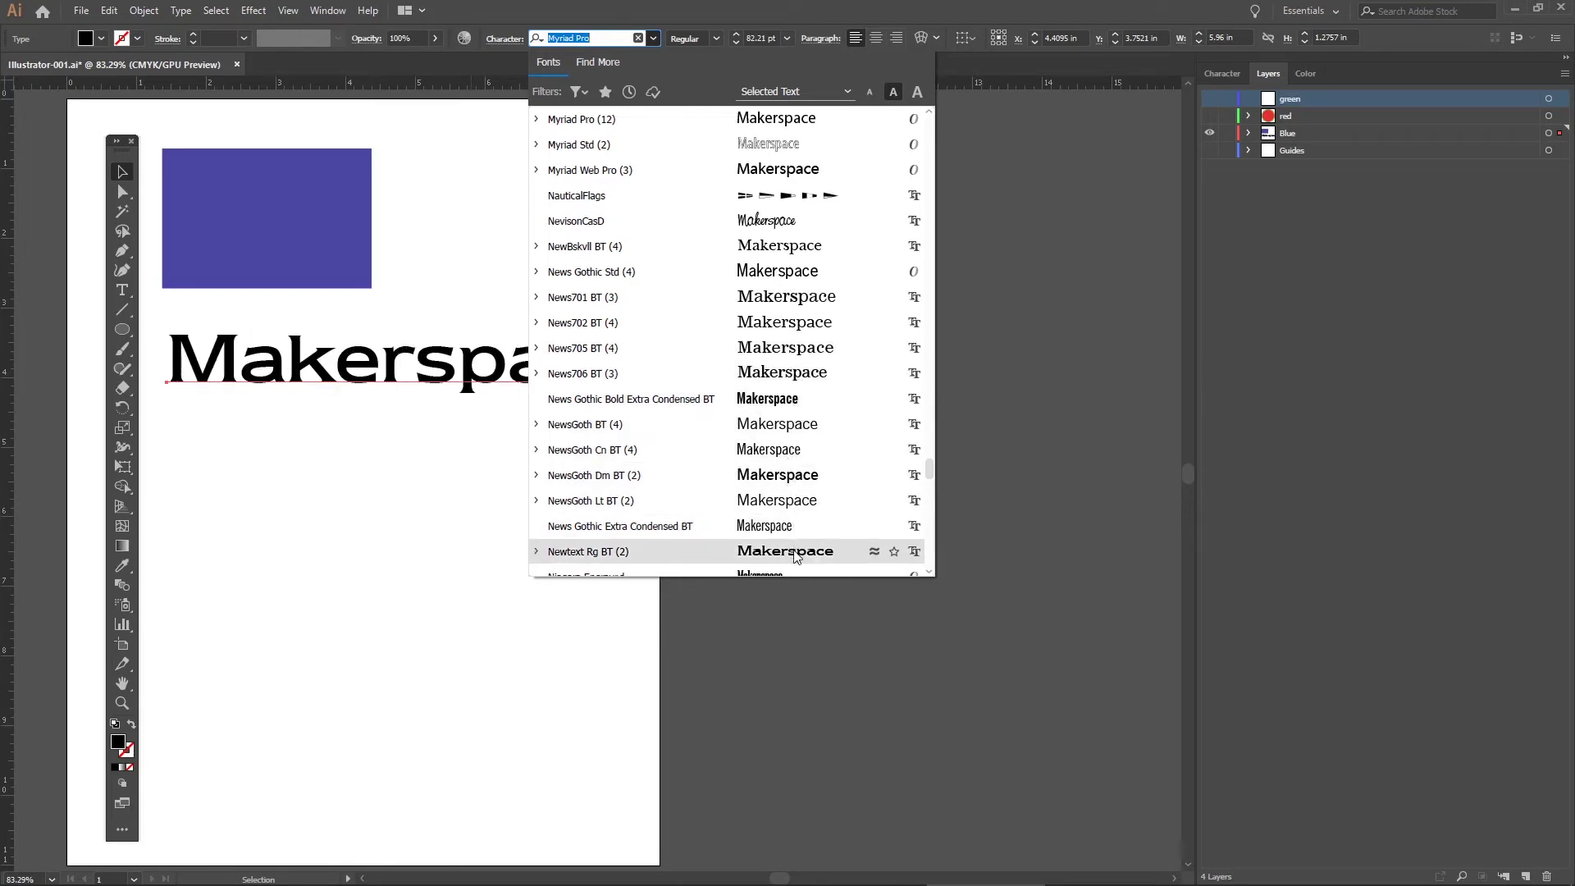
pyautogui.moveTo(930, 467); pyautogui.dragTo(930, 493)
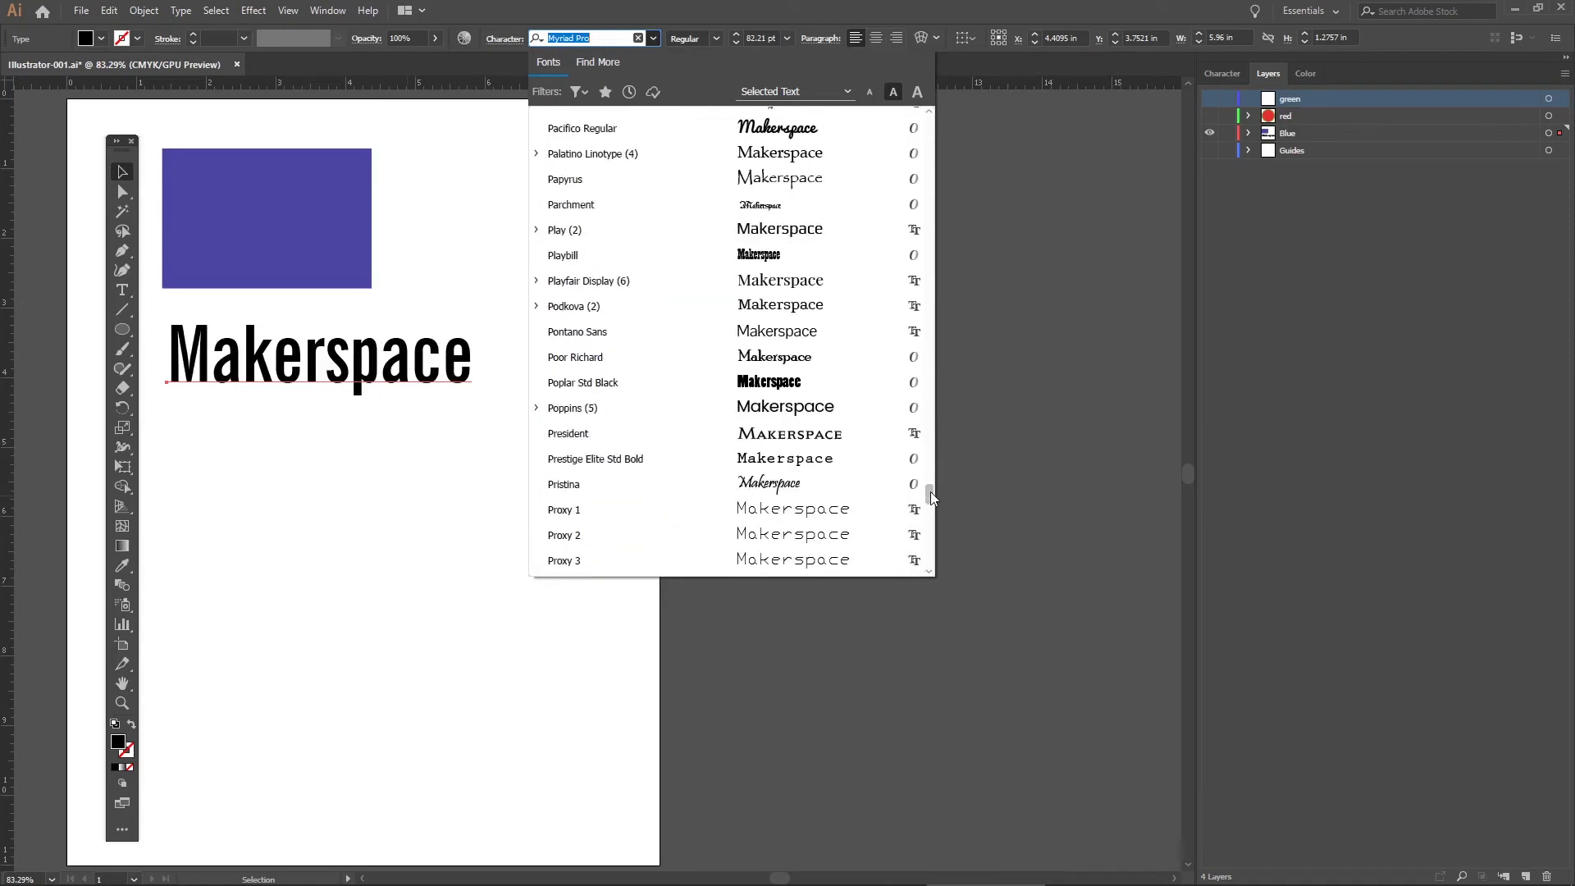
pyautogui.click(810, 415)
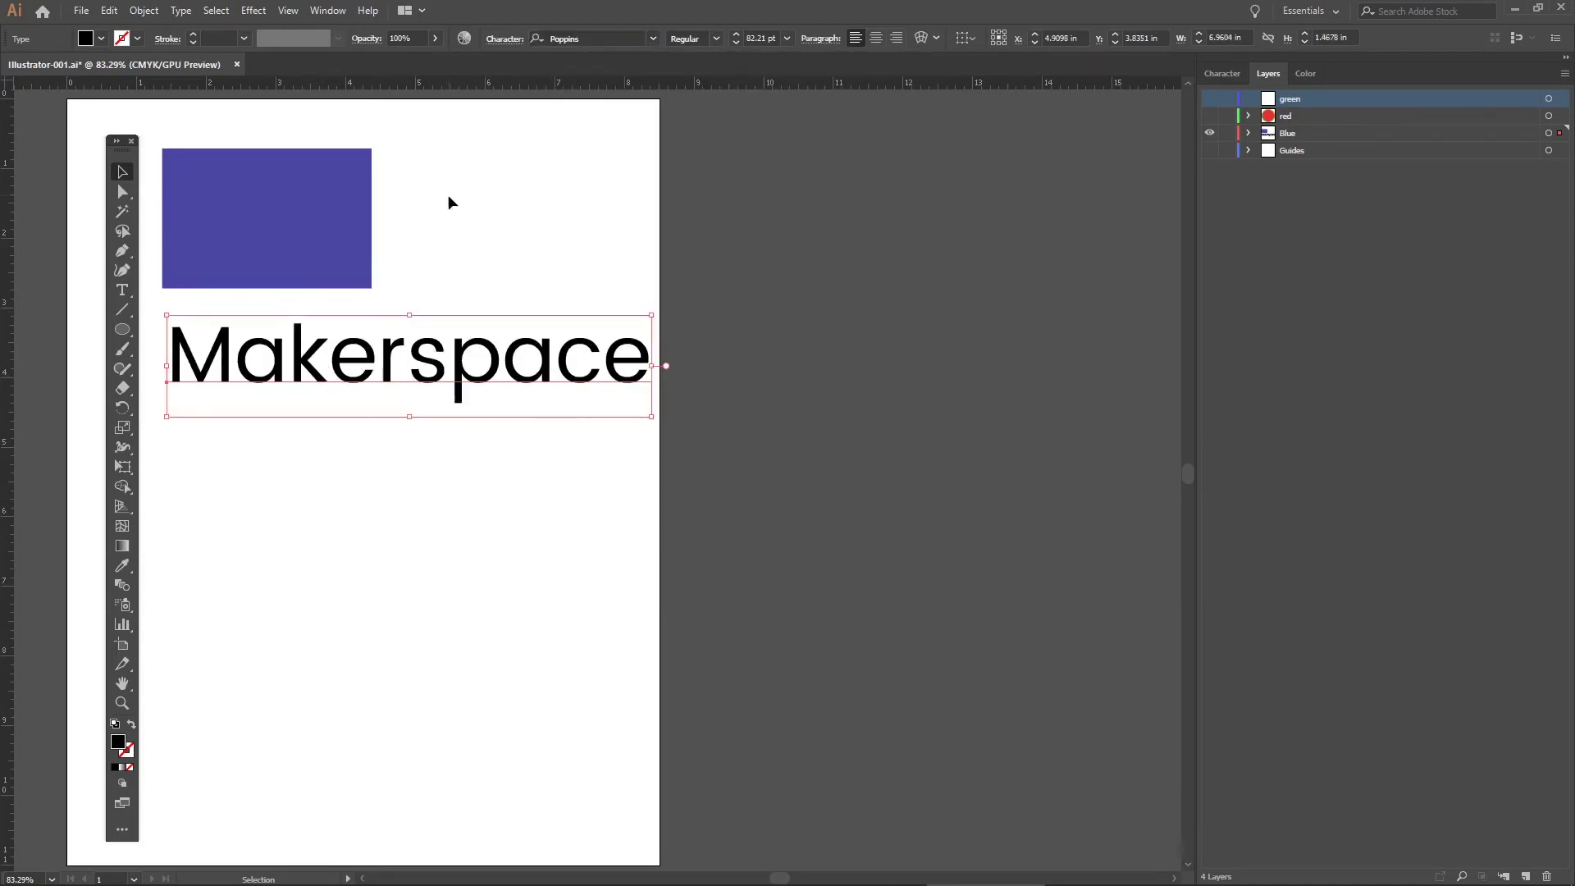
# Step: Move the Makerspace text to about X 4.11 in, Y 4.05 in on the page
pyautogui.click(123, 682)
pyautogui.moveTo(240, 460); pyautogui.dragTo(484, 461)
pyautogui.click(125, 173)
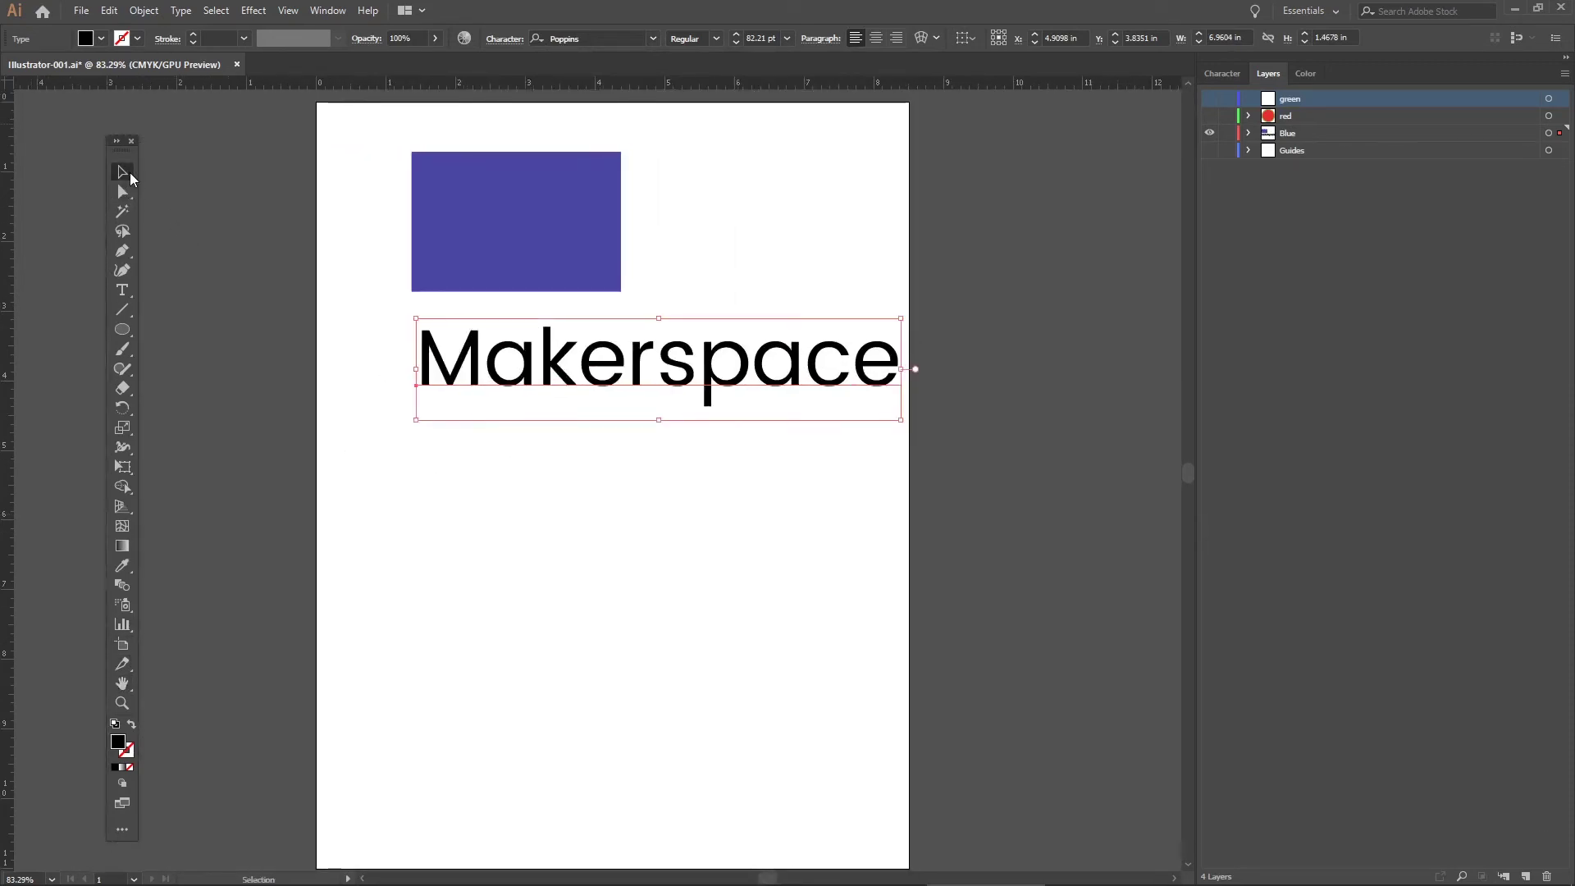
pyautogui.moveTo(551, 352); pyautogui.dragTo(493, 354)
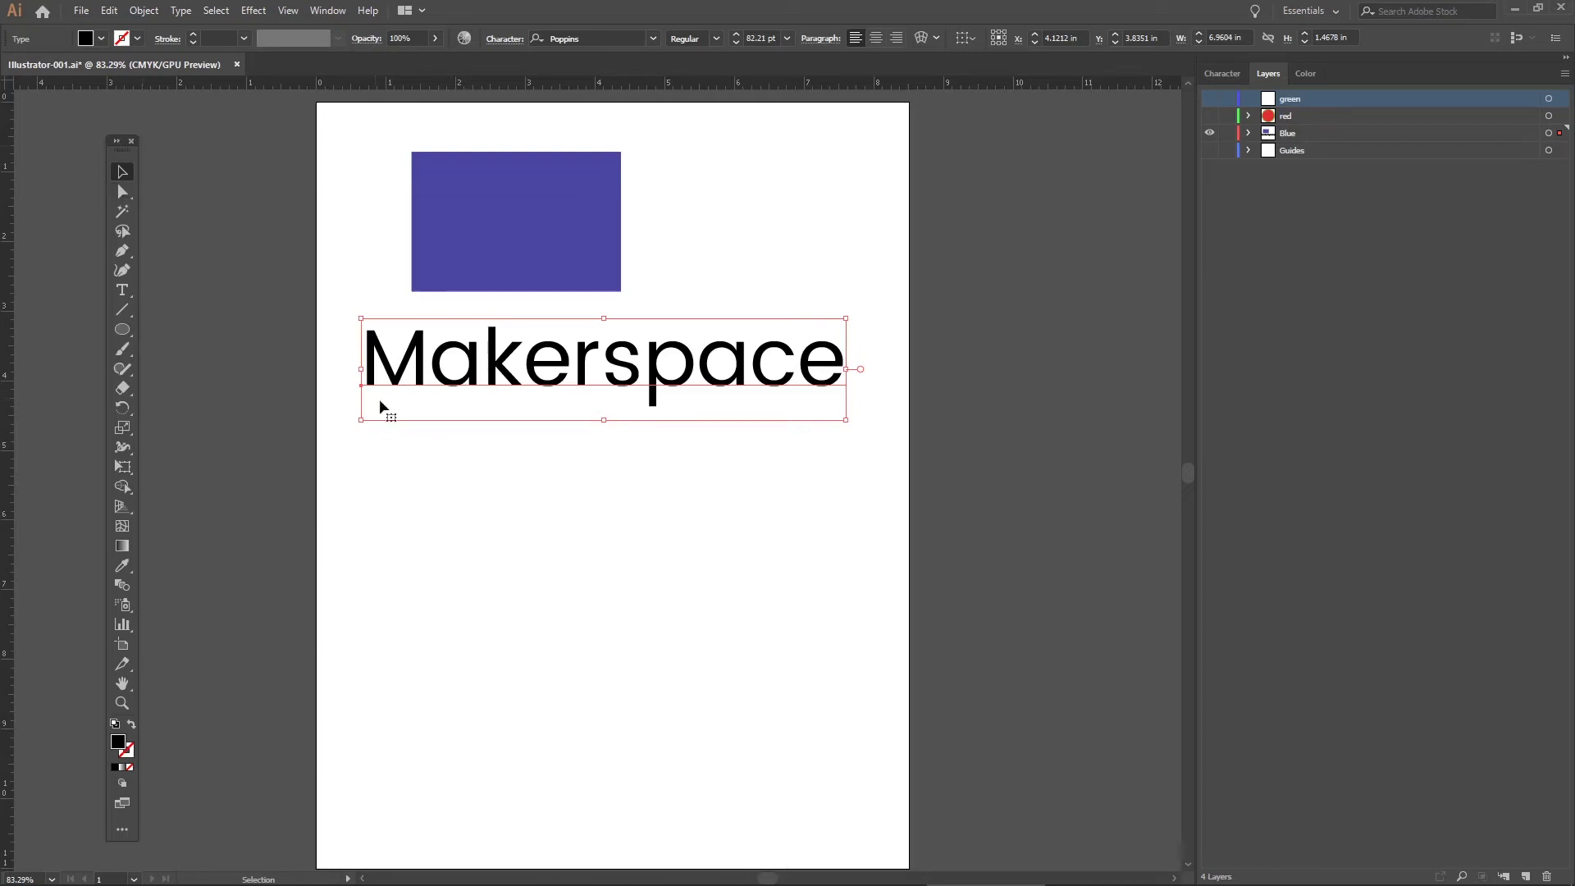
pyautogui.click(470, 451)
pyautogui.click(421, 375)
pyautogui.click(495, 366)
pyautogui.moveTo(495, 366); pyautogui.dragTo(494, 382)
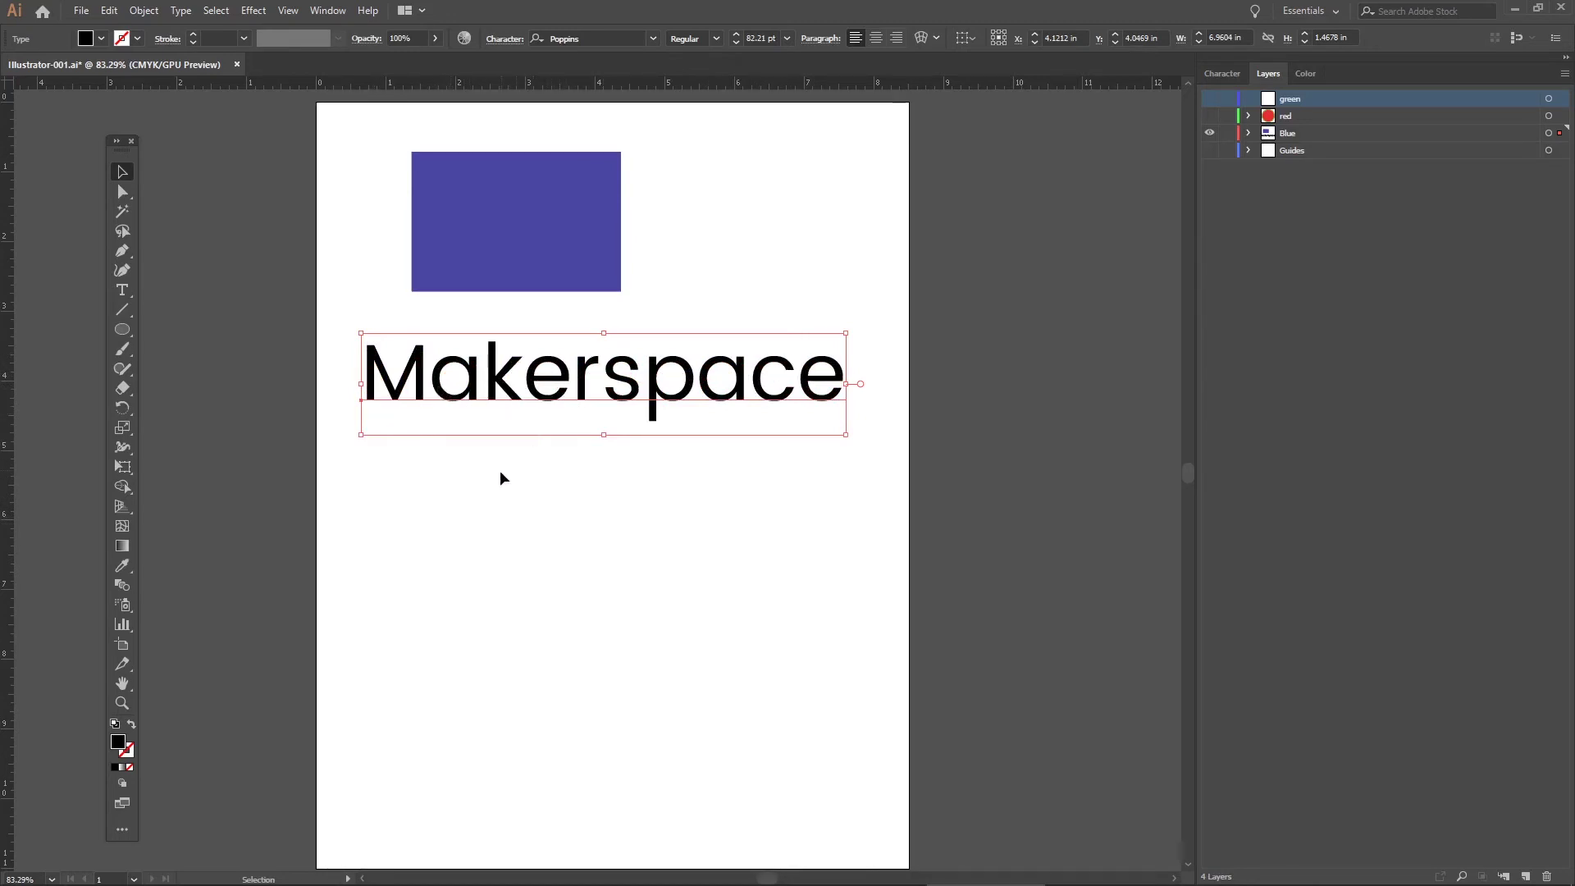
pyautogui.click(515, 492)
pyautogui.click(472, 402)
pyautogui.click(538, 546)
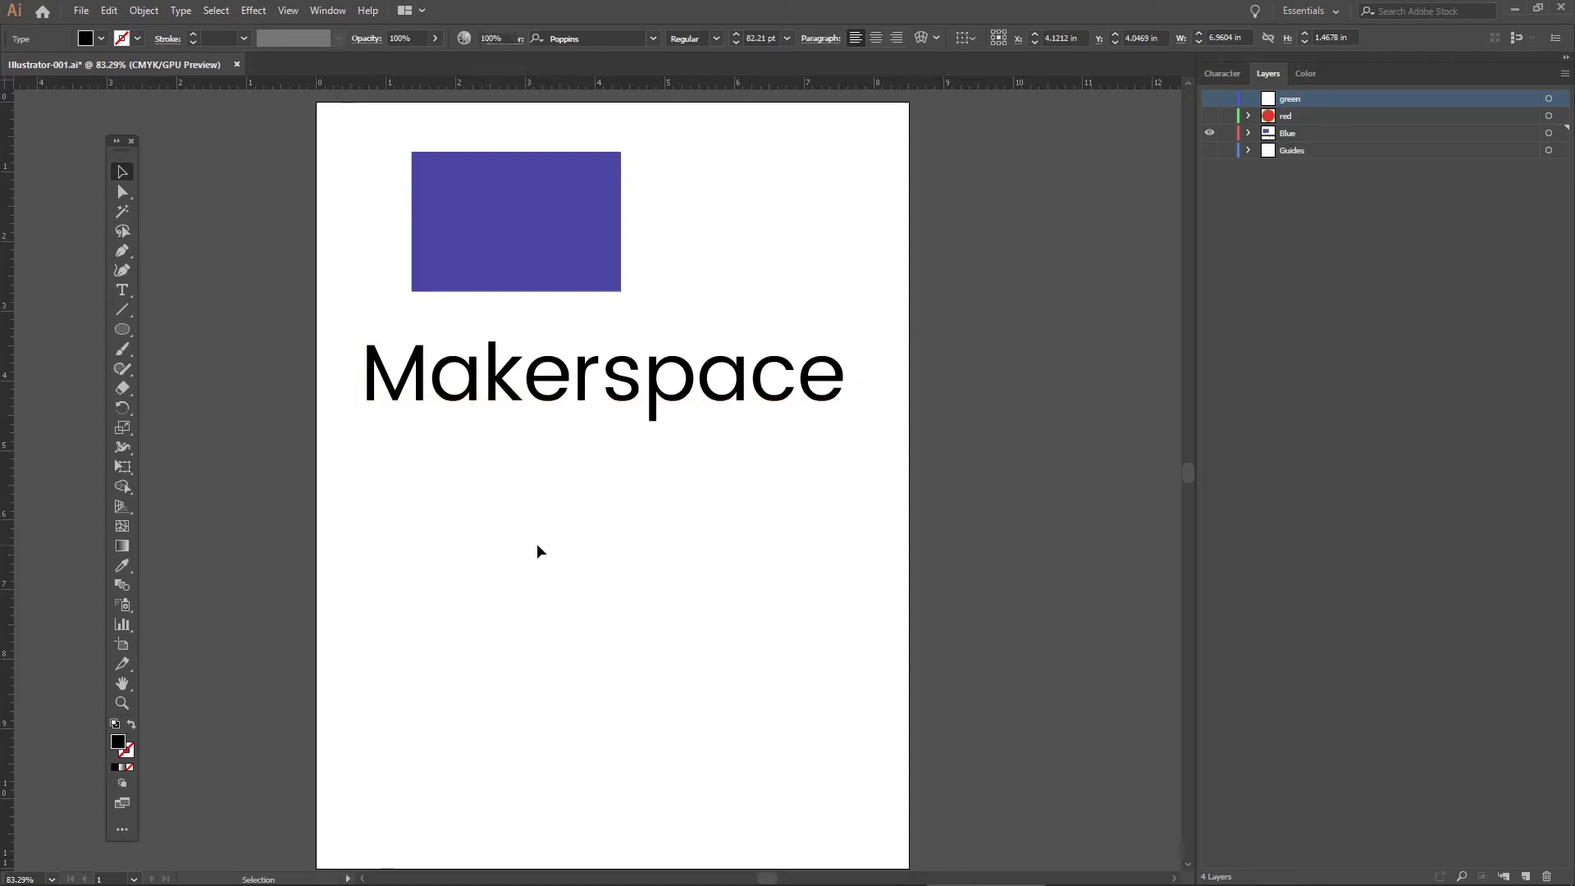
pyautogui.click(465, 400)
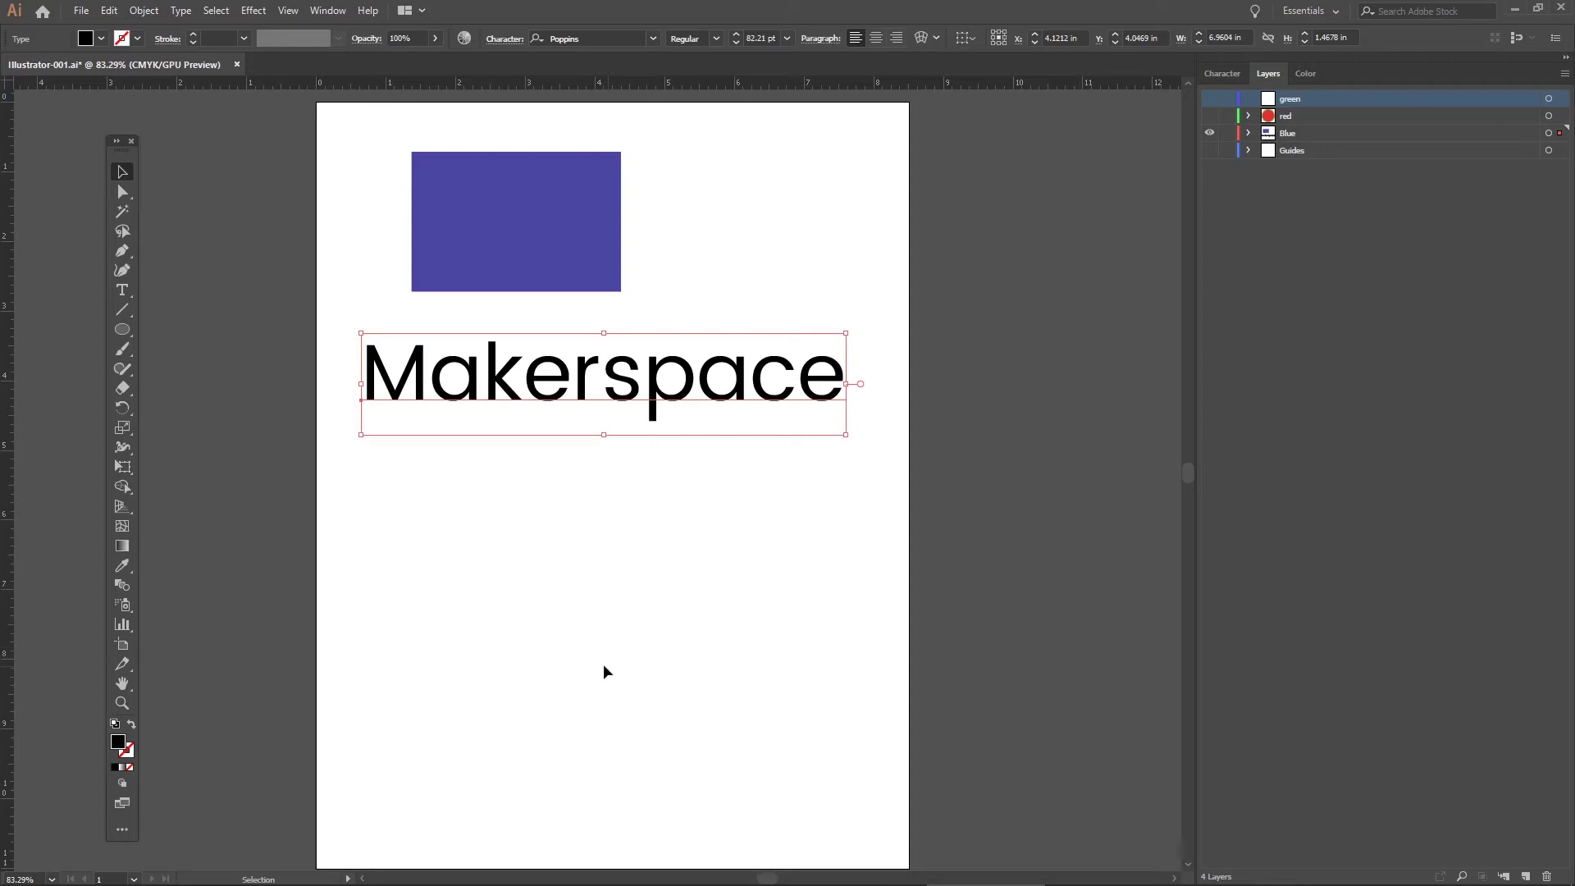
pyautogui.click(479, 505)
pyautogui.click(441, 399)
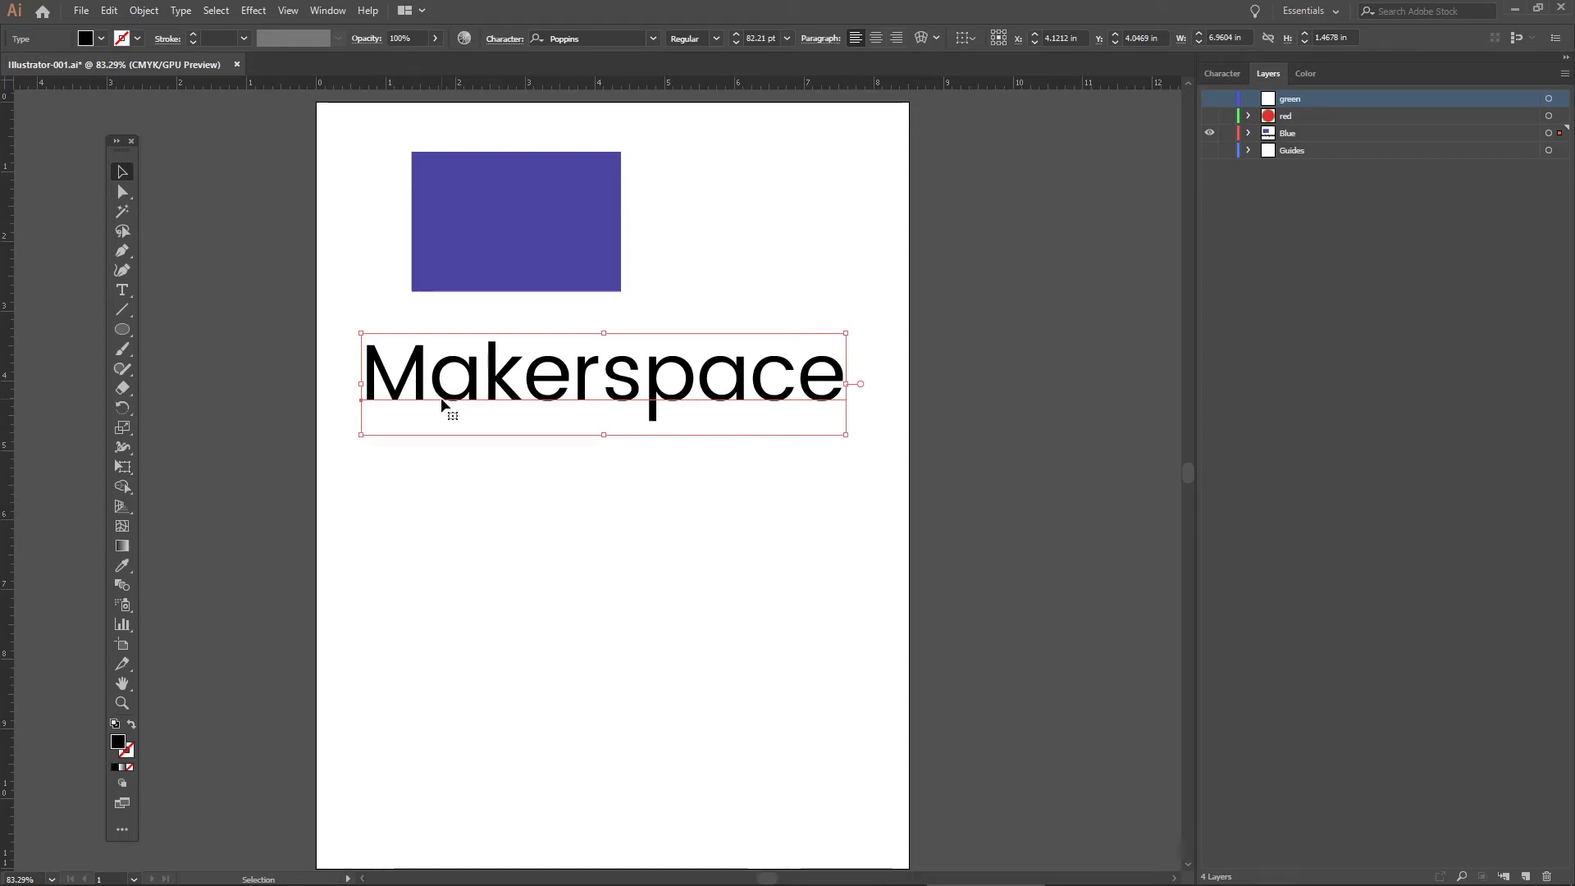
pyautogui.click(514, 562)
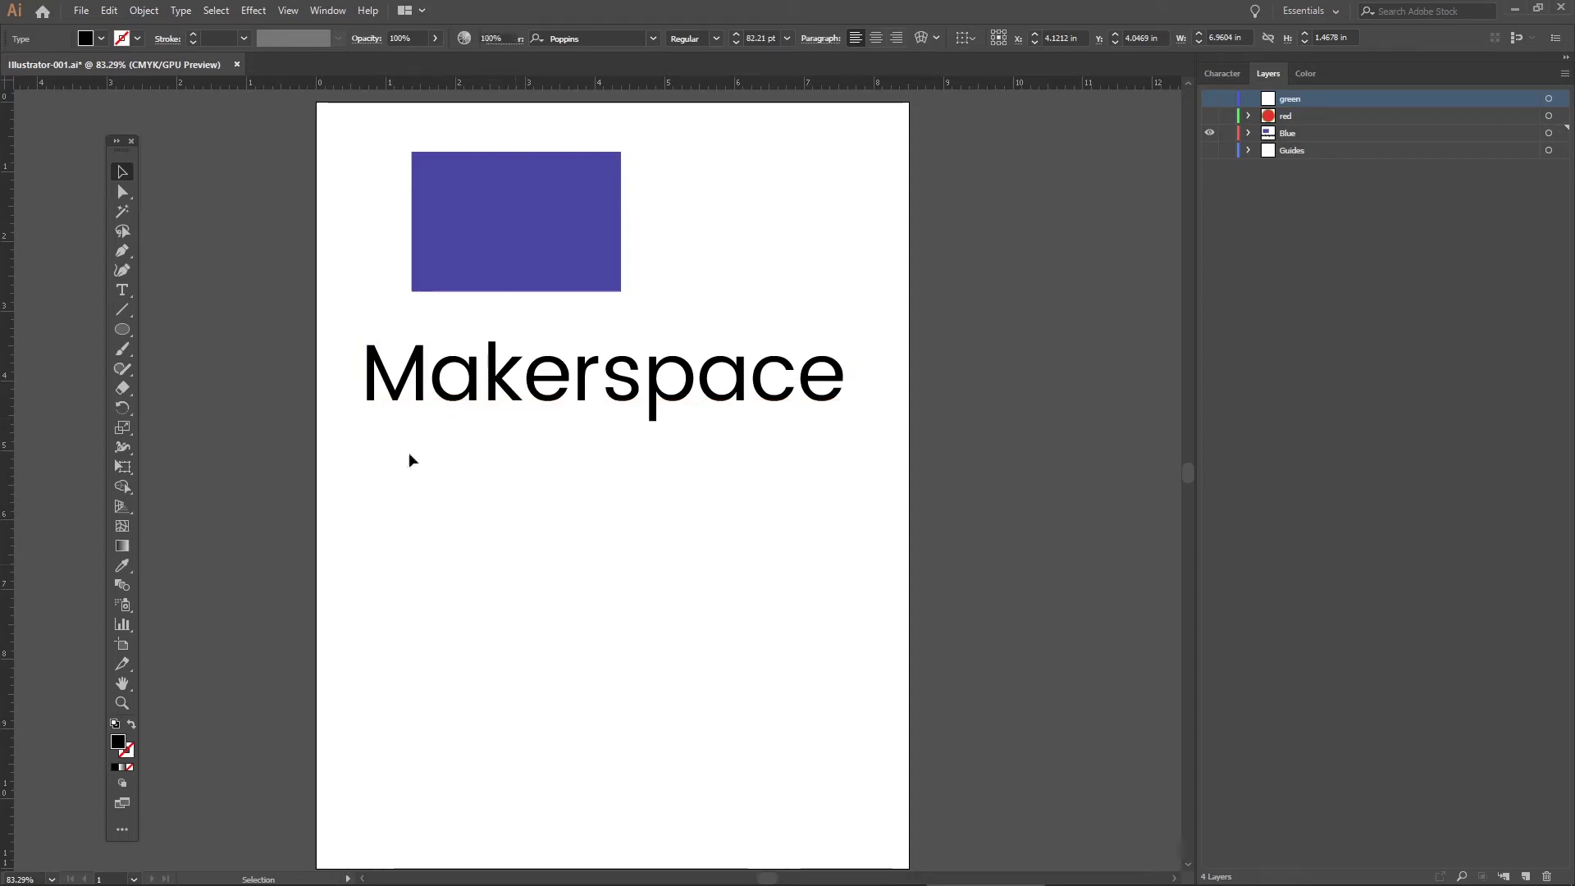
# Step: Convert the Makerspace text to outlines and move it to about X 4.05 in, Y 4.08 in
pyautogui.click(405, 379)
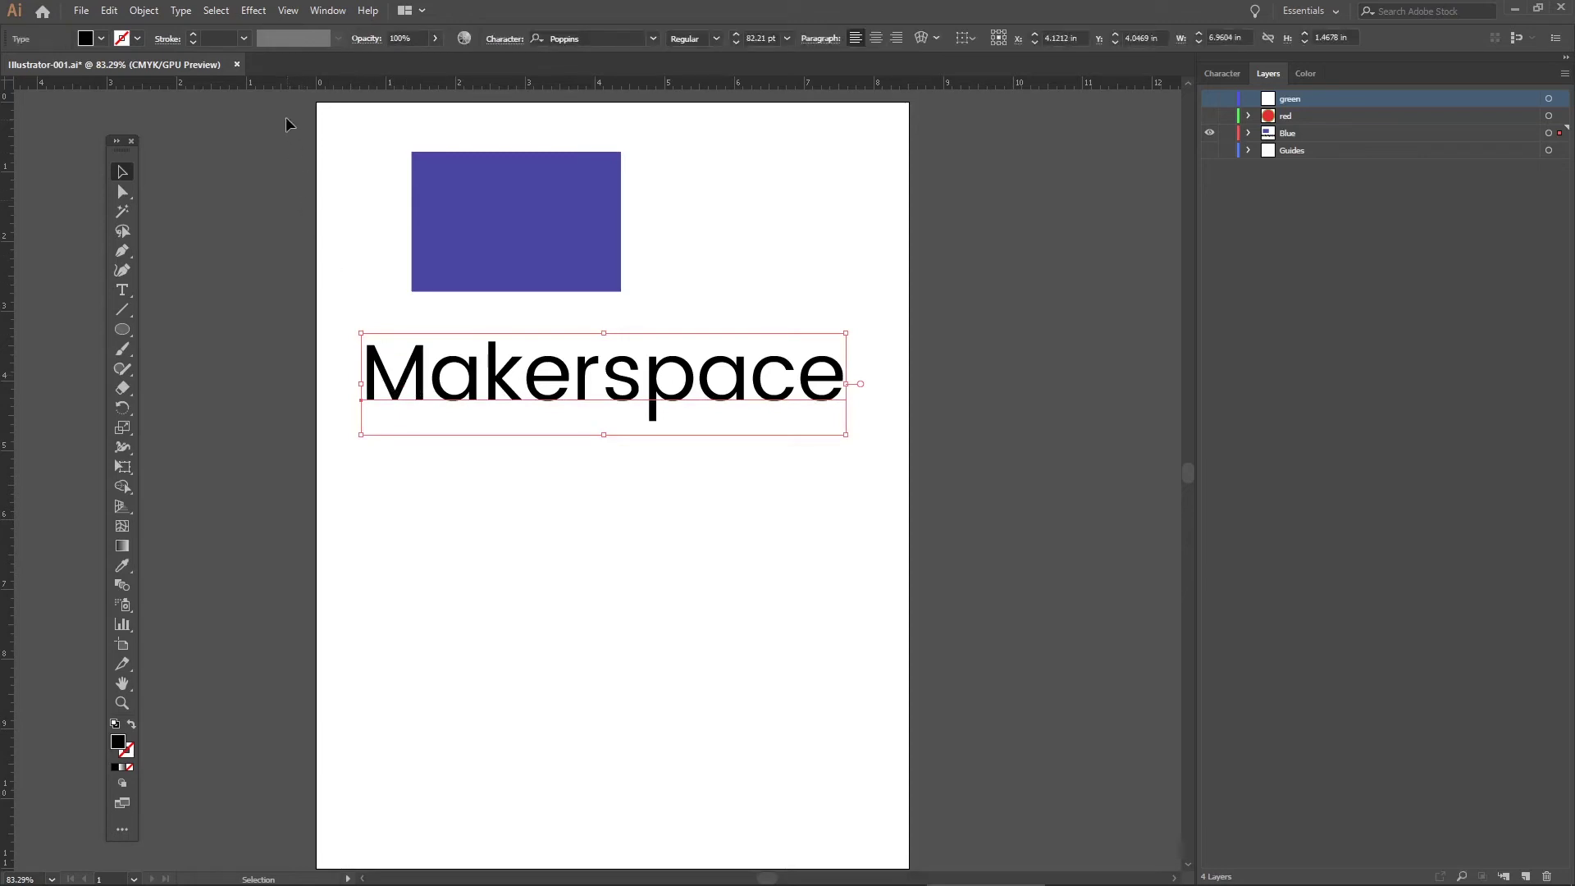
pyautogui.click(182, 11)
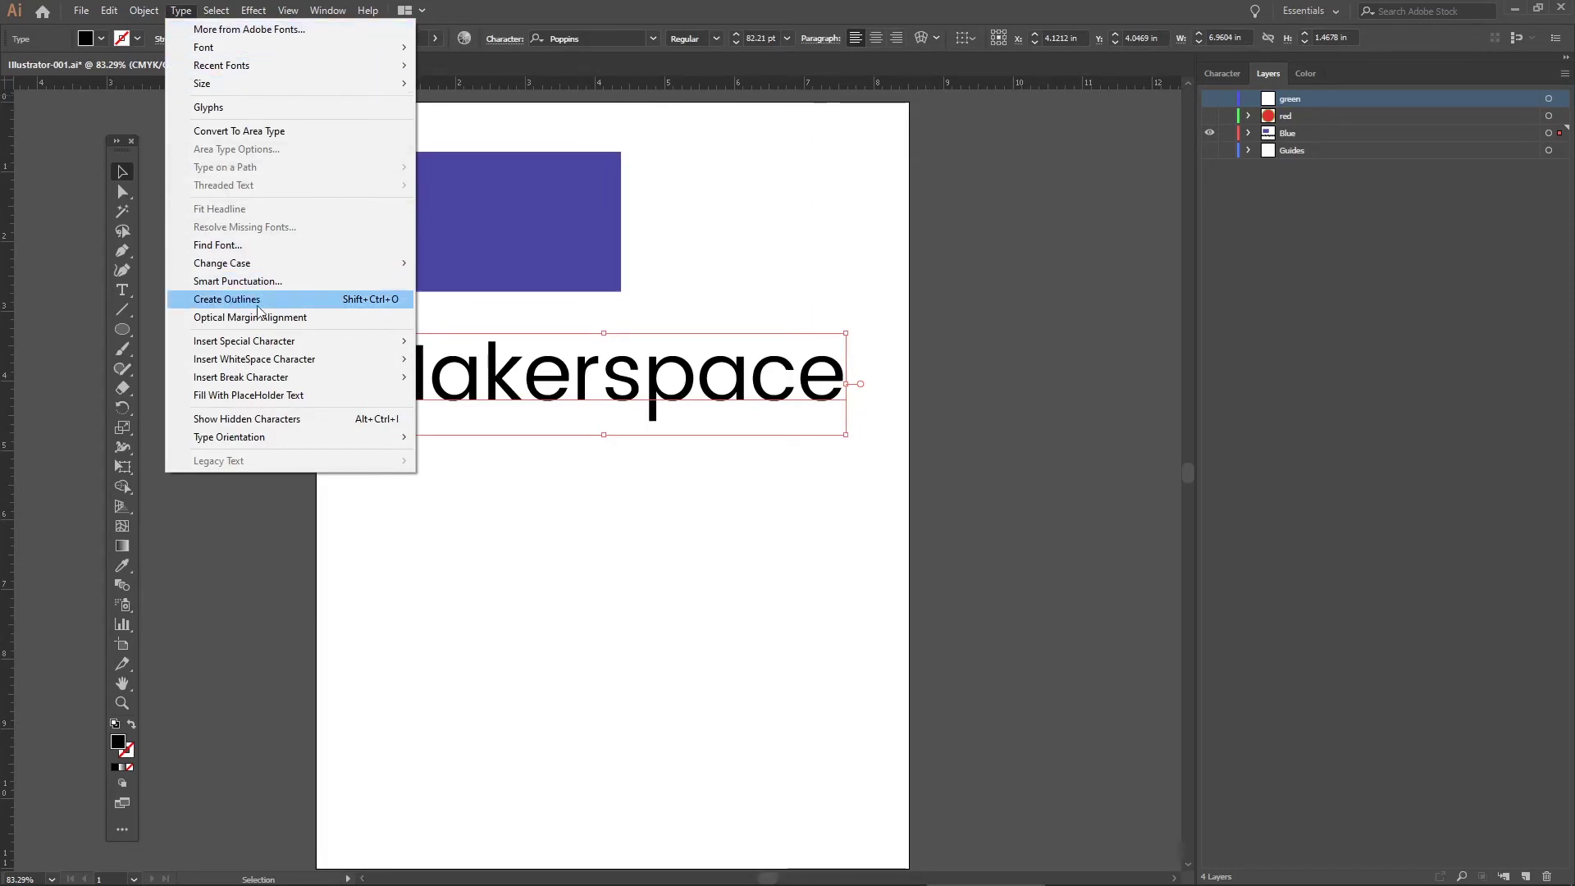
pyautogui.click(303, 302)
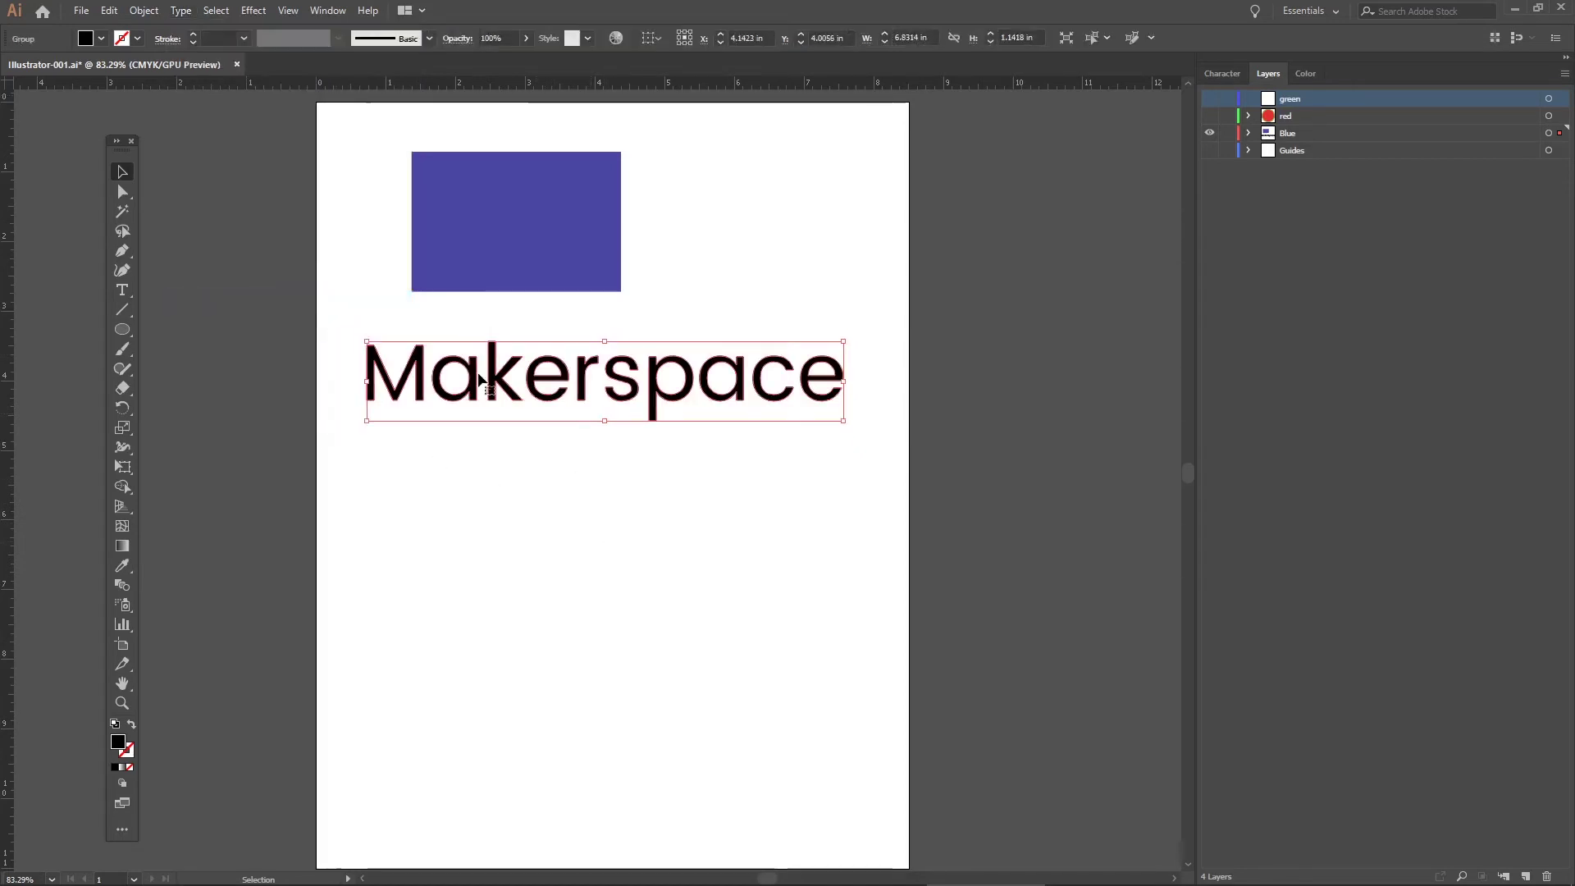
pyautogui.moveTo(540, 391)
pyautogui.mouseDown()
pyautogui.moveTo(557, 528)
pyautogui.moveTo(522, 373)
pyautogui.mouseUp()
pyautogui.click(587, 548)
pyautogui.click(555, 514)
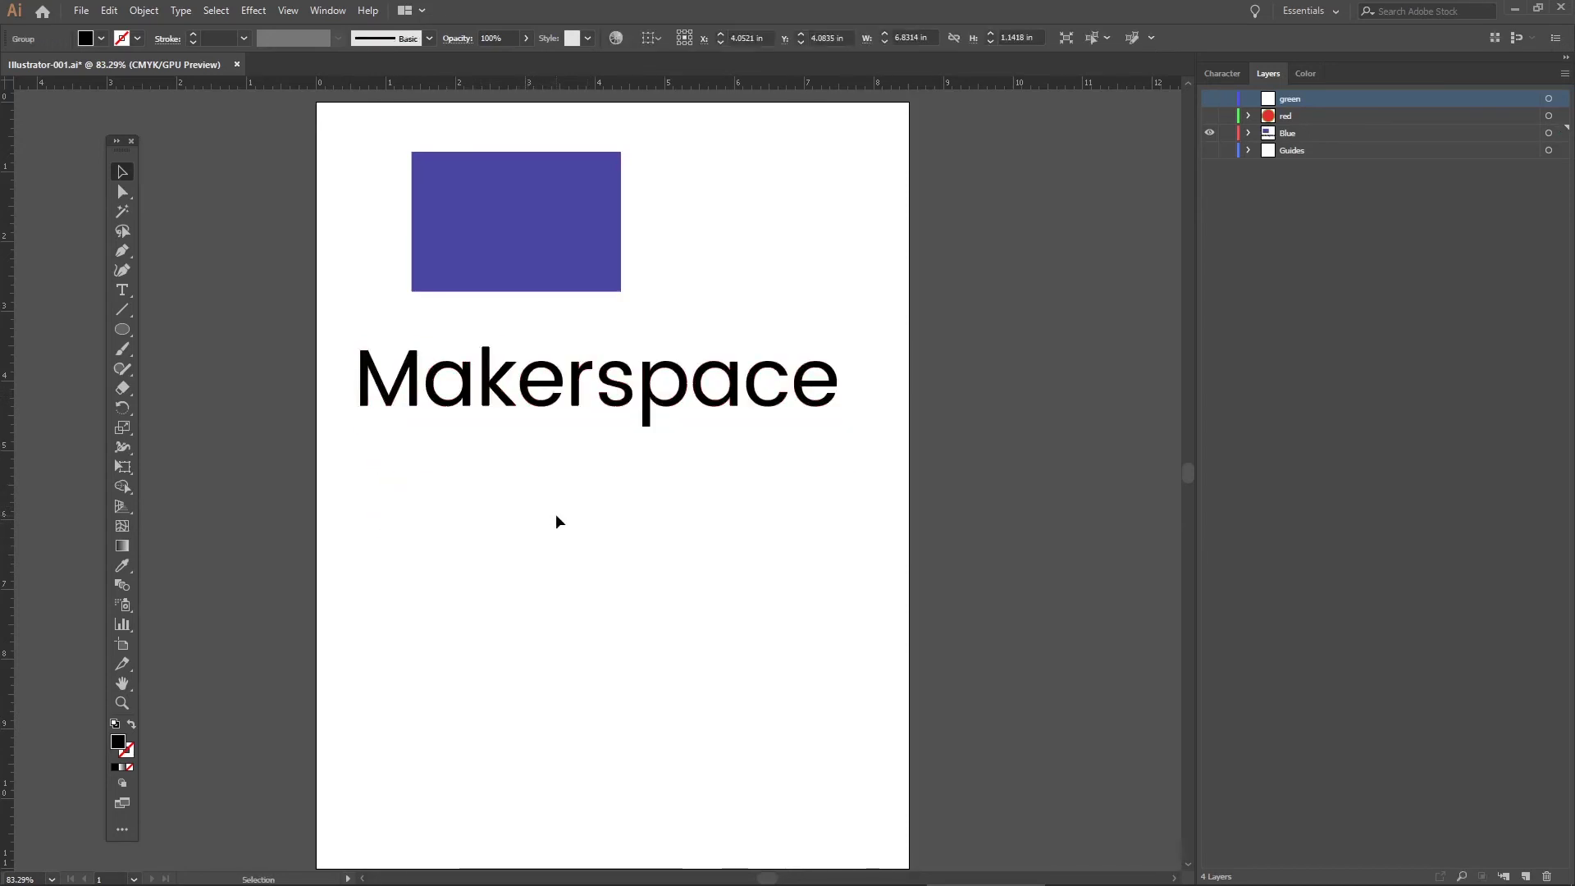
# Step: Try to edit the outlined Makerspace lettering with the Type tool, and delete the stray placeholder text
pyautogui.click(121, 291)
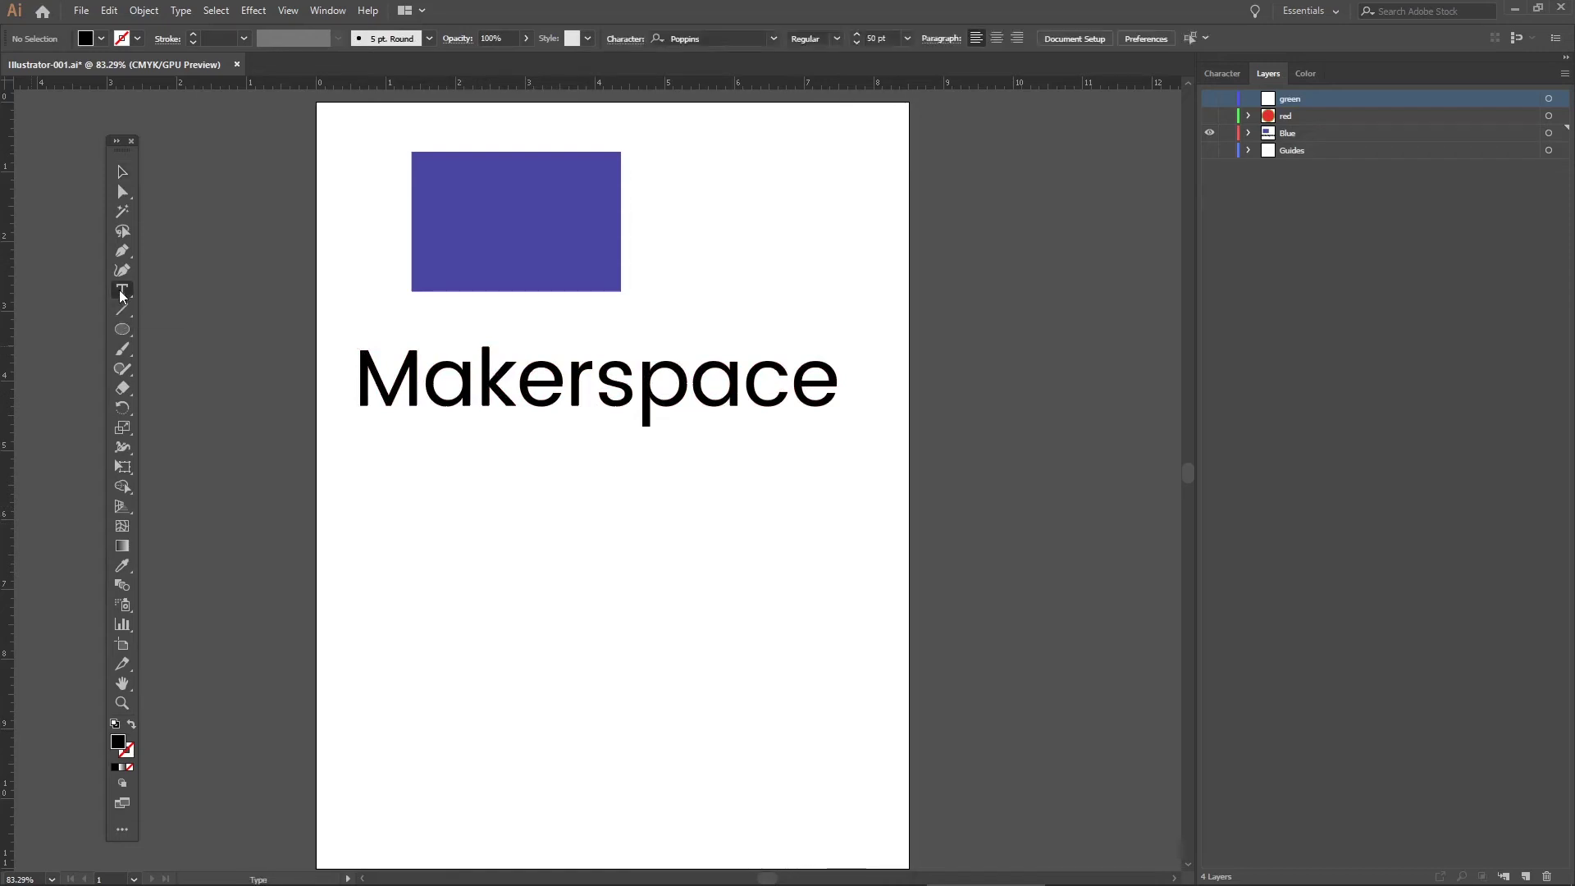
pyautogui.click(574, 390)
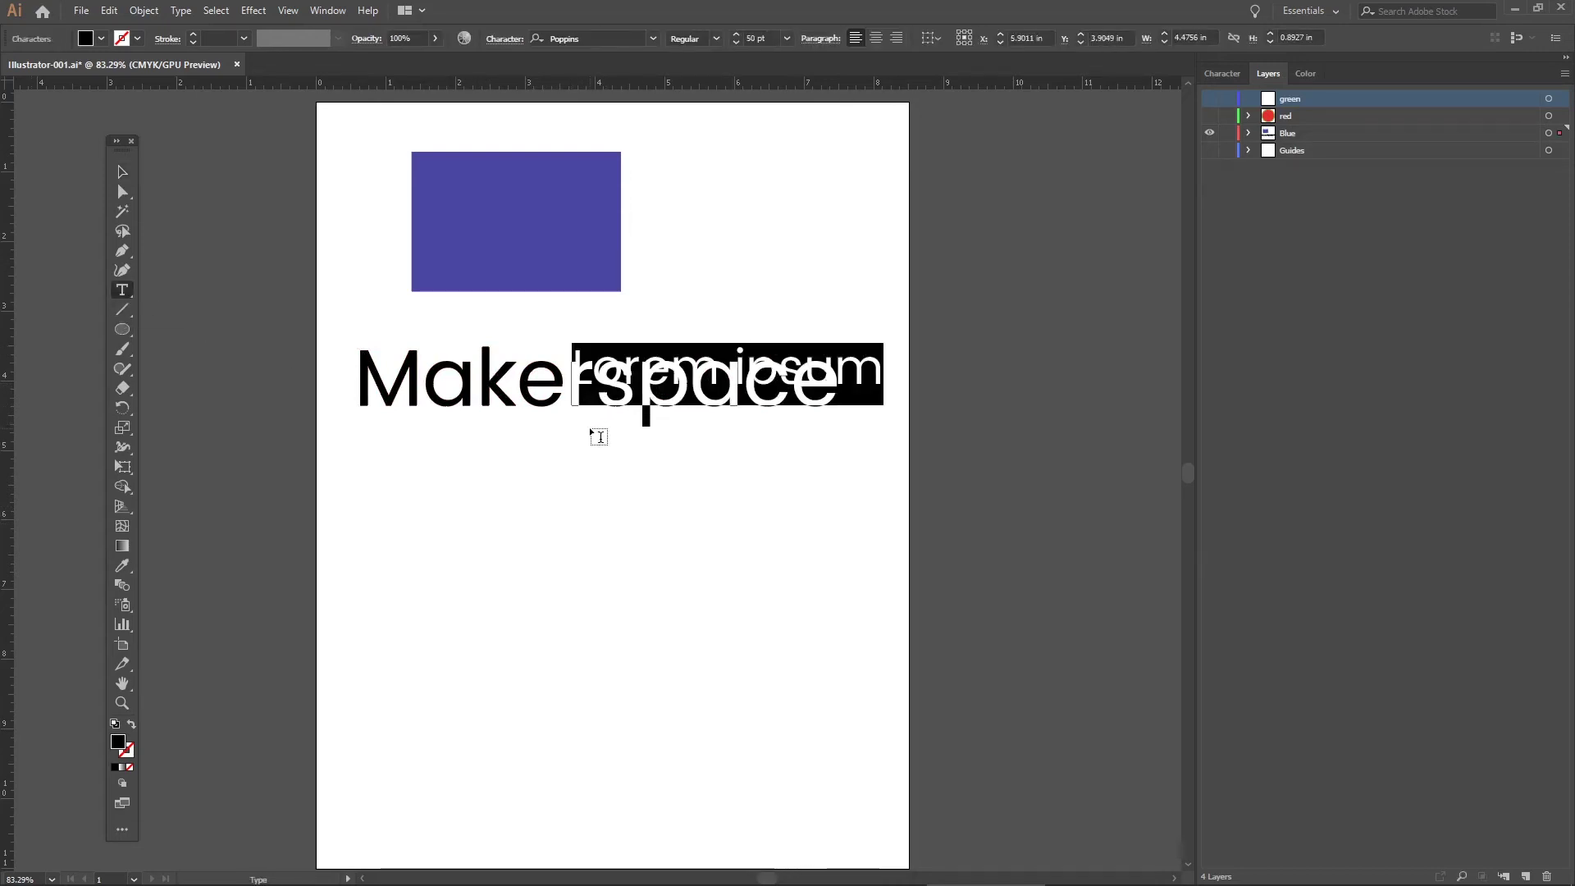
pyautogui.click(121, 171)
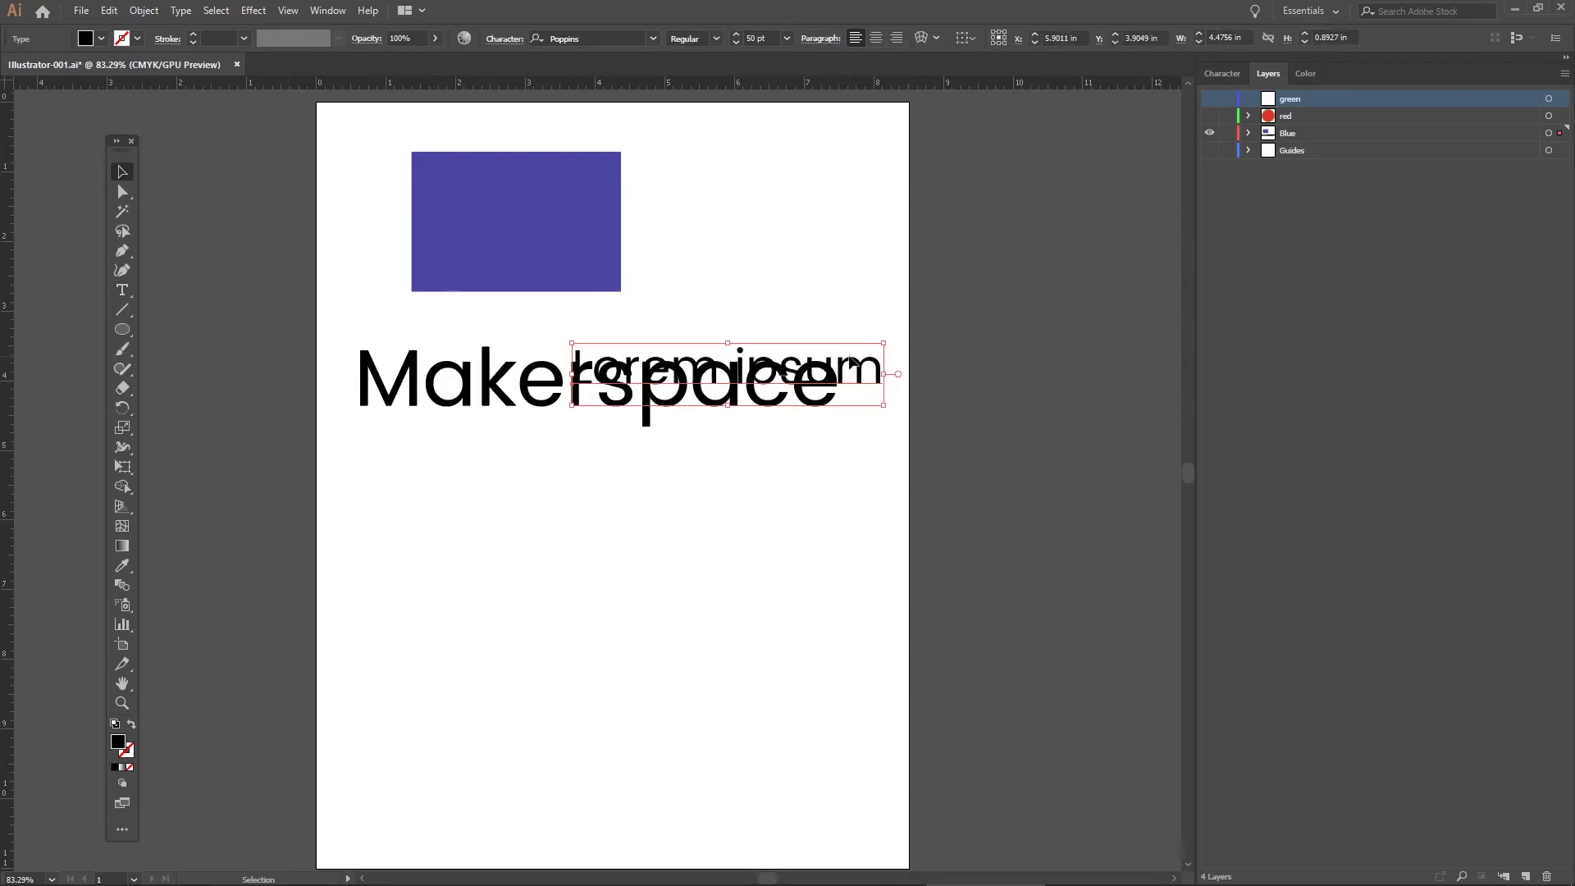
pyautogui.moveTo(858, 371); pyautogui.dragTo(845, 267)
pyautogui.press('Delete')
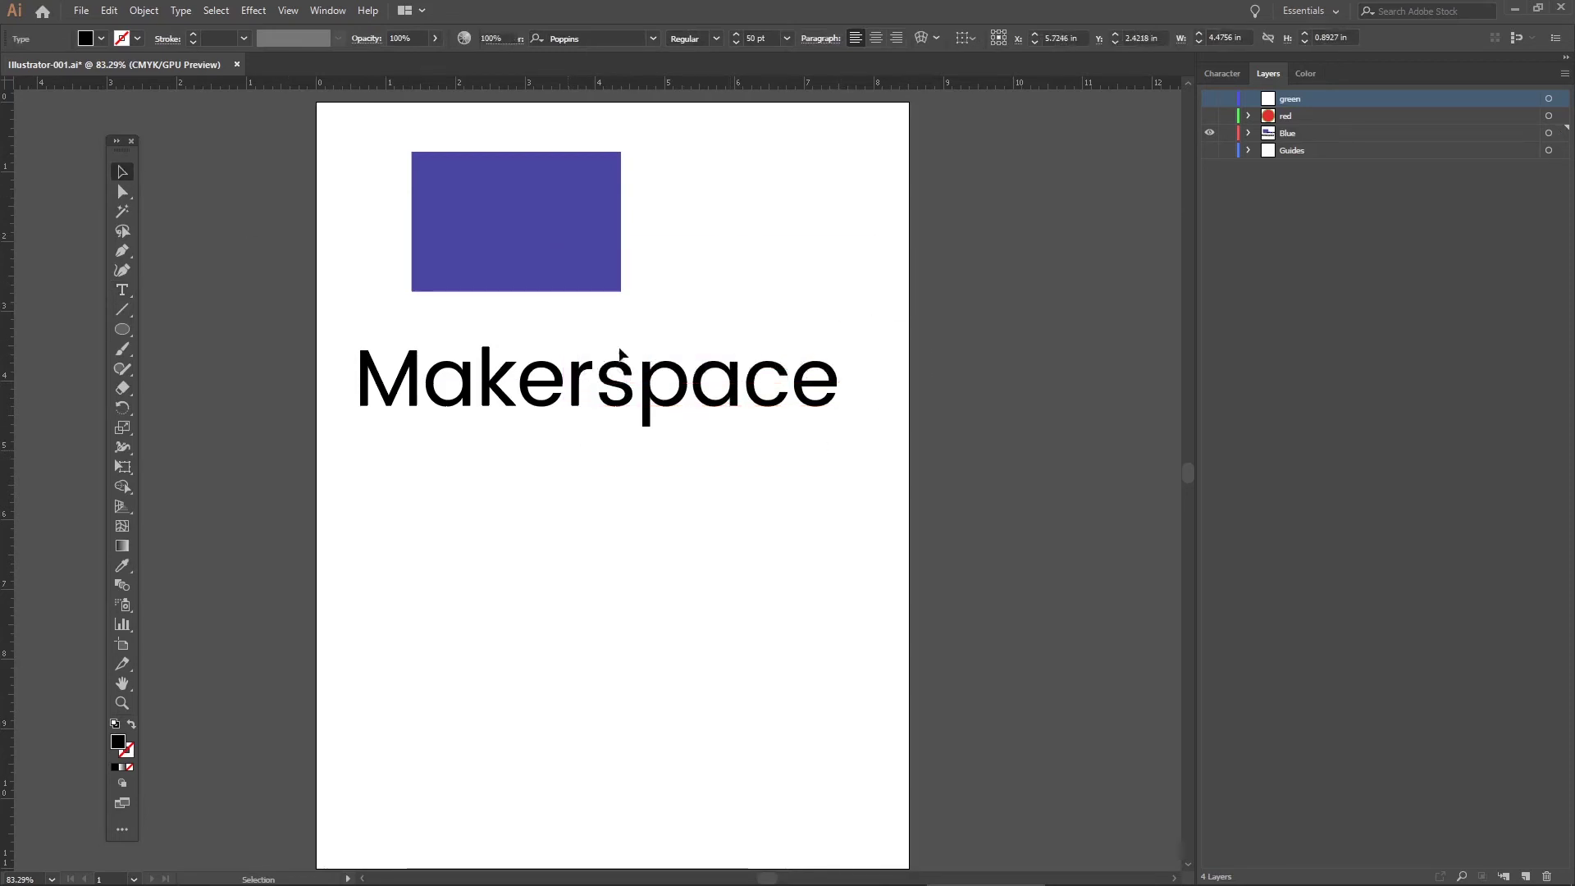
# Step: Move the outlined Makerspace lettering to about X 4.12 in, Y 4.26 in and ungroup its letters
pyautogui.moveTo(497, 376)
pyautogui.mouseDown()
pyautogui.moveTo(513, 381)
pyautogui.moveTo(479, 423)
pyautogui.moveTo(498, 394)
pyautogui.mouseUp()
pyautogui.click(530, 475)
pyautogui.click(531, 485)
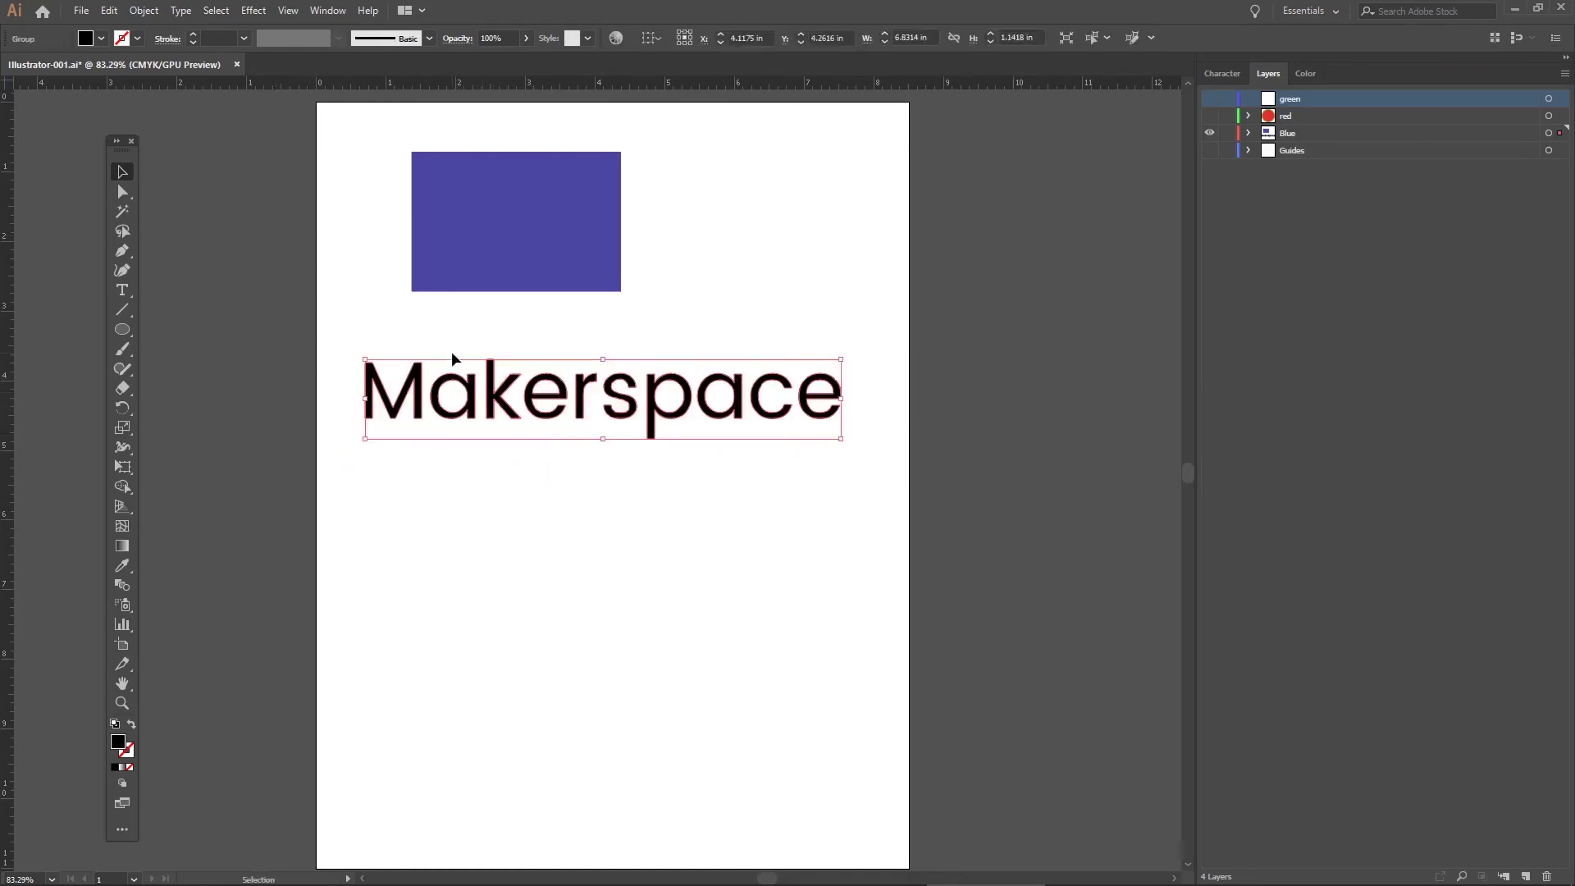
pyautogui.click(144, 10)
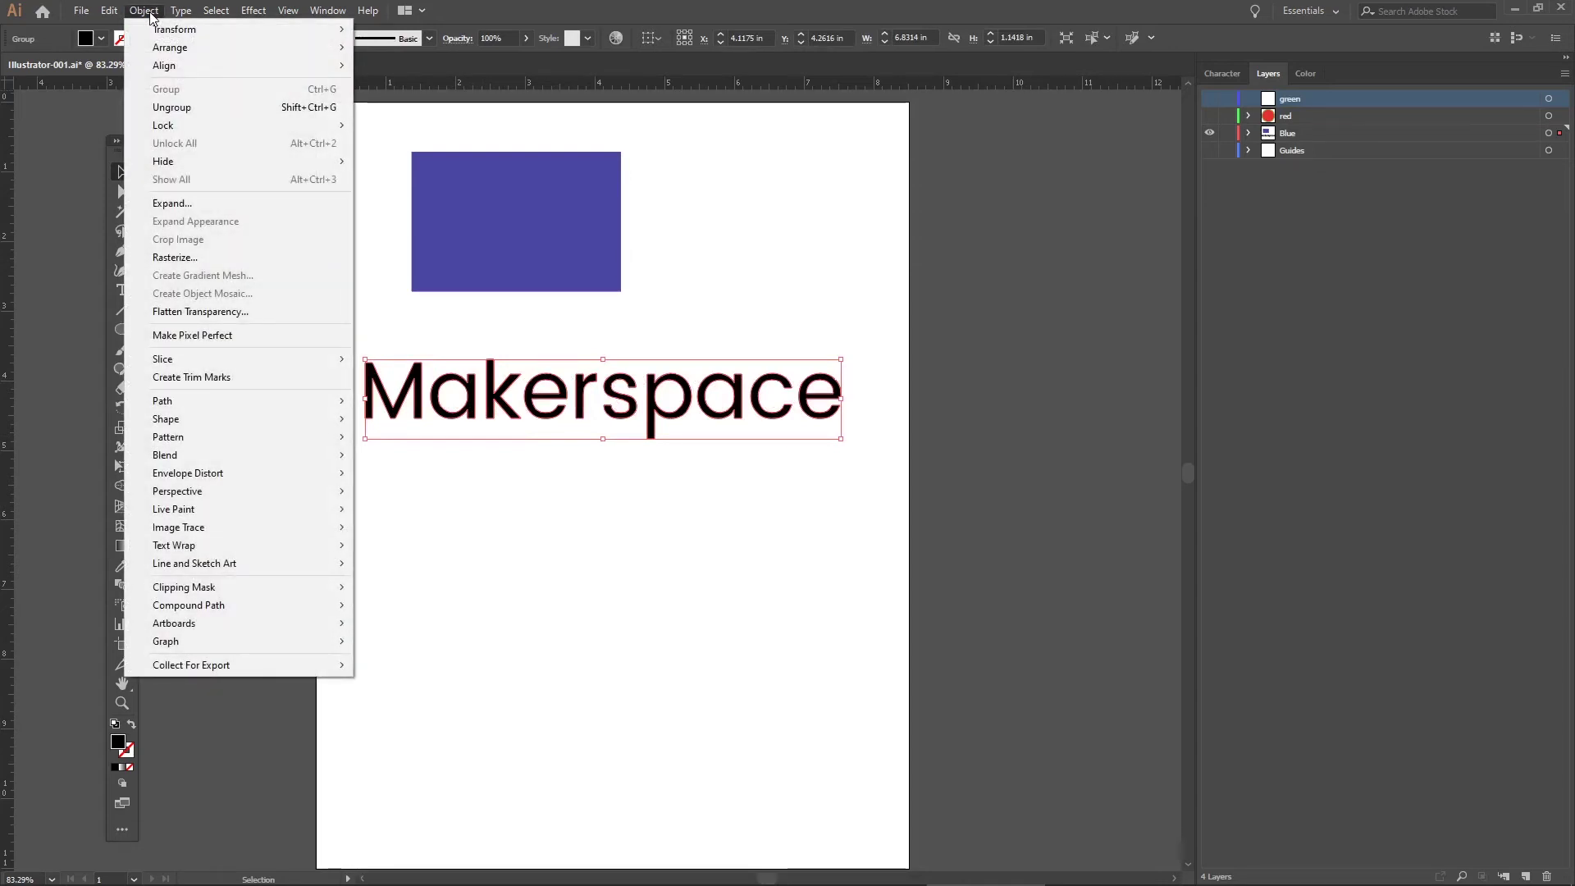
pyautogui.click(172, 106)
pyautogui.click(489, 498)
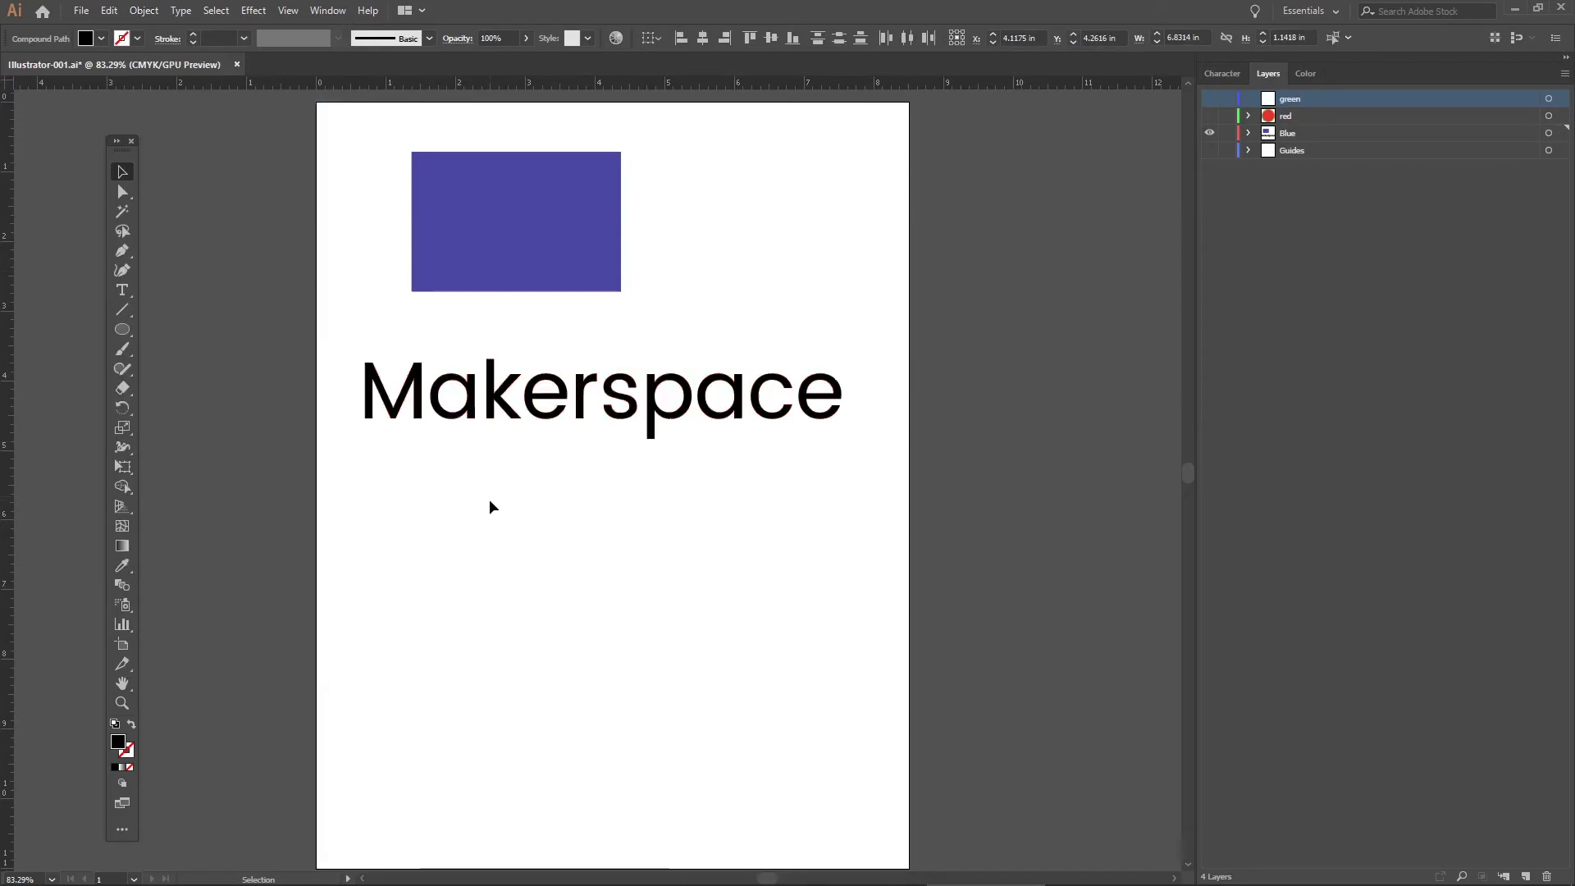
# Step: Enlarge the letter k beyond the other letters and position it so it overlaps the neighbouring e
pyautogui.click(513, 417)
pyautogui.moveTo(502, 390)
pyautogui.mouseDown()
pyautogui.moveTo(503, 487)
pyautogui.moveTo(494, 382)
pyautogui.moveTo(498, 404)
pyautogui.mouseUp()
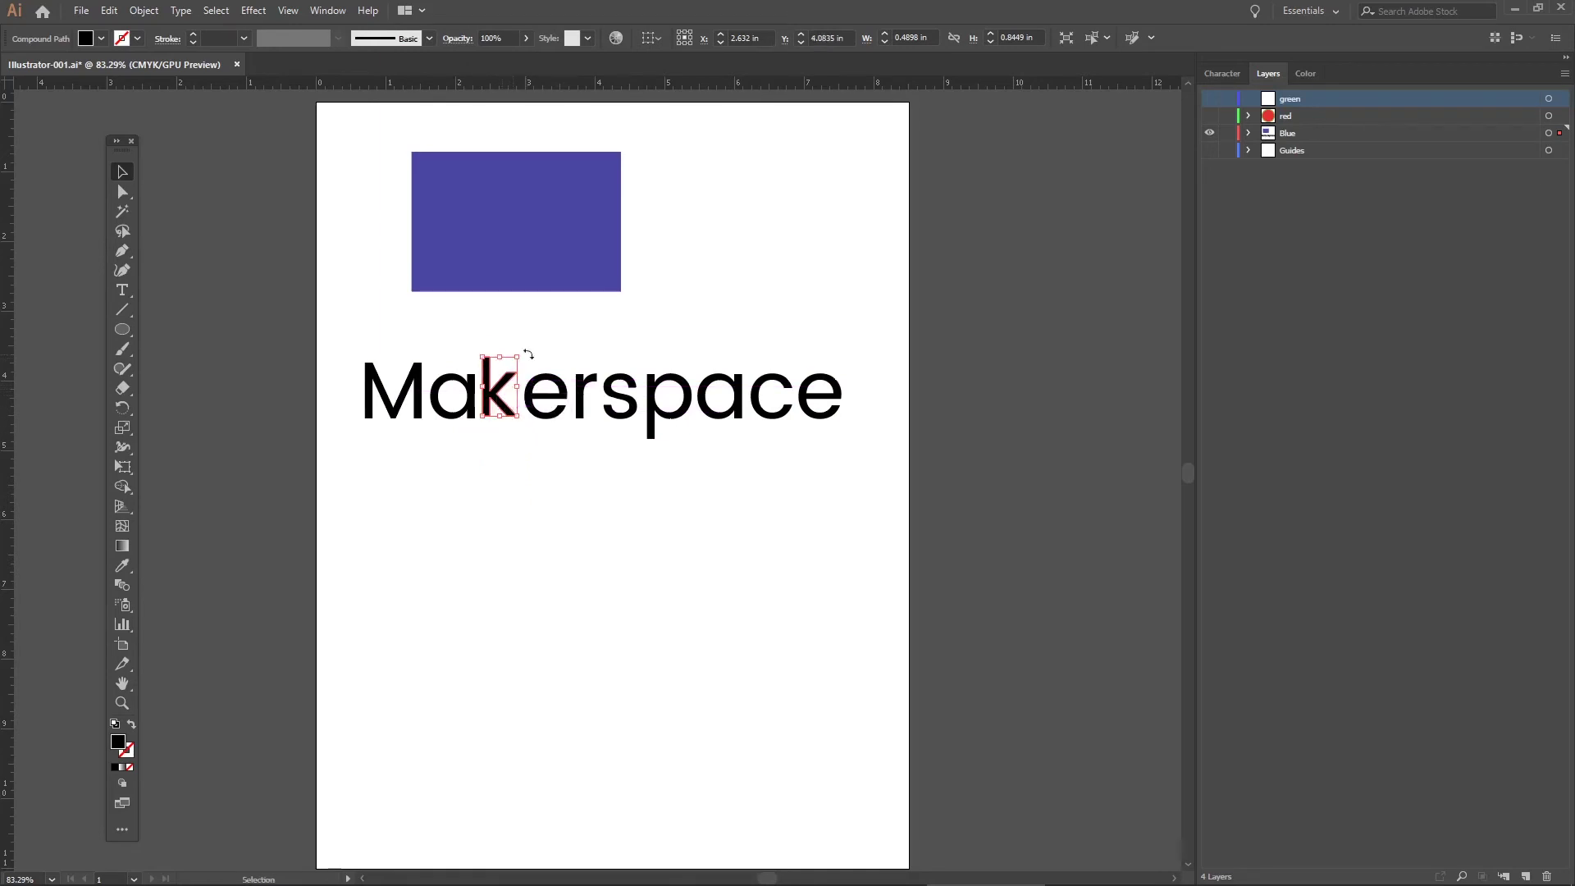
pyautogui.moveTo(518, 355); pyautogui.dragTo(588, 325)
pyautogui.moveTo(527, 378); pyautogui.dragTo(533, 419)
pyautogui.click(633, 476)
pyautogui.click(579, 449)
# Step: Group all the Makerspace letter outlines, including the enlarged k
pyautogui.moveTo(367, 327); pyautogui.dragTo(844, 459)
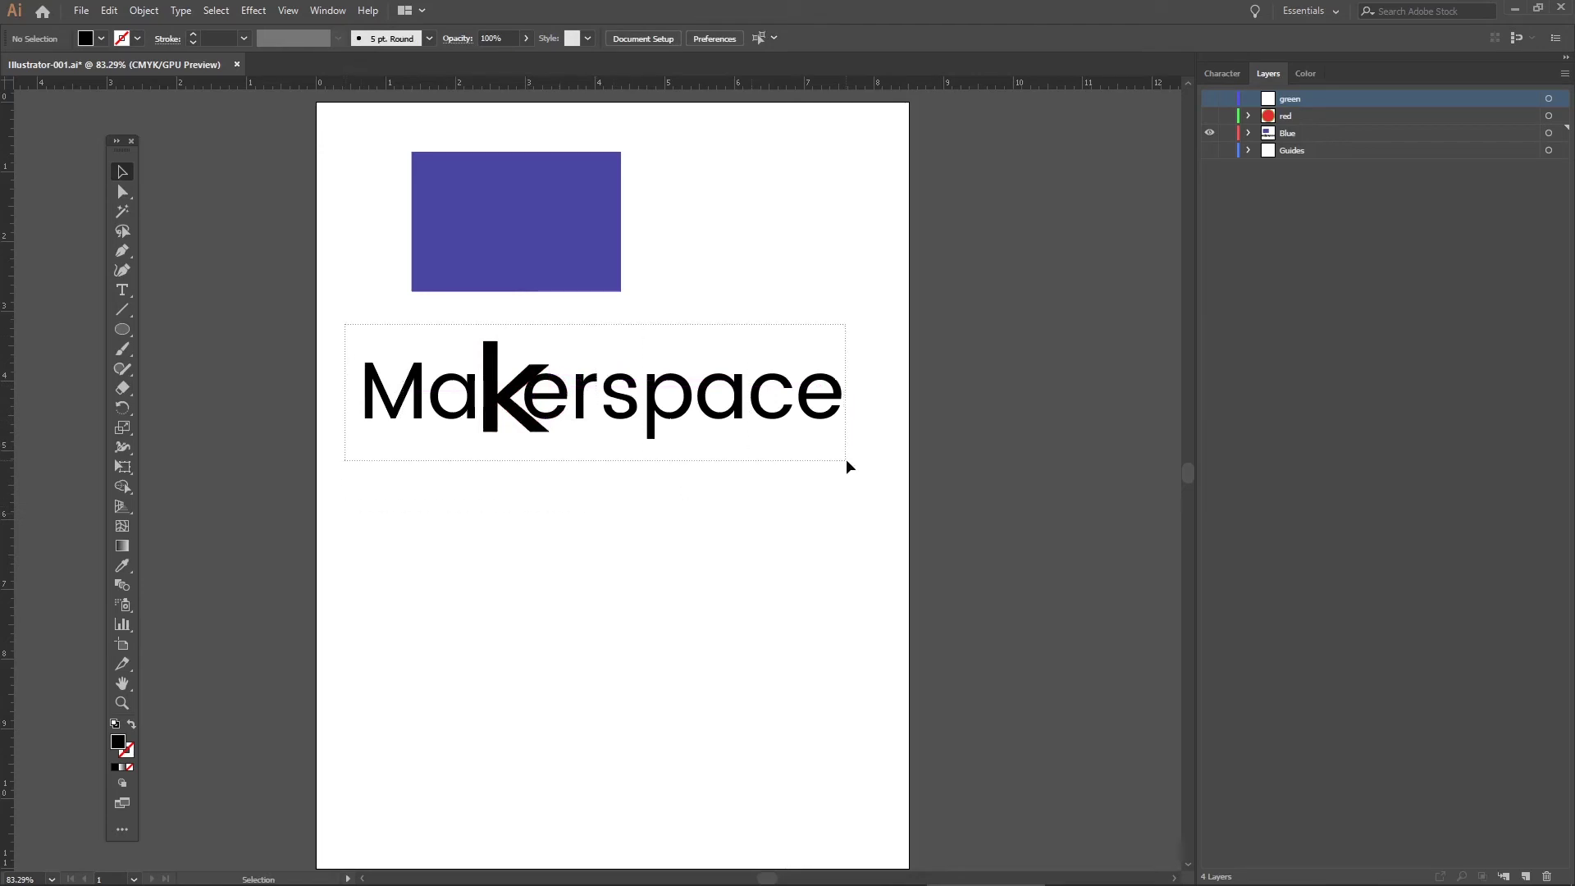
pyautogui.click(143, 11)
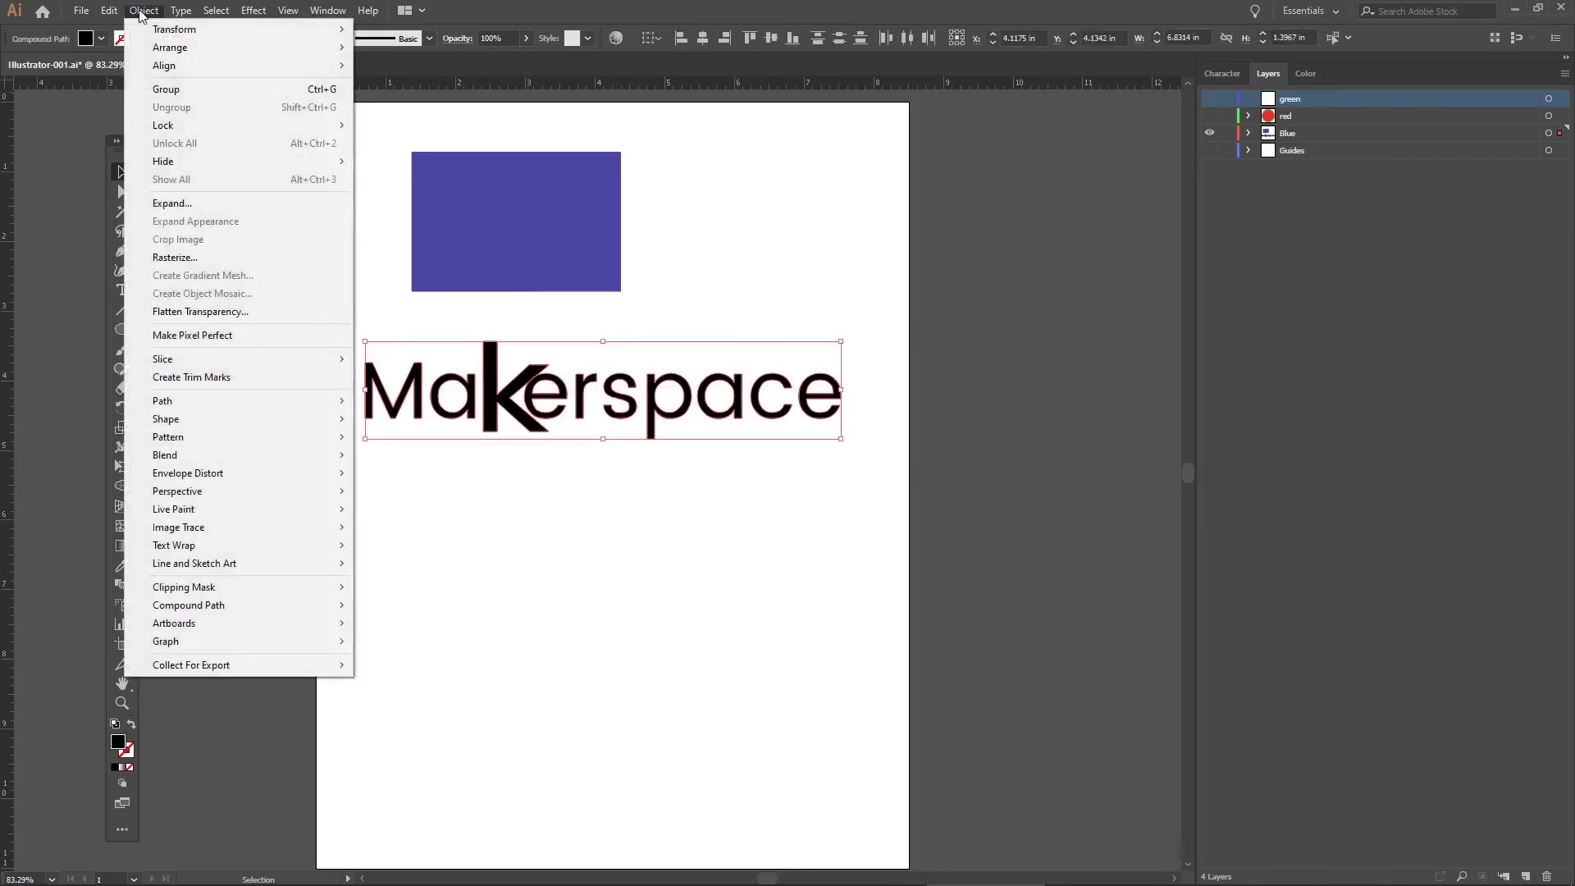
pyautogui.click(197, 91)
pyautogui.click(535, 434)
# Step: Move the grouped Makerspace lettering to about X 4.06 in, Y 3.42 in, with the k meeting the blue rectangle's lower edge
pyautogui.moveTo(530, 416); pyautogui.dragTo(488, 301)
pyautogui.click(584, 597)
pyautogui.click(565, 538)
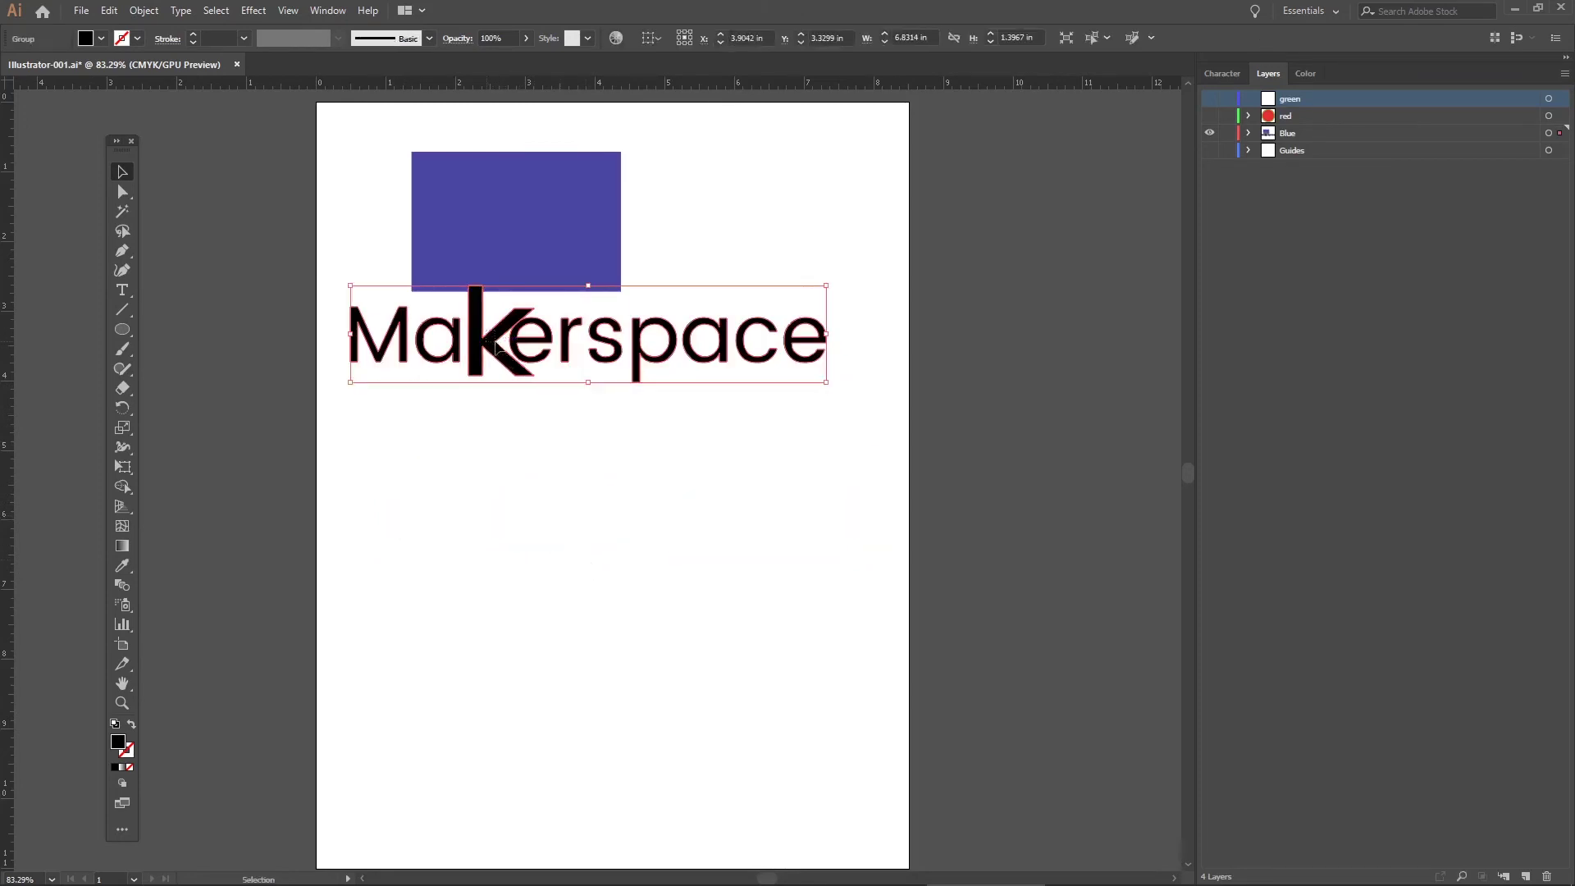
pyautogui.moveTo(566, 332); pyautogui.dragTo(583, 363)
pyautogui.click(606, 477)
pyautogui.moveTo(422, 350); pyautogui.dragTo(415, 324)
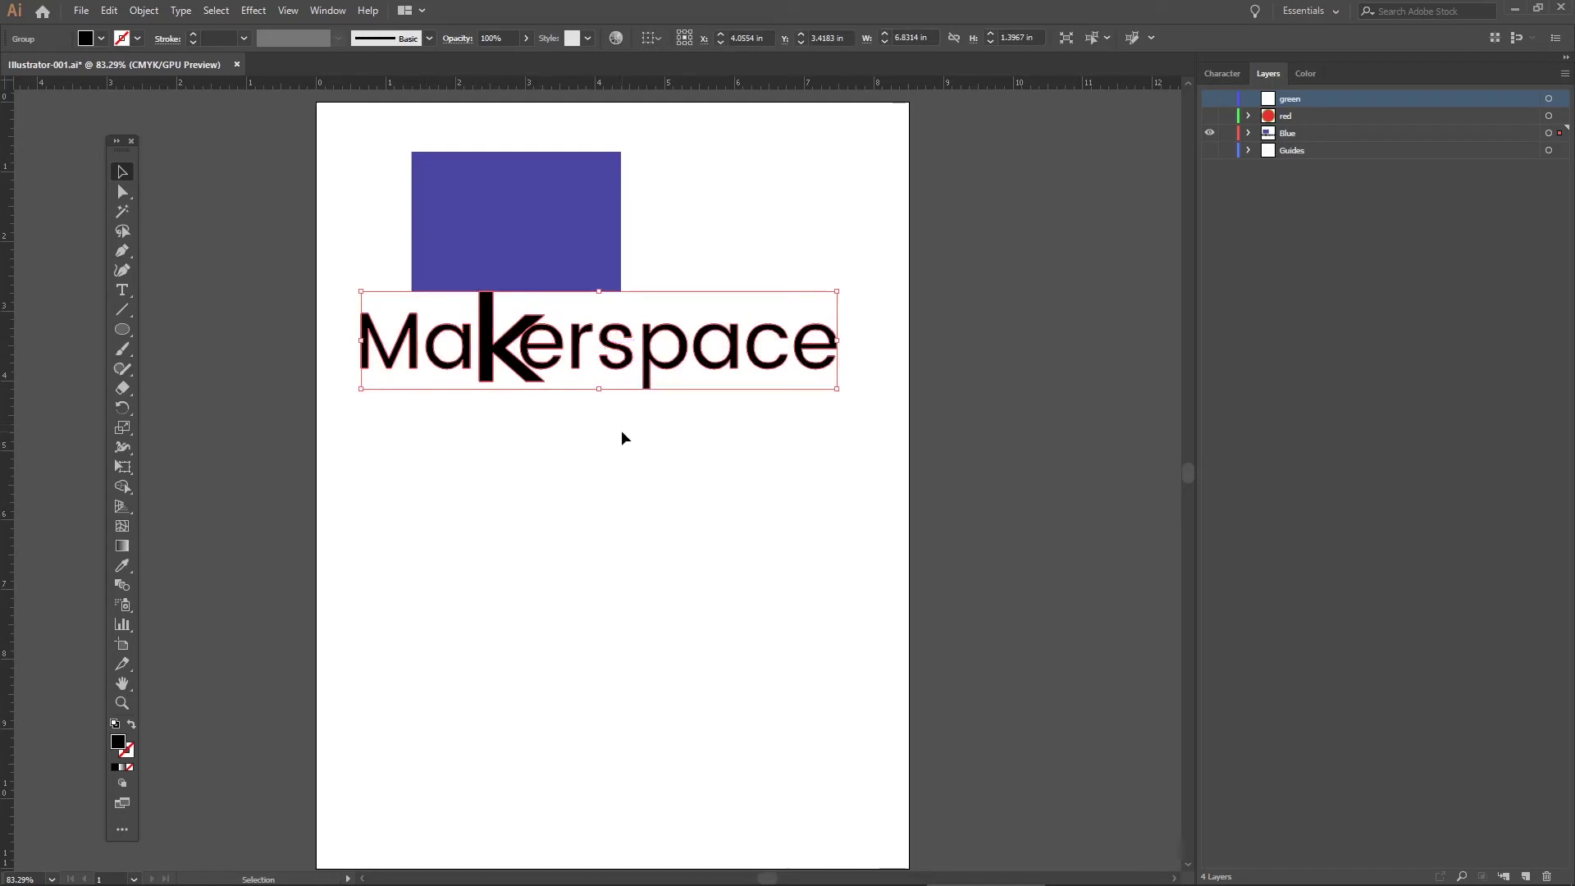
pyautogui.click(495, 235)
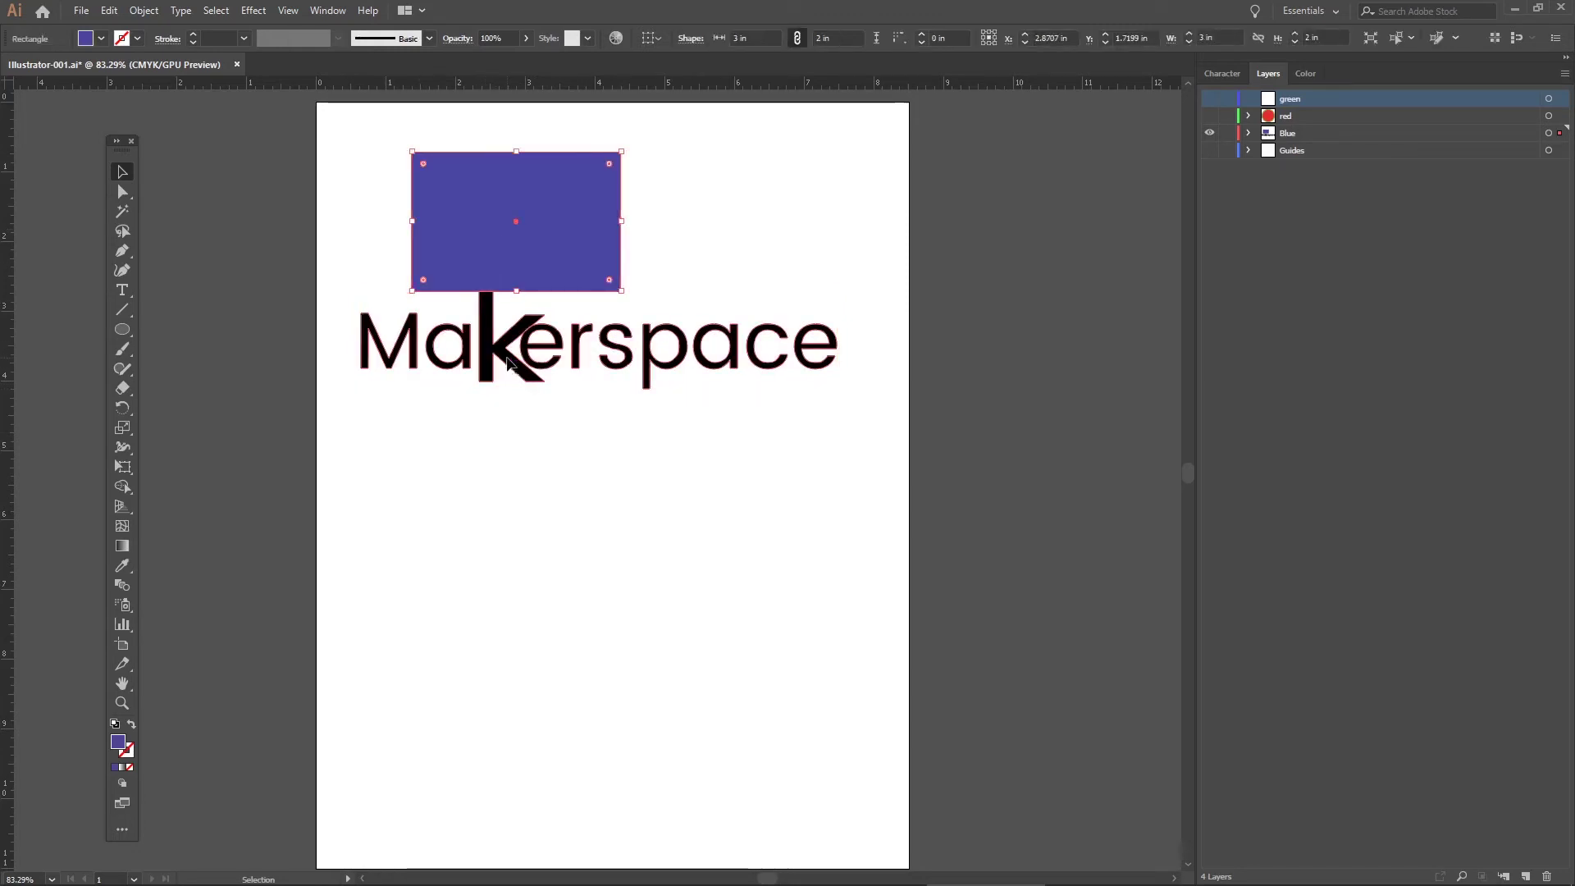
pyautogui.click(523, 349)
pyautogui.click(574, 471)
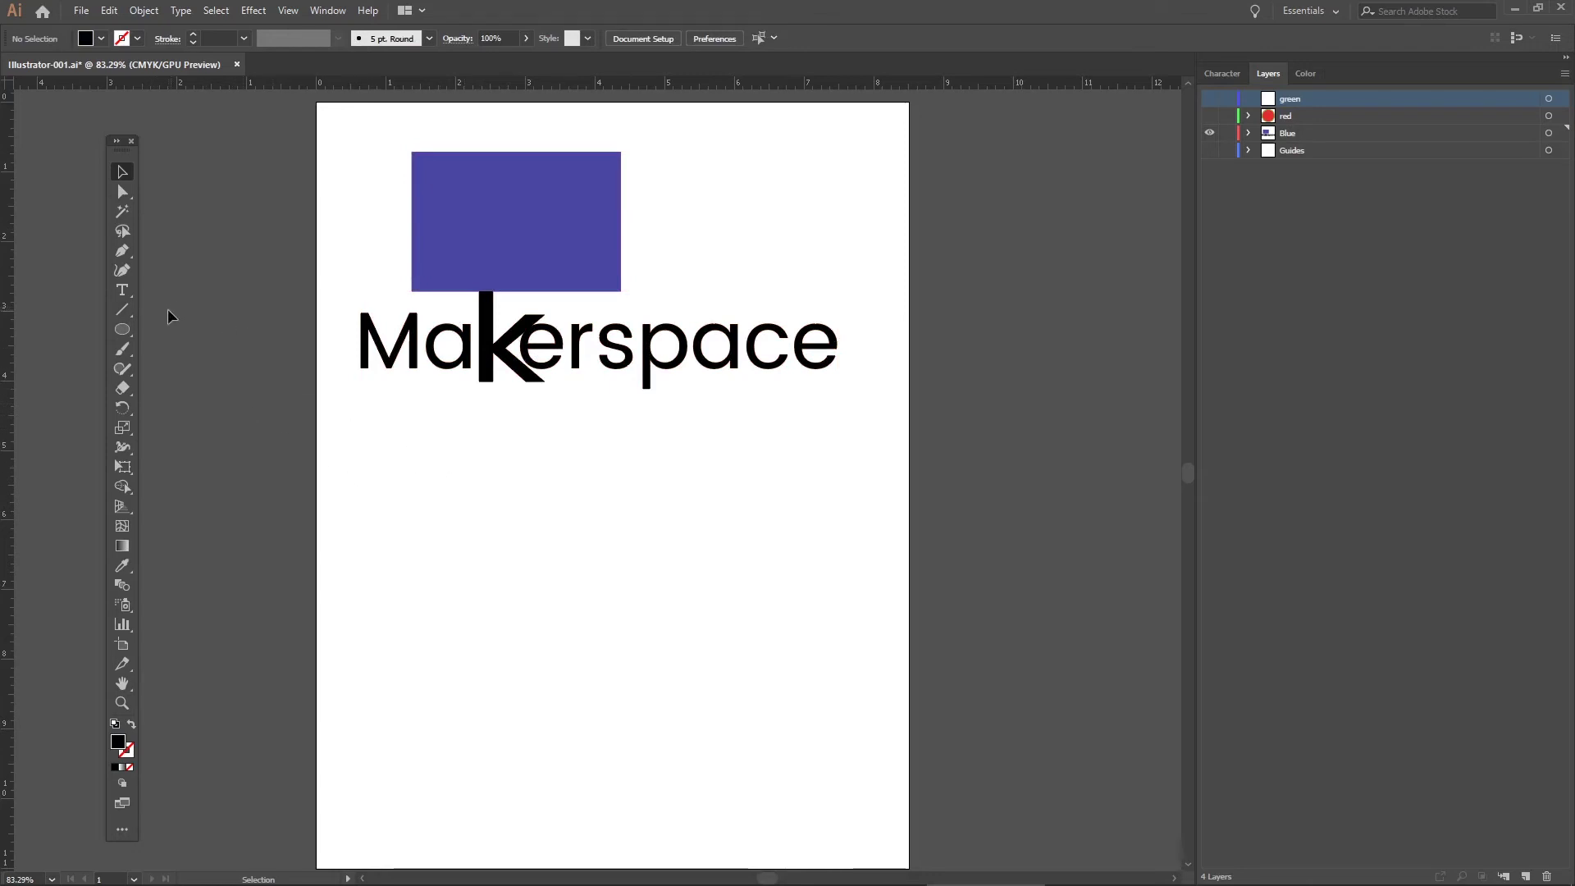
# Step: Draw an open four-point zigzag path below the Makerspace lettering with the Pen tool, about 5.64 in wide and 2.66 in tall
pyautogui.click(124, 253)
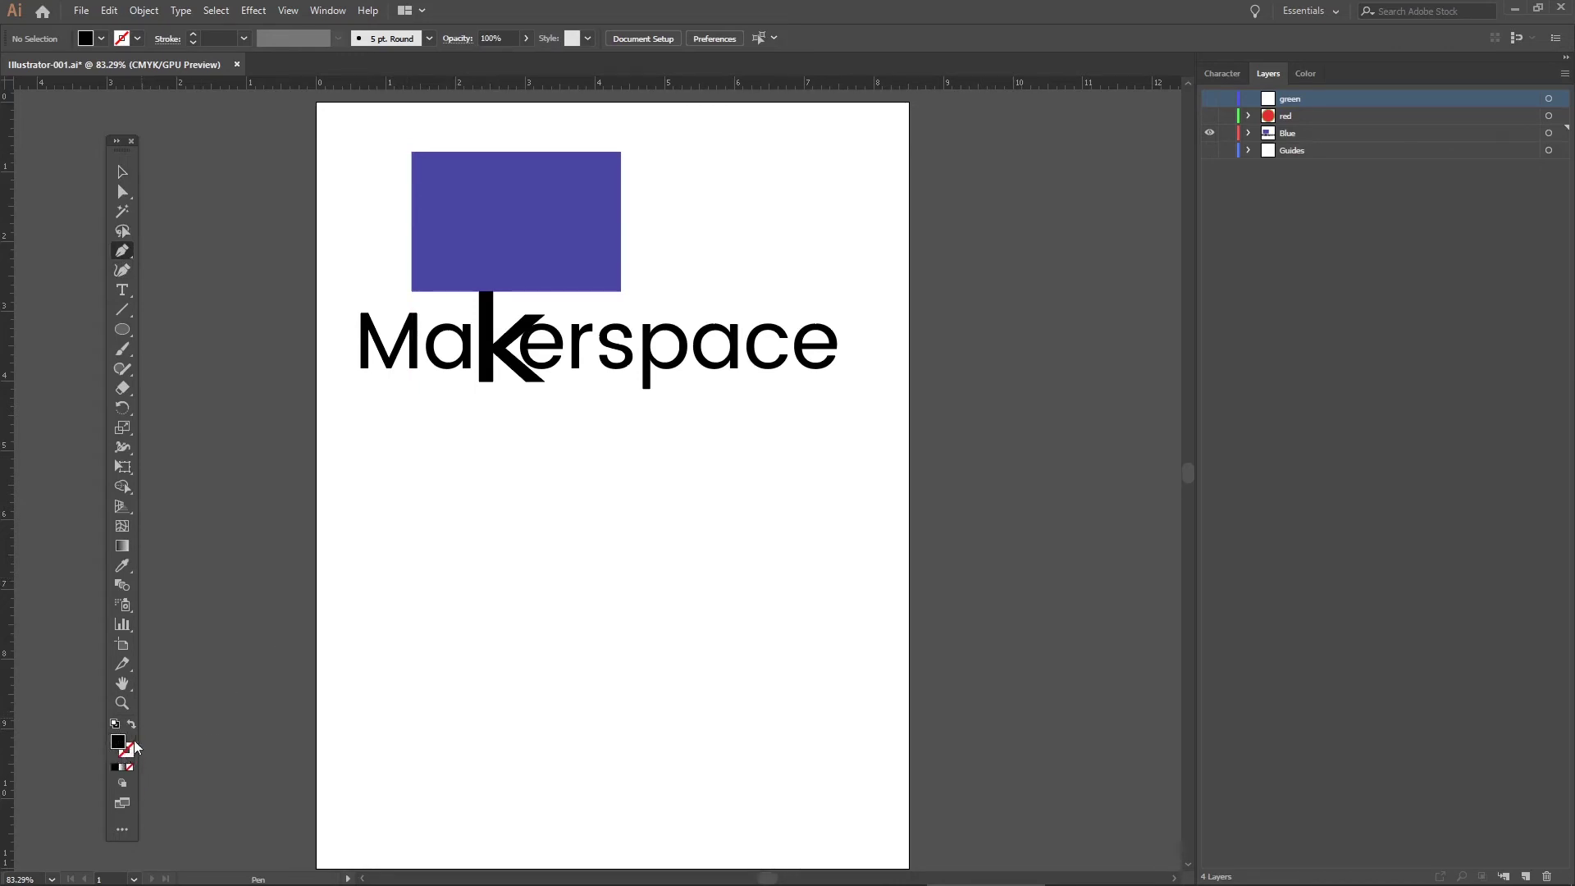
pyautogui.click(386, 588)
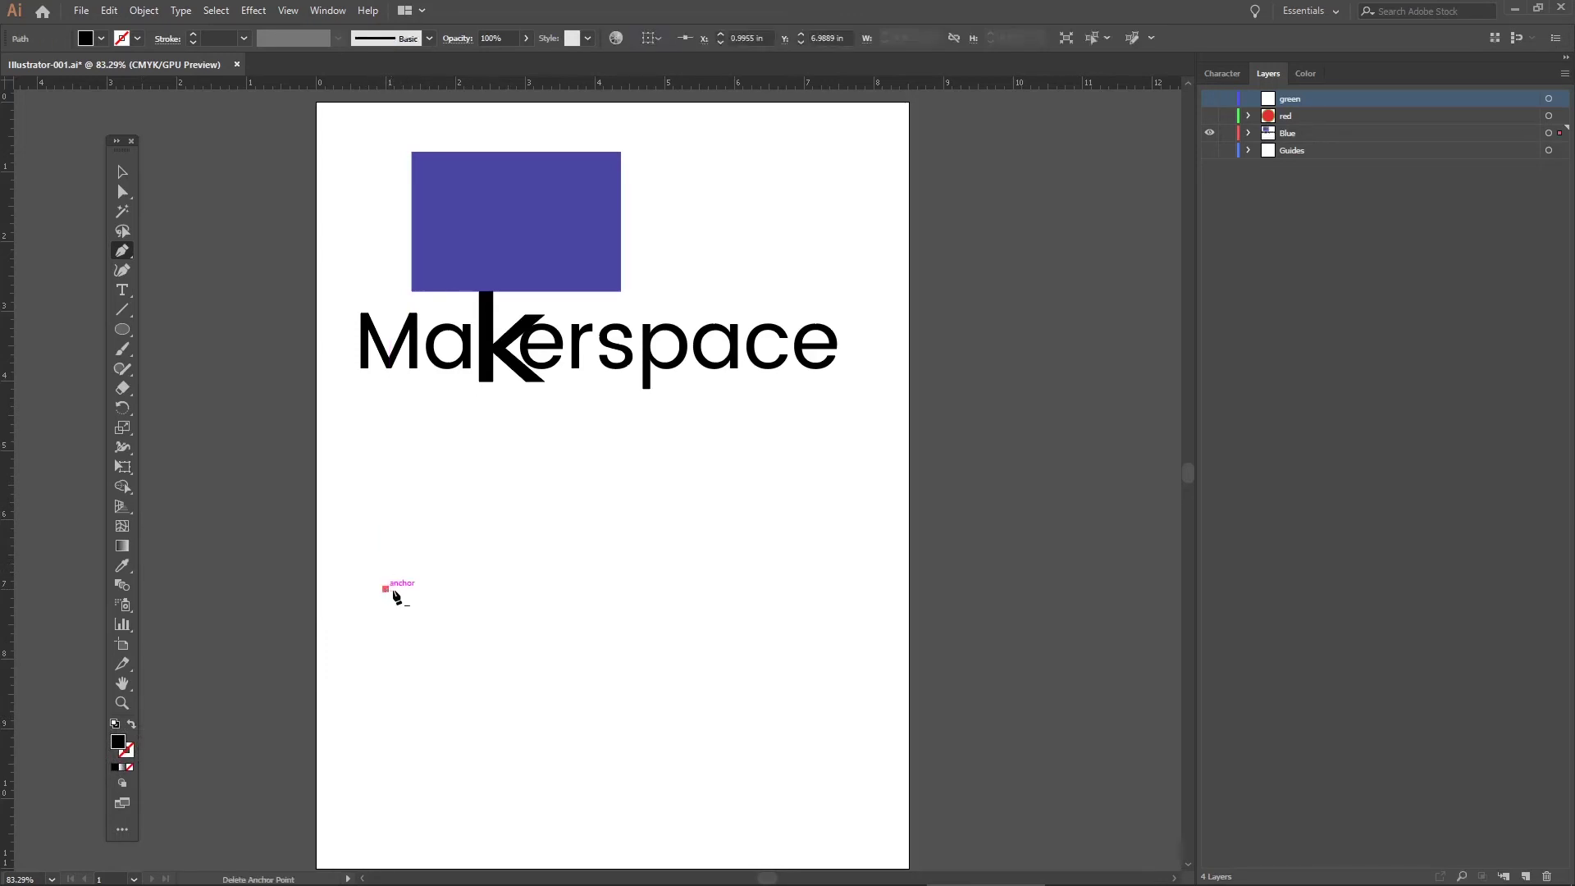
pyautogui.click(520, 466)
pyautogui.click(621, 650)
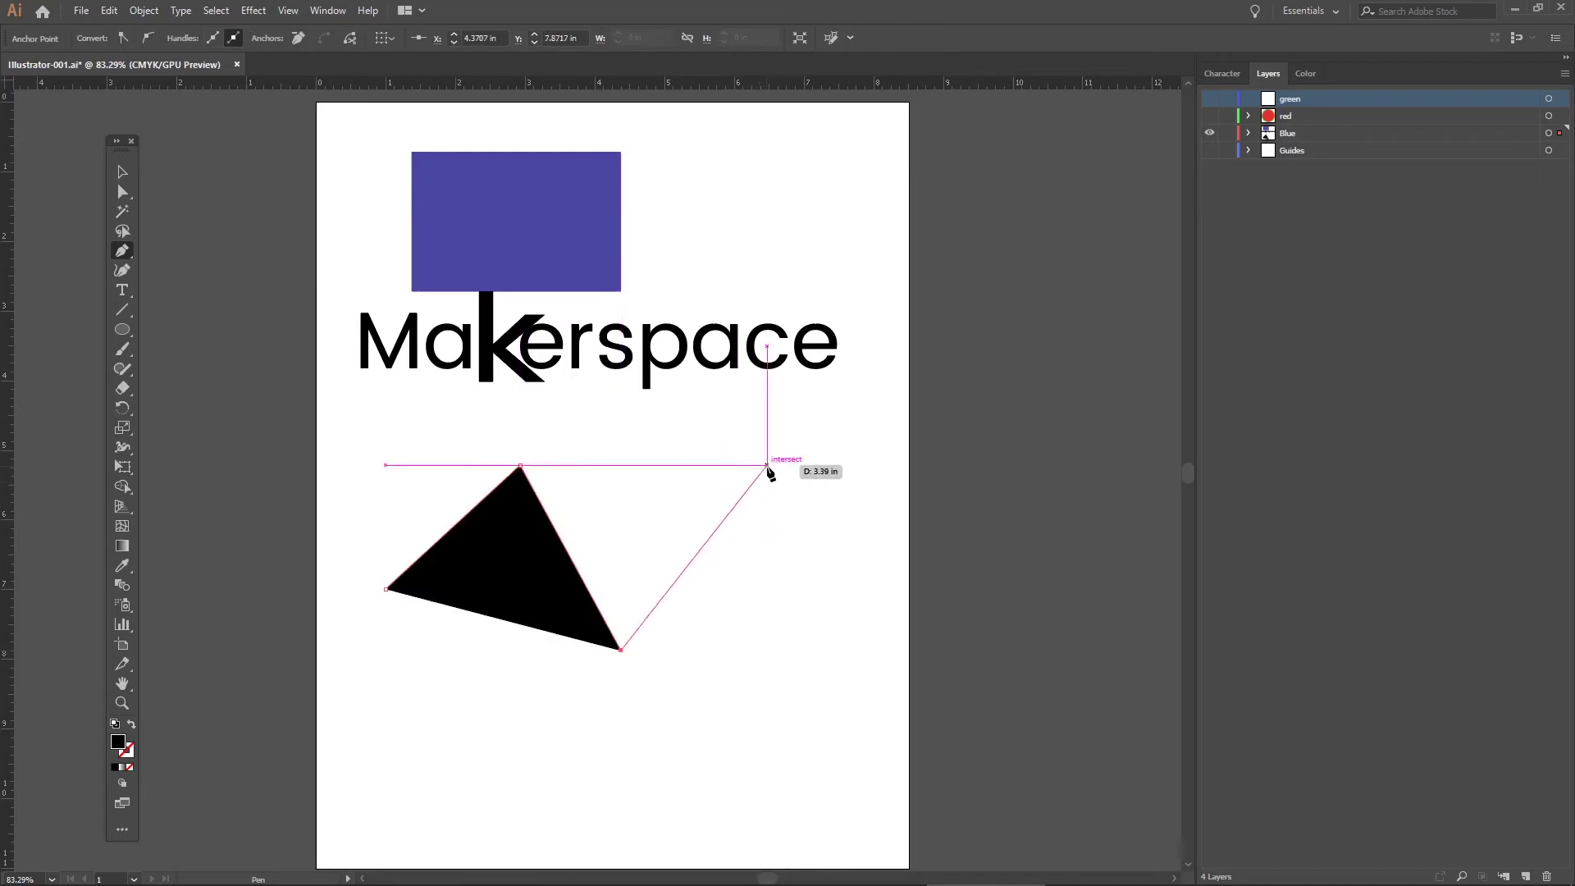
pyautogui.click(778, 479)
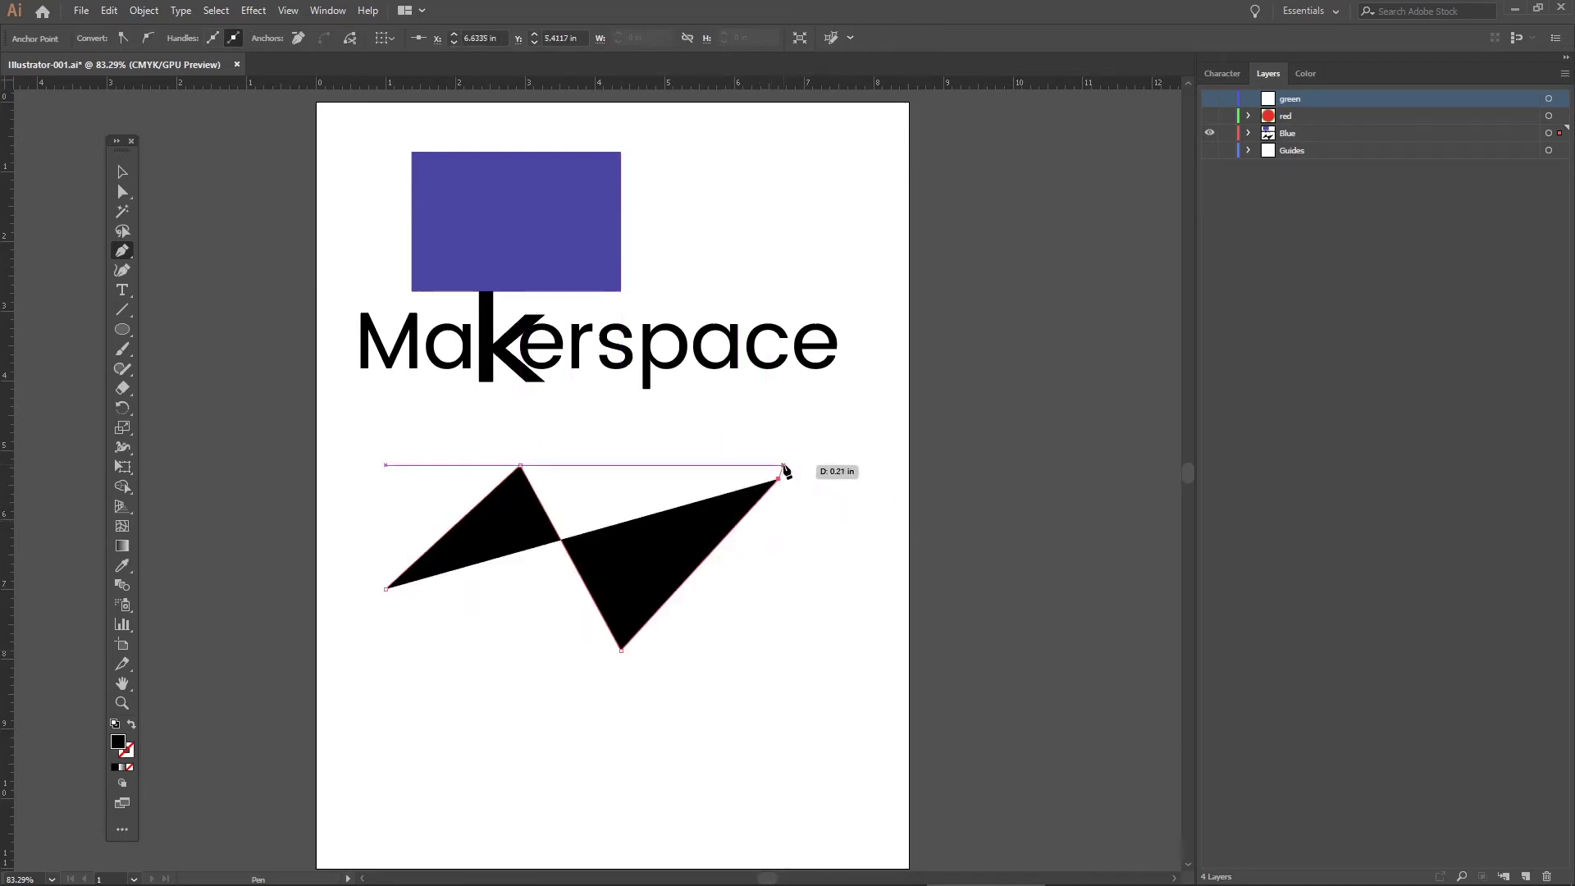
pyautogui.press('Escape')
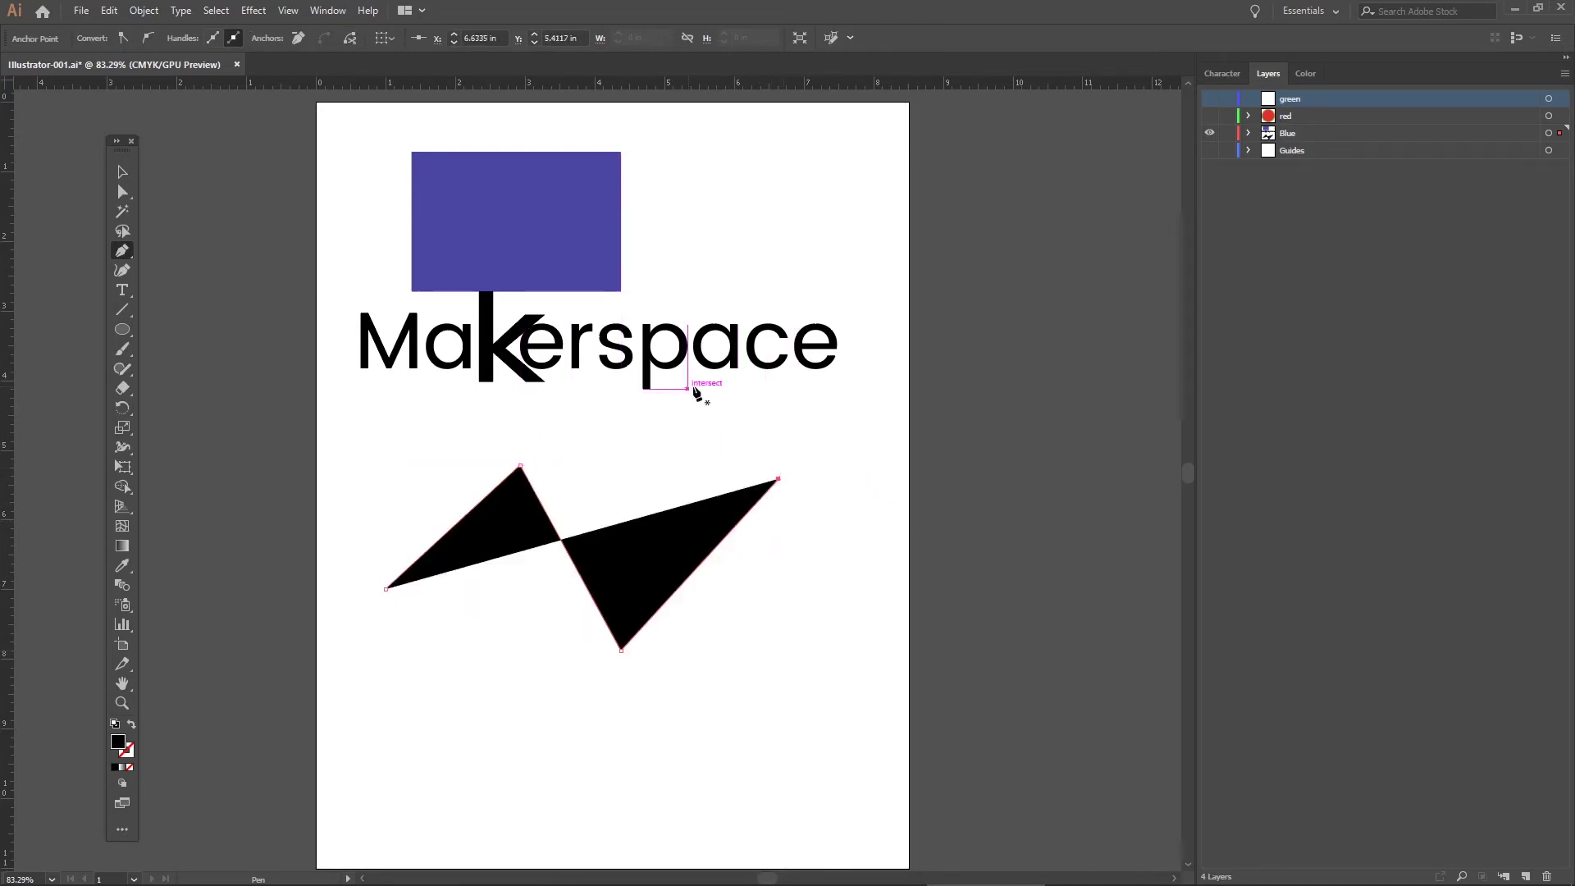
pyautogui.click(122, 171)
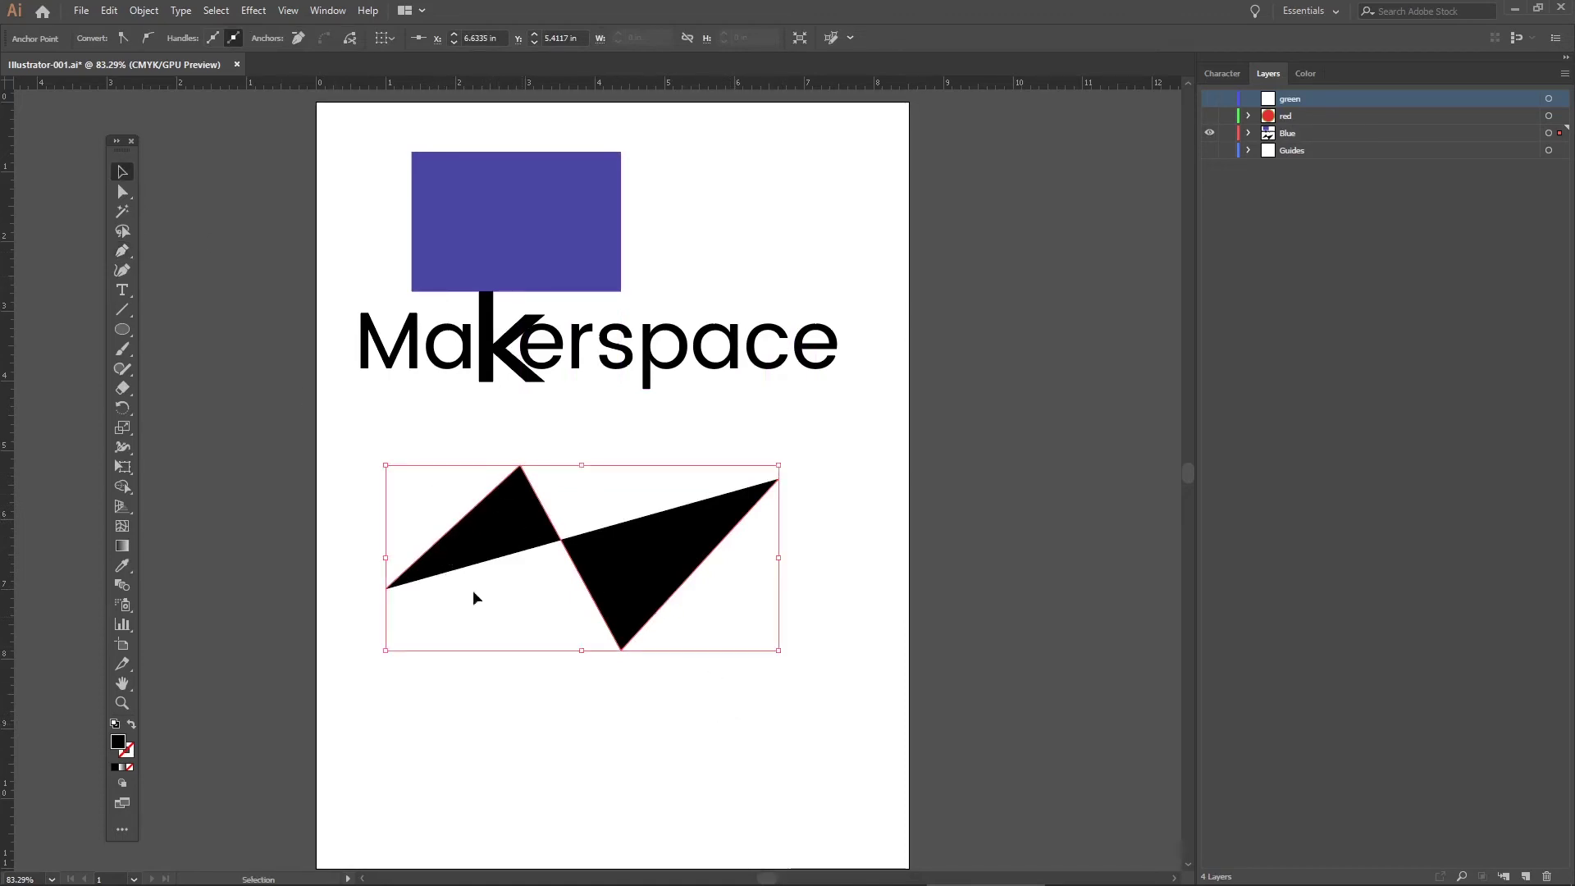
# Step: Give the zigzag path a red stroke with hex value ff0000, leaving it deselected
pyautogui.moveTo(122, 160); pyautogui.dragTo(307, 161)
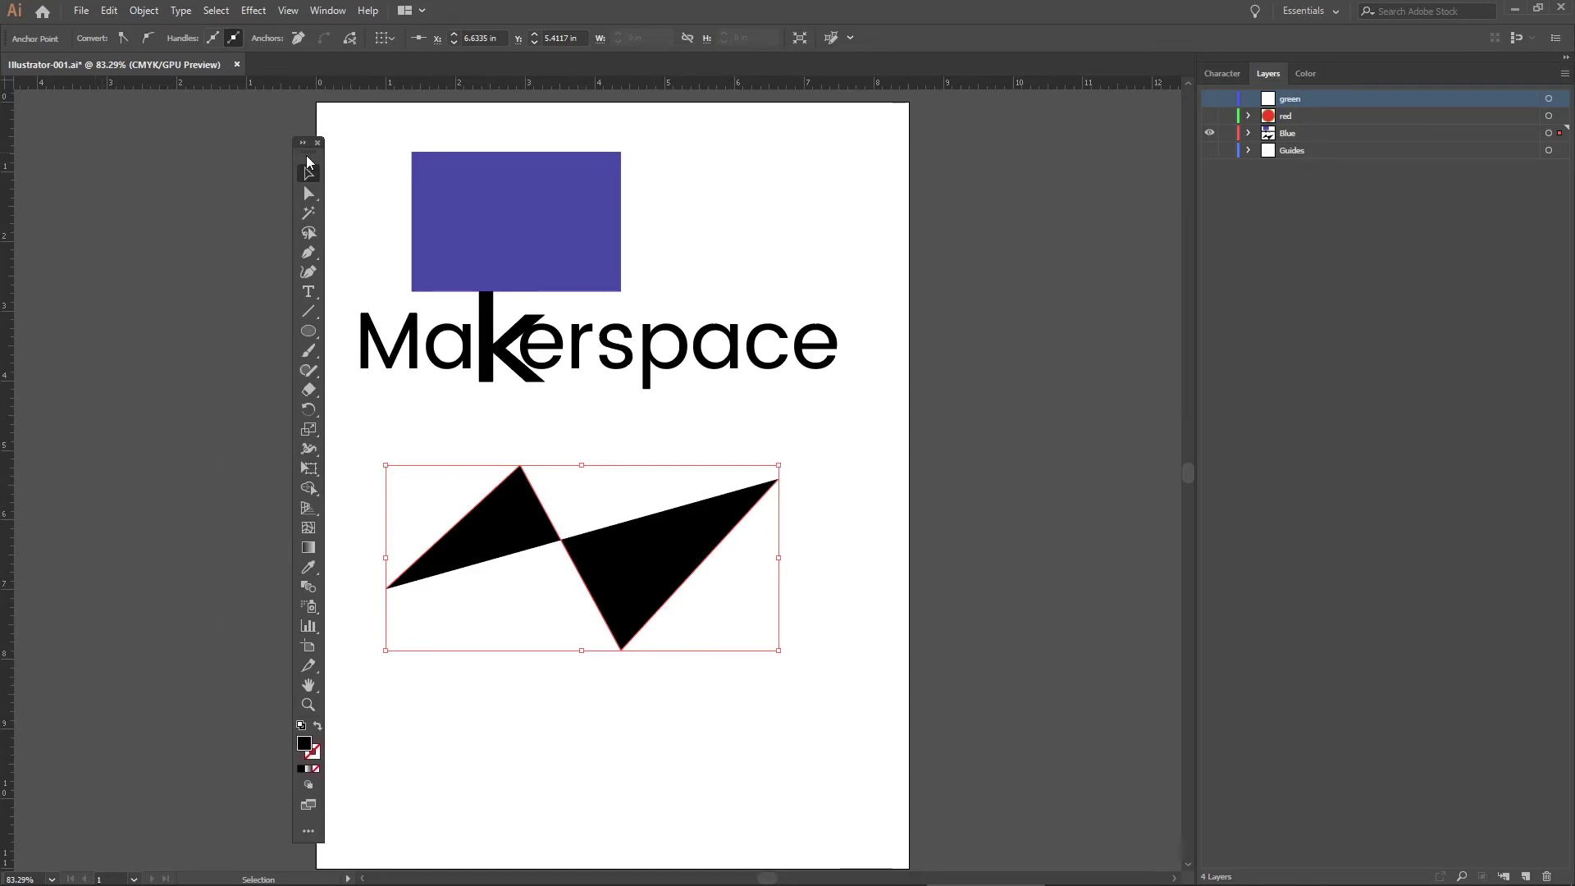
pyautogui.doubleClick(314, 749)
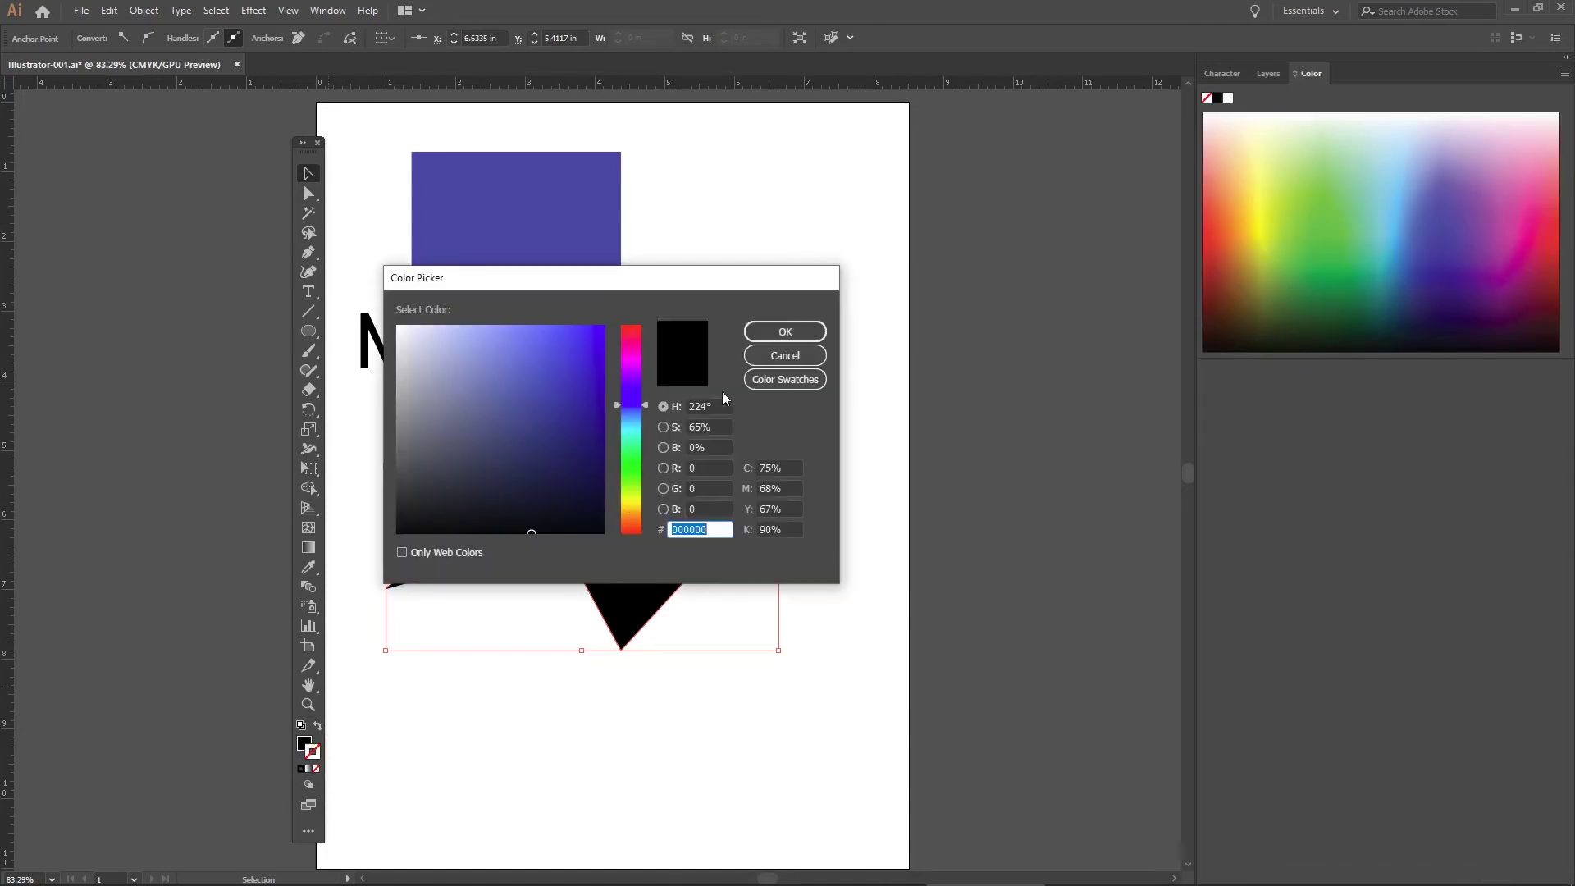
pyautogui.moveTo(631, 375); pyautogui.dragTo(609, 316)
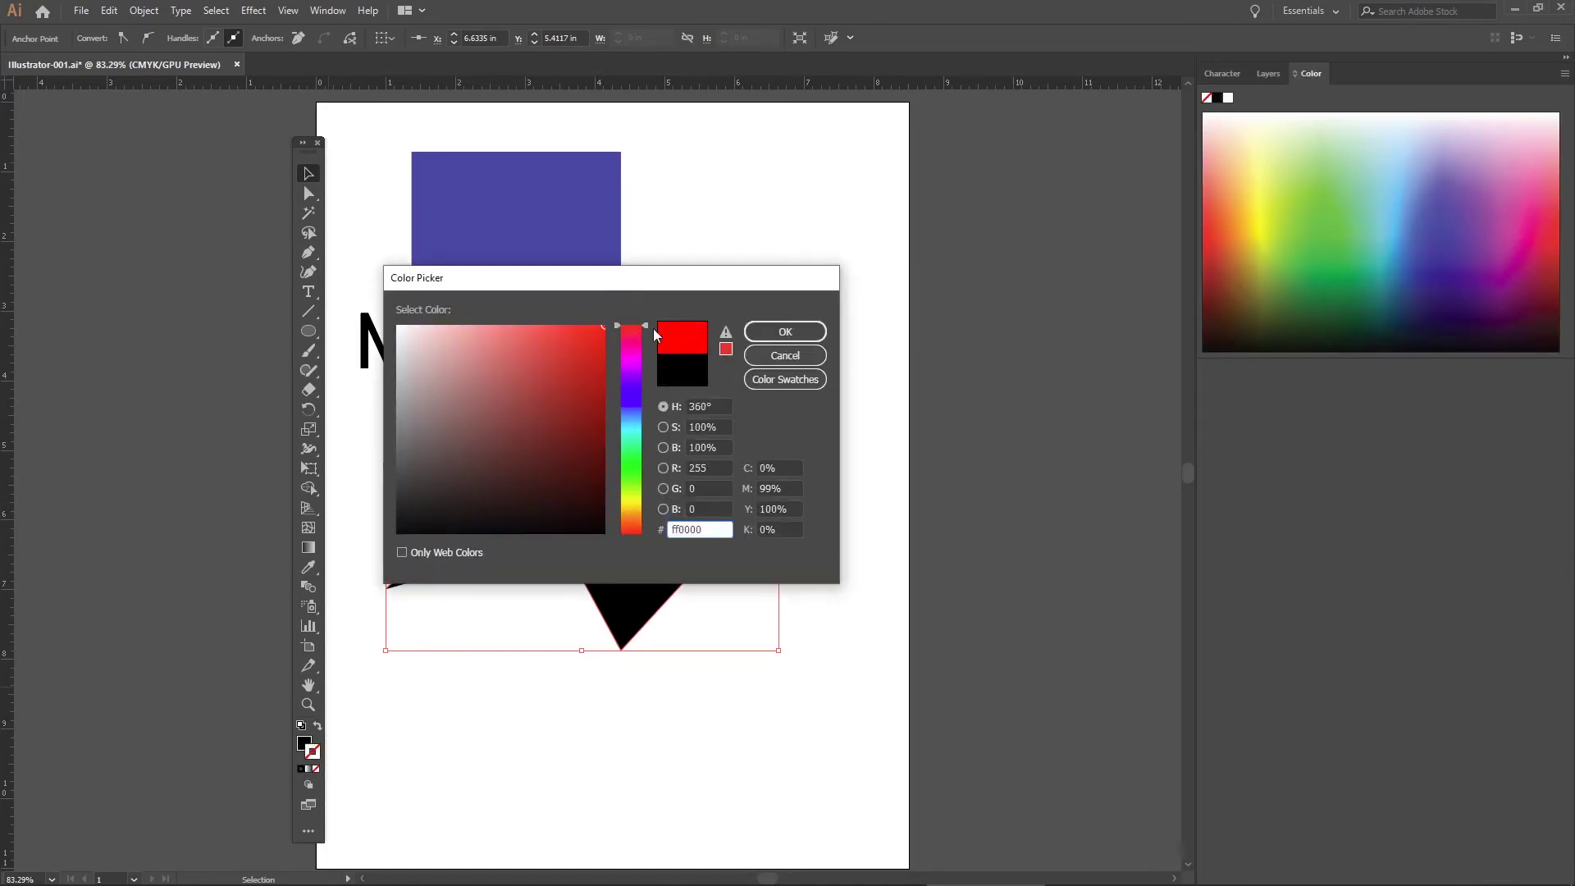
pyautogui.click(785, 331)
pyautogui.click(738, 661)
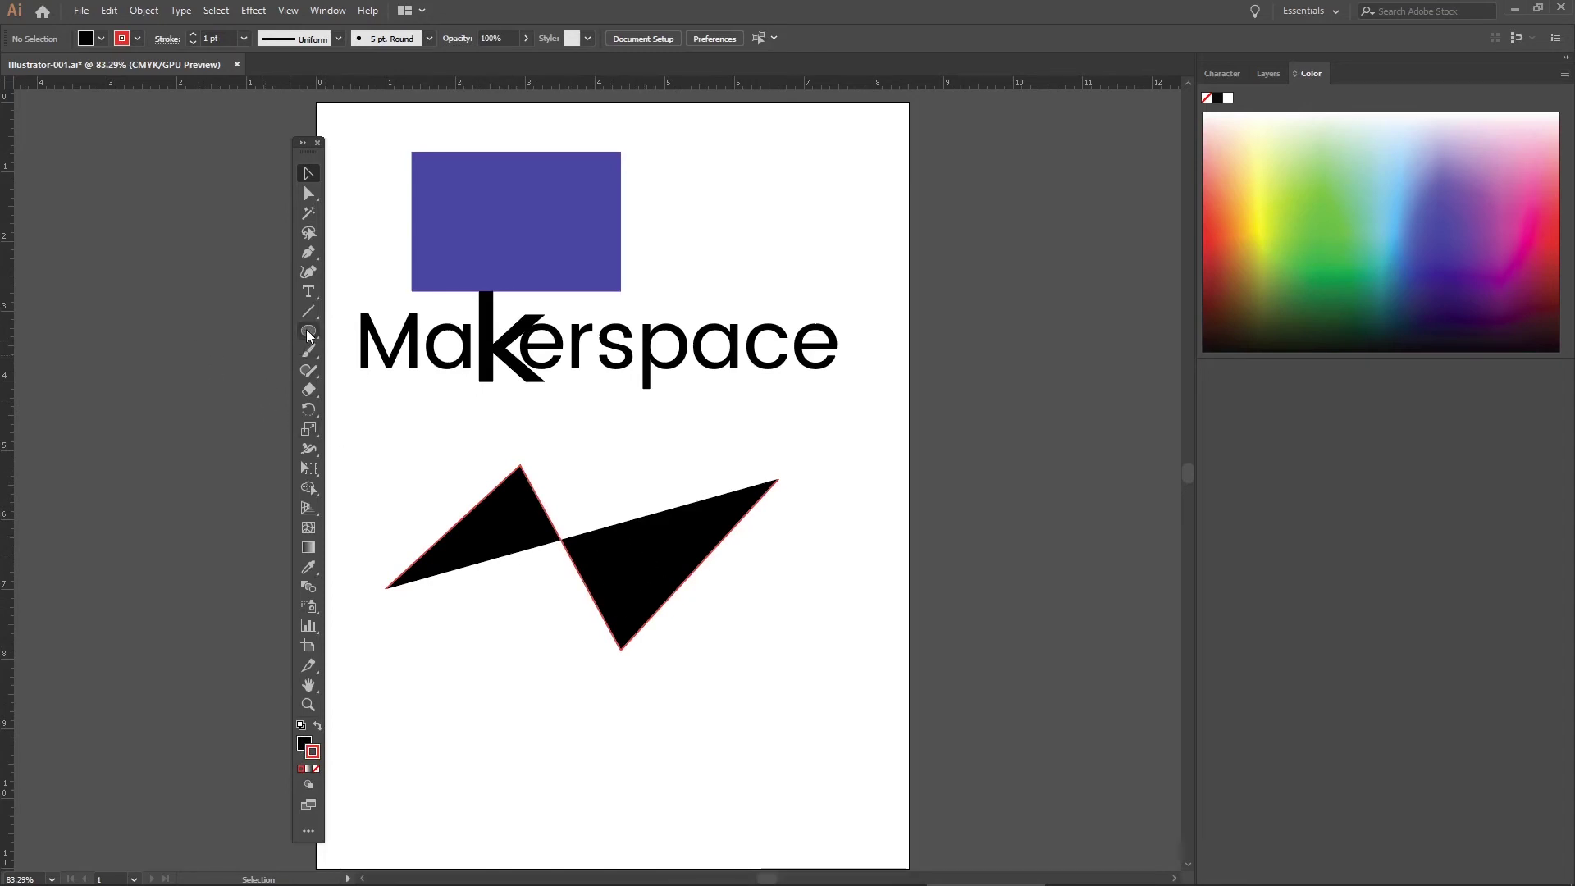
# Step: Draw a closed four-sided Pen shape about 2.28 by 2.33 in below the zigzag and move it to about X 6.63 in, Y 8.8 in
pyautogui.click(308, 252)
pyautogui.click(433, 680)
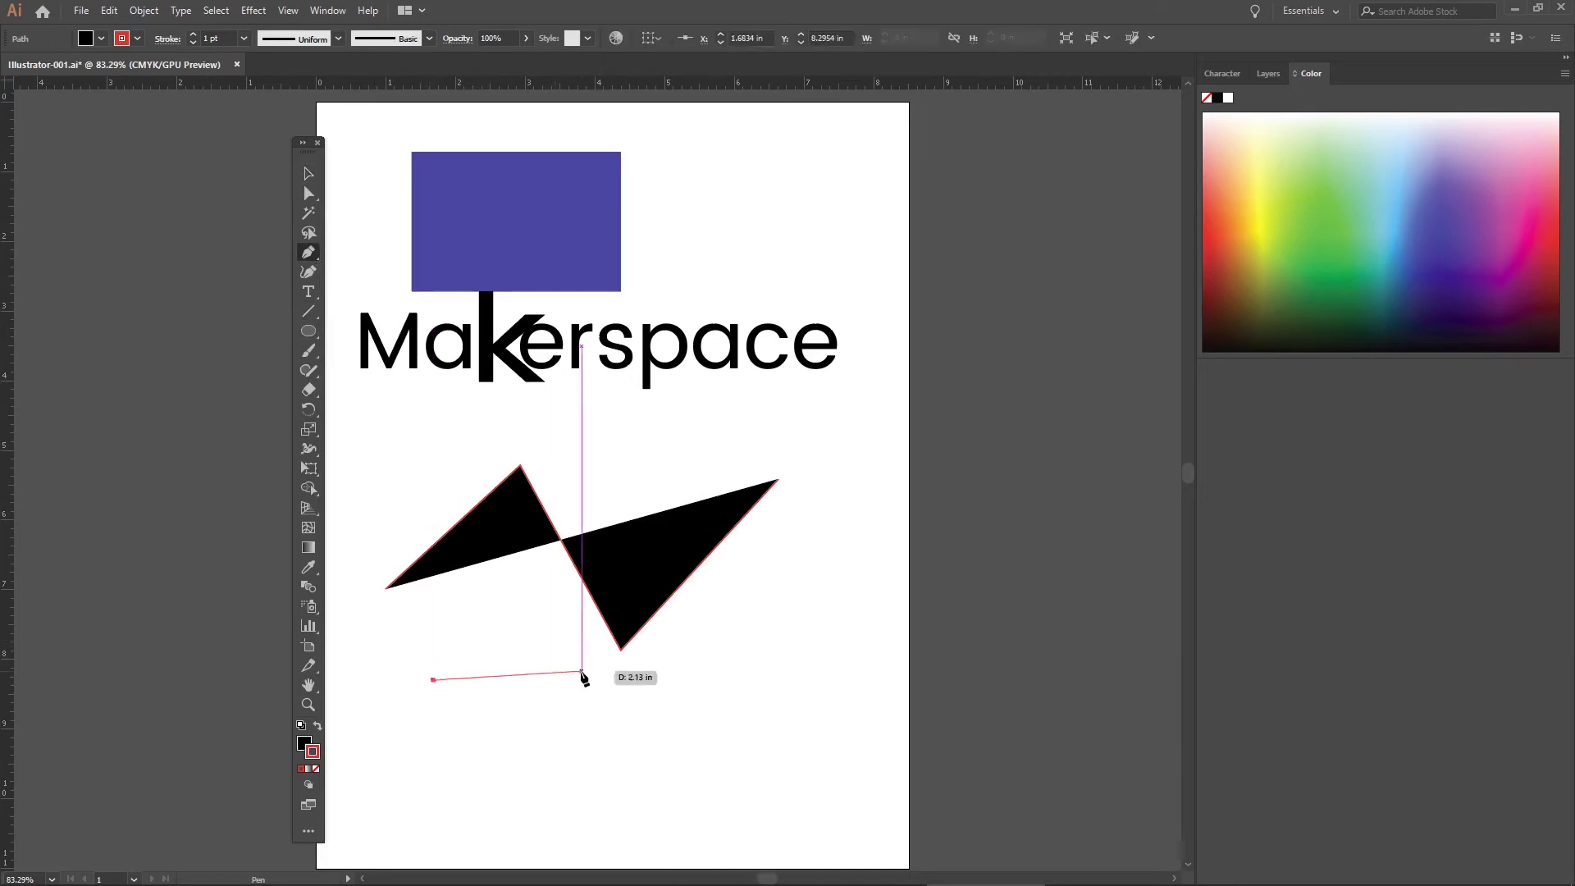
pyautogui.click(592, 683)
pyautogui.click(577, 840)
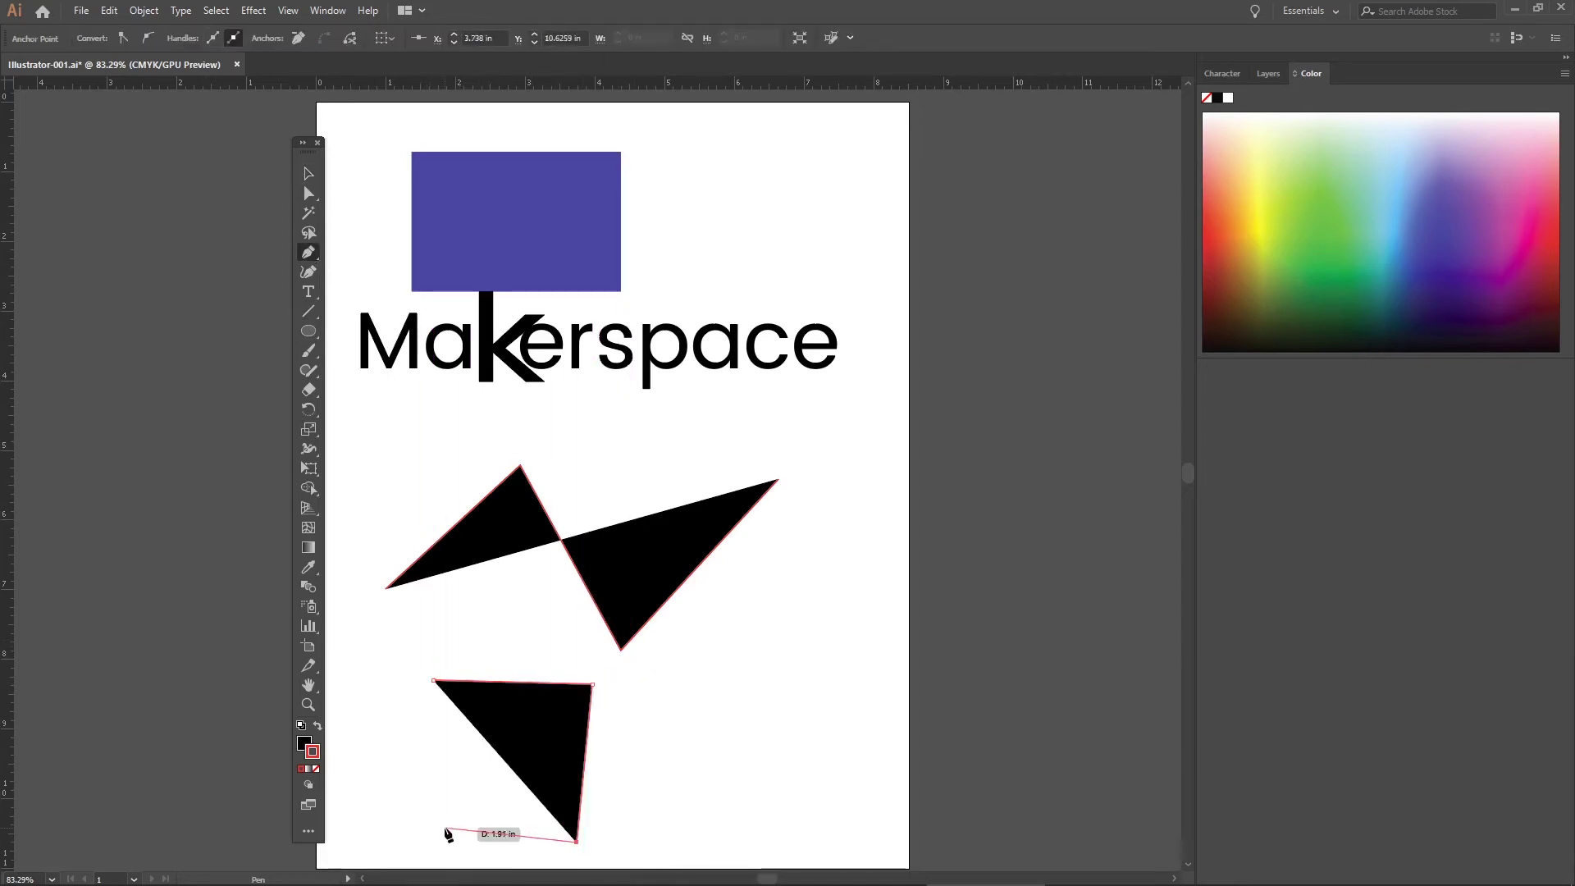
pyautogui.click(444, 827)
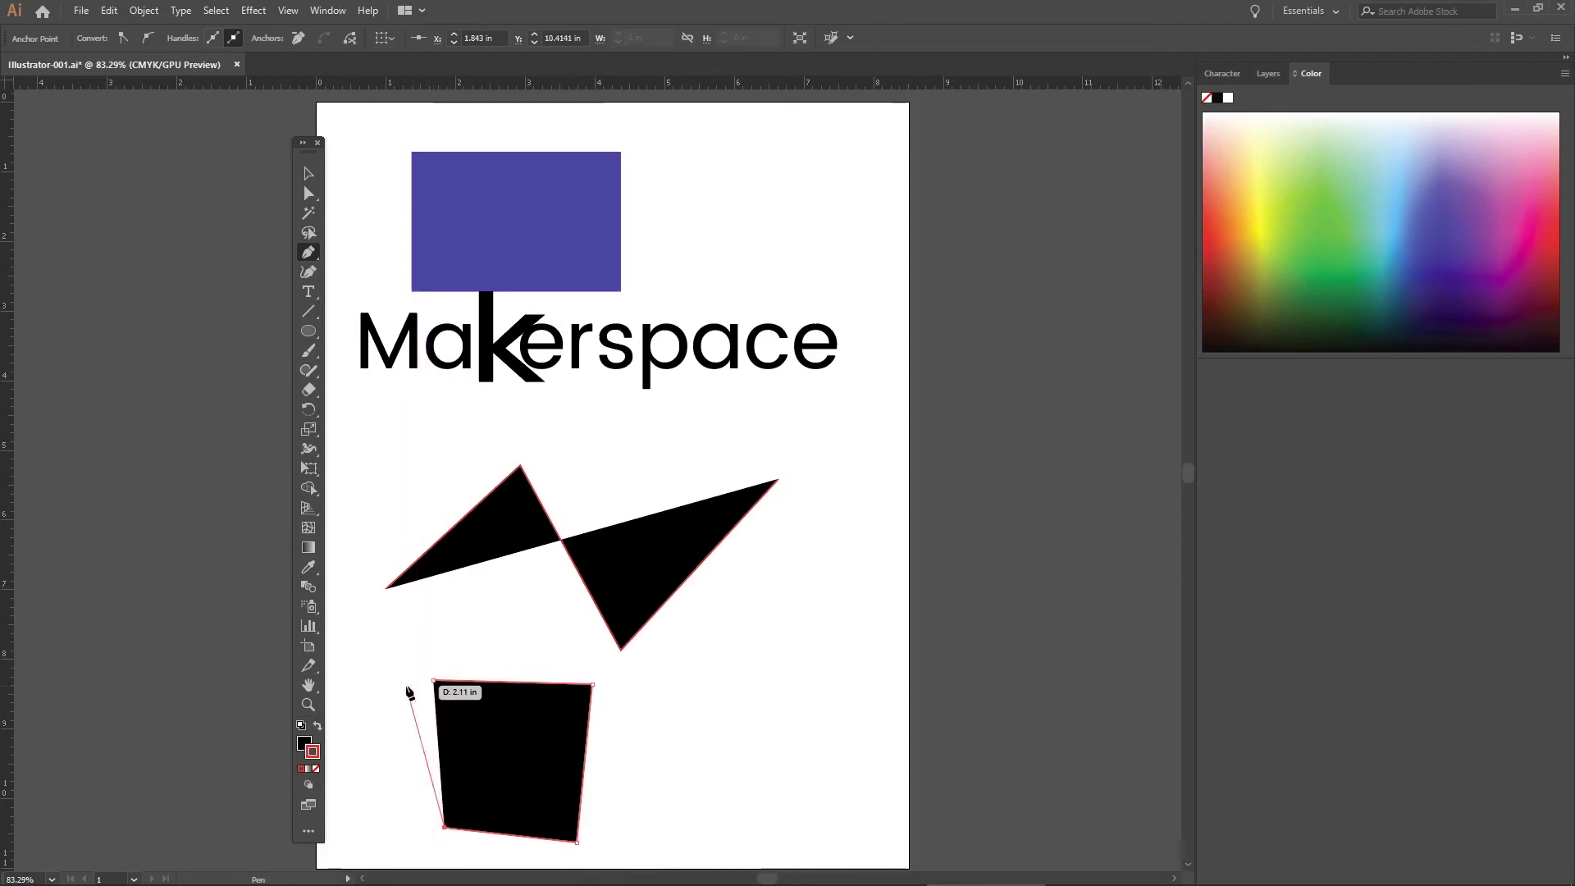
pyautogui.click(434, 682)
pyautogui.click(310, 176)
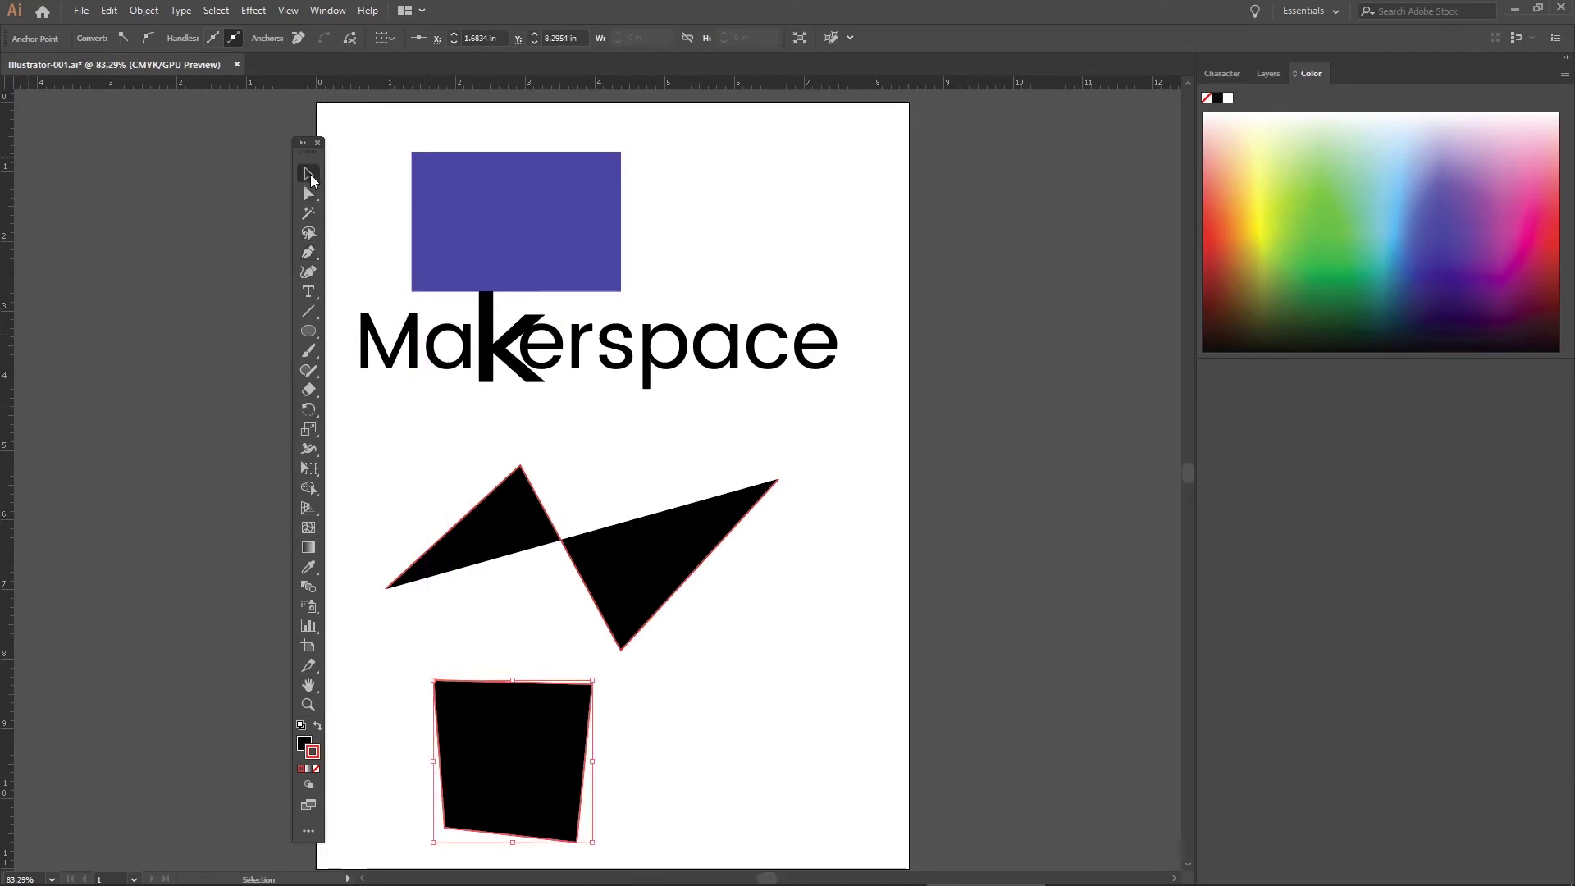
pyautogui.moveTo(551, 725); pyautogui.dragTo(799, 682)
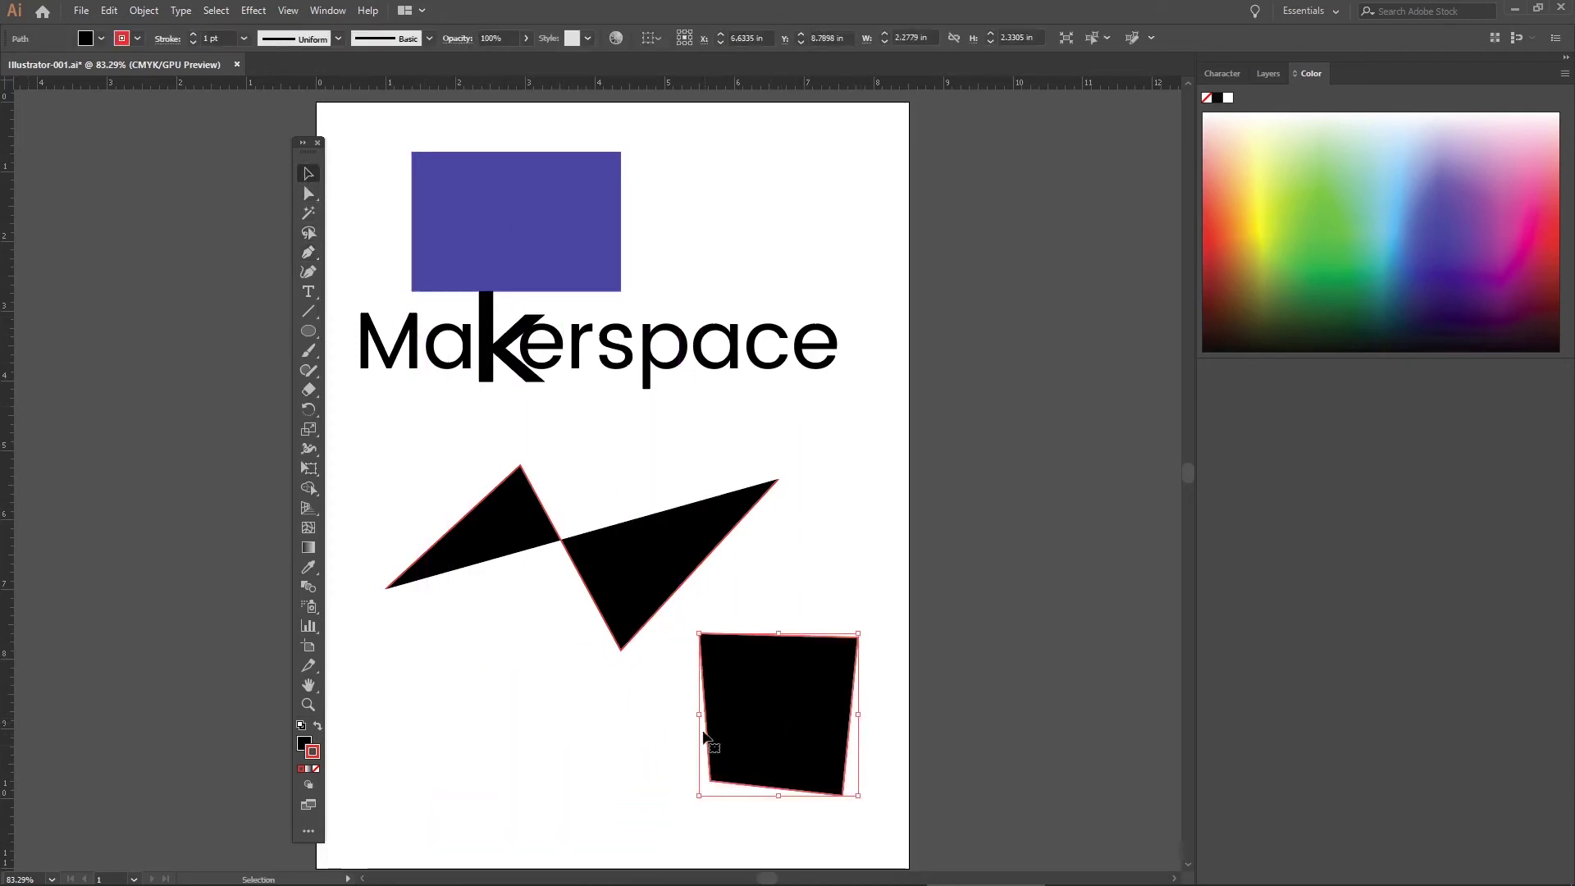
pyautogui.click(607, 698)
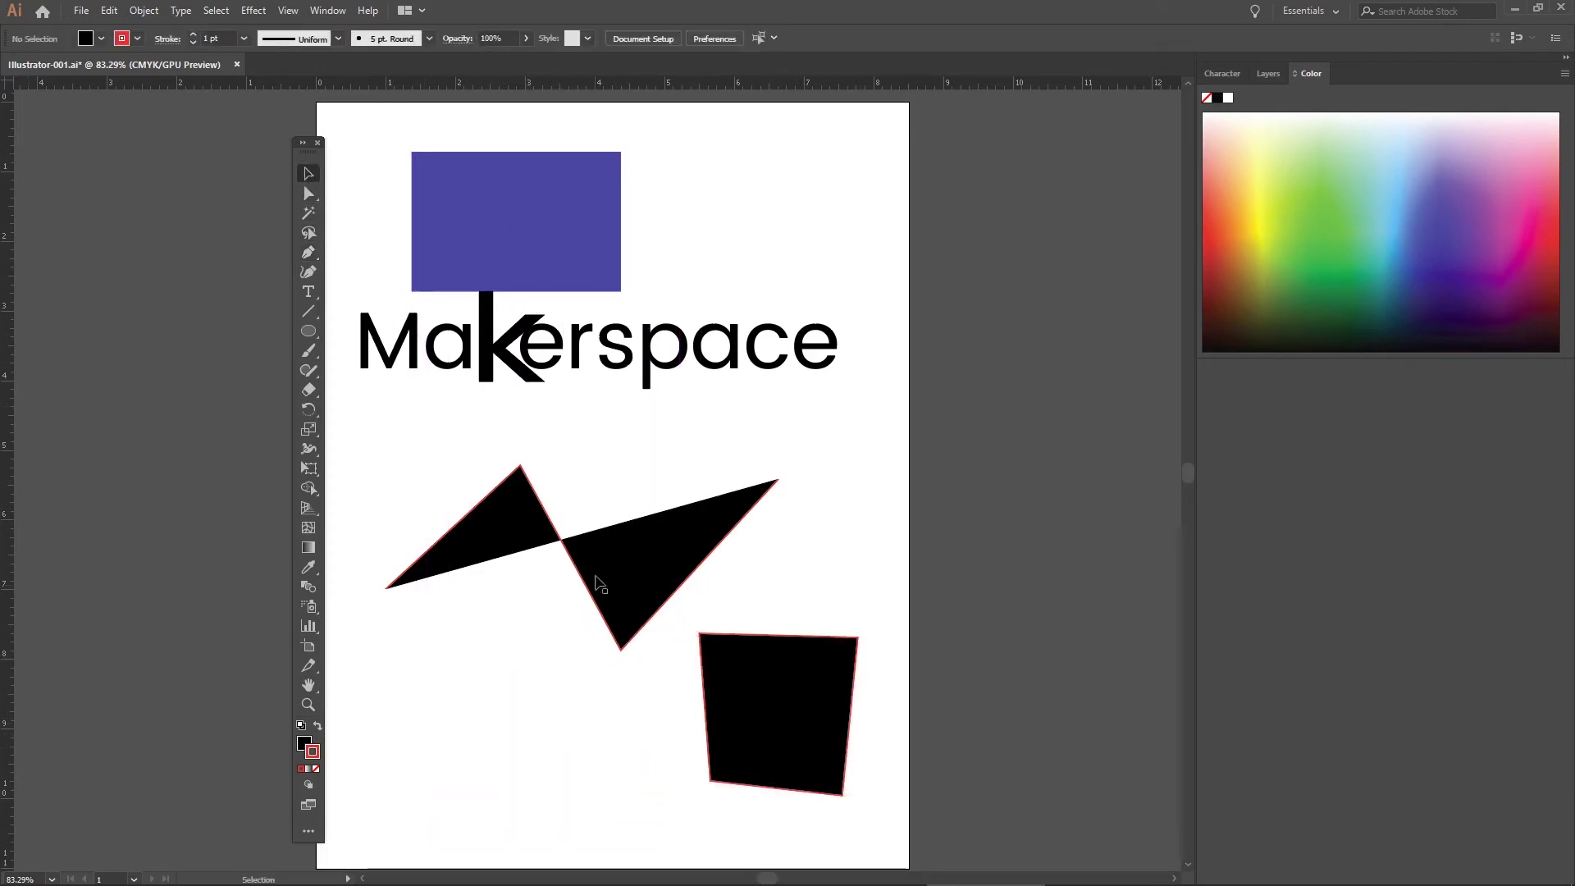
# Step: Move the zigzag path to about X 3.6 in, Y 6.2 in and remove its fill
pyautogui.moveTo(693, 551); pyautogui.dragTo(674, 526)
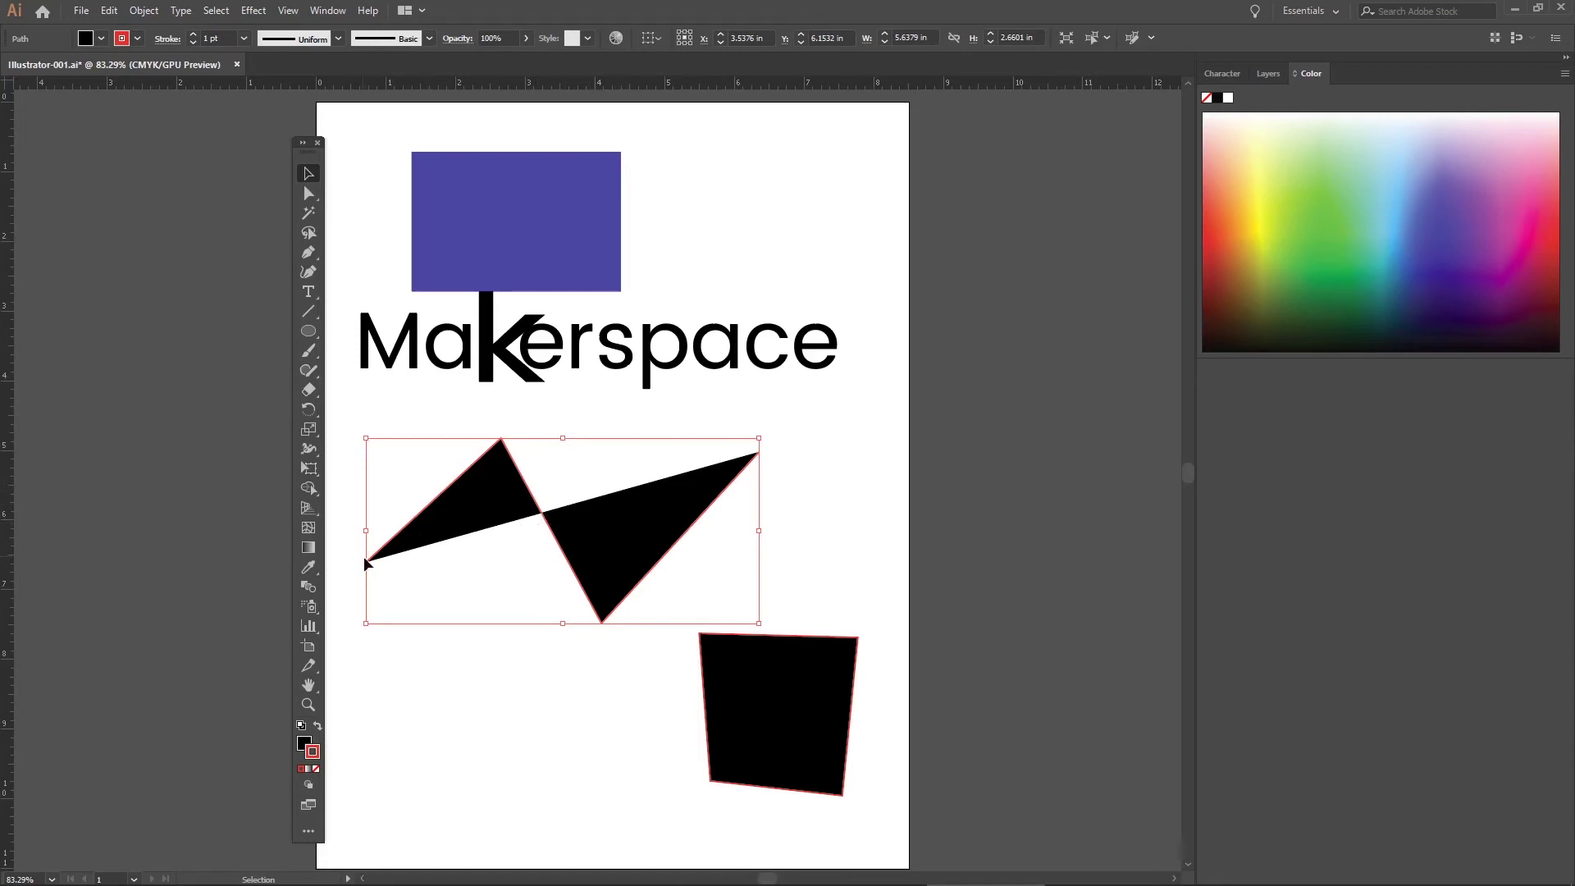
pyautogui.moveTo(637, 547); pyautogui.dragTo(642, 551)
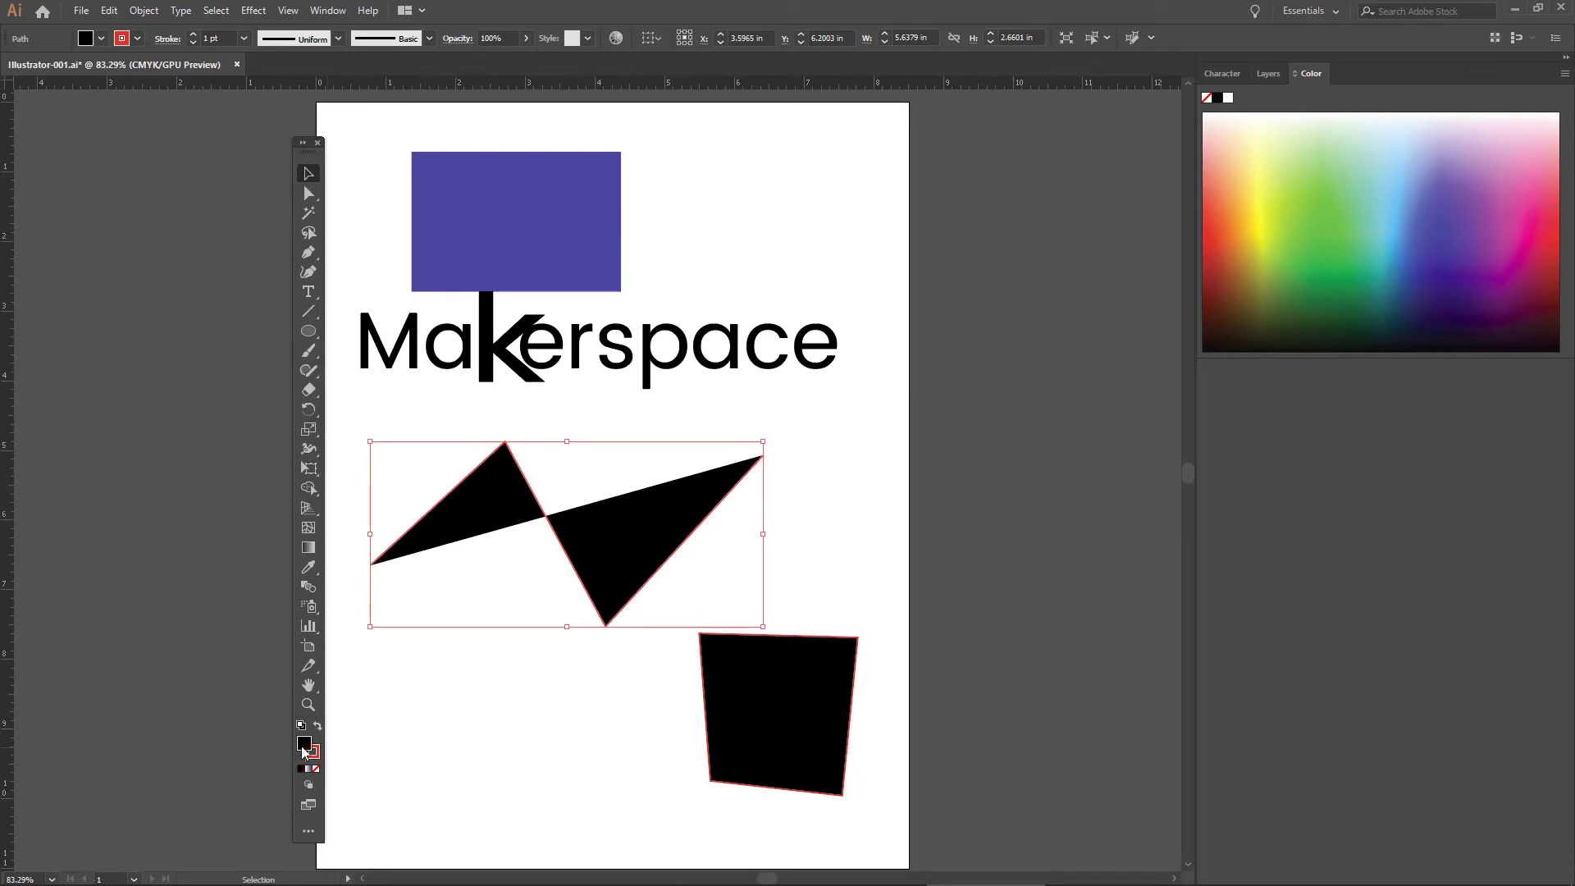
pyautogui.click(316, 768)
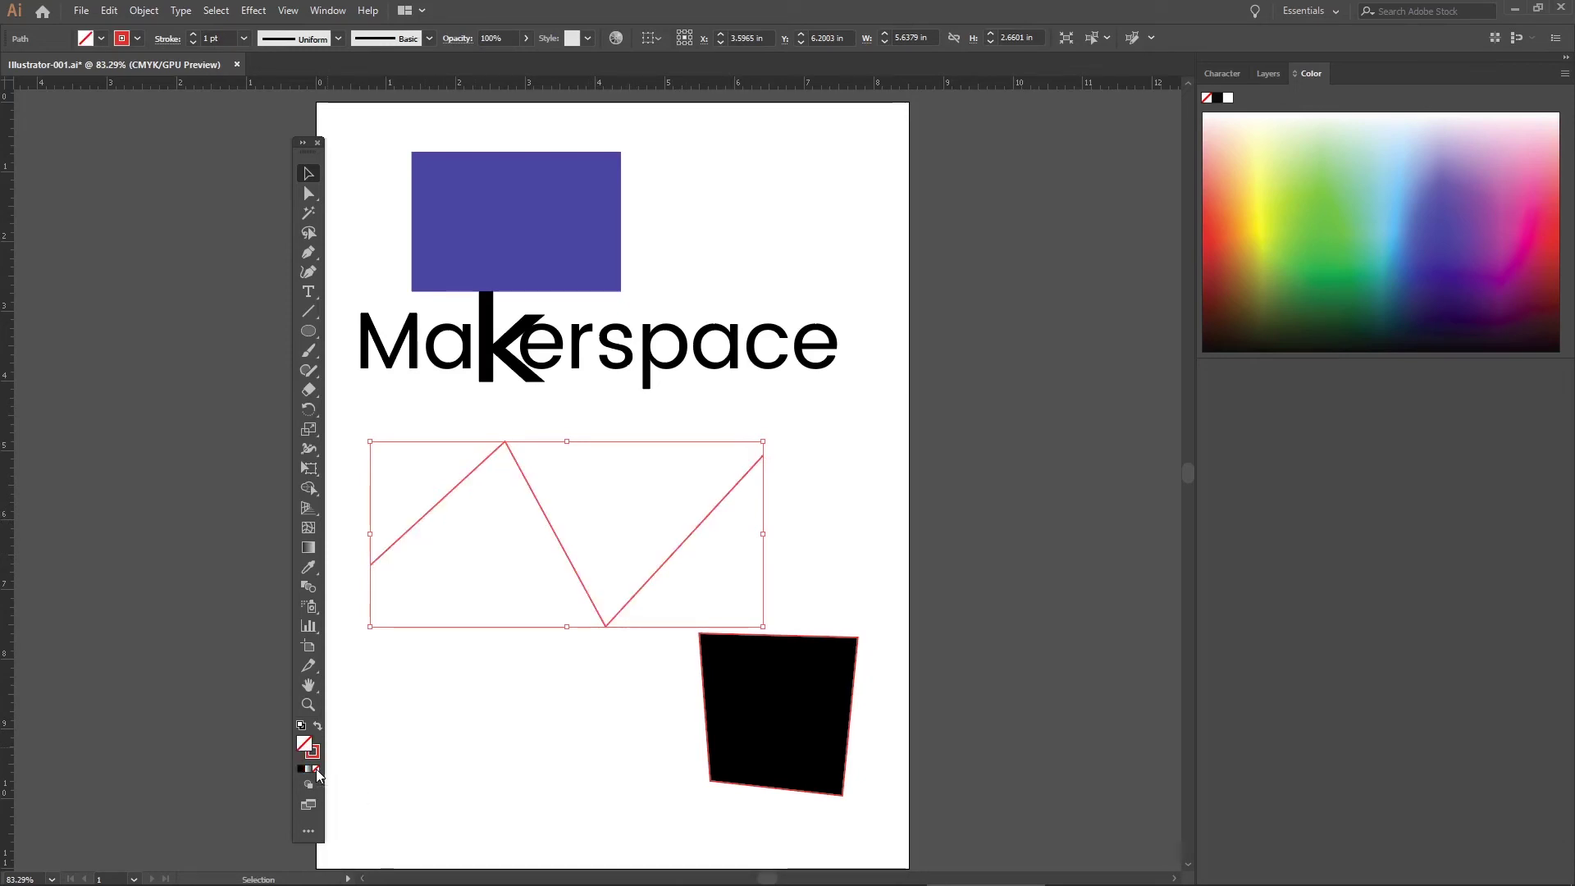
# Step: Swap the zigzag's fill and stroke colours, swap them back, and deselect the path
pyautogui.click(318, 725)
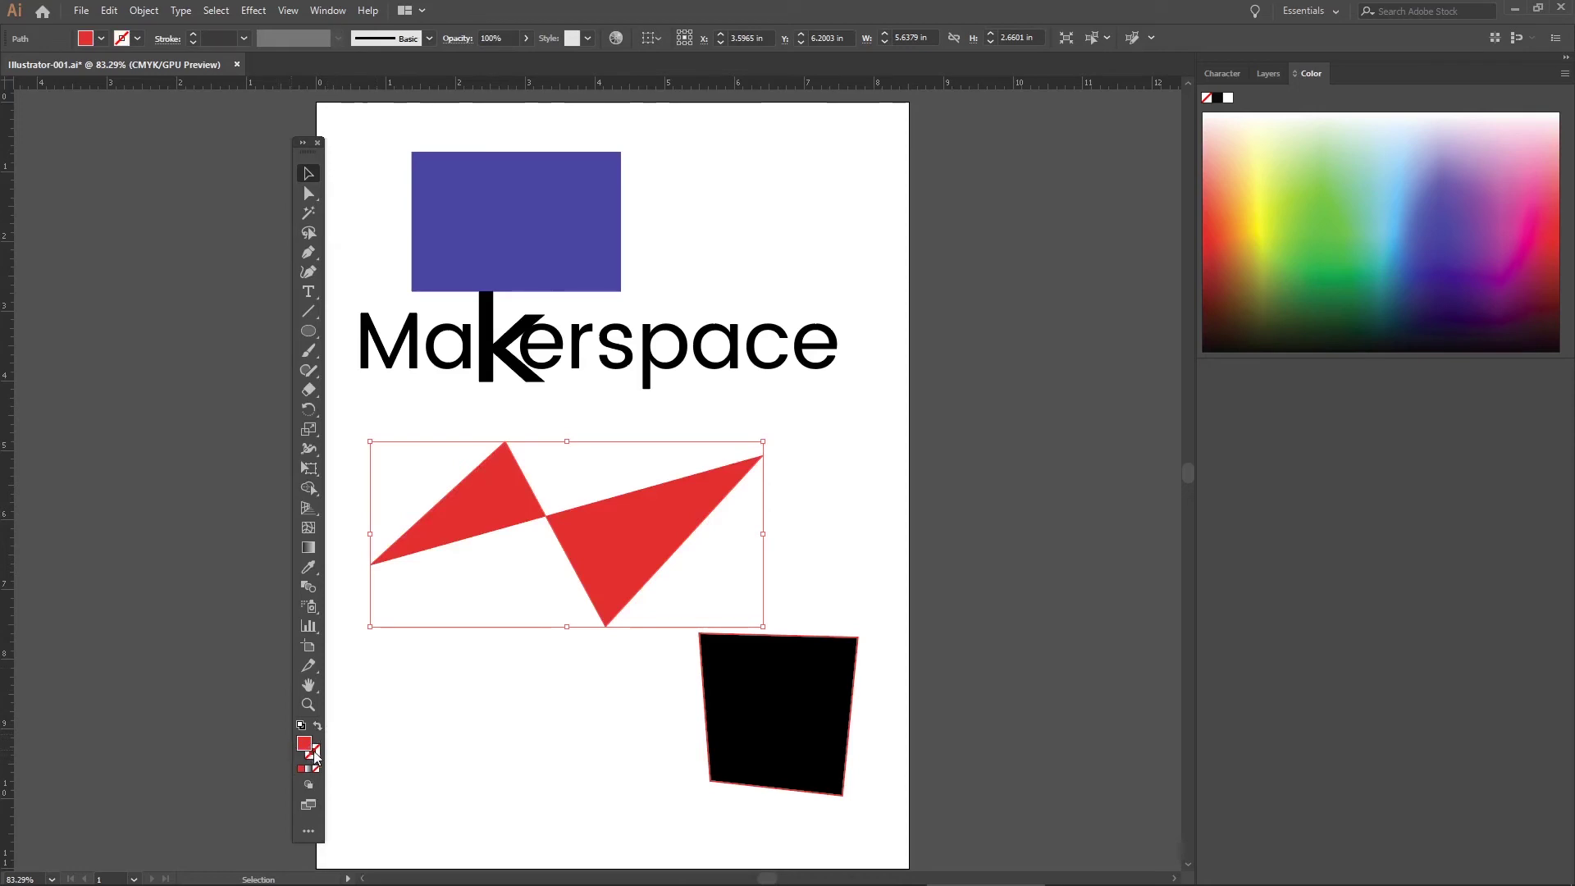
pyautogui.click(317, 727)
pyautogui.click(418, 733)
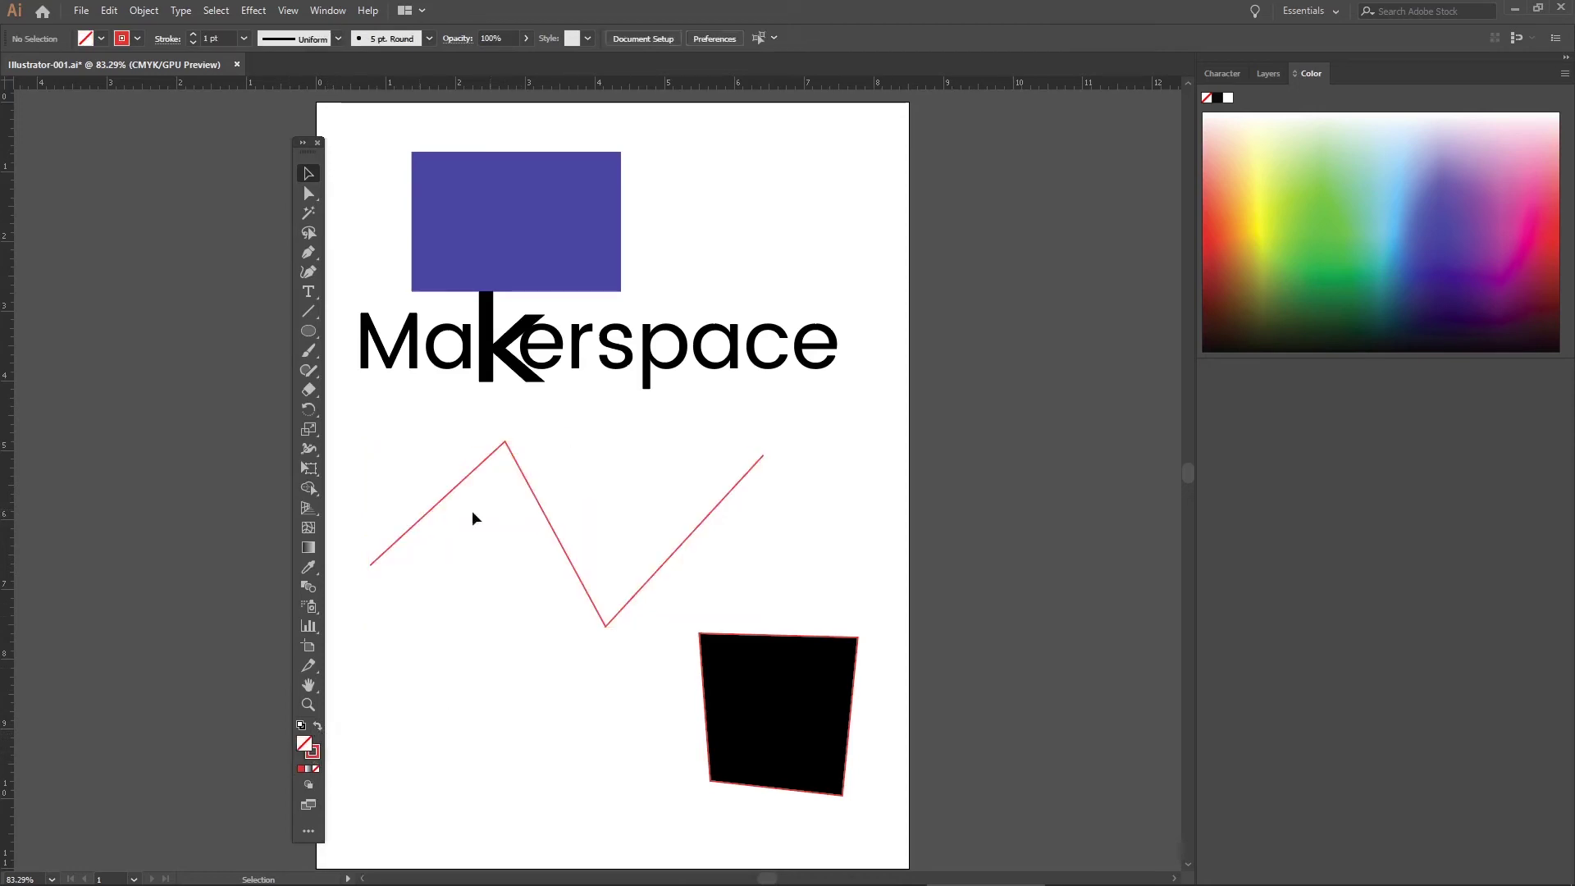
# Step: Change the zigzag's stroke colour to bright green with hex value 00ff0c
pyautogui.click(460, 479)
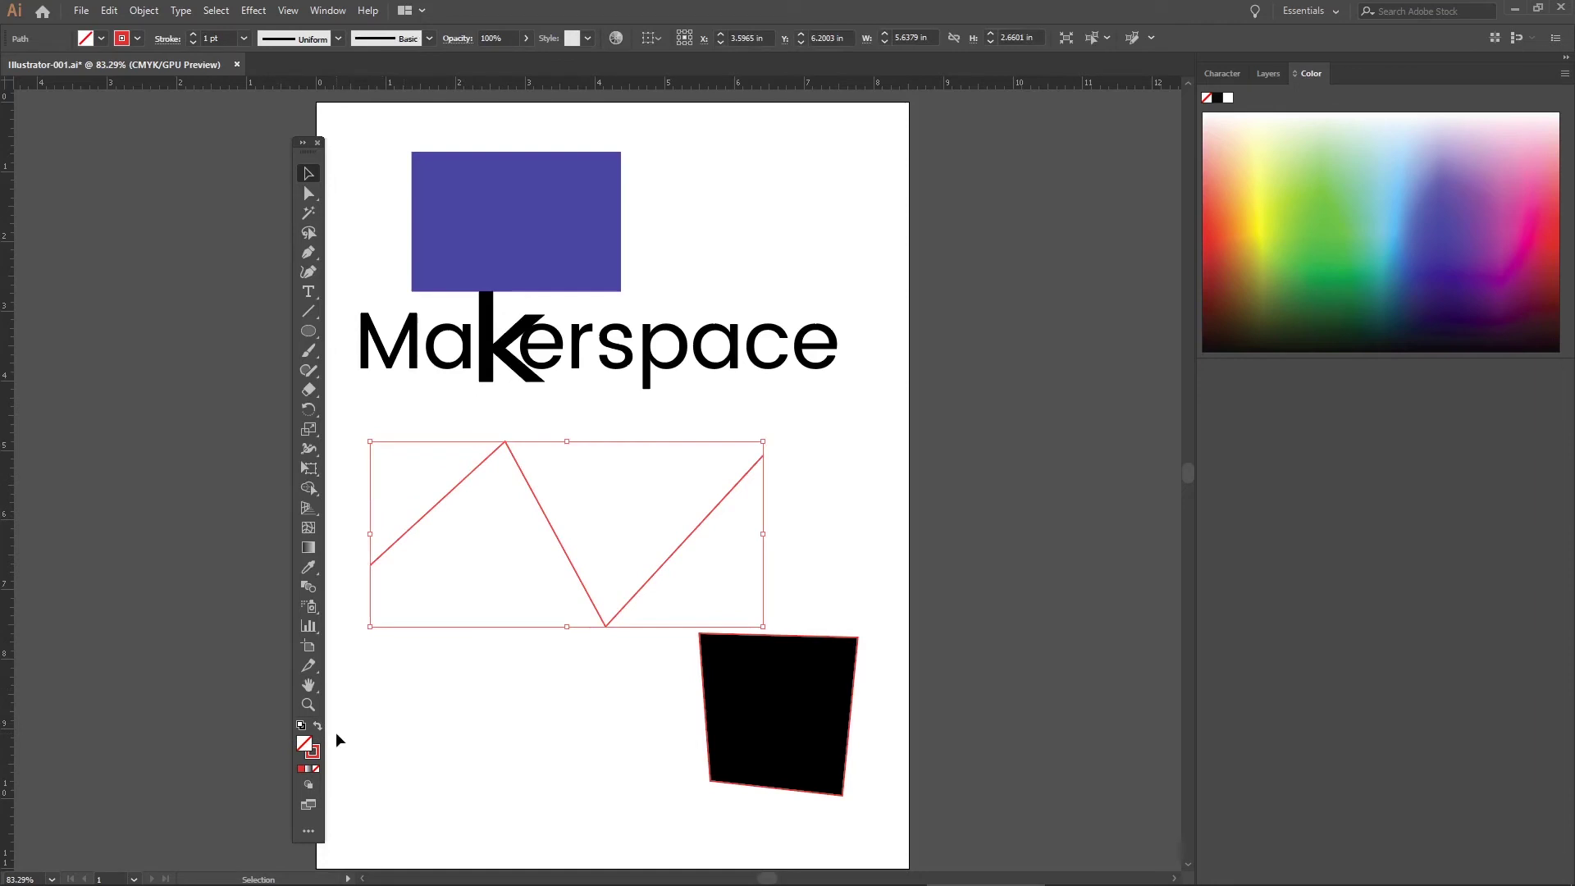
pyautogui.doubleClick(312, 751)
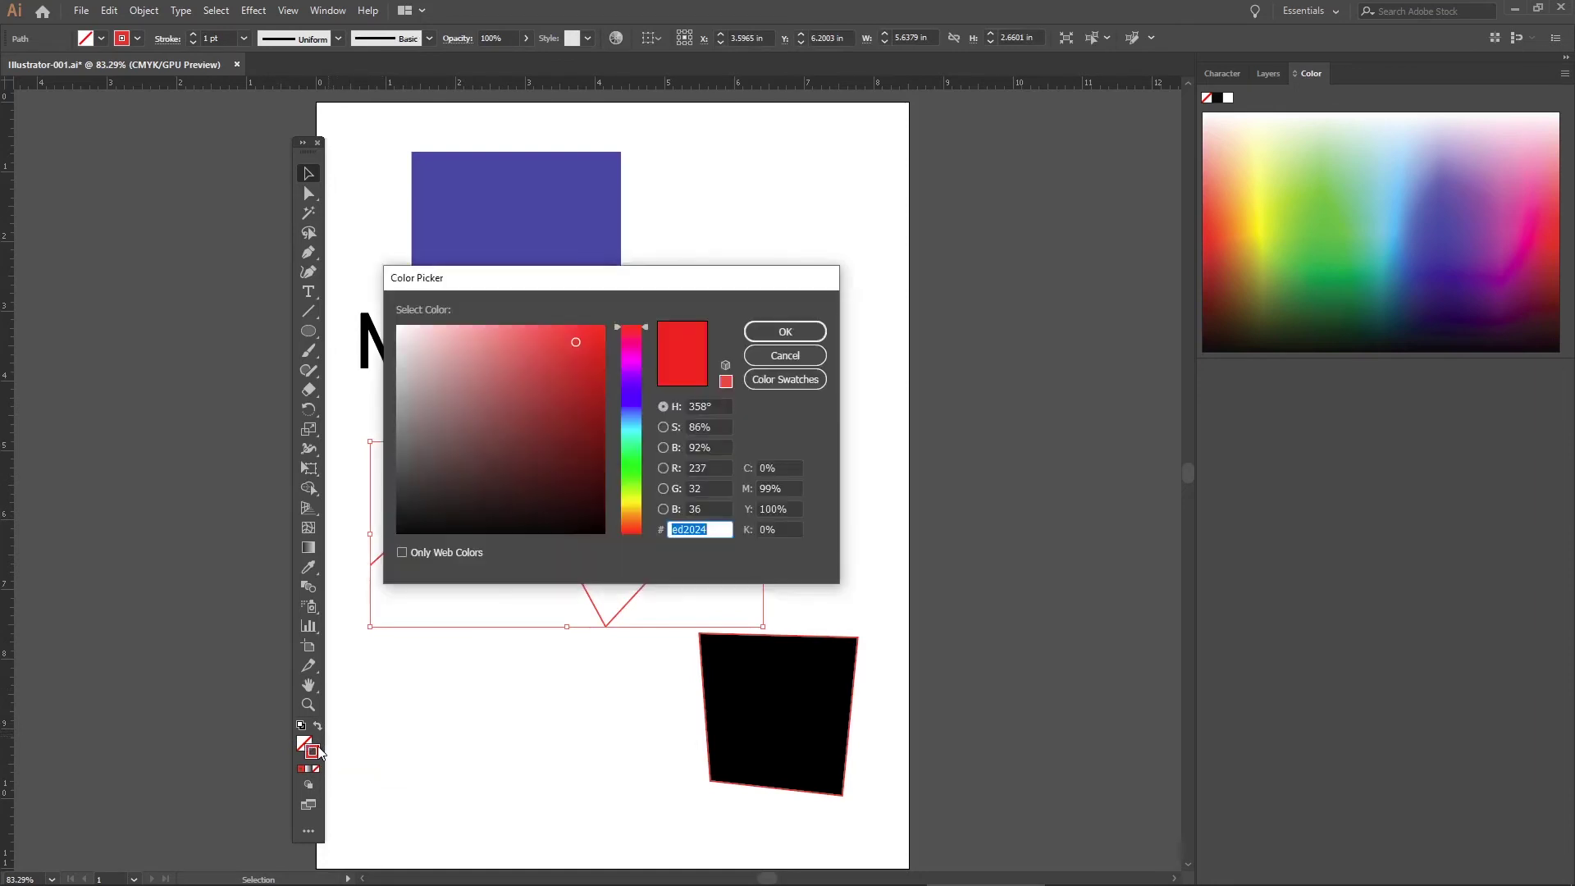
pyautogui.moveTo(647, 425); pyautogui.dragTo(645, 465)
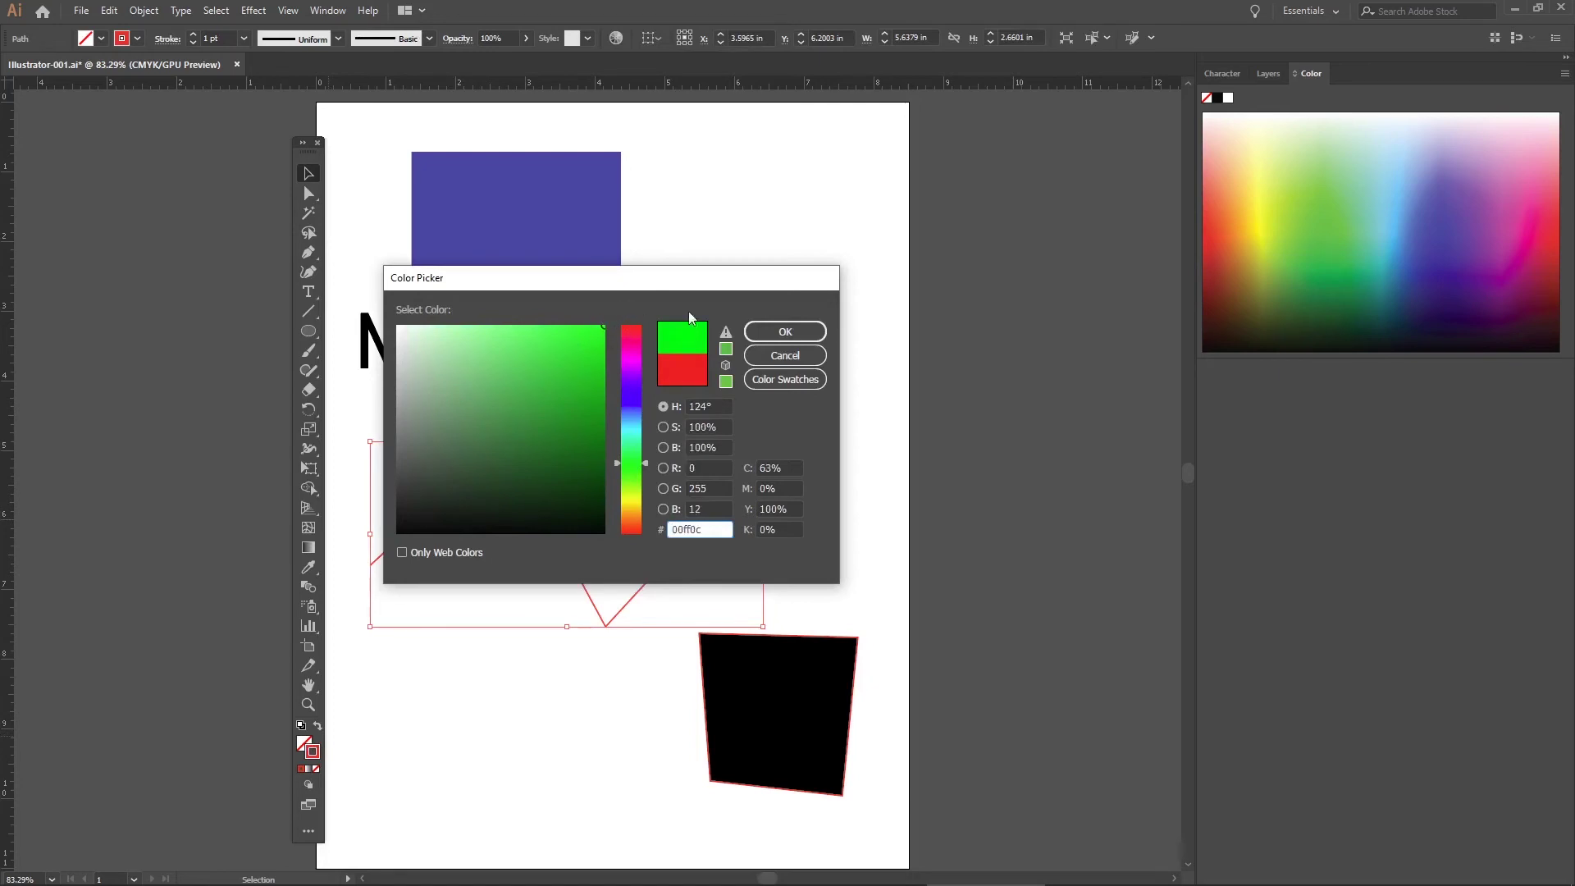
pyautogui.click(771, 330)
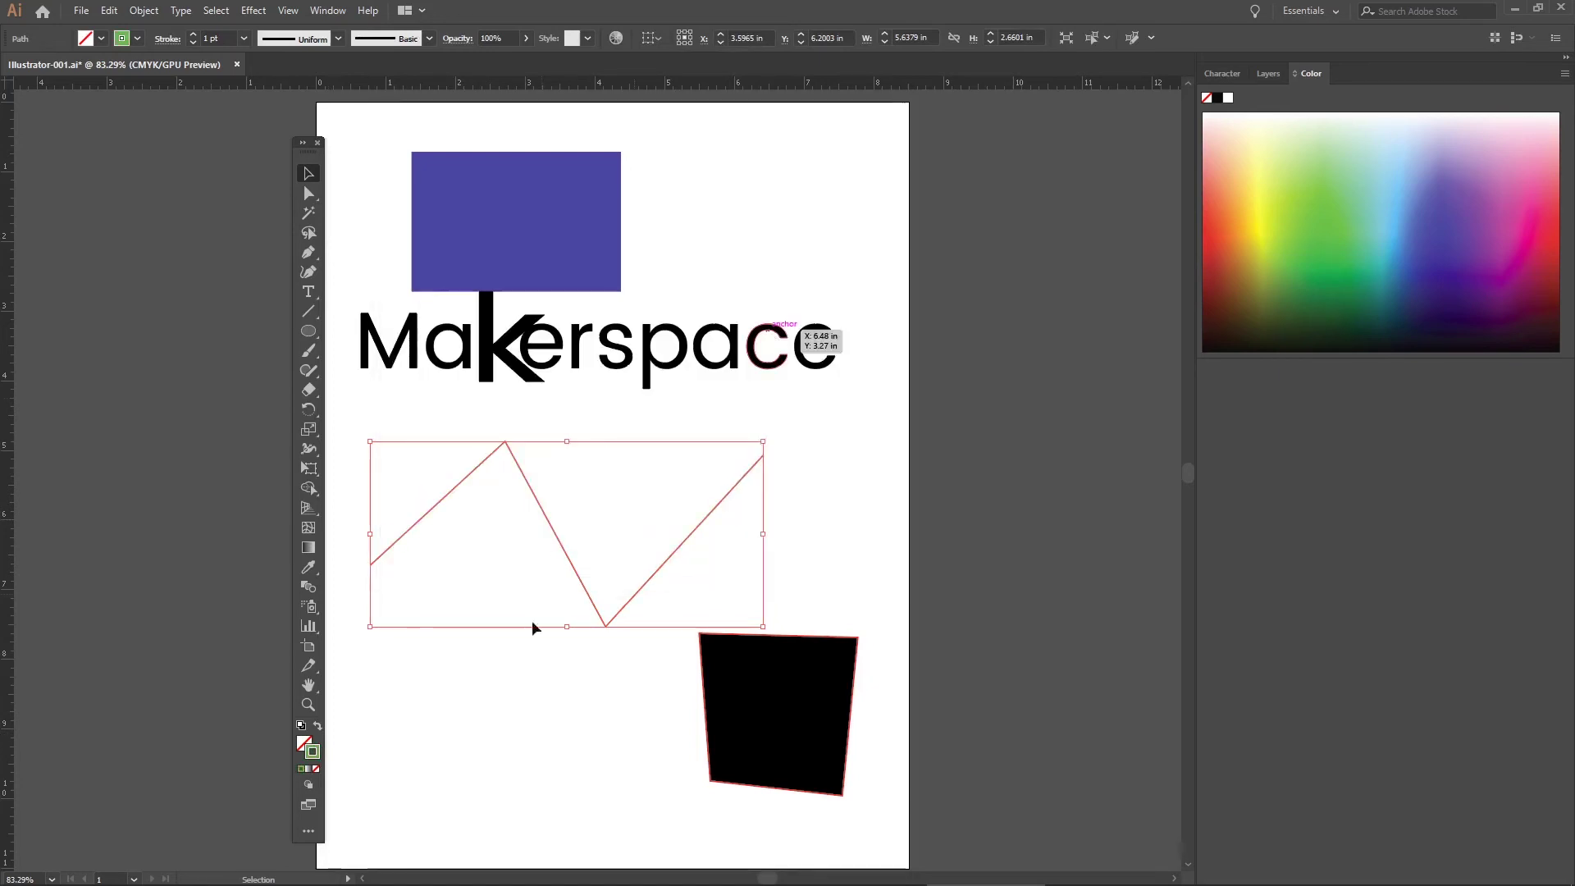
pyautogui.click(427, 674)
# Step: Increase the green zigzag's stroke weight to 3 pt and deselect it
pyautogui.click(564, 550)
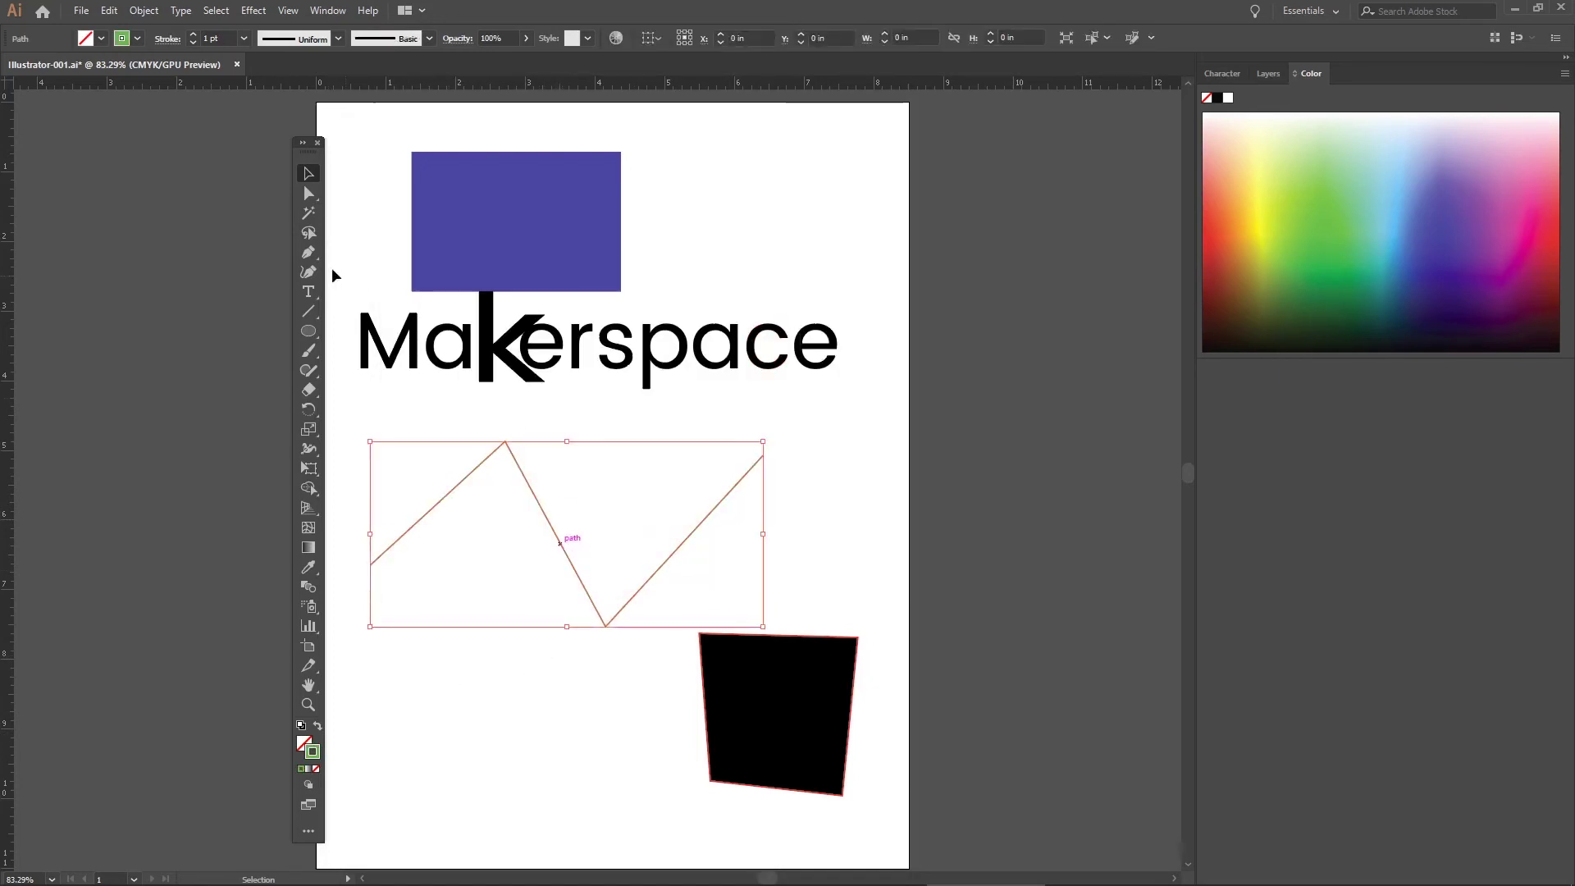
pyautogui.click(193, 34)
pyautogui.click(191, 37)
pyautogui.click(500, 738)
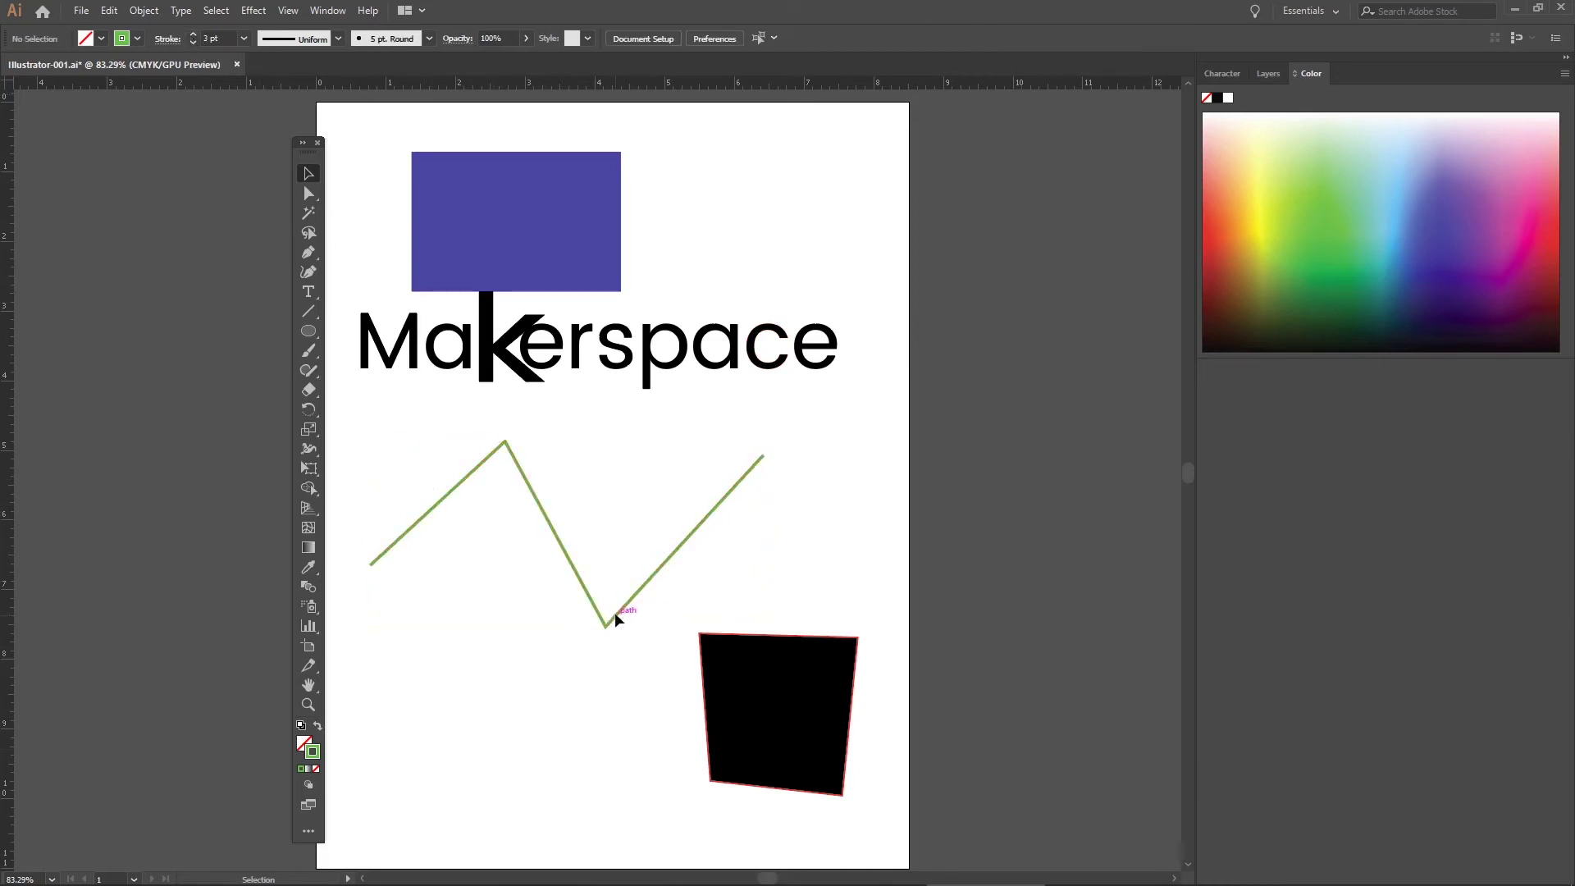
# Step: Move the green zigzag up close beneath the Makerspace lettering and delete the black four-sided shape
pyautogui.moveTo(614, 613); pyautogui.dragTo(637, 579)
pyautogui.moveTo(780, 731)
pyautogui.mouseDown()
pyautogui.moveTo(582, 712)
pyautogui.moveTo(526, 659)
pyautogui.moveTo(593, 693)
pyautogui.moveTo(773, 710)
pyautogui.mouseUp()
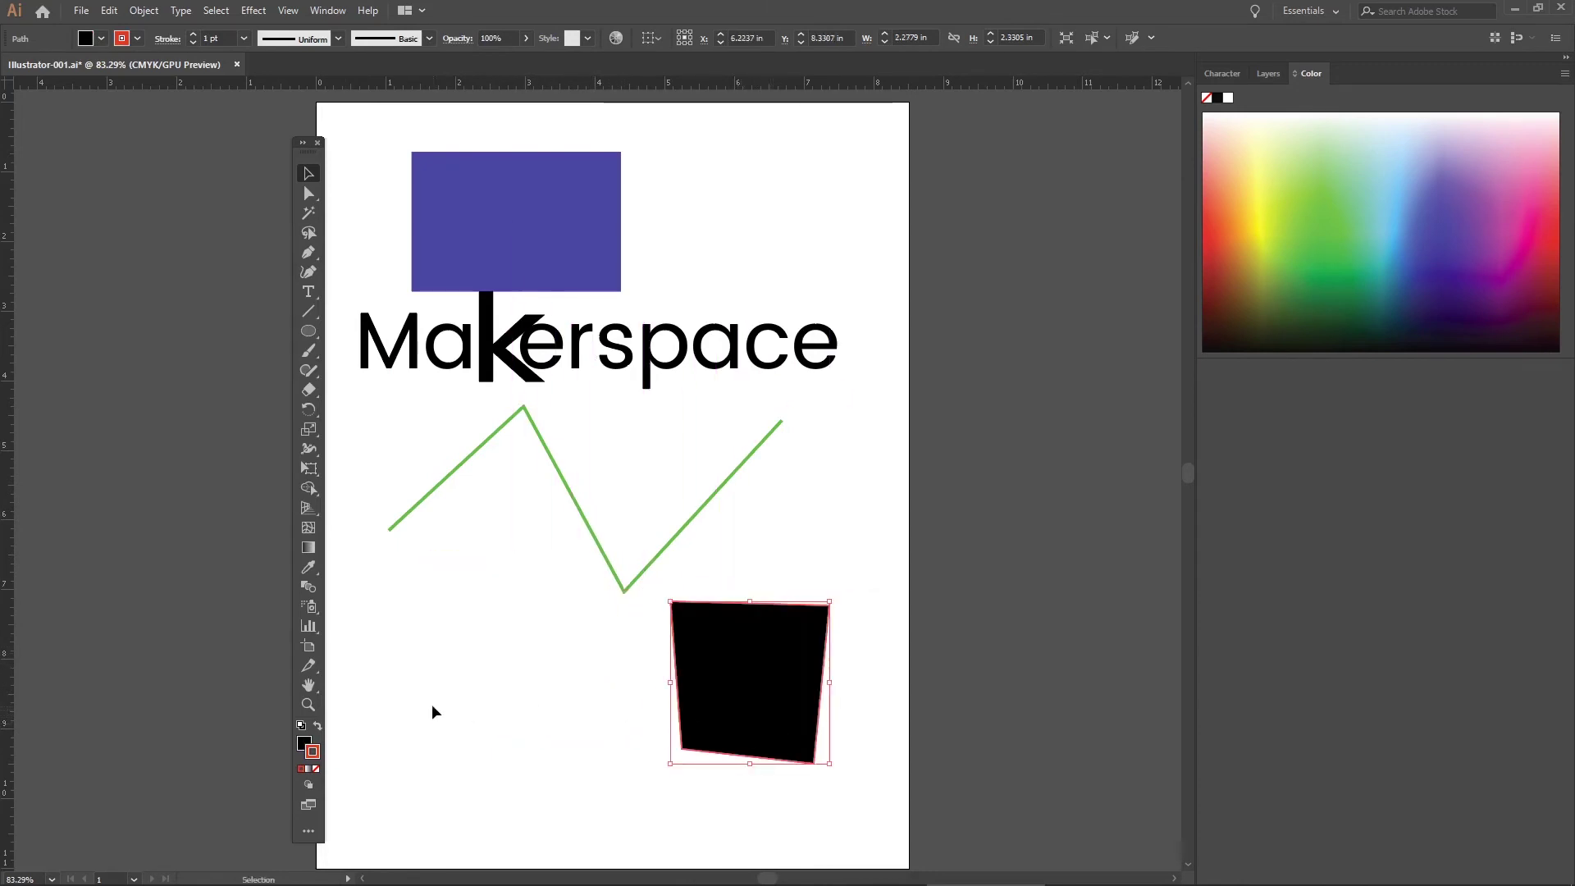
pyautogui.press('Delete')
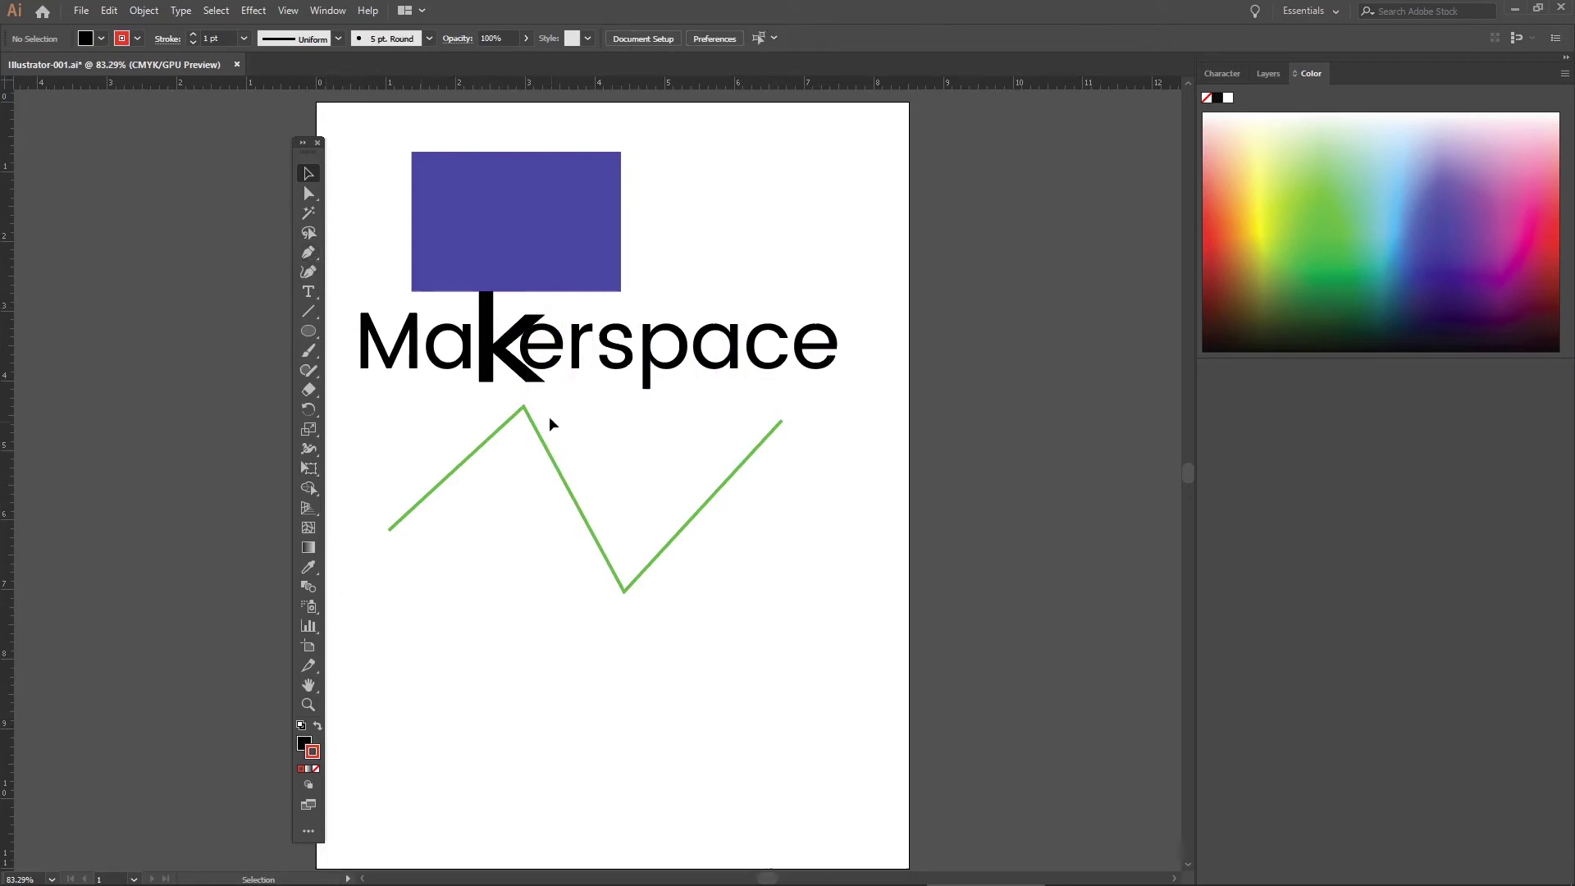
# Step: Draw an open wavy five-point Pen path from about X 1.89 in, Y 8.44 in to X 6.56 in, Y 8.92 in and remove its fill
pyautogui.click(309, 253)
pyautogui.click(447, 689)
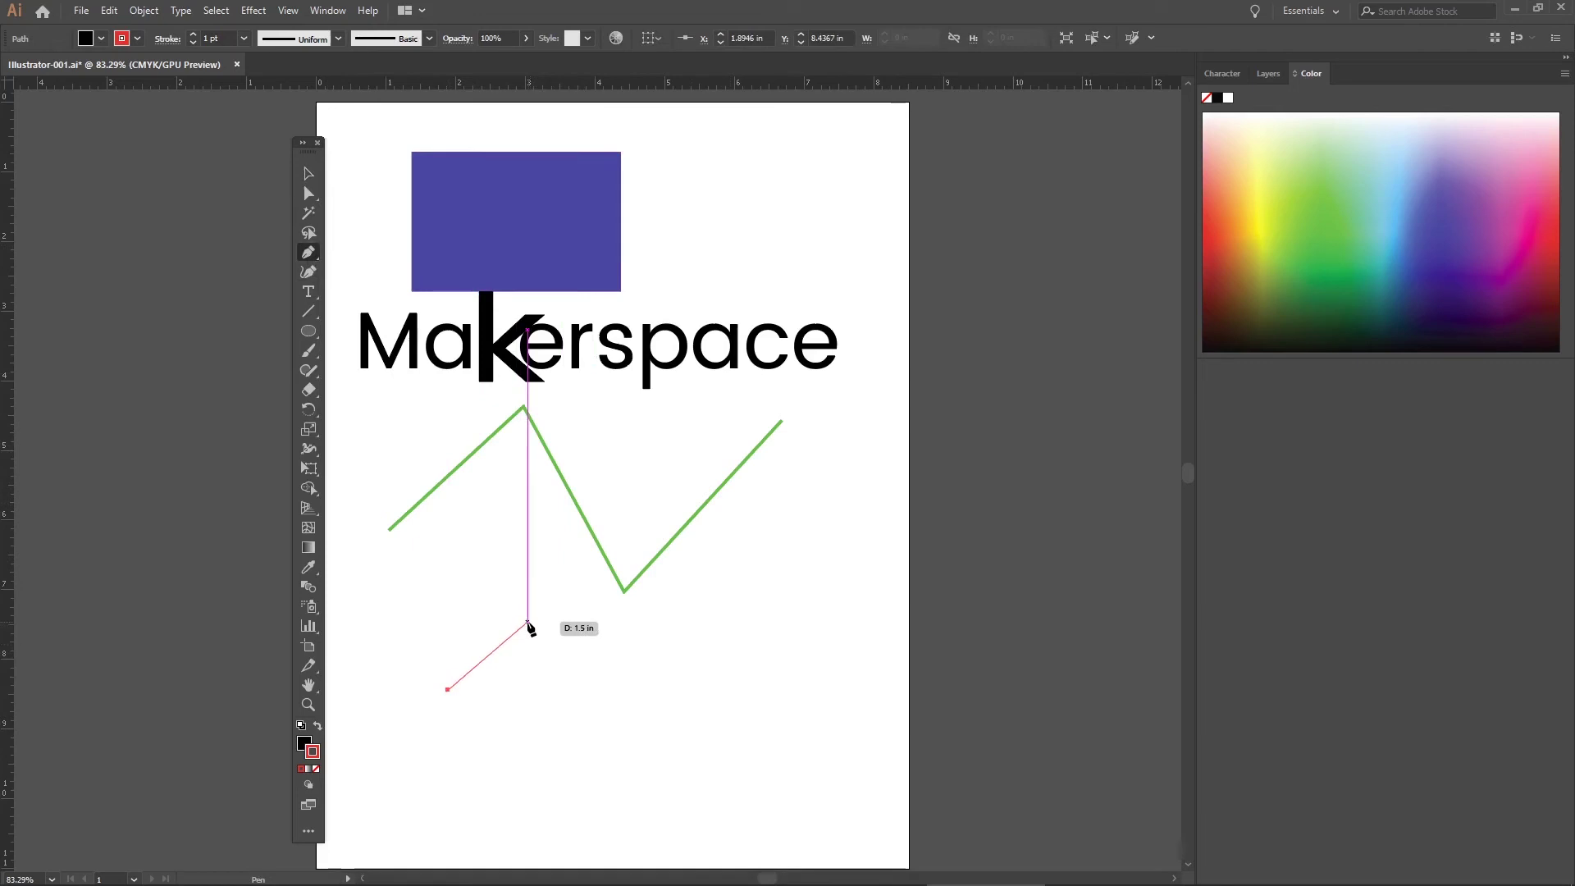
pyautogui.moveTo(521, 626); pyautogui.dragTo(593, 626)
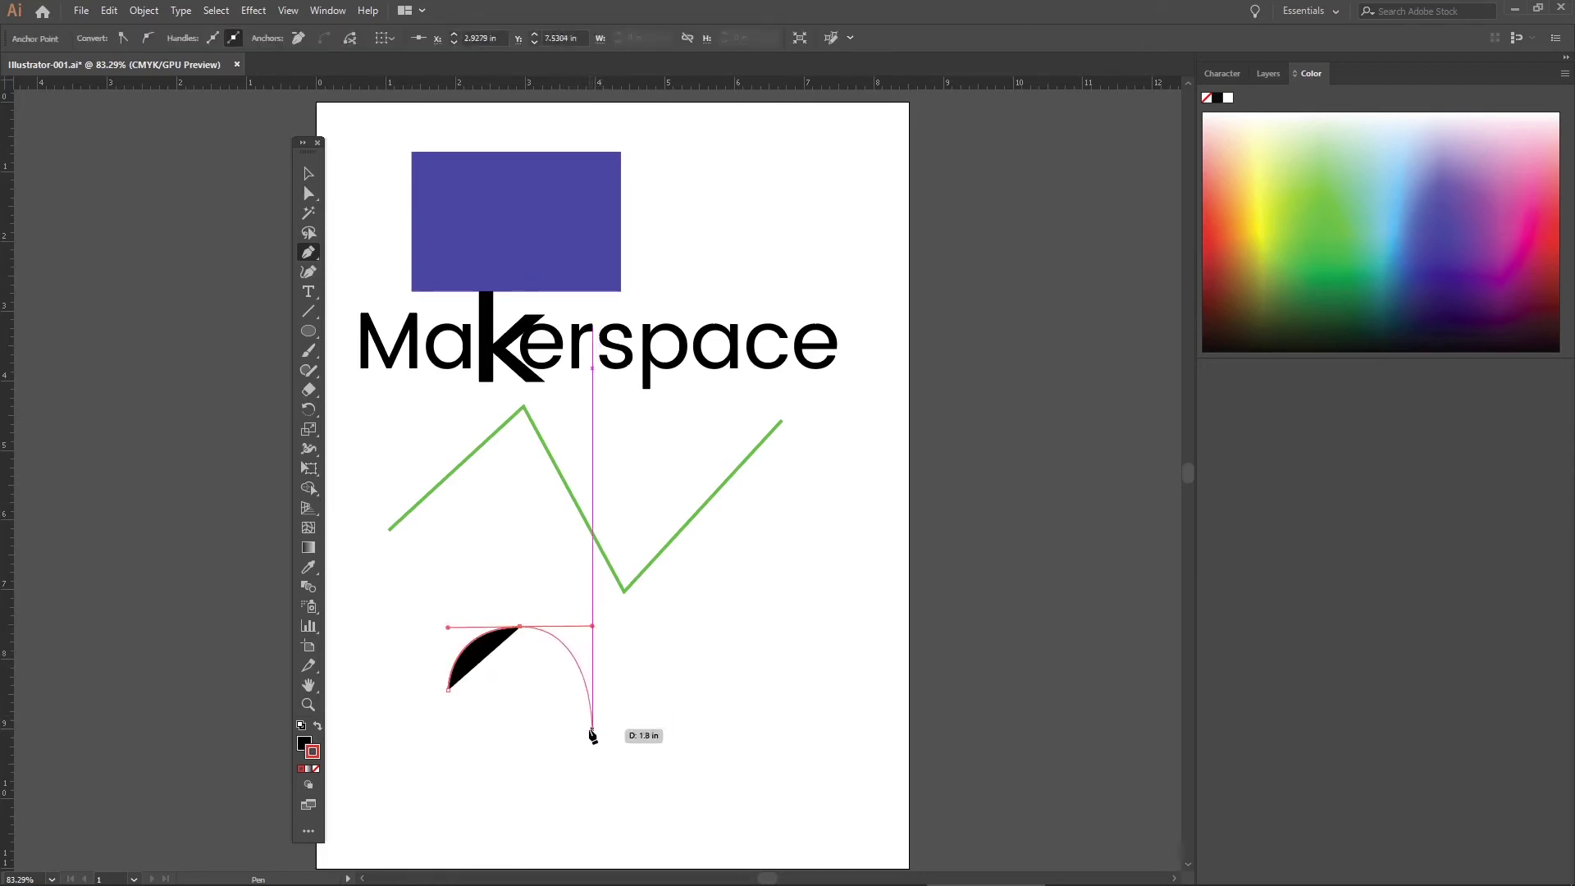
pyautogui.moveTo(585, 733); pyautogui.dragTo(691, 730)
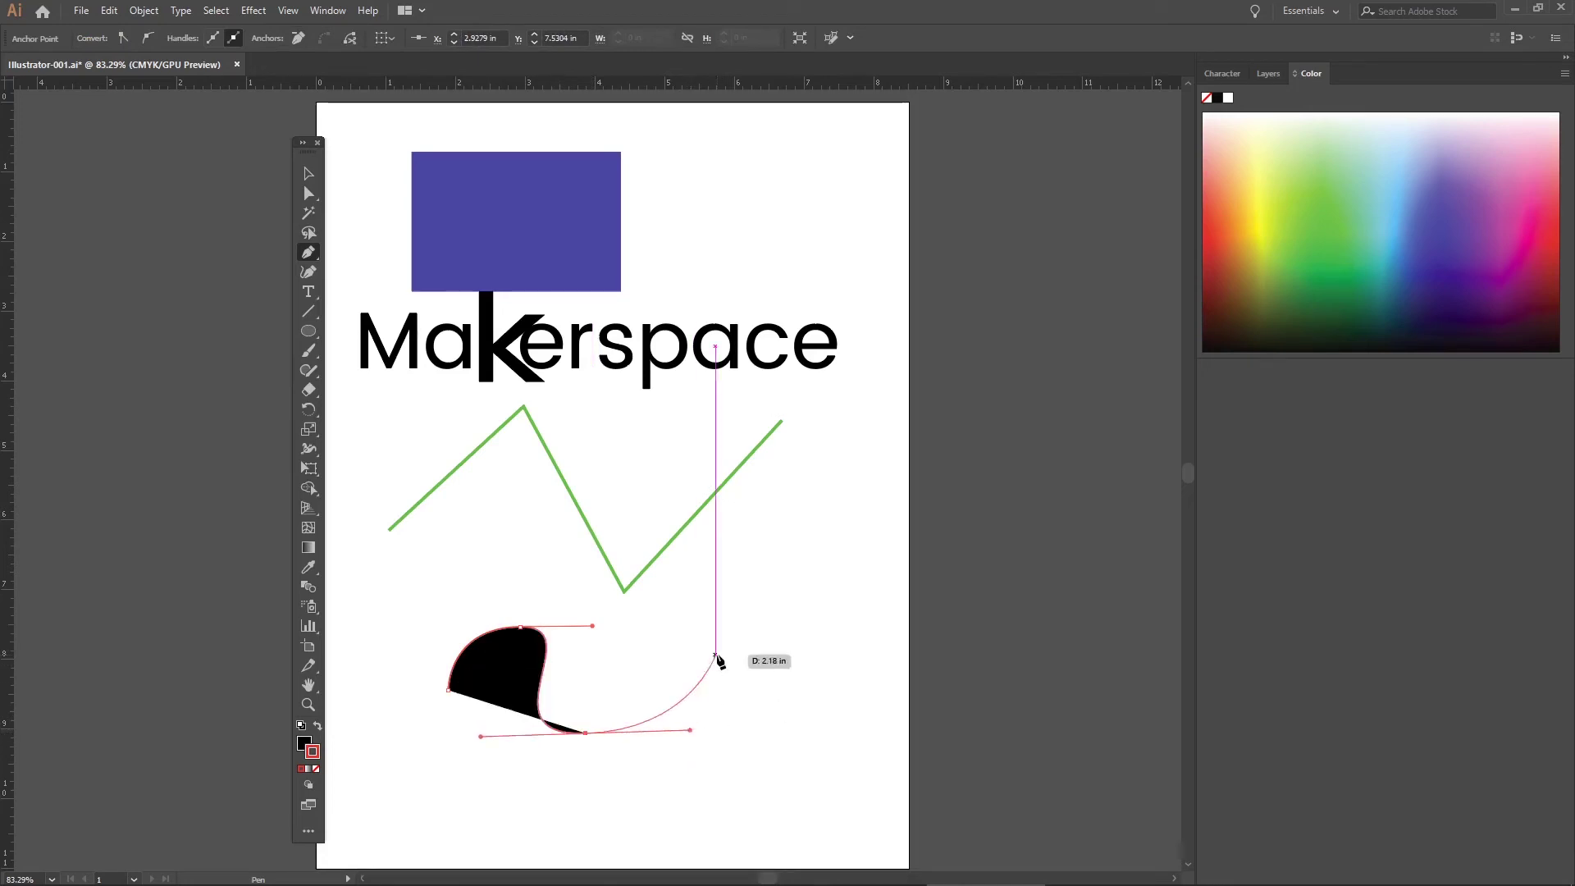
pyautogui.moveTo(671, 646); pyautogui.dragTo(756, 648)
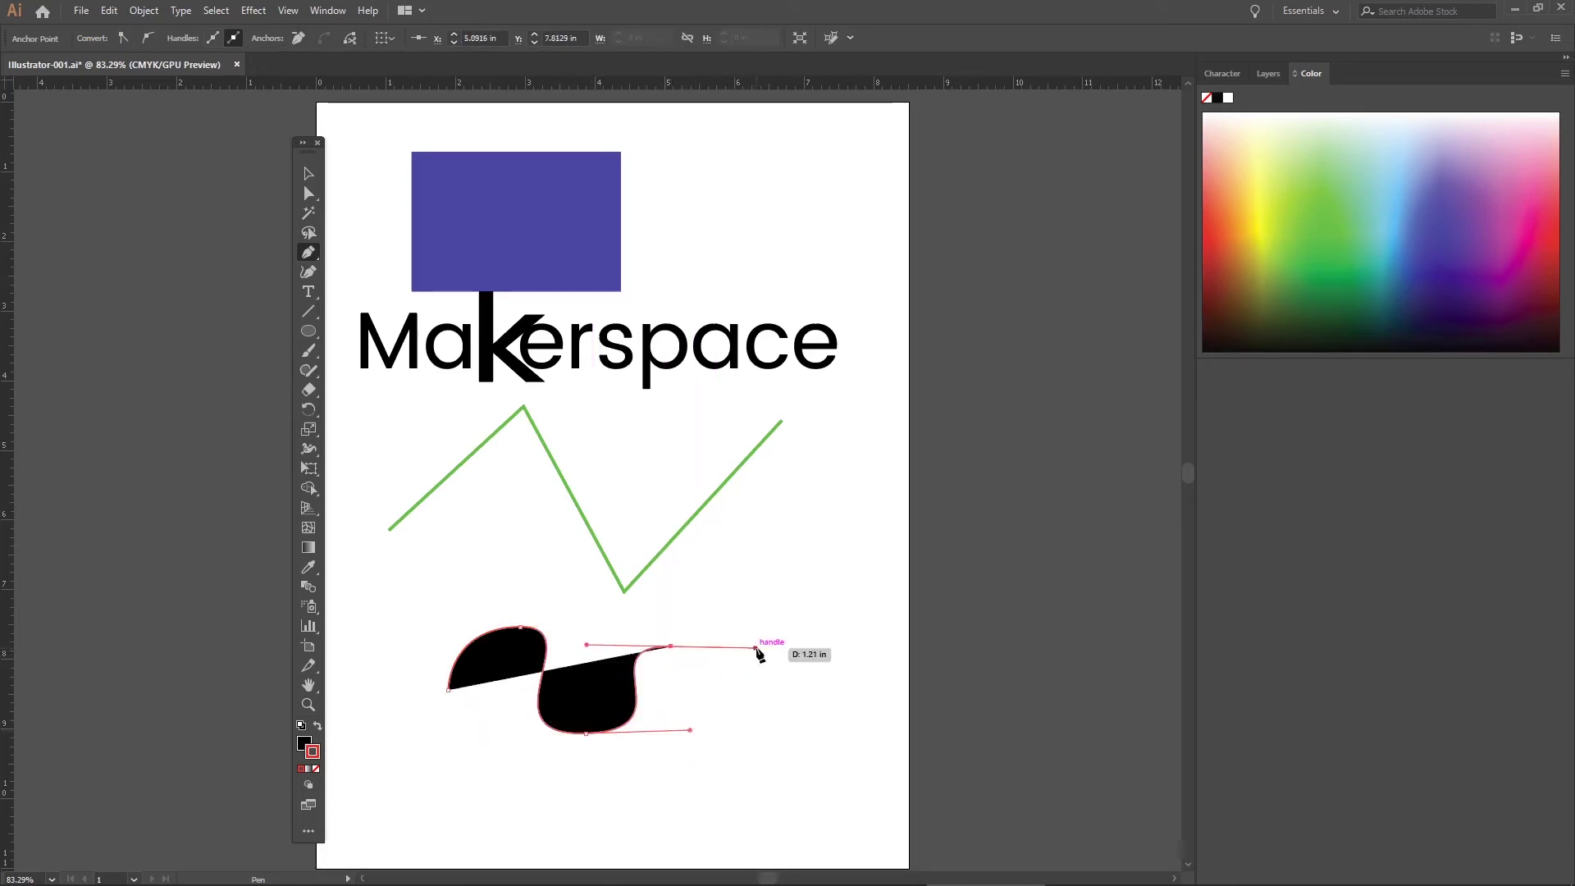
pyautogui.click(774, 722)
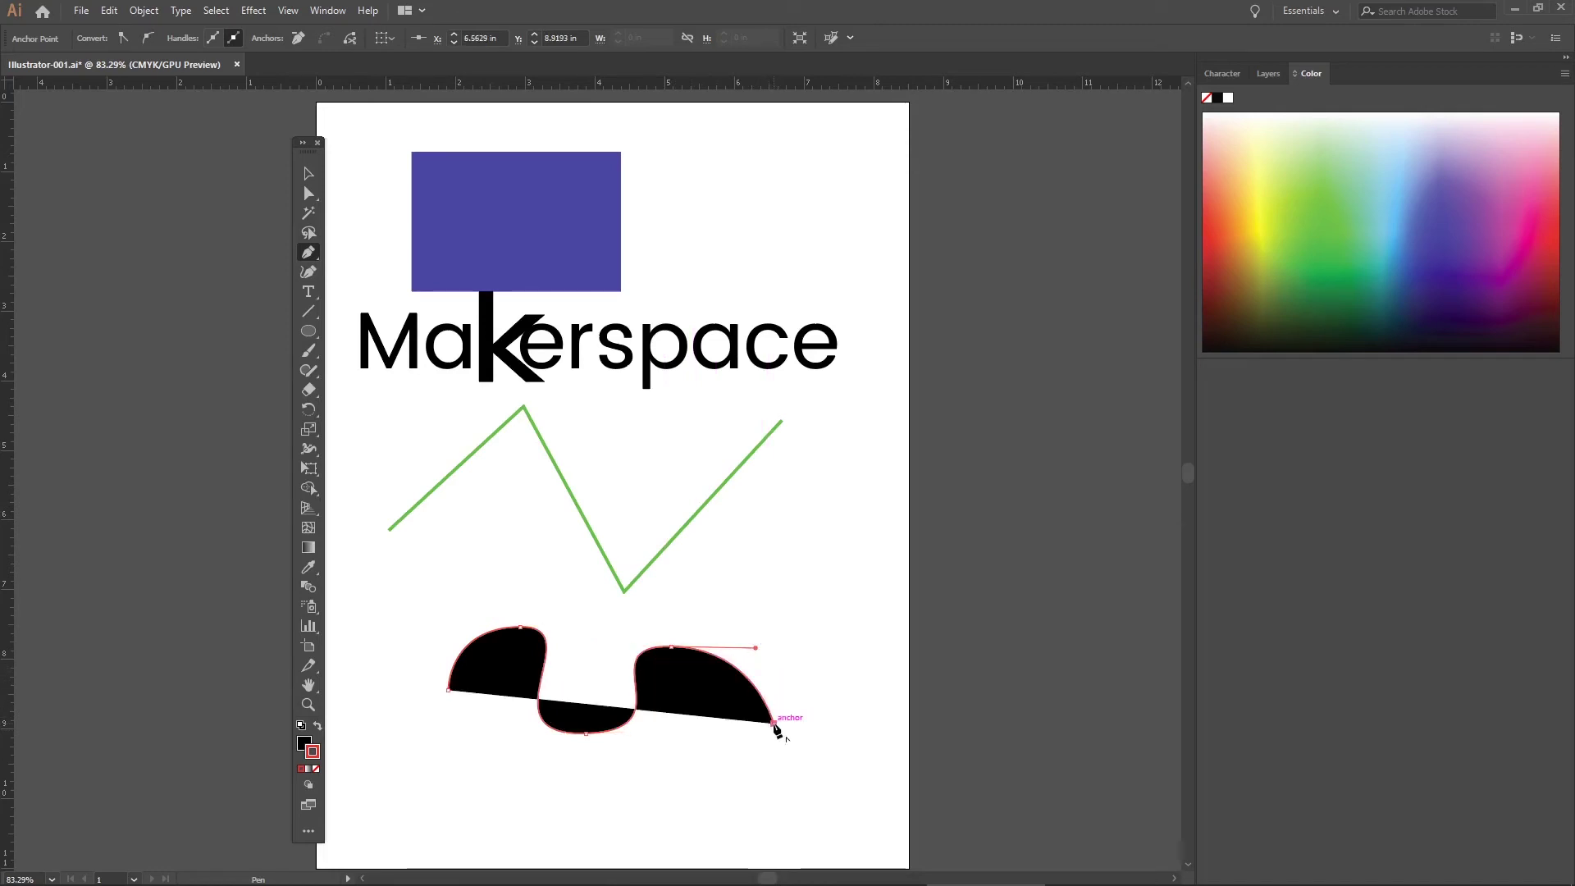
pyautogui.click(316, 771)
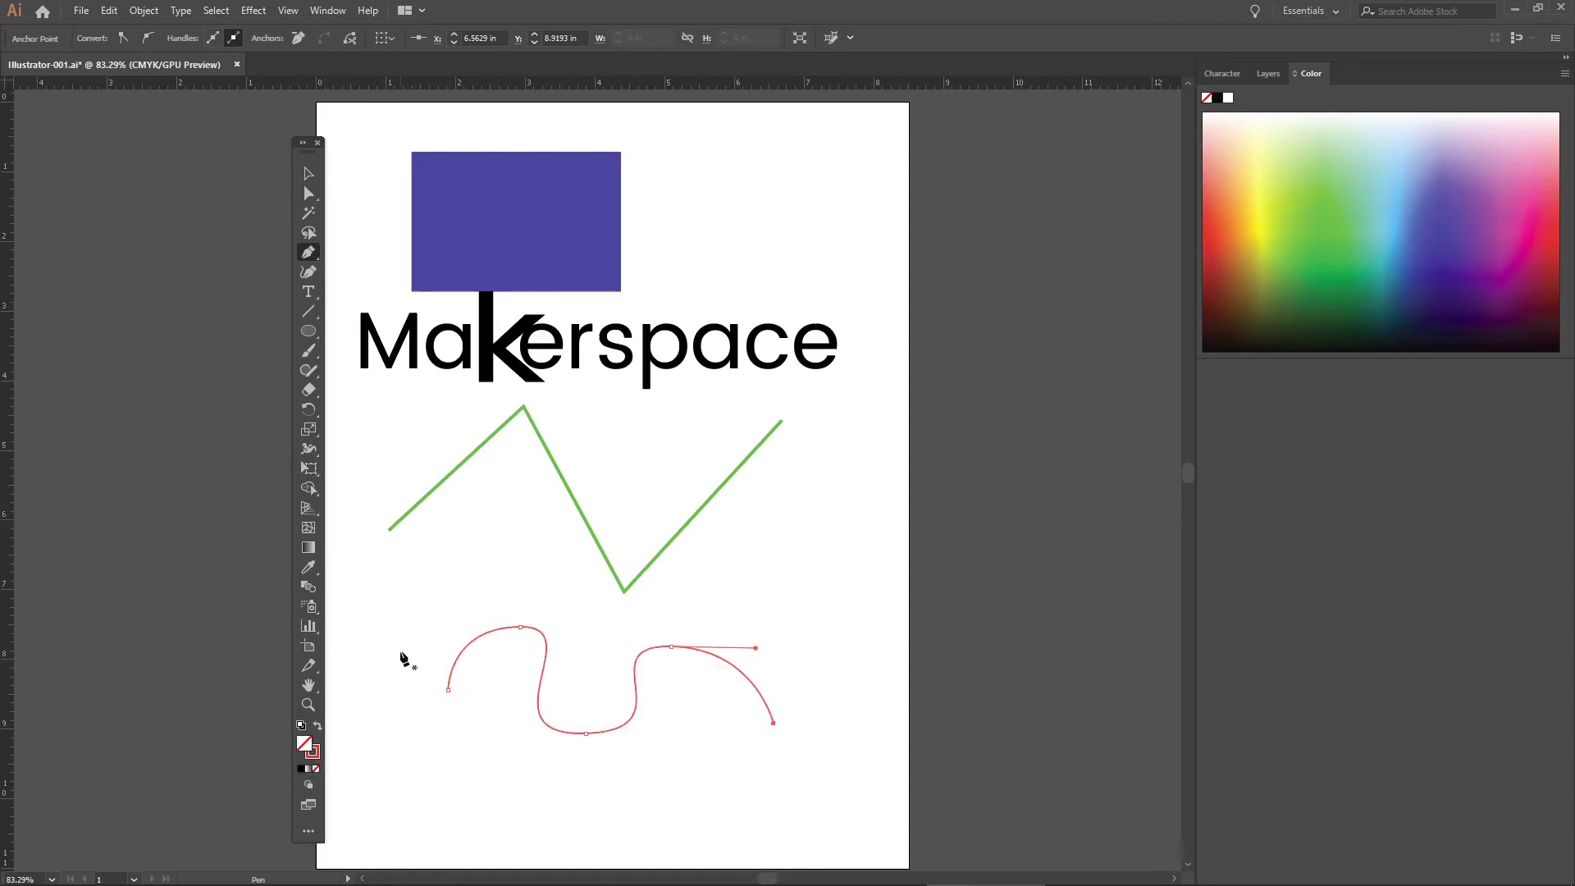
# Step: Change the wavy path's stroke colour to a vivid saturated blue and deselect the path
pyautogui.doubleClick(312, 752)
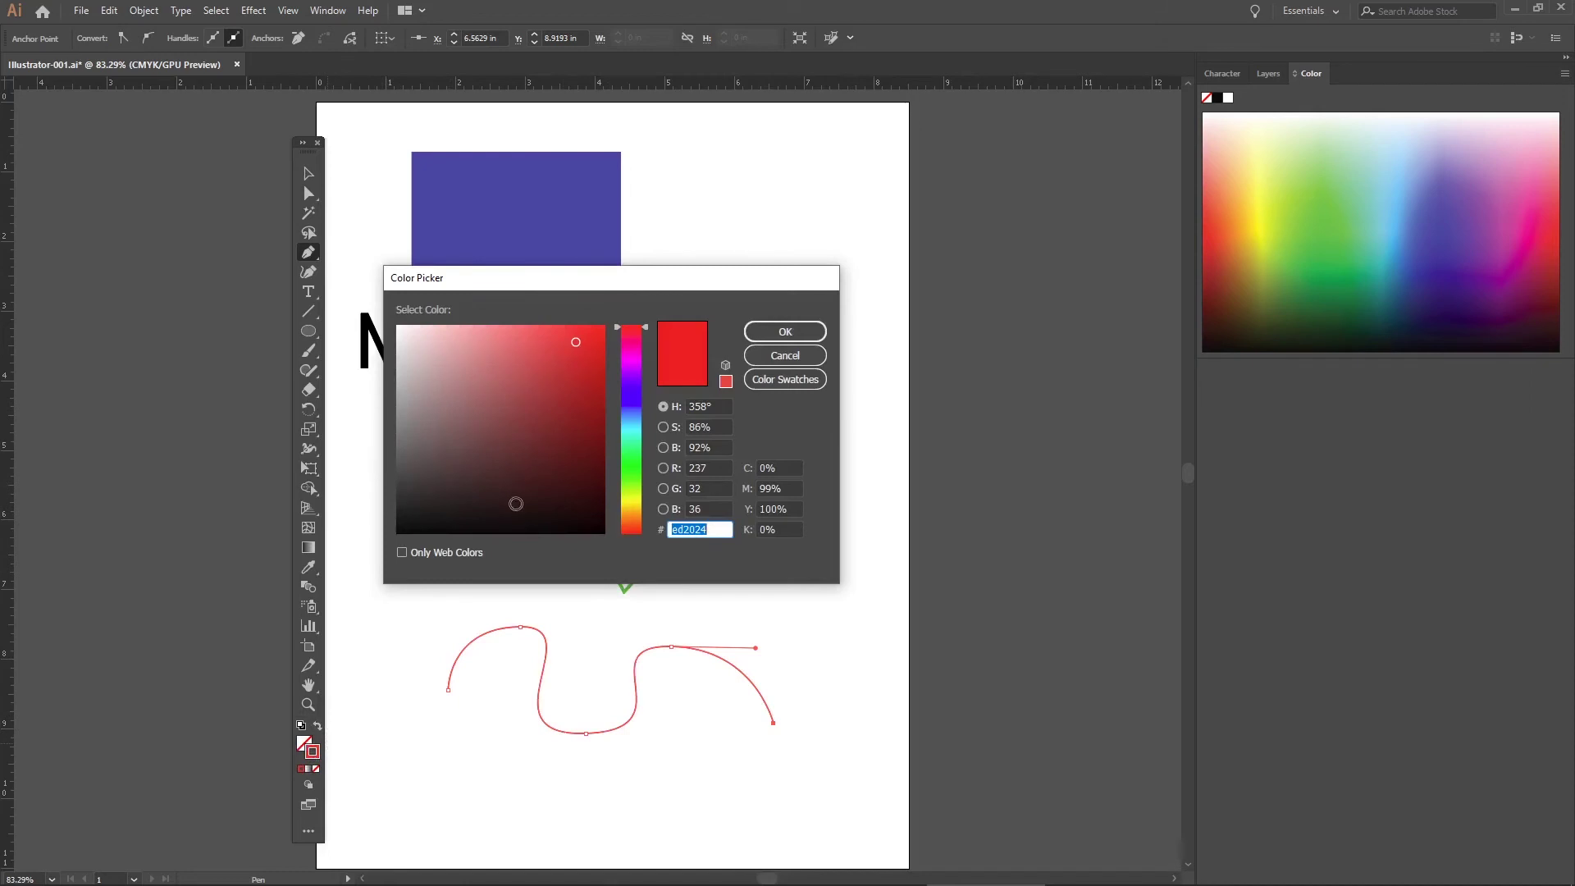
pyautogui.click(631, 402)
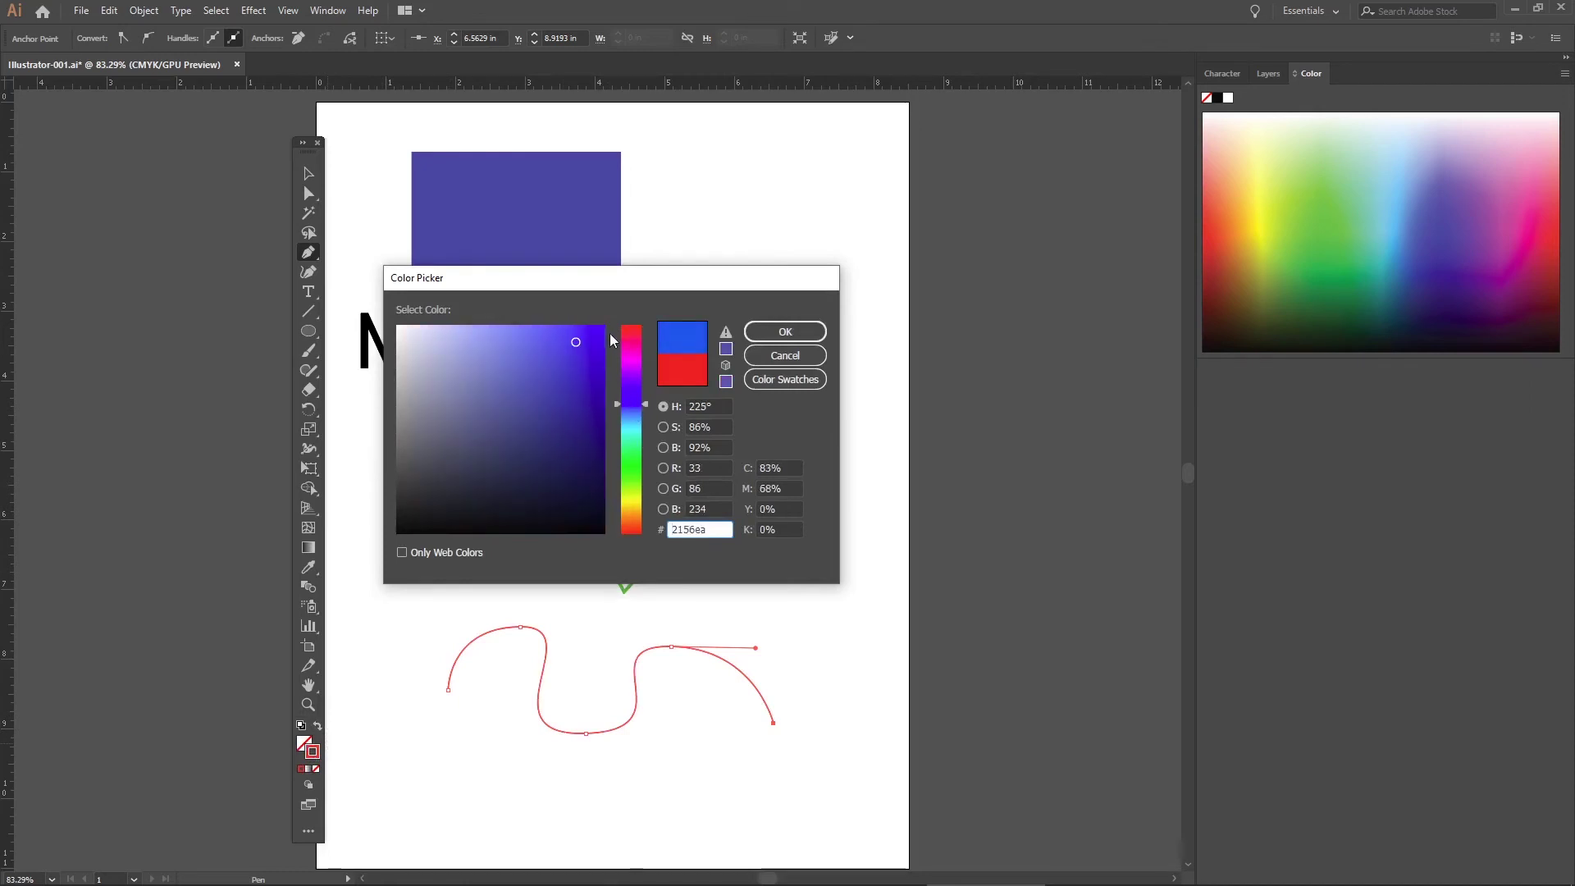
pyautogui.moveTo(598, 333); pyautogui.dragTo(634, 303)
pyautogui.click(745, 334)
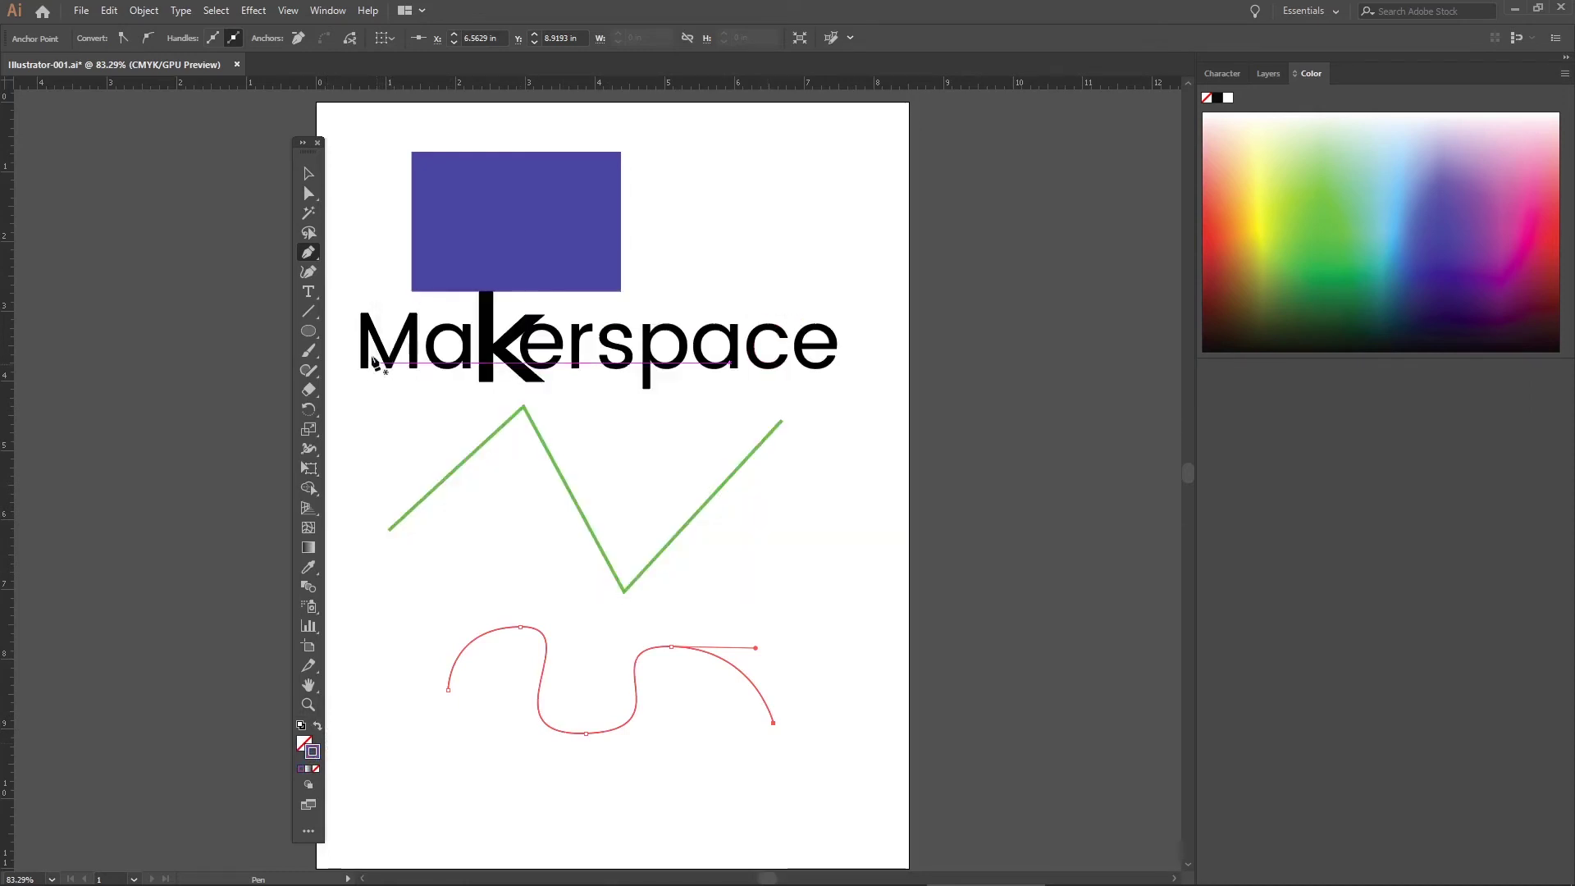
pyautogui.click(306, 173)
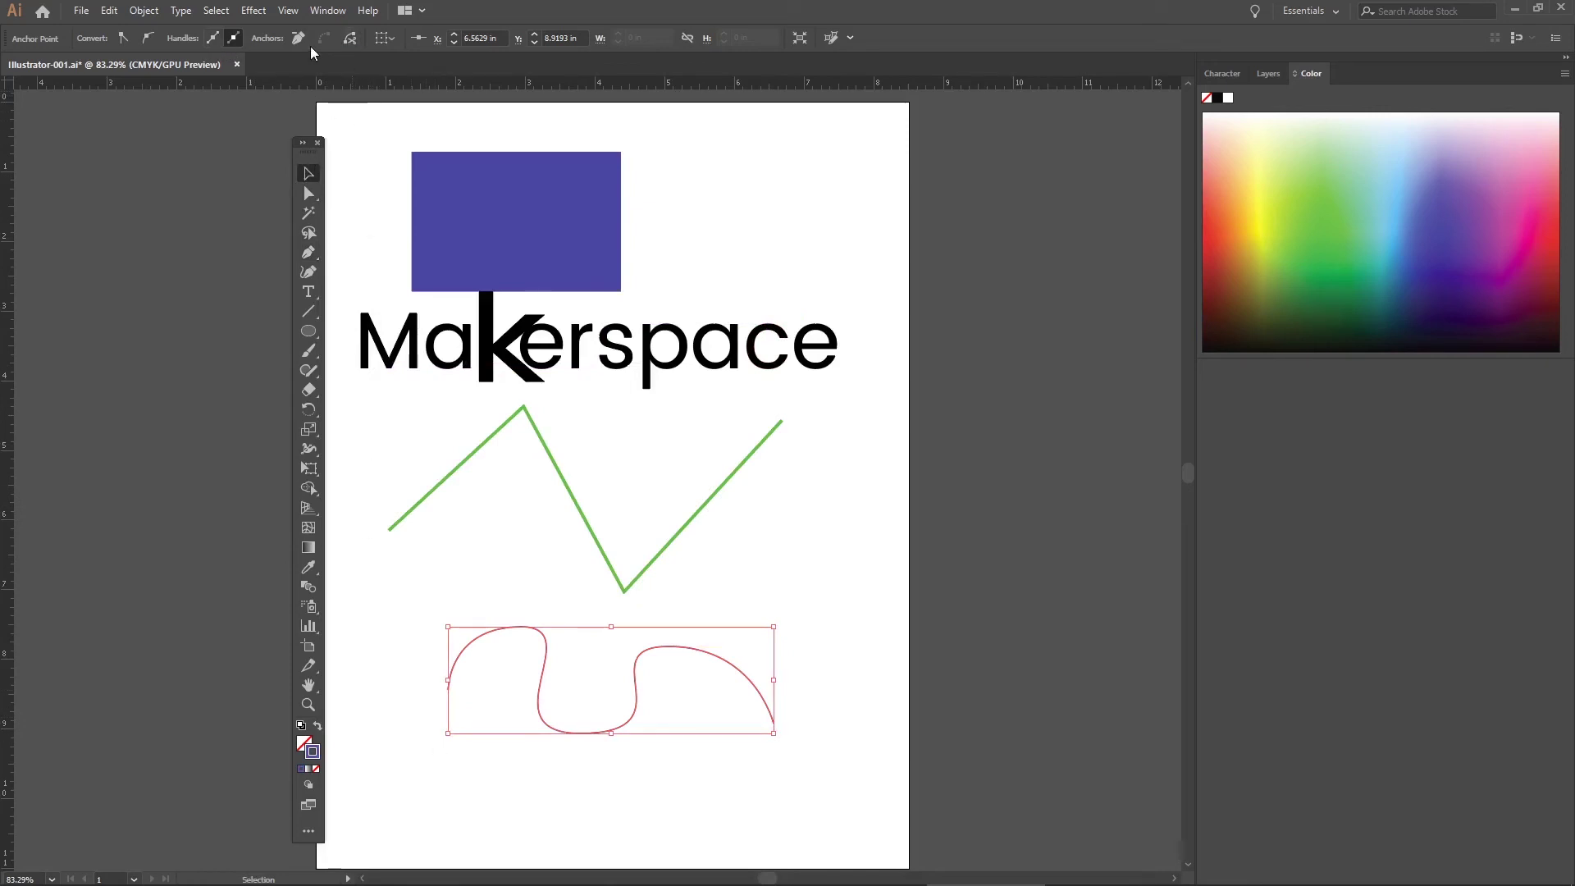
pyautogui.click(470, 614)
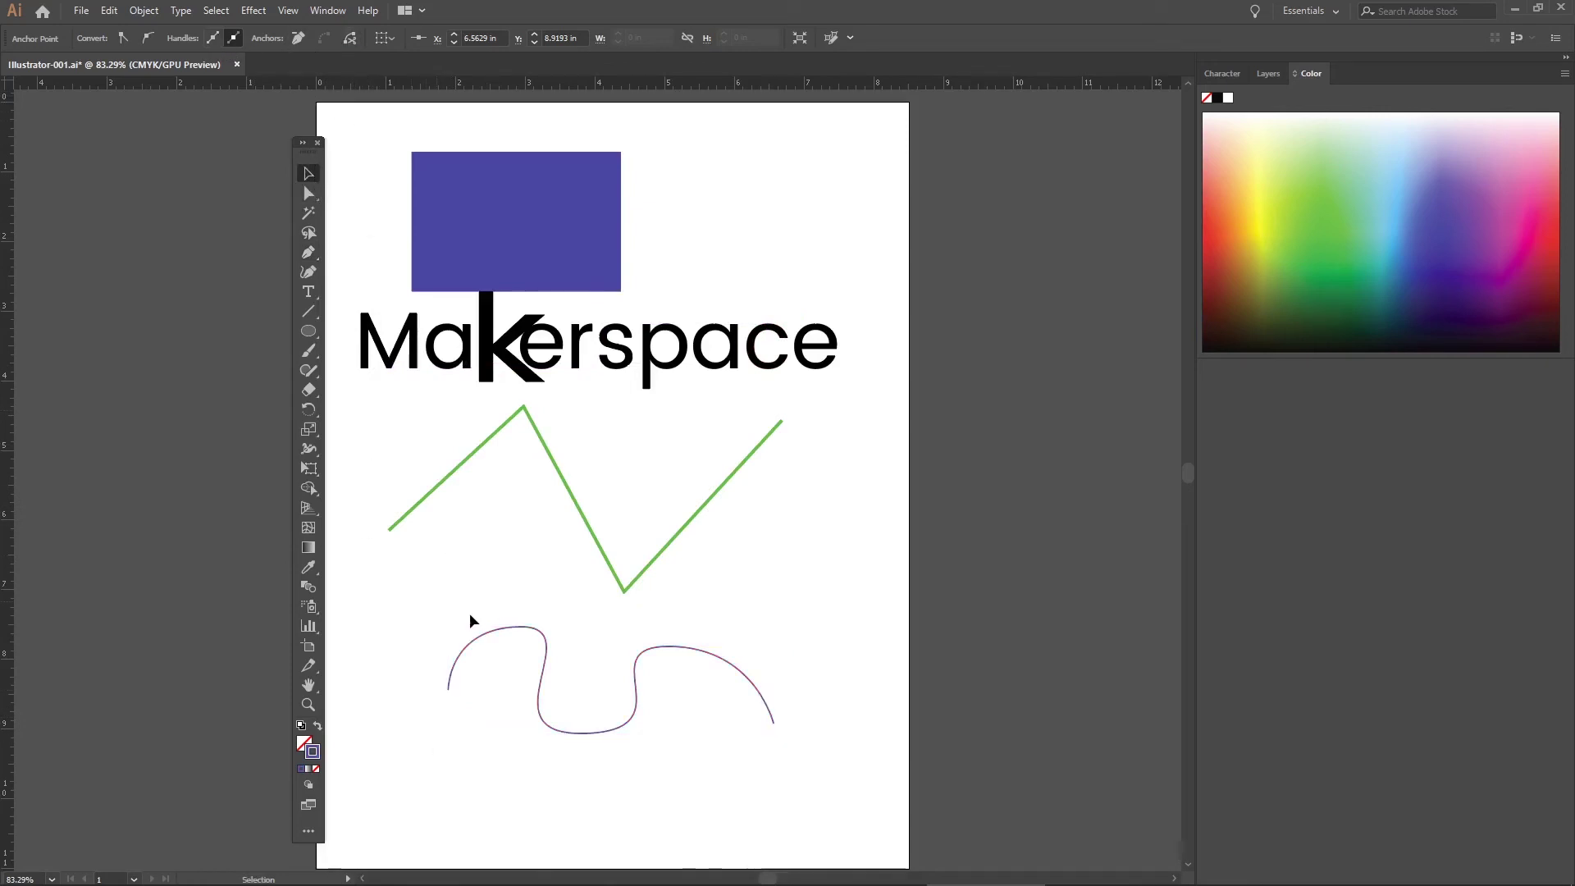
# Step: Increase the blue wavy path's stroke weight to 3 pt and deselect it
pyautogui.click(487, 640)
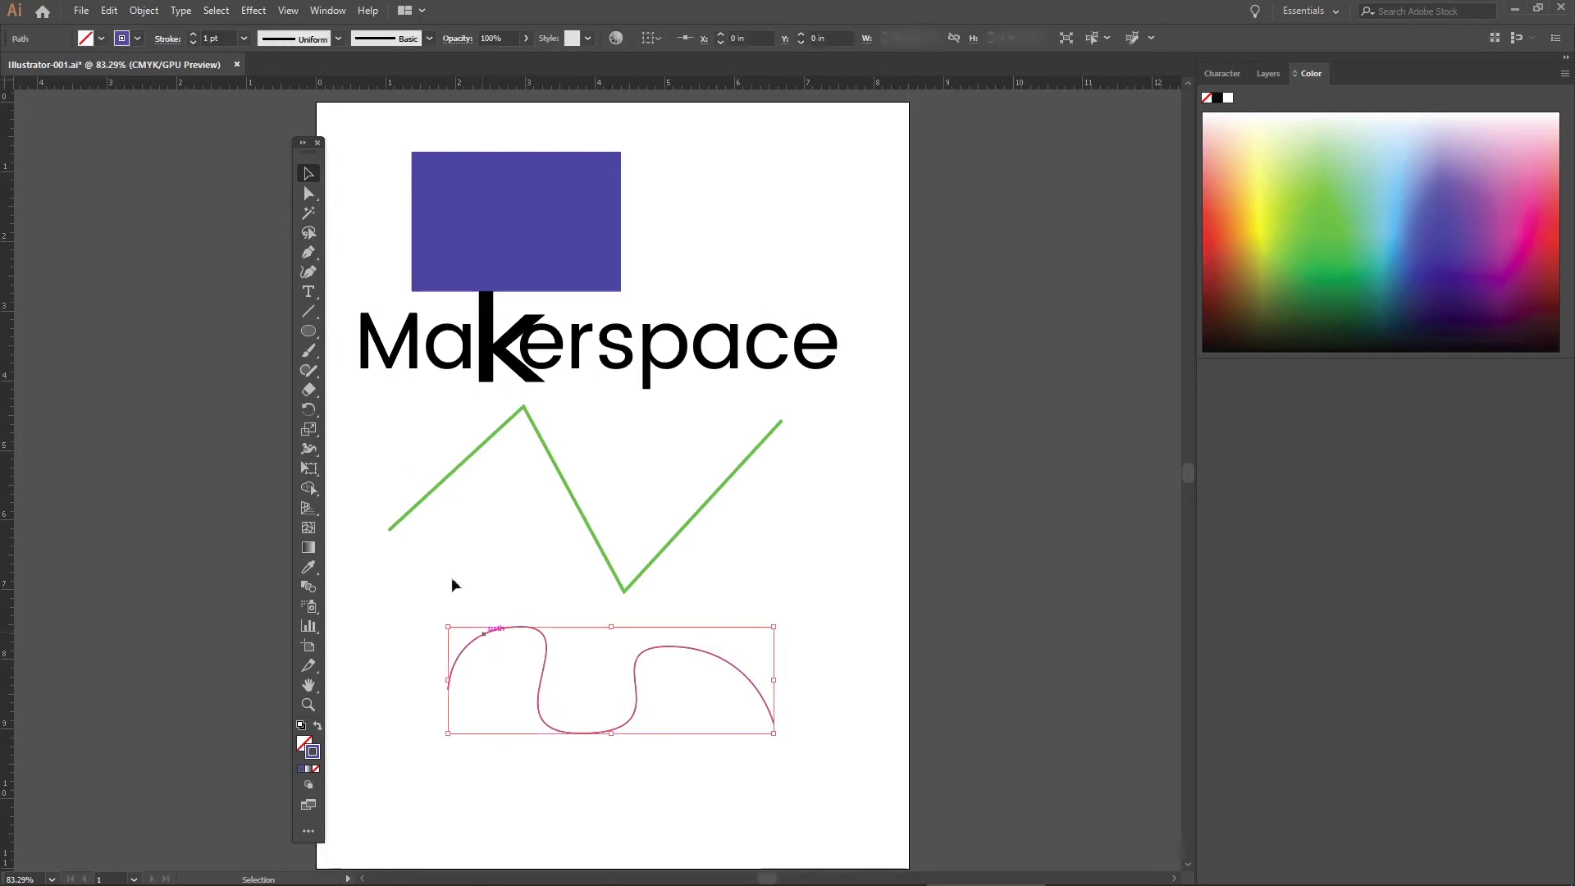
pyautogui.click(192, 34)
pyautogui.click(192, 33)
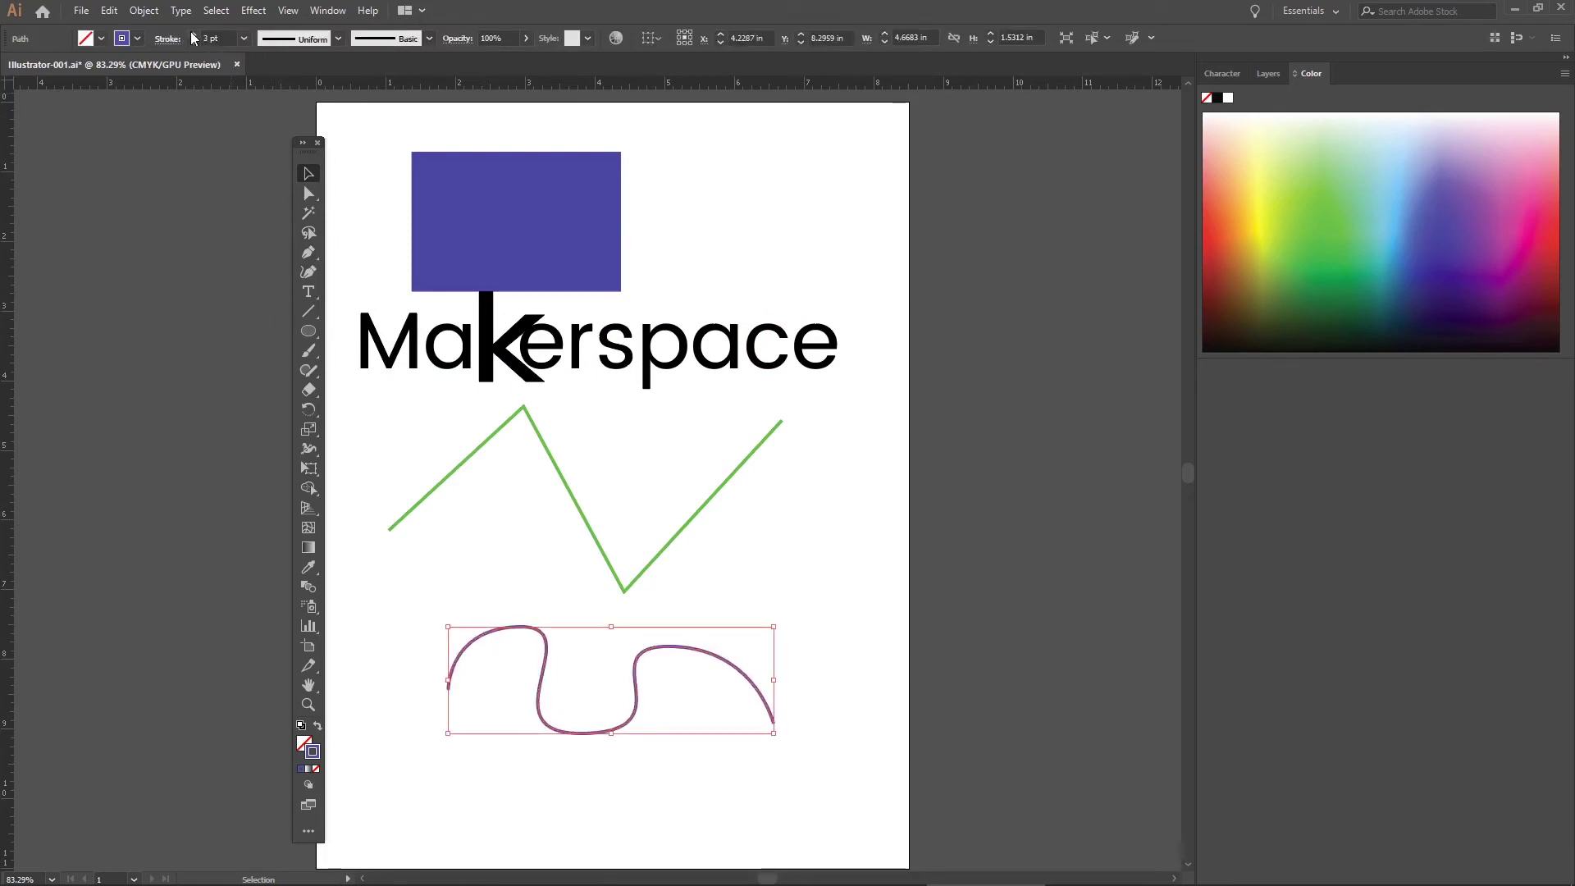
pyautogui.click(530, 758)
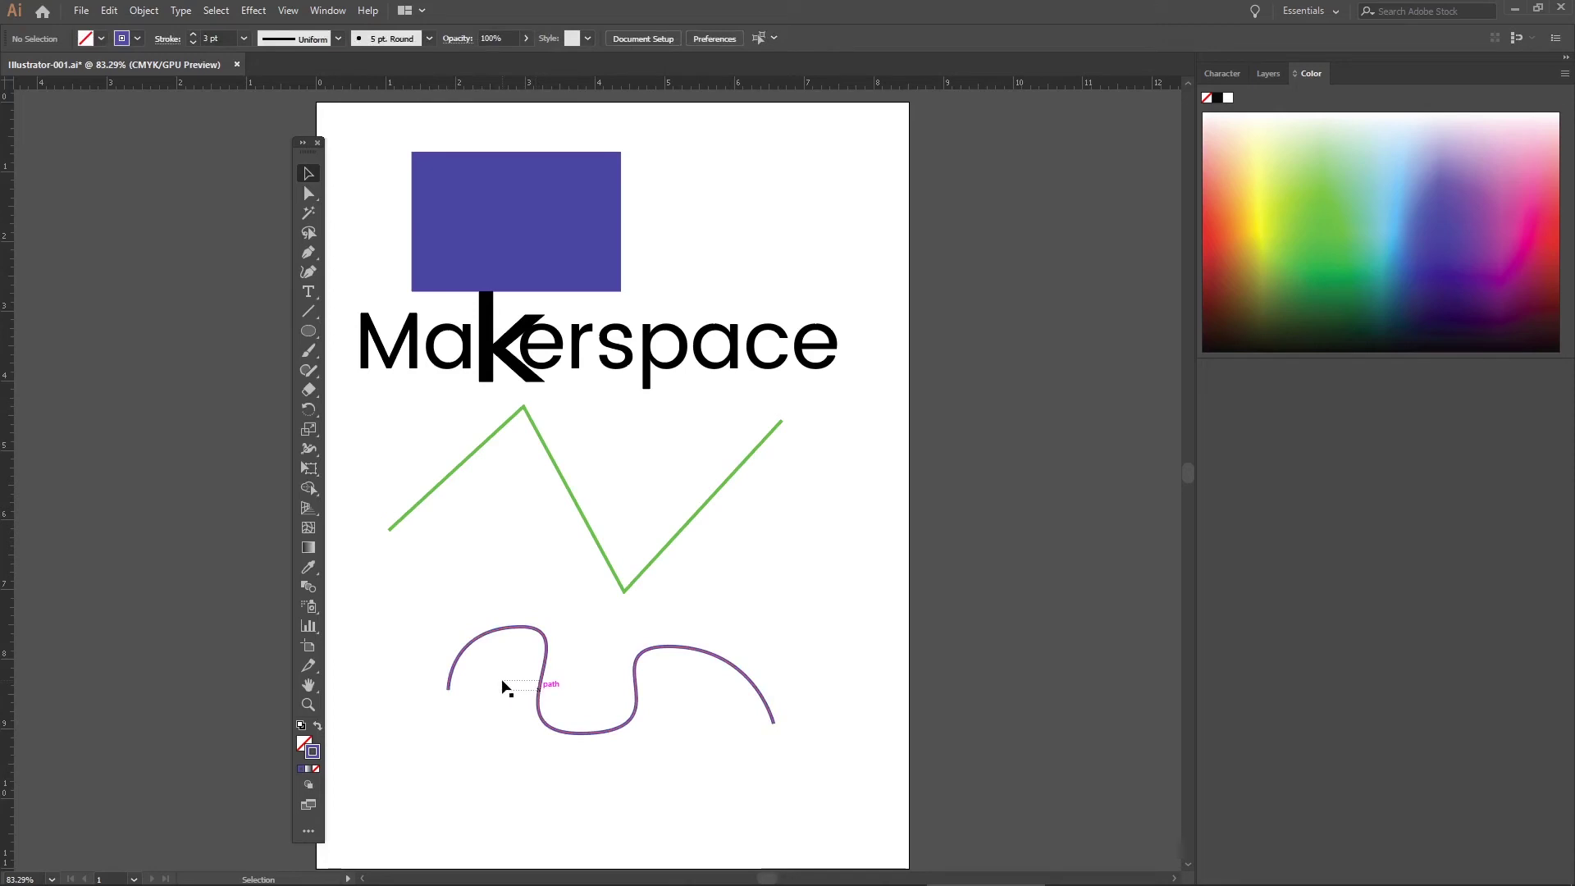
# Step: Move the blue wavy path beneath the green zigzag, centred at about X 3.54 in, Y 8.20 in
pyautogui.moveTo(627, 719); pyautogui.dragTo(552, 647)
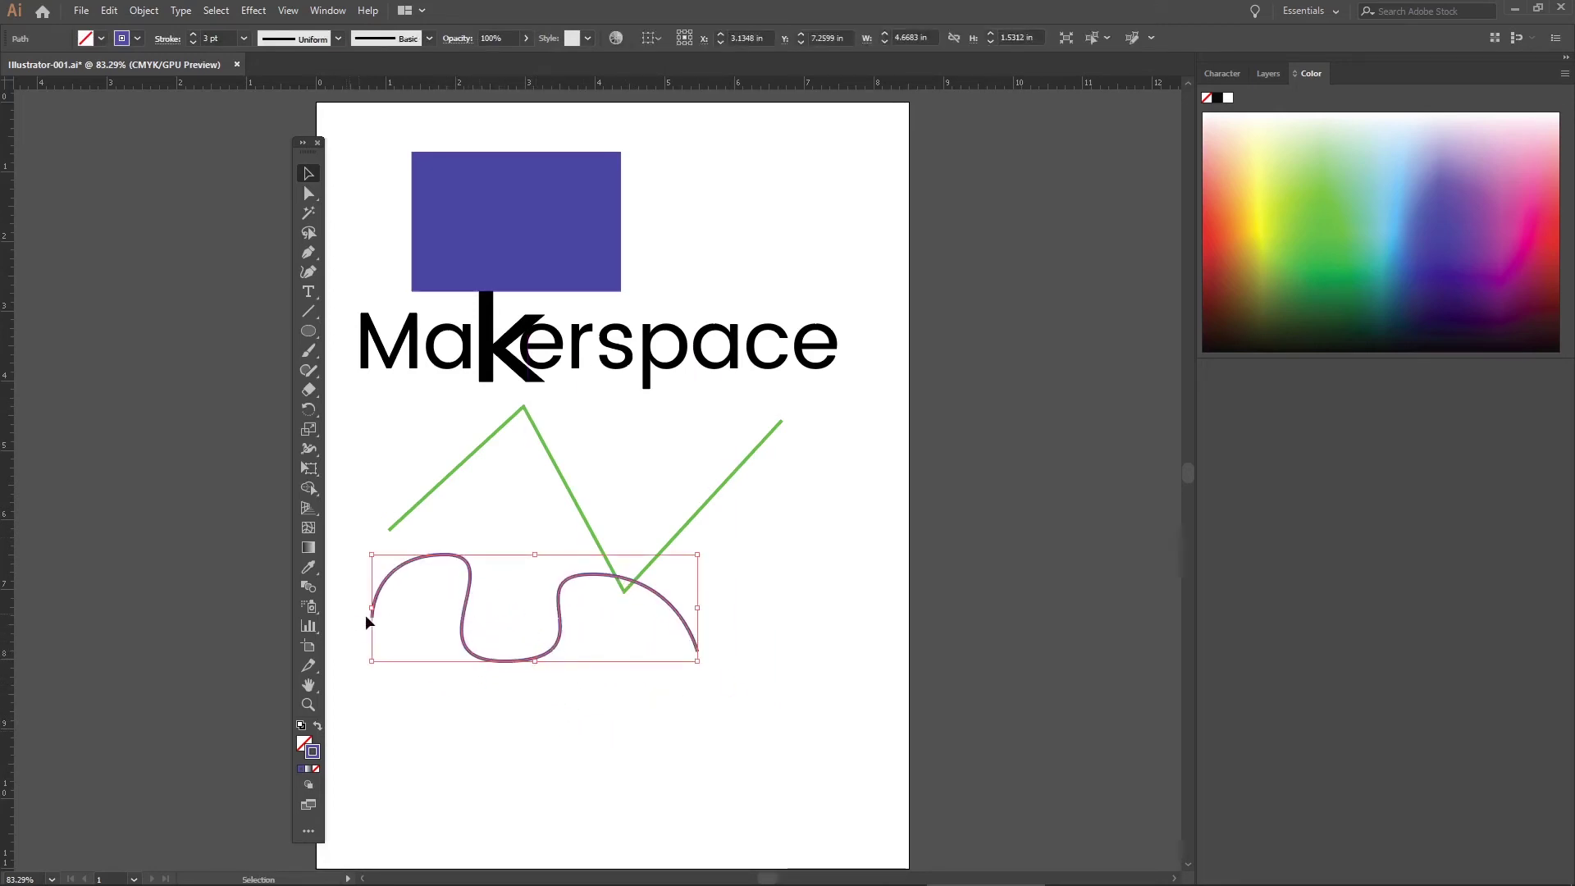
pyautogui.moveTo(466, 568); pyautogui.dragTo(491, 544)
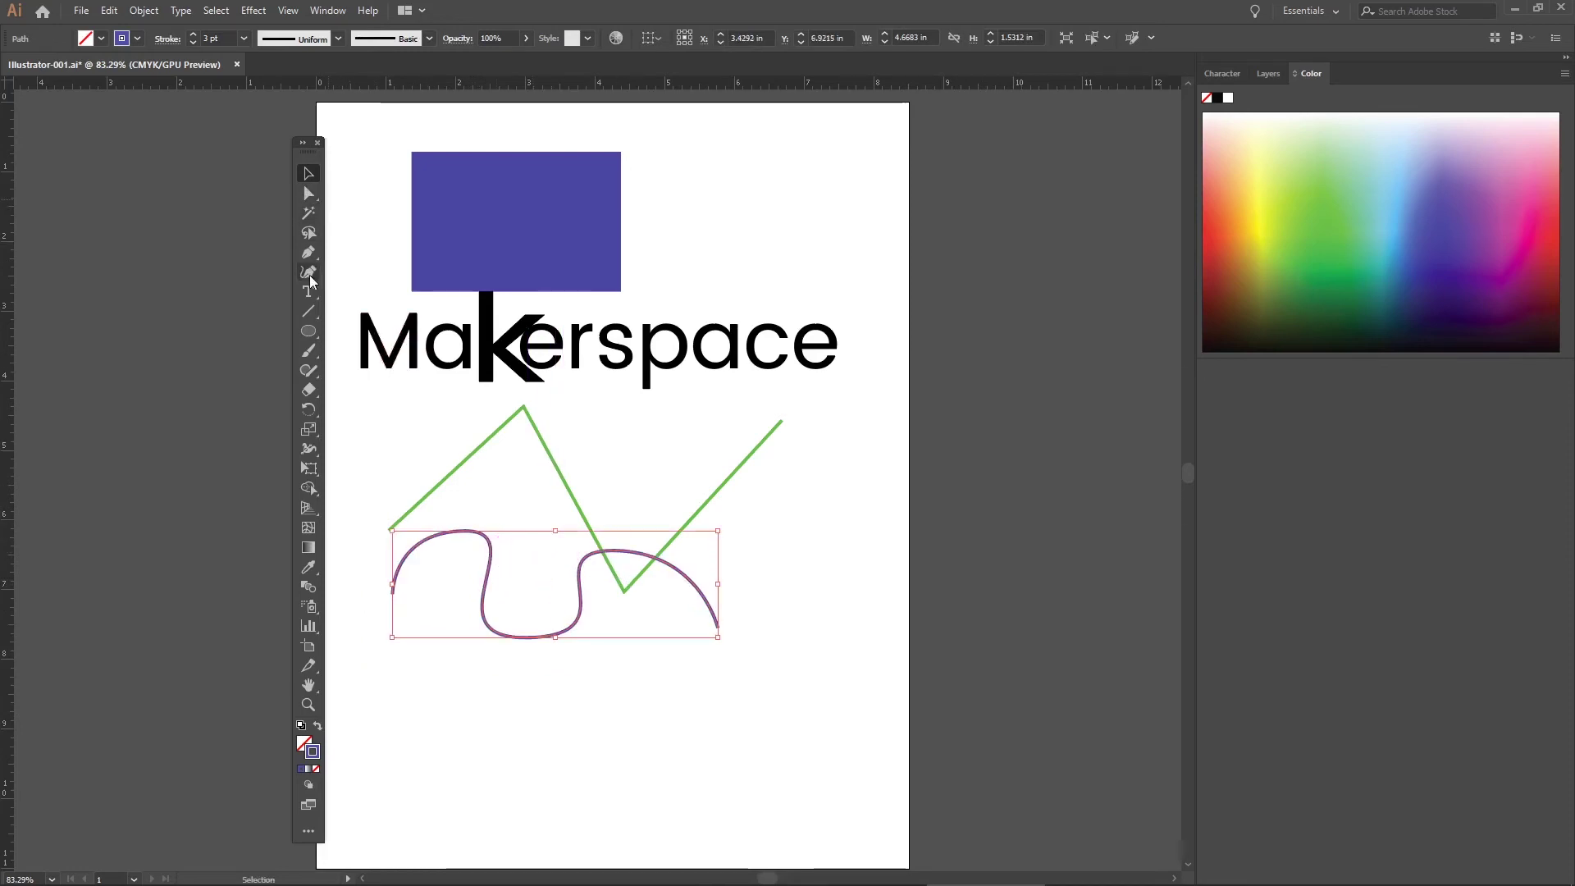
pyautogui.moveTo(489, 544); pyautogui.dragTo(498, 632)
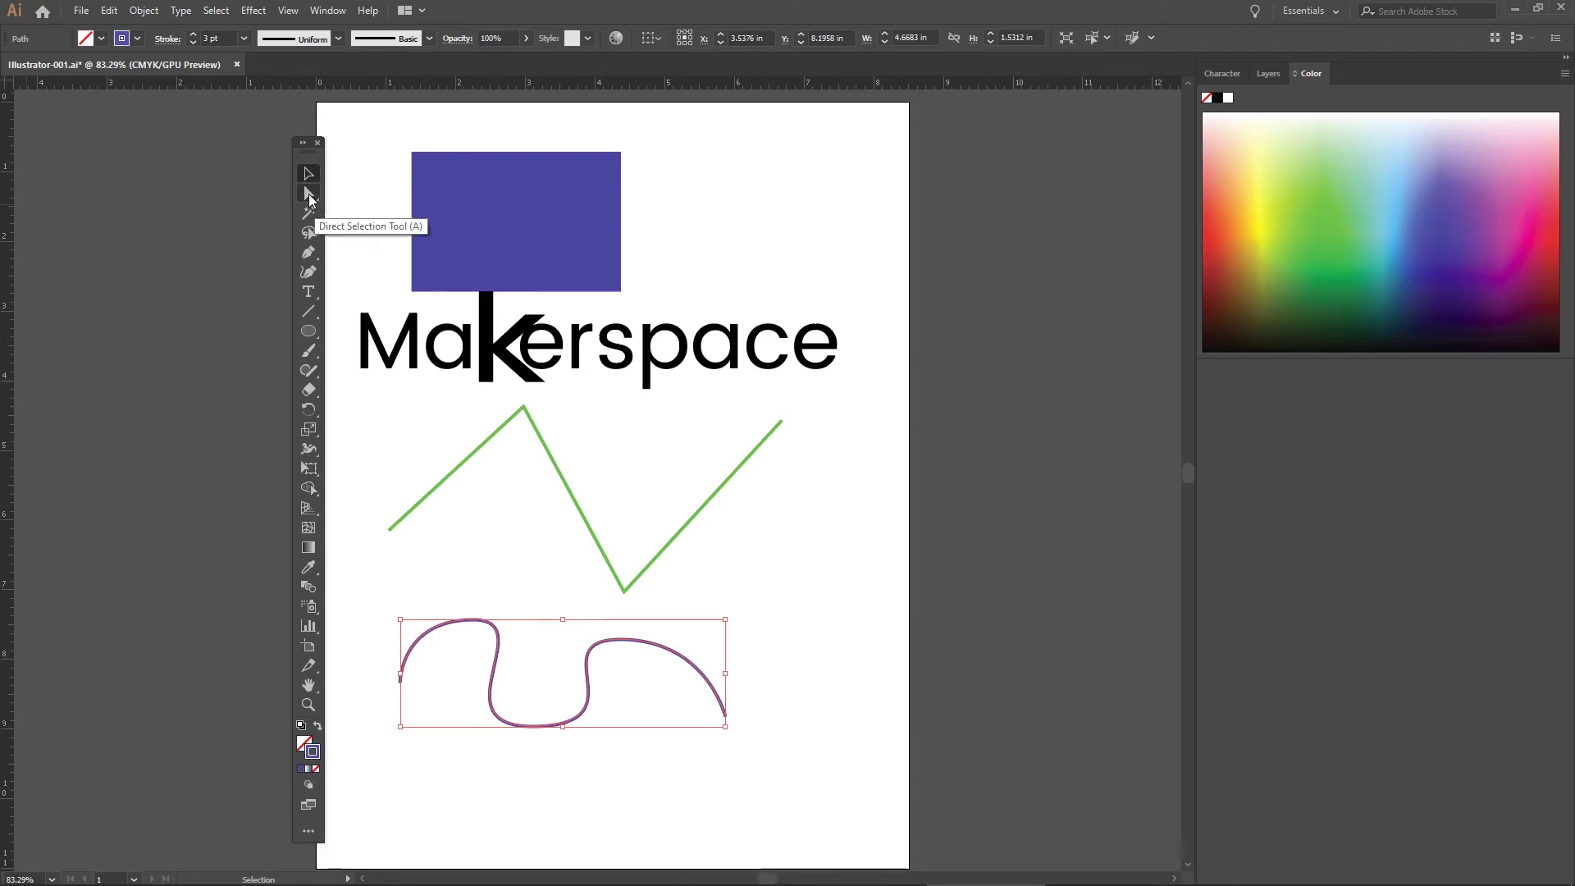
# Step: Reshape the wavy path with Direct Selection, levelling the trough's handles and moving the first crest's anchor to about X 1.68 in, Y 7.55 in
pyautogui.click(308, 194)
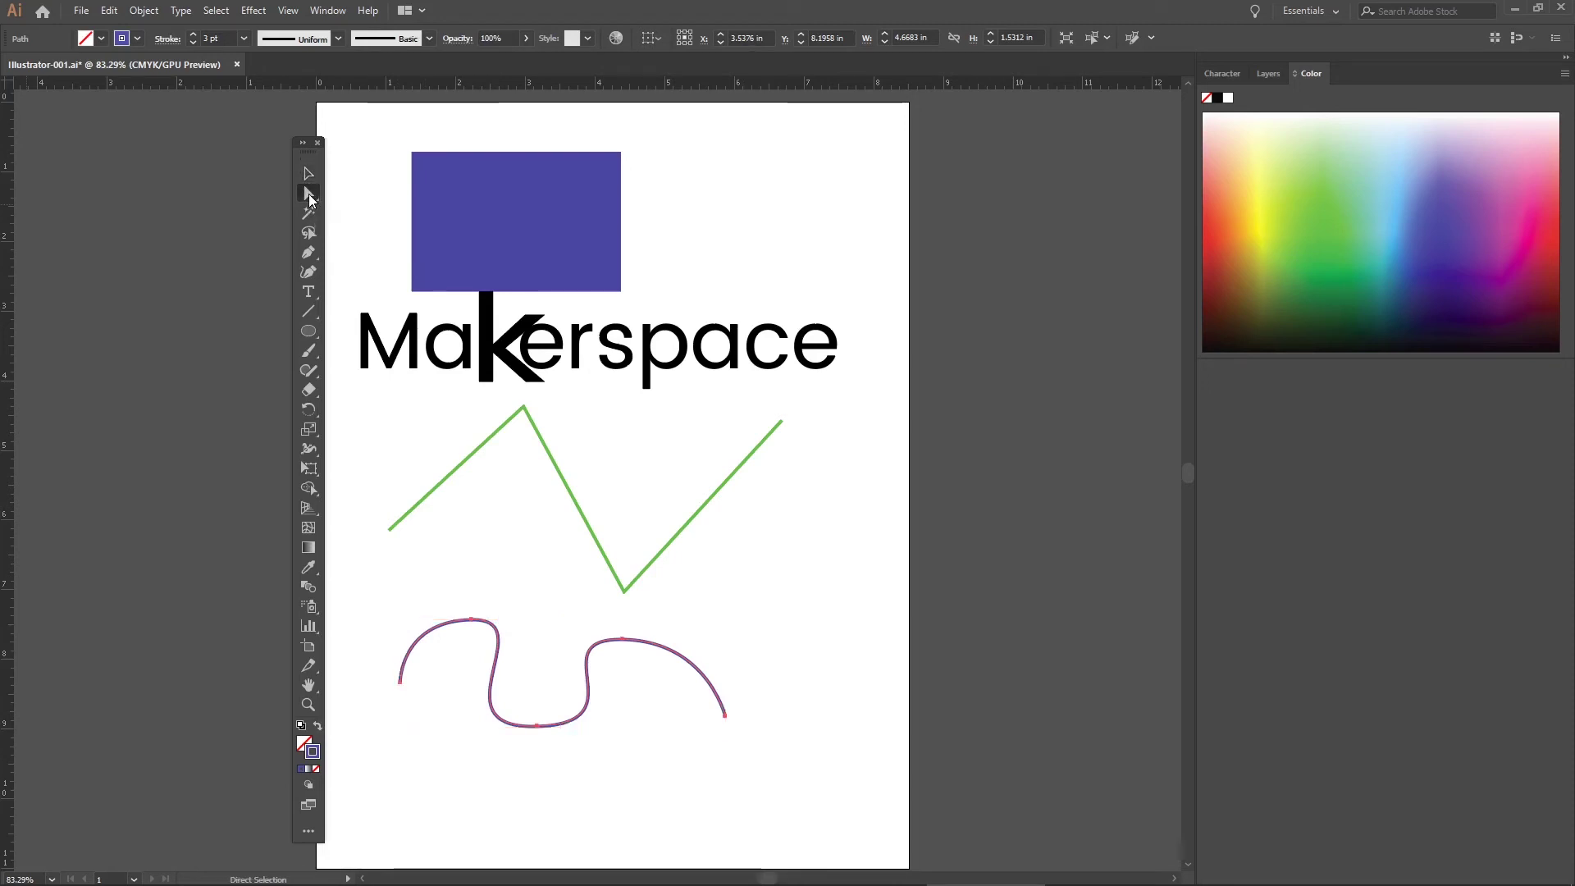
pyautogui.click(461, 661)
pyautogui.click(470, 620)
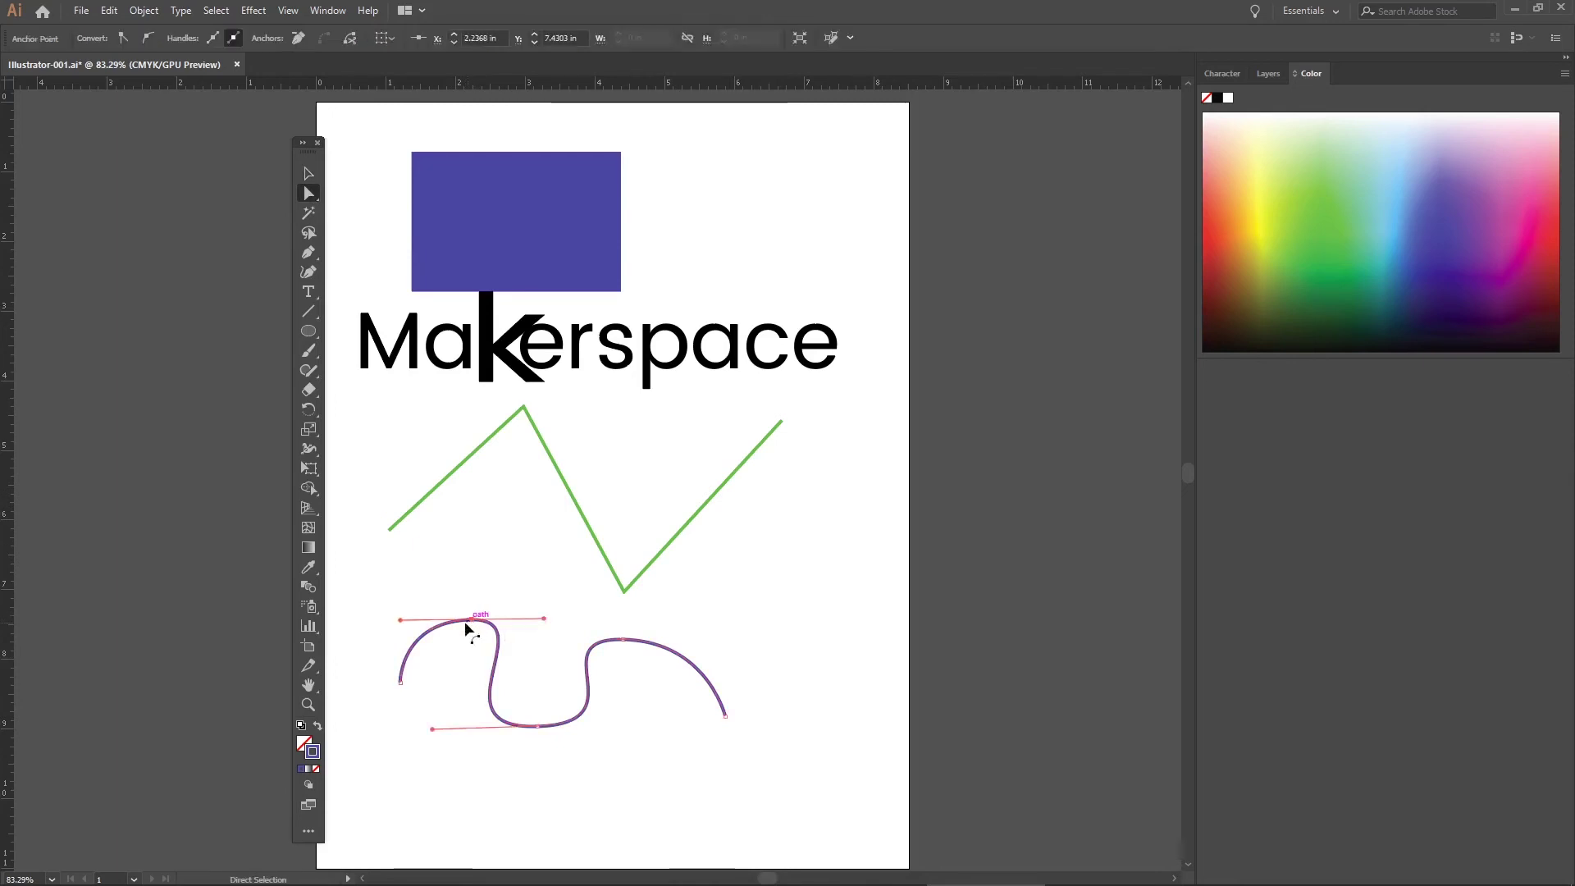
pyautogui.click(470, 644)
pyautogui.moveTo(471, 620)
pyautogui.mouseDown()
pyautogui.moveTo(419, 626)
pyautogui.moveTo(455, 620)
pyautogui.mouseUp()
pyautogui.moveTo(536, 726)
pyautogui.mouseDown()
pyautogui.moveTo(567, 725)
pyautogui.moveTo(536, 725)
pyautogui.mouseUp()
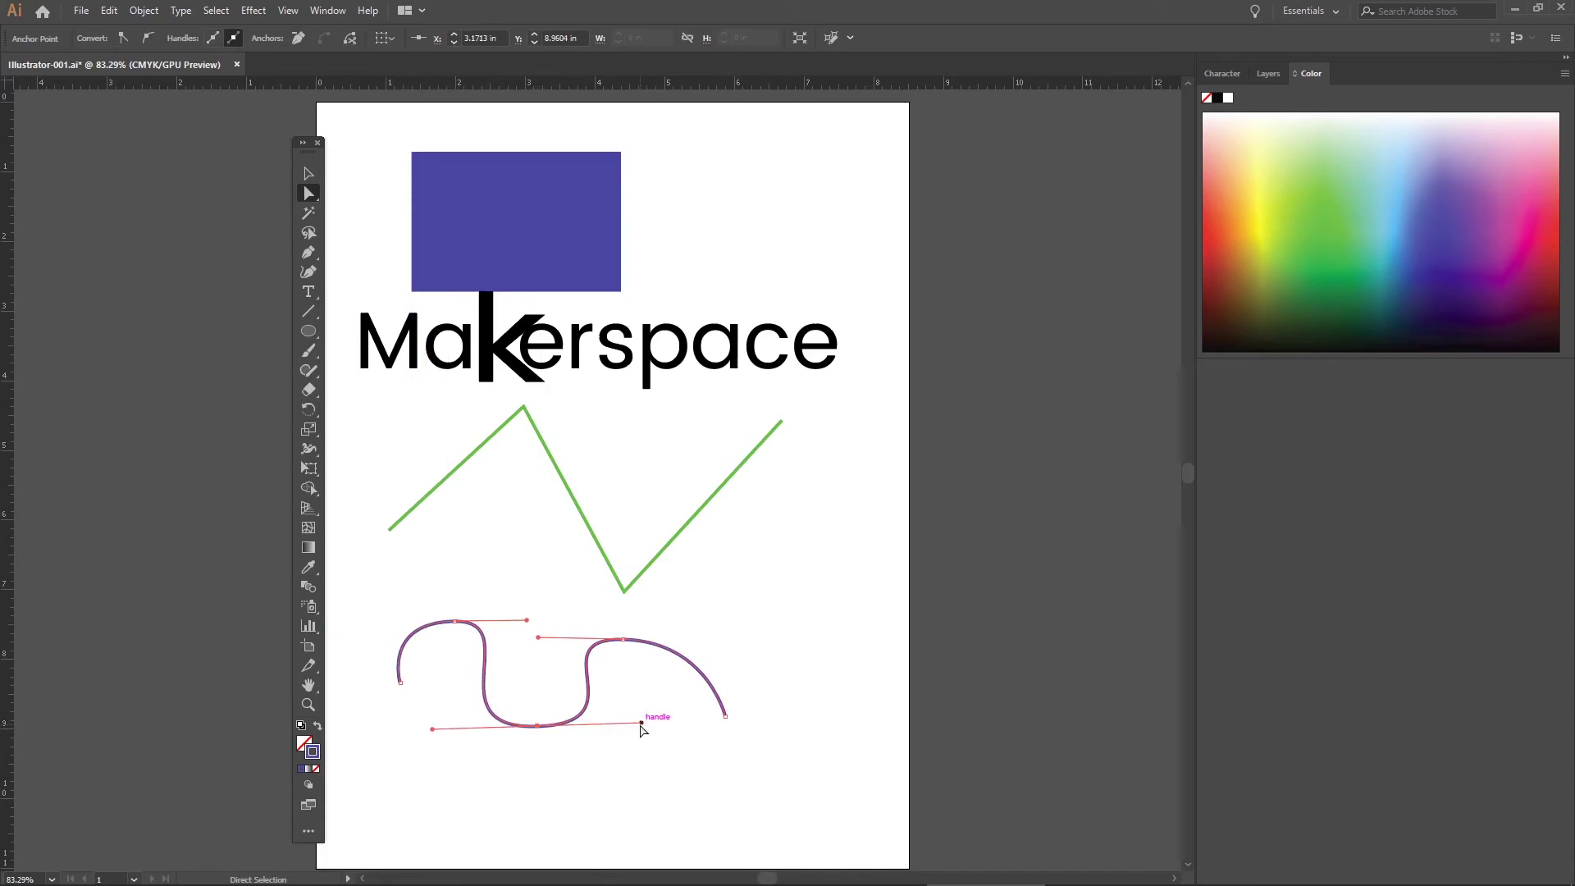
pyautogui.moveTo(640, 723)
pyautogui.mouseDown()
pyautogui.moveTo(618, 679)
pyautogui.moveTo(598, 676)
pyautogui.moveTo(633, 738)
pyautogui.moveTo(609, 774)
pyautogui.moveTo(734, 743)
pyautogui.moveTo(520, 736)
pyautogui.moveTo(646, 731)
pyautogui.moveTo(579, 715)
pyautogui.moveTo(480, 724)
pyautogui.moveTo(636, 726)
pyautogui.mouseUp()
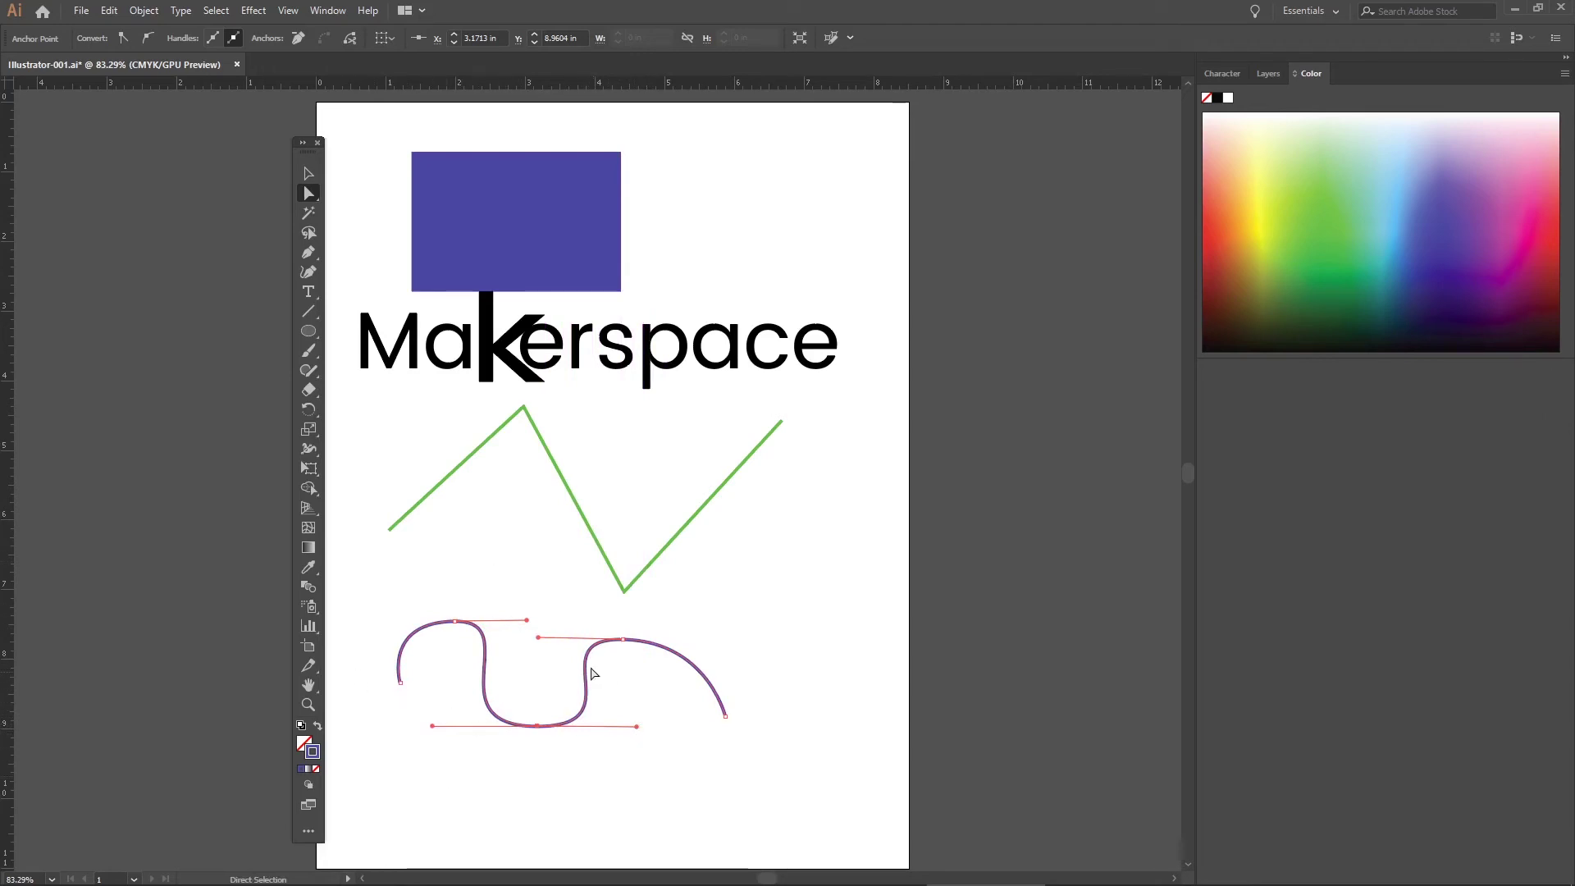
pyautogui.moveTo(455, 621); pyautogui.dragTo(512, 629)
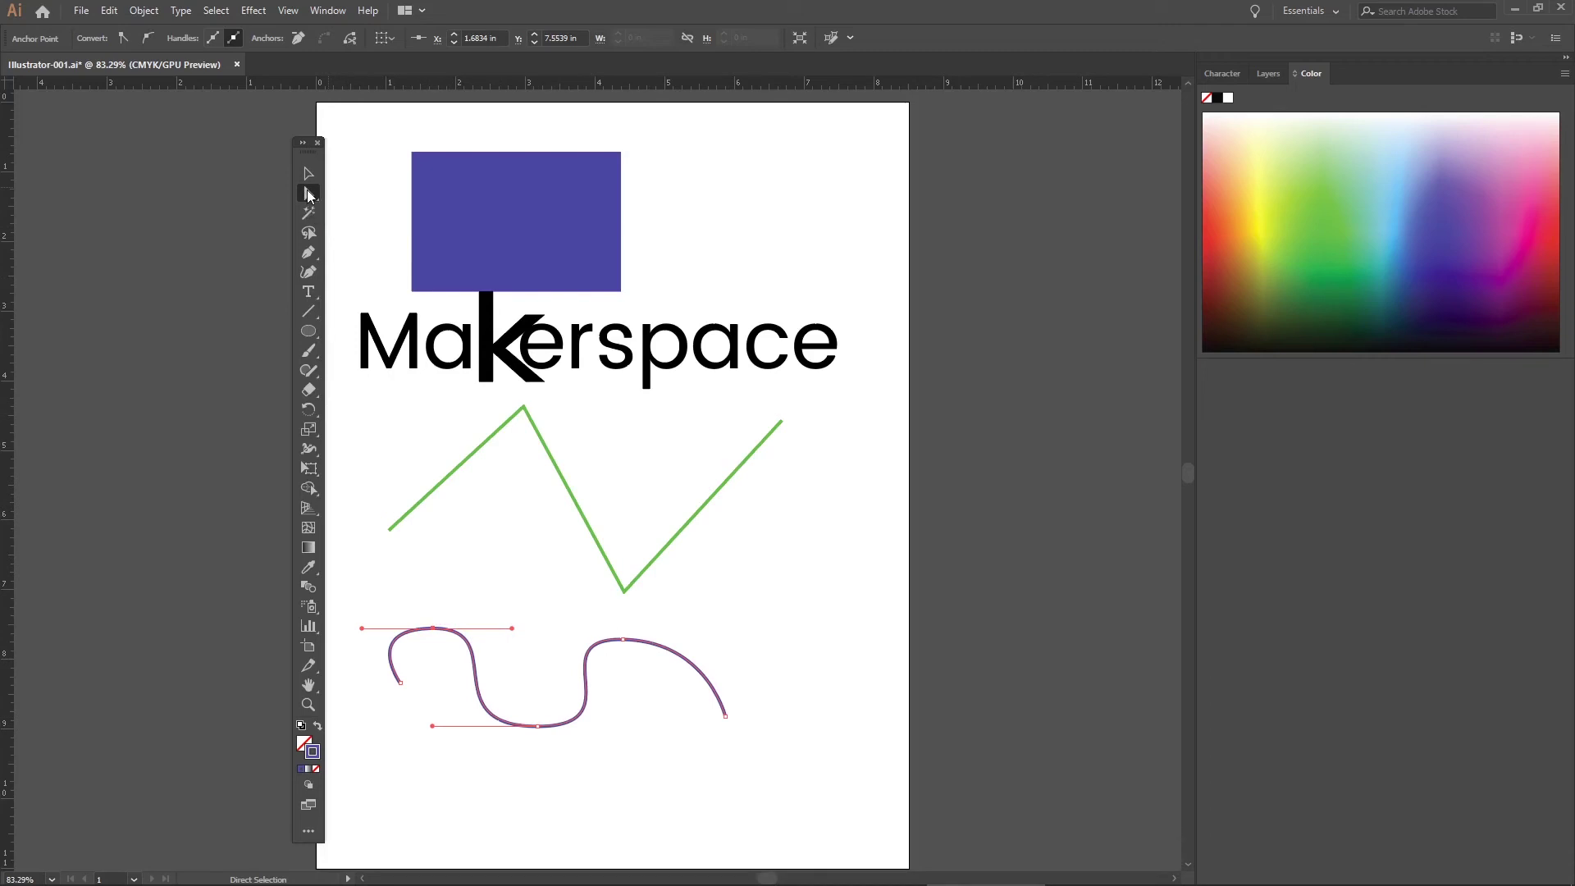
# Step: Draw a second curved seven-point Pen path from about X 1.37 in, Y 10.05 in to X 6.40 in, Y 7.09 in
pyautogui.click(309, 253)
pyautogui.click(411, 803)
pyautogui.moveTo(410, 803); pyautogui.dragTo(464, 806)
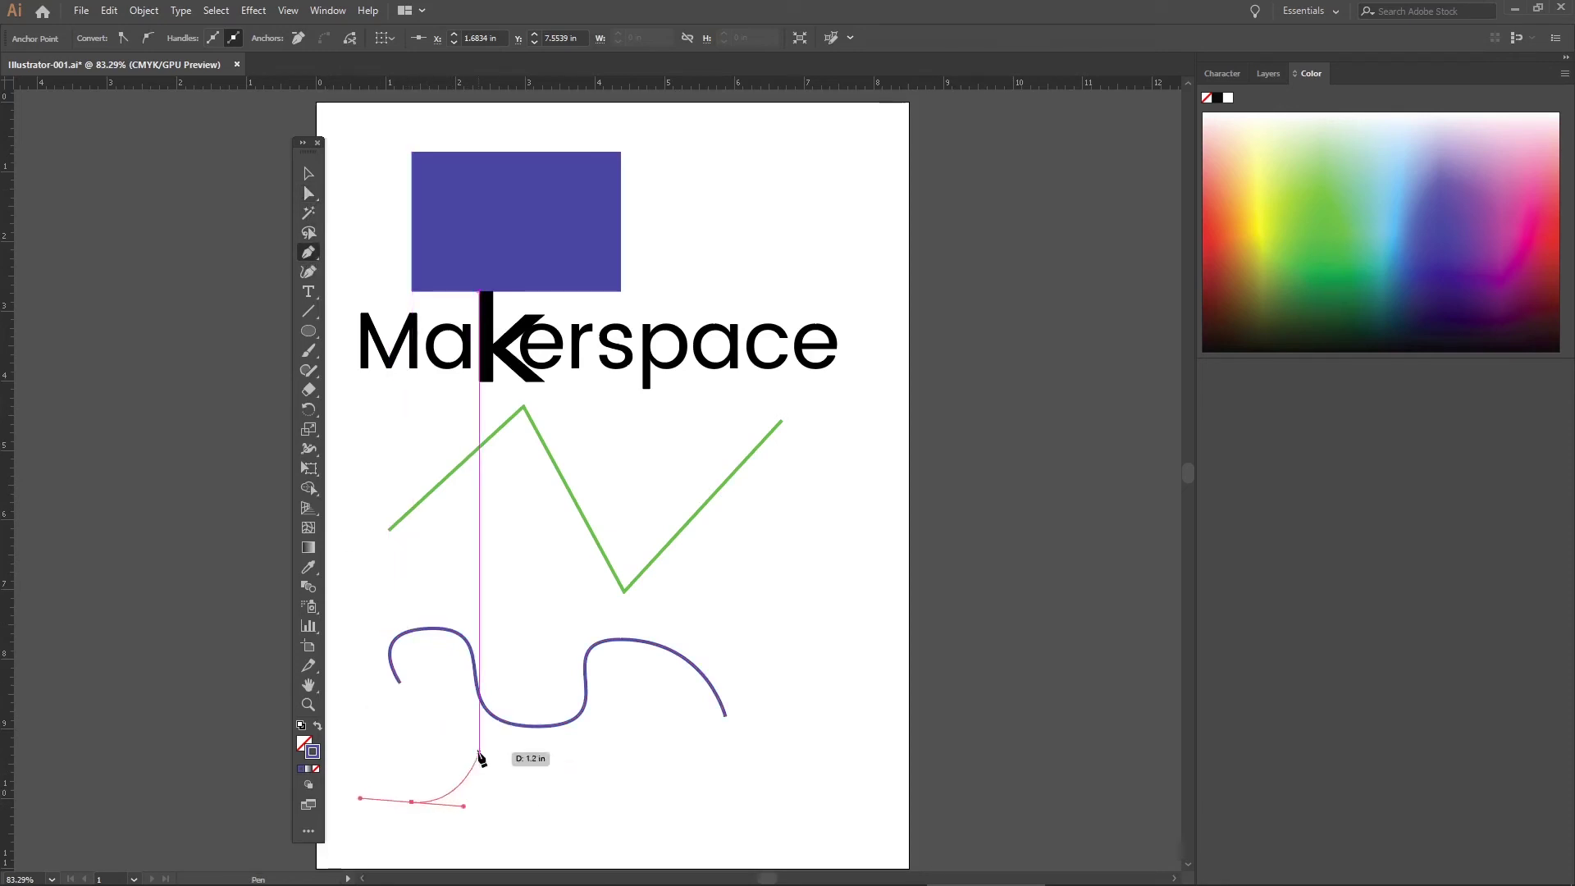
pyautogui.moveTo(497, 755); pyautogui.dragTo(578, 756)
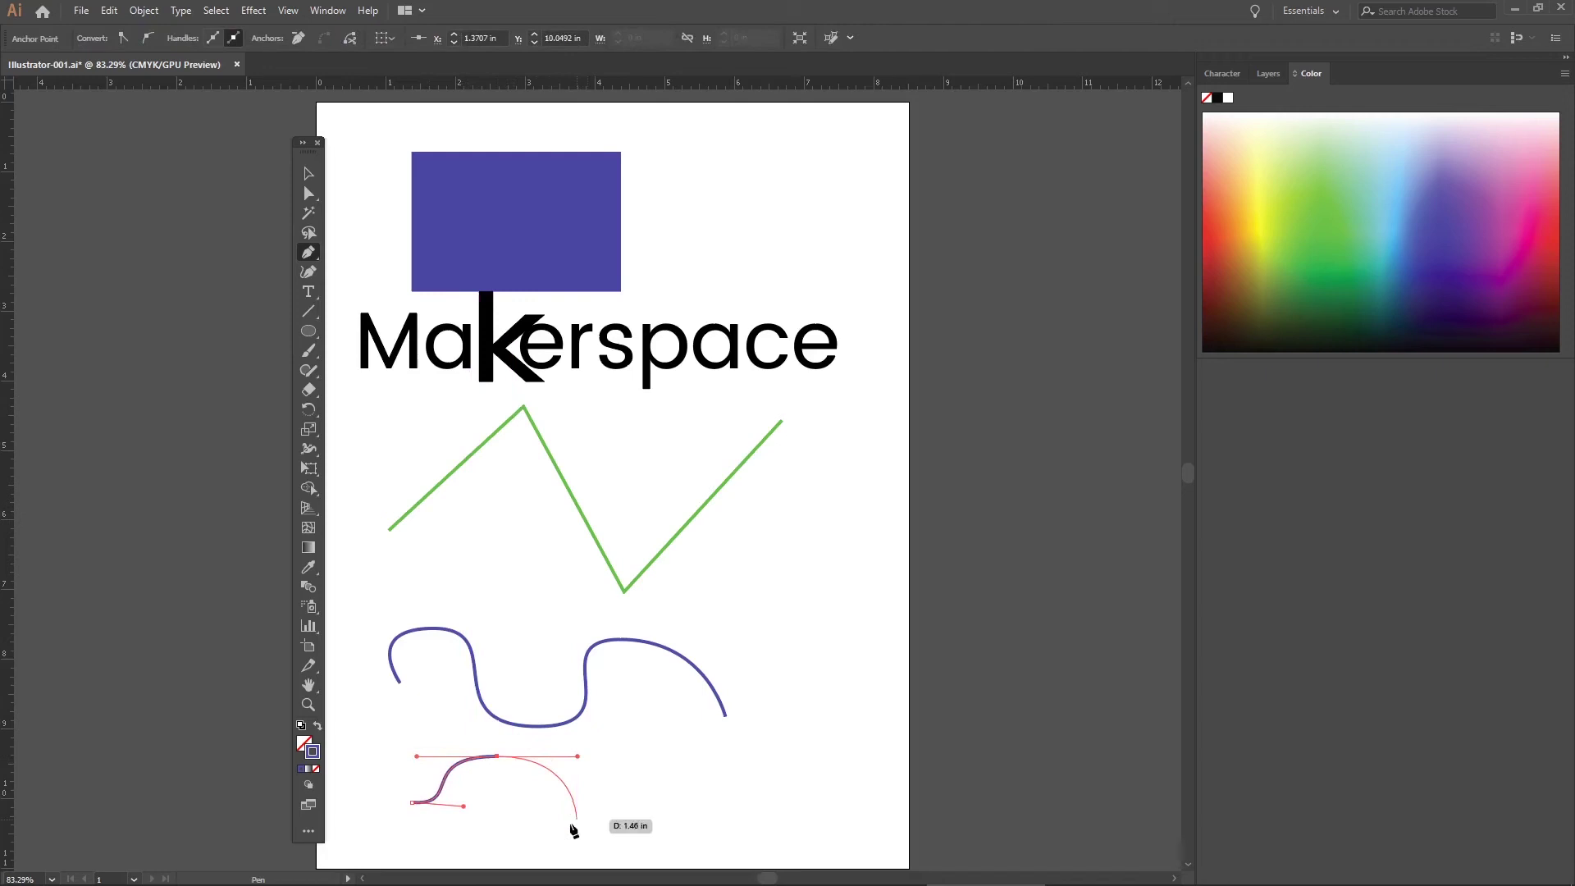
pyautogui.moveTo(557, 842); pyautogui.dragTo(627, 840)
pyautogui.moveTo(633, 717); pyautogui.dragTo(676, 723)
pyautogui.moveTo(638, 779); pyautogui.dragTo(660, 802)
pyautogui.moveTo(771, 738); pyautogui.dragTo(794, 689)
pyautogui.moveTo(762, 596); pyautogui.dragTo(787, 601)
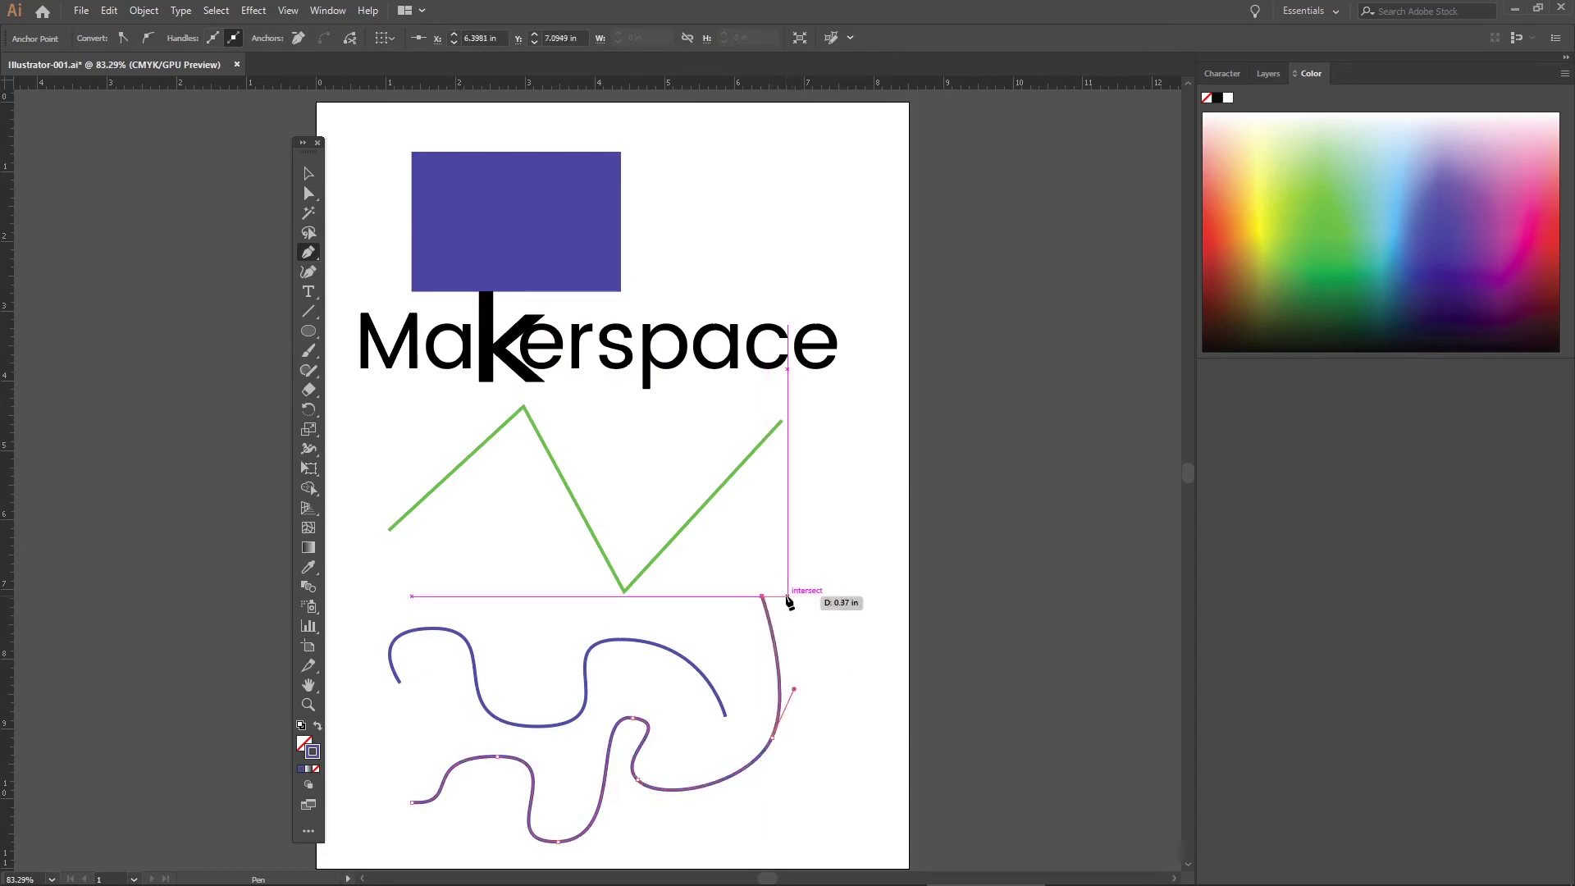
# Step: Undo the last segment of the second curved path and delete the whole path
pyautogui.click(306, 174)
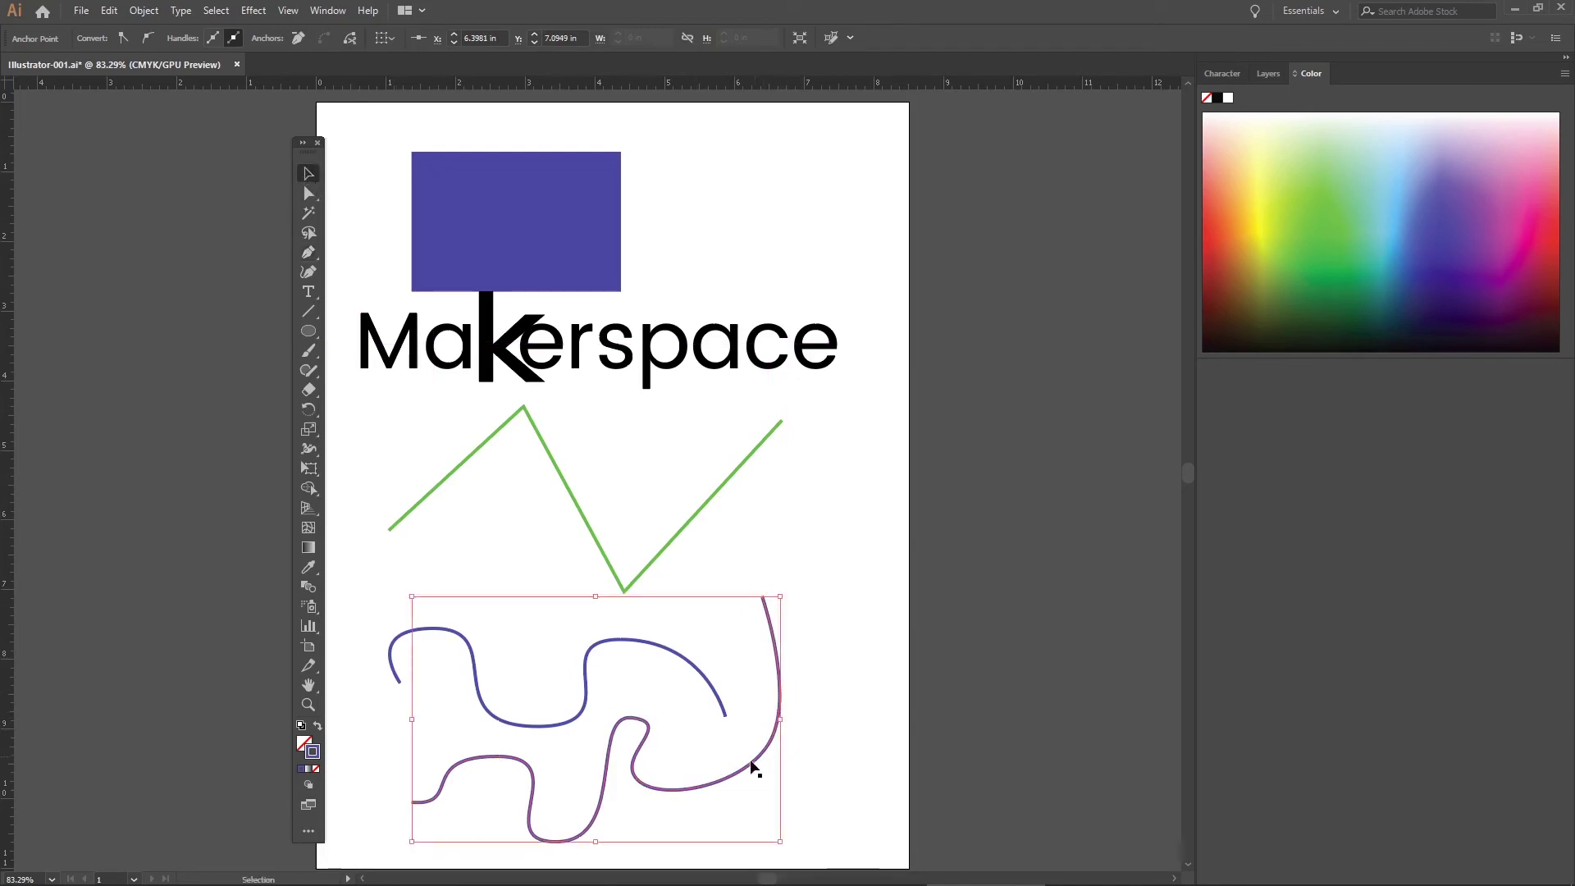
pyautogui.hotkey('ctrl', 'z')
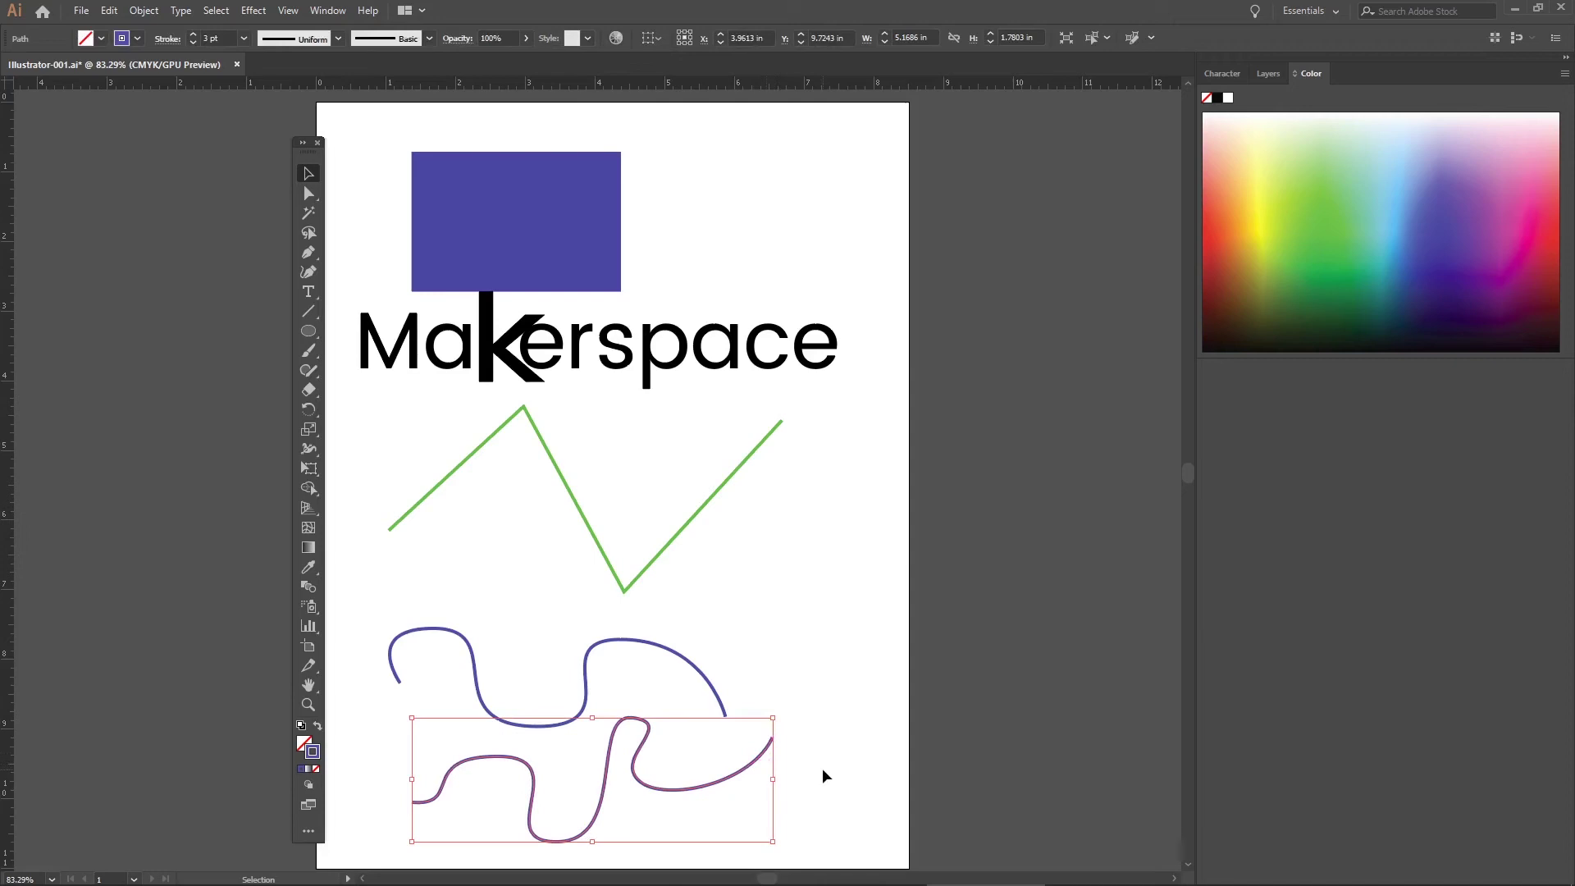
pyautogui.click(820, 769)
pyautogui.click(748, 771)
pyautogui.press('Delete')
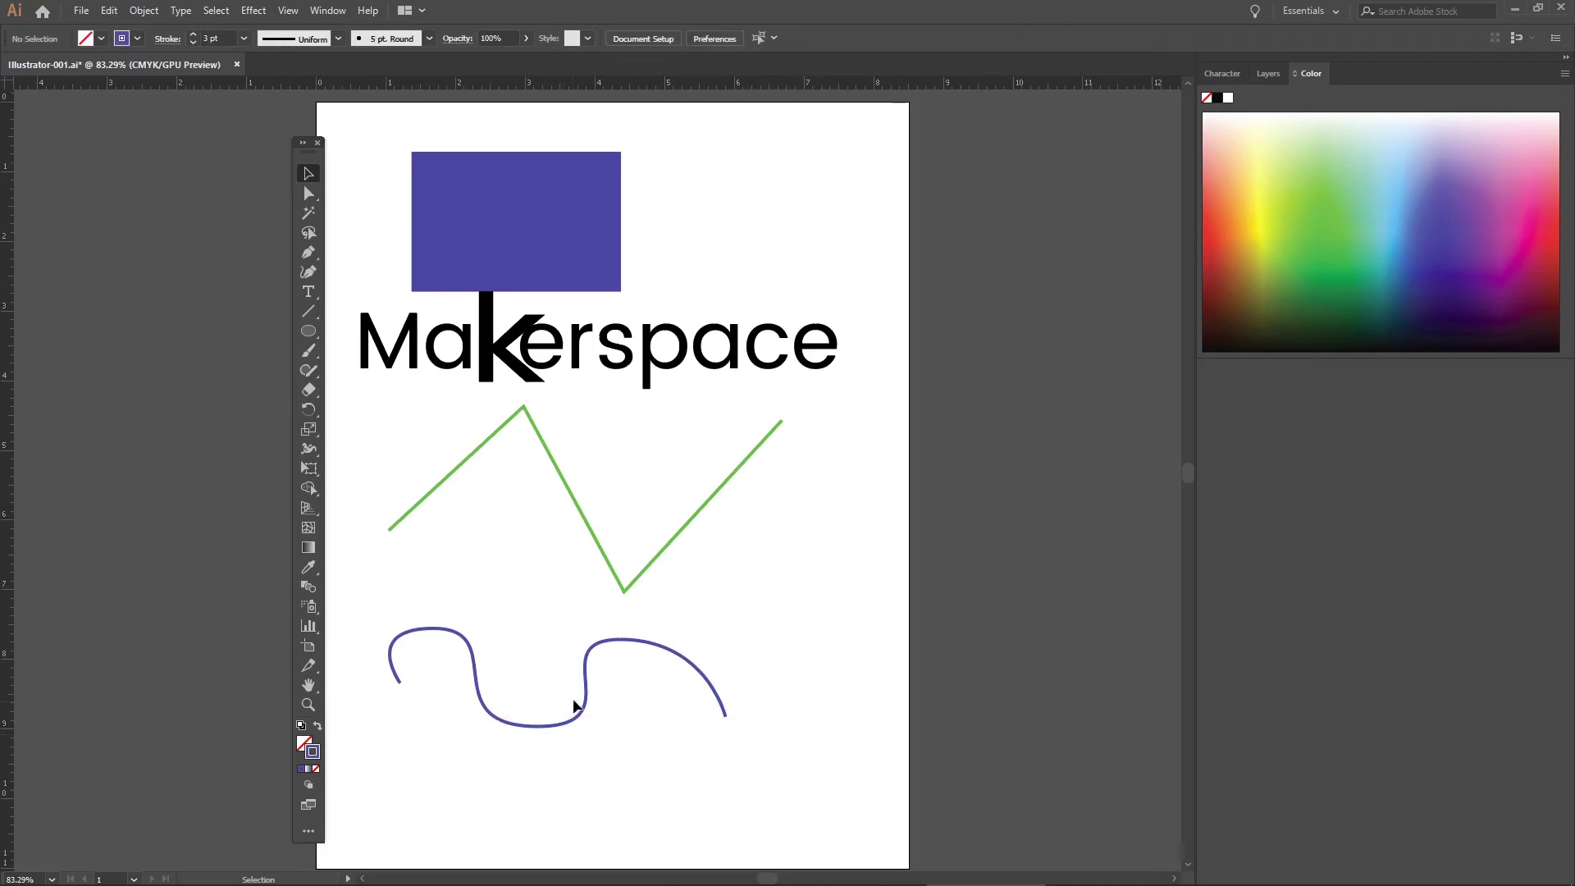
# Step: Move the remaining wavy path centrally beneath the zigzag and scale it to about 4.62 in by 1.35 in
pyautogui.moveTo(585, 687); pyautogui.dragTo(633, 687)
pyautogui.moveTo(465, 633); pyautogui.dragTo(452, 619)
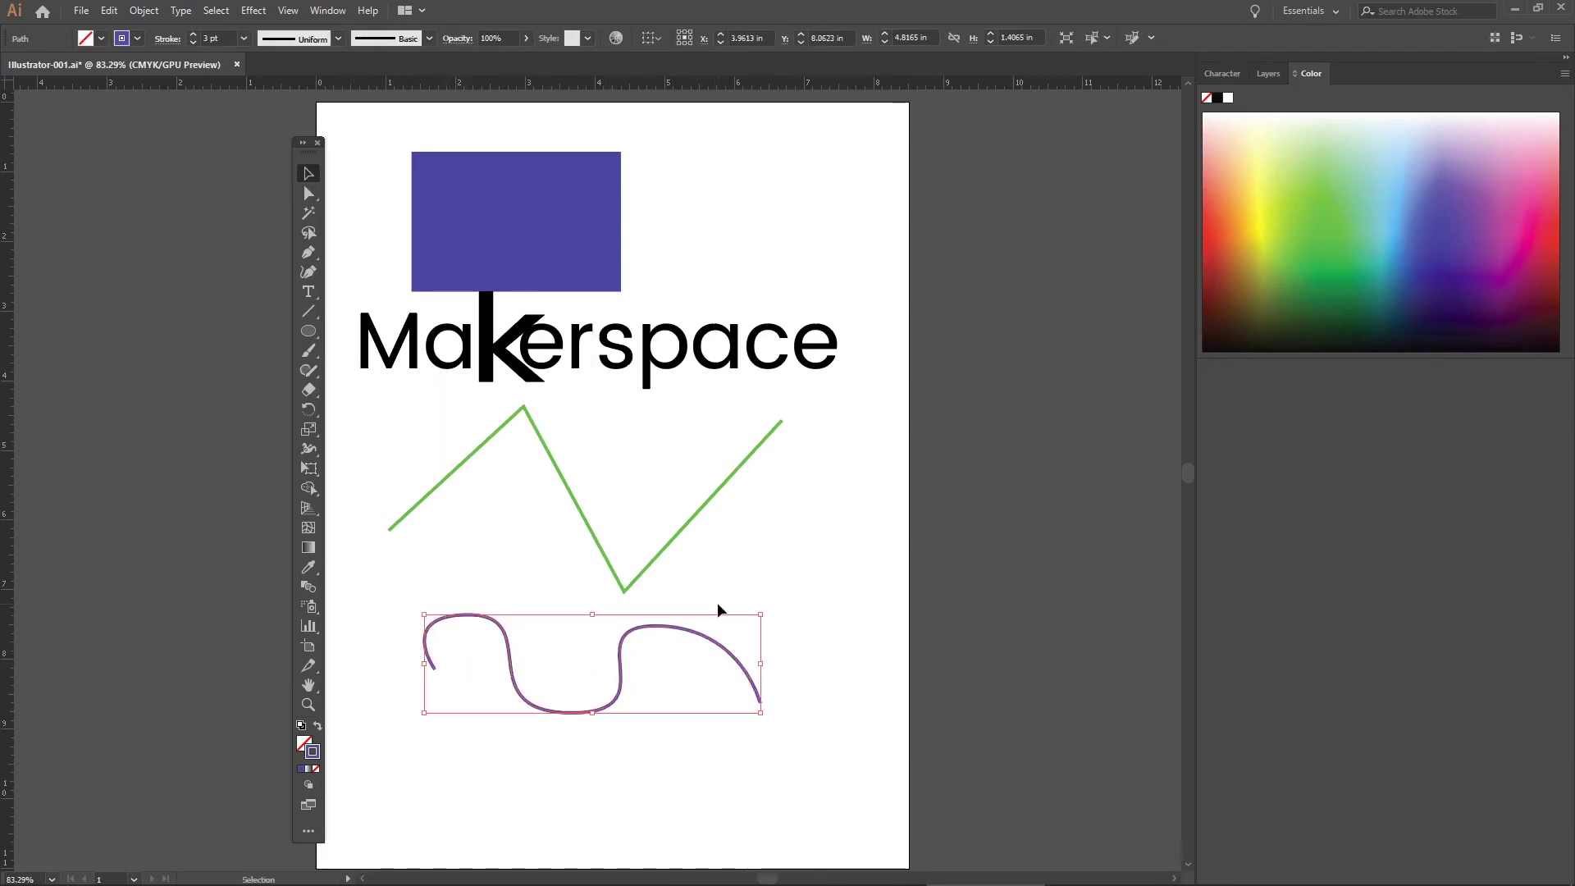
pyautogui.moveTo(760, 614)
pyautogui.mouseDown()
pyautogui.moveTo(921, 492)
pyautogui.moveTo(703, 502)
pyautogui.moveTo(689, 587)
pyautogui.moveTo(811, 603)
pyautogui.moveTo(685, 589)
pyautogui.moveTo(858, 588)
pyautogui.moveTo(725, 591)
pyautogui.moveTo(780, 584)
pyautogui.moveTo(746, 588)
pyautogui.mouseUp()
pyautogui.click(800, 622)
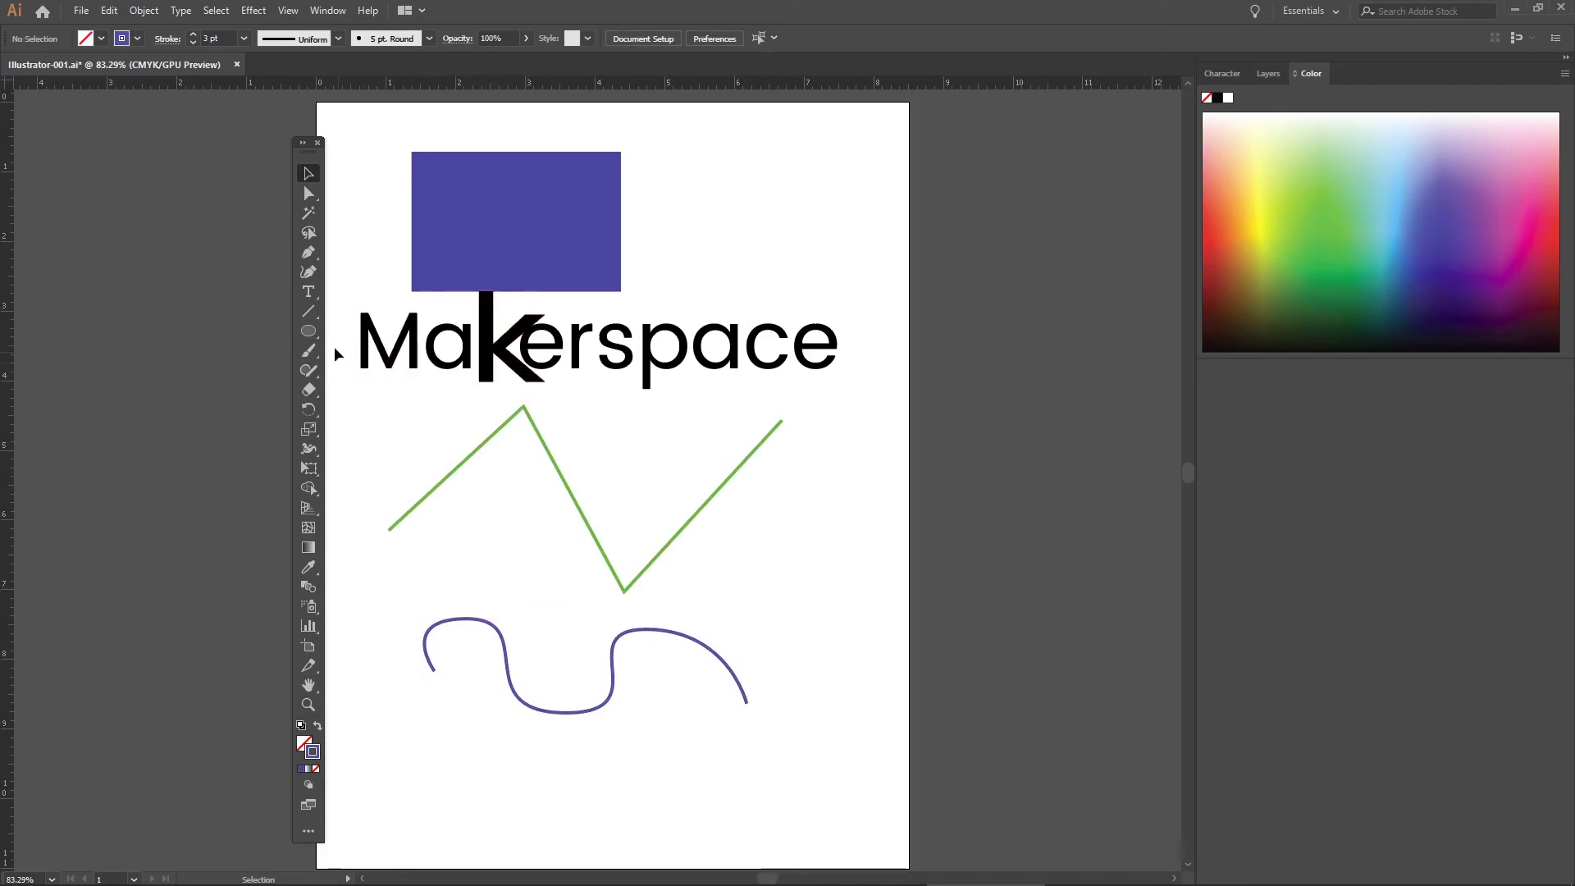
# Step: Add the text "Makerspace" along the wavy path with the Type on a Path tool, starting near its first crest
pyautogui.click(309, 292)
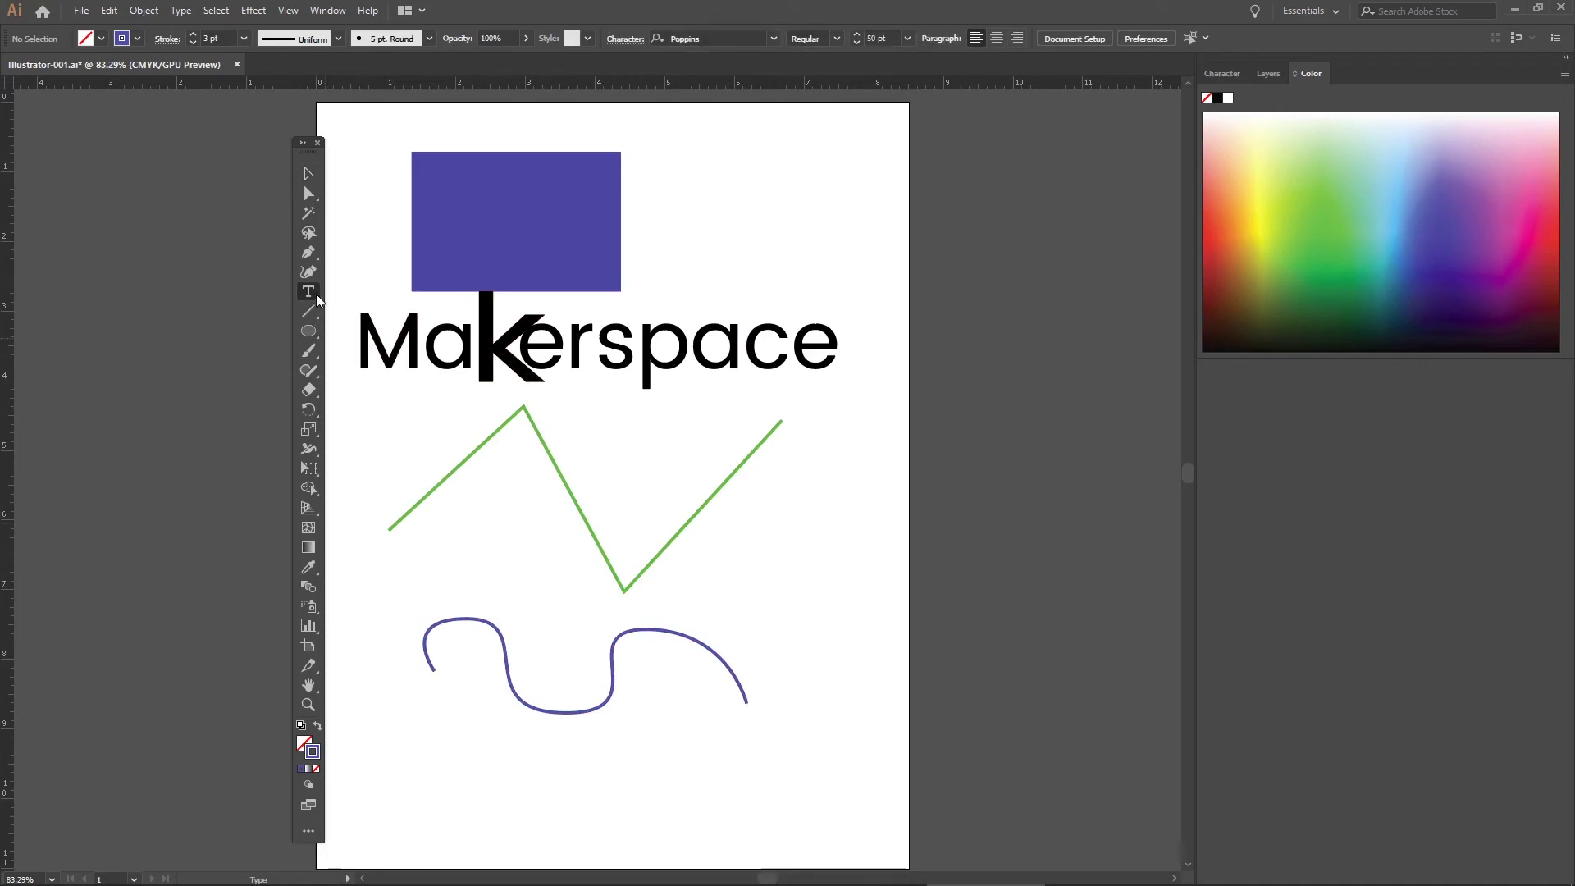
pyautogui.click(308, 293)
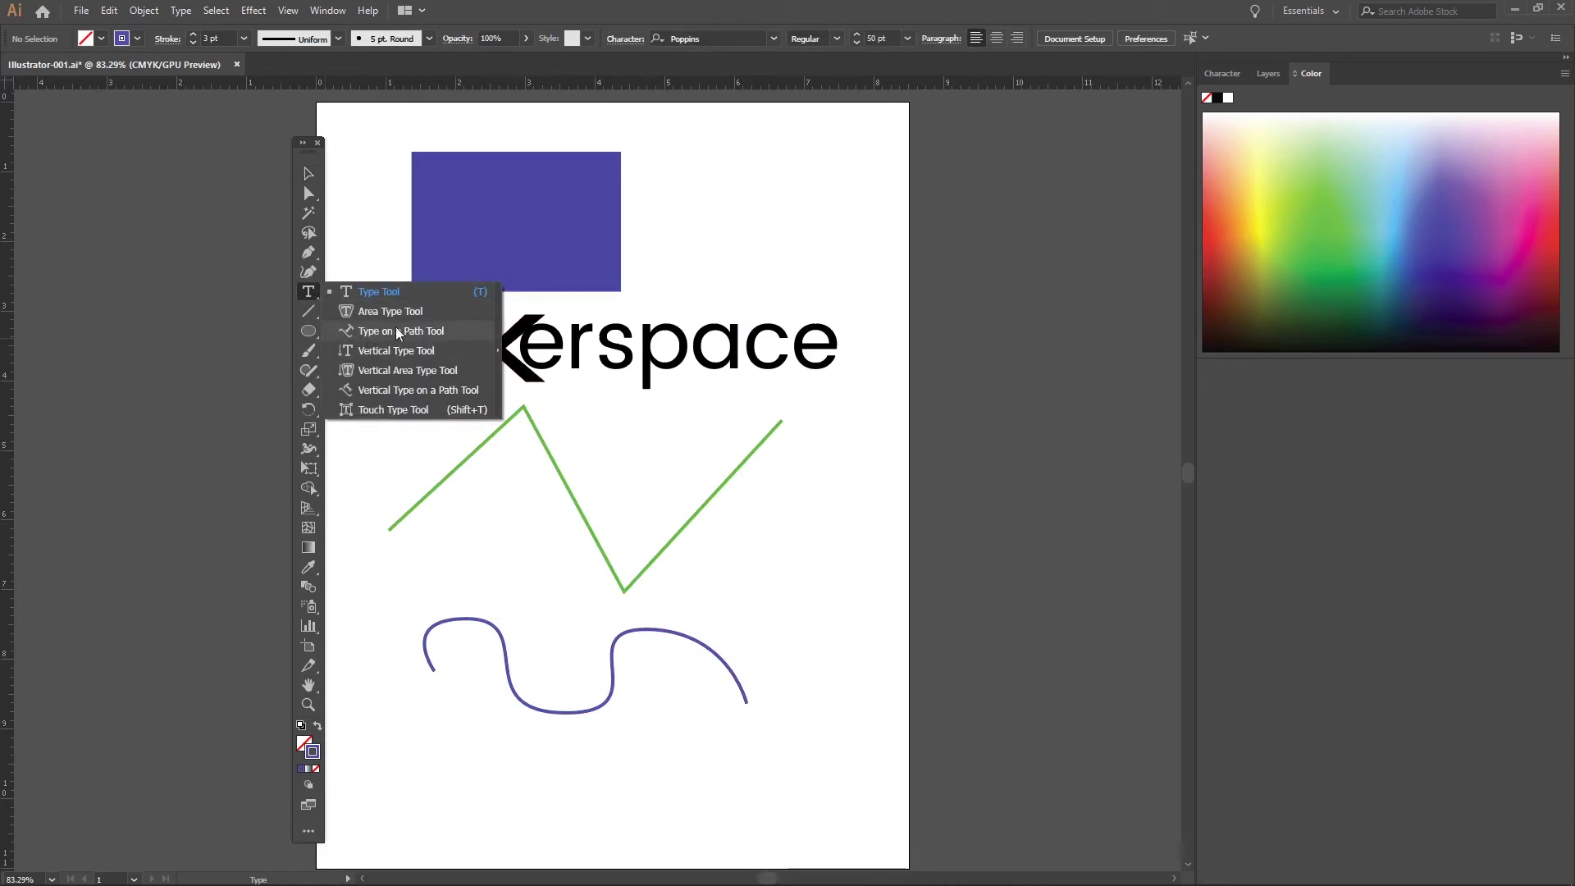
pyautogui.click(465, 331)
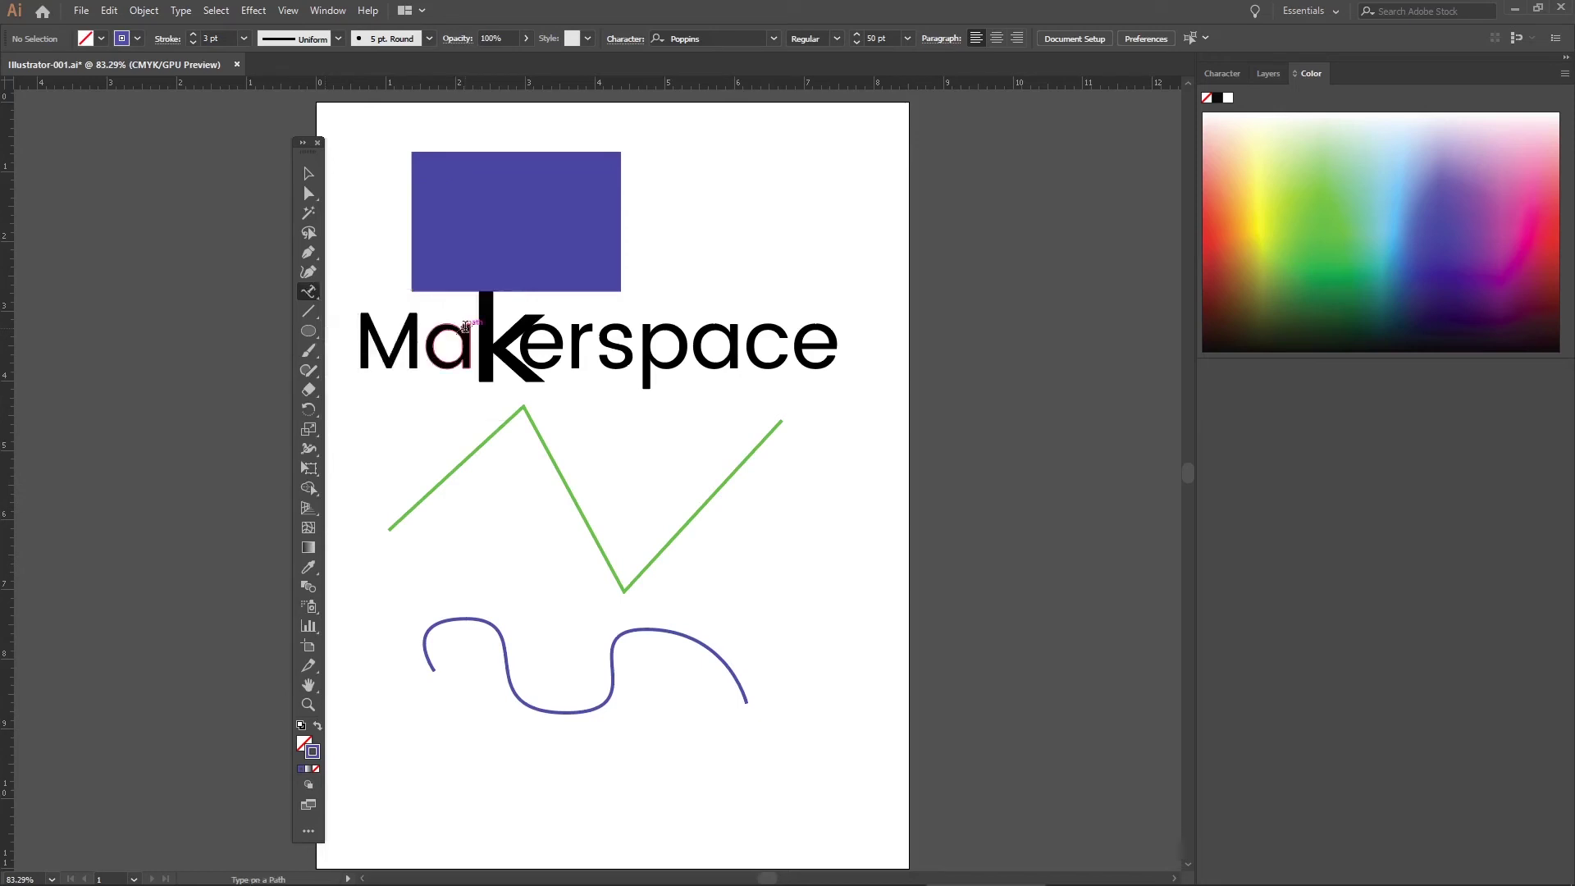
pyautogui.click(479, 617)
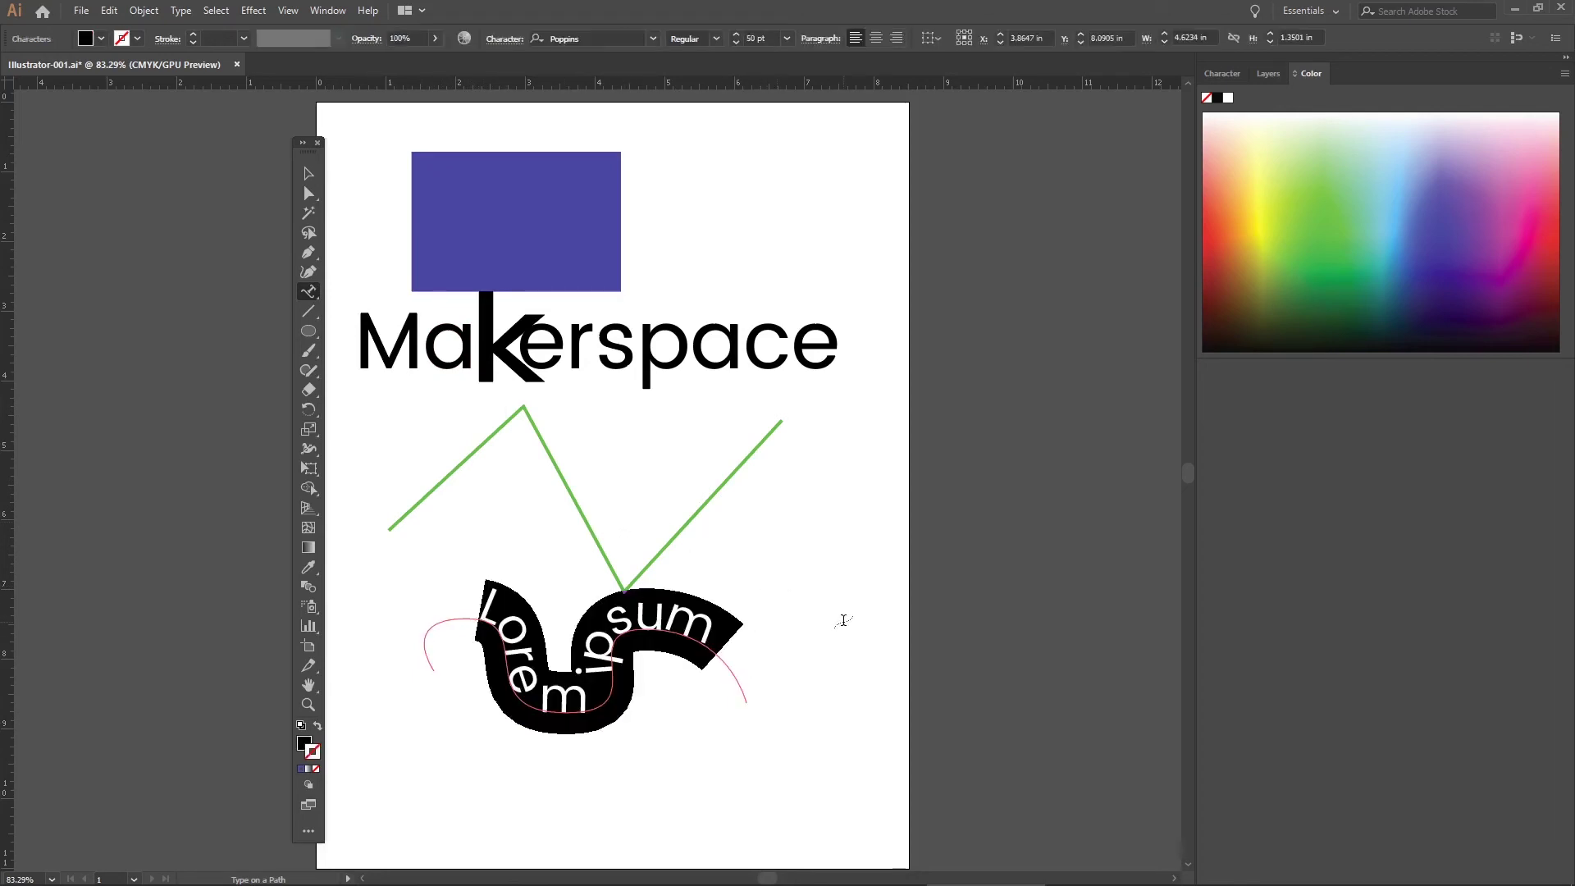
pyautogui.write('Ma')
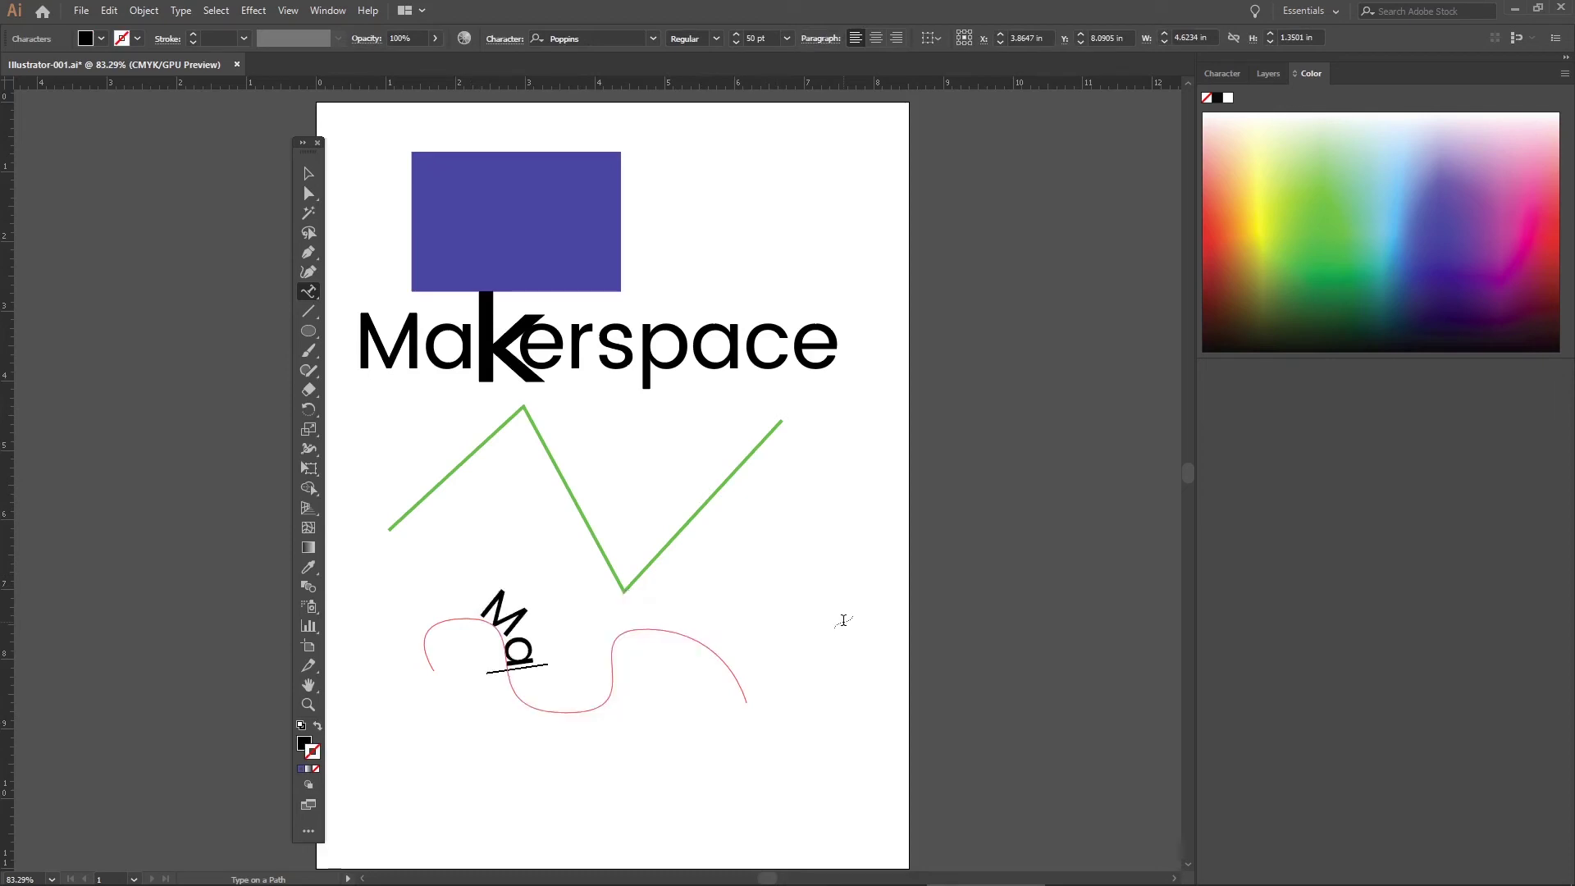
pyautogui.write('kerspace')
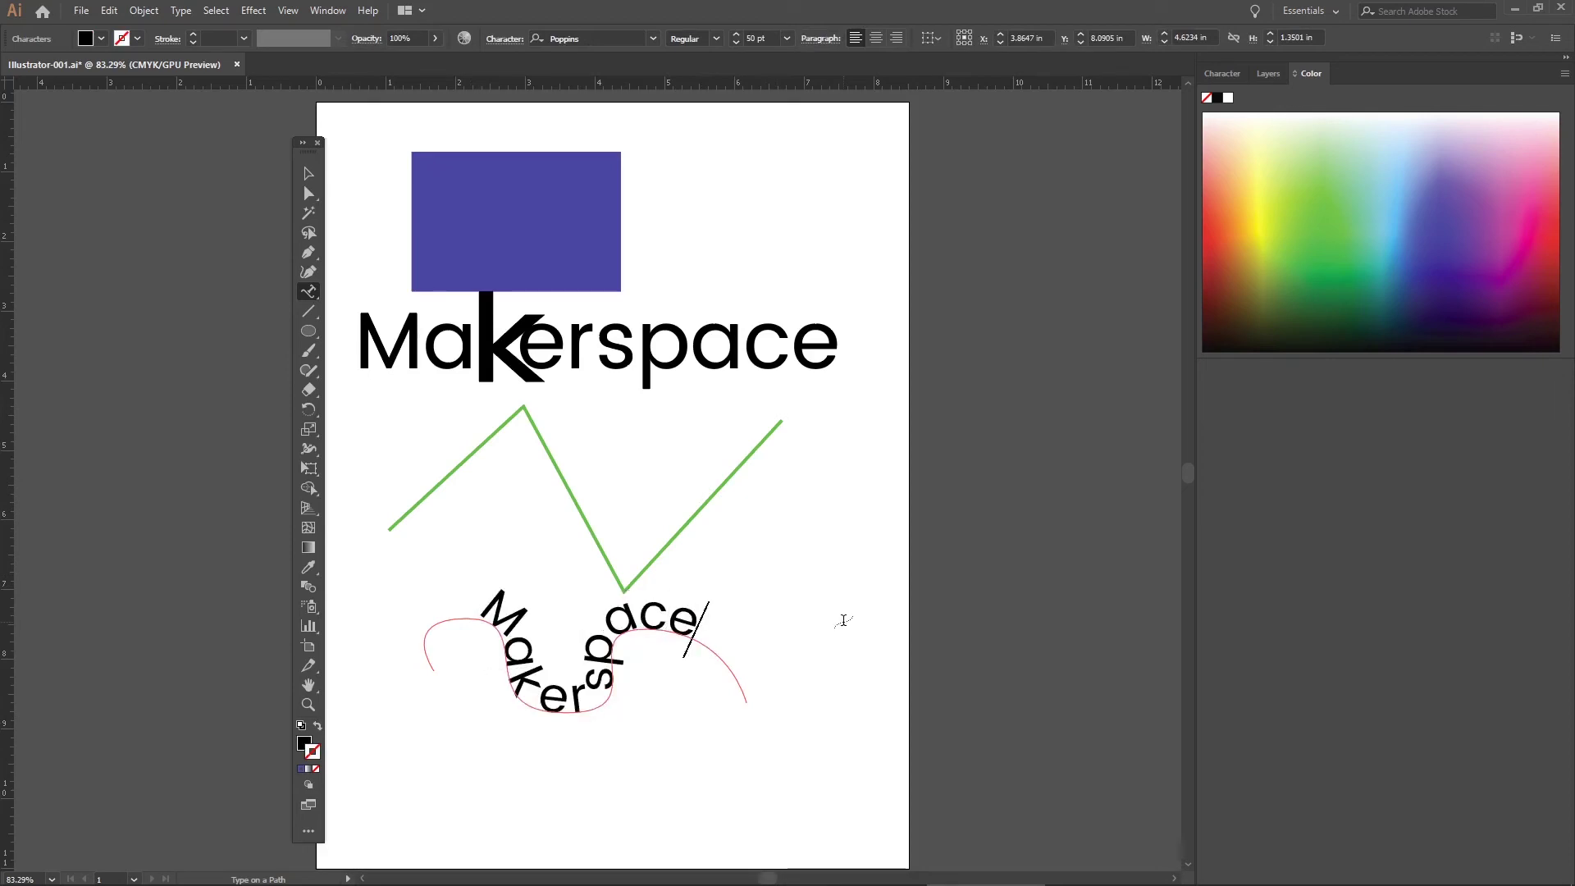
pyautogui.click(312, 175)
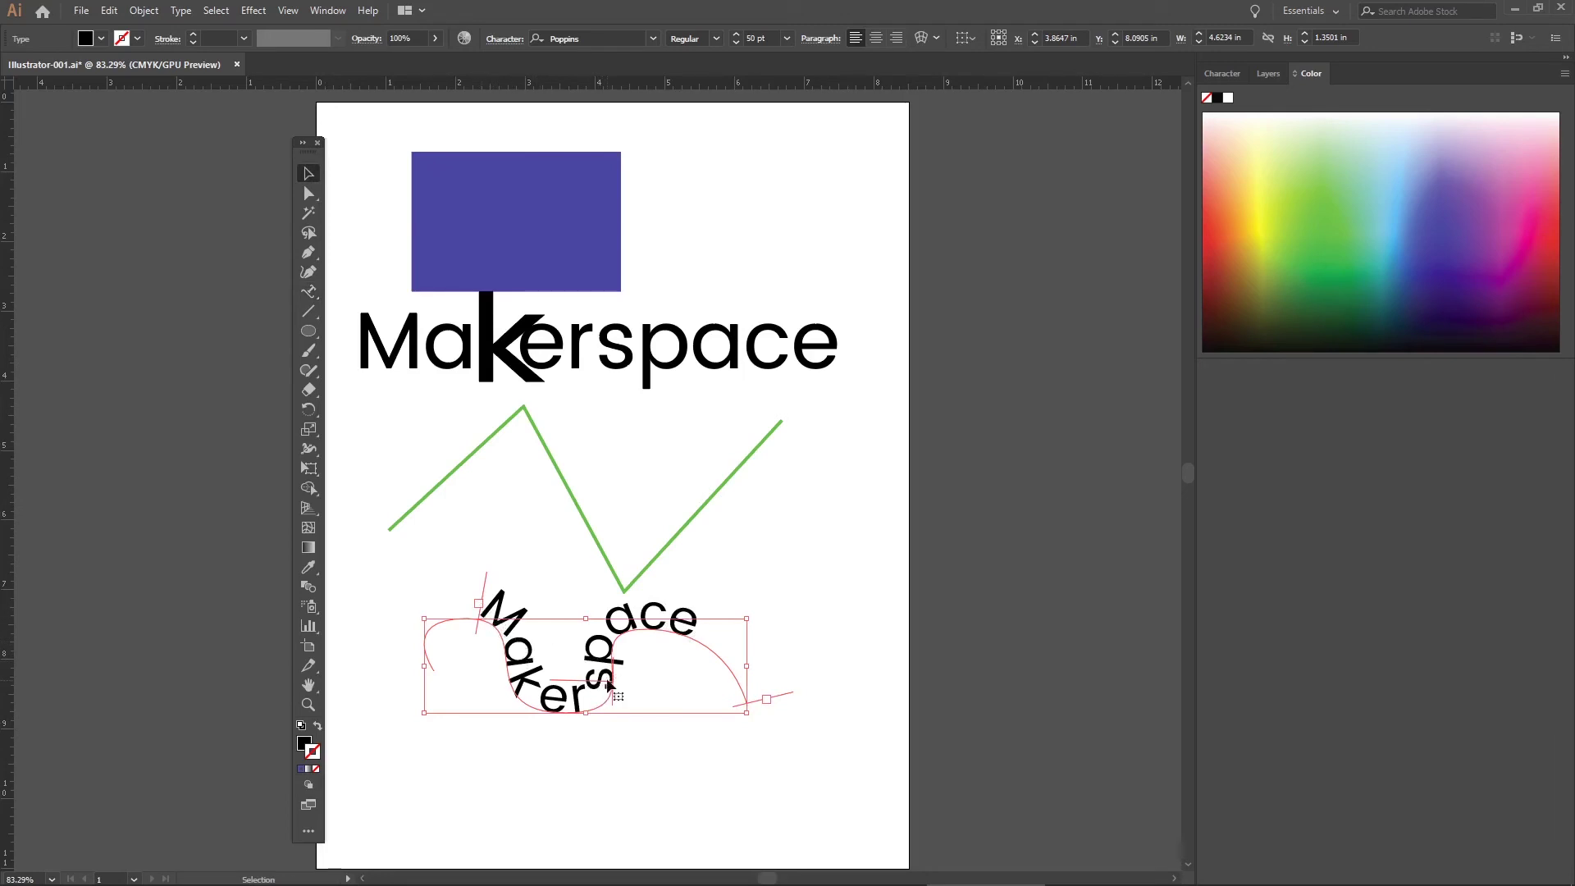
pyautogui.moveTo(611, 688); pyautogui.dragTo(584, 671)
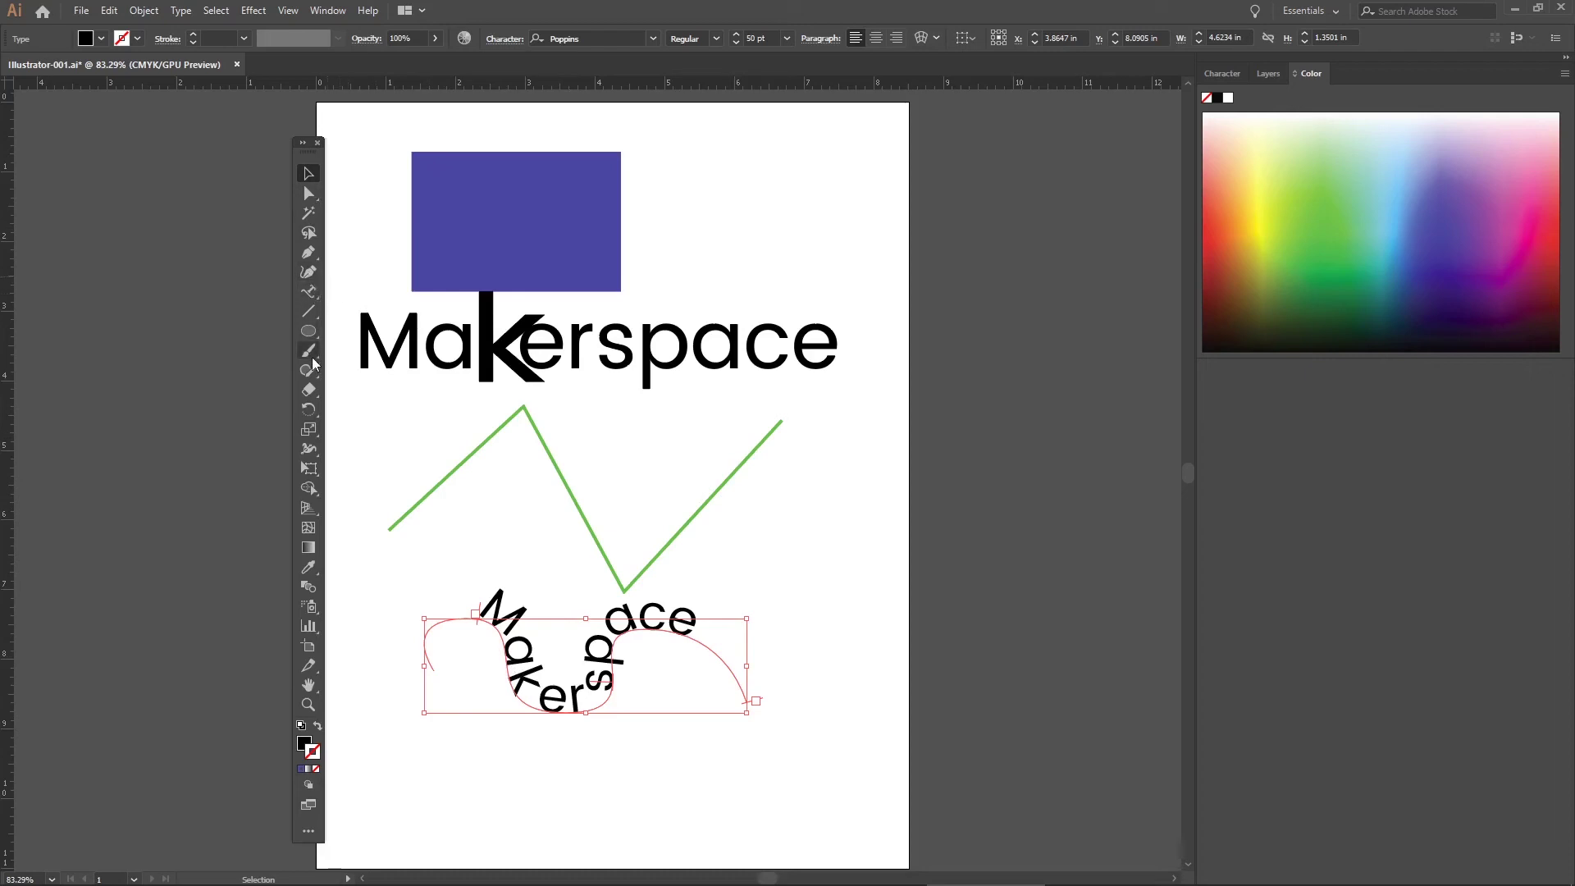
# Step: Switch from Type on a Path back to the standard Type tool, and return to the Selection tool
pyautogui.click(308, 292)
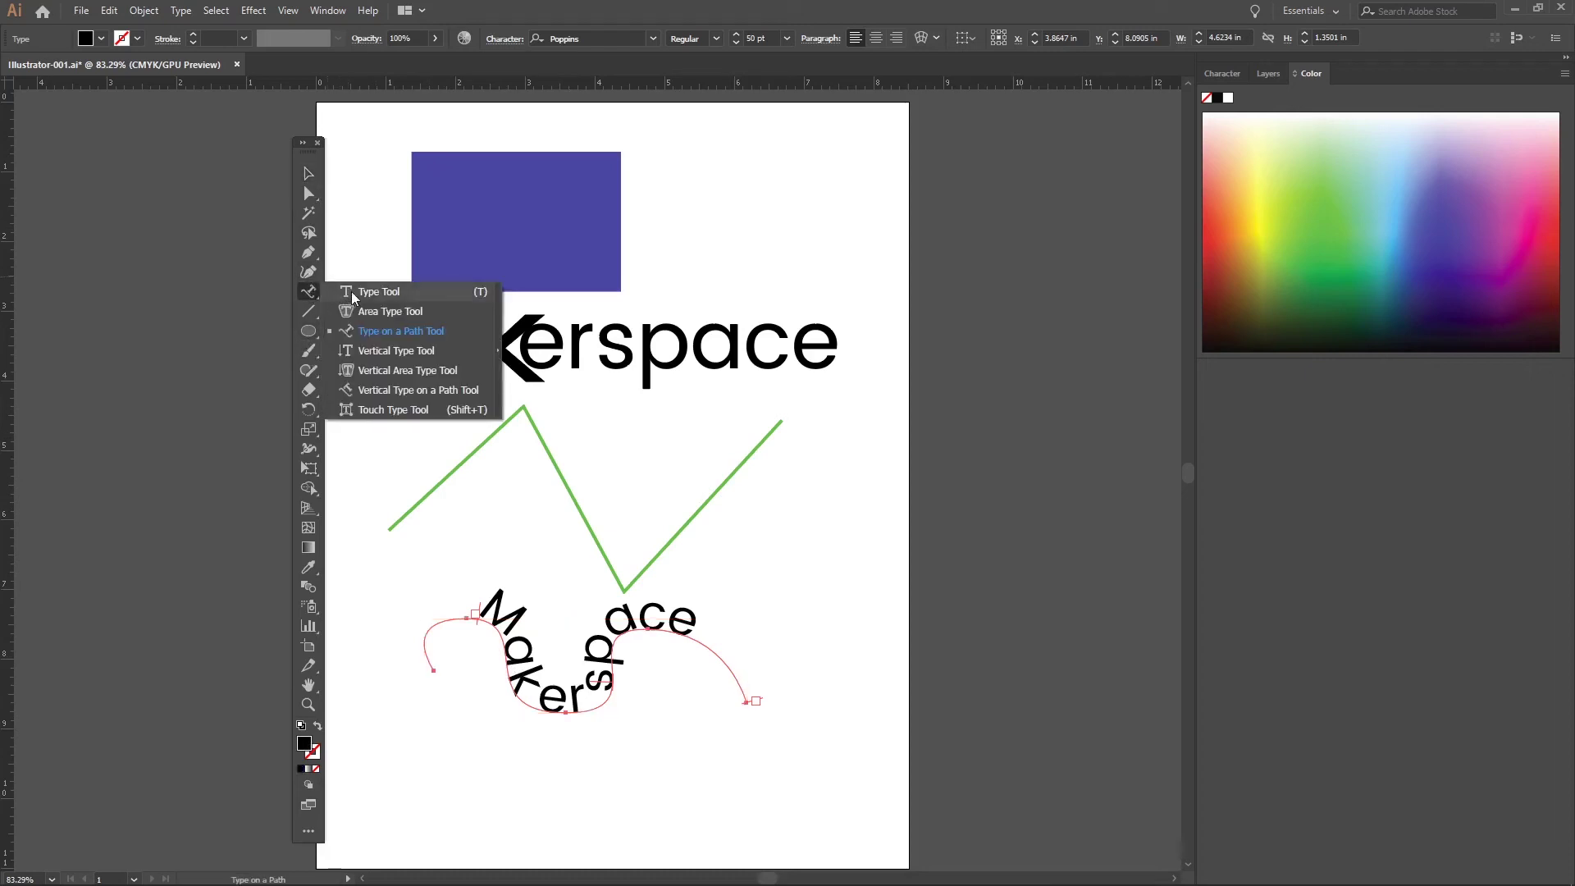
pyautogui.click(351, 294)
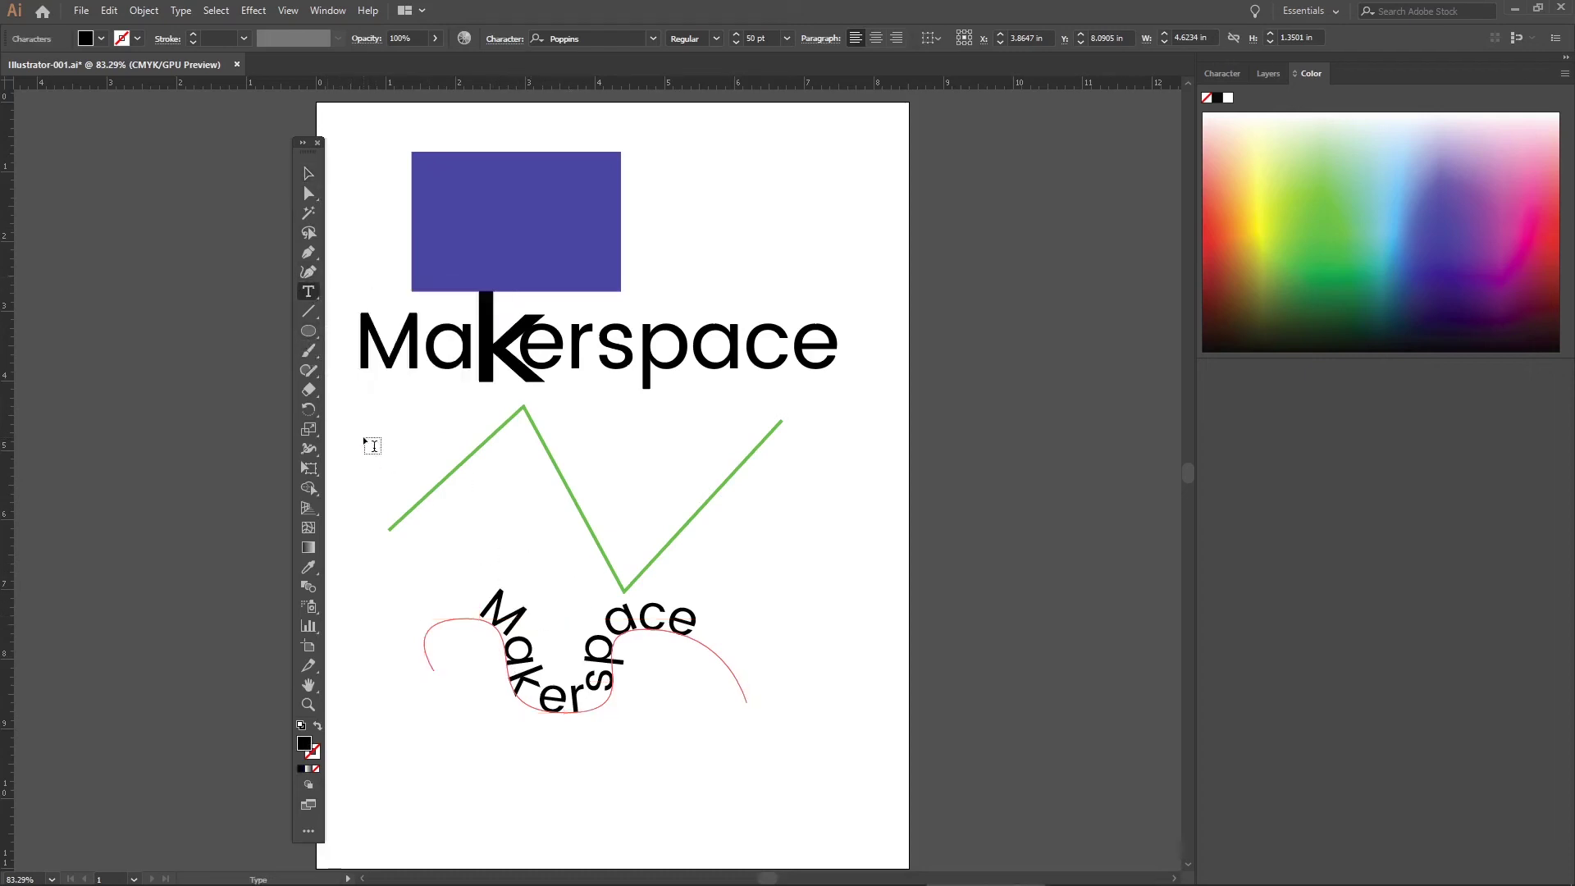
pyautogui.click(308, 173)
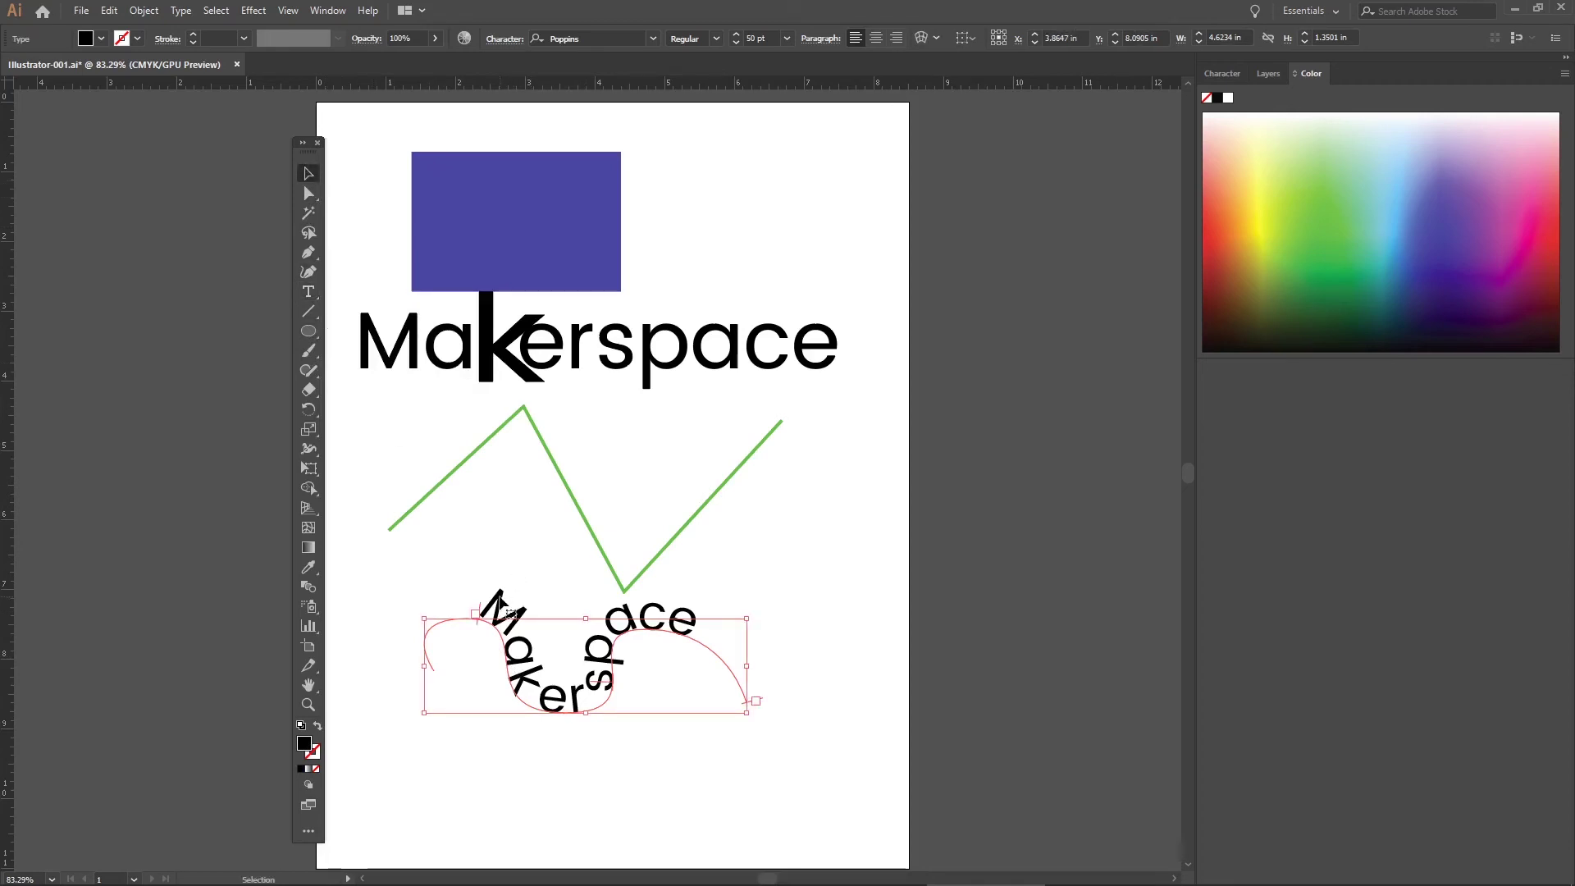
# Step: Change the font of the curved "Makerspace" text to Zurich Cn BT
pyautogui.click(1222, 73)
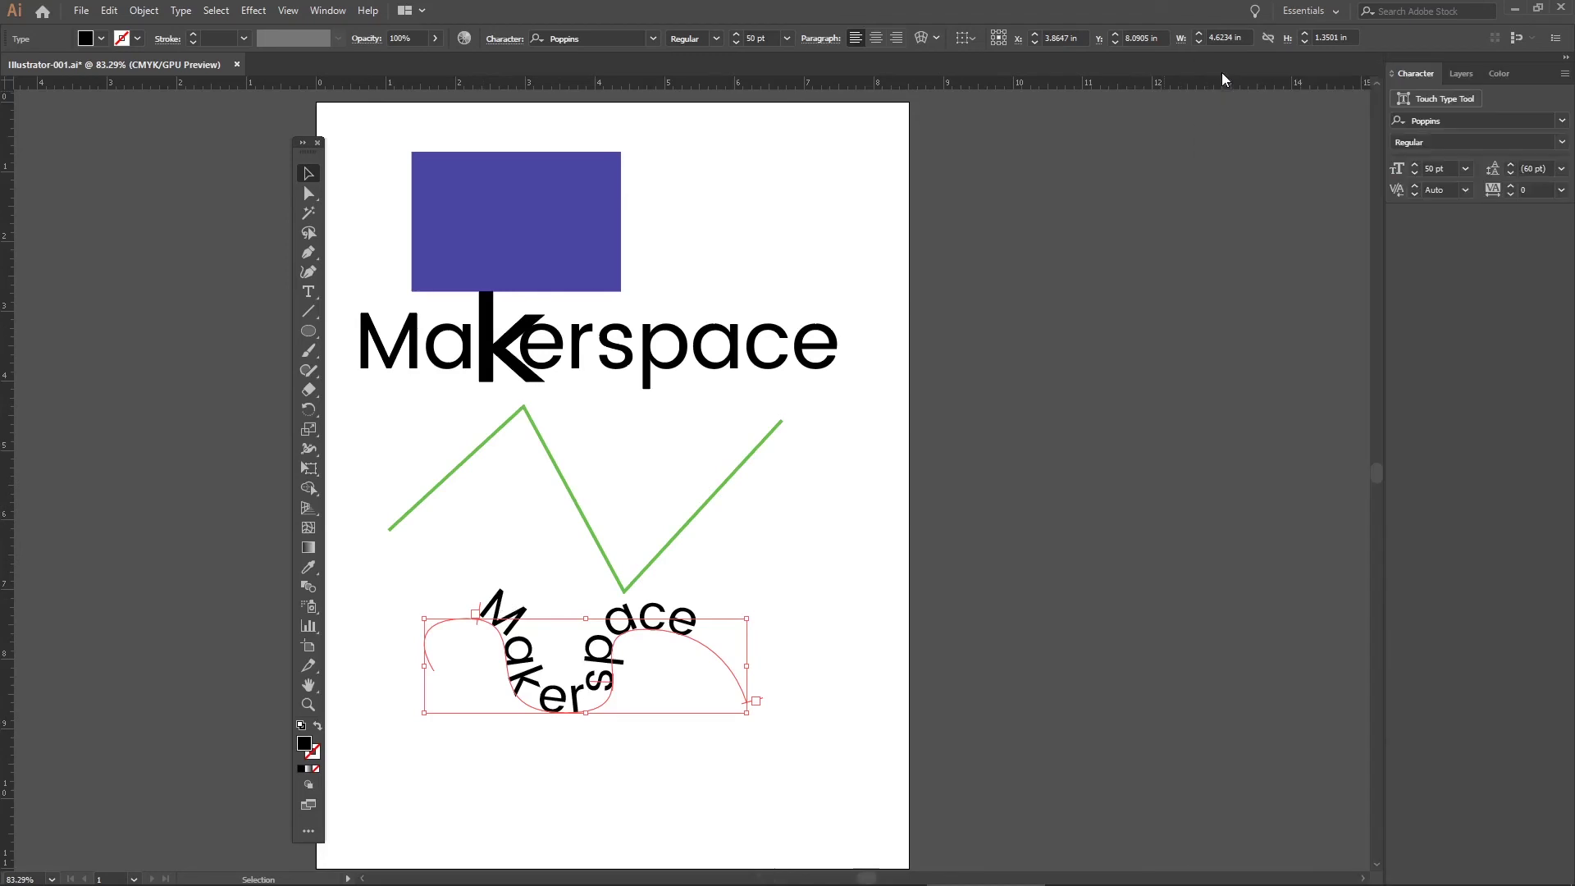
pyautogui.click(332, 13)
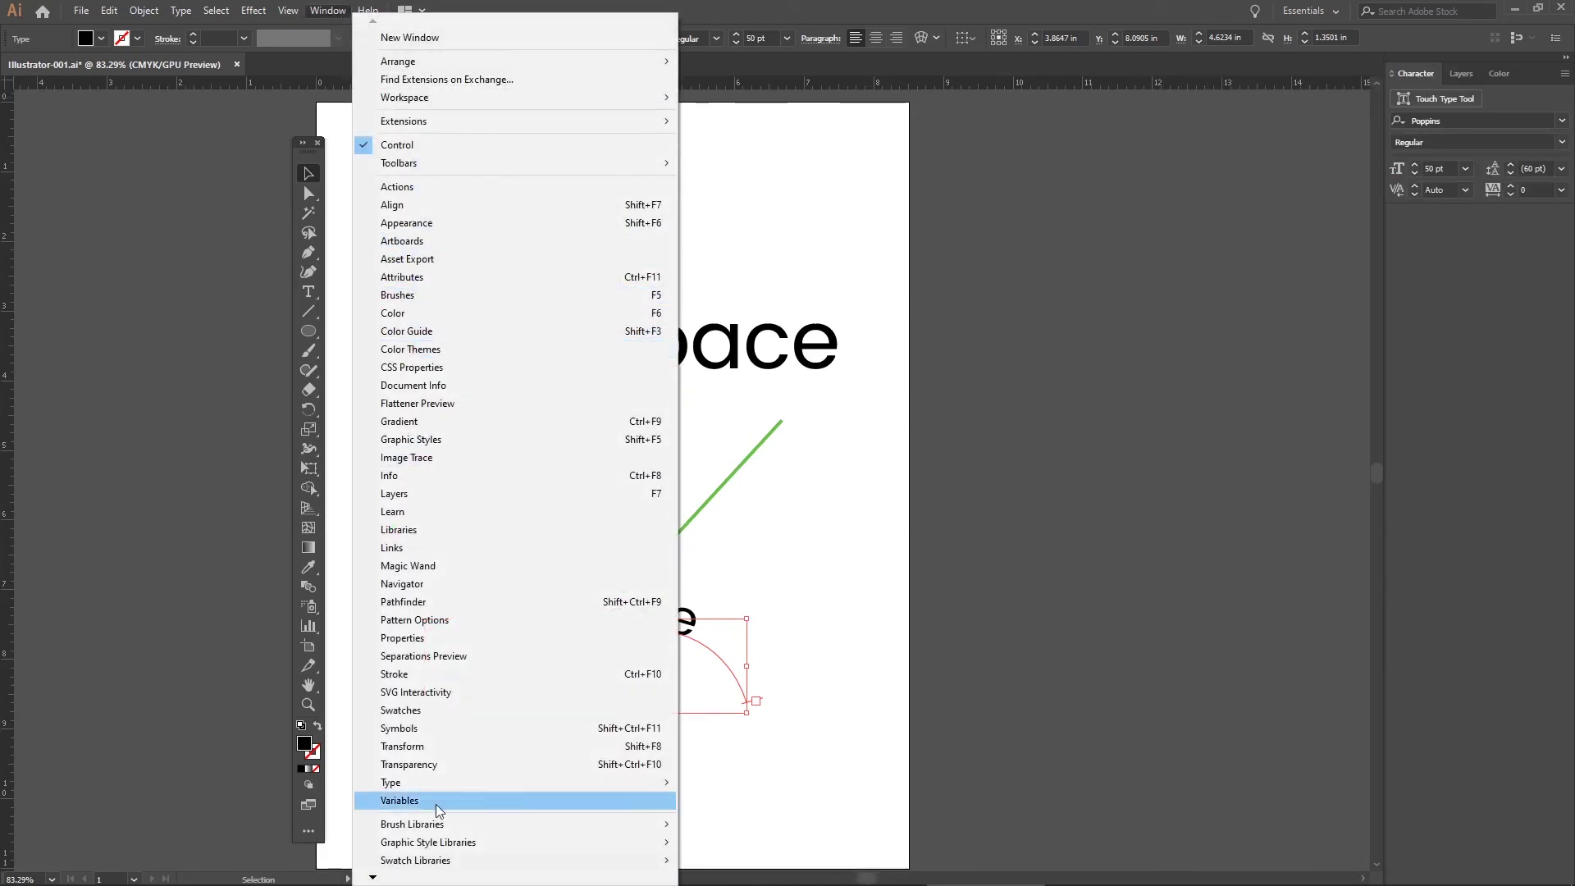
pyautogui.moveTo(425, 786)
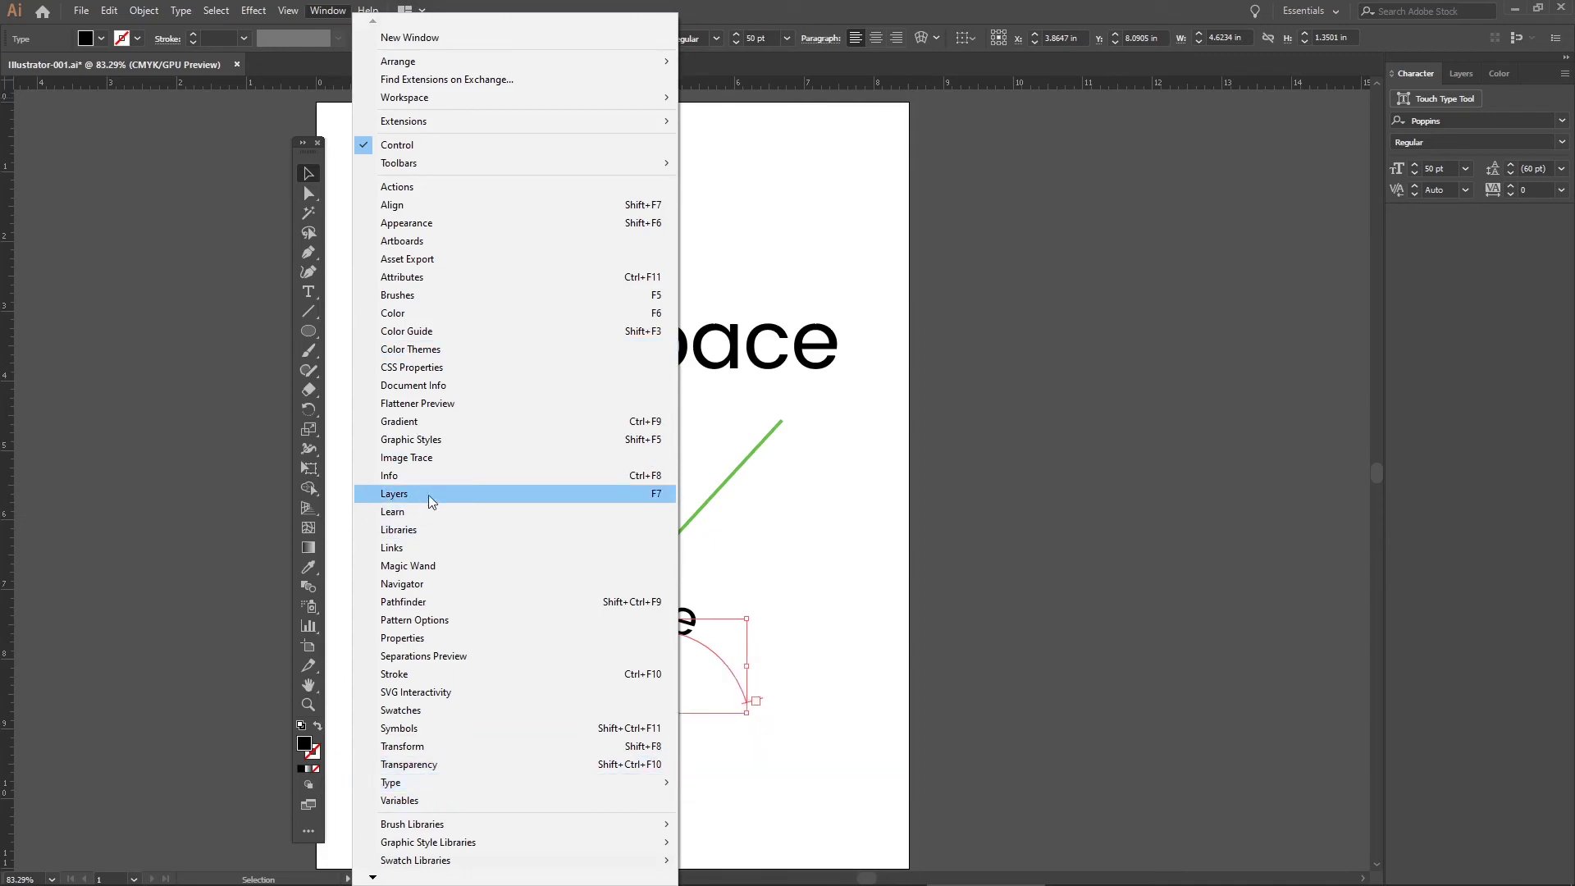
pyautogui.click(1418, 73)
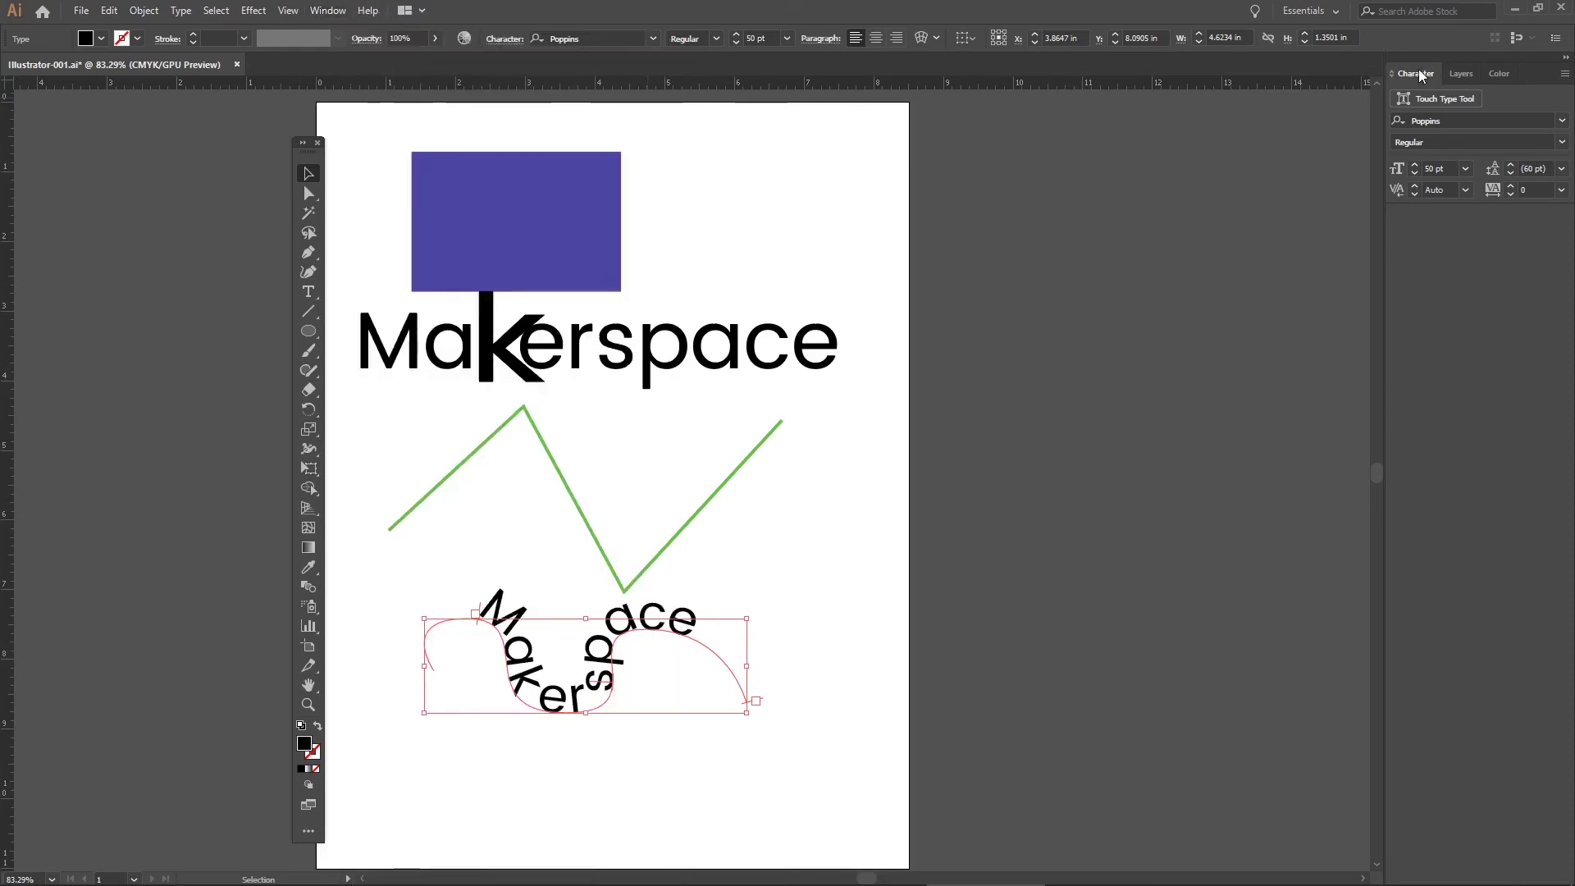
pyautogui.click(1458, 122)
pyautogui.click(1562, 119)
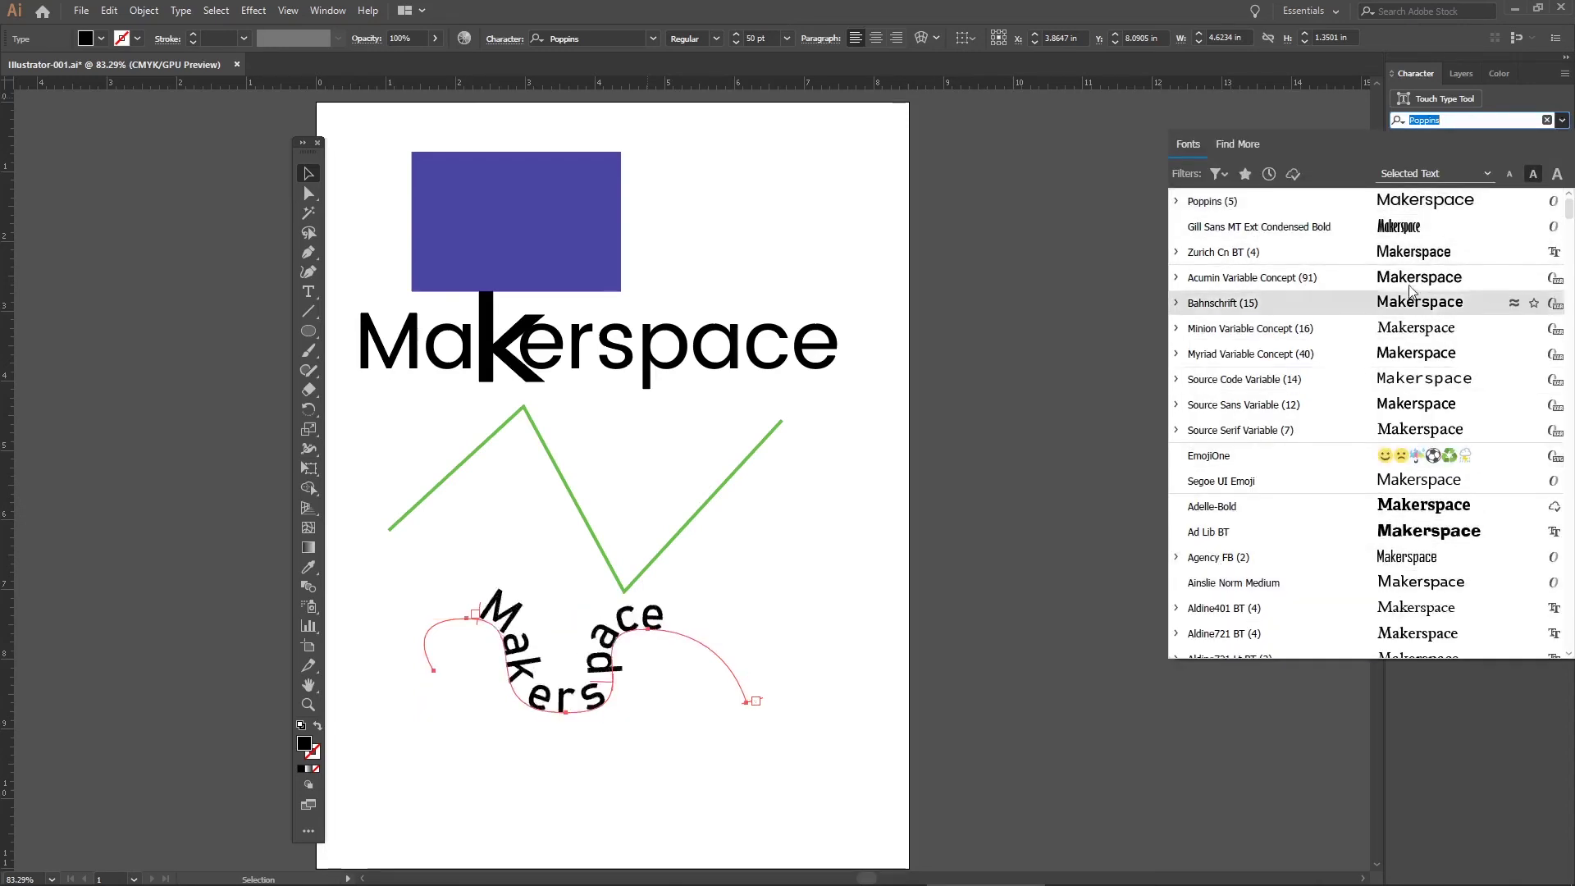
pyautogui.click(1415, 257)
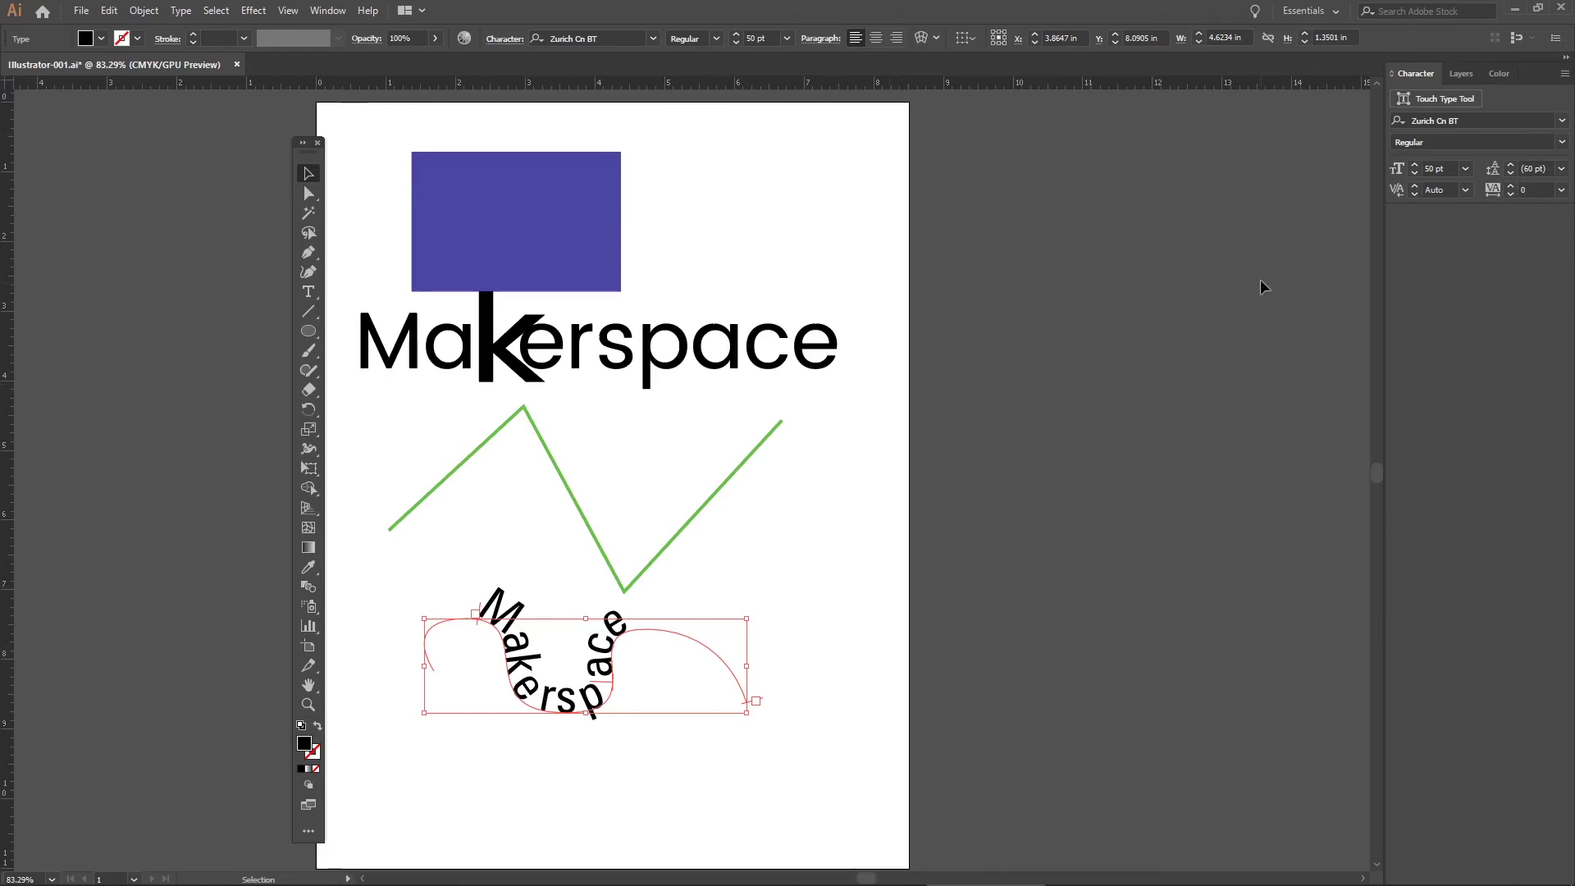
# Step: Try looser and tighter tracking on the curved text, including 26, -16 and -29, and finish with a tracking of 33
pyautogui.click(1510, 185)
pyautogui.click(1510, 186)
pyautogui.click(1510, 186)
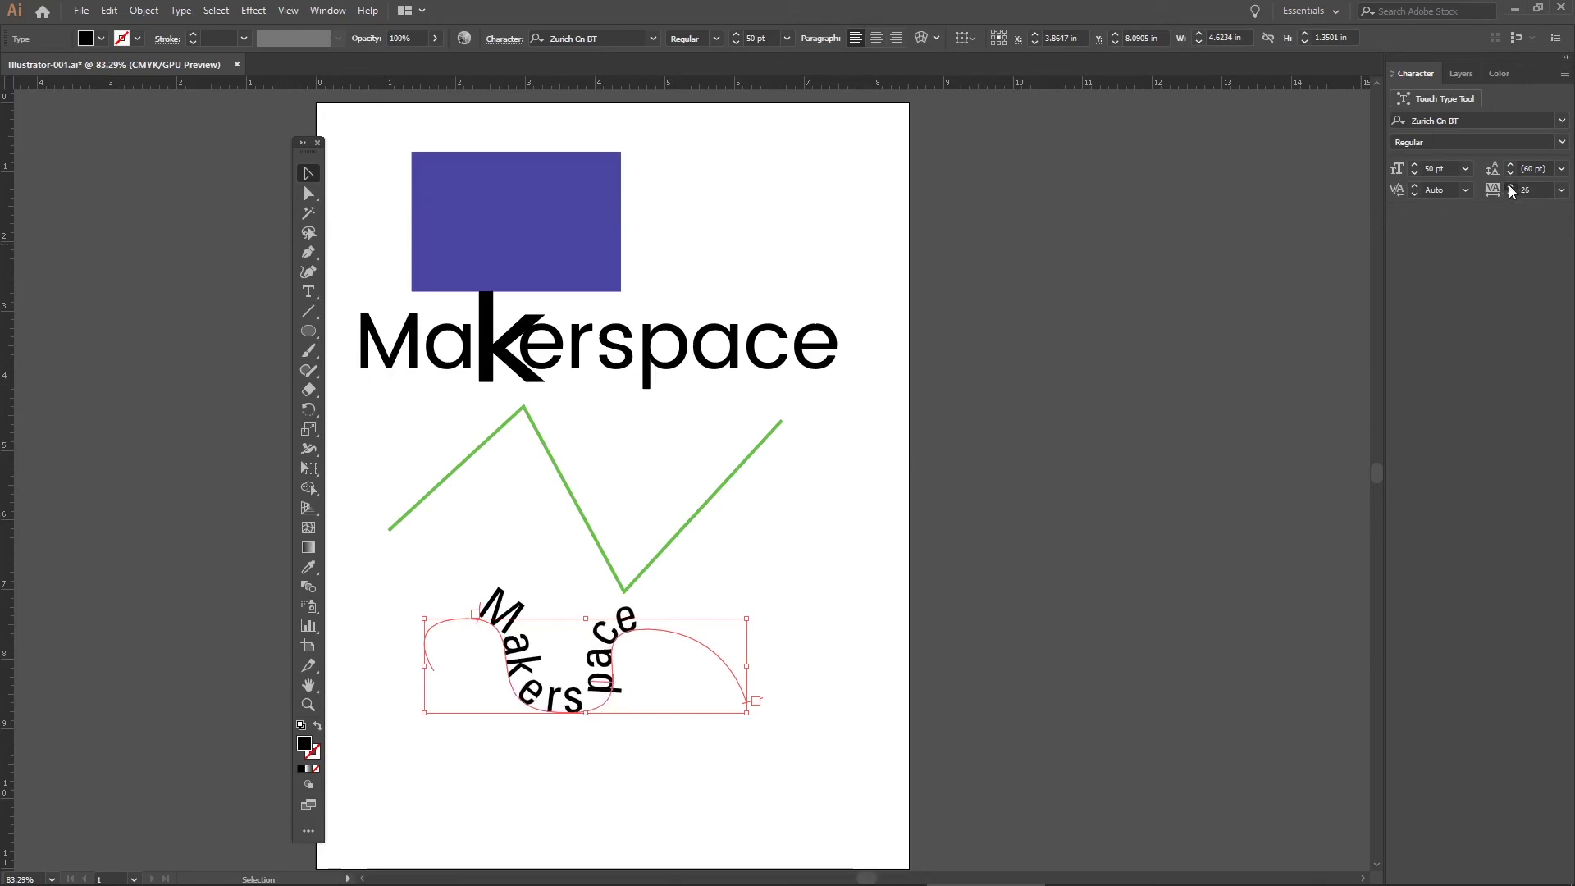
pyautogui.moveTo(1537, 190); pyautogui.dragTo(1520, 189)
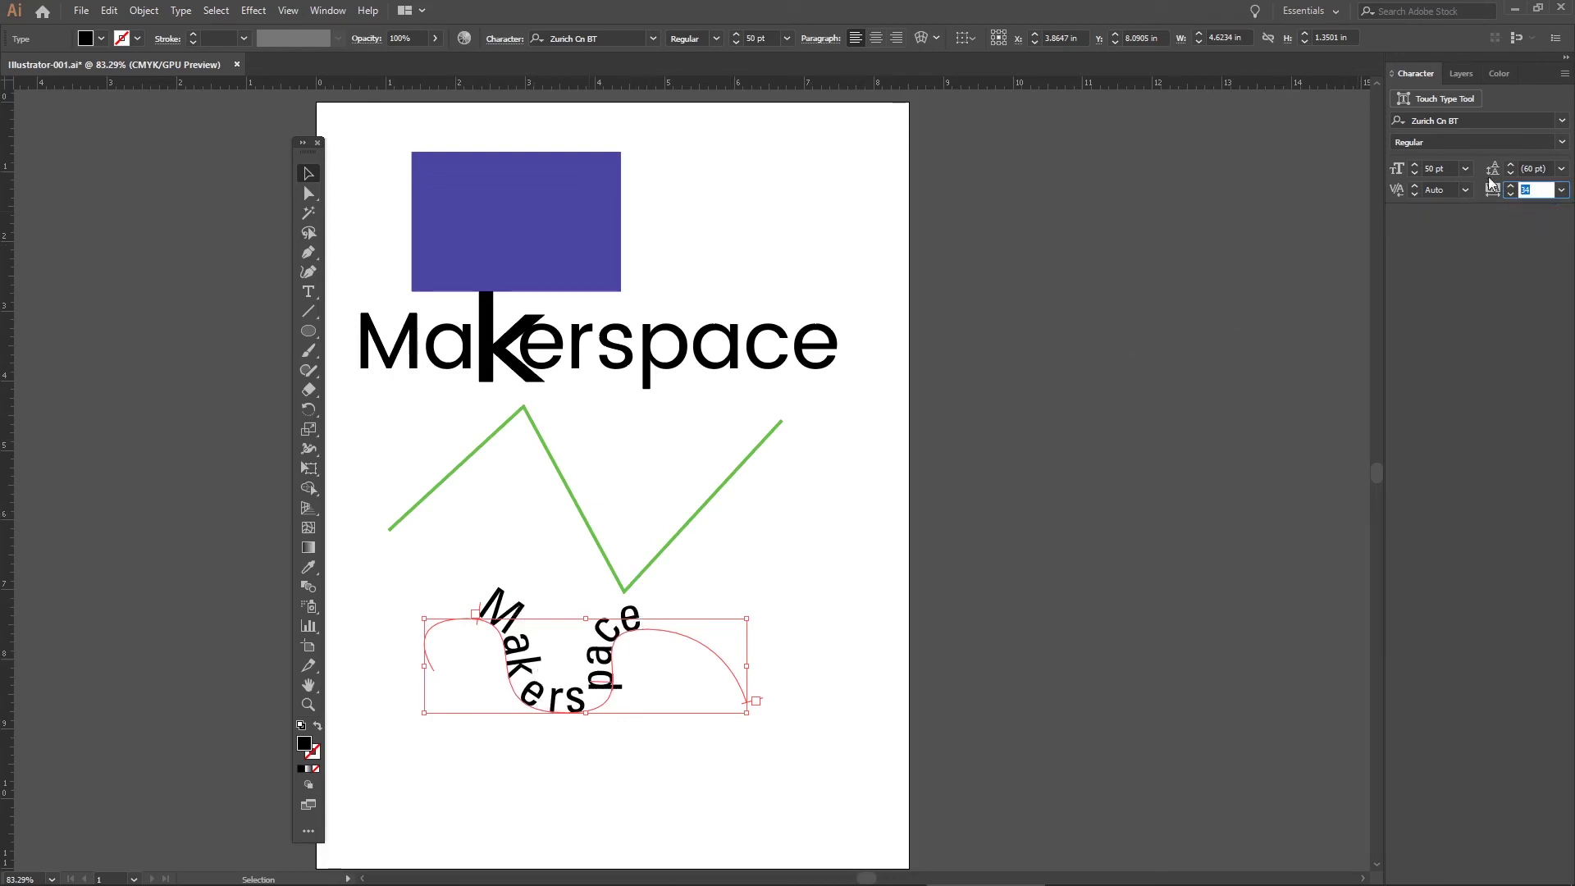
pyautogui.click(1510, 194)
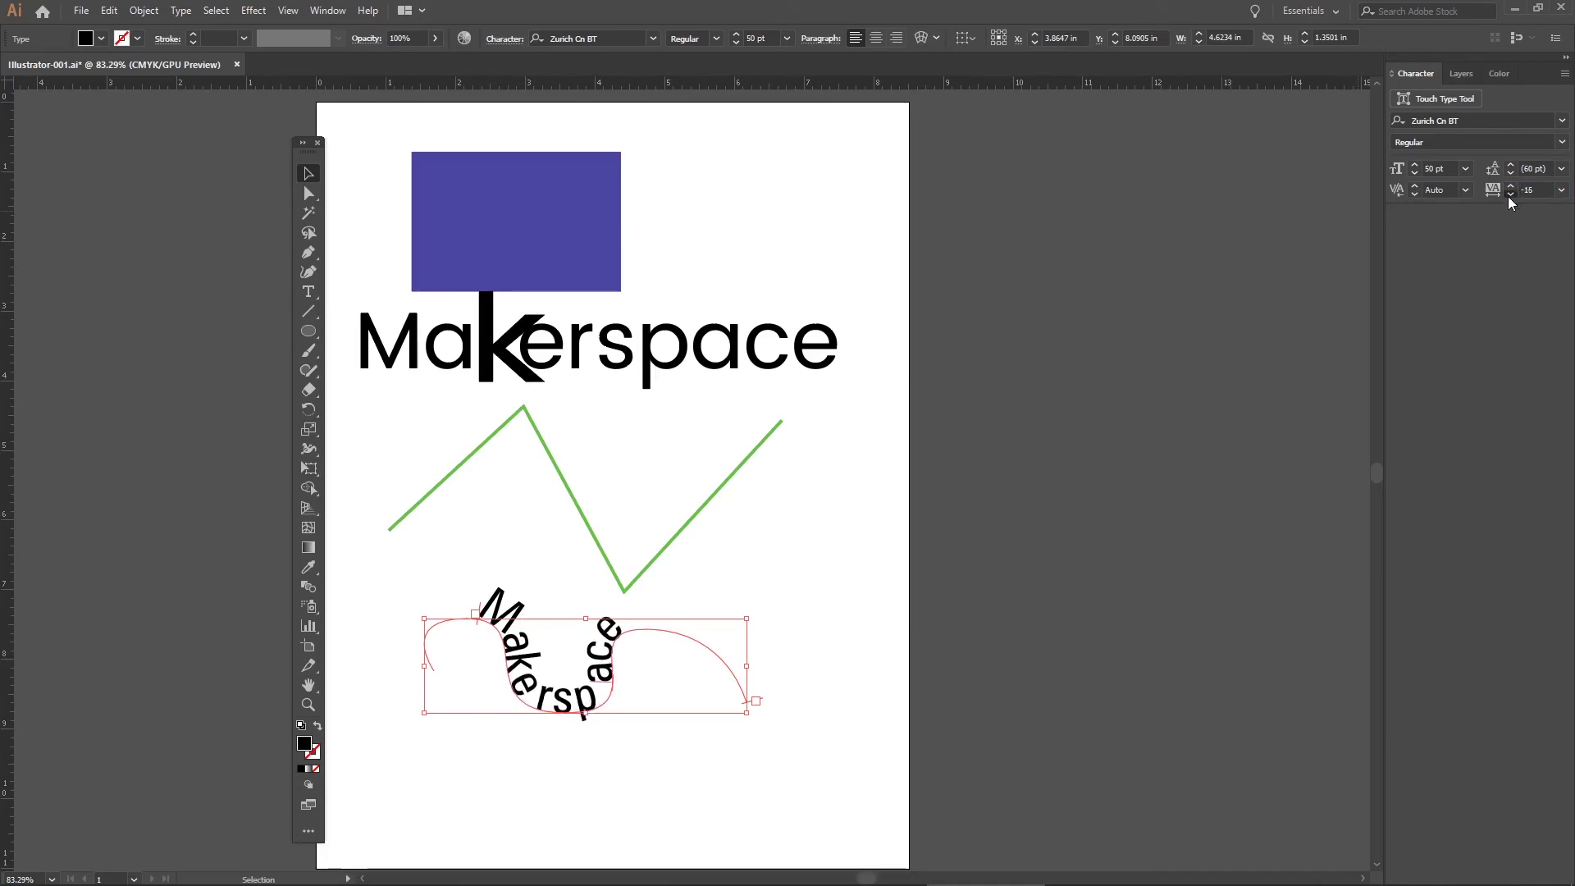
pyautogui.click(1509, 194)
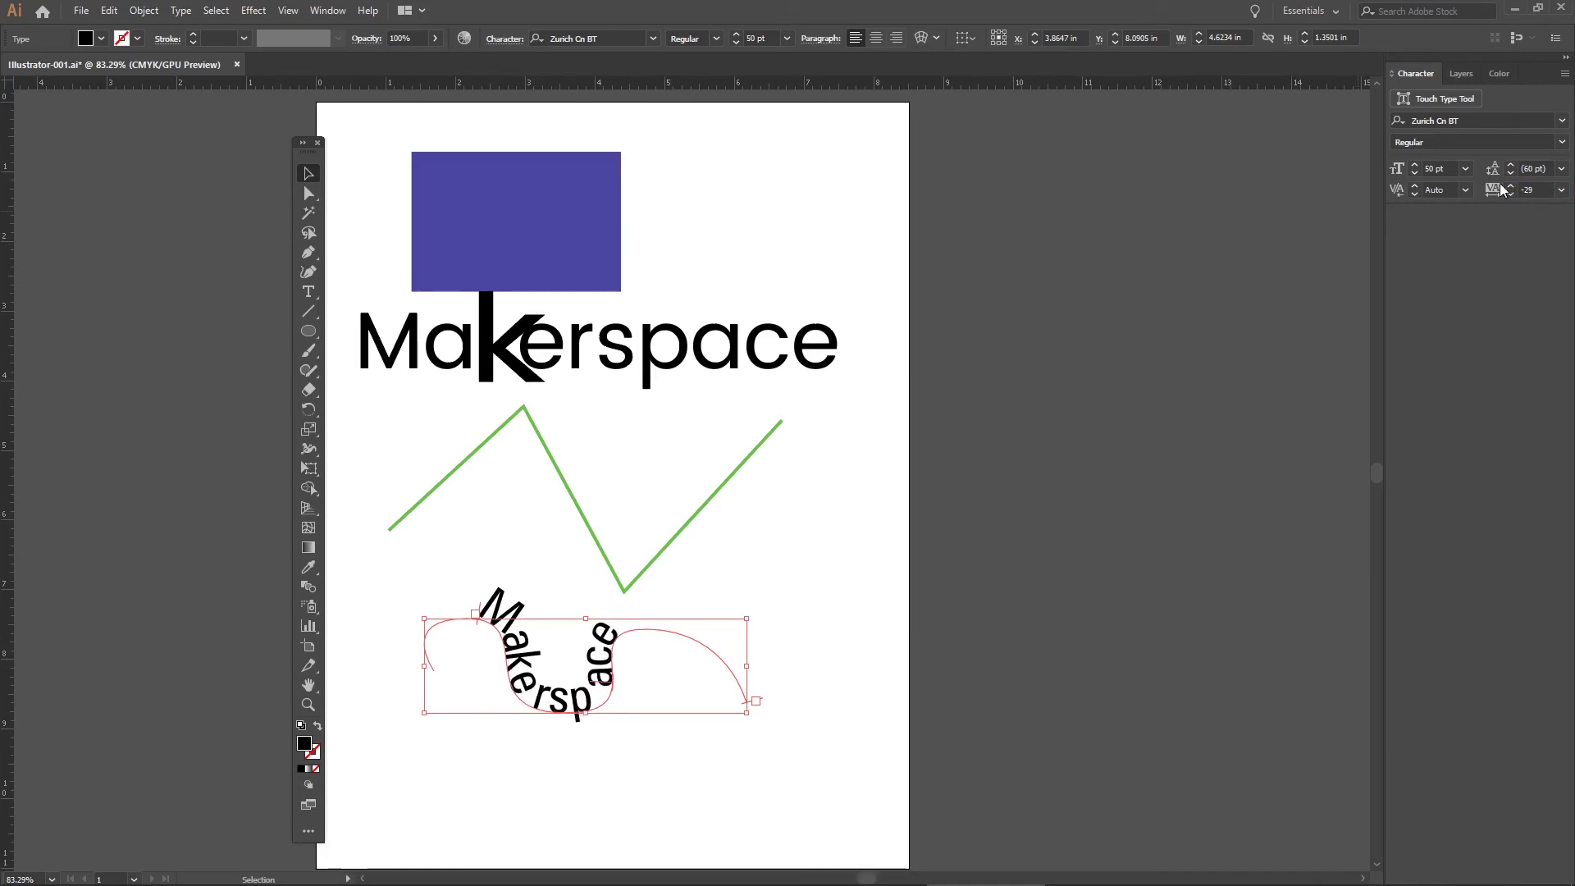
pyautogui.click(1511, 187)
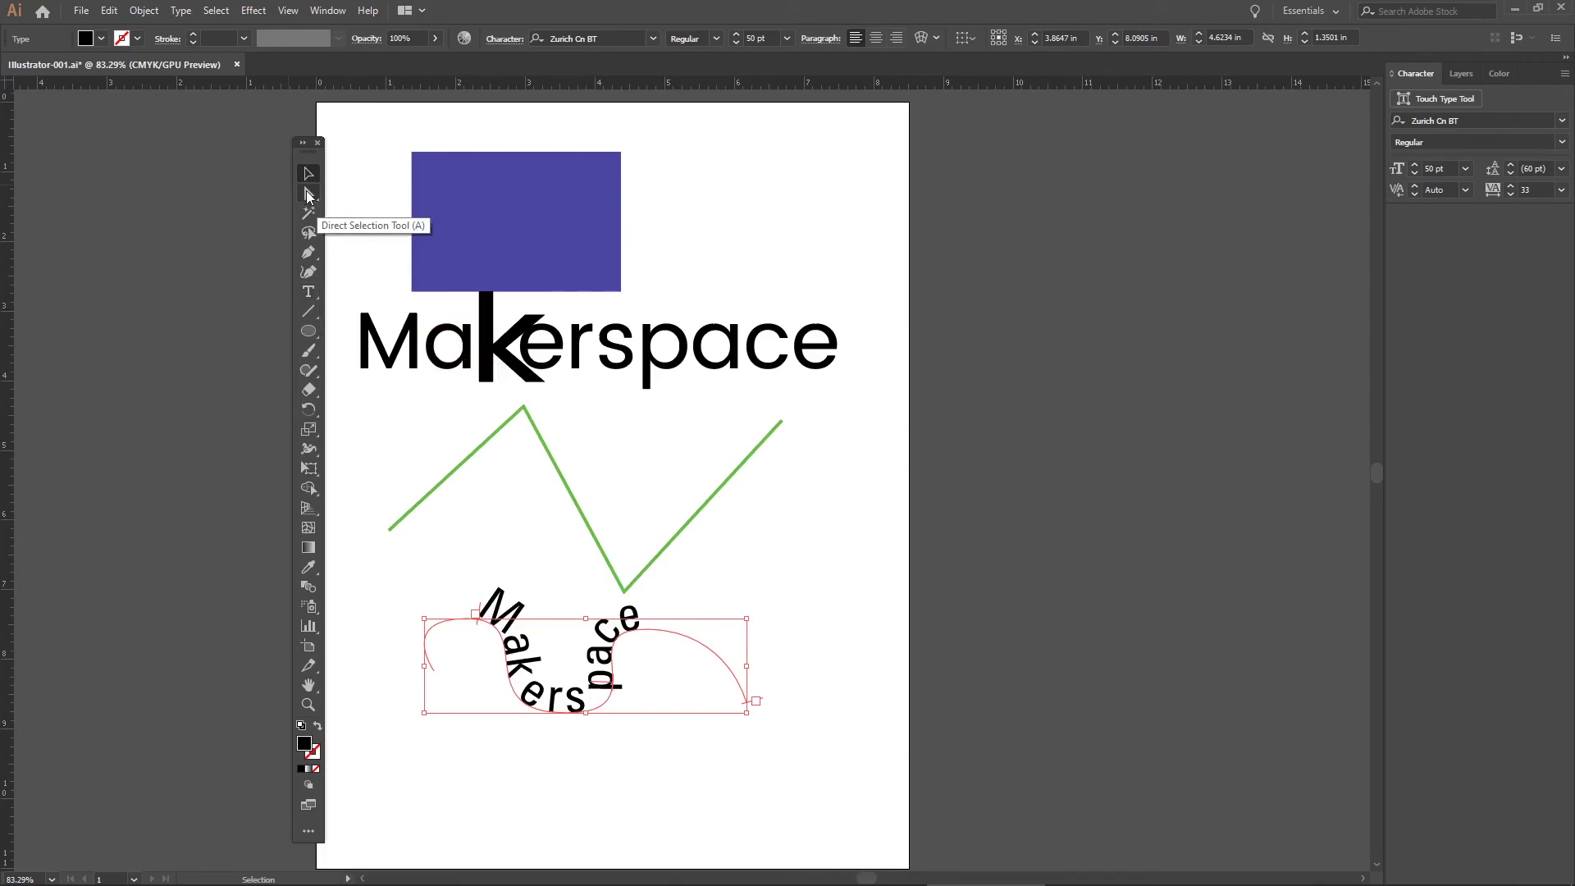
# Step: Smooth the wavy path with Direct Selection by angling the first crest's handle downward and shifting the trough anchor slightly right
pyautogui.click(309, 196)
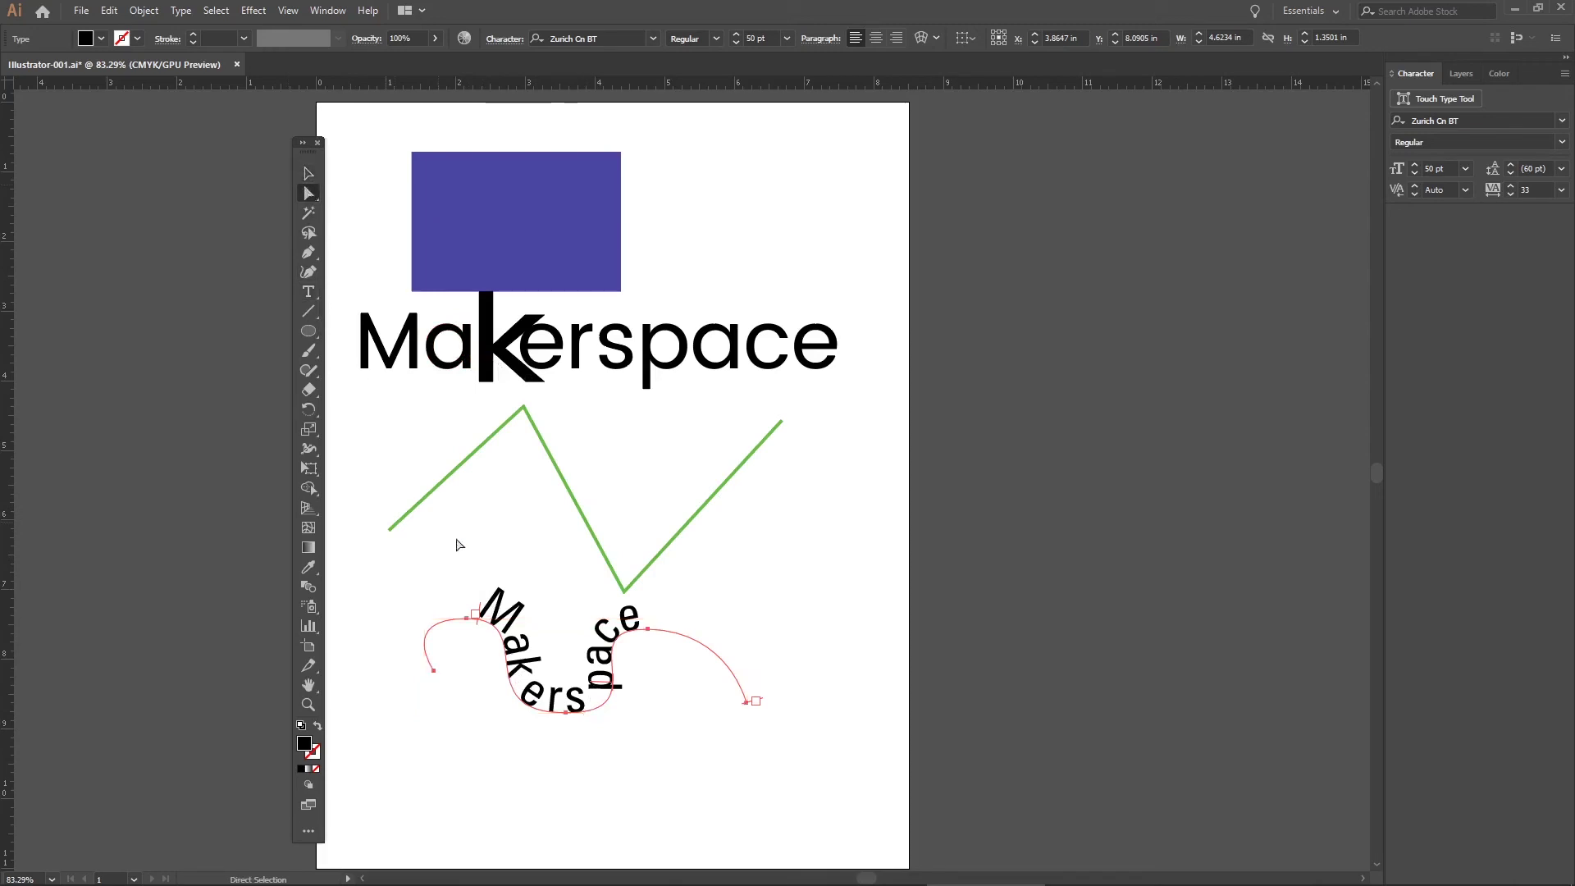
pyautogui.click(466, 619)
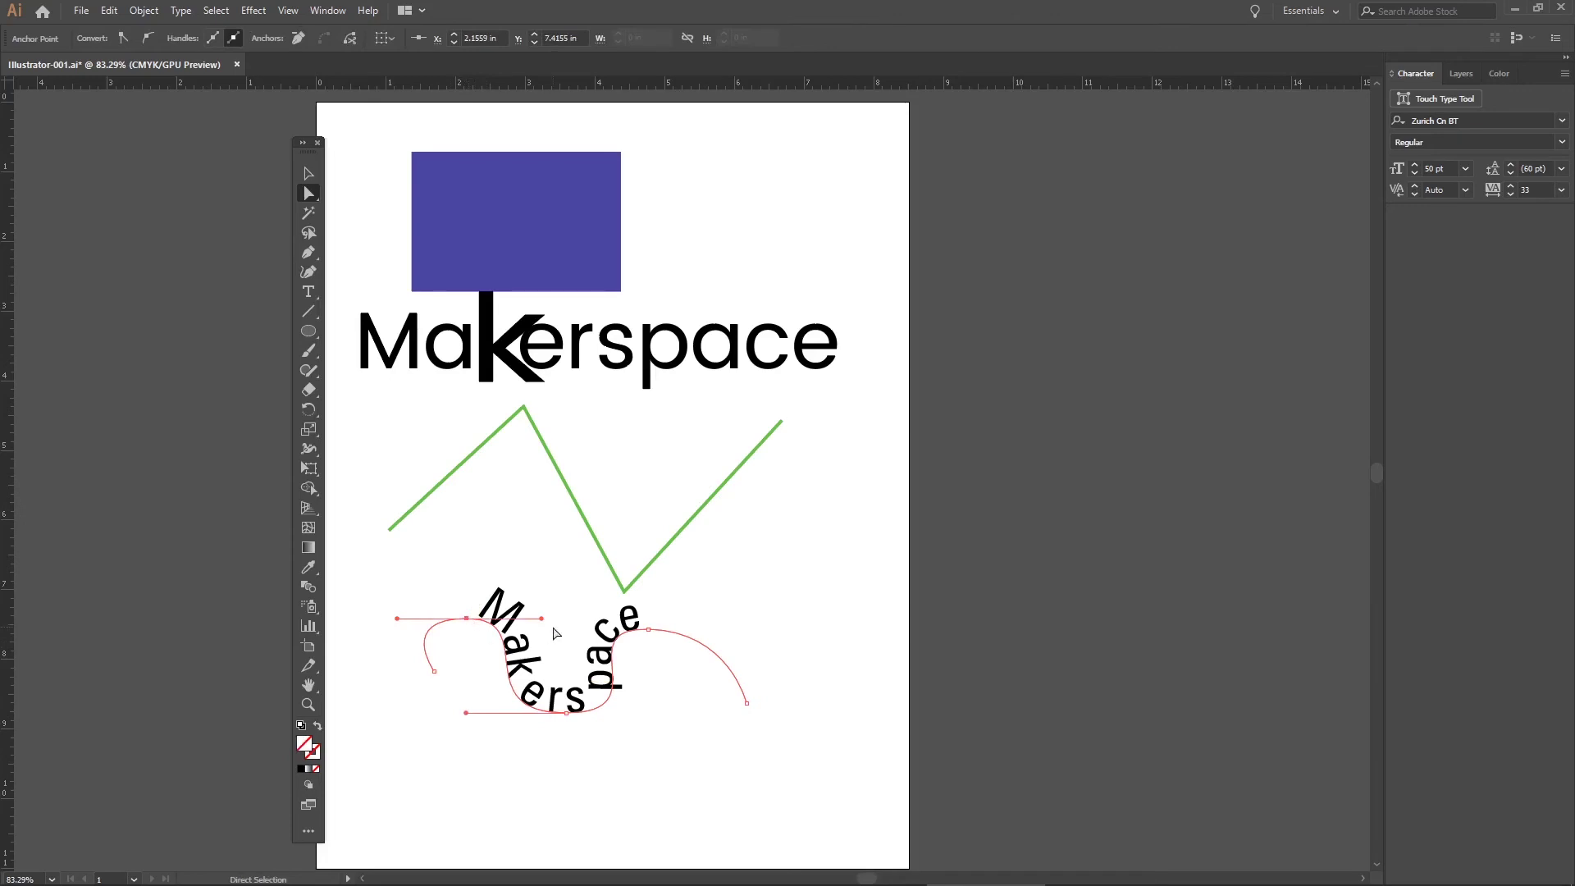
pyautogui.moveTo(542, 620); pyautogui.dragTo(511, 647)
pyautogui.moveTo(566, 712)
pyautogui.mouseDown()
pyautogui.moveTo(616, 715)
pyautogui.moveTo(577, 712)
pyautogui.mouseUp()
# Step: Widen the wavy path by moving its second crest and both end anchors outward, and extend the first crest's outer handle upward
pyautogui.moveTo(651, 632); pyautogui.dragTo(739, 636)
pyautogui.moveTo(748, 704); pyautogui.dragTo(810, 683)
pyautogui.moveTo(738, 636); pyautogui.dragTo(762, 646)
pyautogui.moveTo(431, 664); pyautogui.dragTo(366, 661)
pyautogui.moveTo(406, 591); pyautogui.dragTo(402, 551)
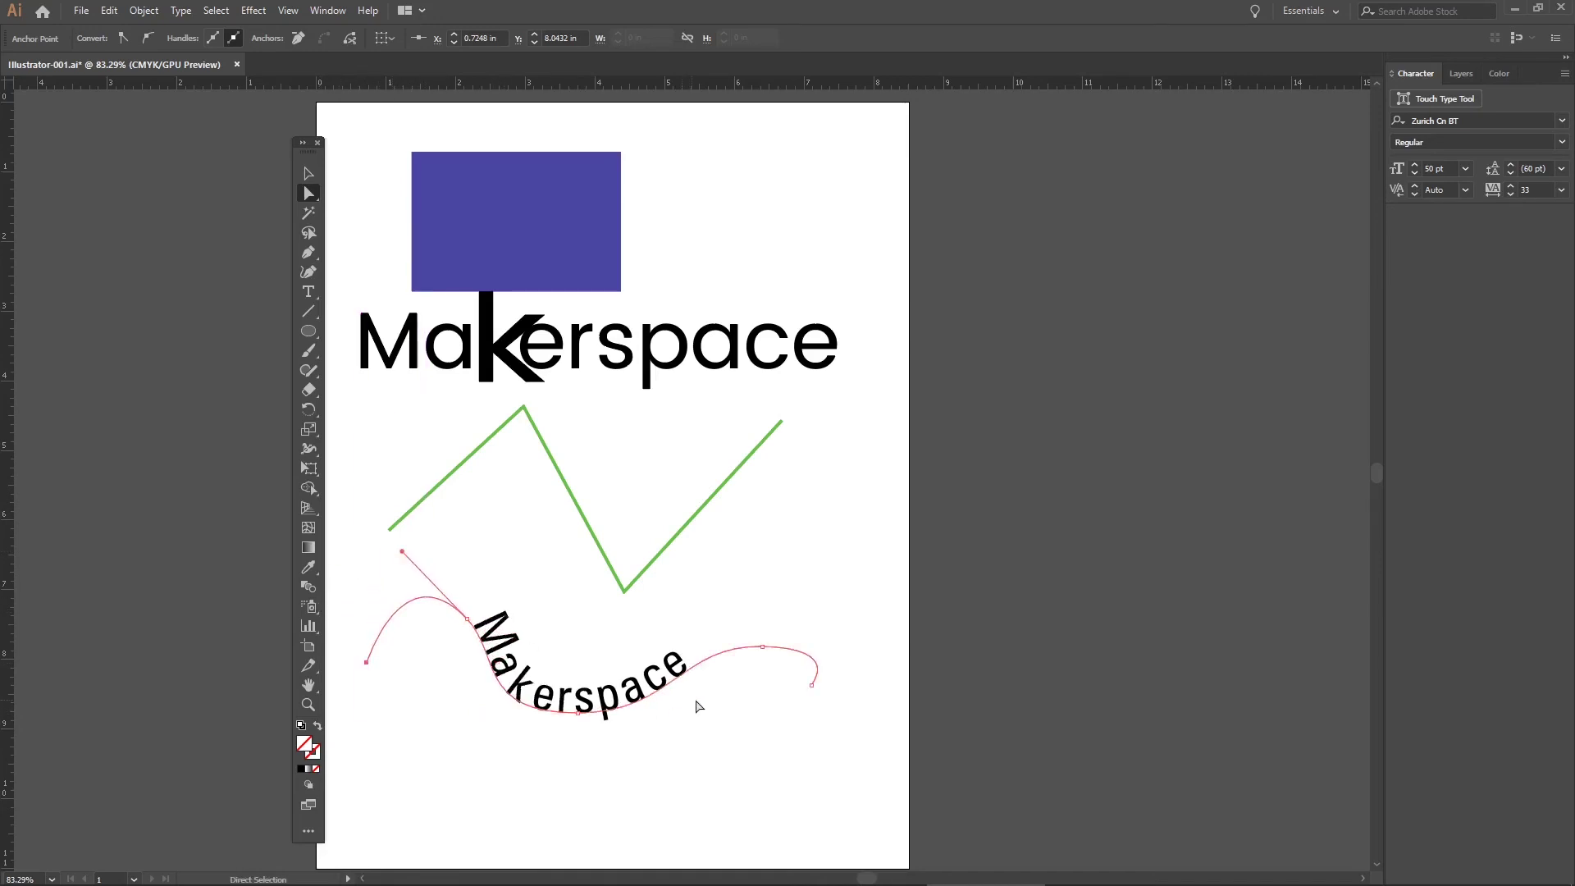
# Step: Lower the trough anchor to about Y 9.04 in and raise the second crest anchor to about Y 7.55 in
pyautogui.moveTo(577, 714); pyautogui.dragTo(581, 732)
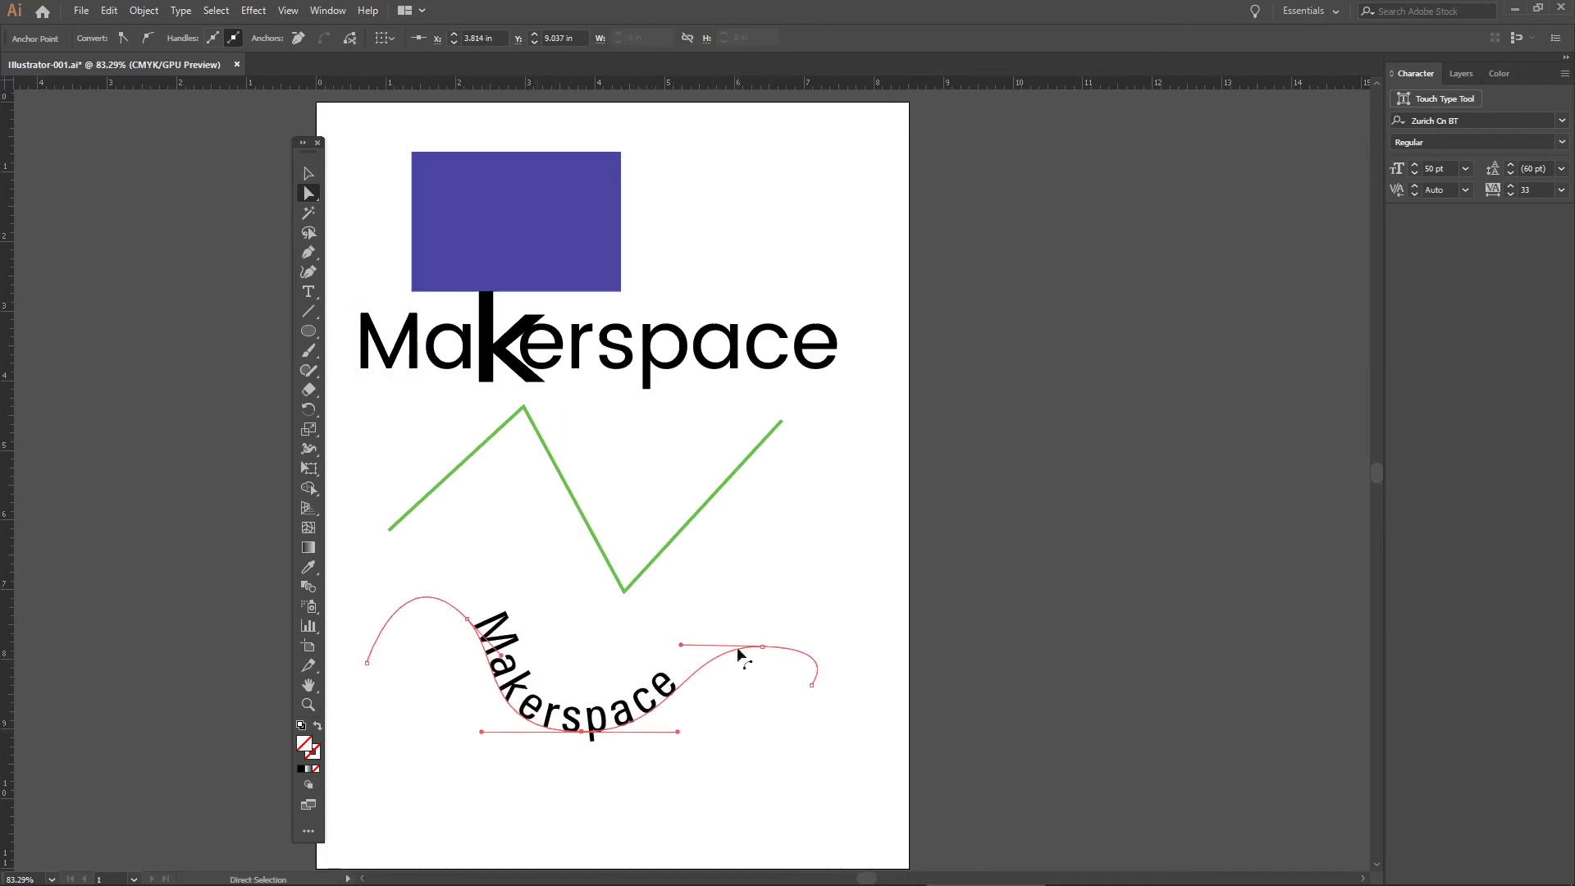
pyautogui.moveTo(762, 648); pyautogui.dragTo(750, 628)
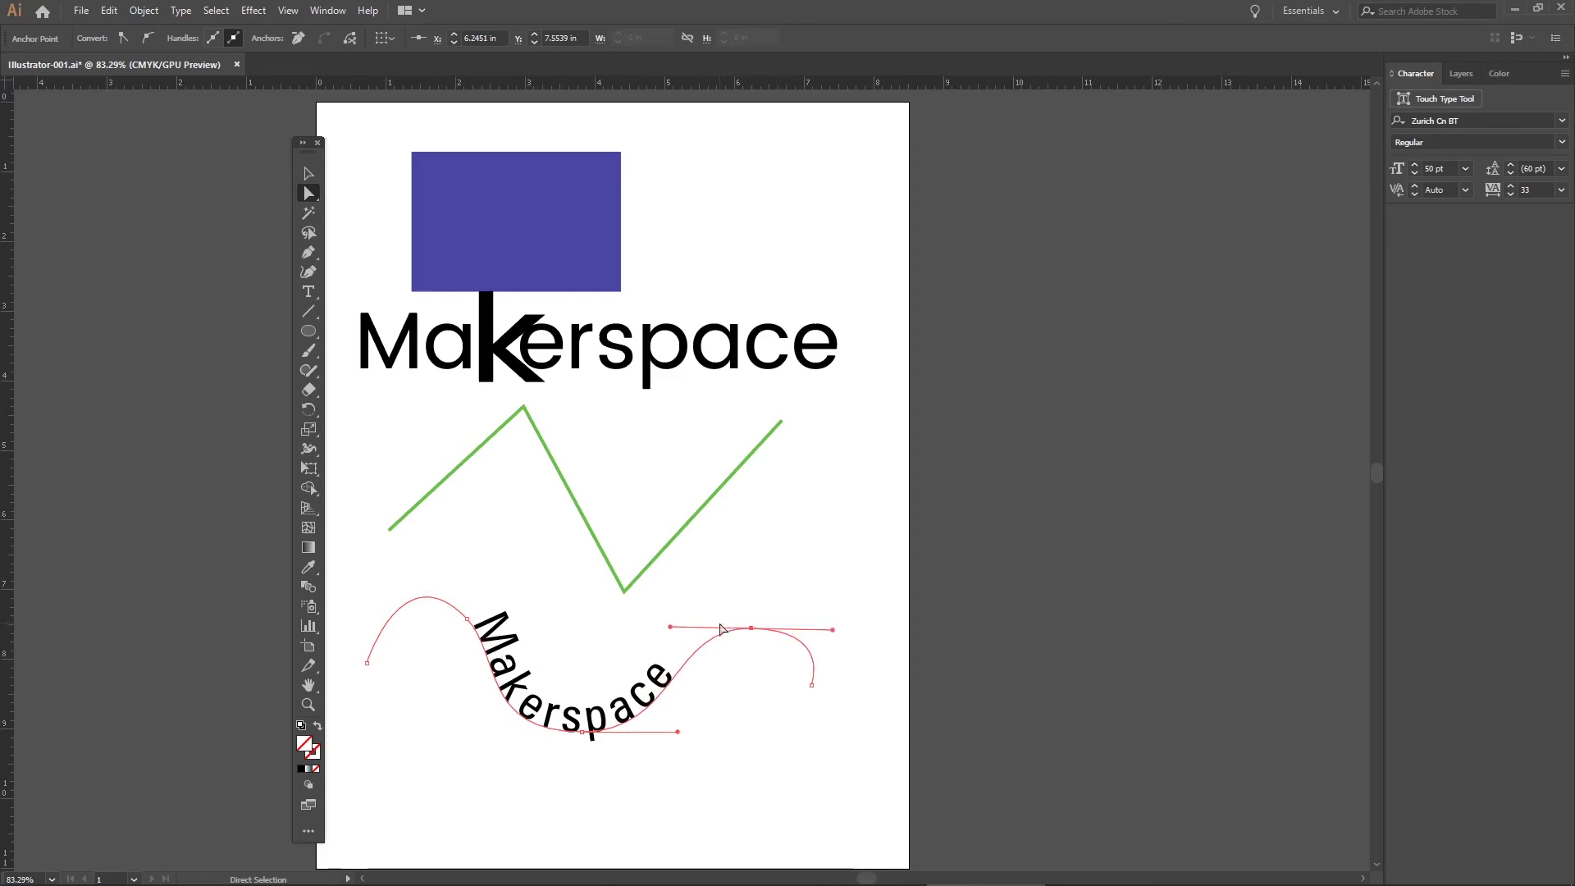
# Step: Tilt the second crest's direction handles diagonally upward to the right to ease the curve out of the trough, and return to the Selection tool
pyautogui.click(671, 629)
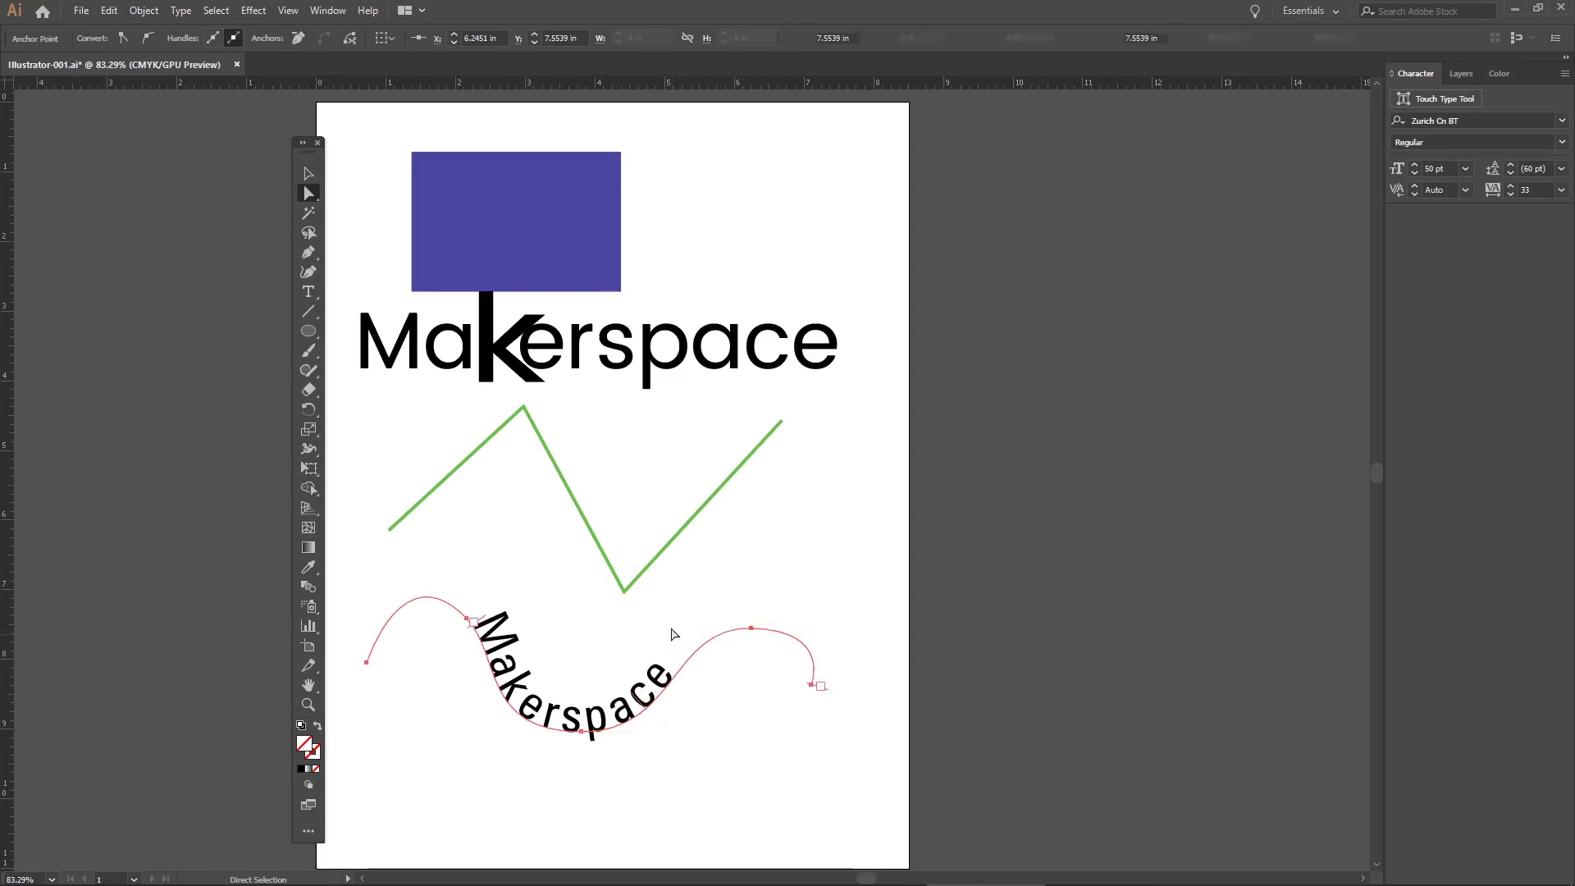
pyautogui.click(751, 629)
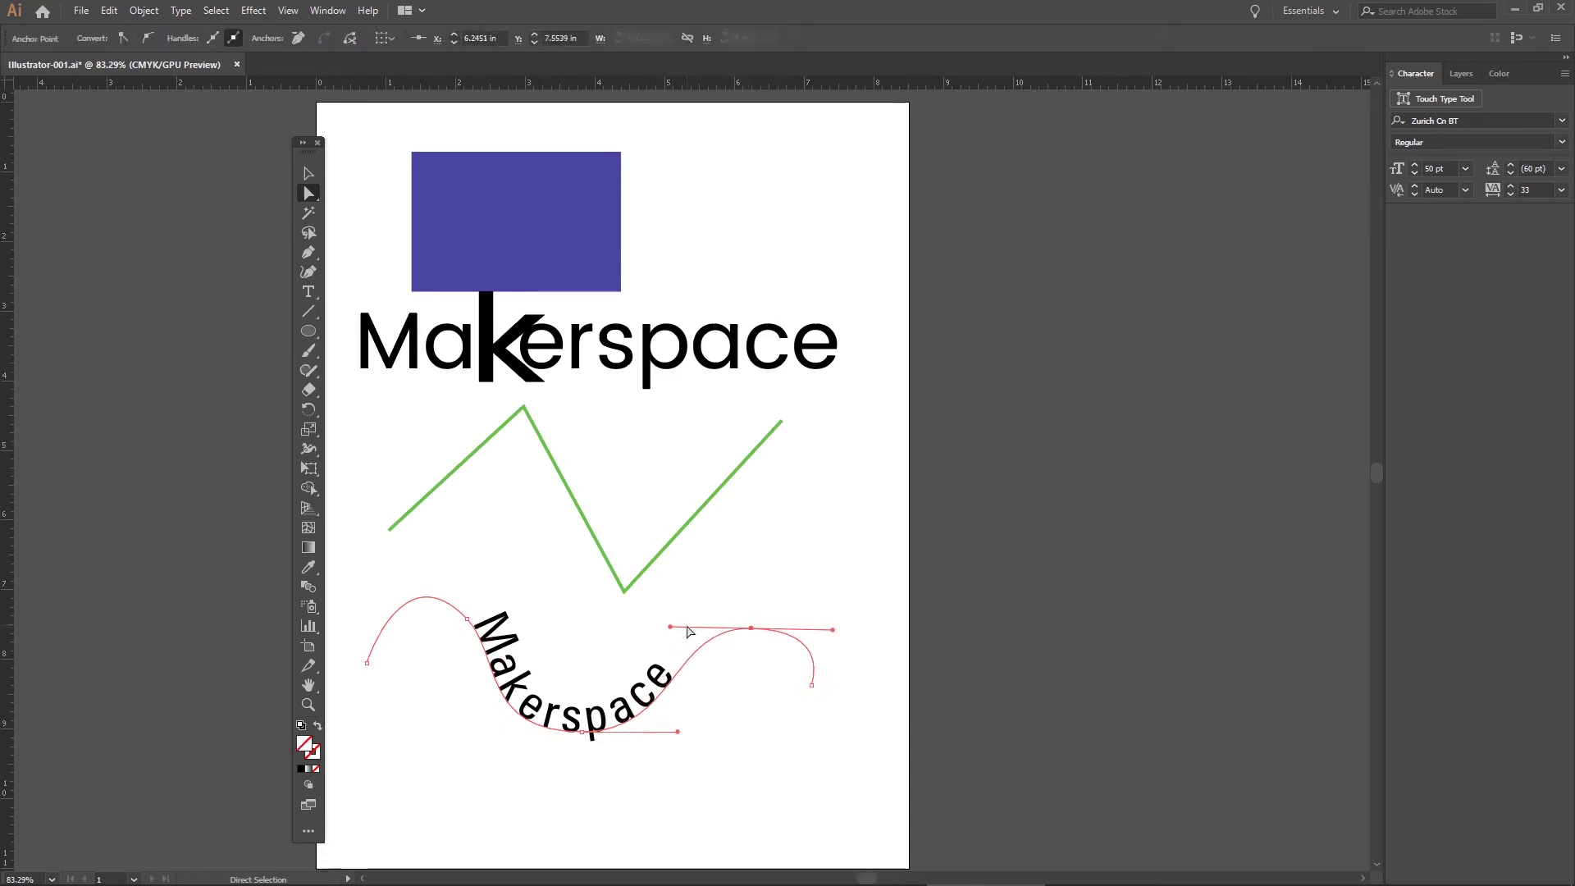
pyautogui.click(755, 646)
pyautogui.click(751, 630)
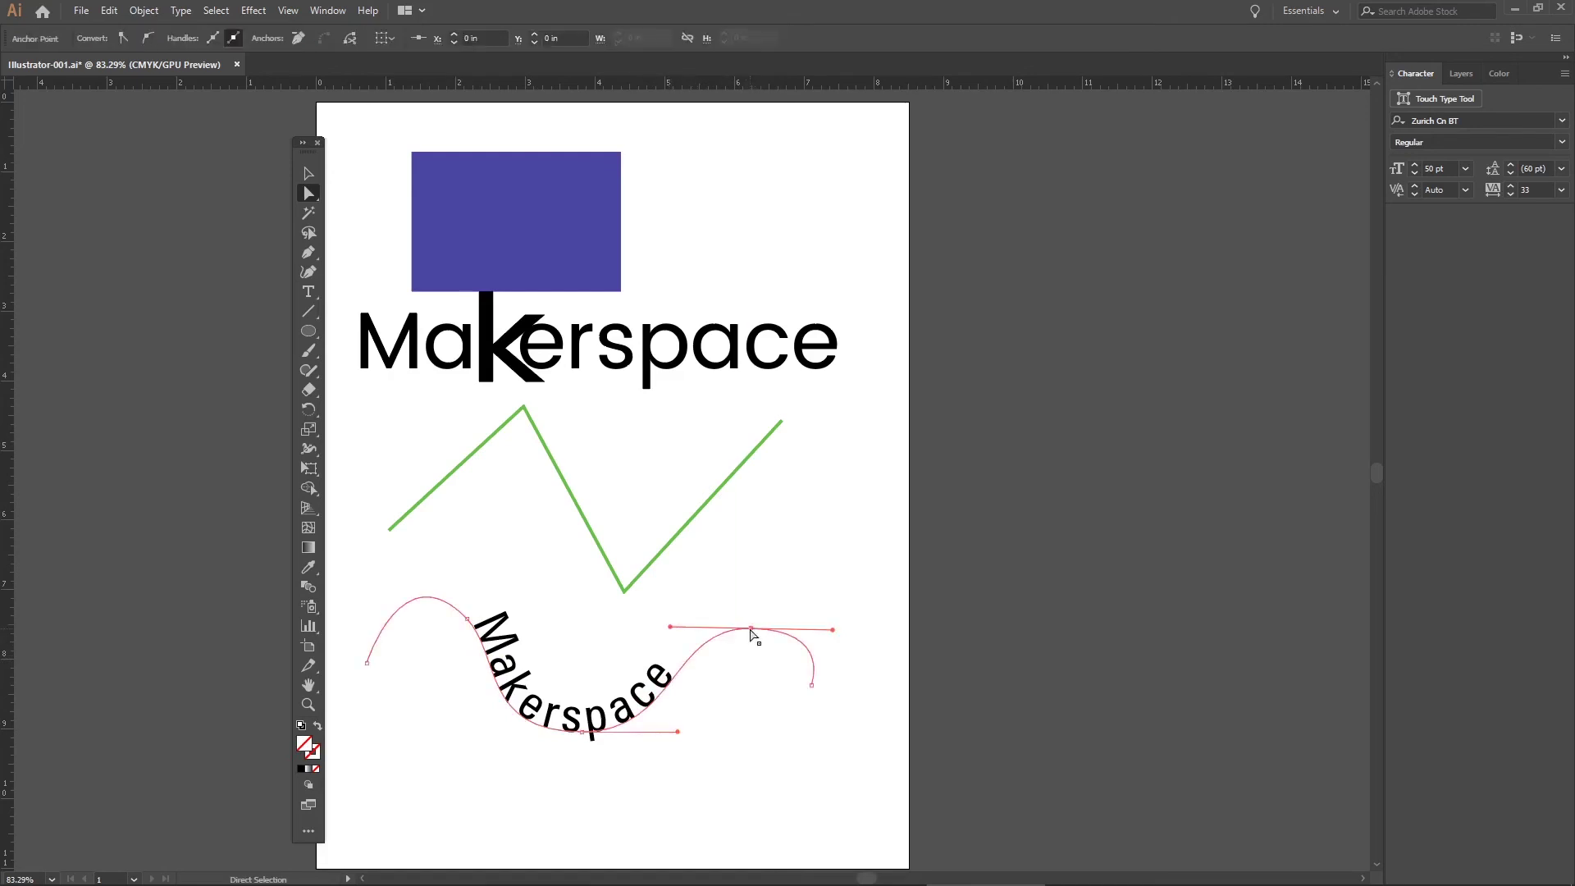
pyautogui.moveTo(670, 628)
pyautogui.mouseDown()
pyautogui.moveTo(673, 650)
pyautogui.moveTo(666, 625)
pyautogui.mouseUp()
pyautogui.click(682, 612)
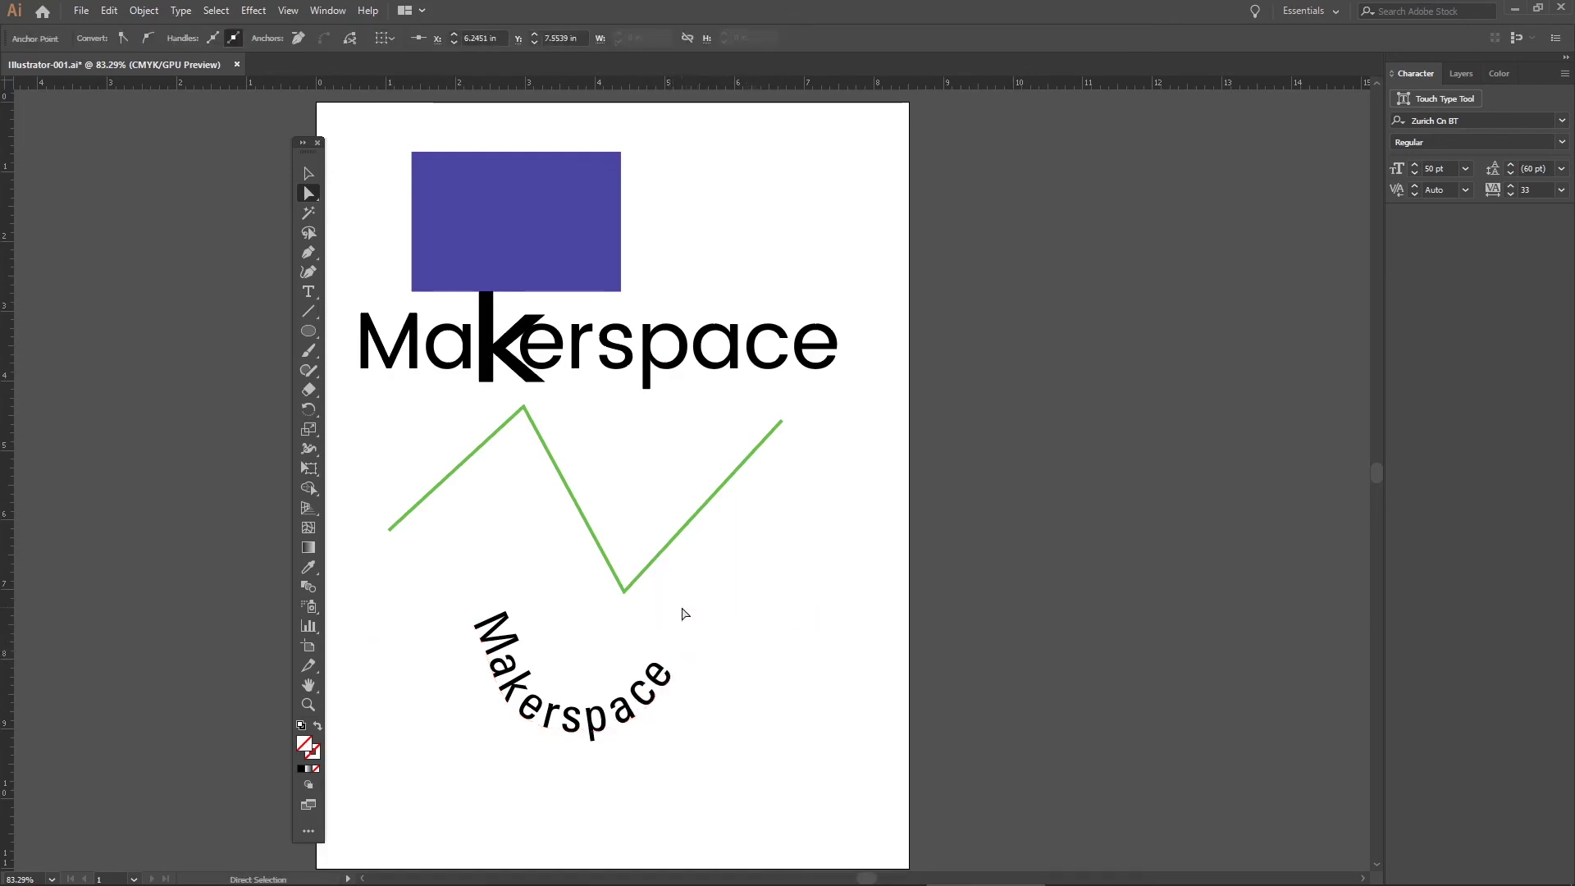
pyautogui.click(662, 677)
pyautogui.click(751, 630)
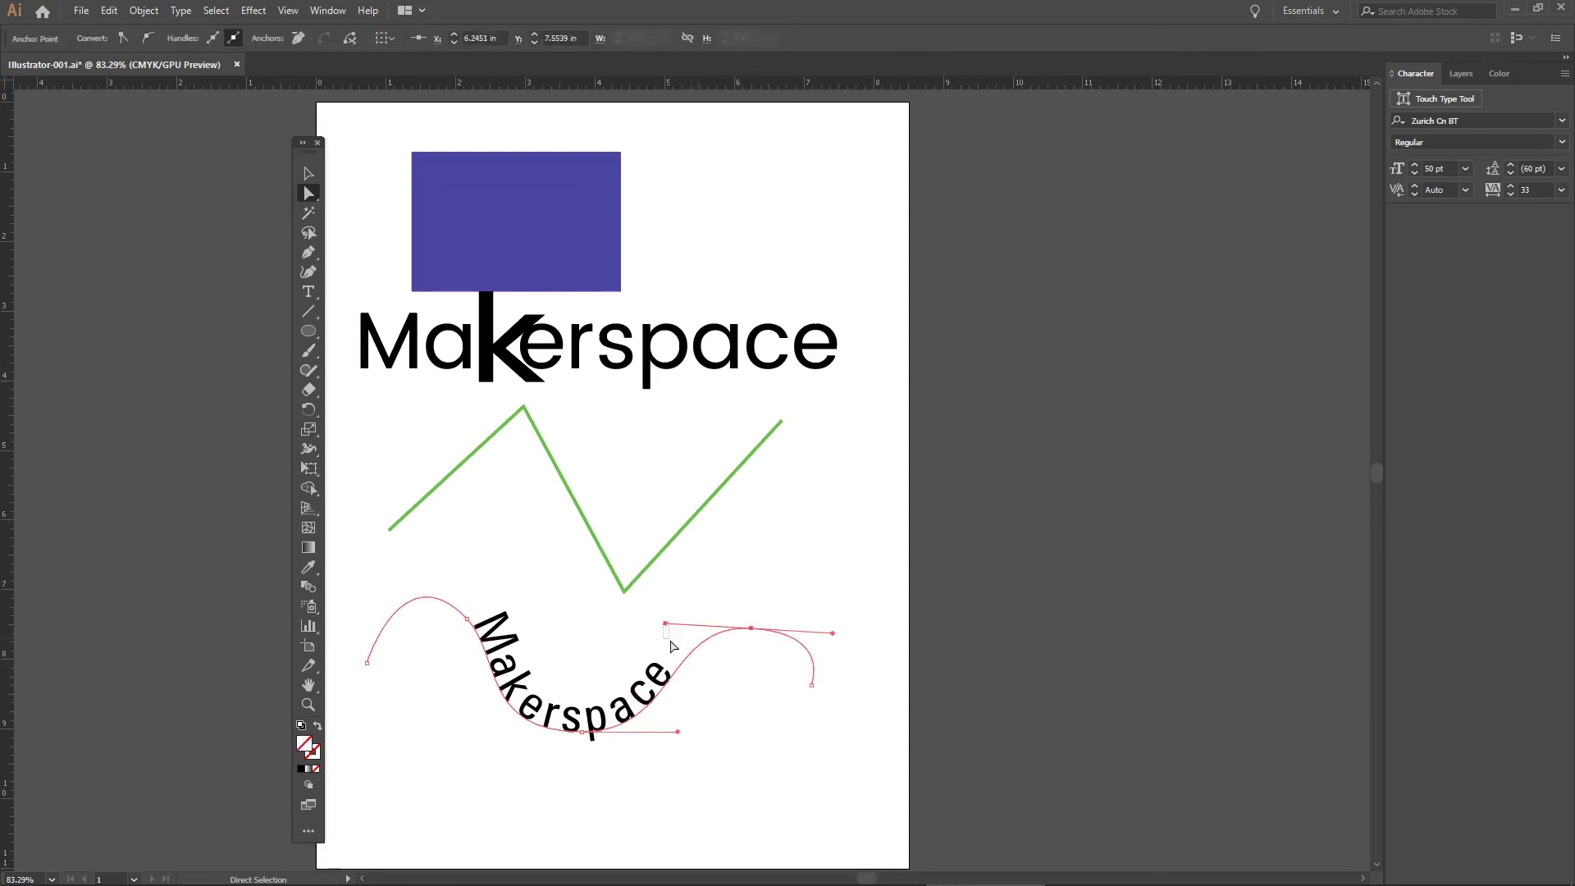
pyautogui.click(750, 630)
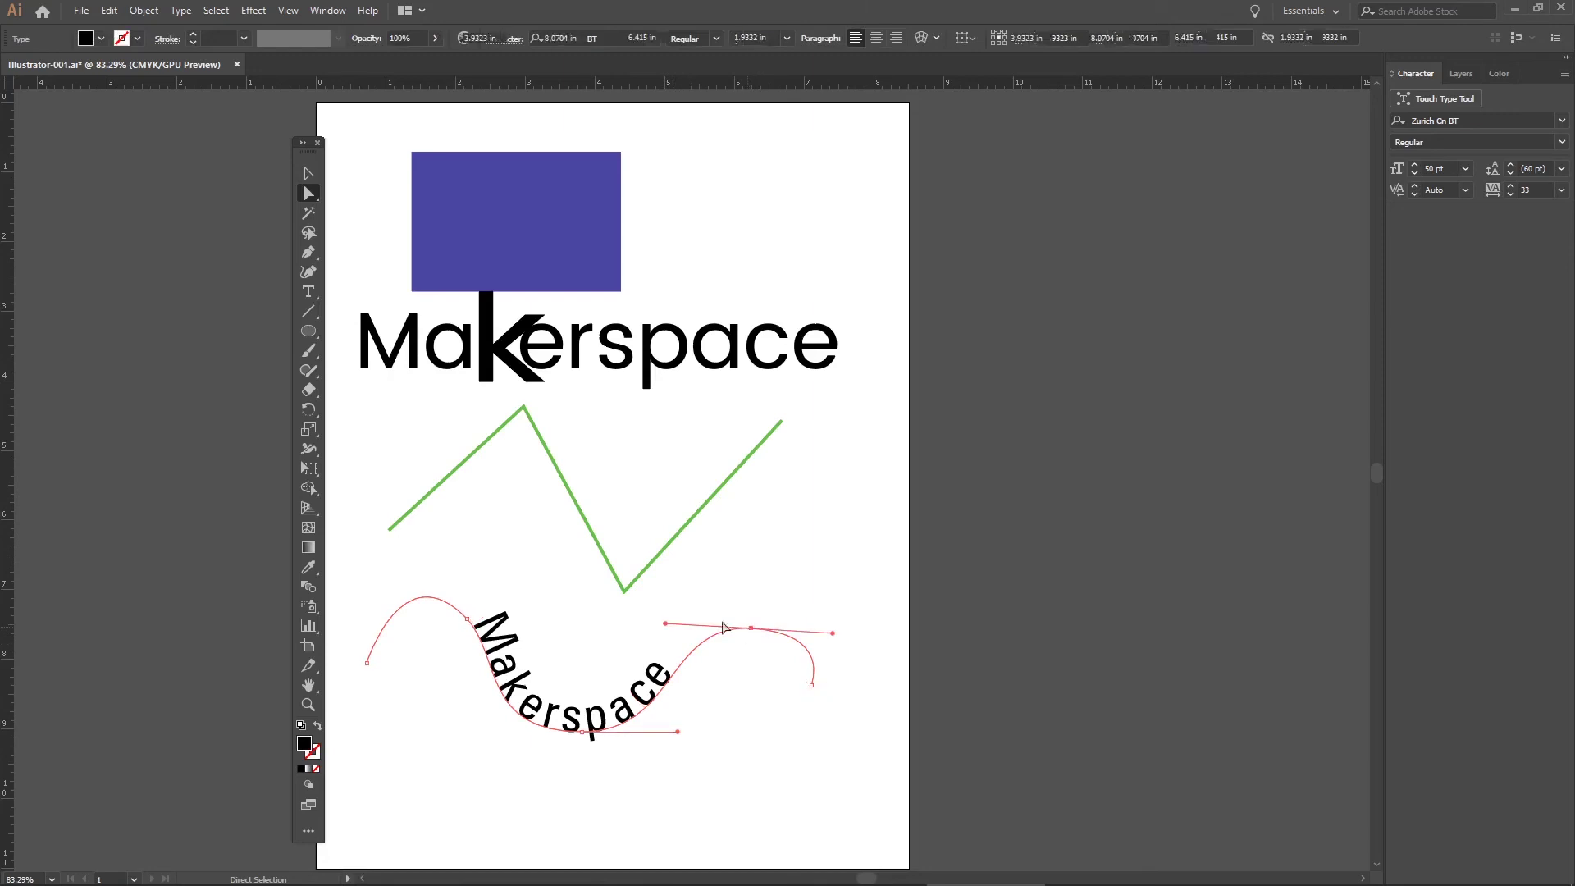
pyautogui.moveTo(666, 624); pyautogui.dragTo(687, 664)
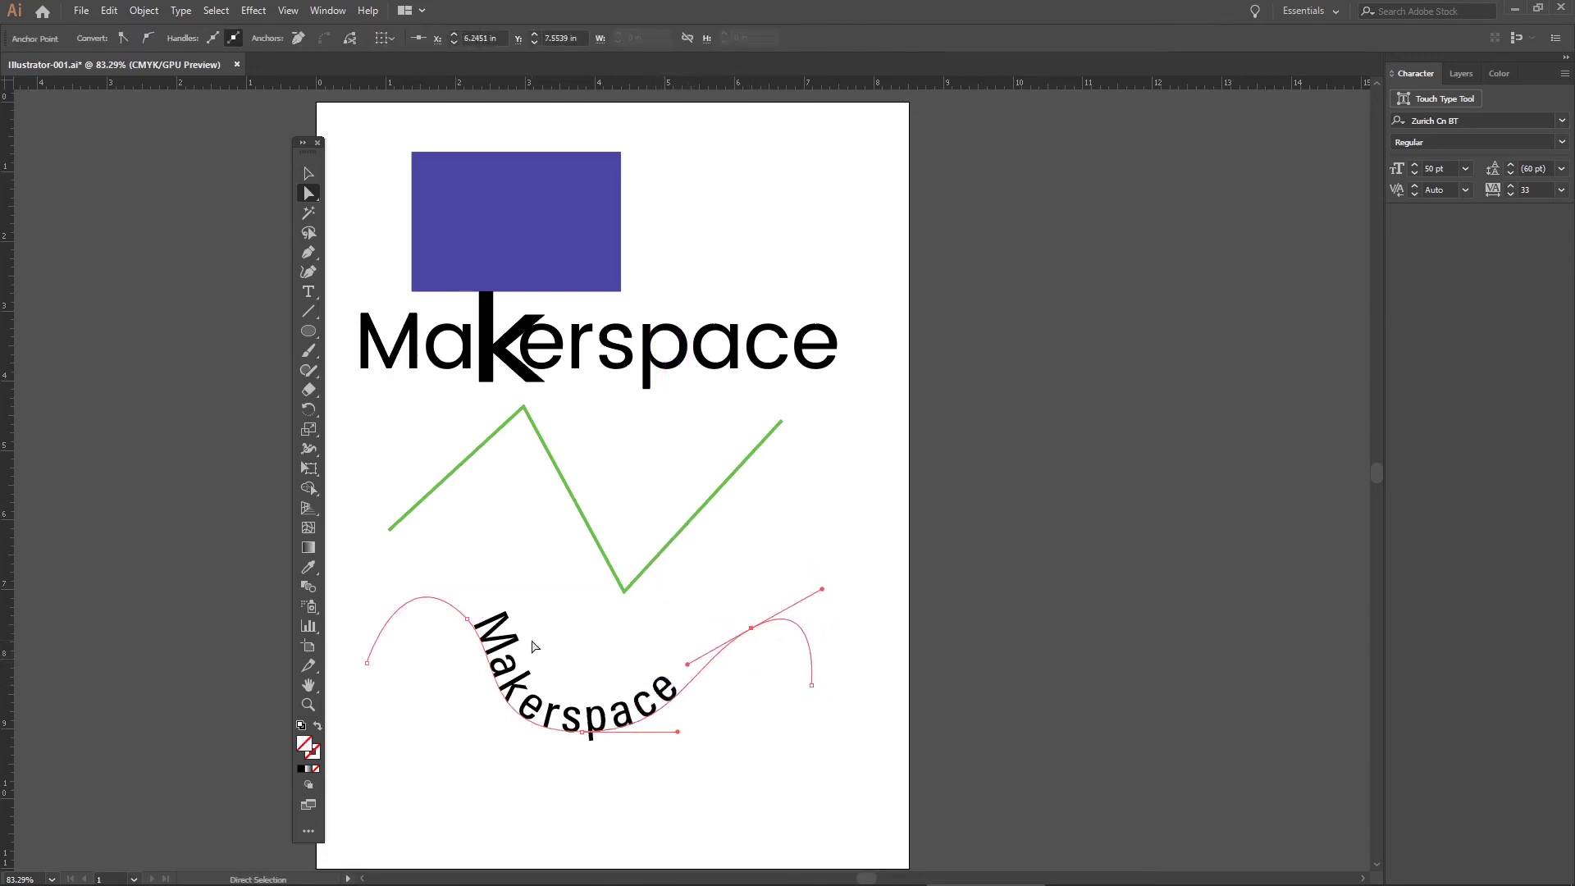
pyautogui.click(648, 727)
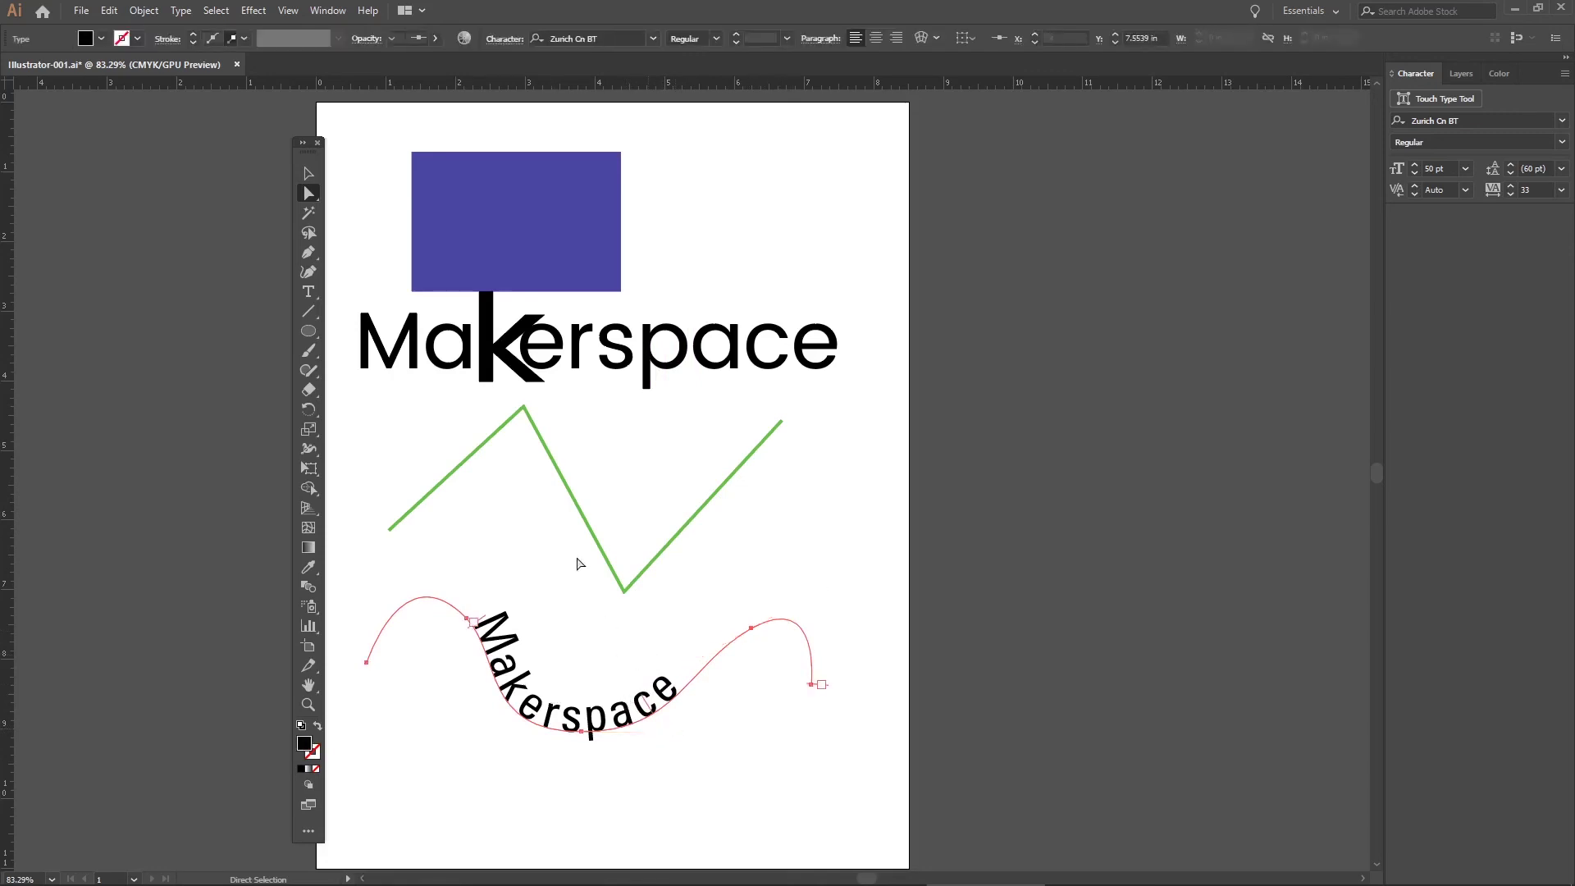
pyautogui.press('v')
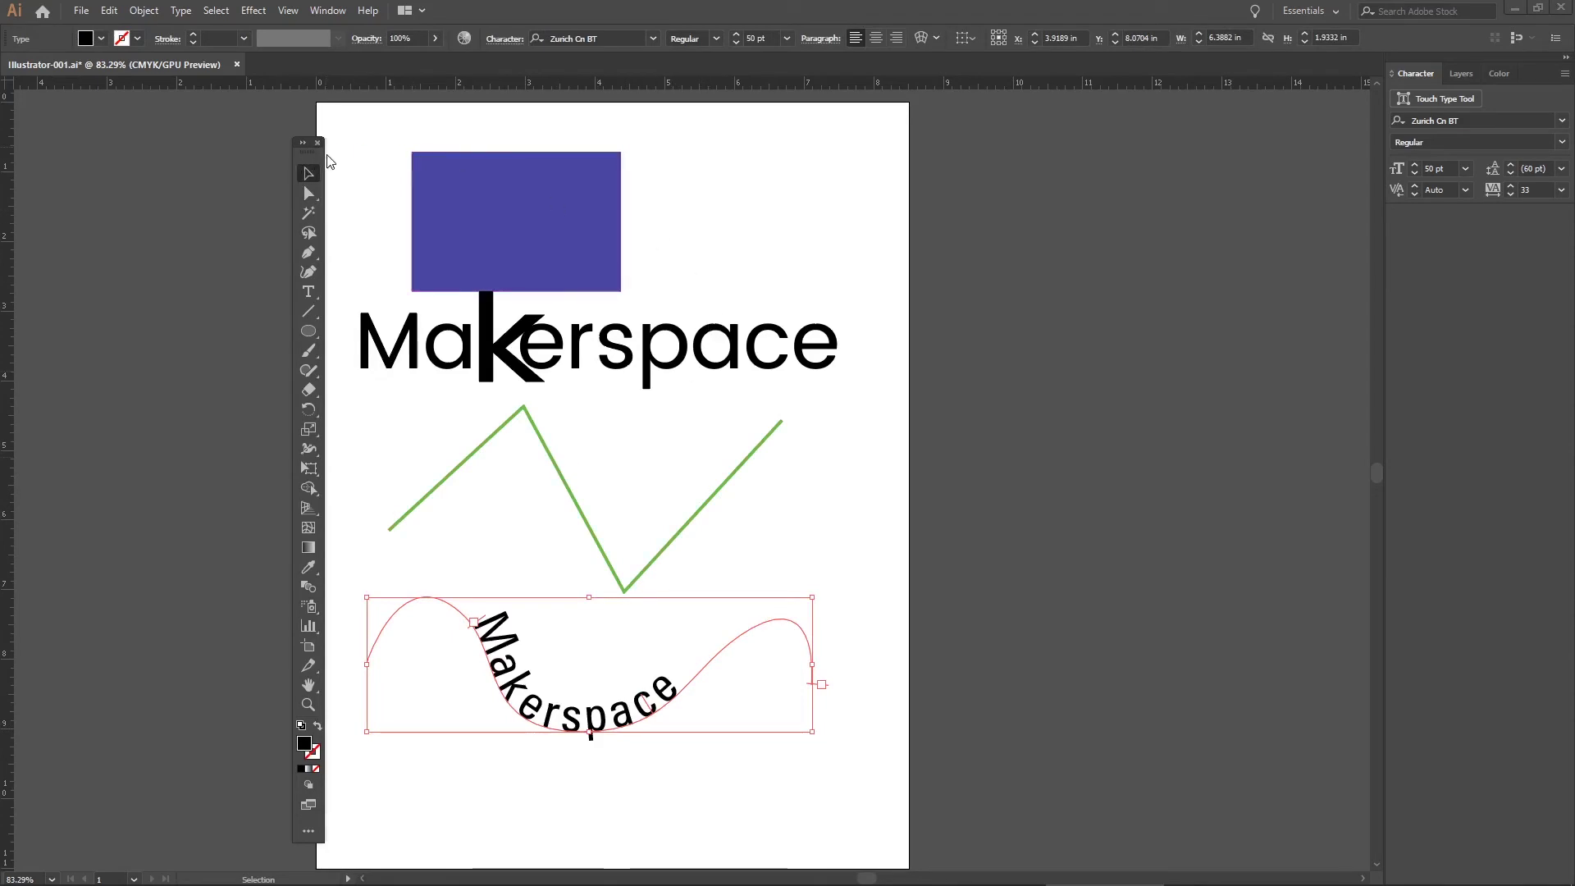
pyautogui.moveTo(325, 160); pyautogui.dragTo(324, 161)
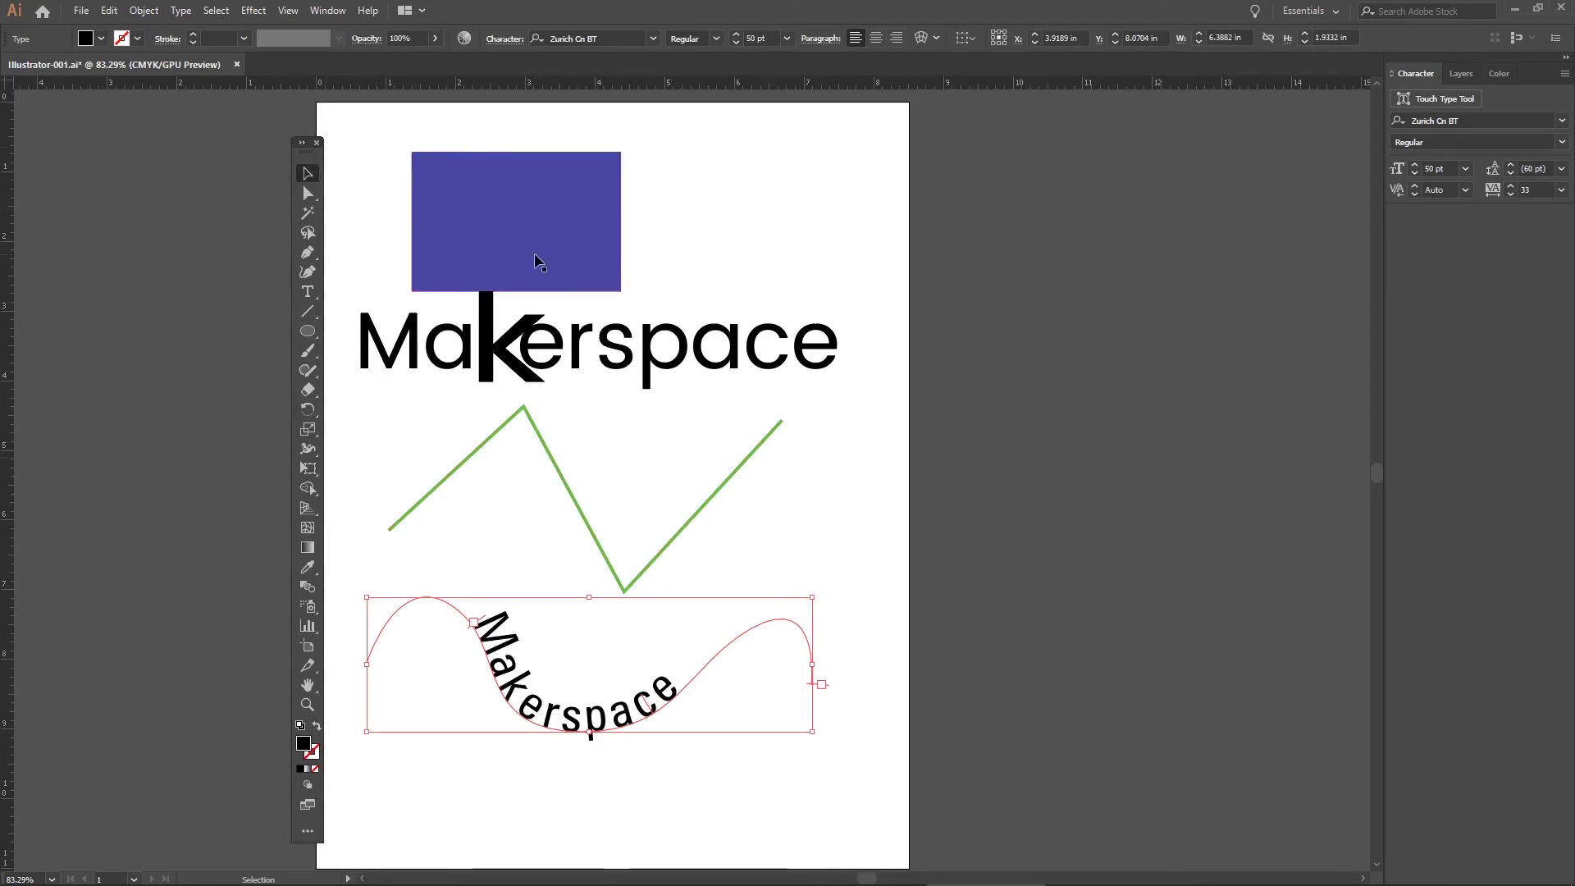
# Step: Expand the Blue layer, inspect the compound paths in its lettering group, and rename that group "makerspacve"
pyautogui.click(1464, 73)
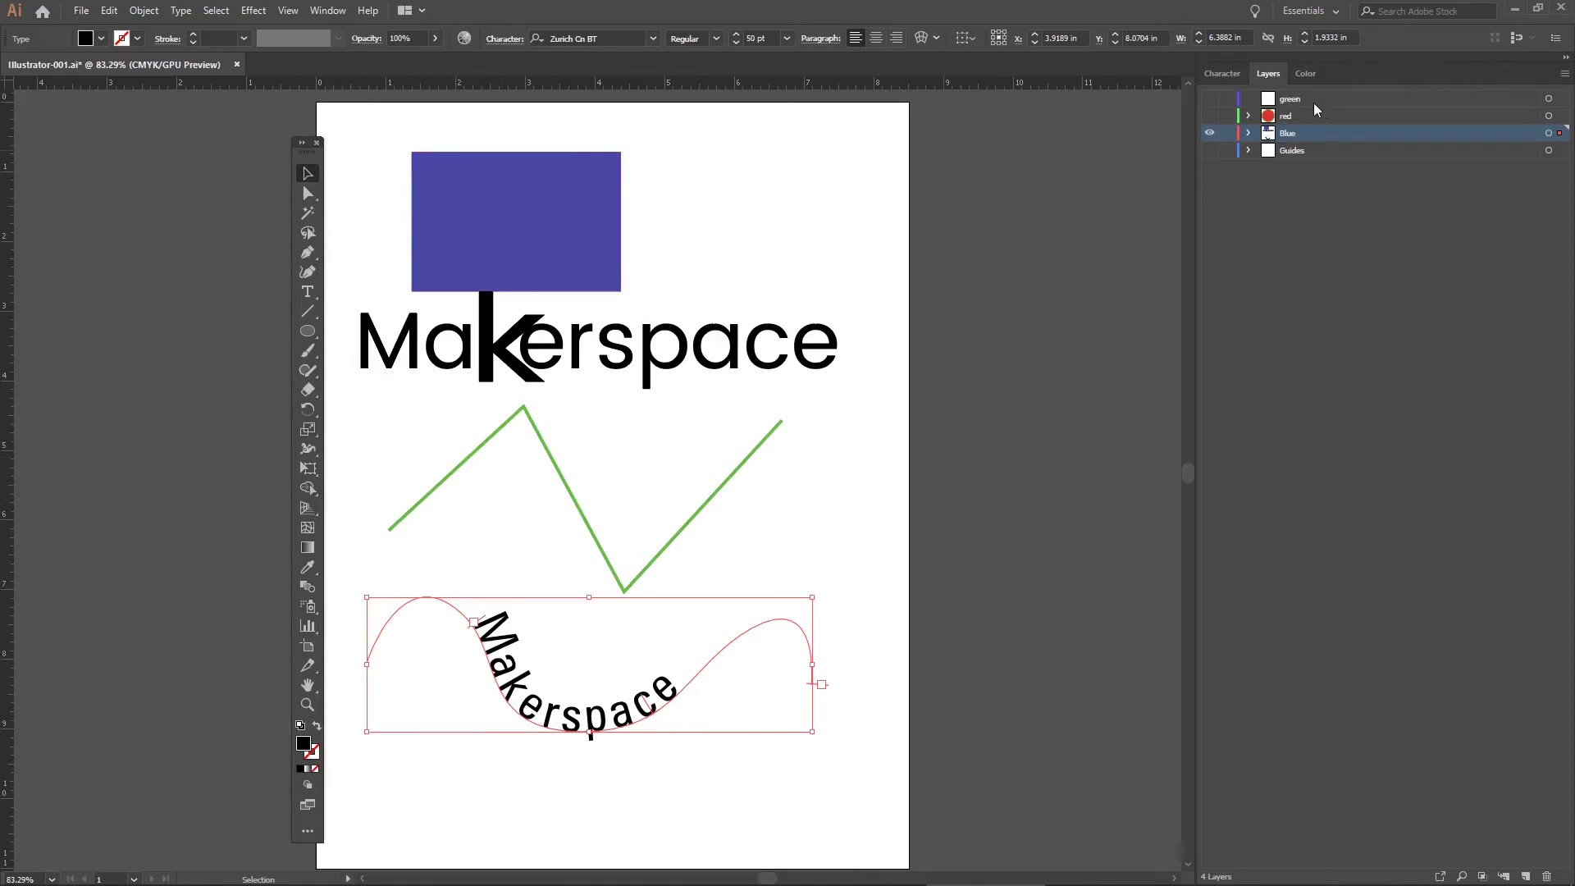
pyautogui.click(1248, 134)
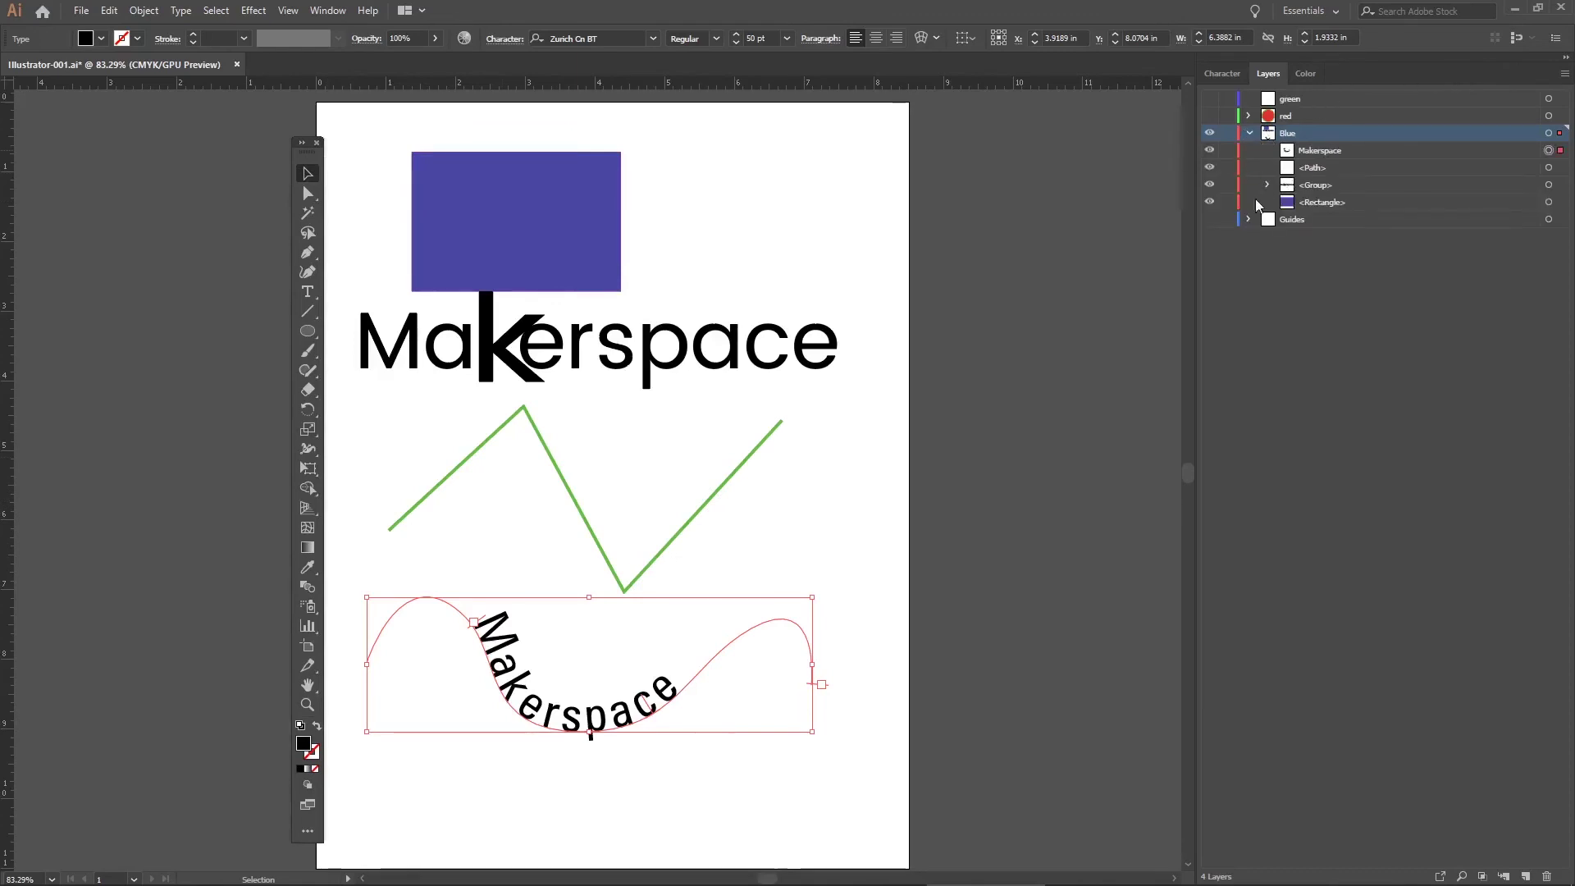
pyautogui.click(1267, 186)
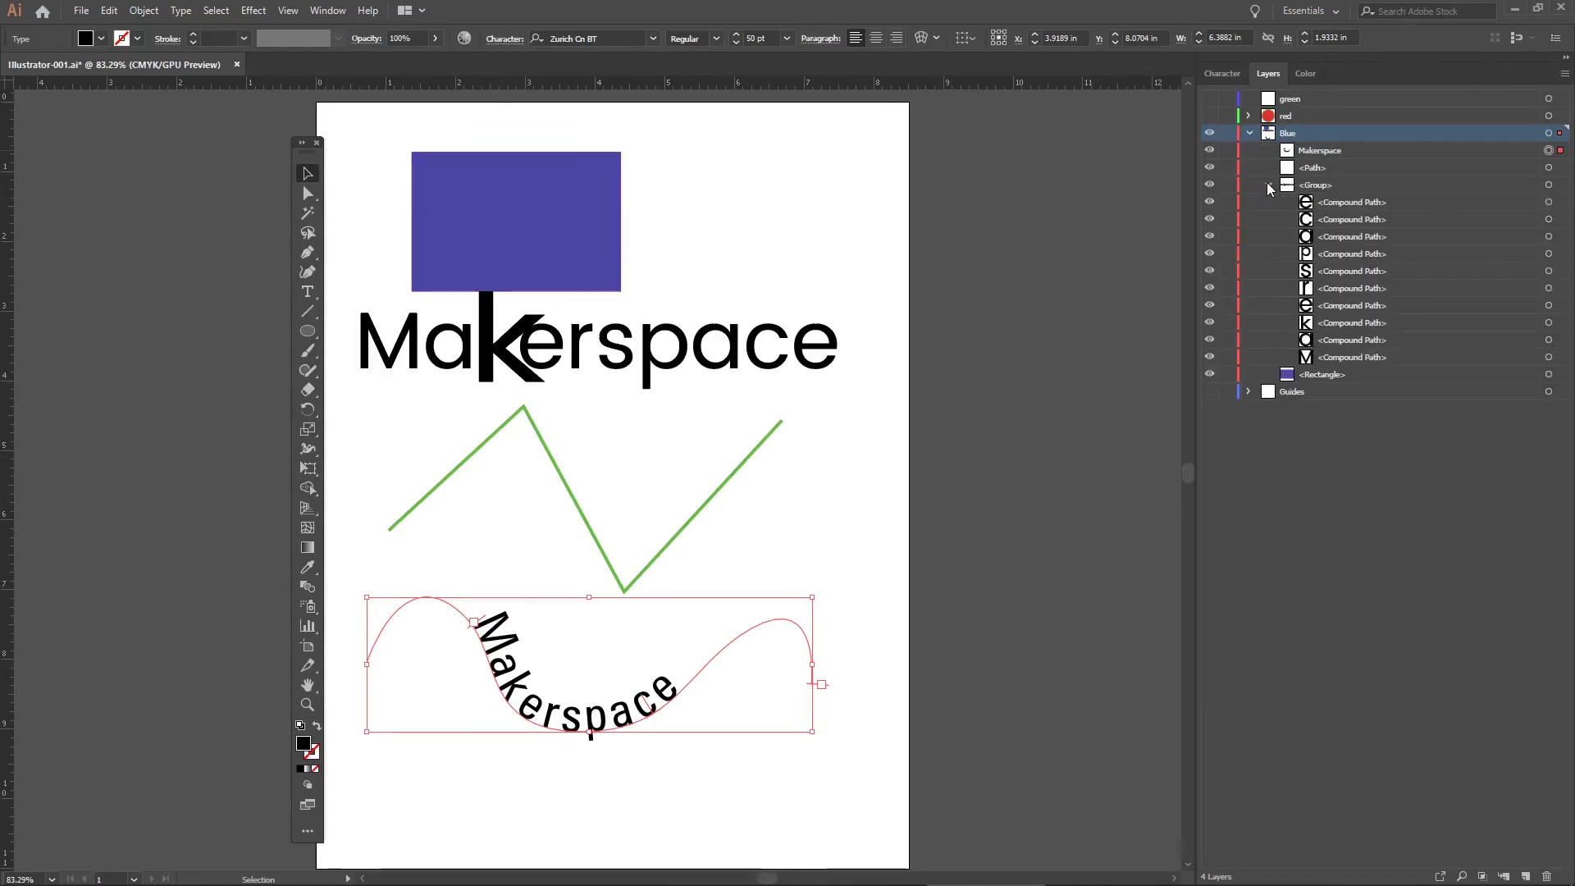
pyautogui.click(1268, 185)
pyautogui.click(1267, 186)
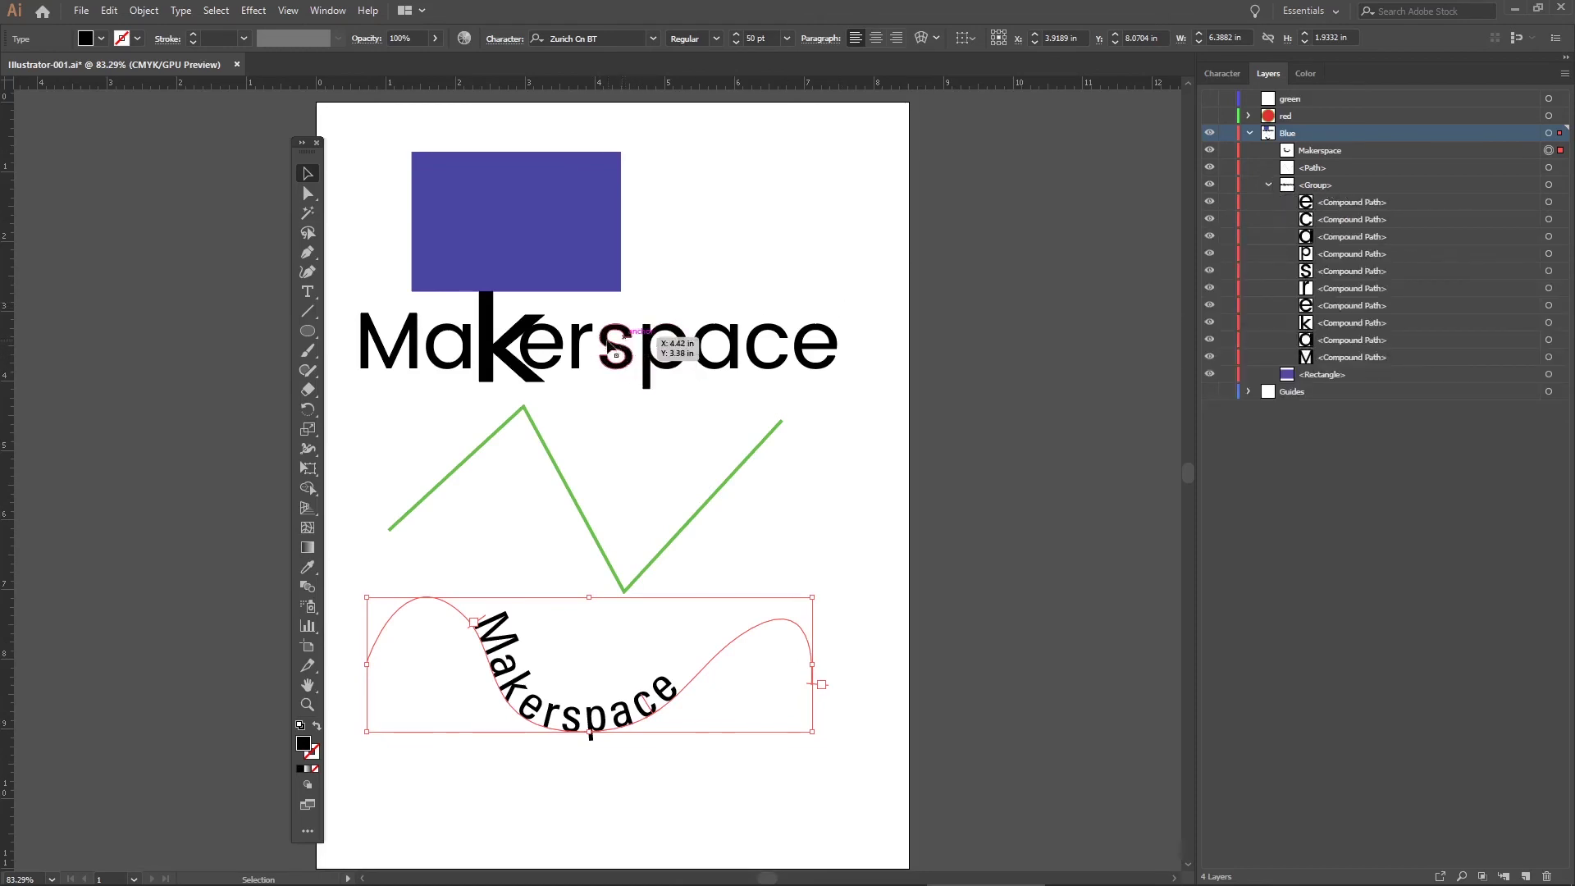
pyautogui.click(1267, 187)
pyautogui.doubleClick(1309, 184)
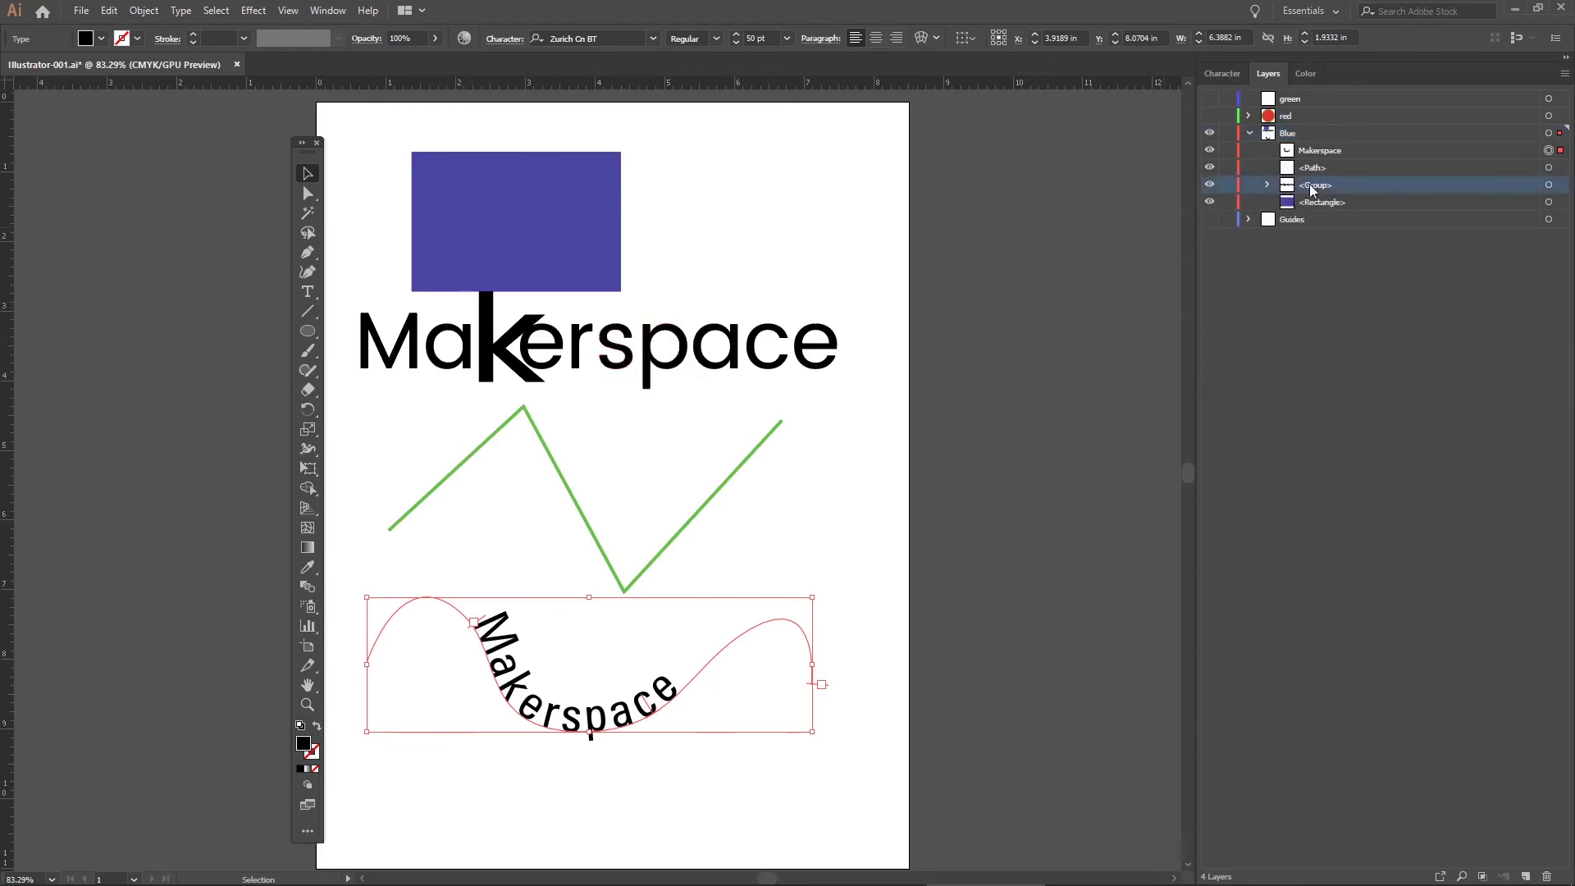
pyautogui.write('makerspacve')
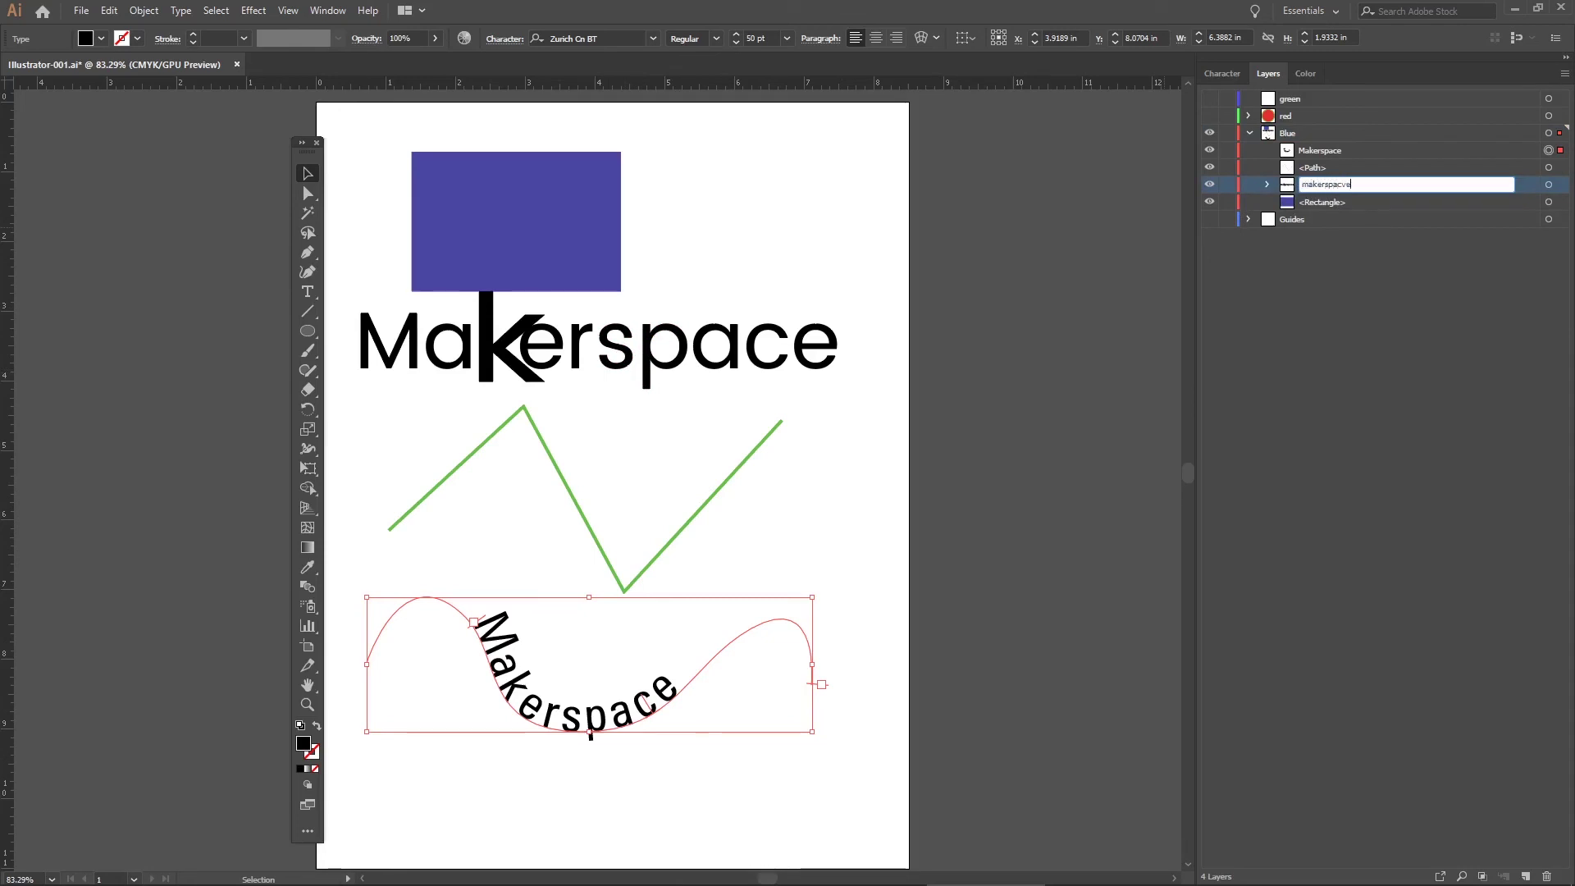
pyautogui.press('Return')
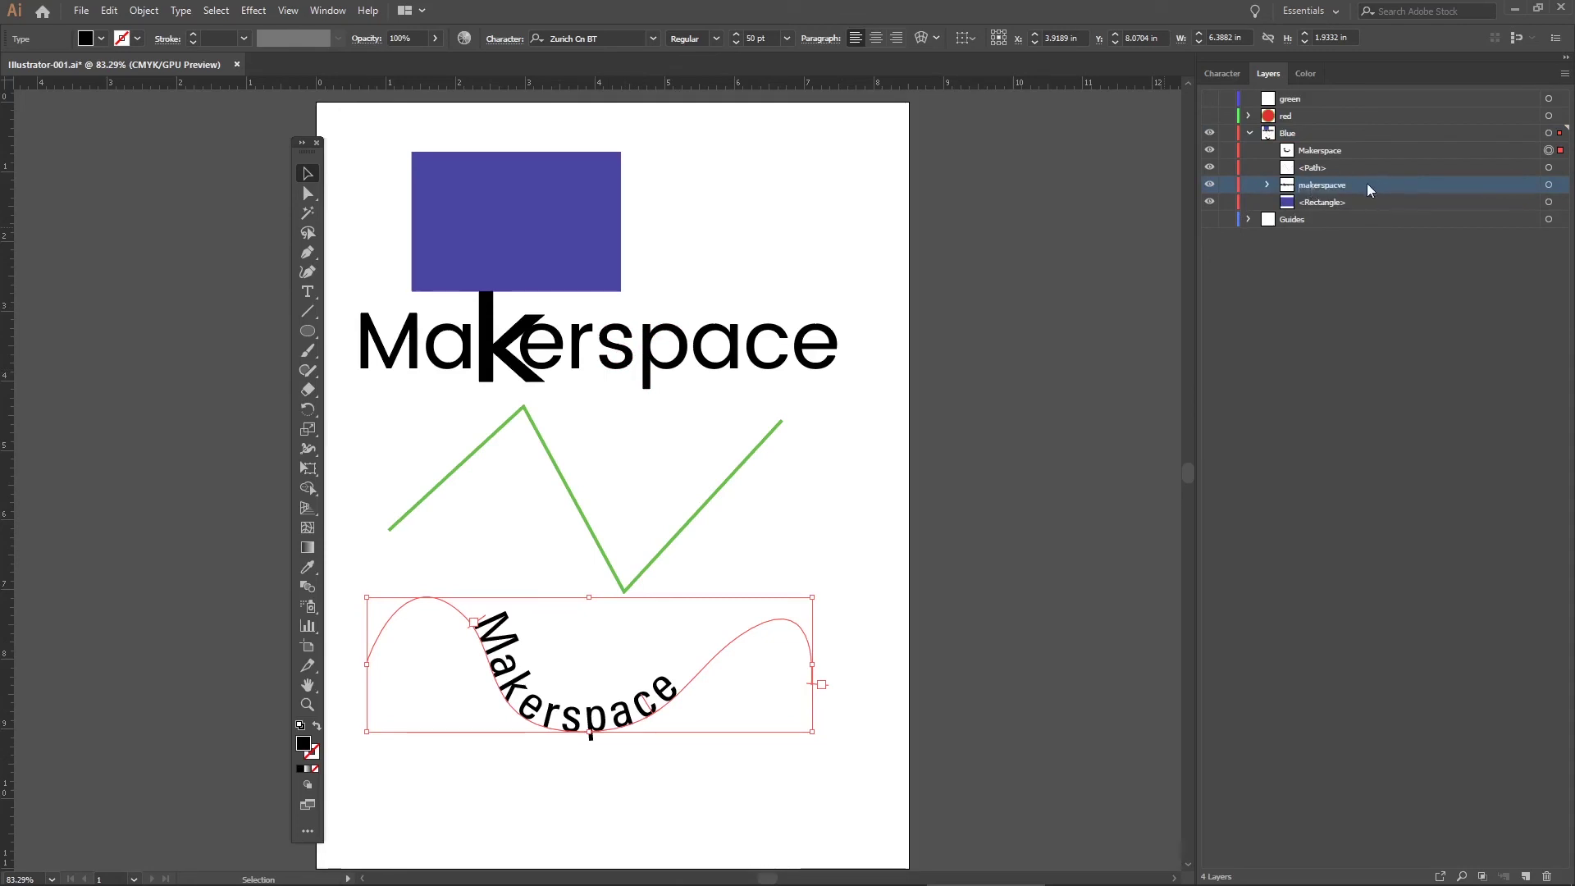
# Step: Select the curved "Makerspace" text's entry in the Blue layer and toggle its visibility off and on
pyautogui.click(1320, 204)
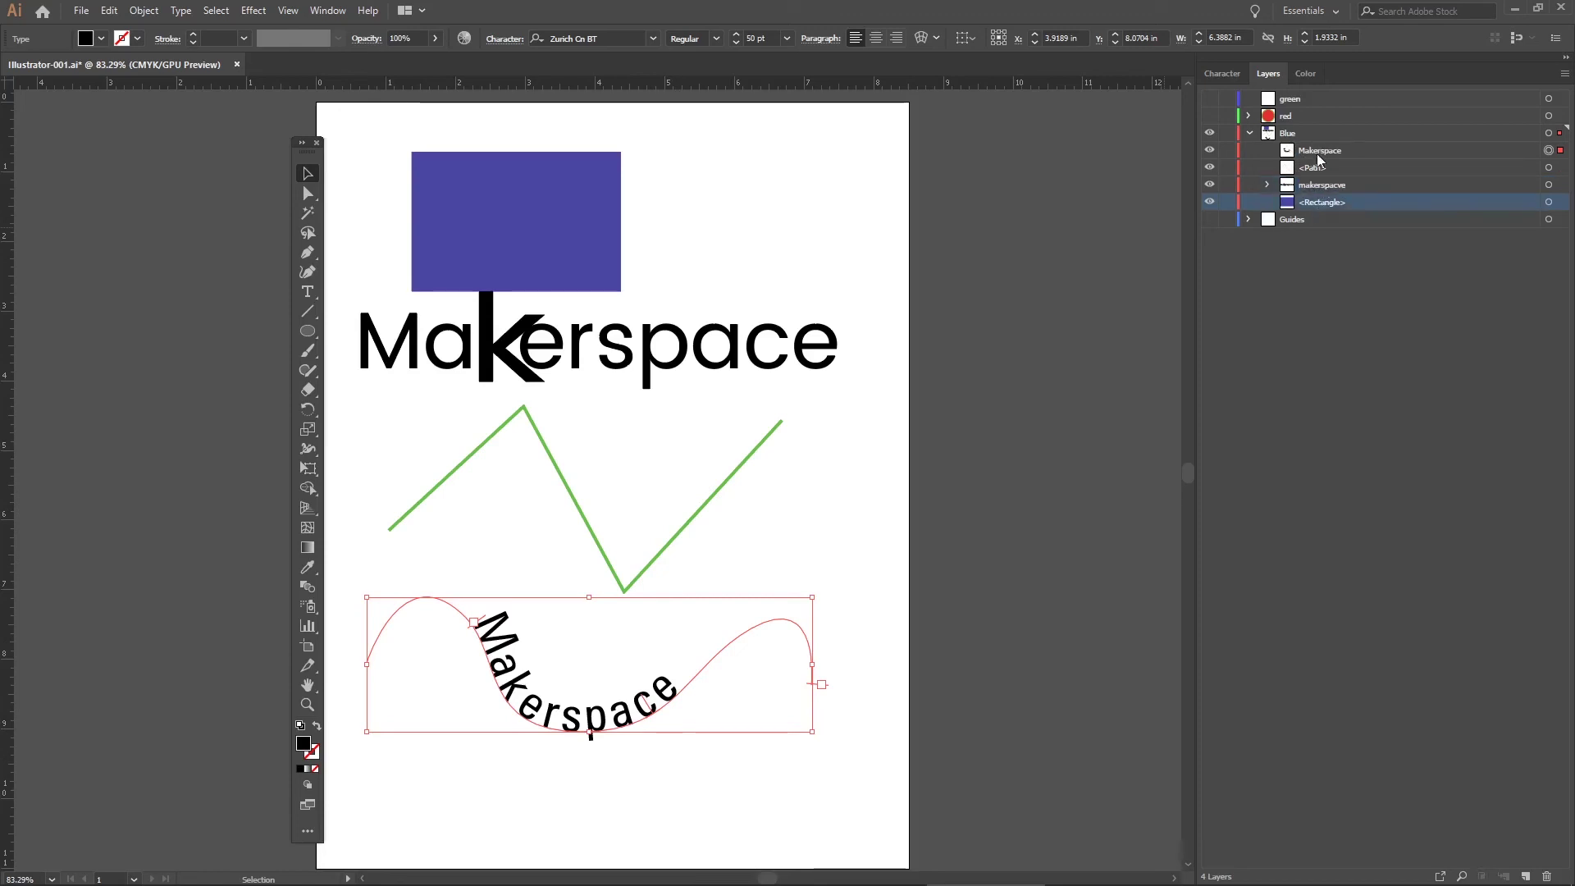
pyautogui.click(1319, 156)
pyautogui.click(1211, 152)
pyautogui.click(1210, 151)
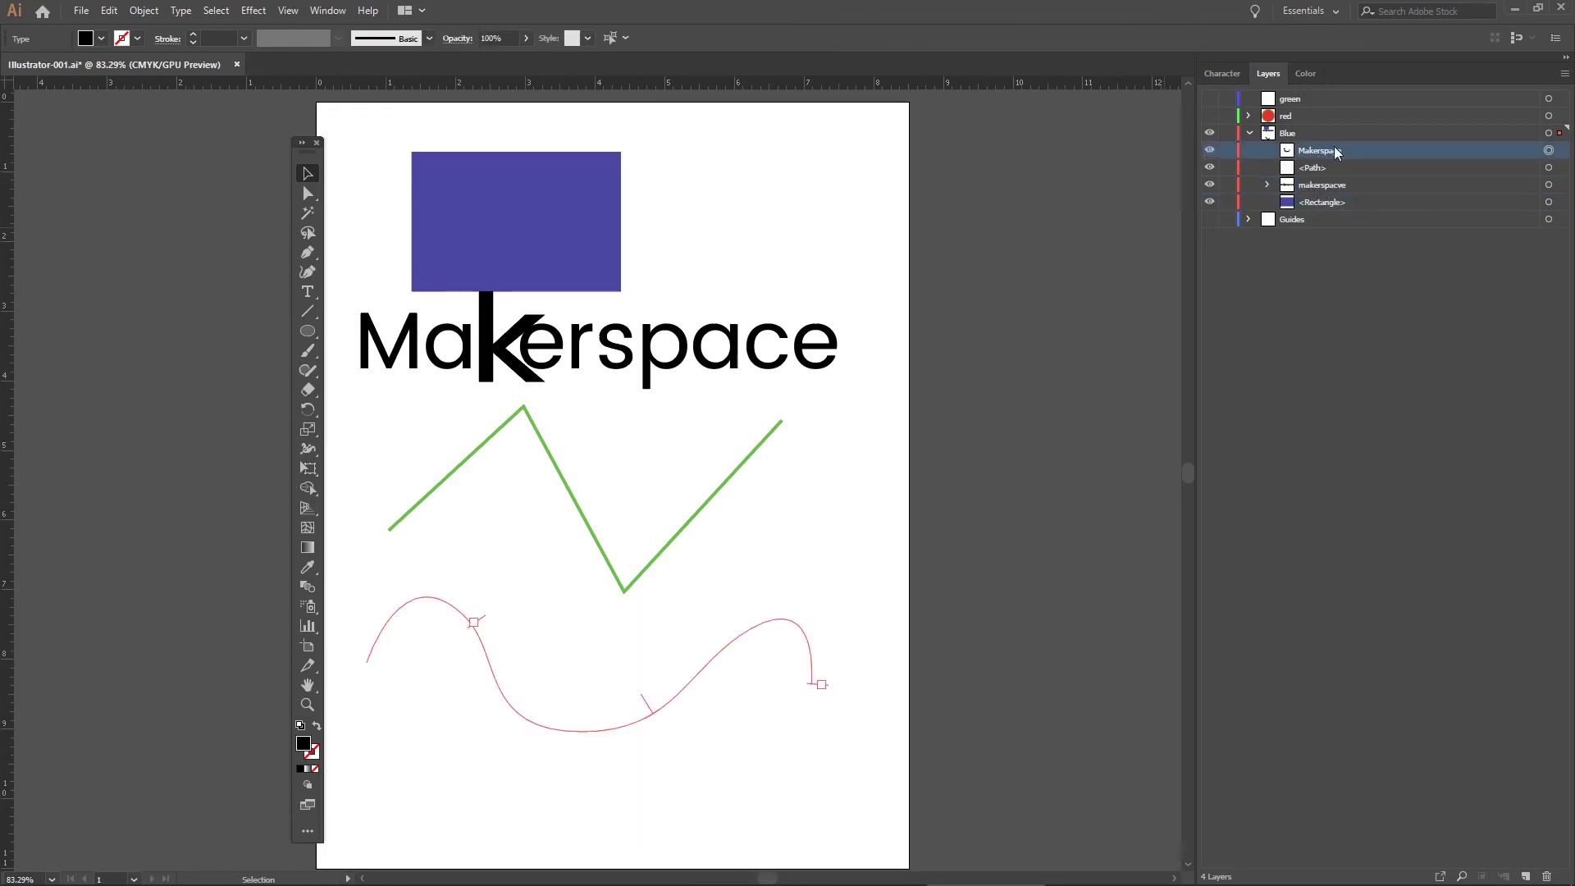
# Step: Move the green zigzag path from the Blue layer into the green layer, and make the green and red layers visible
pyautogui.click(1320, 169)
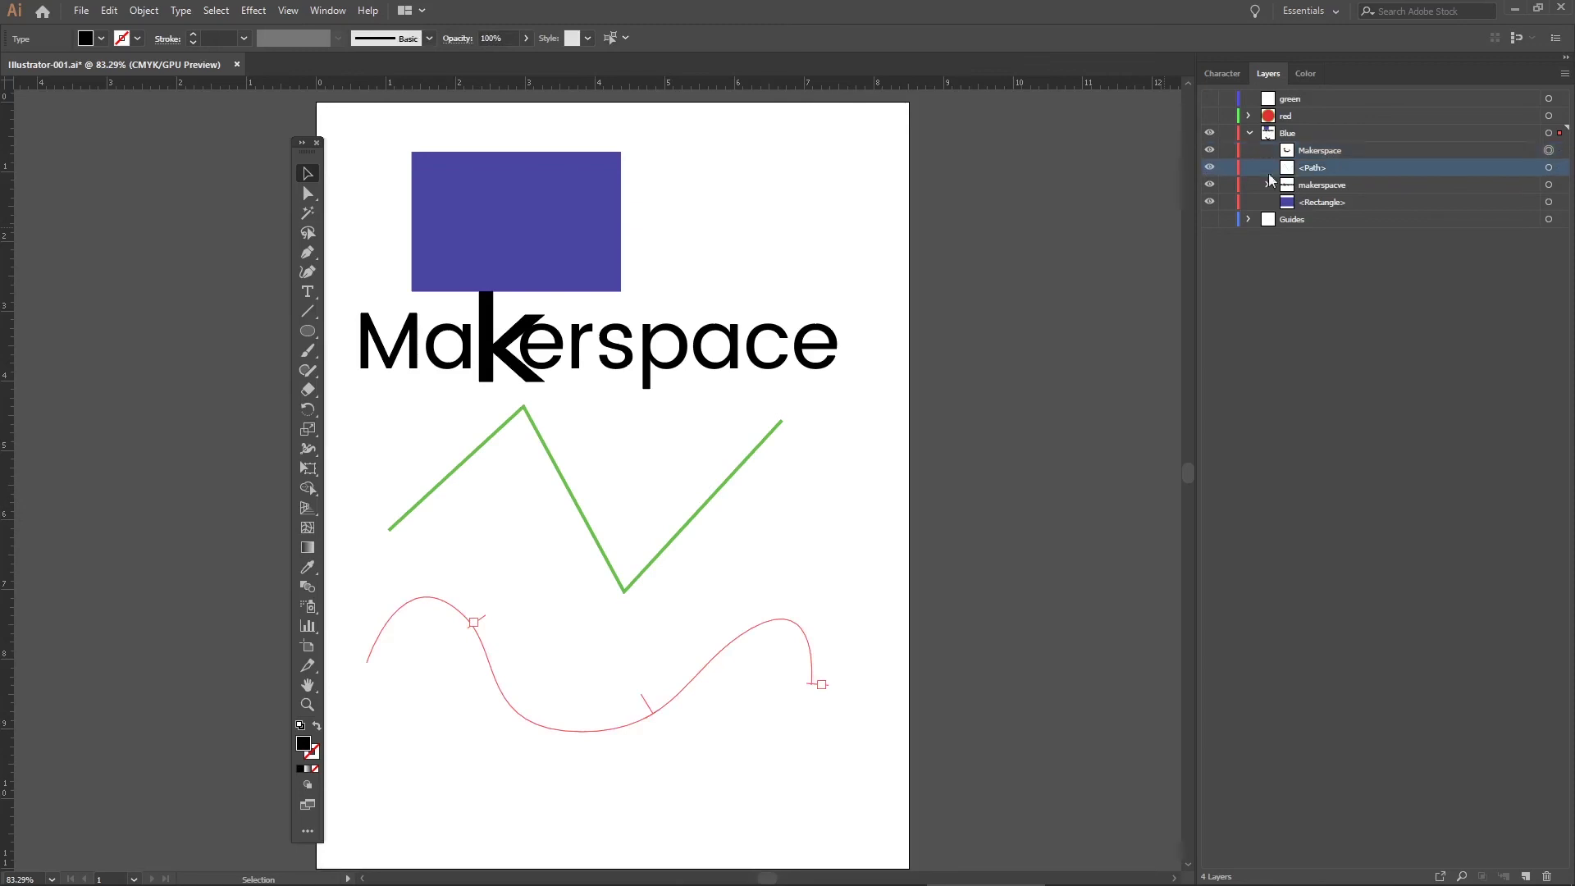
pyautogui.click(1210, 168)
pyautogui.moveTo(1319, 168); pyautogui.dragTo(1310, 97)
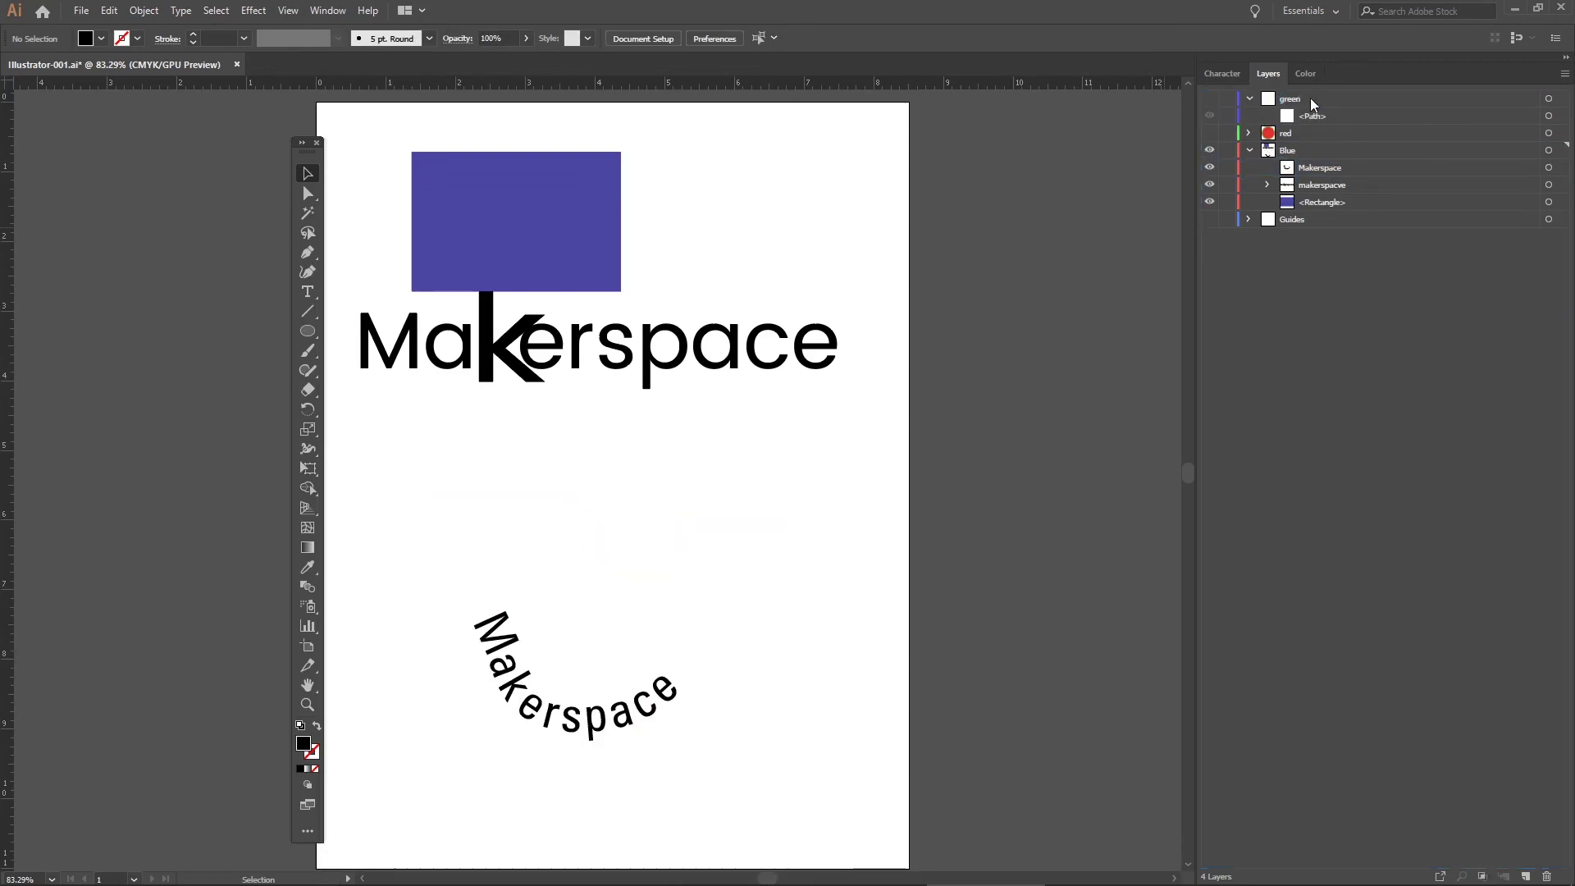
pyautogui.click(1209, 98)
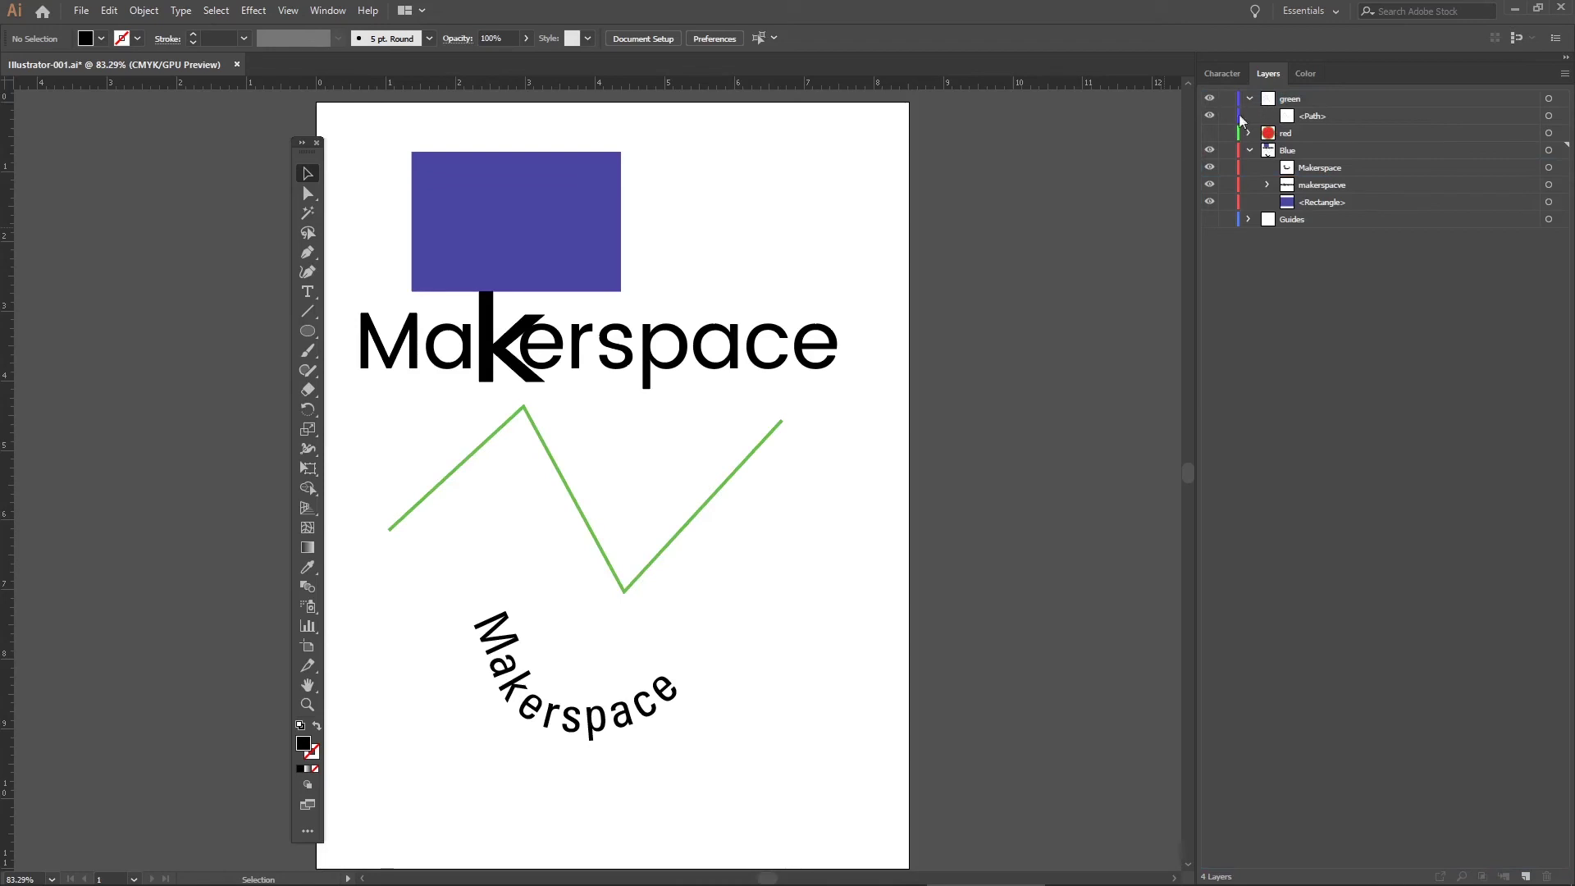
pyautogui.click(1209, 133)
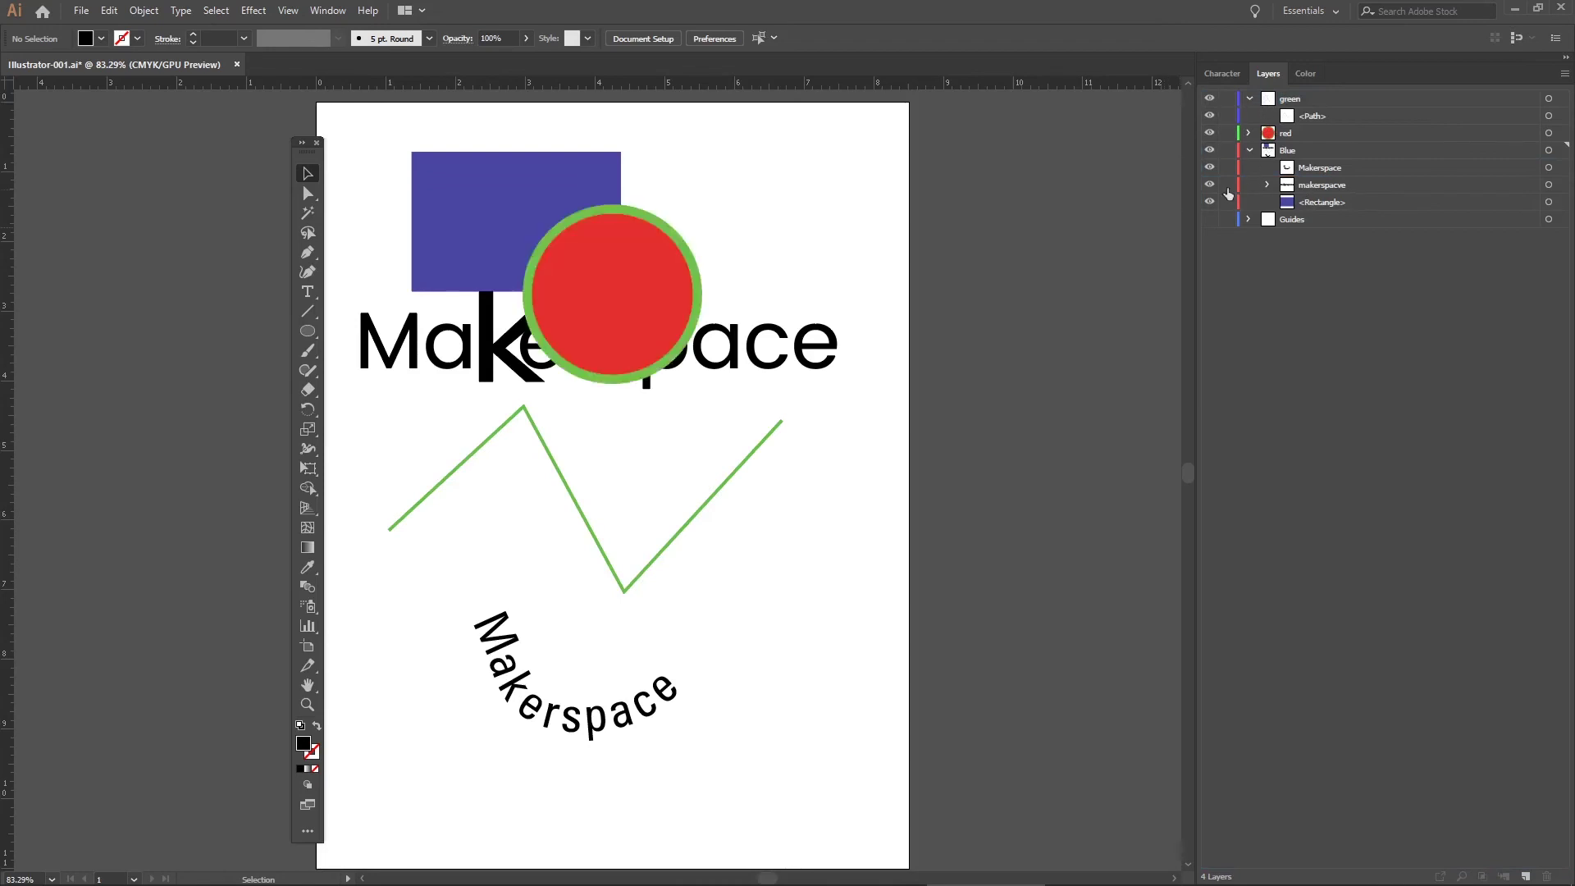
# Step: Check the remaining entries of the Blue layer and move the curved "Makerspace" text into the green layer
pyautogui.click(1322, 202)
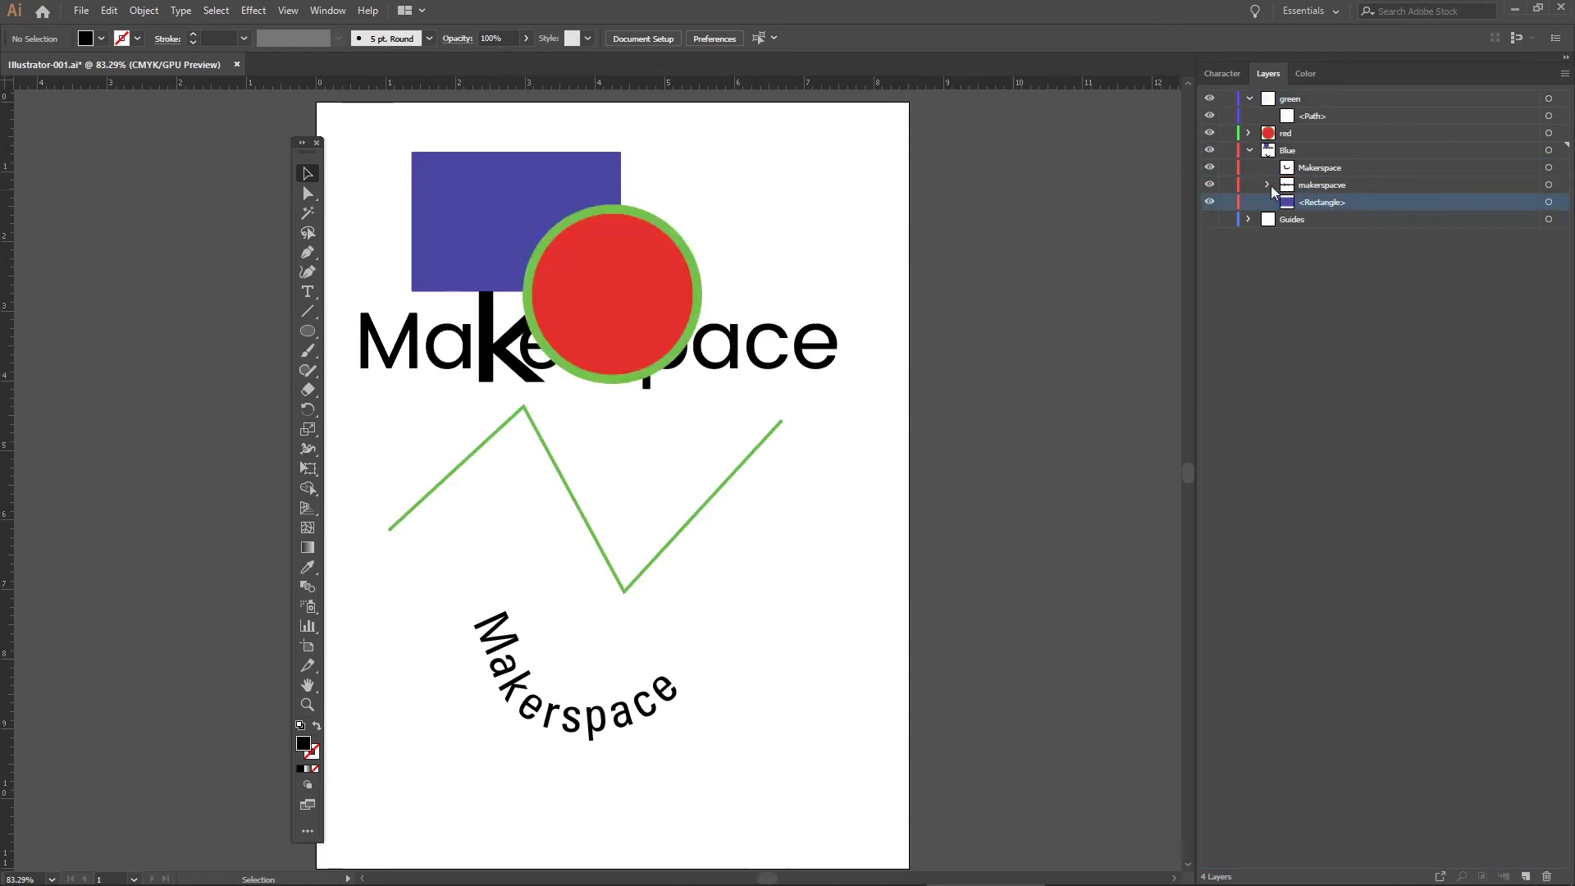
pyautogui.click(1331, 183)
pyautogui.click(1312, 168)
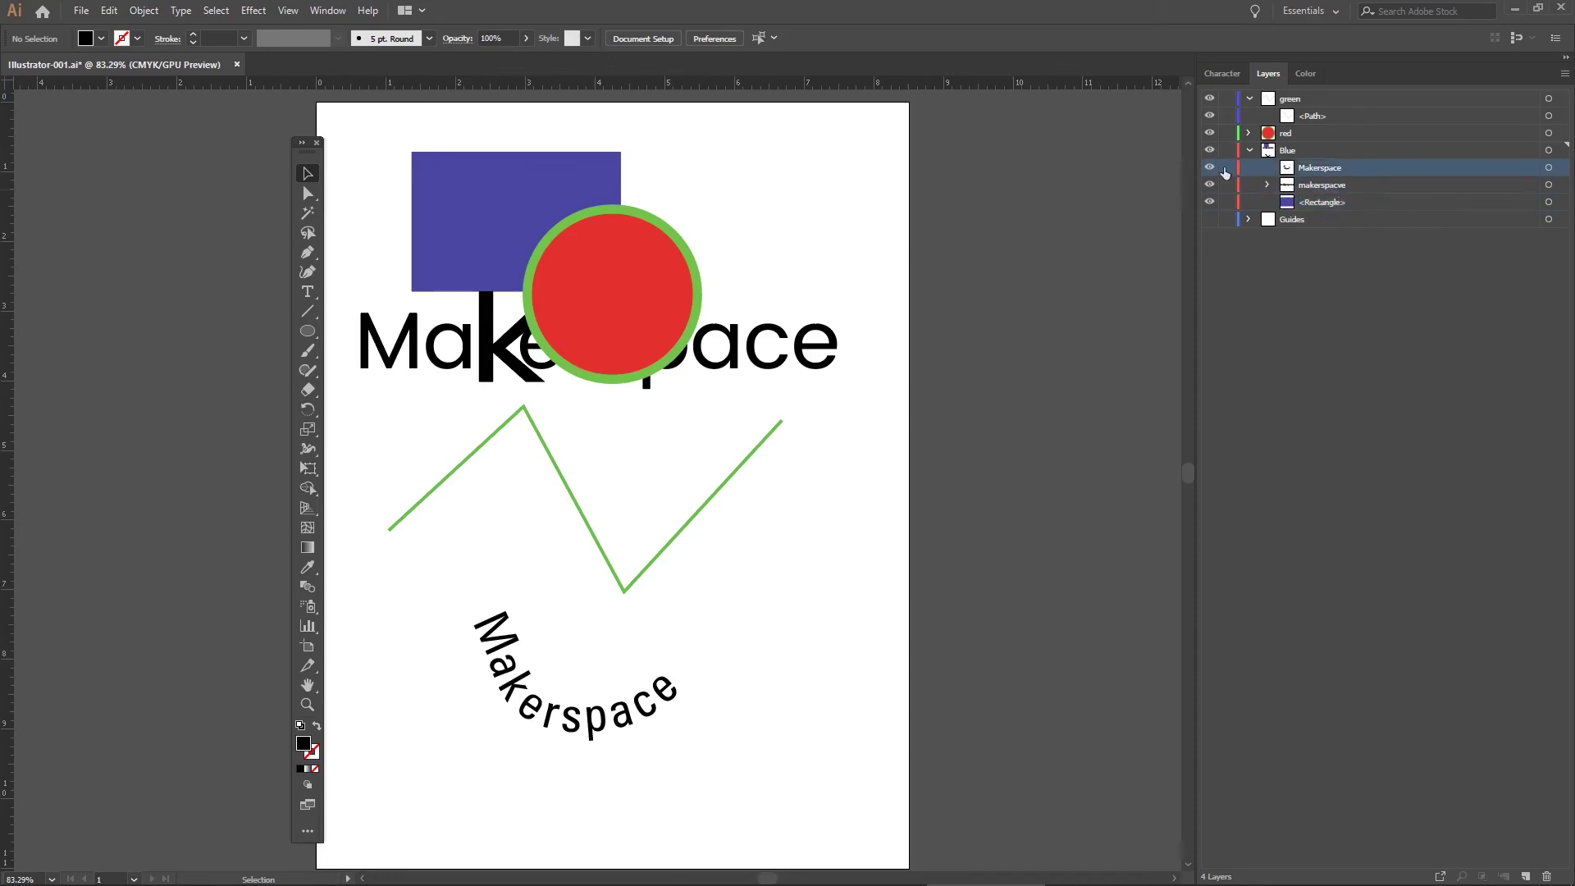
pyautogui.click(1210, 168)
pyautogui.moveTo(1324, 171); pyautogui.dragTo(1322, 113)
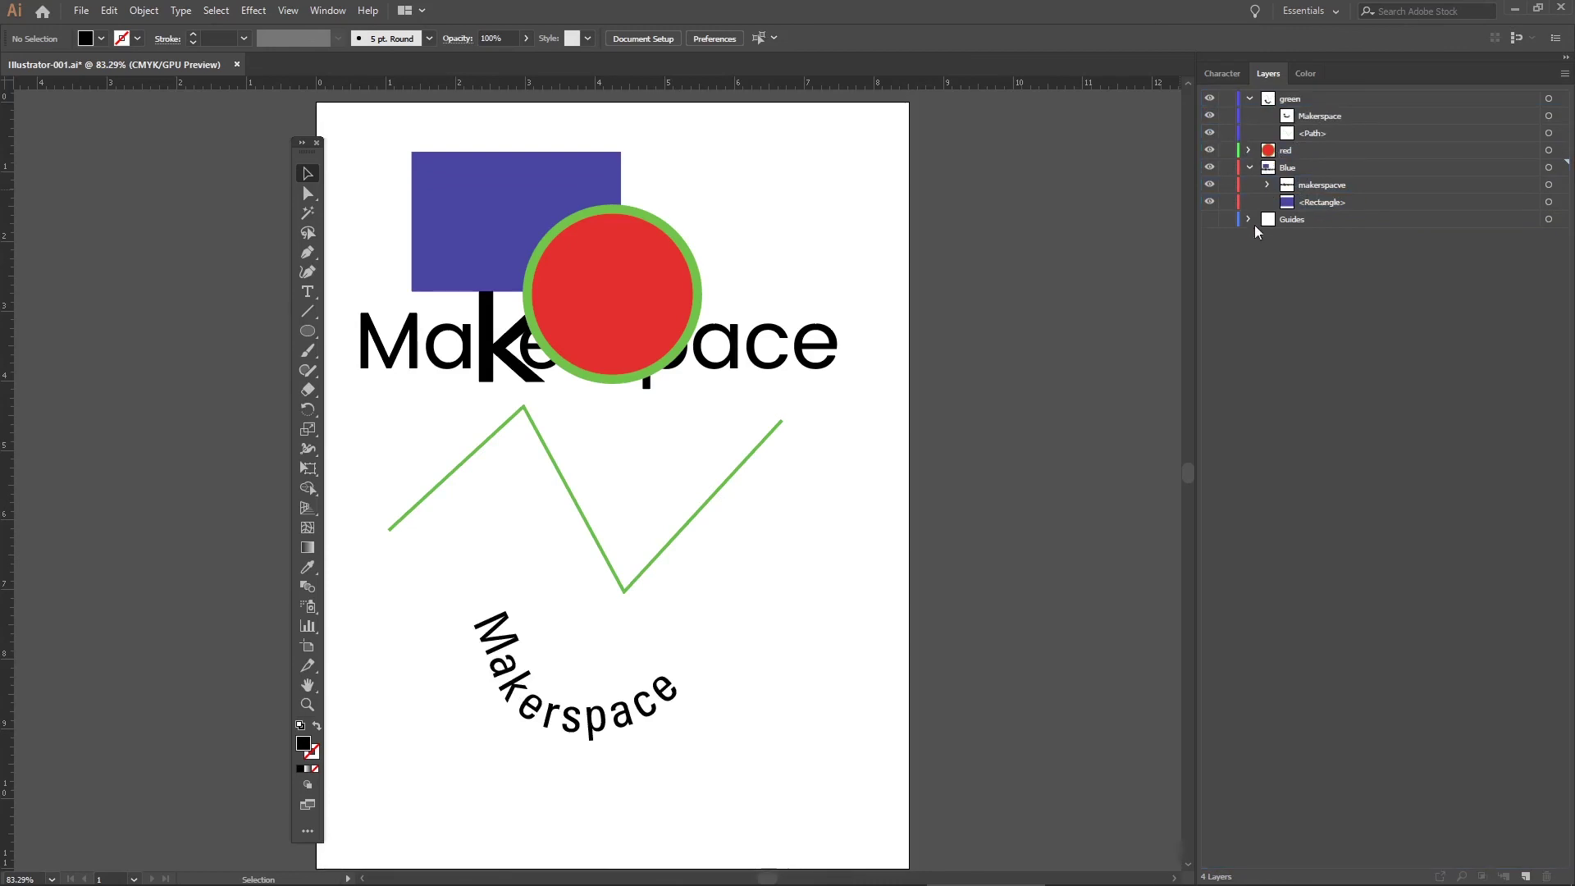
# Step: Toggle the Guides layer's visibility on and off, and collapse the Blue and green layers
pyautogui.click(1208, 217)
pyautogui.click(1207, 217)
pyautogui.click(1250, 168)
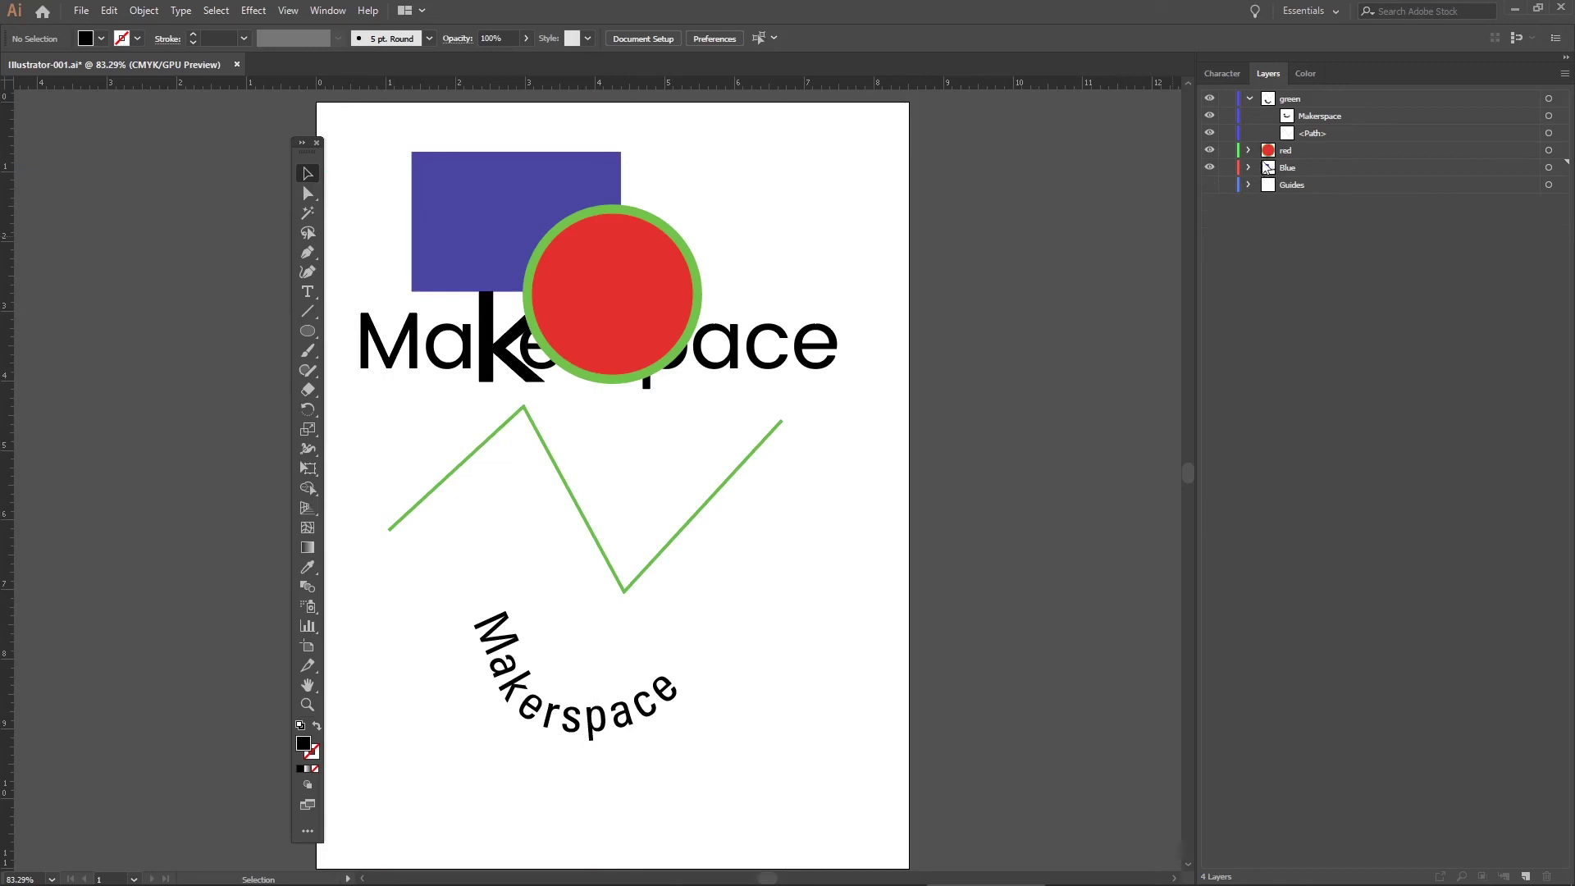
pyautogui.click(1249, 99)
# Step: Move the red layer beneath the Blue layer and paste a copy of the blue rectangle
pyautogui.moveTo(1292, 120); pyautogui.dragTo(1309, 143)
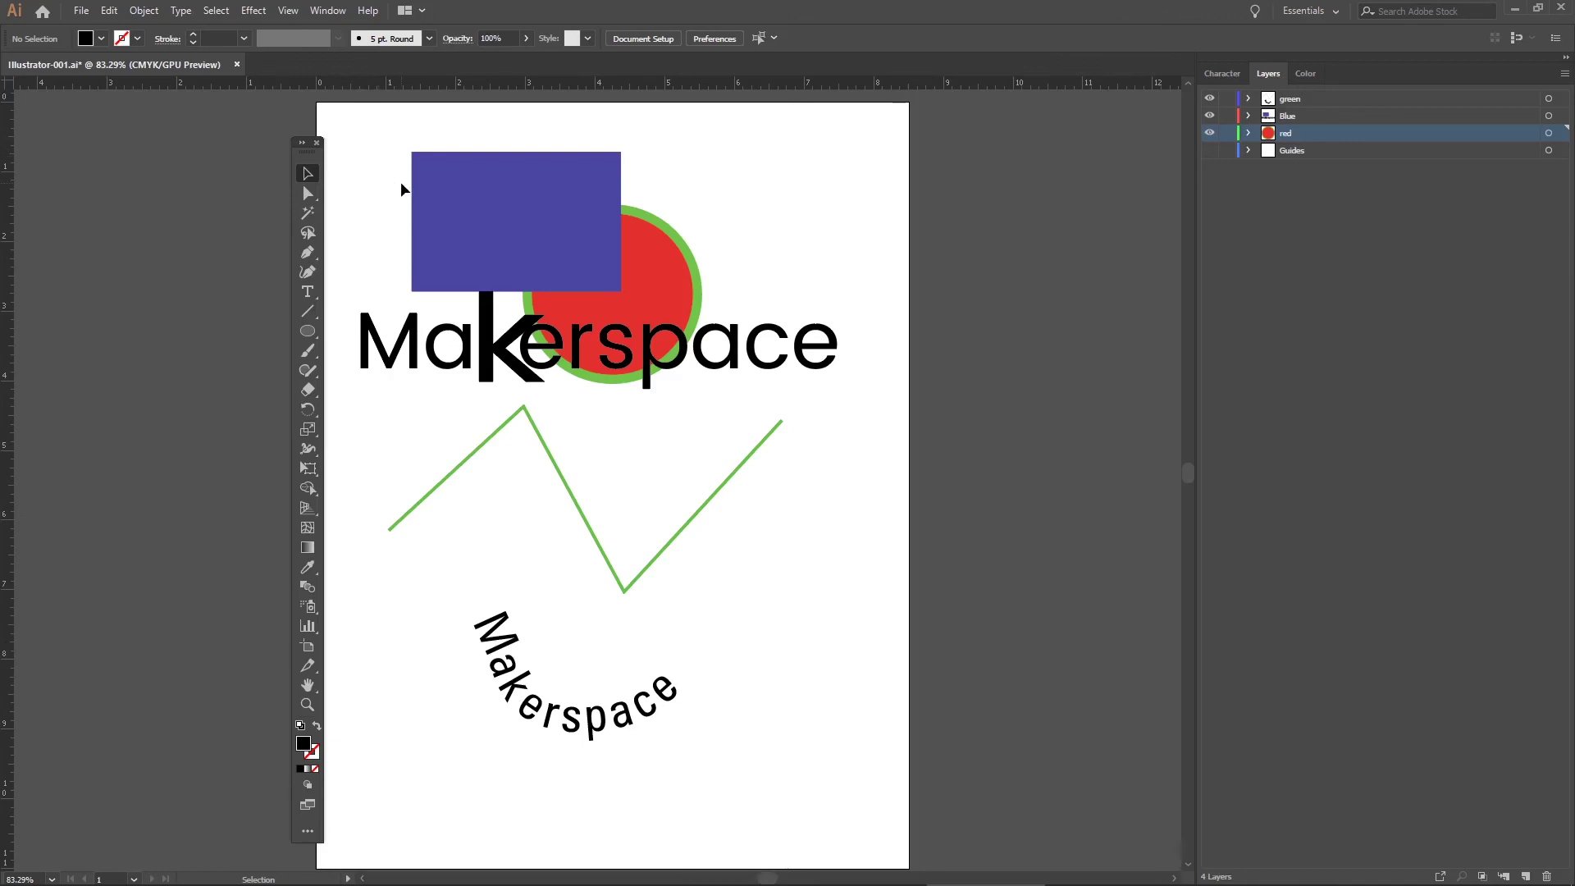
pyautogui.click(452, 203)
pyautogui.press('v')
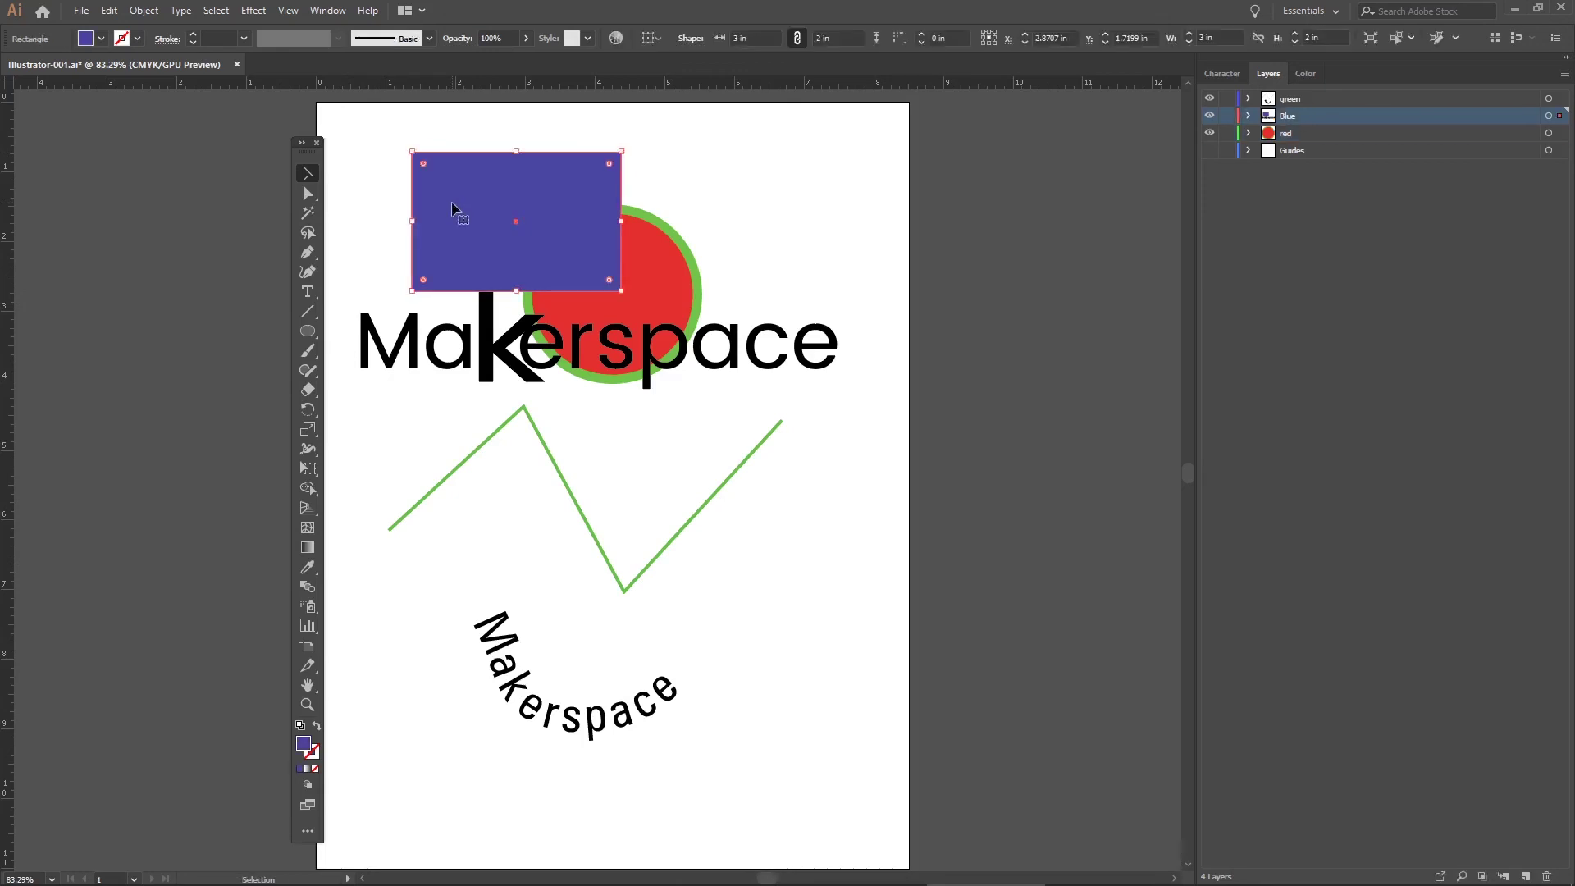
pyautogui.press('a')
pyautogui.press('v')
pyautogui.click(735, 535)
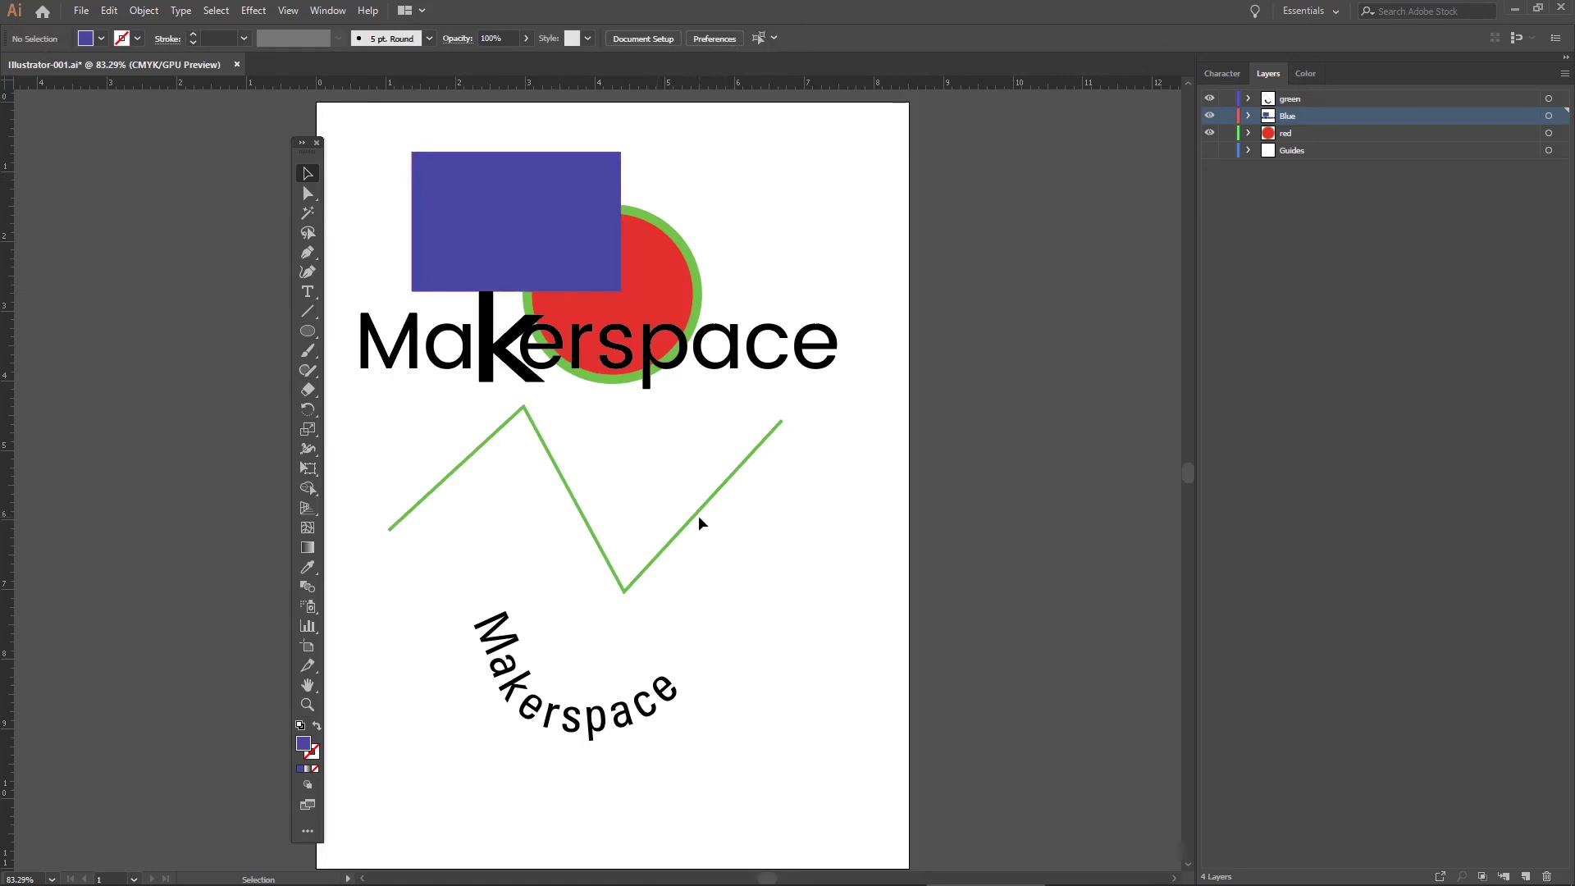
pyautogui.hotkey('ctrl', 'v')
# Step: Position the copied rectangle over the original's lower-right corner and the red circle, at about X 4.73 in, Y 2.37 in
pyautogui.moveTo(614, 474); pyautogui.dragTo(689, 255)
pyautogui.moveTo(753, 213); pyautogui.dragTo(811, 185)
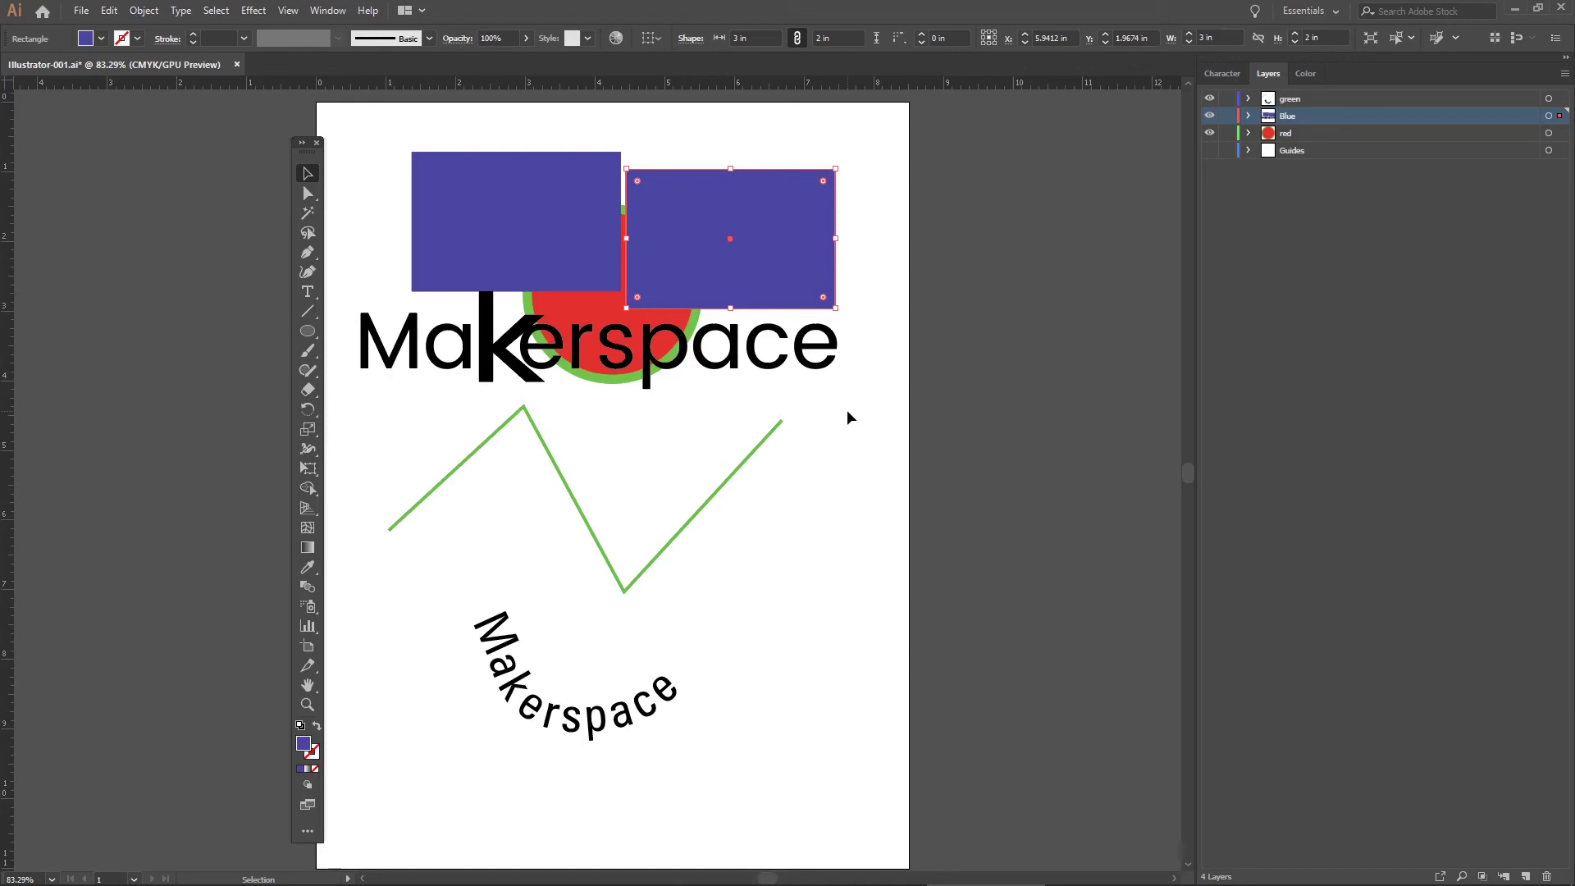
pyautogui.moveTo(715, 268); pyautogui.dragTo(633, 295)
pyautogui.click(765, 398)
pyautogui.click(650, 280)
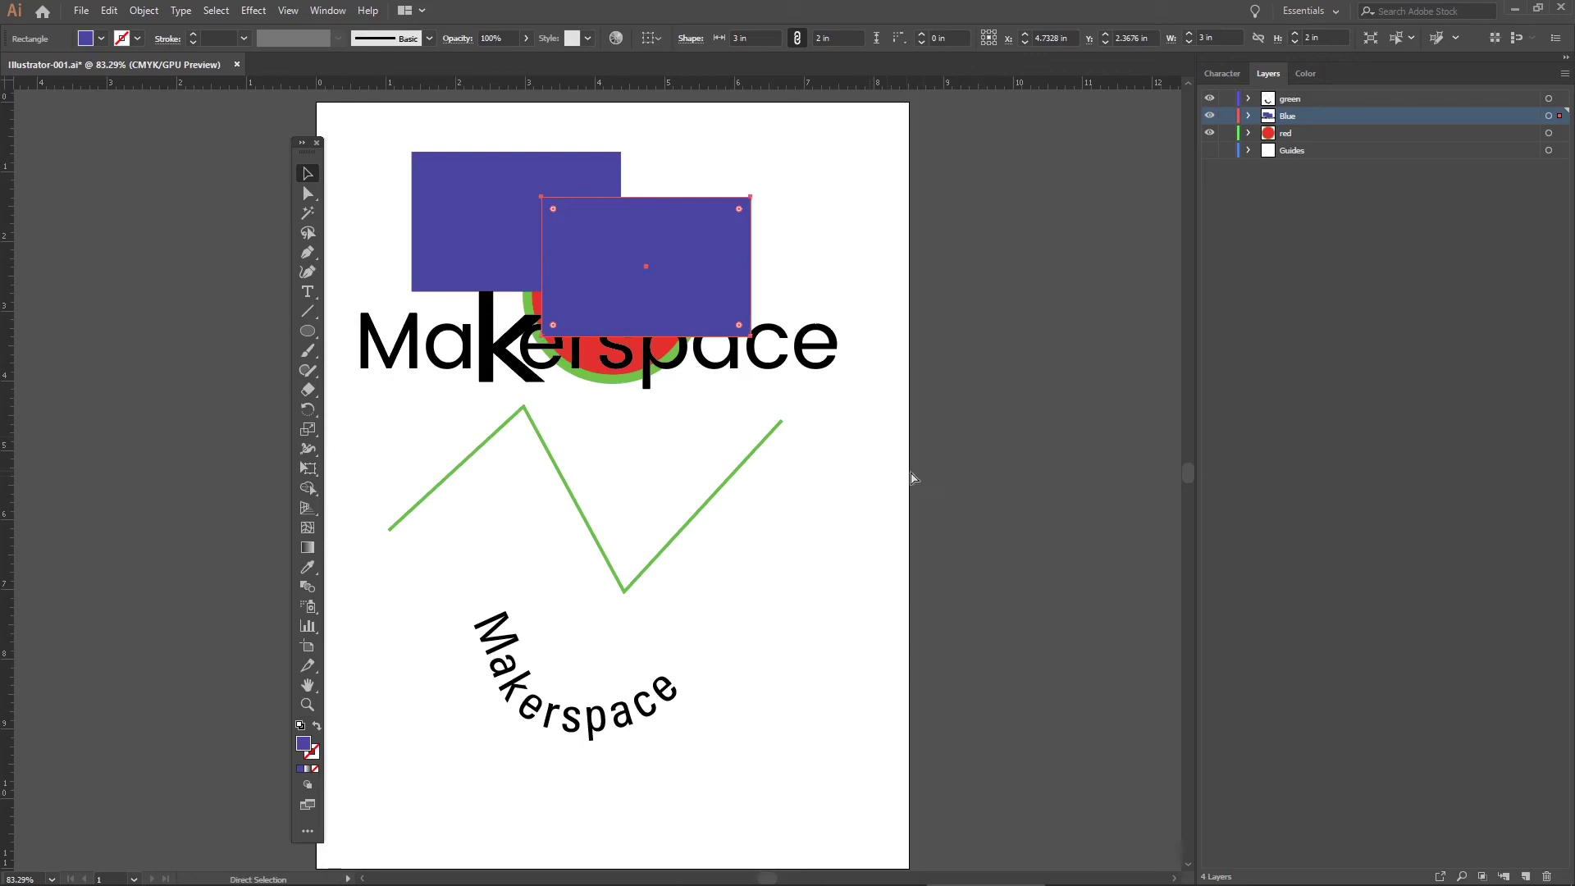
# Step: Undo the rectangle copy with its moves and the red layer's reordering beneath Blue
pyautogui.hotkey('ctrl', 'z')
pyautogui.hotkey('ctrl', 'z')
pyautogui.hotkey('ctrl', 'z')
pyautogui.hotkey('ctrl', 'z')
pyautogui.hotkey('ctrl', 'z')
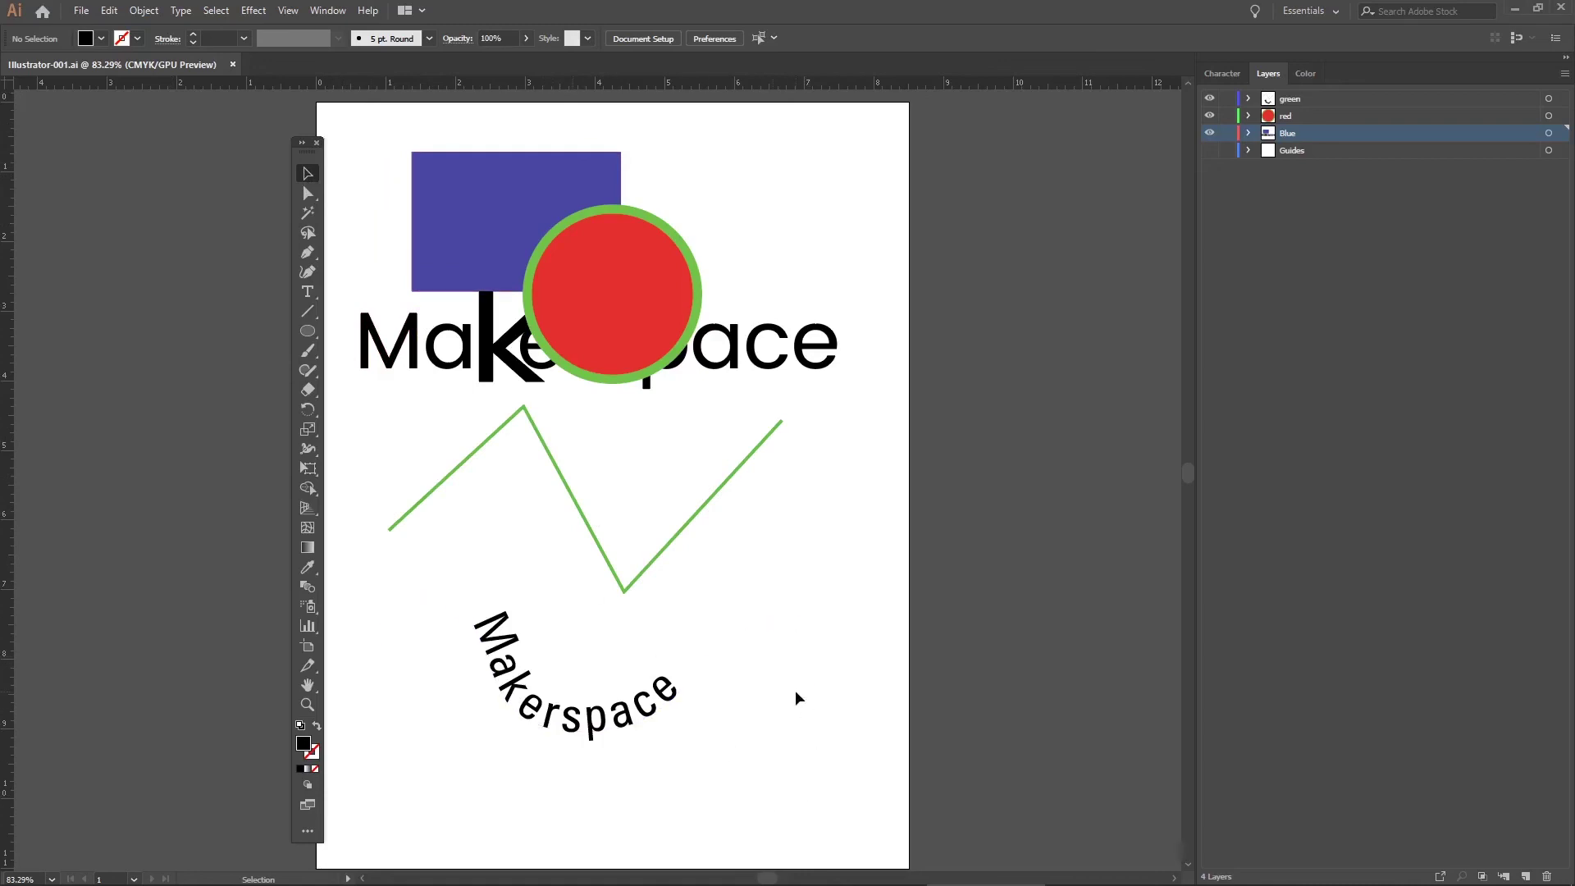
# Step: Select all the artwork on the page and delete it
pyautogui.moveTo(337, 129); pyautogui.dragTo(871, 791)
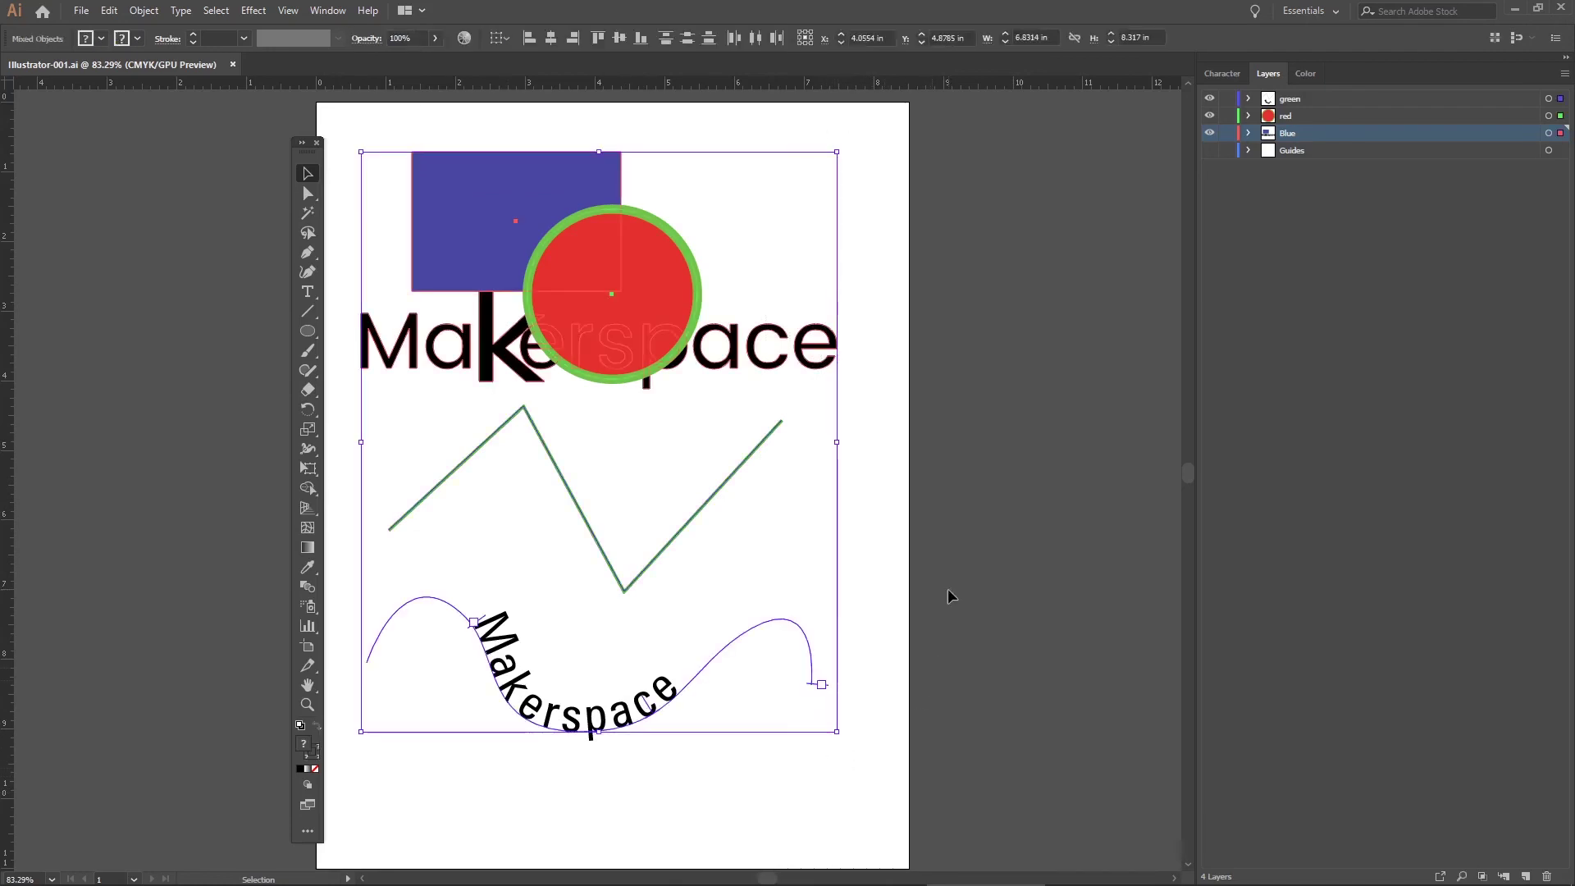
pyautogui.press('Delete')
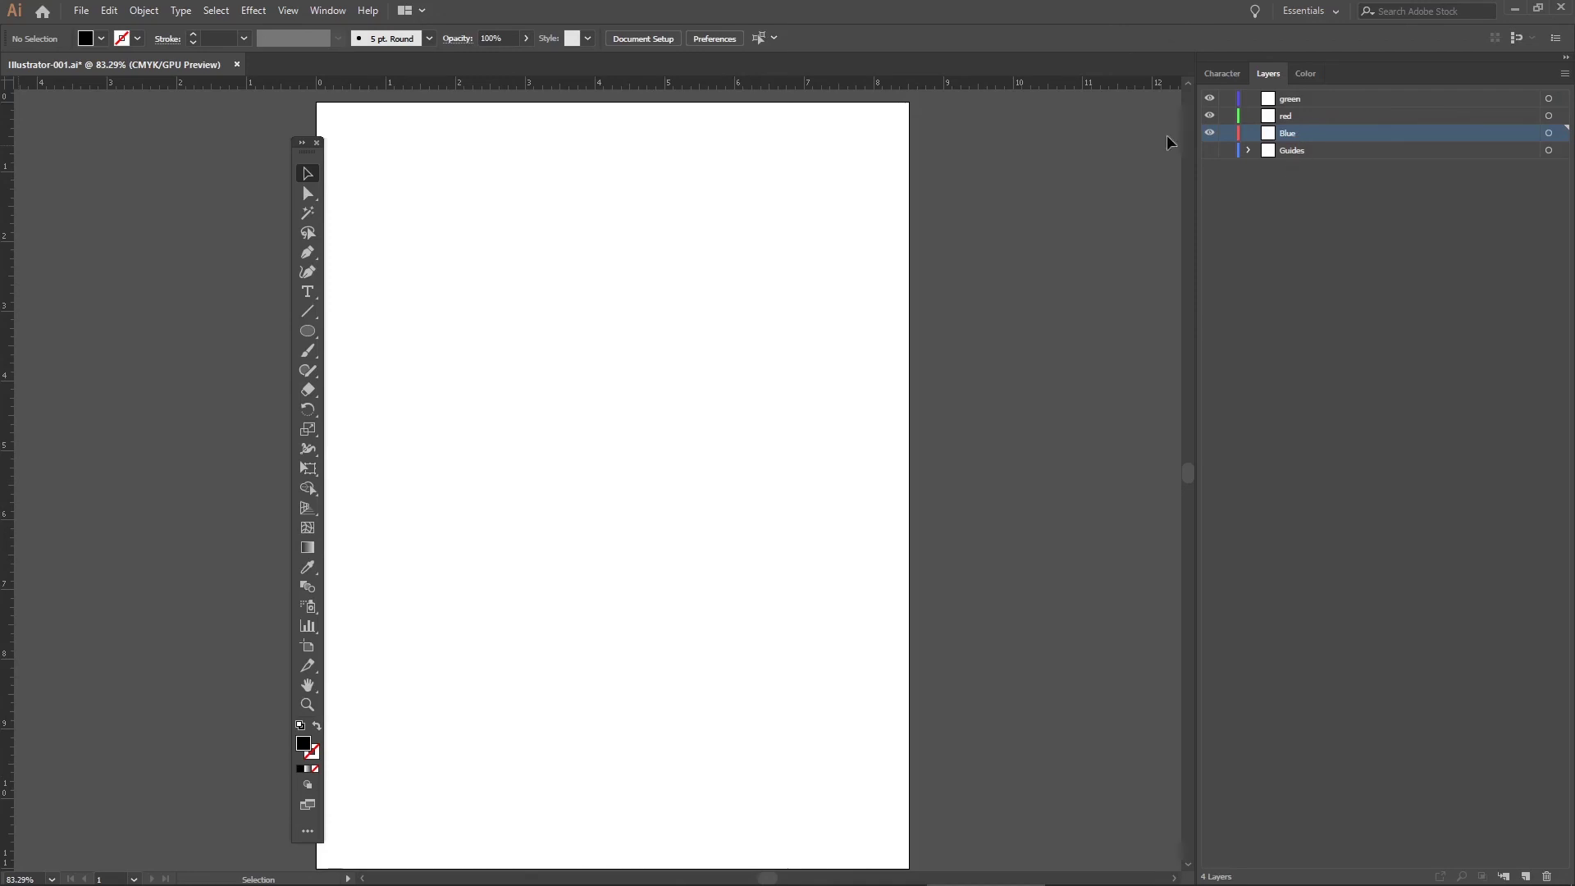
pyautogui.moveTo(310, 154); pyautogui.dragTo(310, 147)
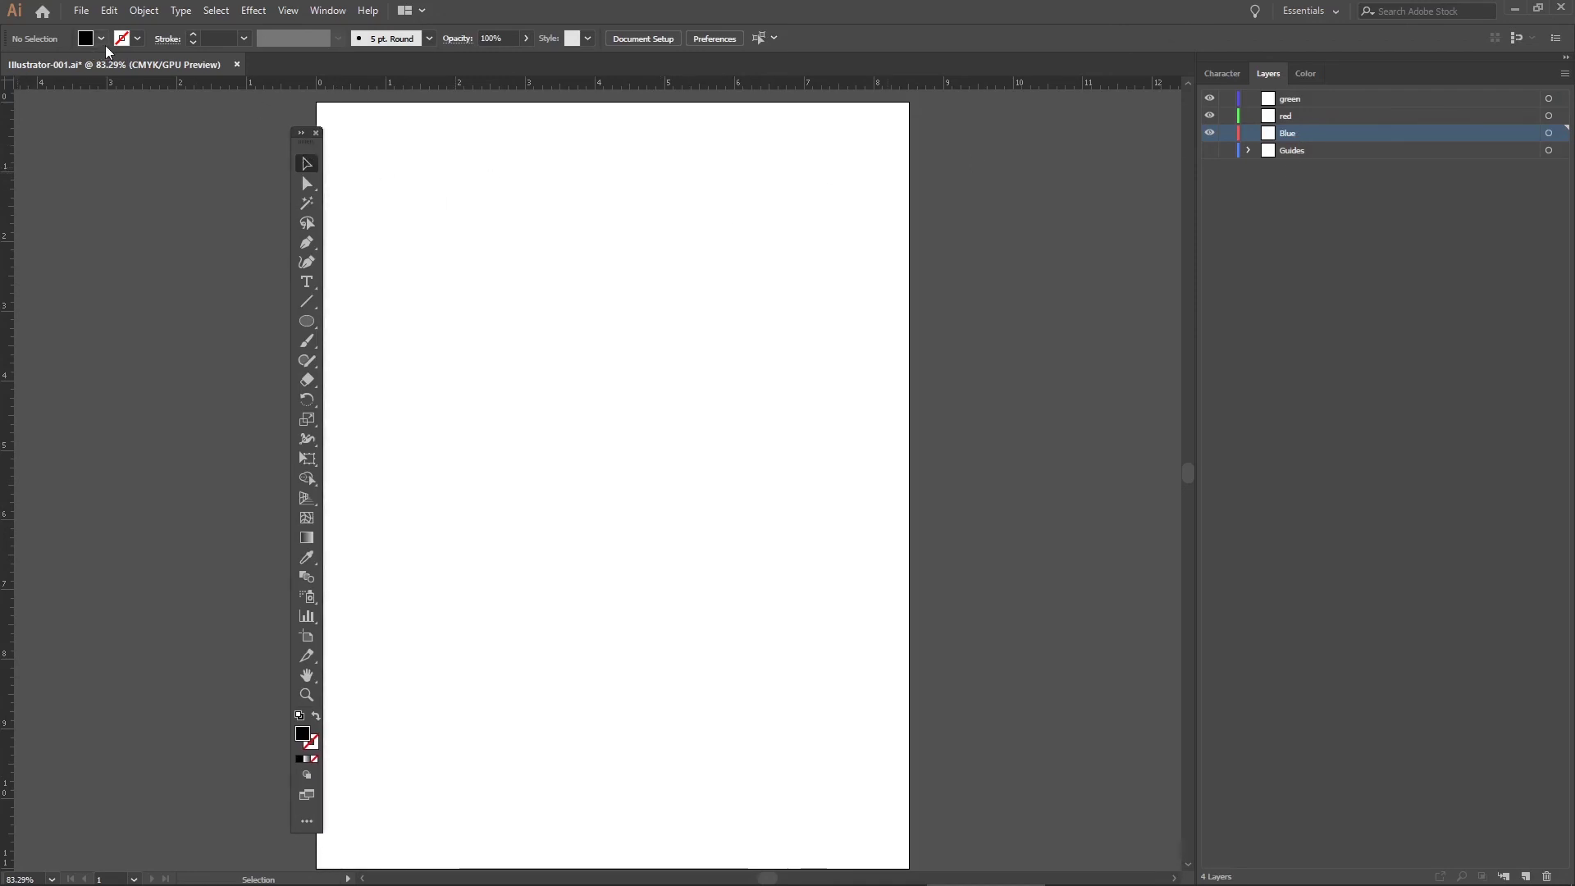
# Step: Place the image 2000000001.jpg as a linked file on the Blue layer, starting near the artboard's upper-left corner
pyautogui.click(80, 11)
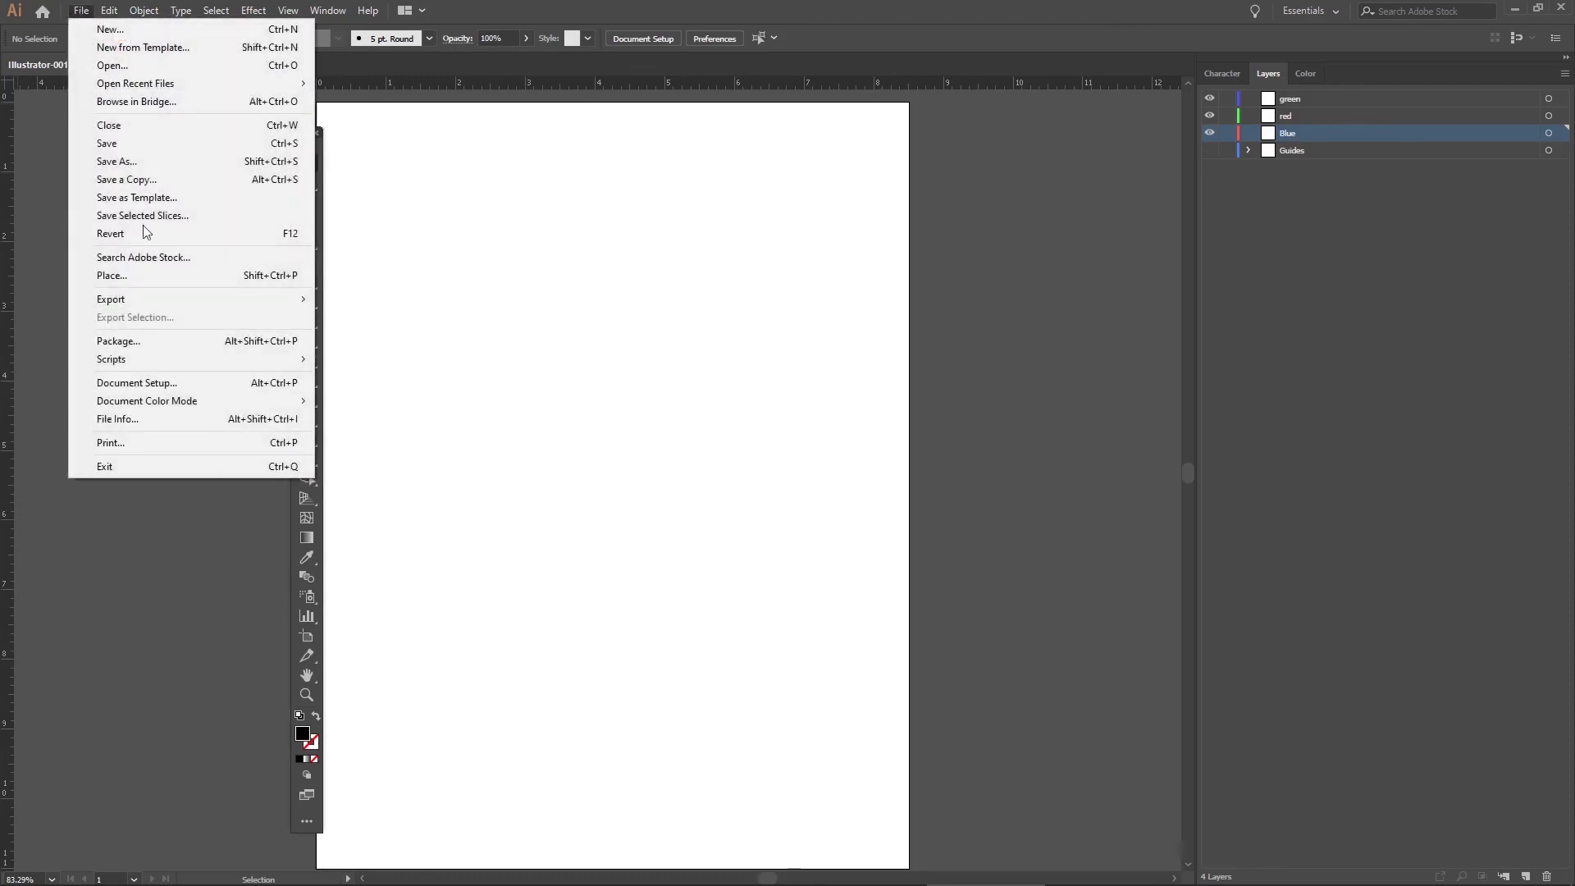
pyautogui.click(152, 278)
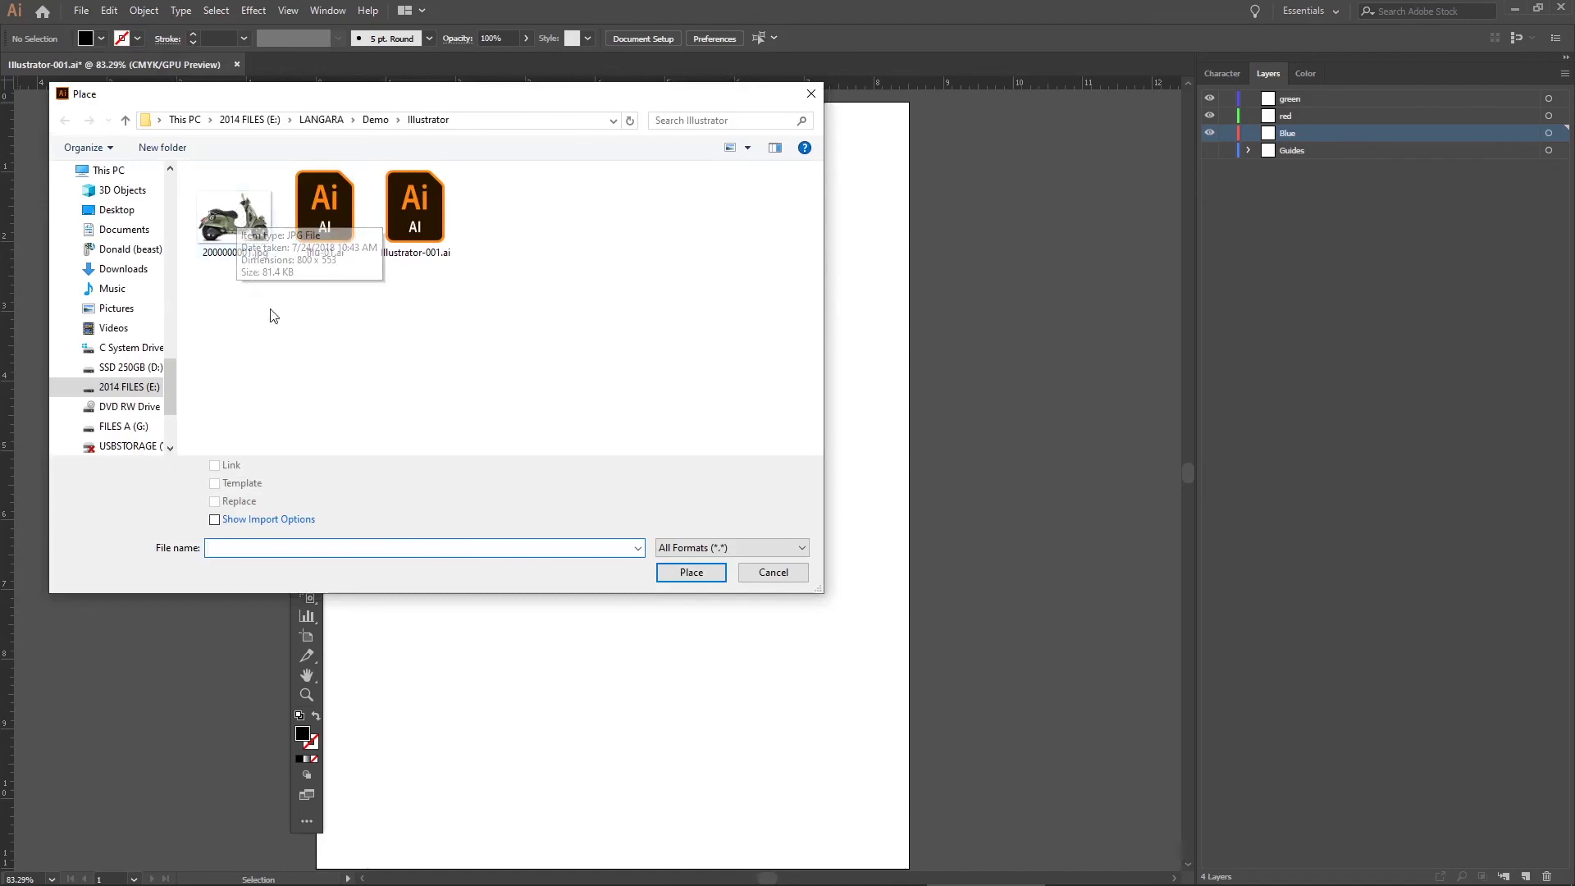
pyautogui.click(246, 230)
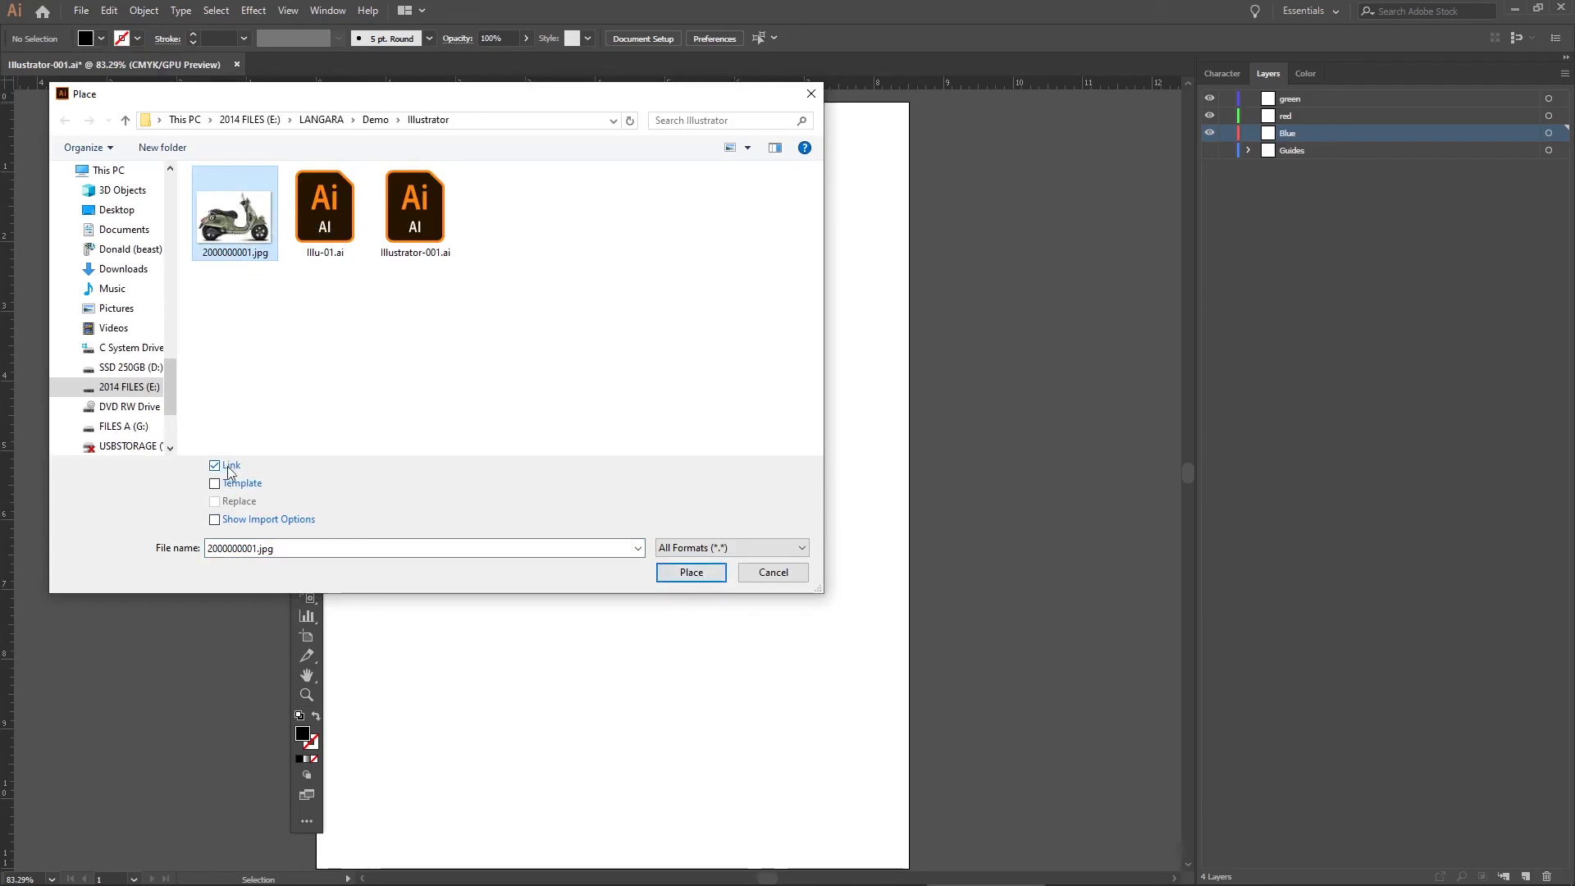
pyautogui.click(692, 571)
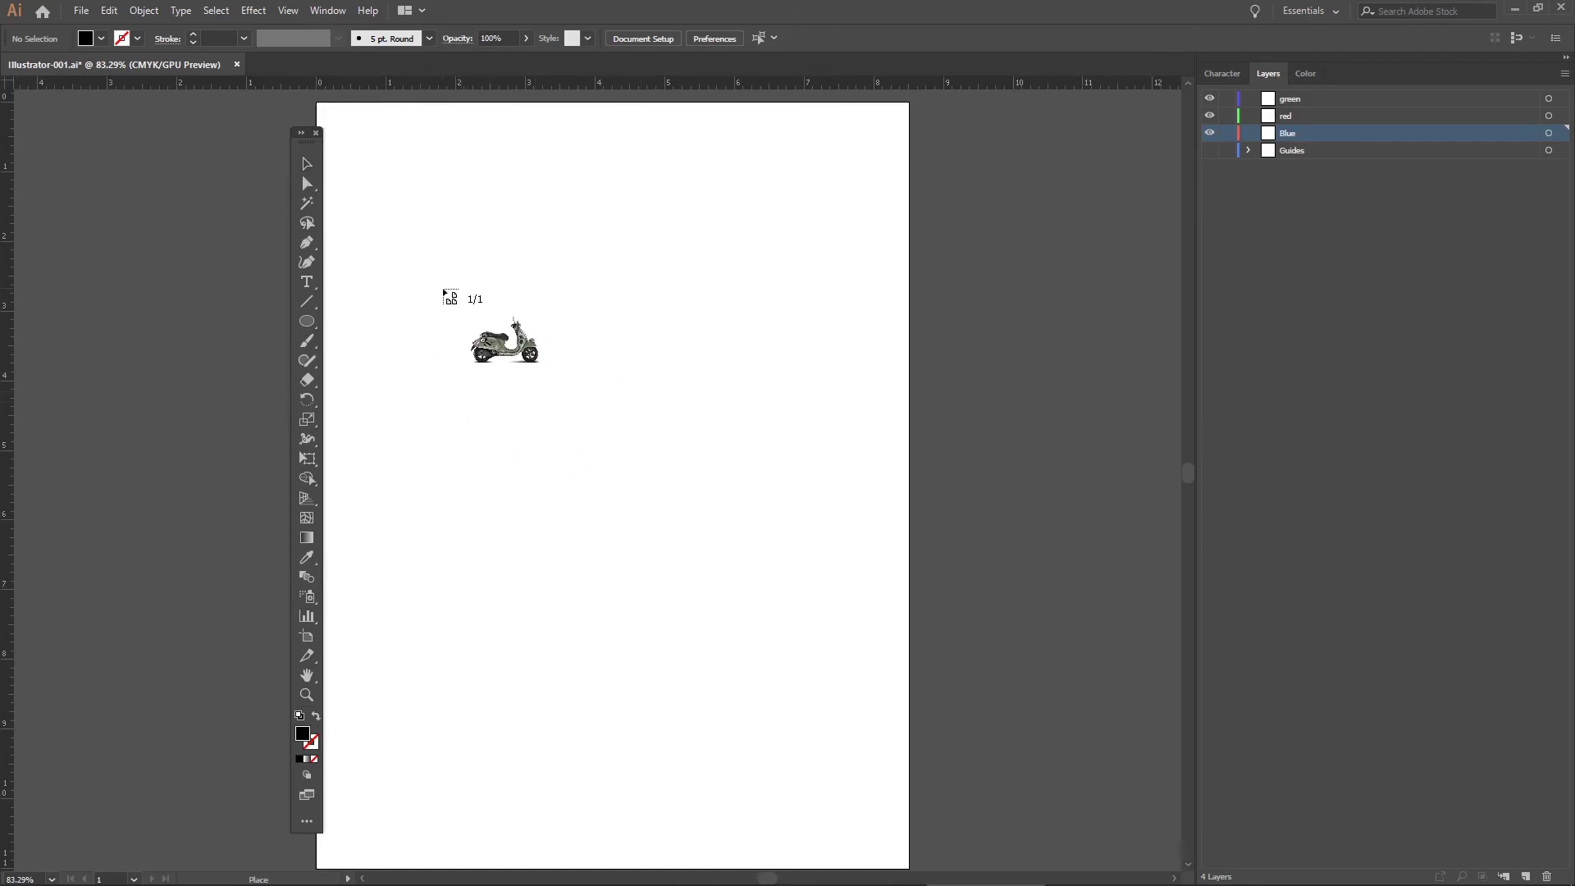
pyautogui.click(327, 113)
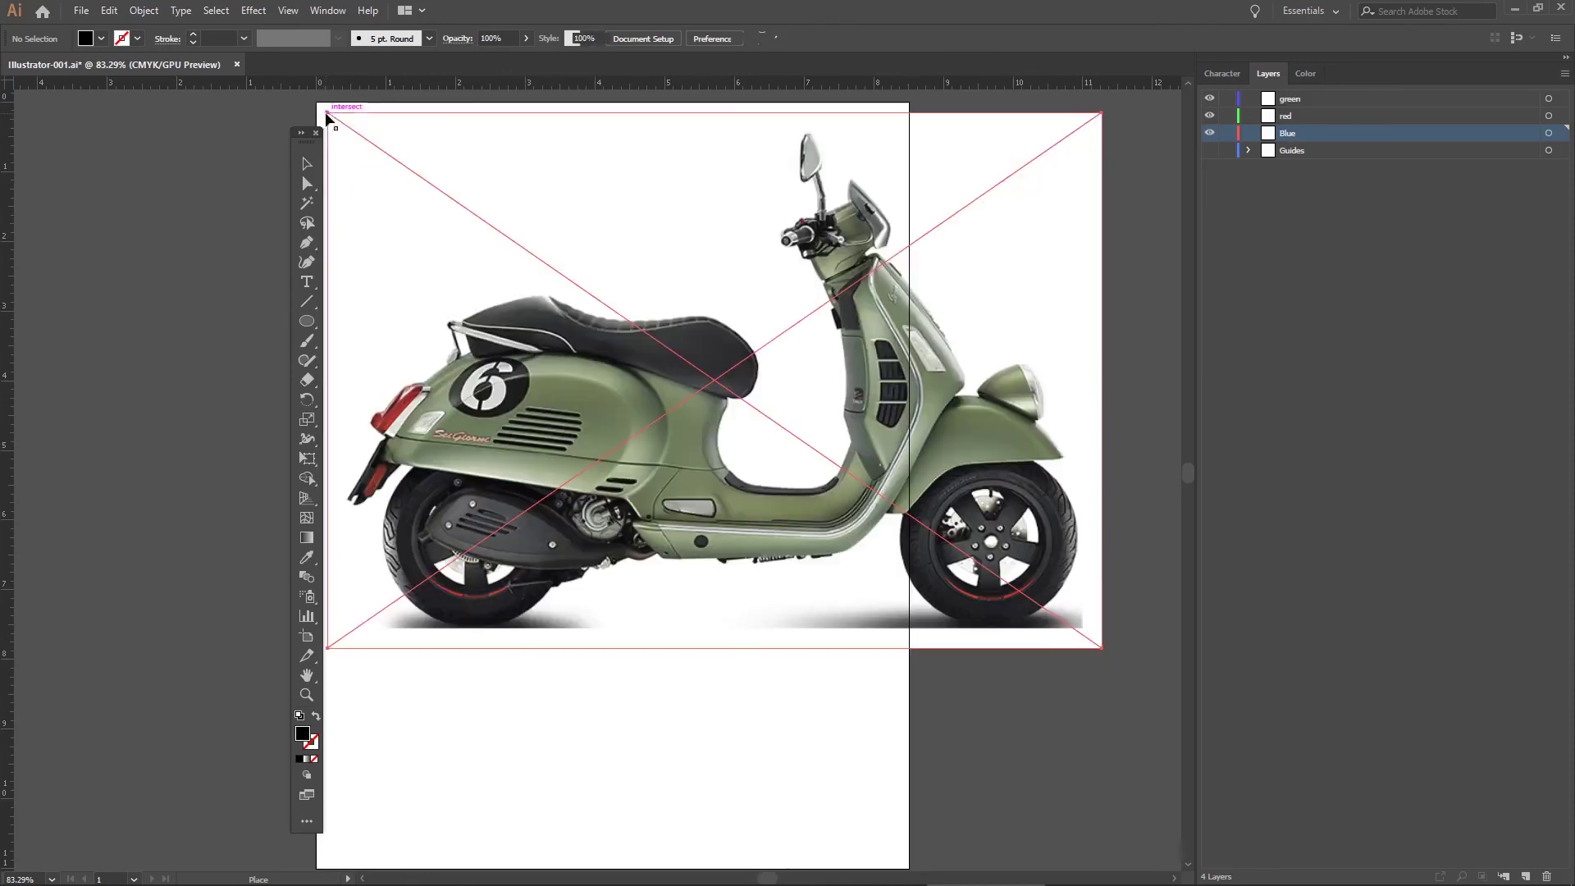
# Step: Scale the scooter image down proportionally to about 8 in wide and position it at about X 4.25 in, Y 3.16 in
pyautogui.moveTo(309, 142); pyautogui.dragTo(255, 130)
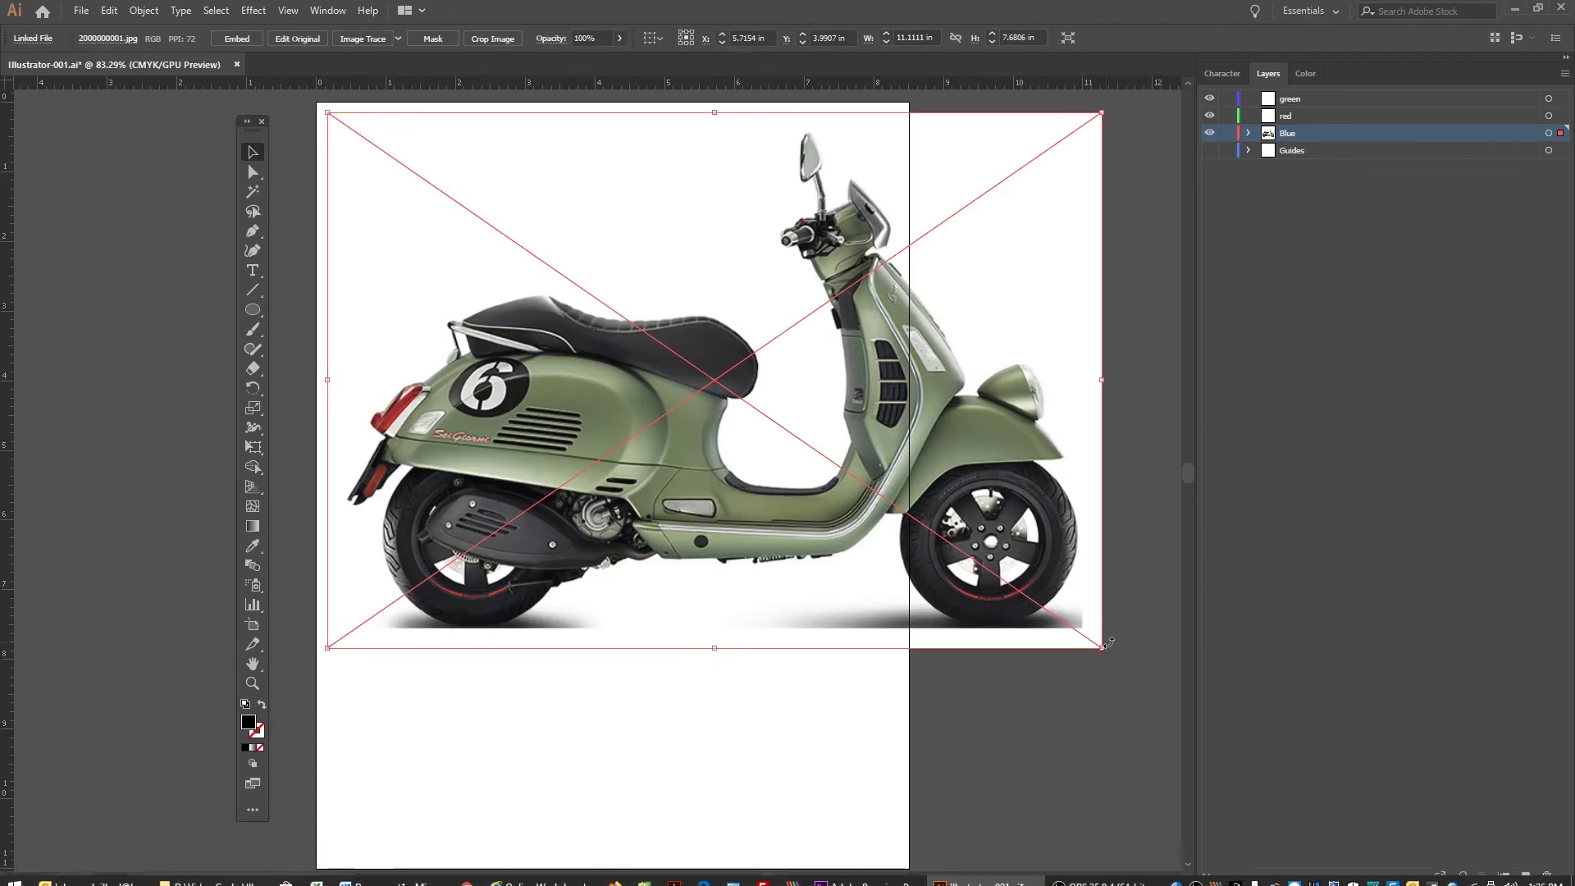
pyautogui.moveTo(1103, 648); pyautogui.dragTo(920, 480)
pyautogui.moveTo(598, 380); pyautogui.dragTo(604, 397)
pyautogui.click(647, 697)
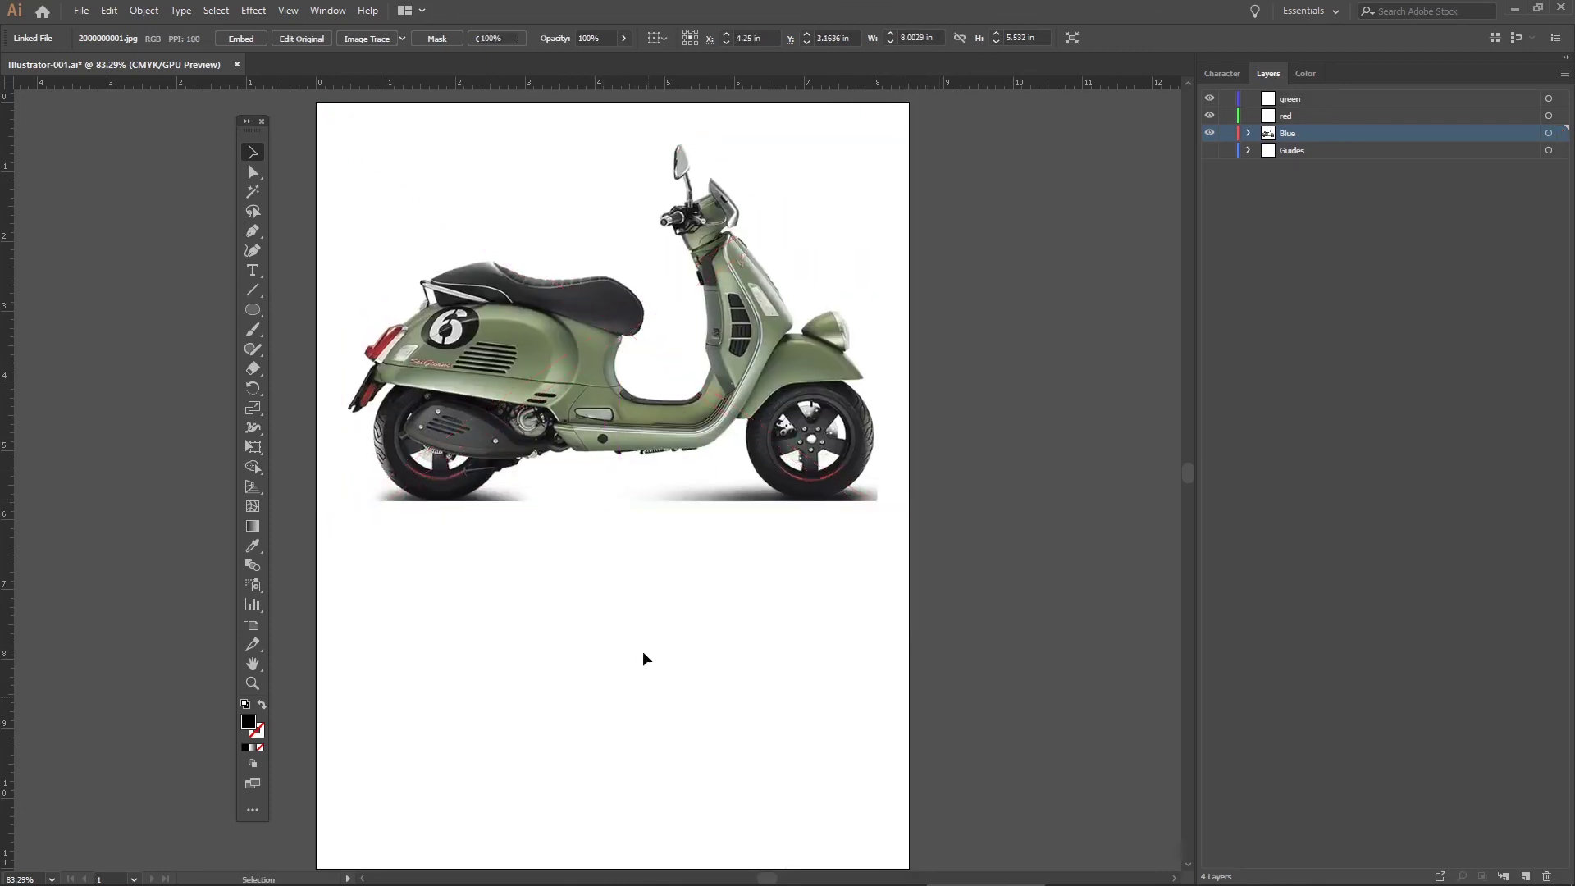
# Step: Expand the Blue layer holding the scooter image and rename the layer "Bike"
pyautogui.click(543, 428)
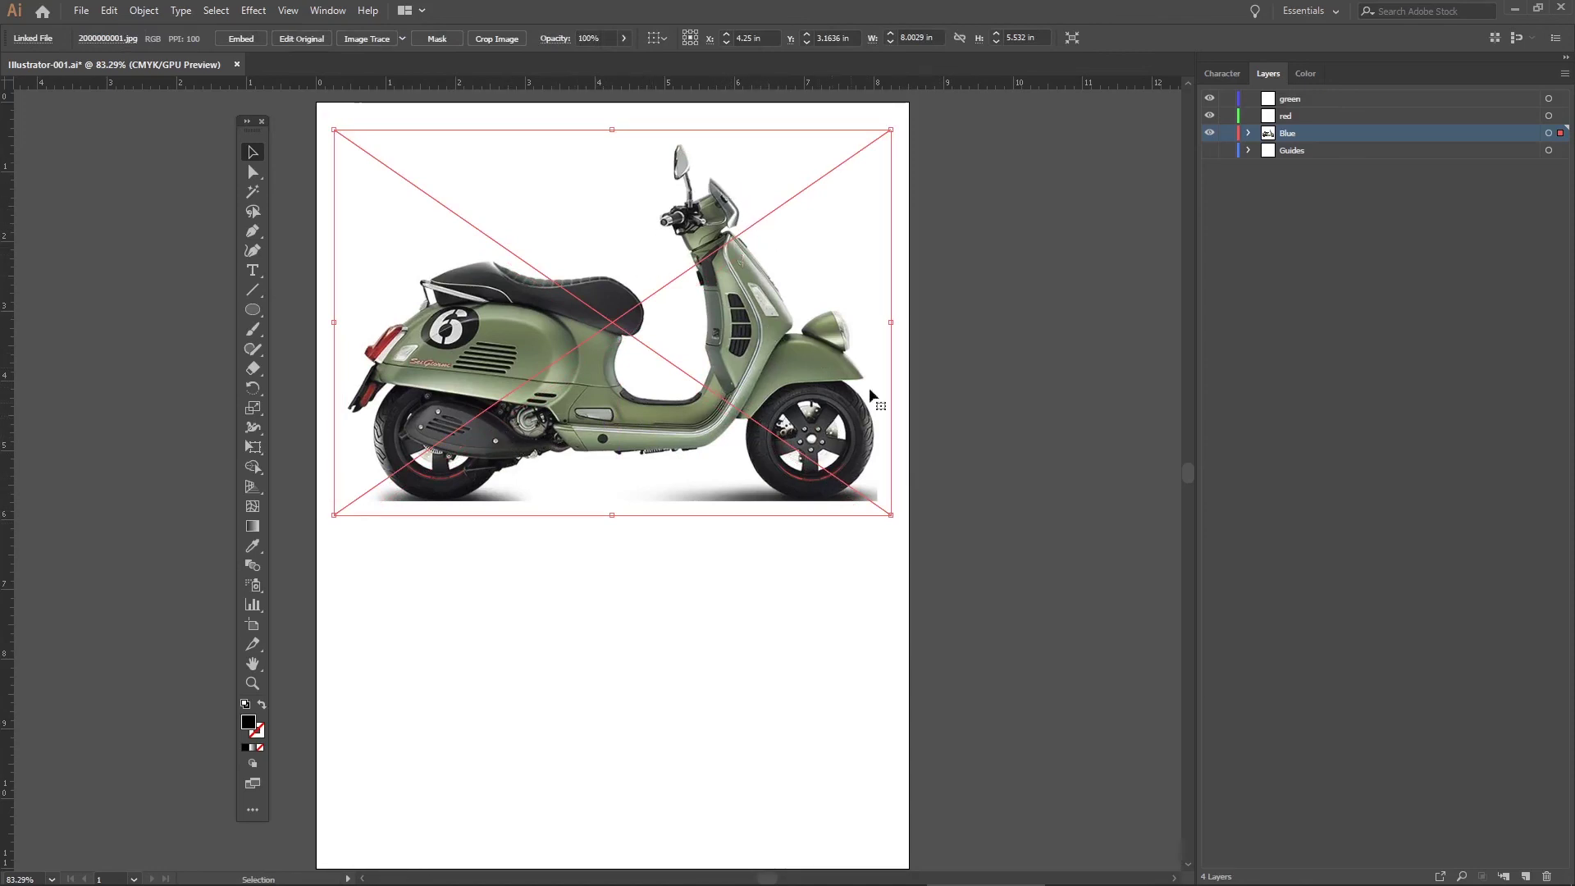
pyautogui.click(1249, 134)
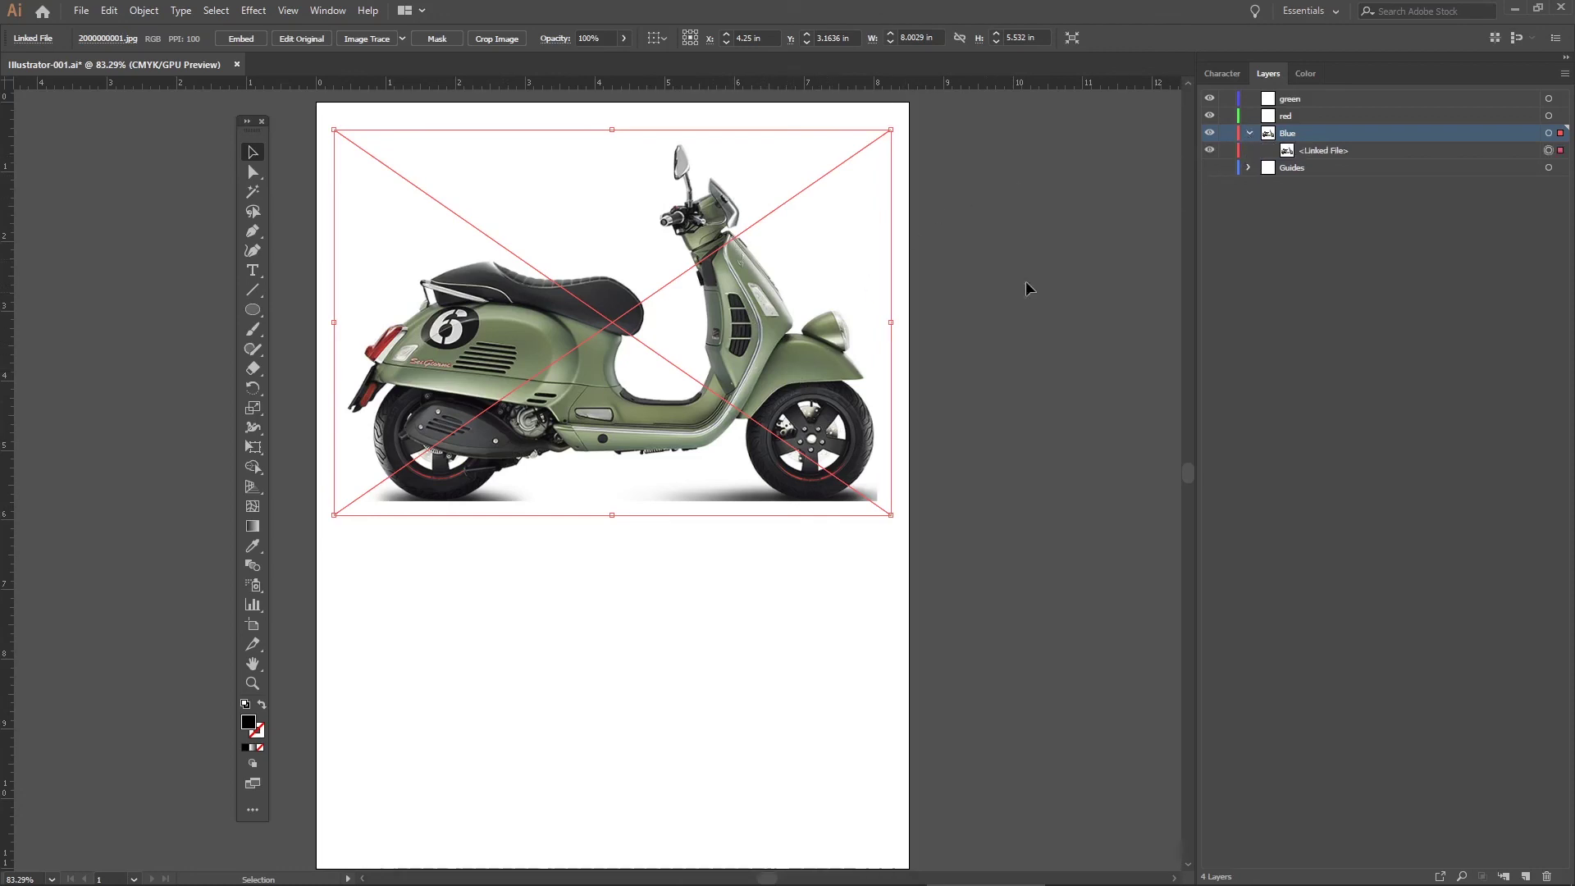
pyautogui.doubleClick(1287, 134)
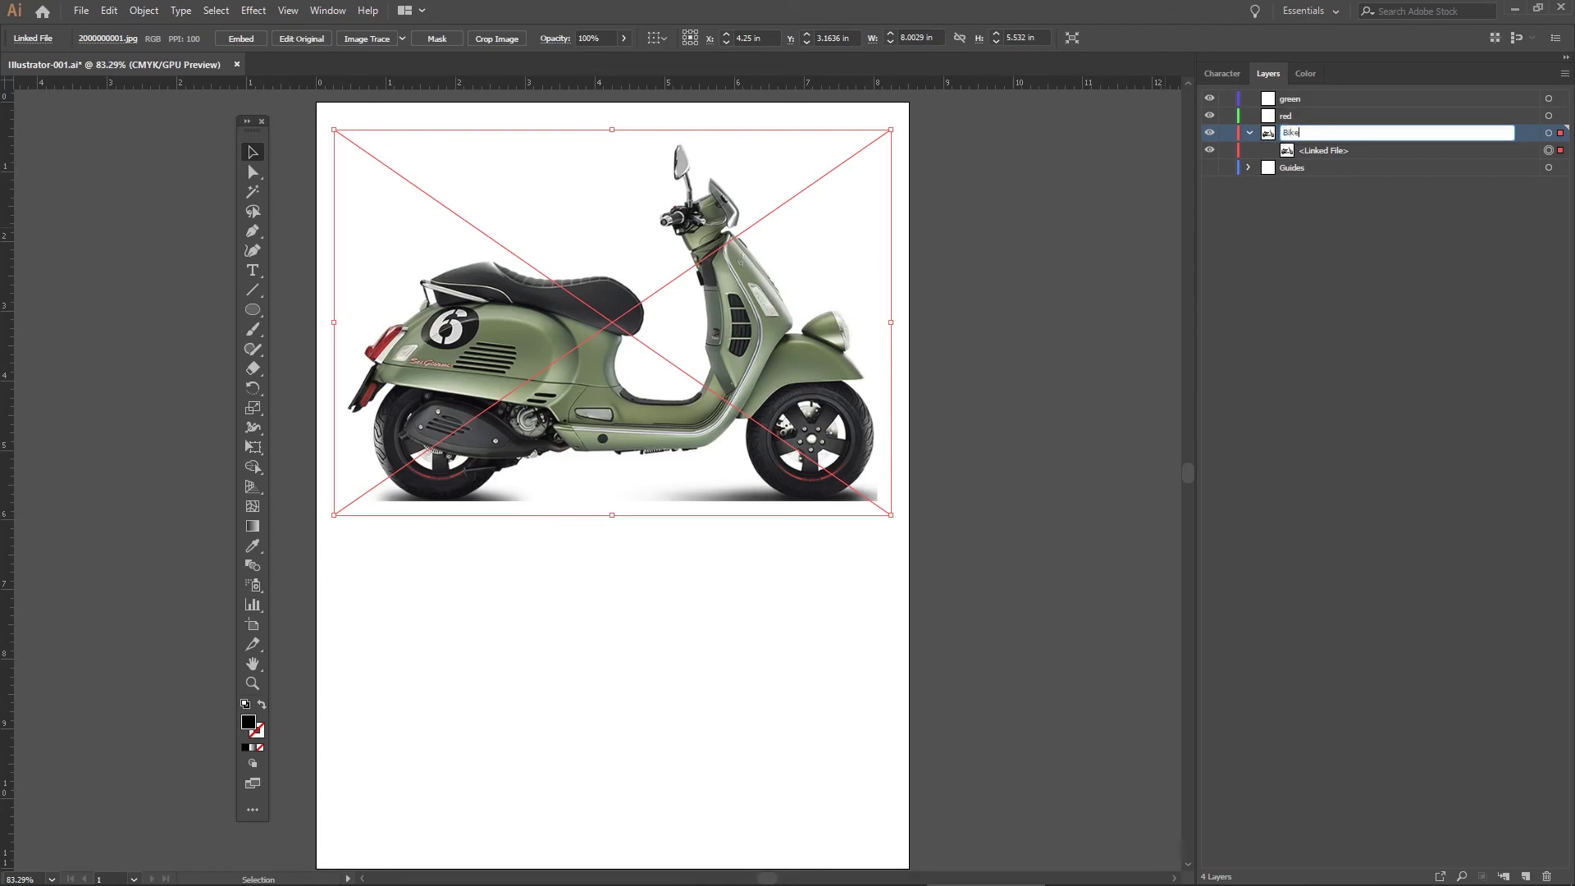
pyautogui.press('Return')
# Step: Select the linked file's entry, collapse the Bike layer, and lock that layer
pyautogui.click(1329, 153)
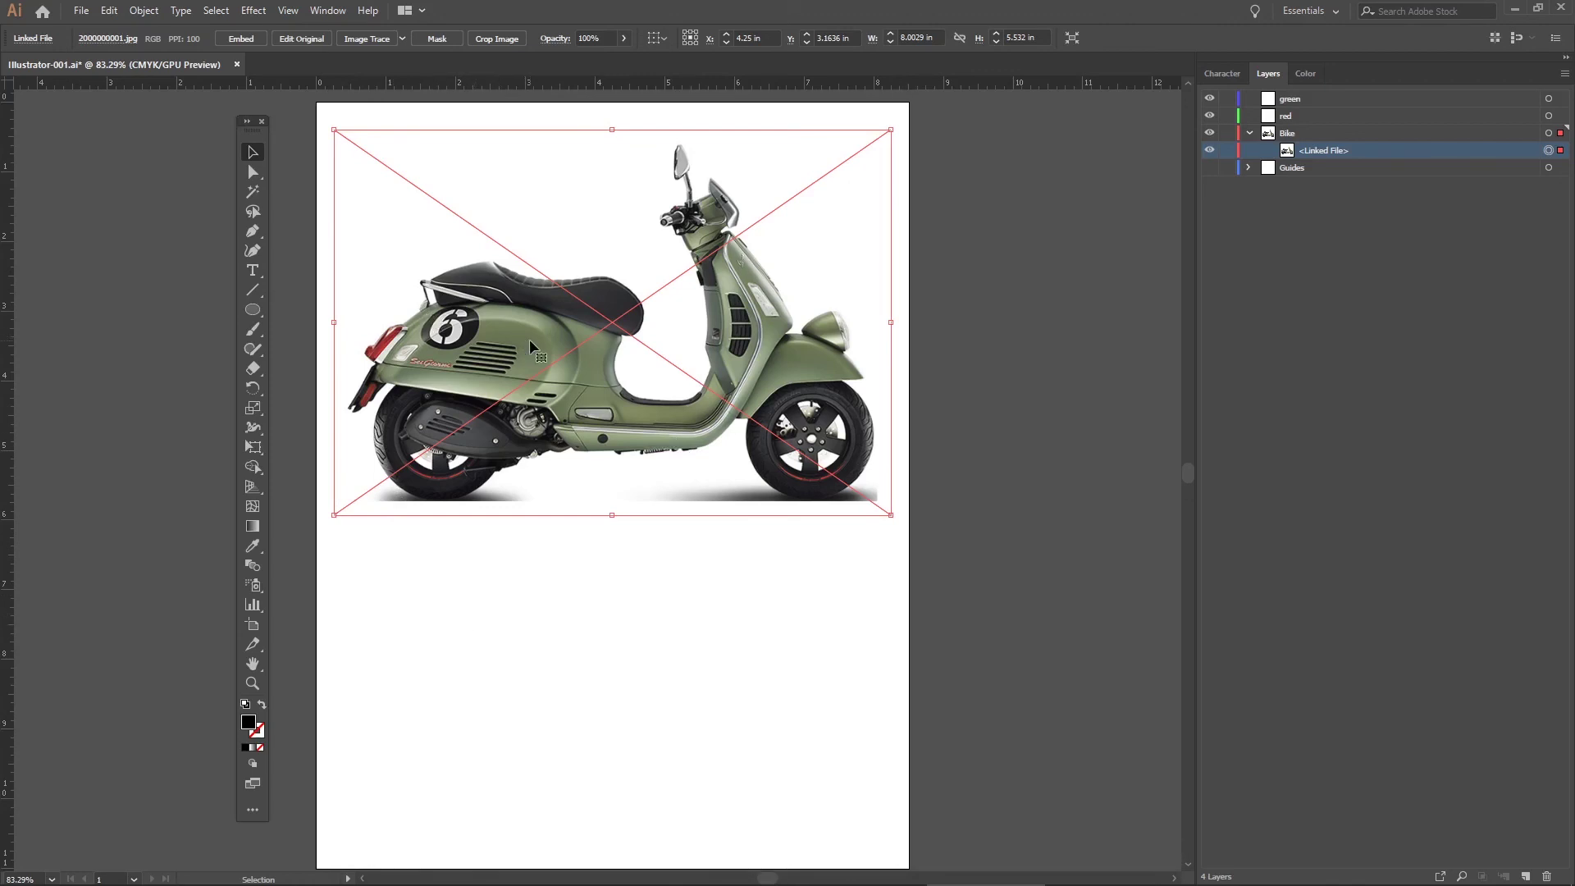
pyautogui.click(1248, 133)
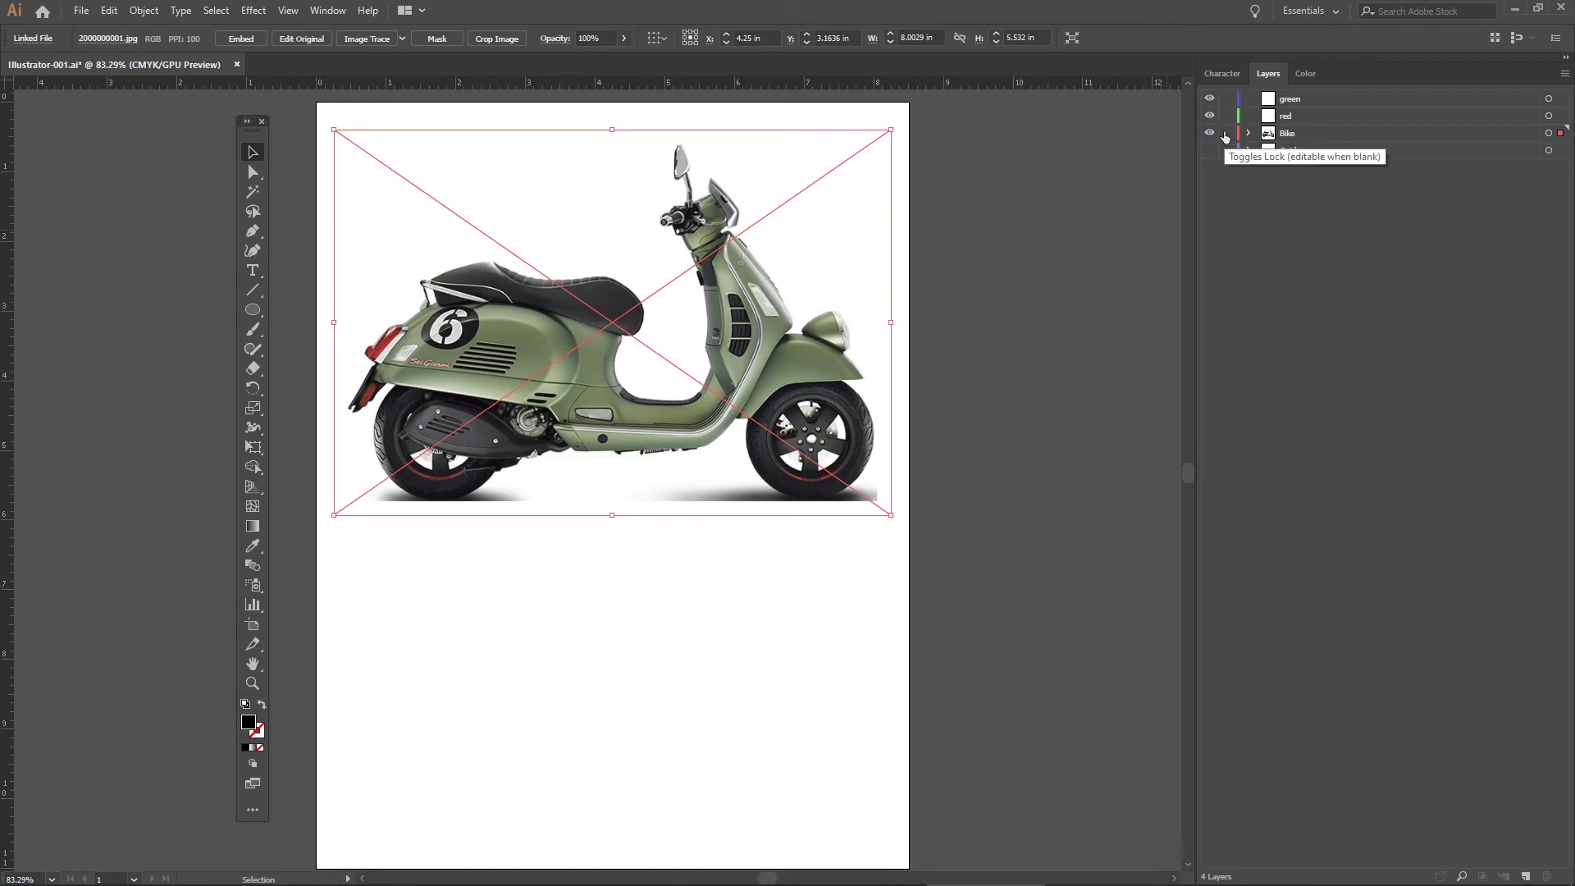
pyautogui.click(1227, 133)
# Step: Rename the empty red layer "Drawing" and target it
pyautogui.doubleClick(1294, 115)
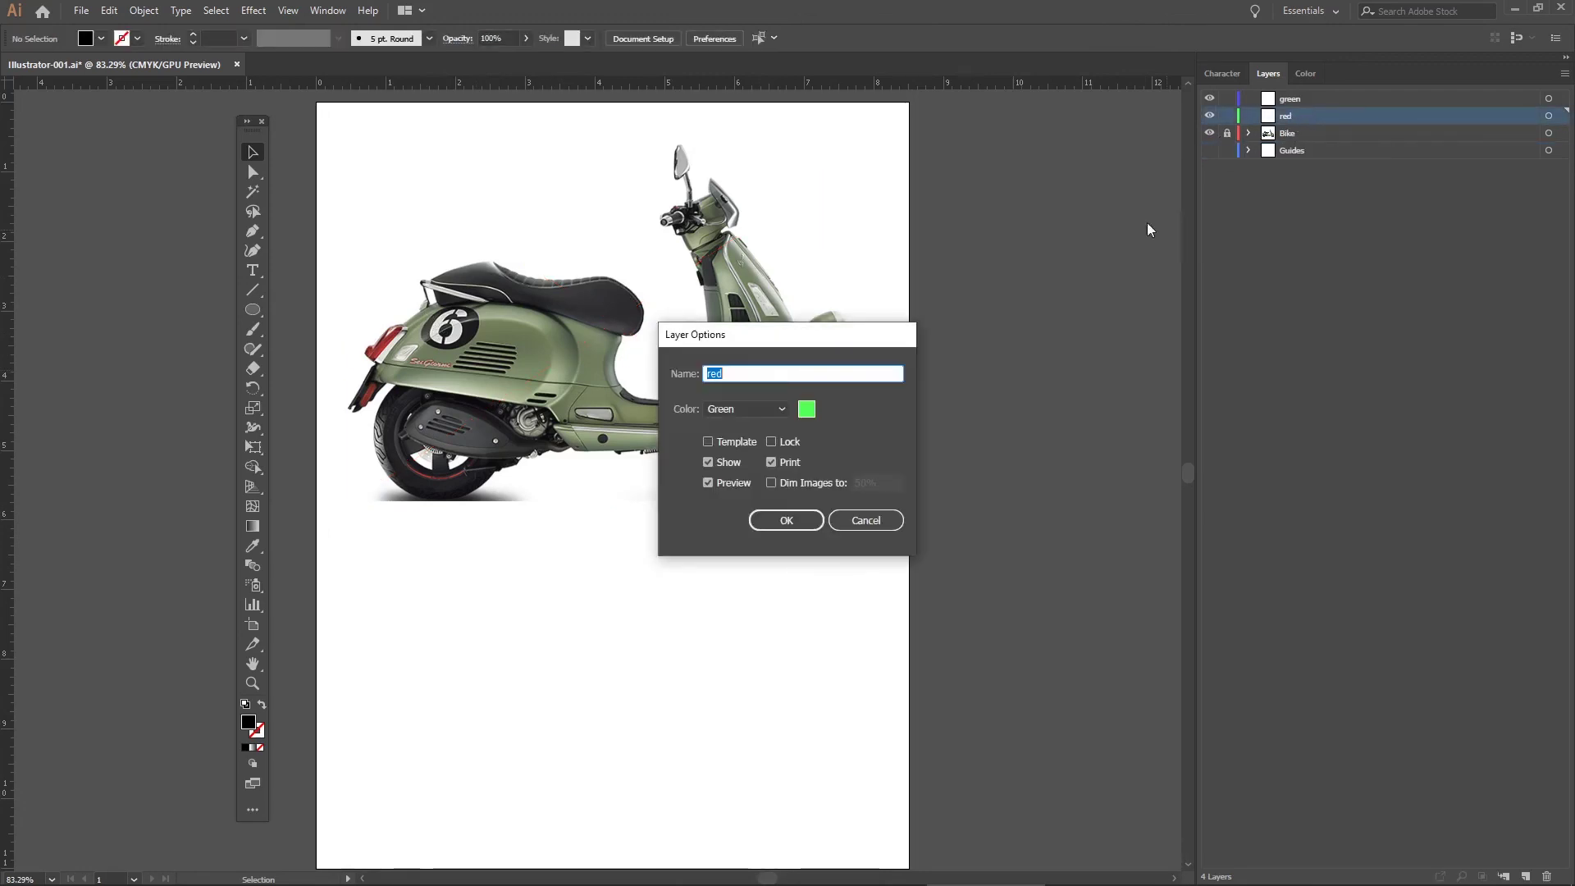
pyautogui.write('Drawing')
pyautogui.press('Return')
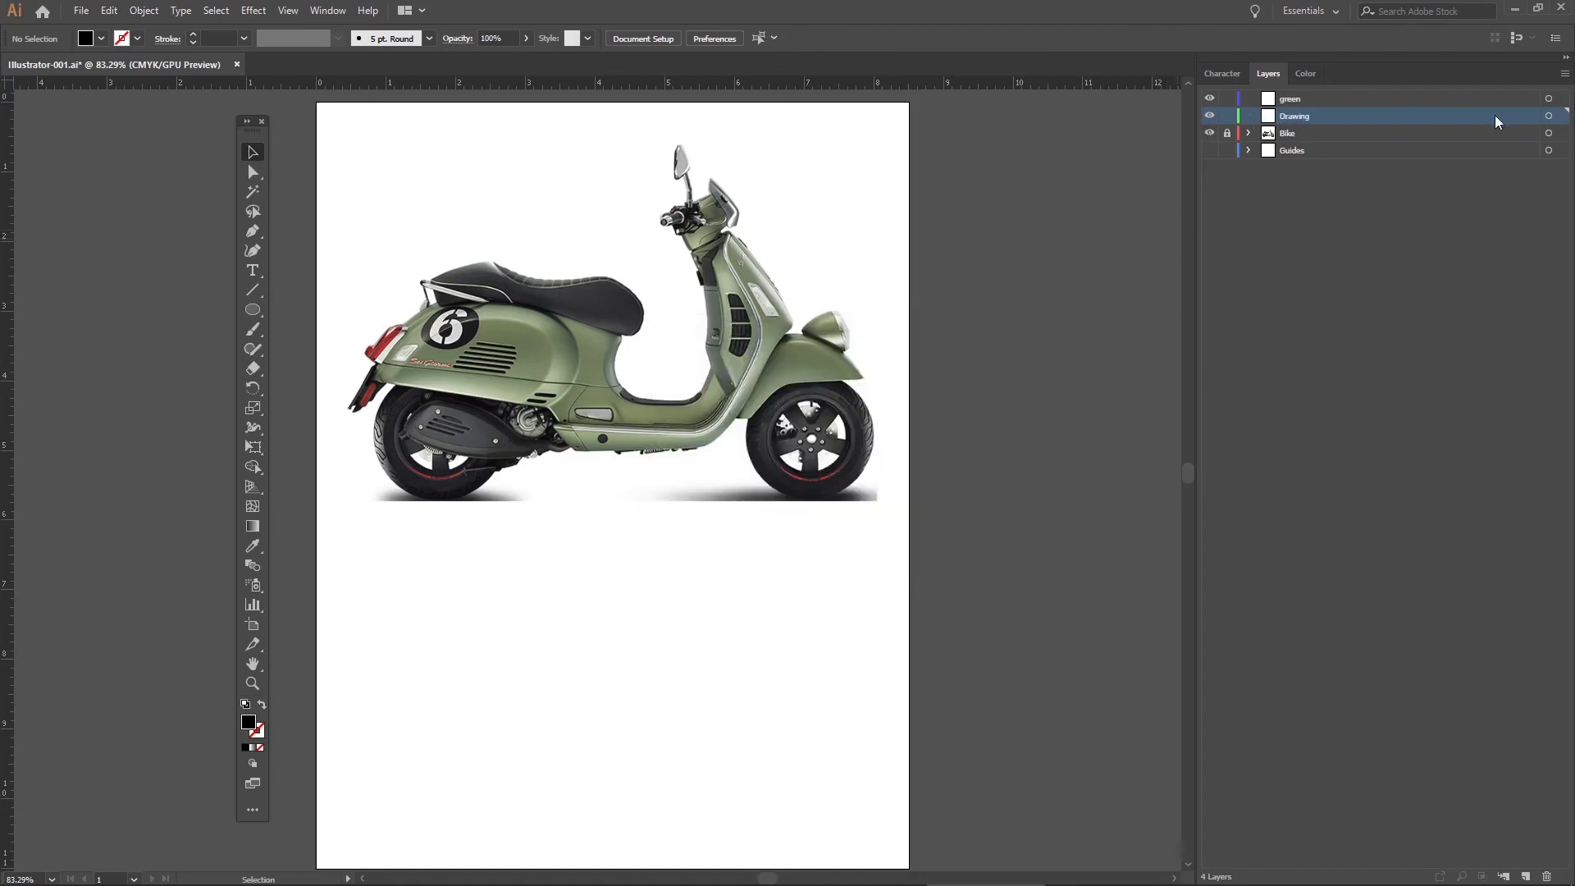
pyautogui.click(1547, 116)
# Step: Choose a bright, fully saturated blue in the Color Picker as the fill color
pyautogui.click(253, 684)
pyautogui.click(426, 279)
pyautogui.moveTo(472, 310); pyautogui.dragTo(628, 390)
pyautogui.click(253, 665)
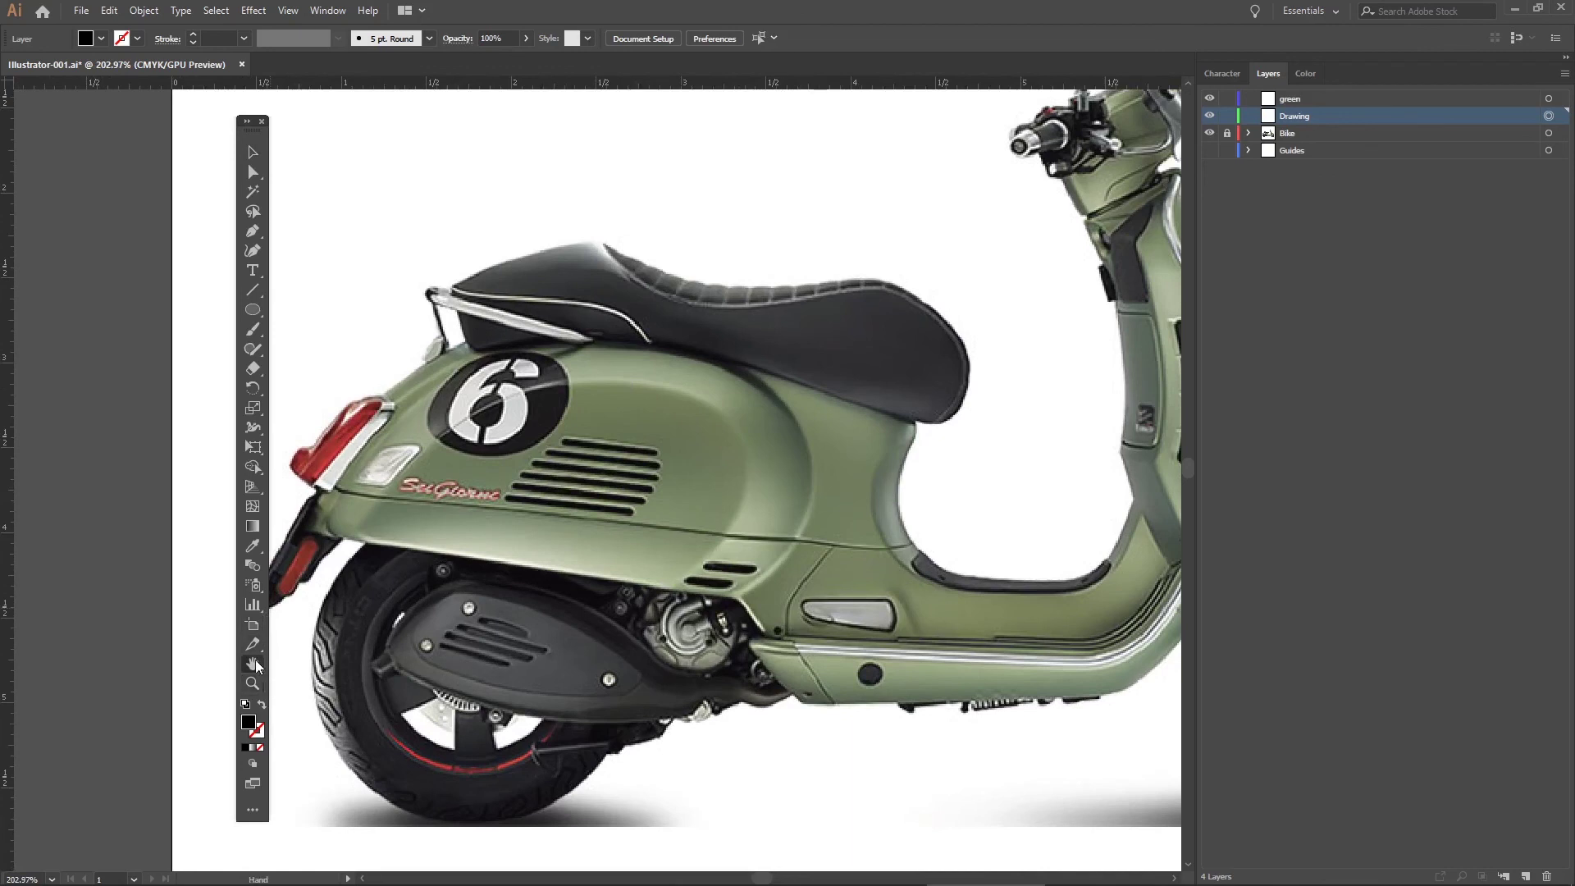
pyautogui.moveTo(509, 418); pyautogui.dragTo(407, 431)
pyautogui.click(245, 154)
pyautogui.moveTo(252, 123); pyautogui.dragTo(177, 114)
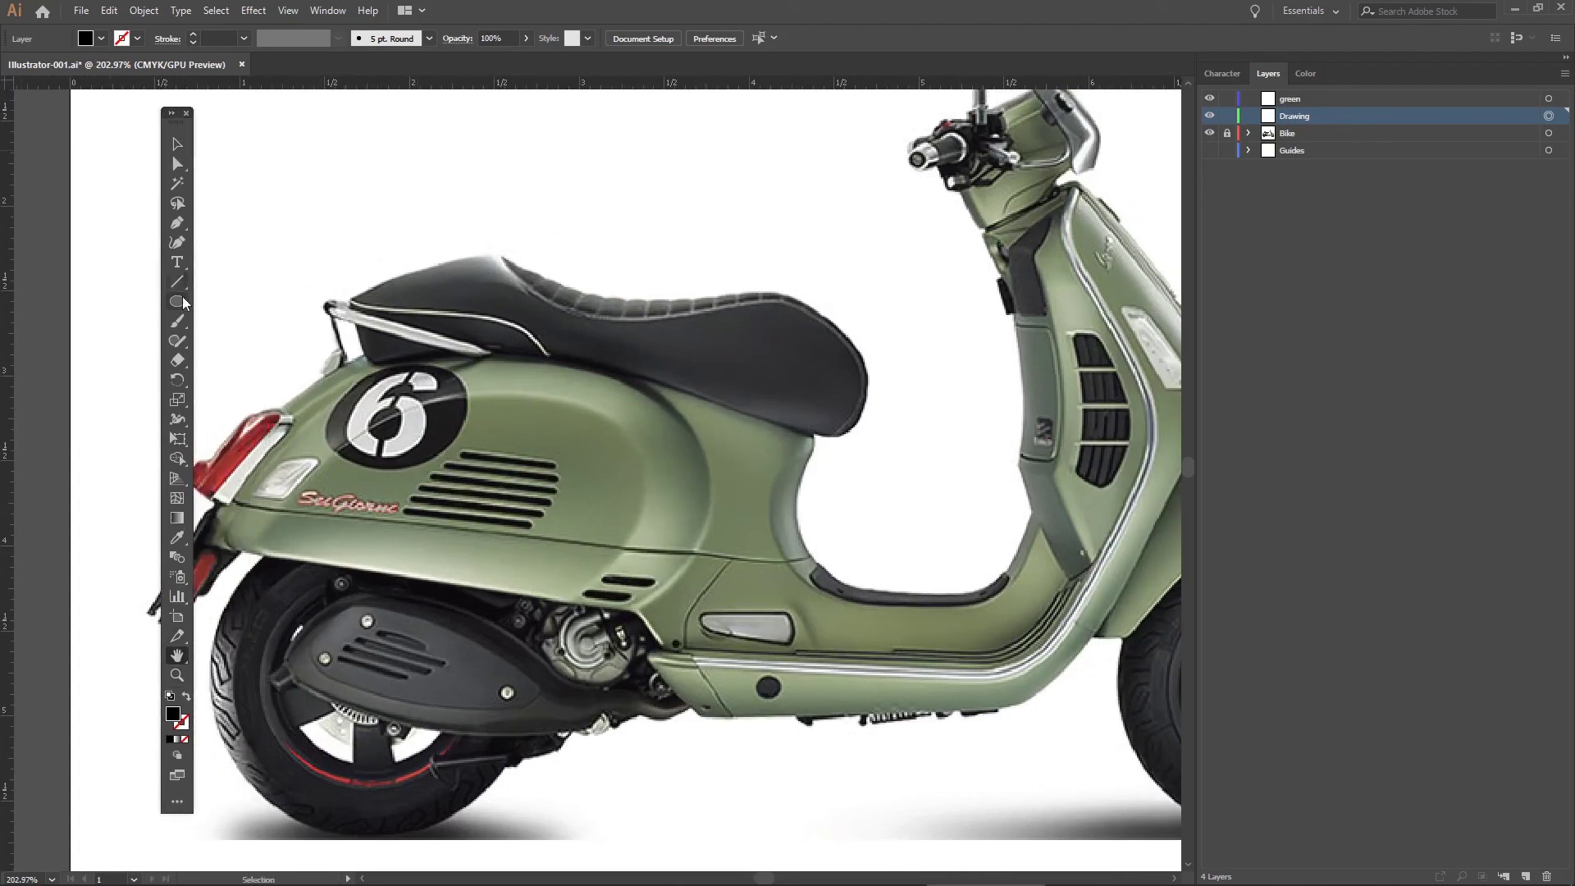
pyautogui.doubleClick(175, 714)
pyautogui.moveTo(550, 393); pyautogui.dragTo(628, 308)
pyautogui.click(633, 405)
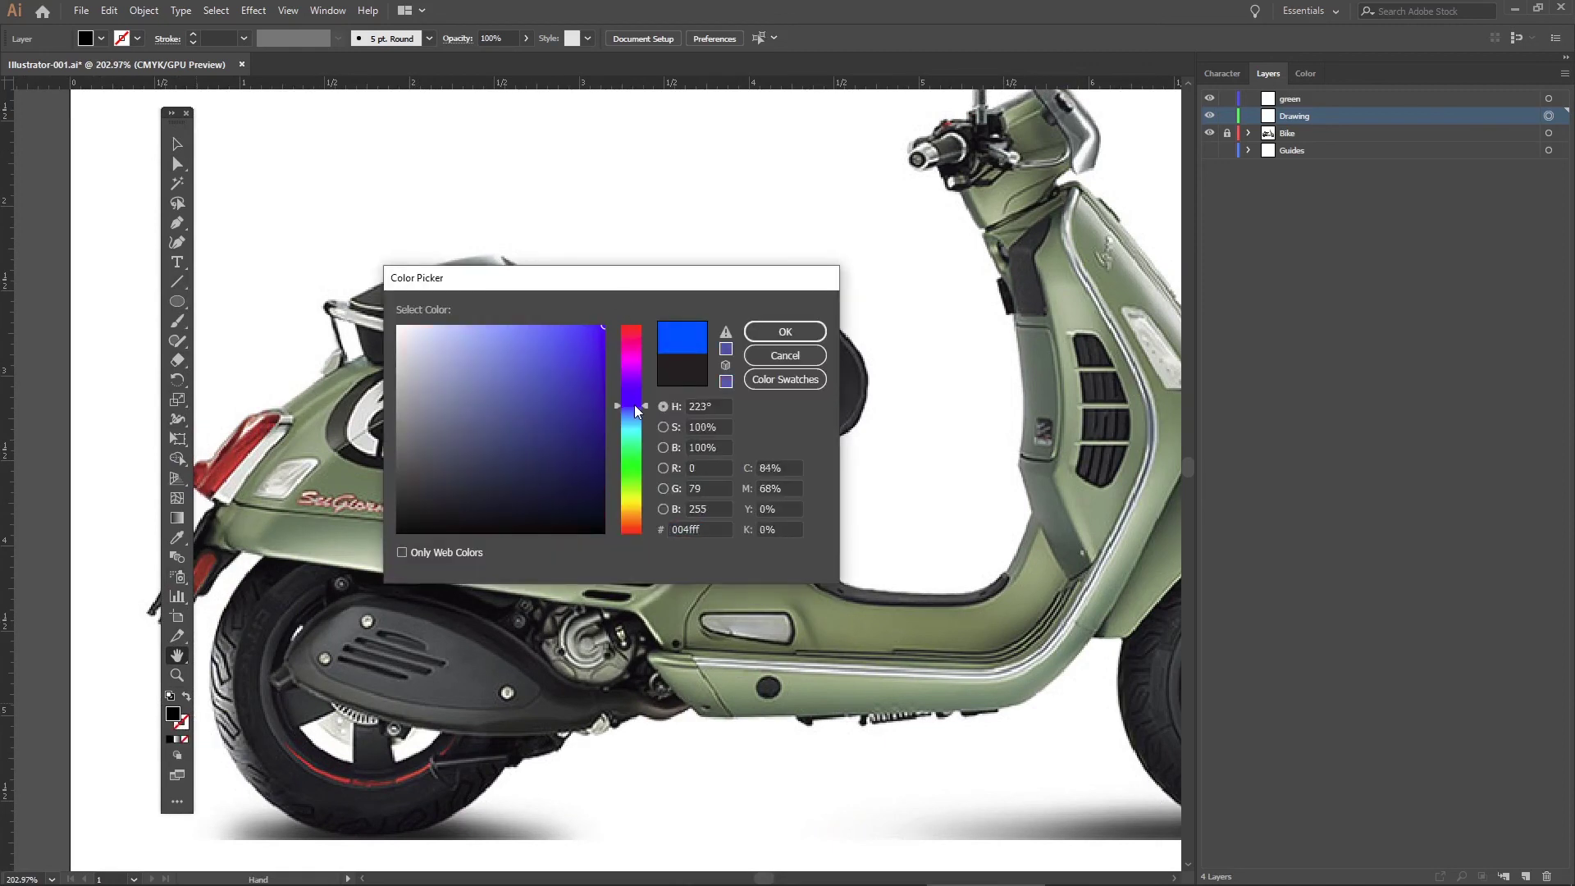
pyautogui.click(771, 333)
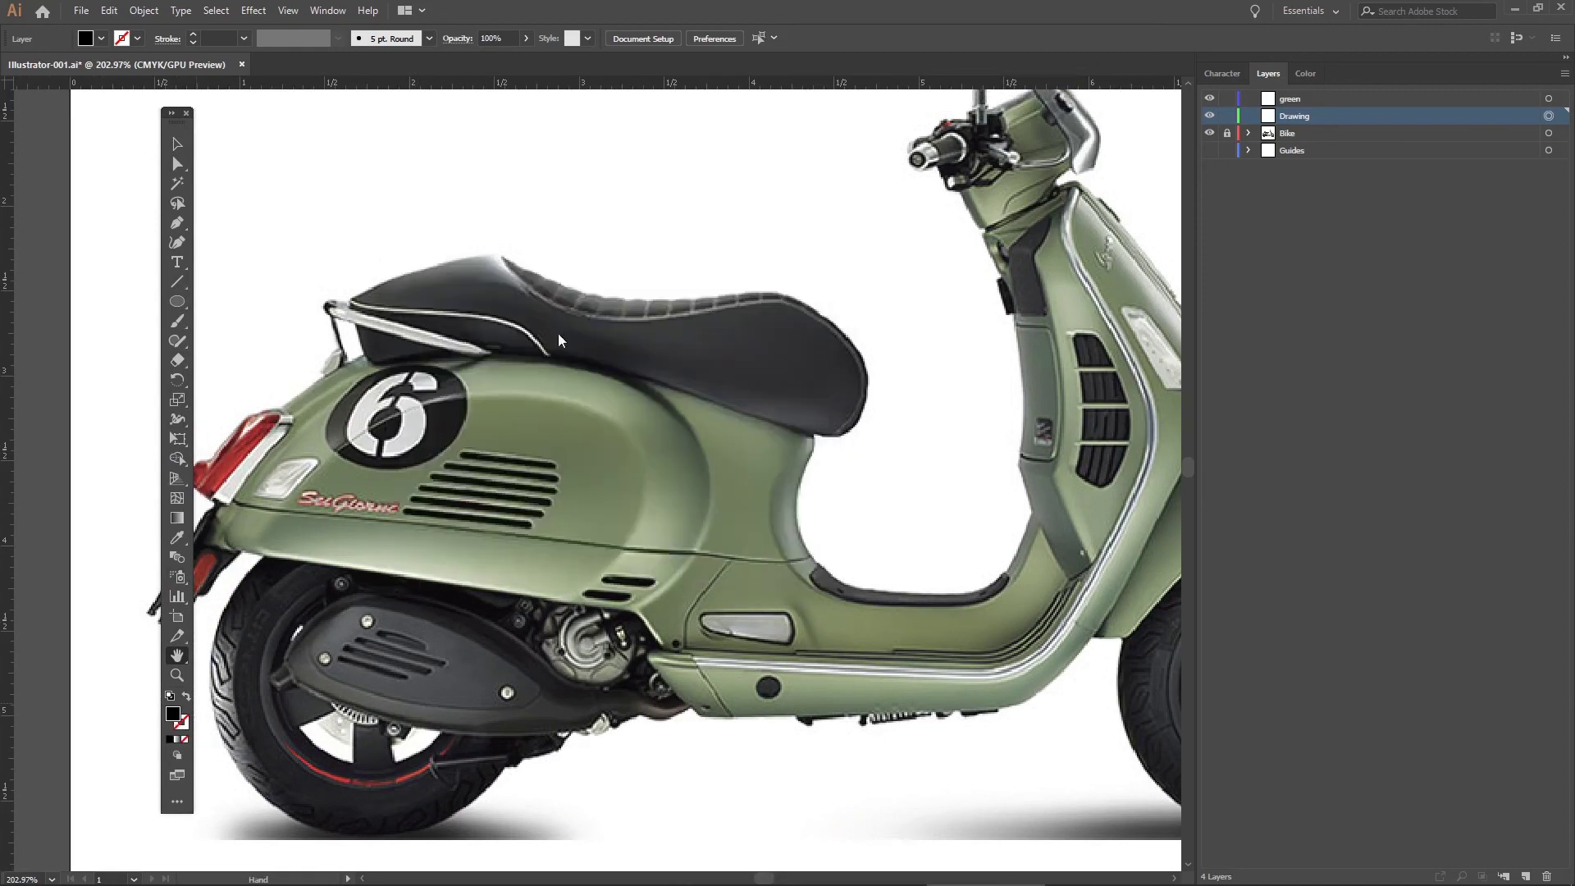
# Step: Trace a closed outline around the scooter's seat with the Pen tool, using the blue as stroke and no fill
pyautogui.click(186, 696)
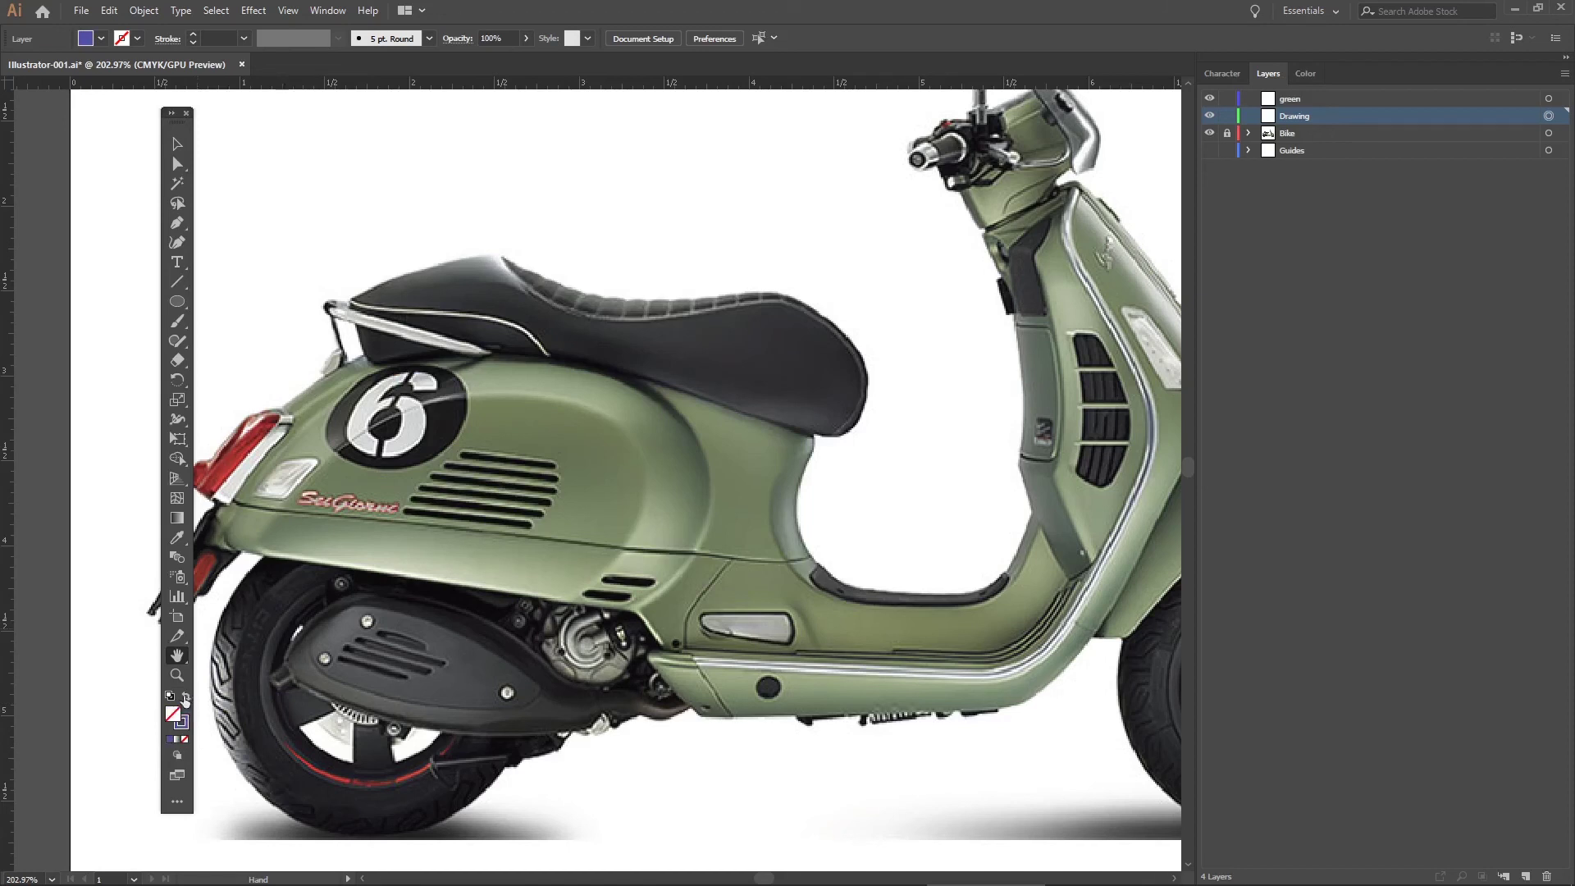
pyautogui.click(178, 223)
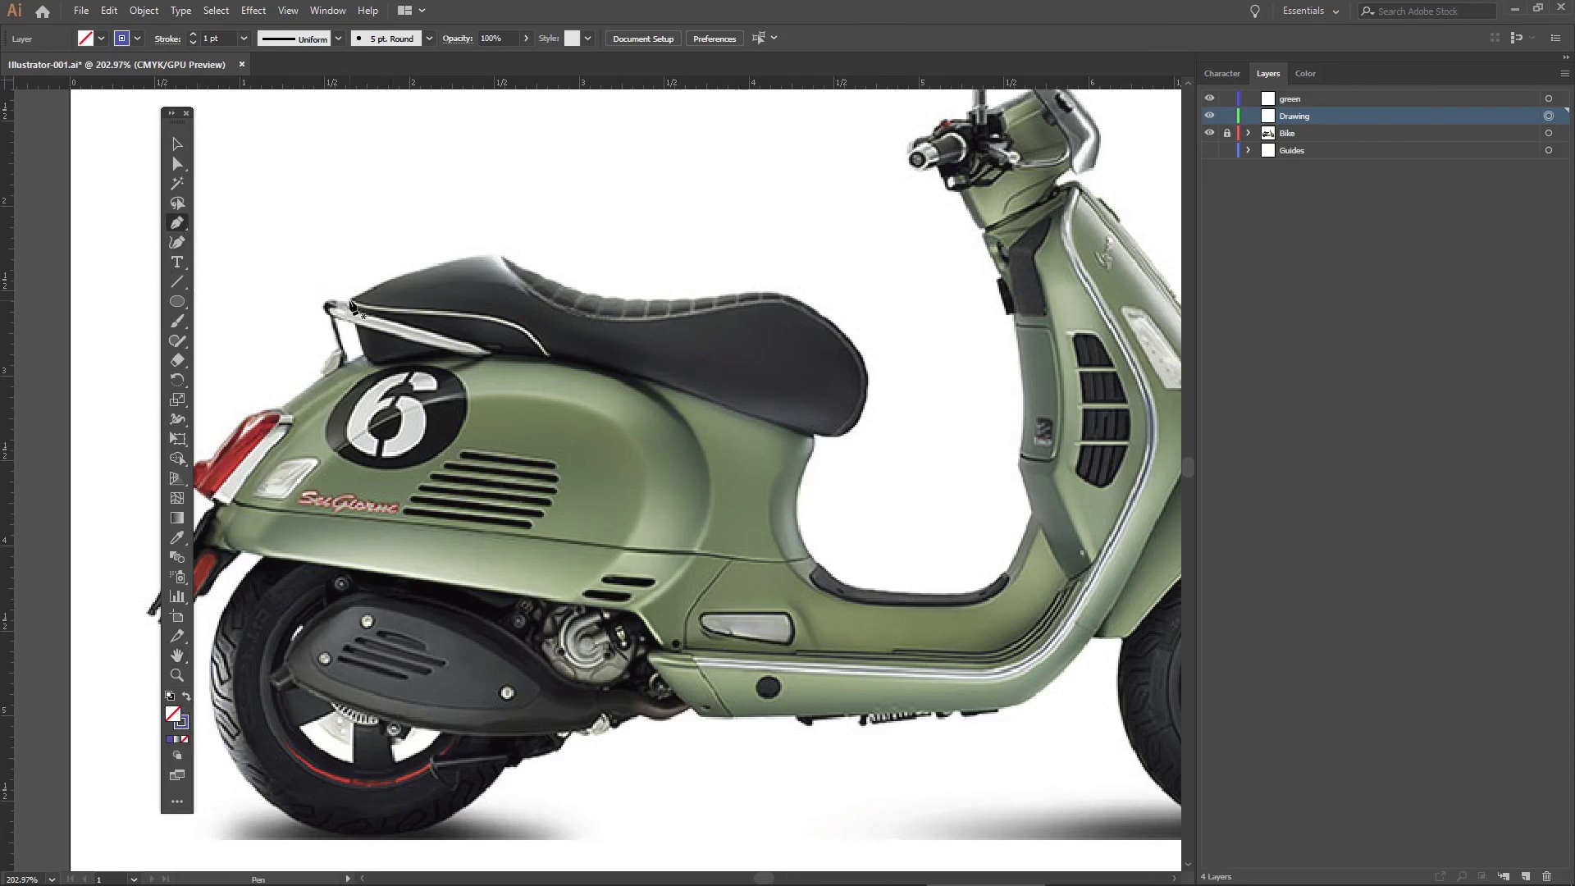
pyautogui.click(351, 302)
pyautogui.moveTo(456, 258); pyautogui.dragTo(492, 256)
pyautogui.click(501, 259)
pyautogui.moveTo(618, 300); pyautogui.dragTo(638, 297)
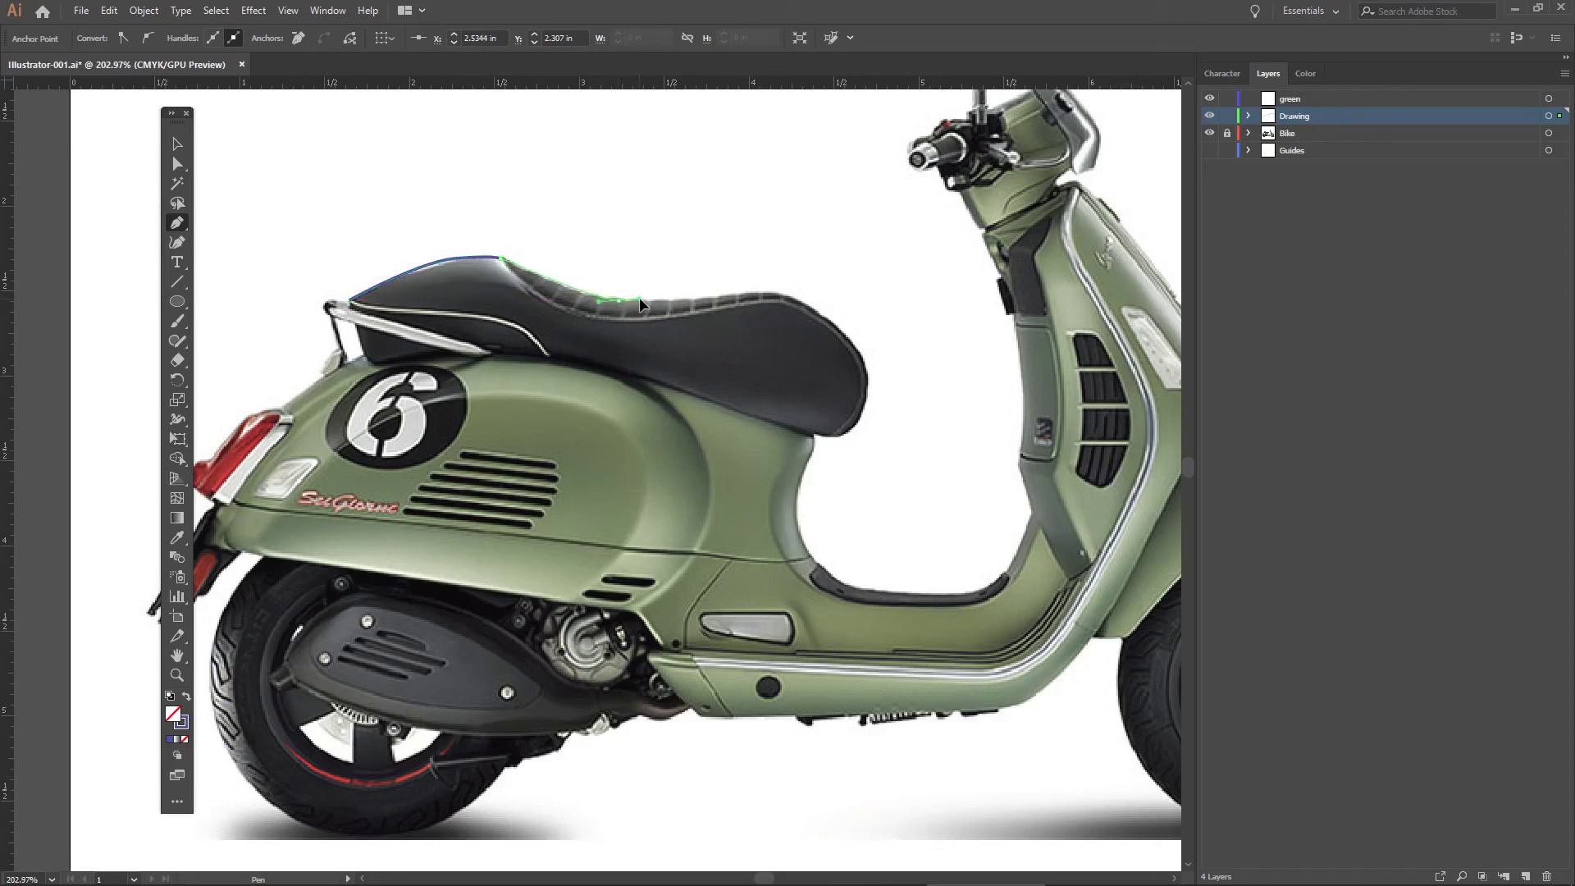
pyautogui.moveTo(778, 291); pyautogui.dragTo(798, 297)
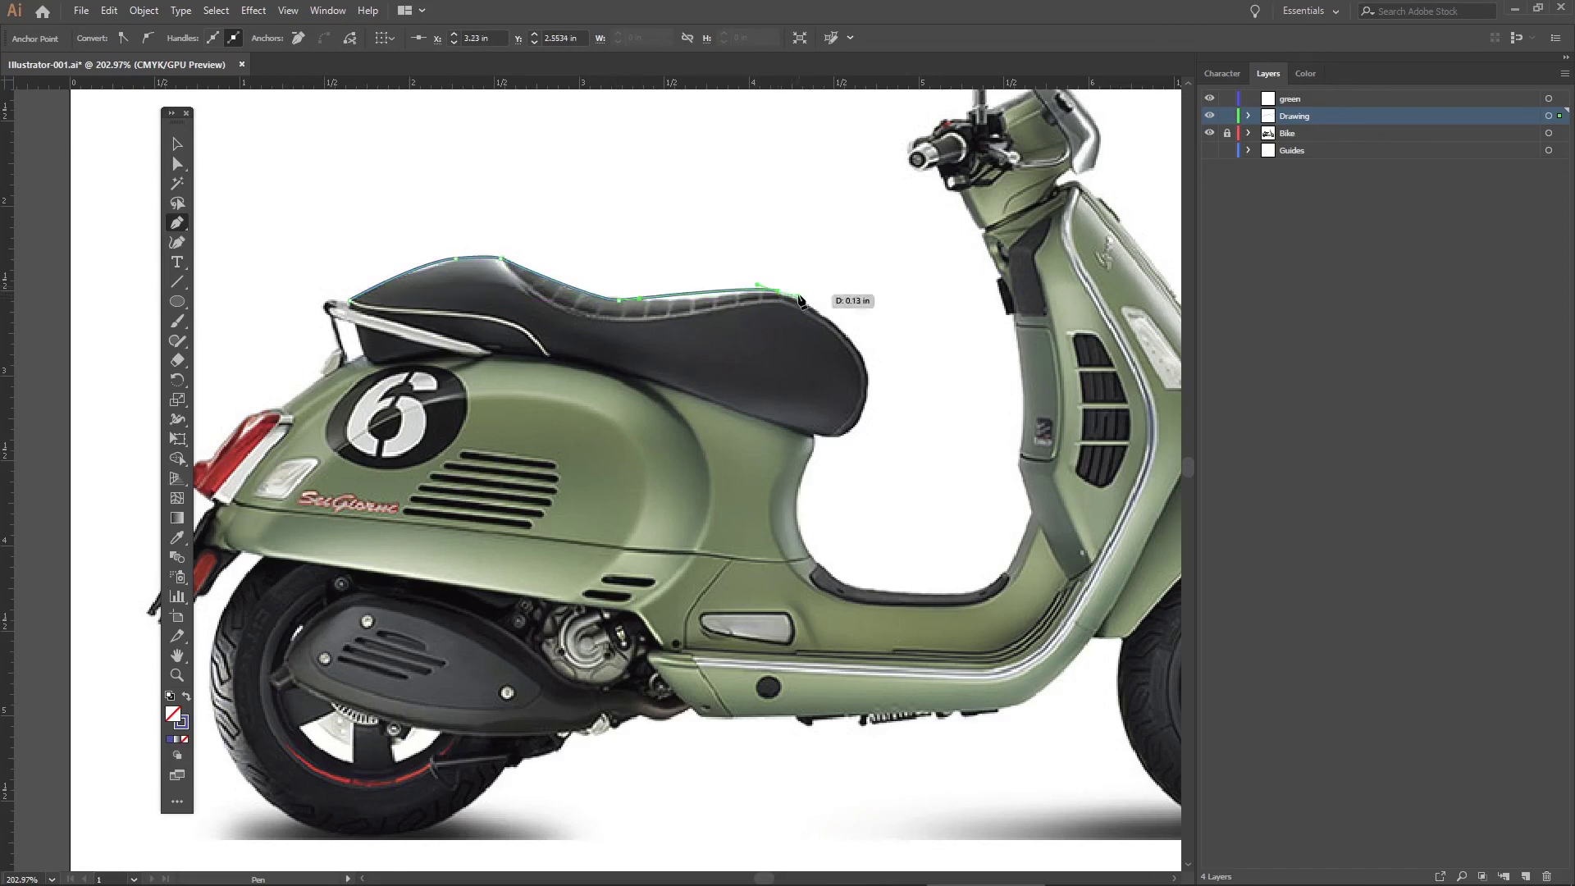
pyautogui.moveTo(866, 392); pyautogui.dragTo(765, 420)
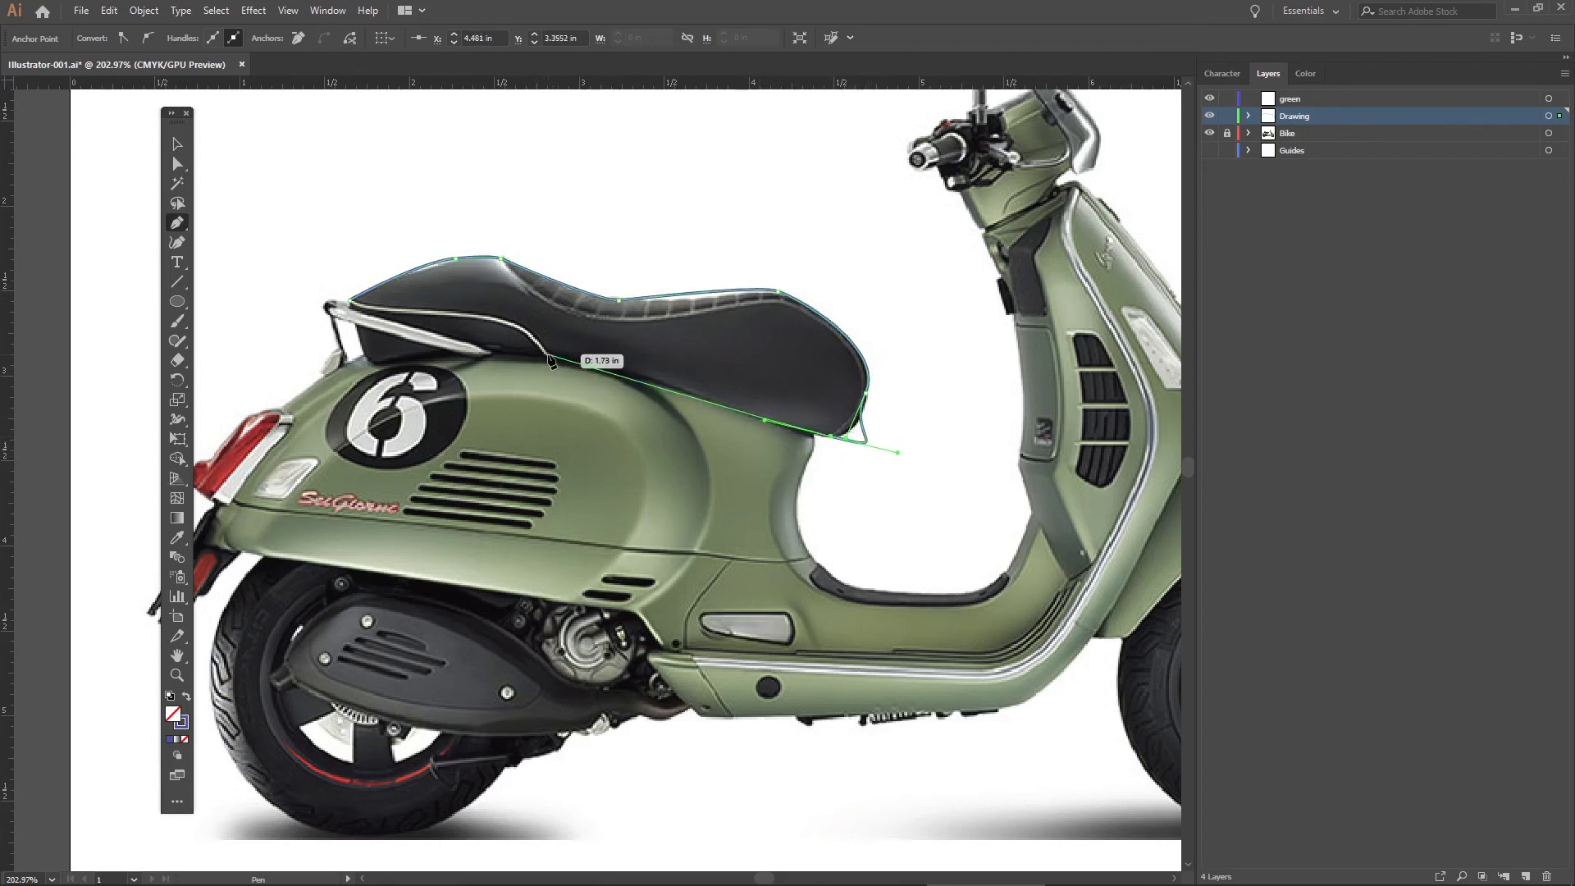
pyautogui.moveTo(546, 351); pyautogui.dragTo(363, 366)
pyautogui.click(349, 301)
# Step: Swap the seat outline's fill and stroke to make it a solid blue shape without a stroke
pyautogui.click(175, 145)
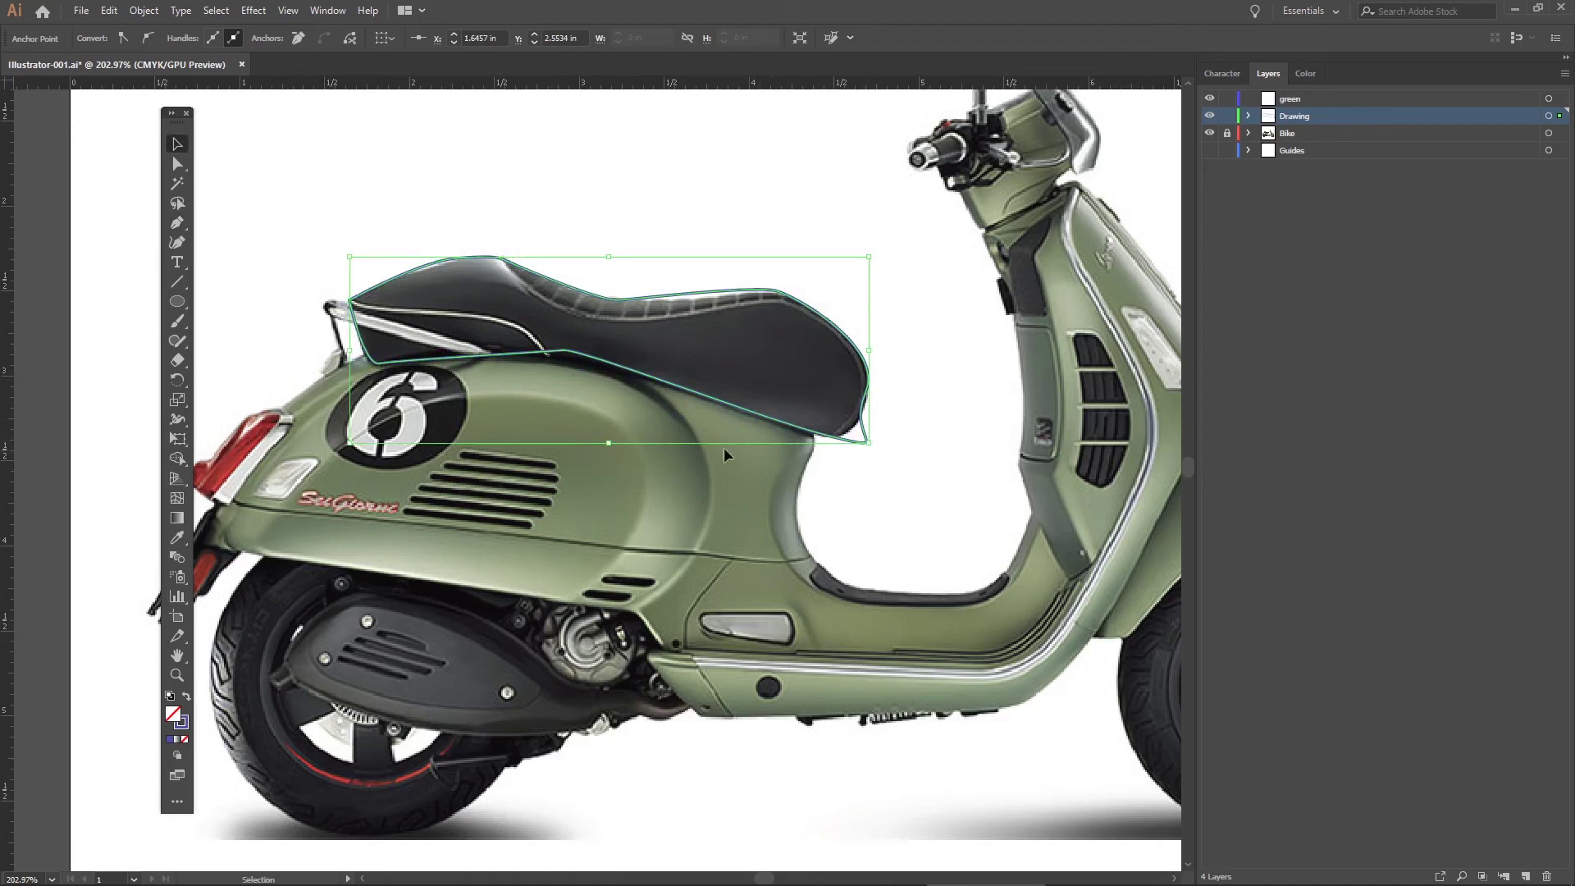
pyautogui.click(186, 698)
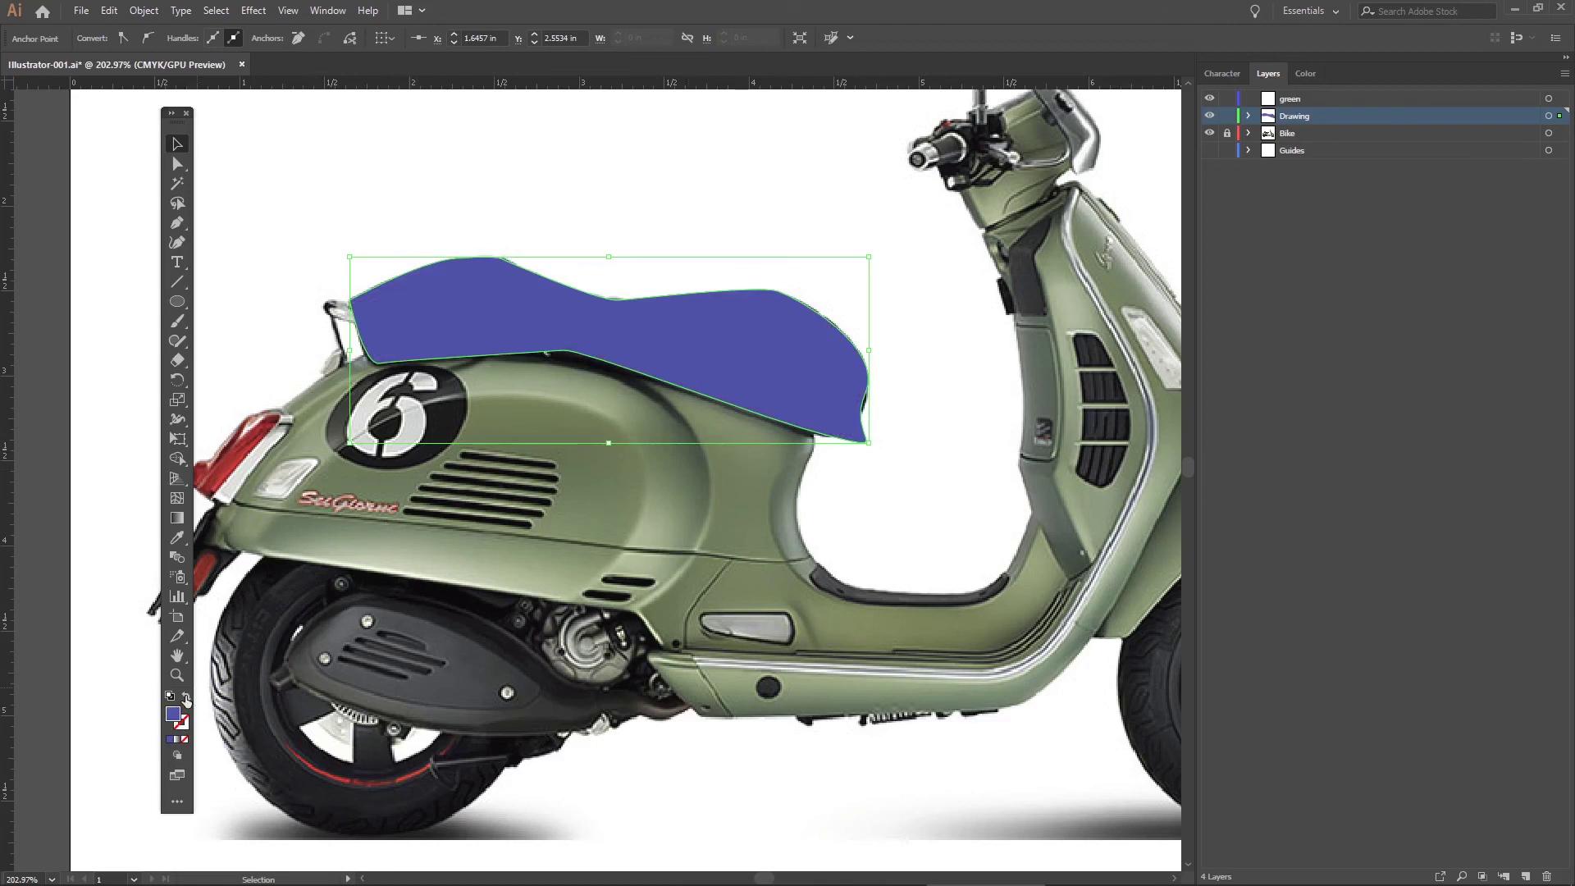
pyautogui.click(178, 224)
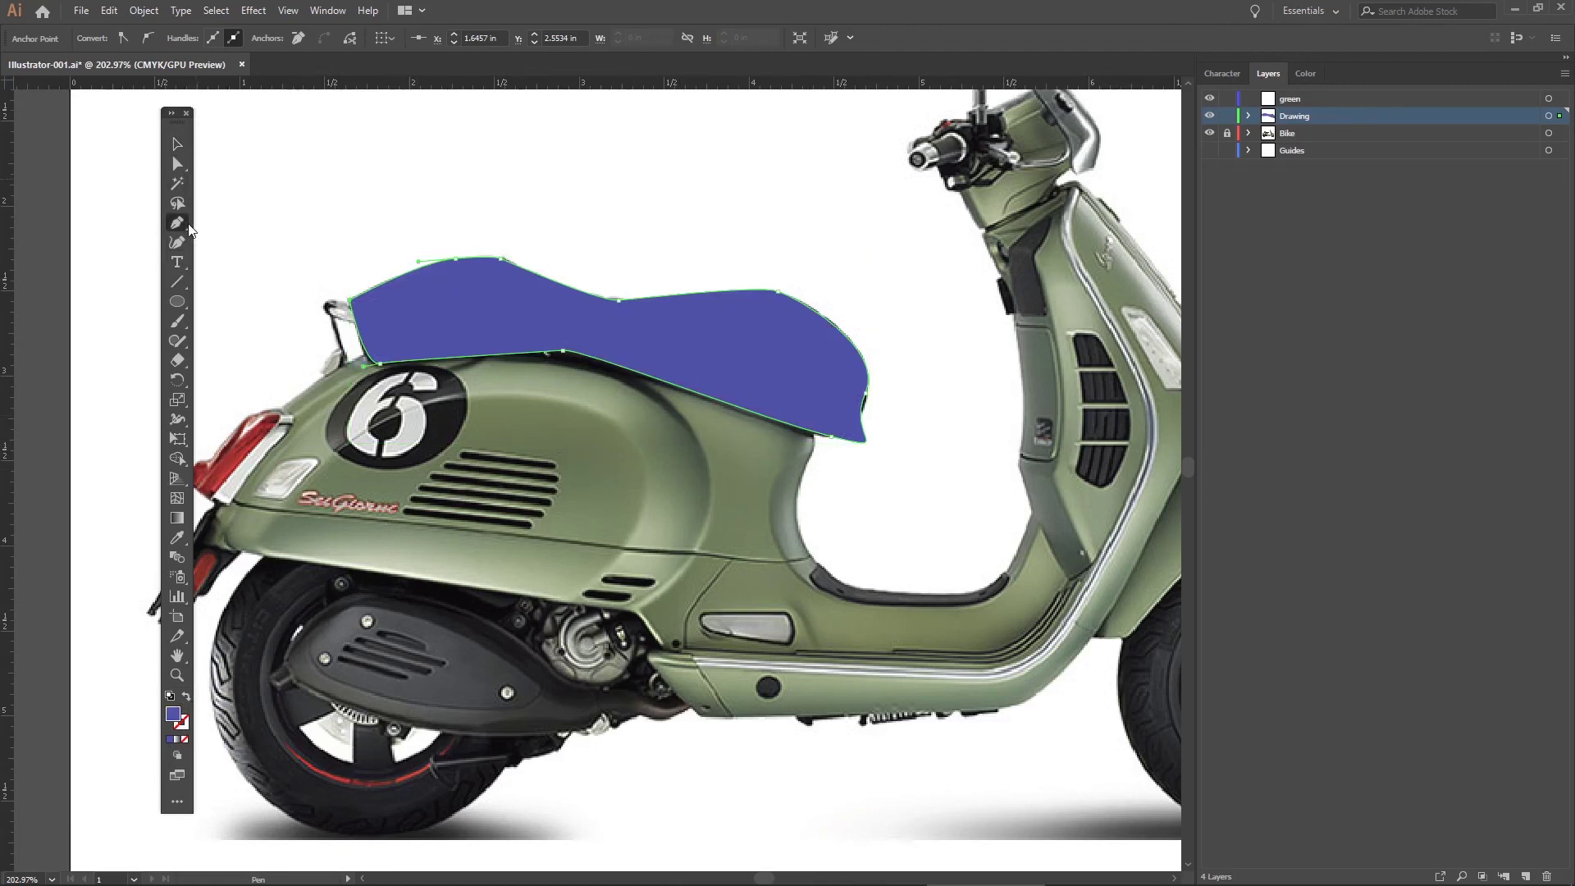
# Step: Reshape the lower front corner of the blue seat shape by adjusting its anchor handle to follow the seat's edge, and deselect the path
pyautogui.click(176, 166)
pyautogui.click(858, 477)
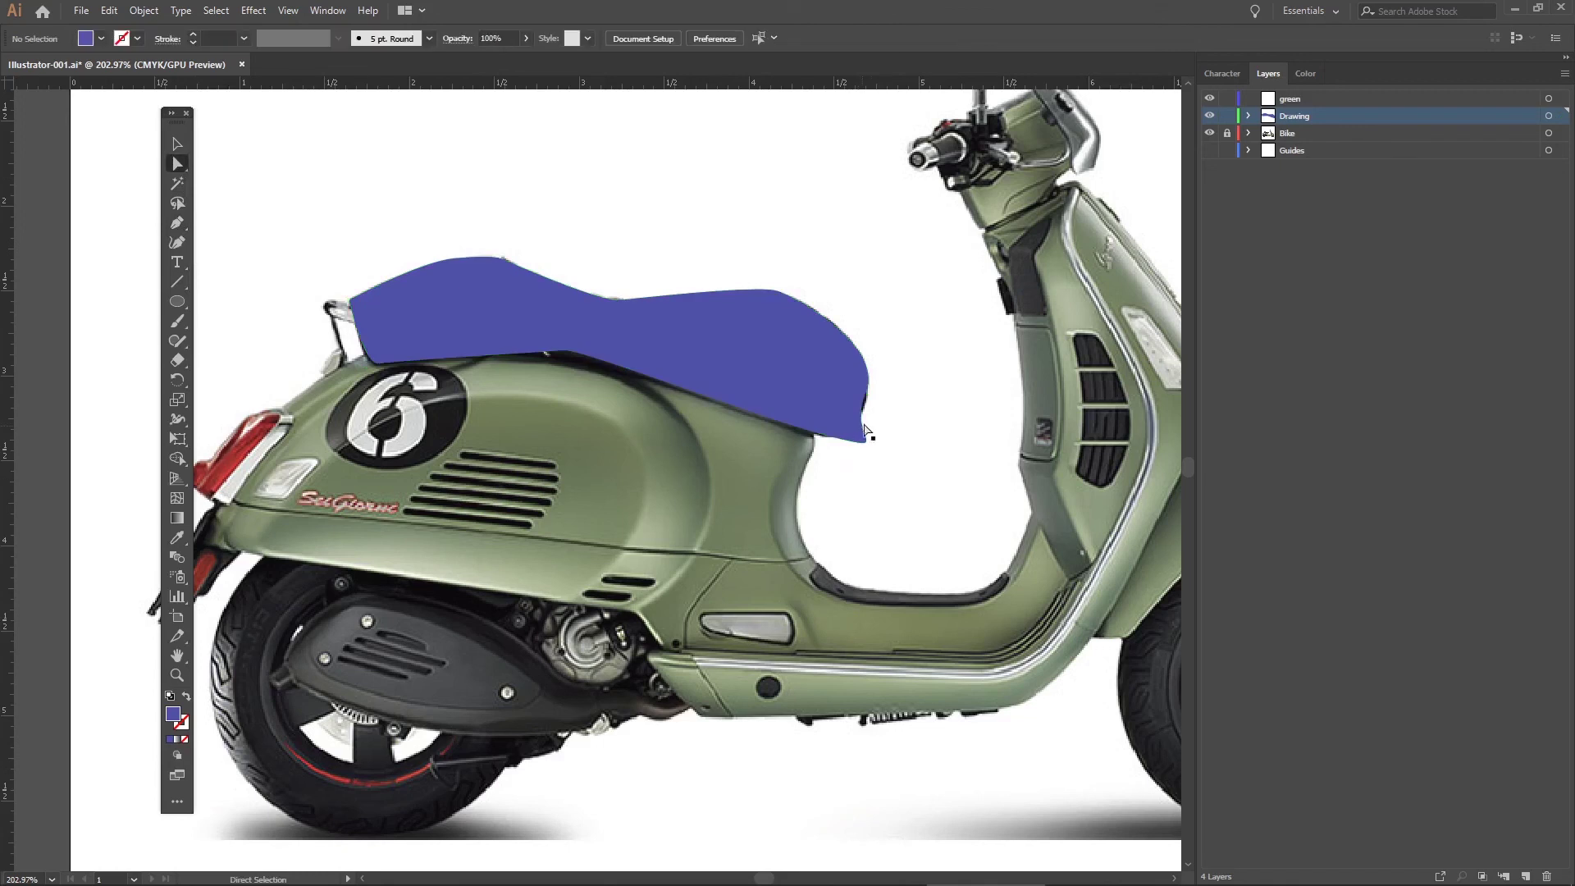
pyautogui.click(867, 444)
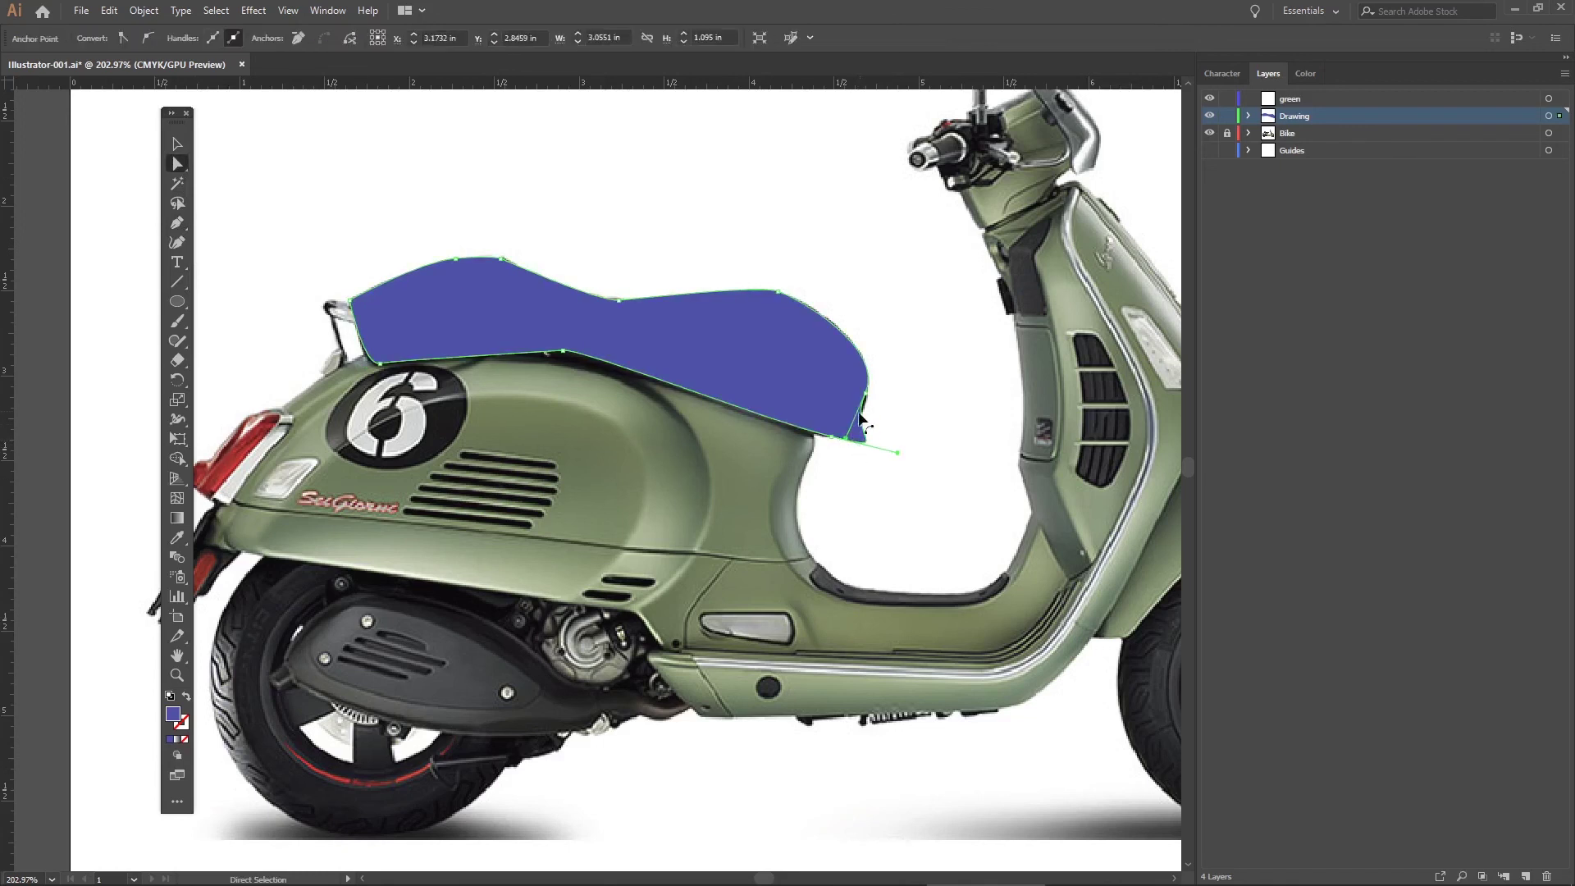
pyautogui.moveTo(897, 453); pyautogui.dragTo(869, 401)
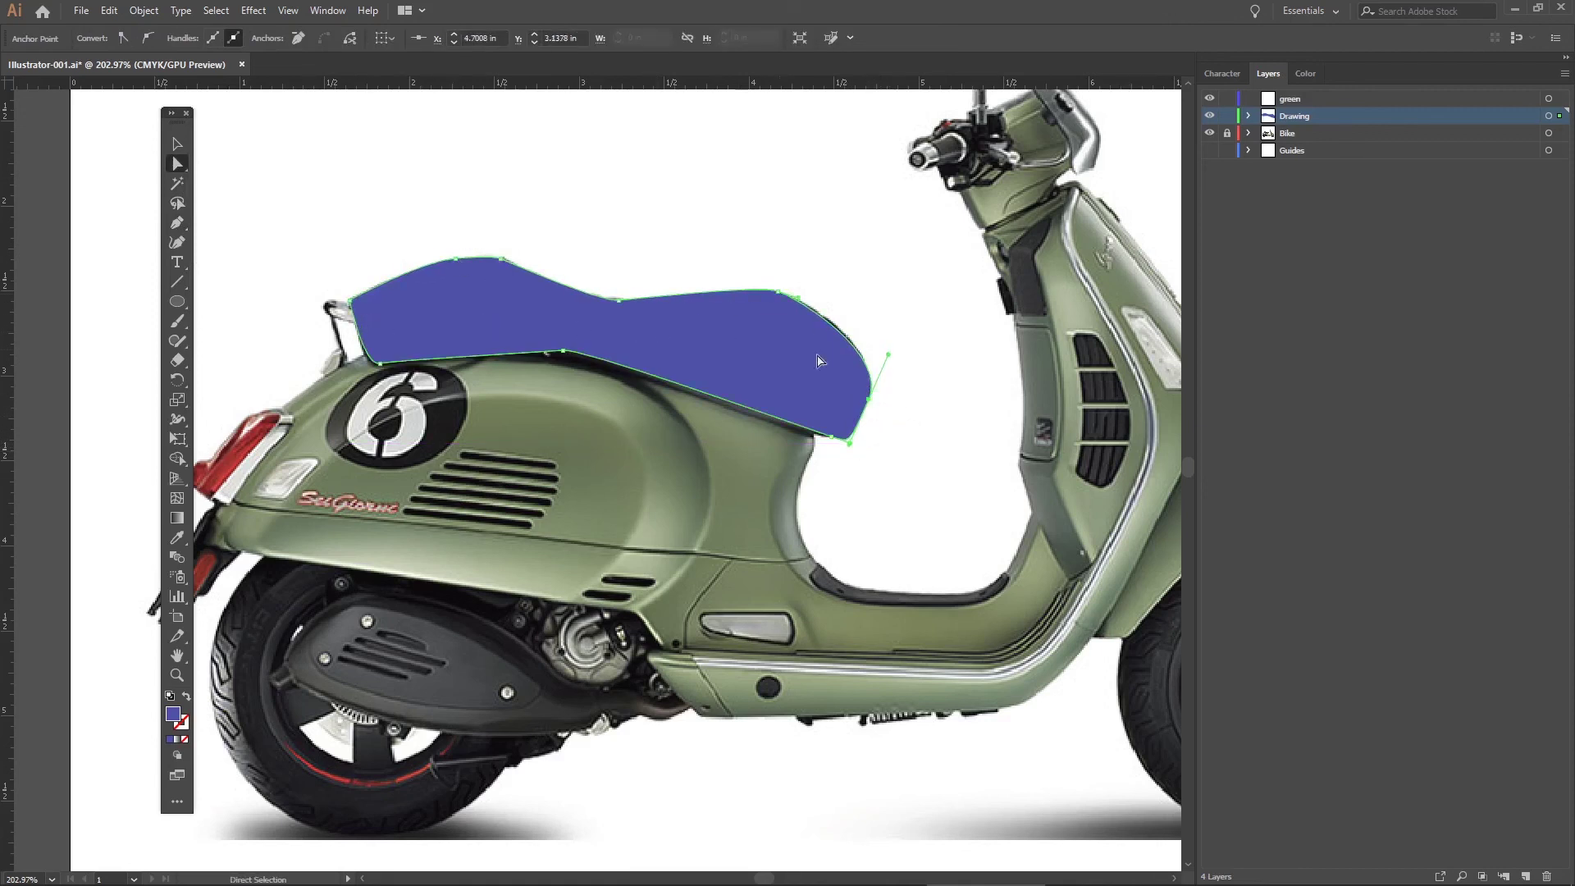
pyautogui.click(124, 150)
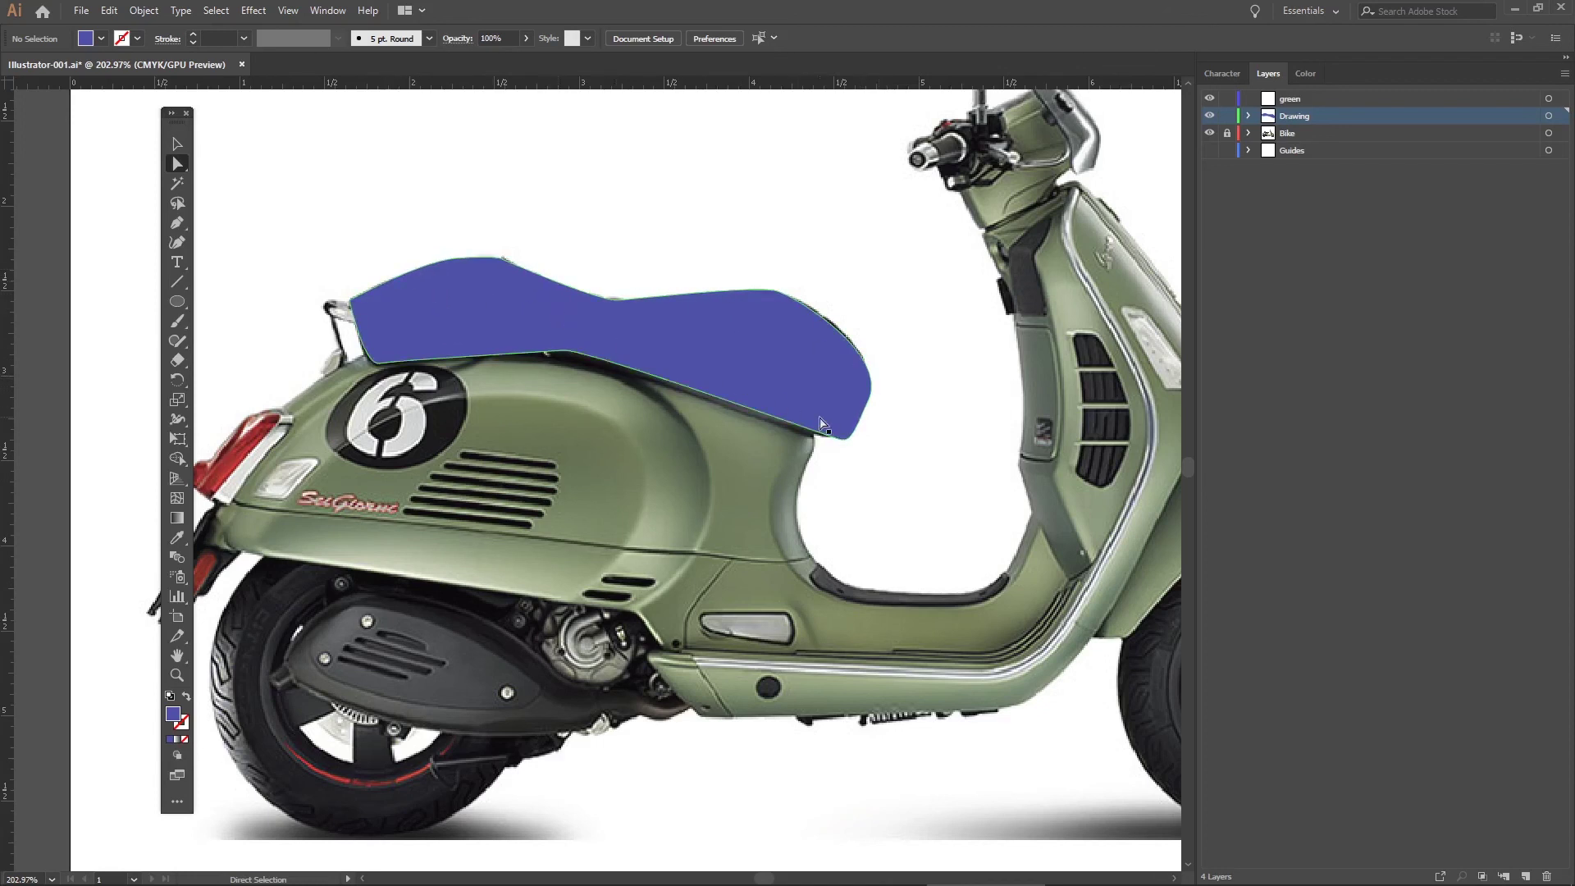
# Step: Hide and reshow the Drawing layer to compare the shape with the photo, and expand the layer to view its contents
pyautogui.click(1209, 116)
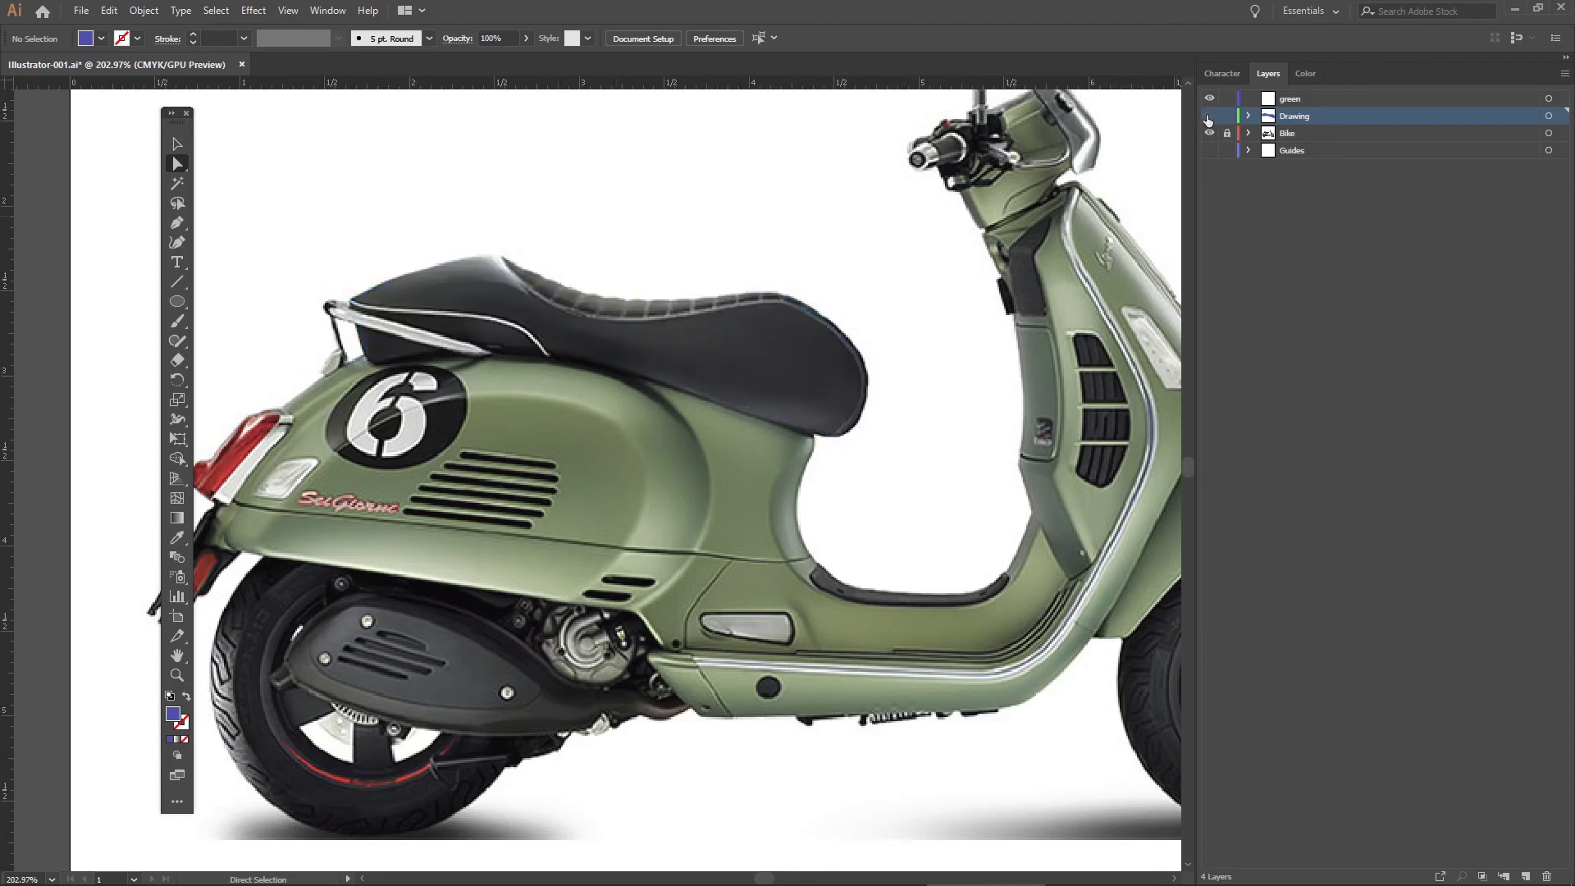
pyautogui.click(1209, 116)
pyautogui.click(1248, 116)
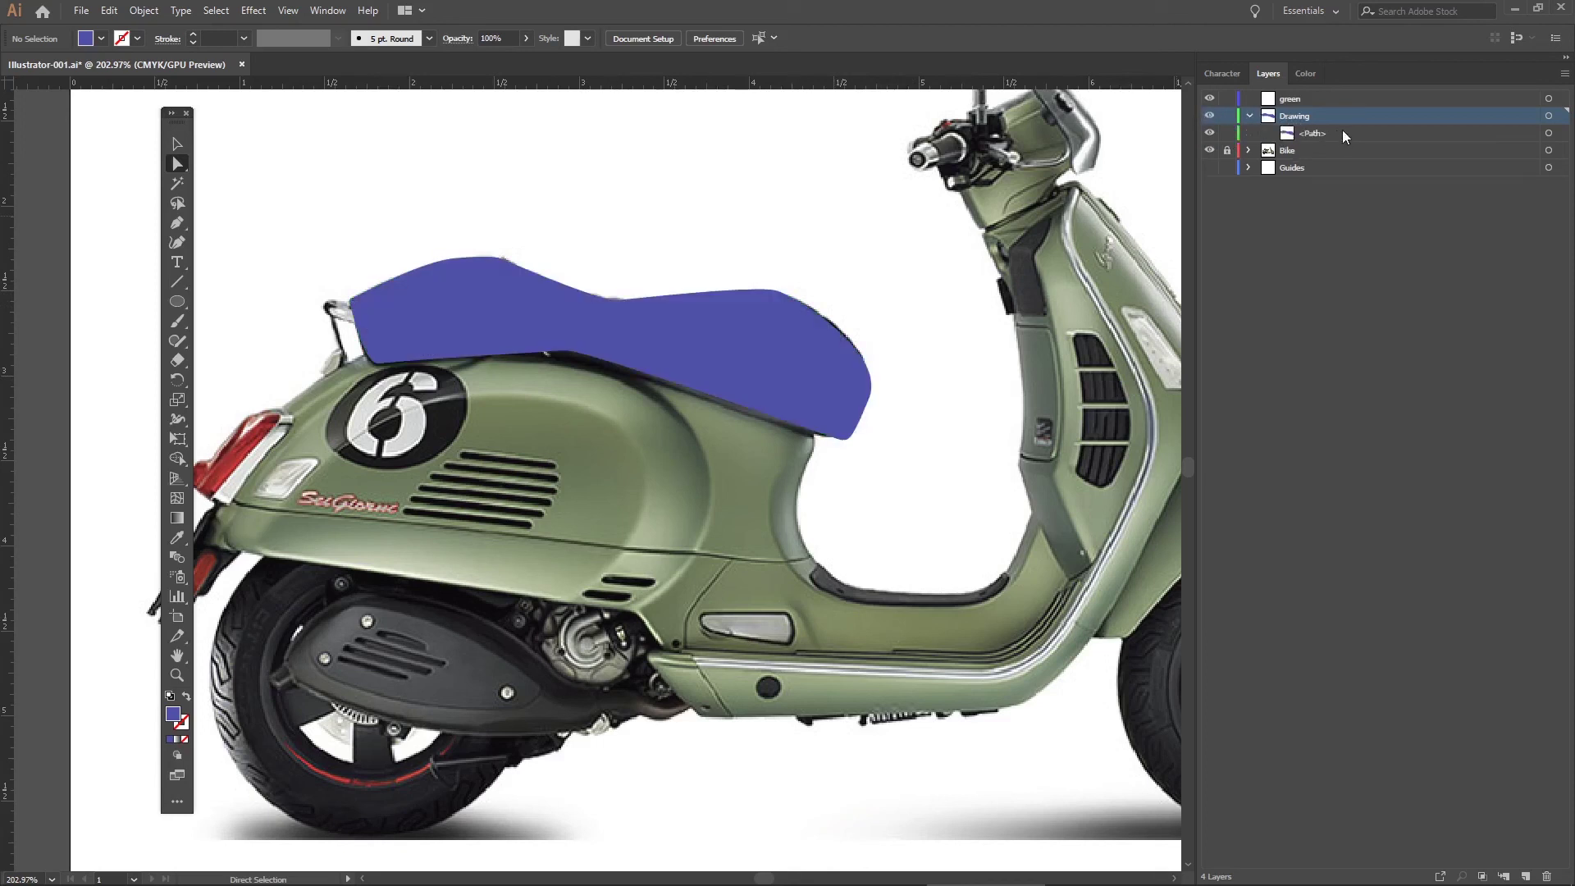
# Step: Try moving the blue seat path up off the photographed seat, undo the move, and collapse the Drawing layer
pyautogui.click(1336, 132)
pyautogui.click(177, 144)
pyautogui.moveTo(449, 309); pyautogui.dragTo(478, 210)
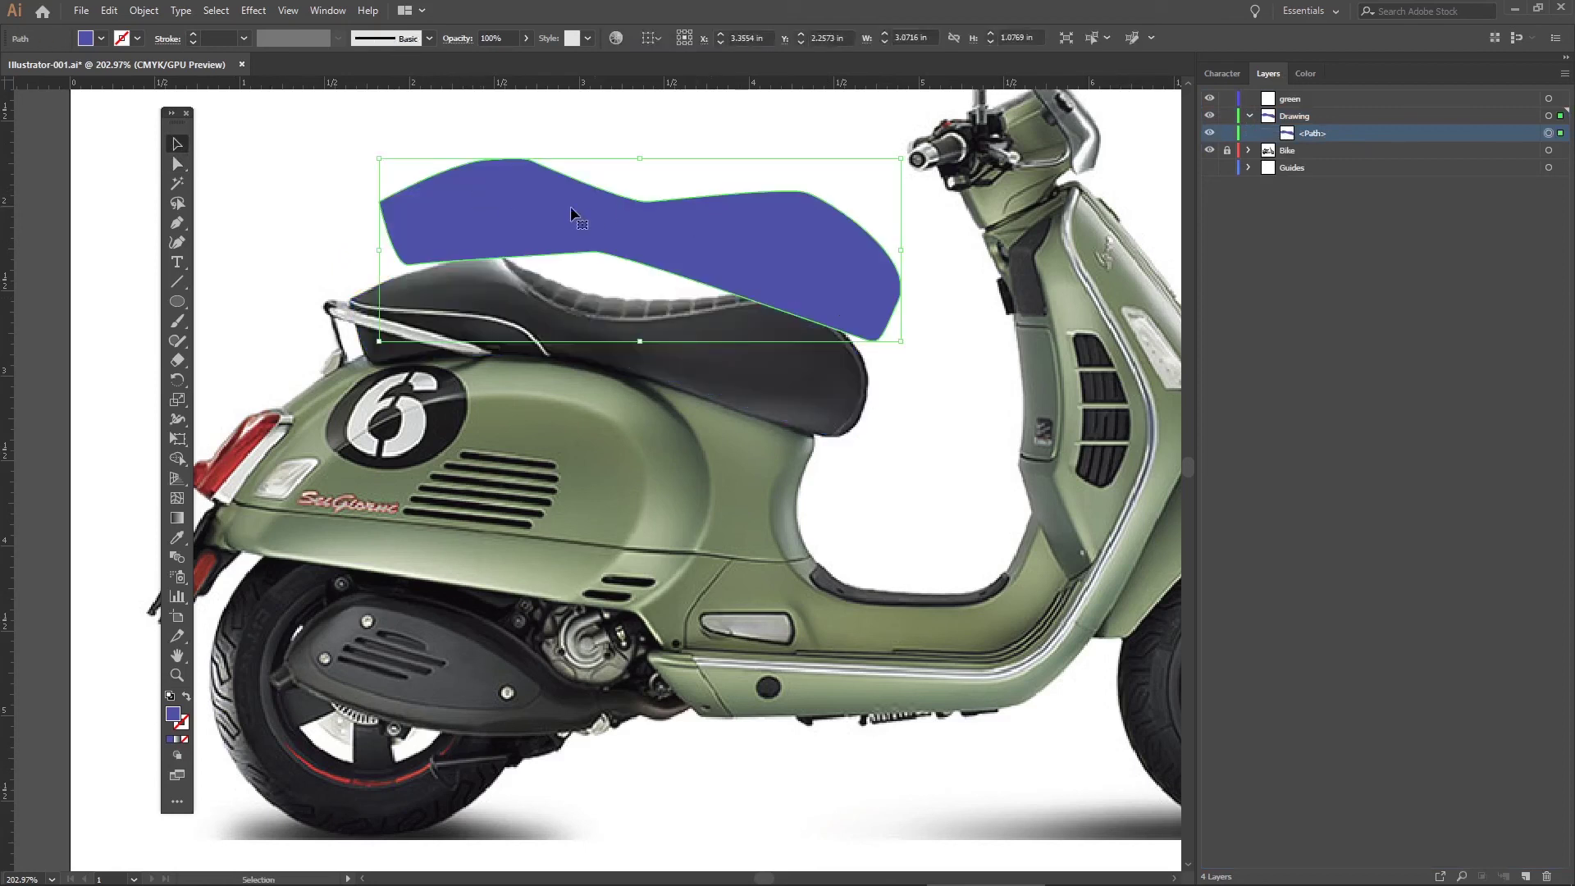
pyautogui.hotkey('ctrl', 'z')
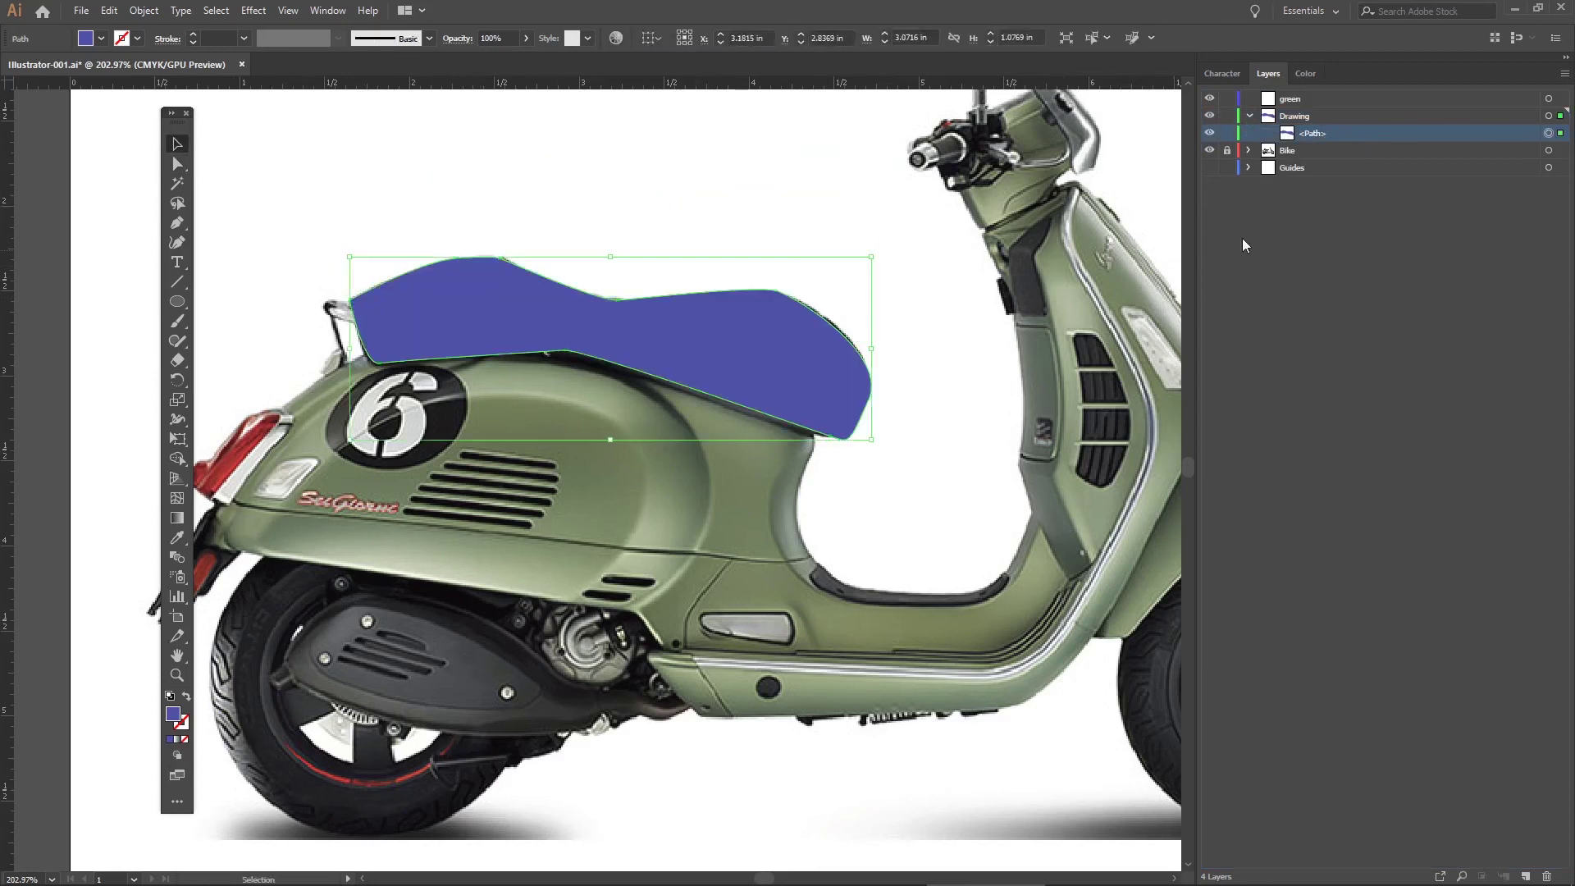
pyautogui.click(1248, 116)
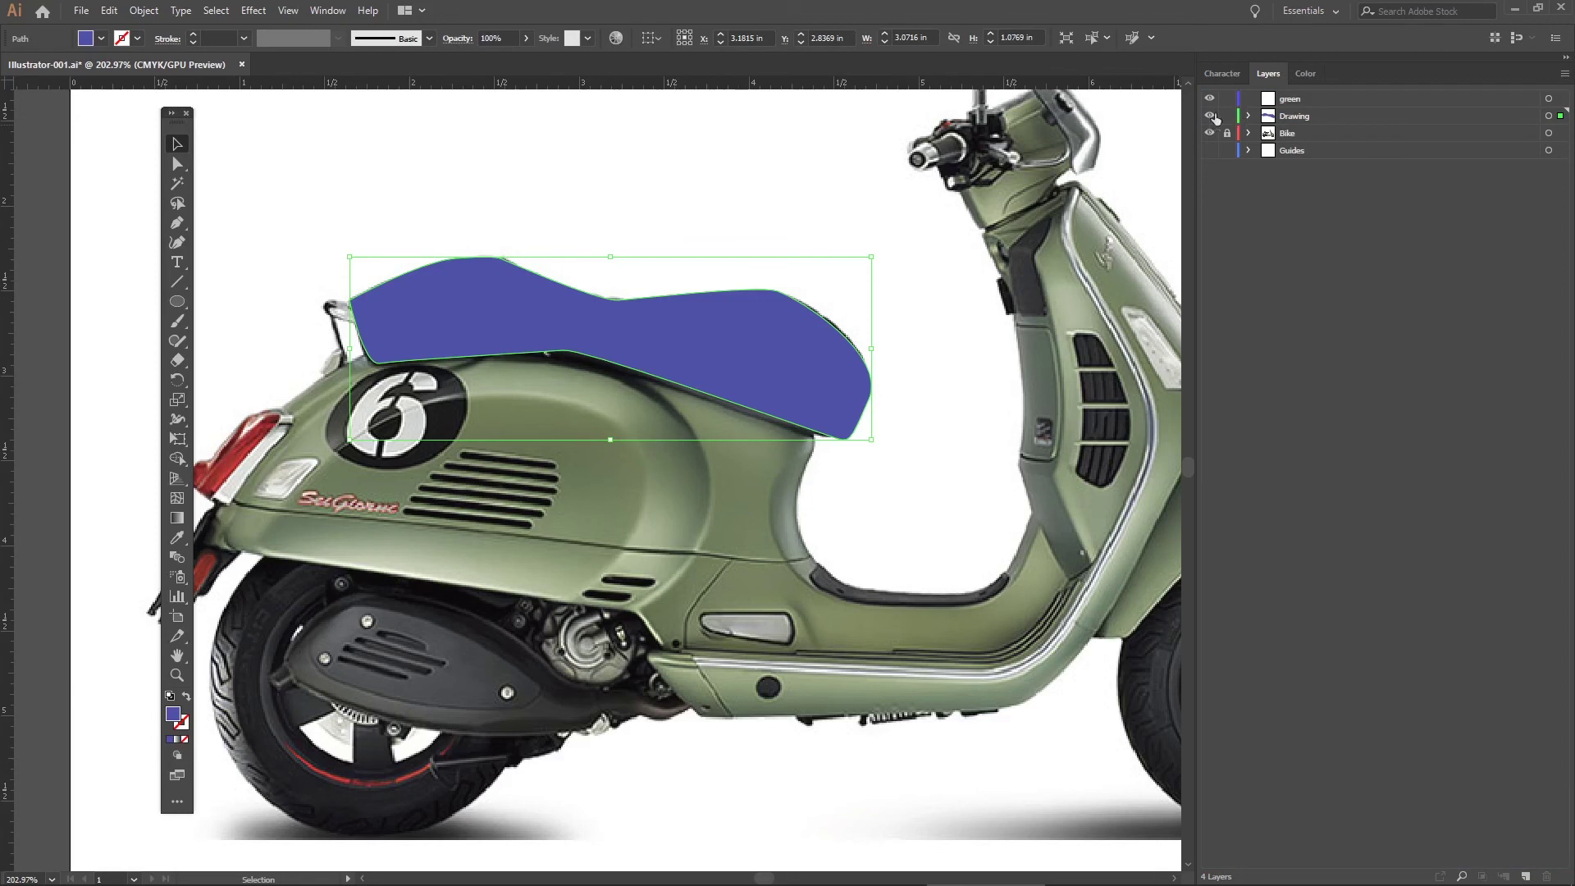
# Step: Hide the Drawing layer, and unlock and expand the Bike layer
pyautogui.click(1209, 115)
pyautogui.click(1224, 133)
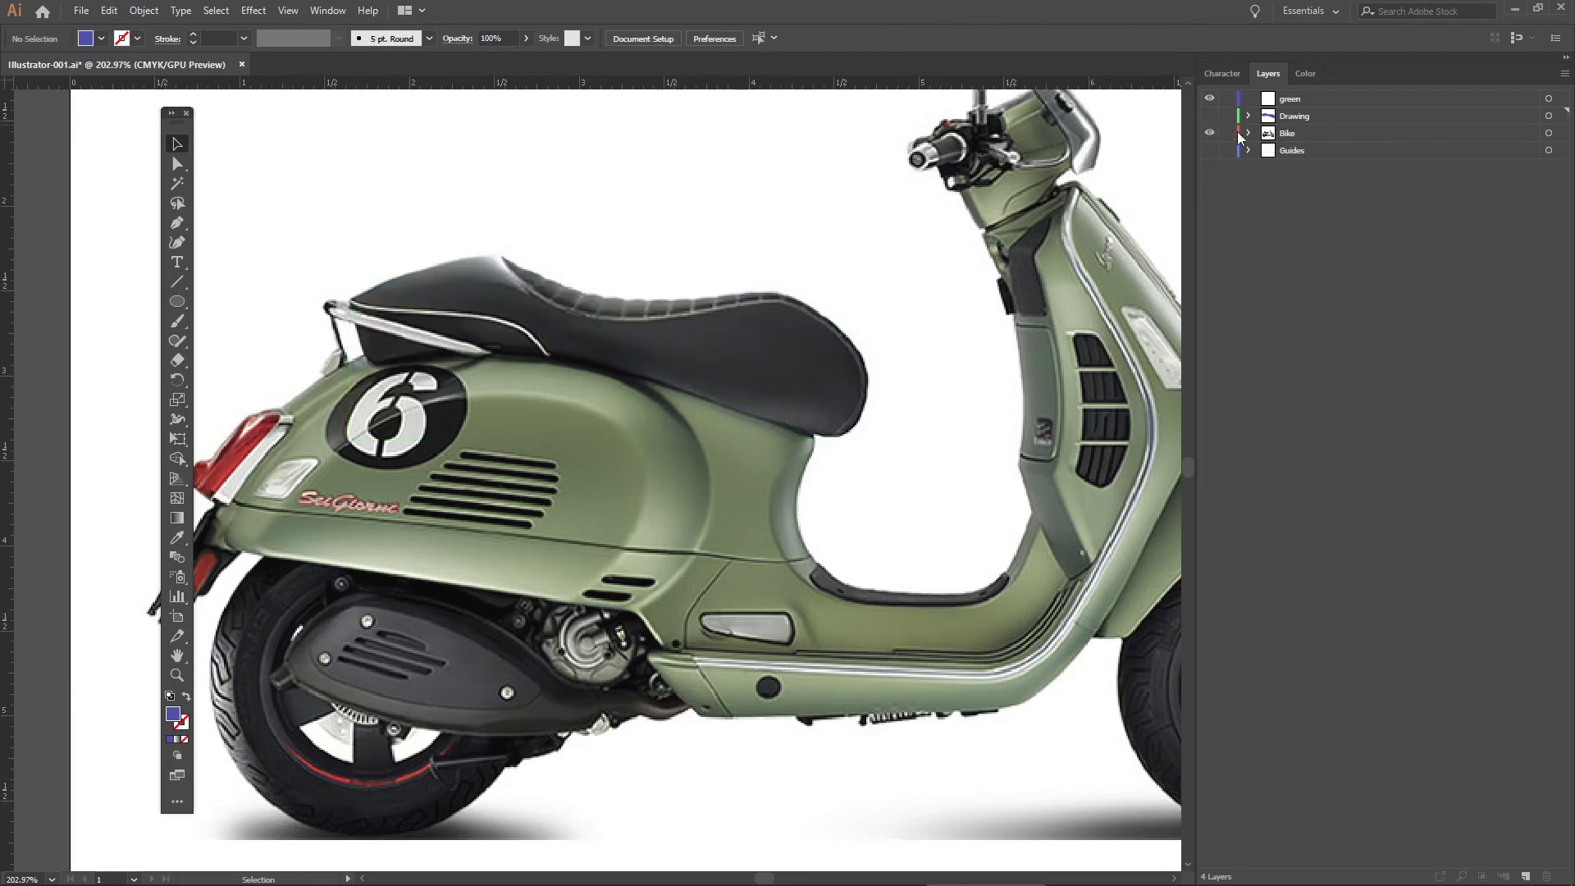
pyautogui.click(1247, 134)
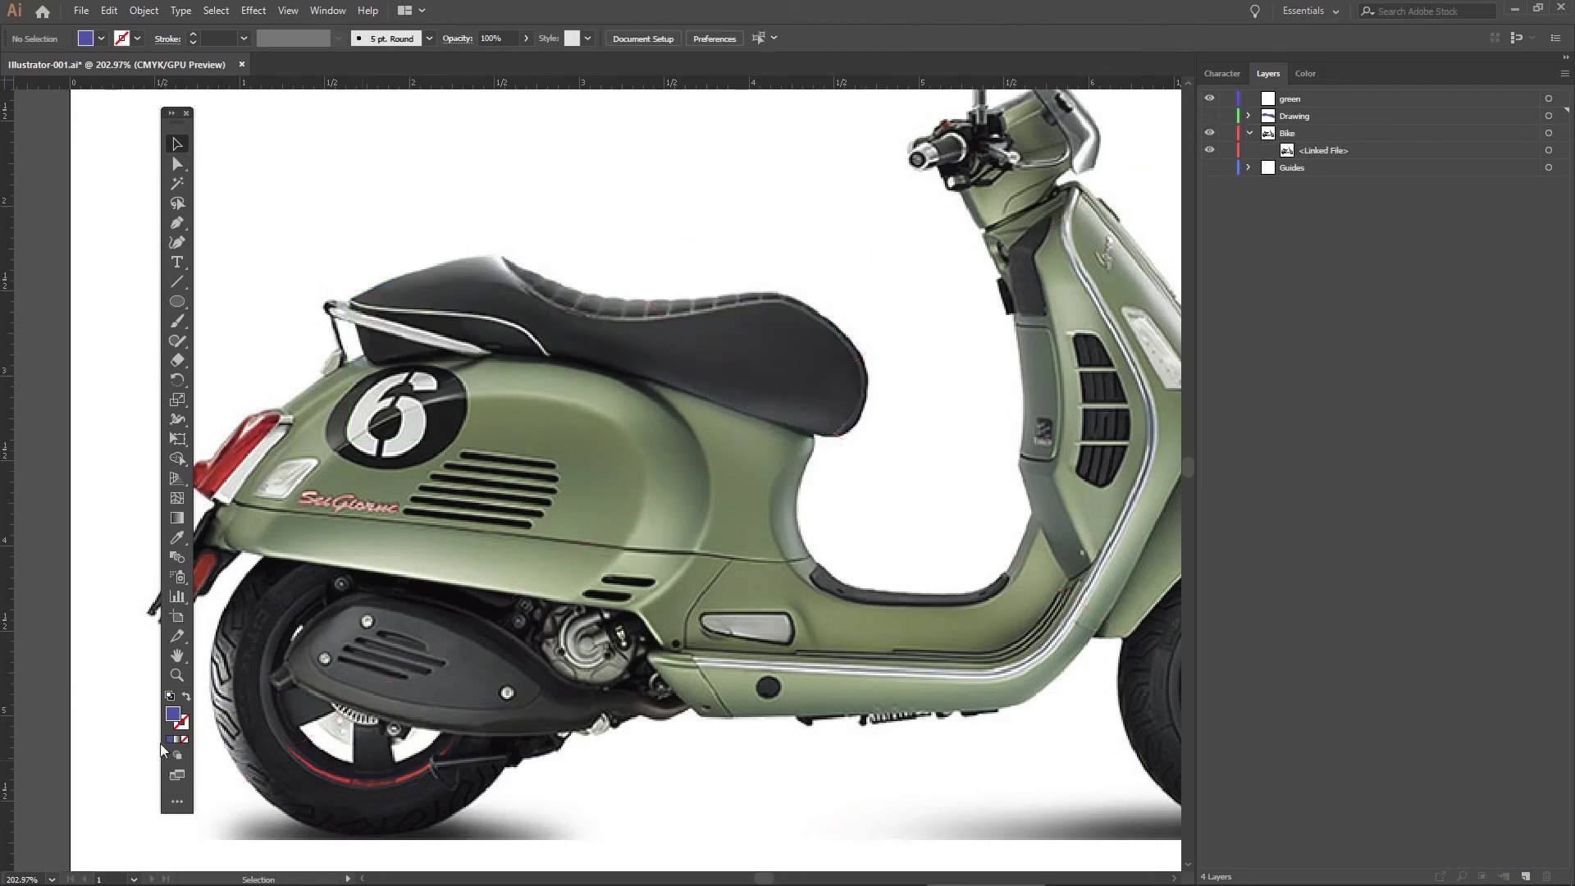
# Step: Convert the linked scooter photo in the Bike layer with a default Image Trace, and deselect the result
pyautogui.click(173, 679)
pyautogui.moveTo(493, 528); pyautogui.dragTo(391, 438)
pyautogui.click(177, 144)
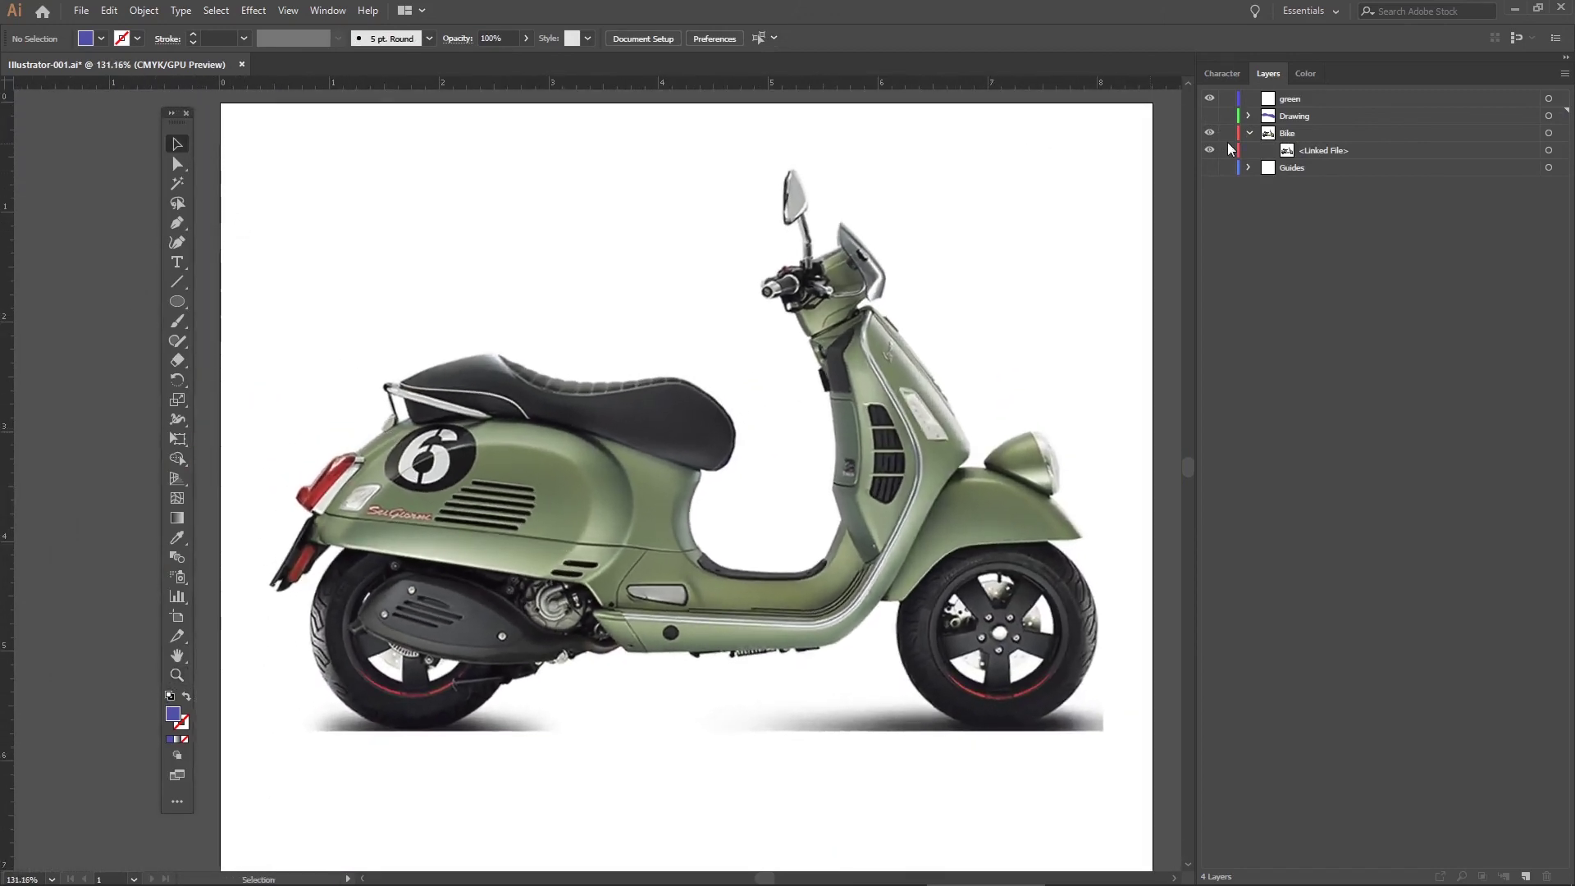
pyautogui.click(1332, 154)
pyautogui.click(1548, 150)
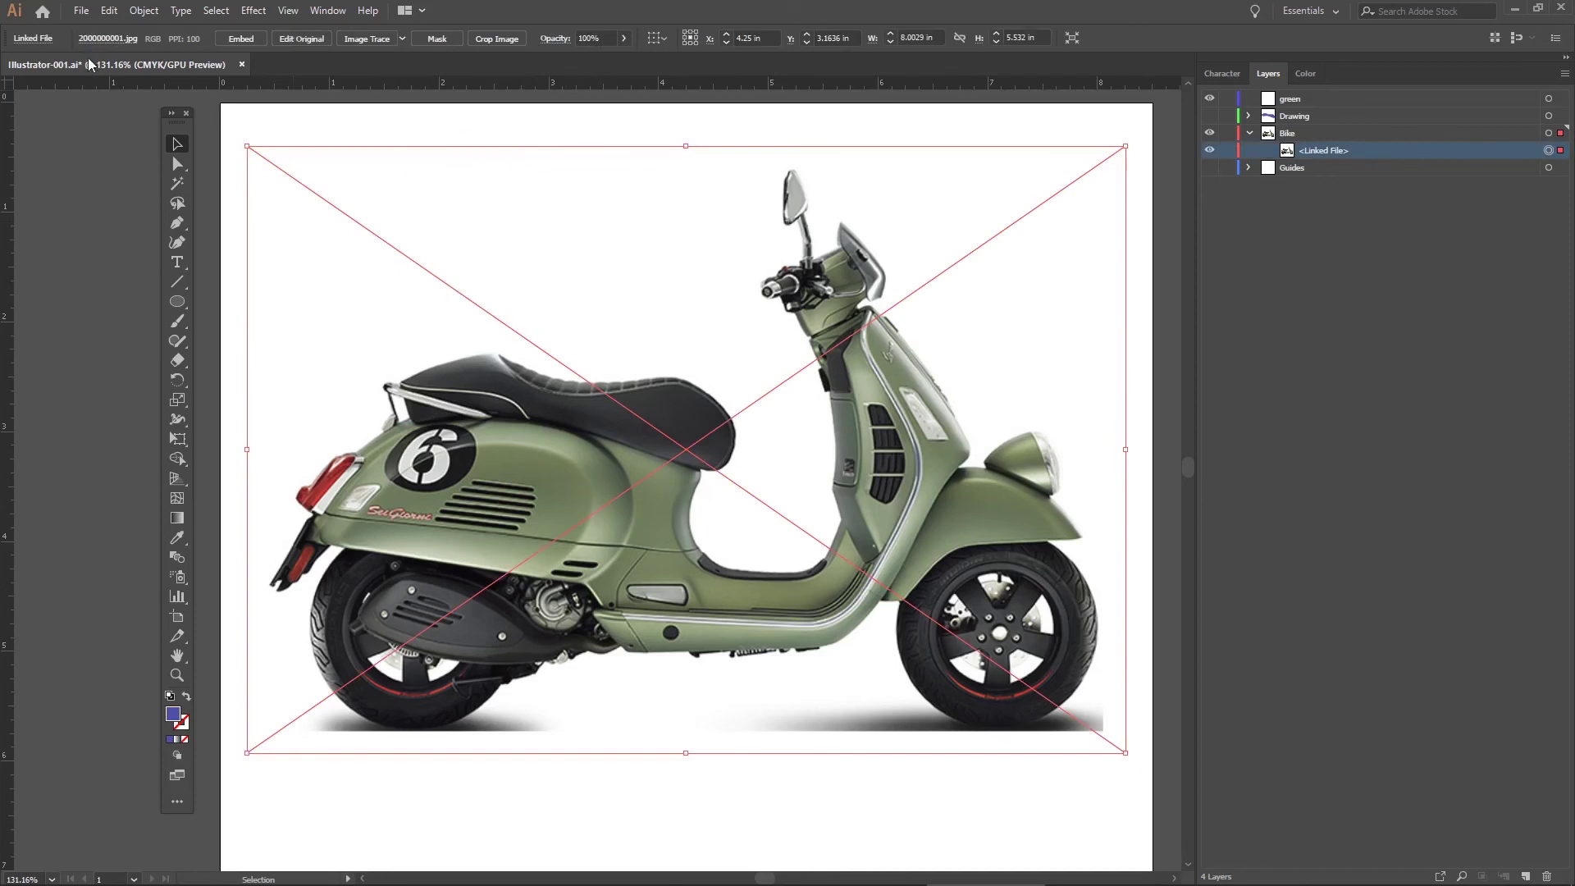
pyautogui.click(139, 11)
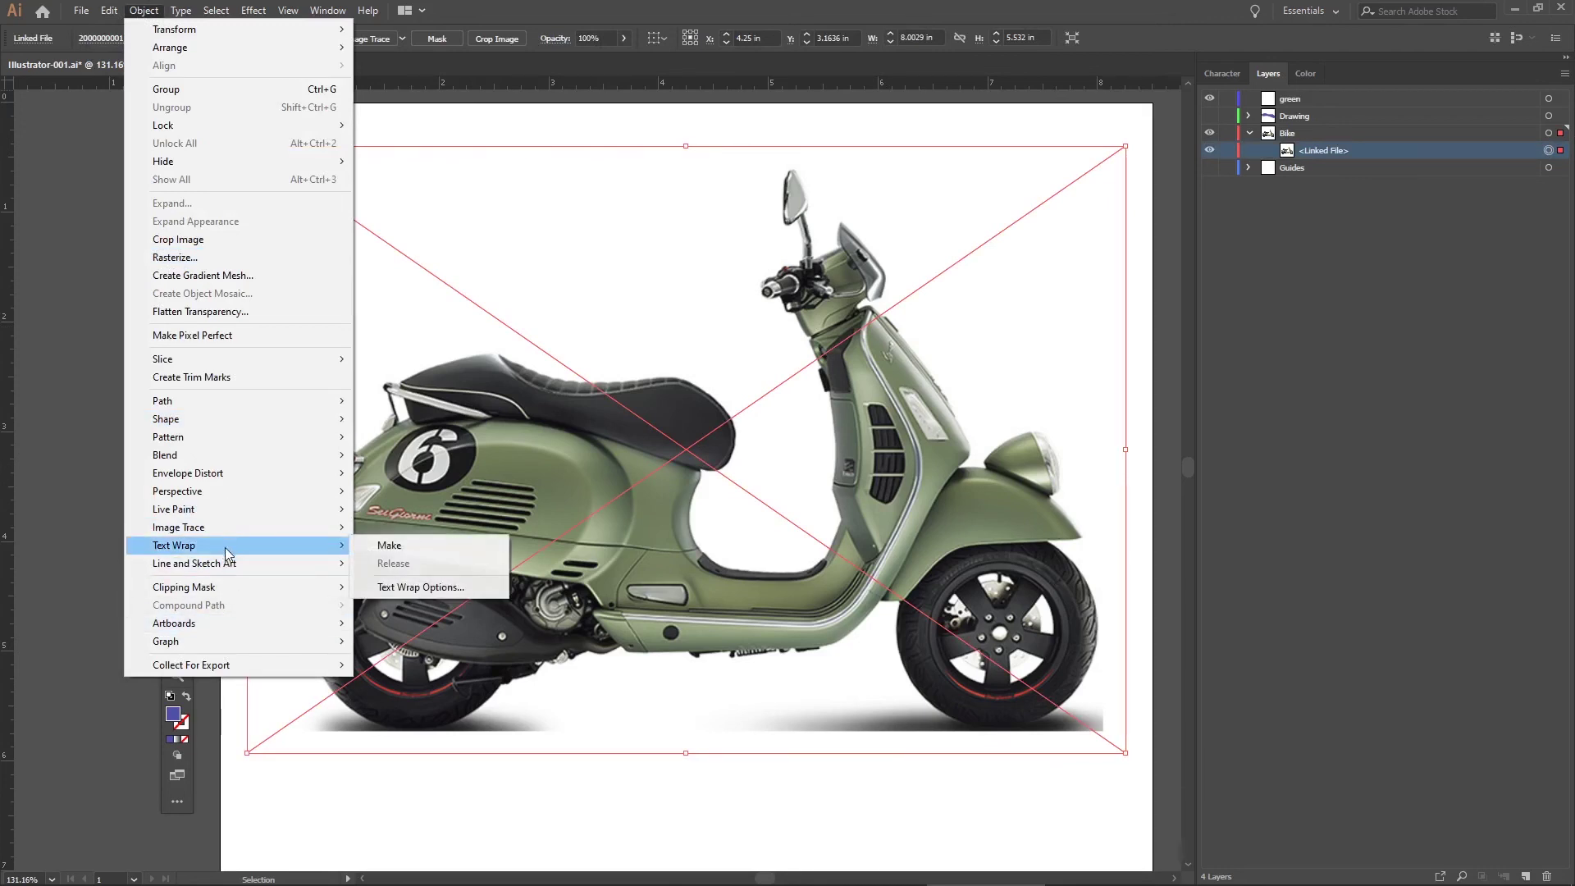
pyautogui.moveTo(229, 535)
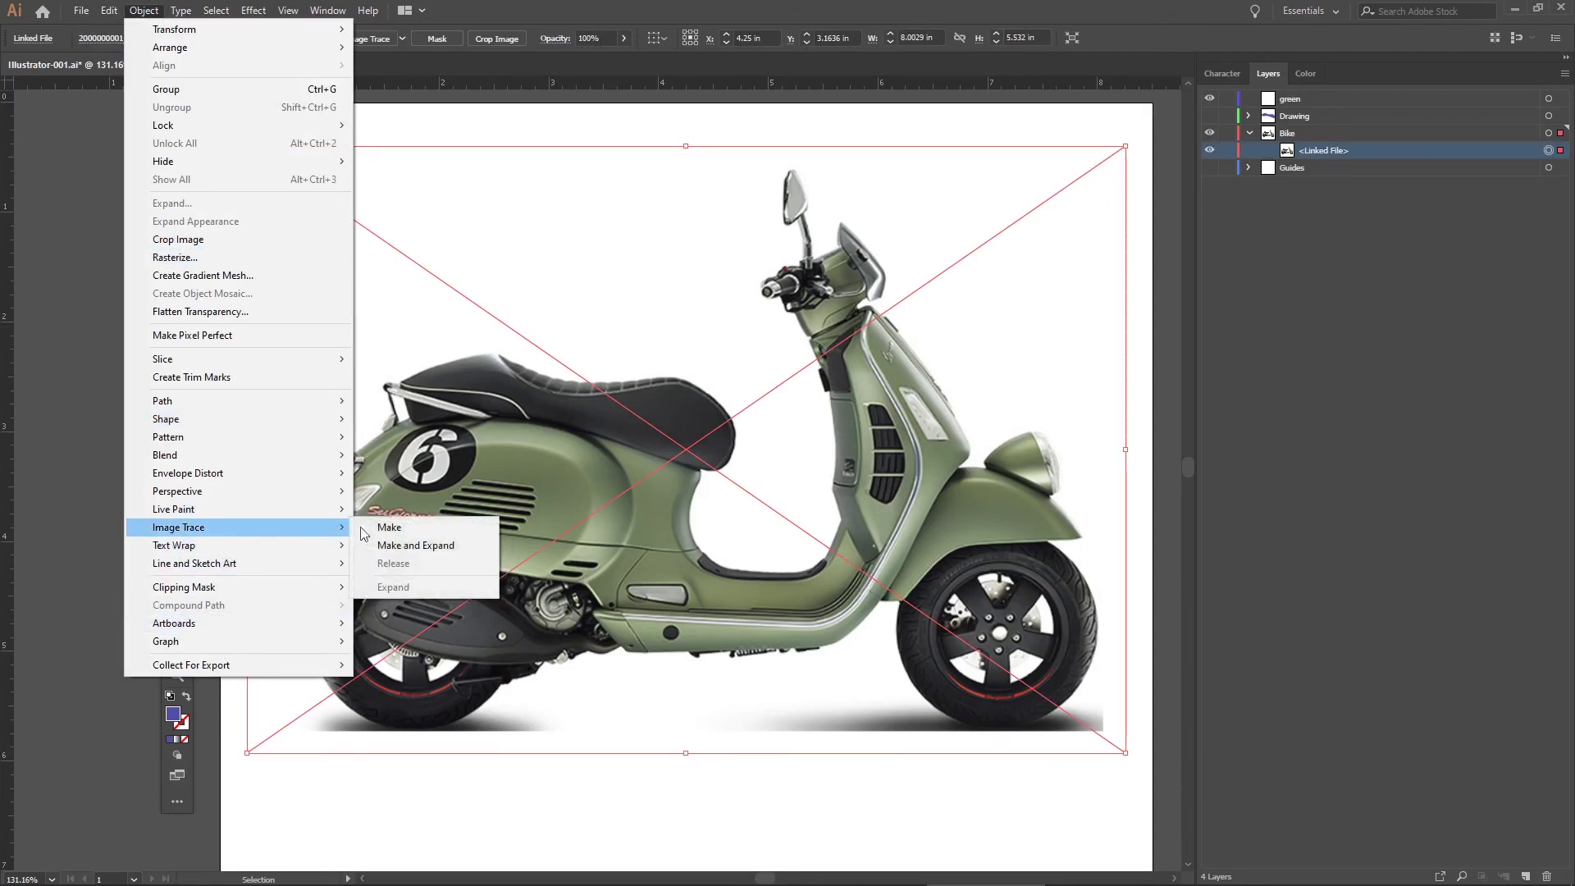
pyautogui.click(435, 526)
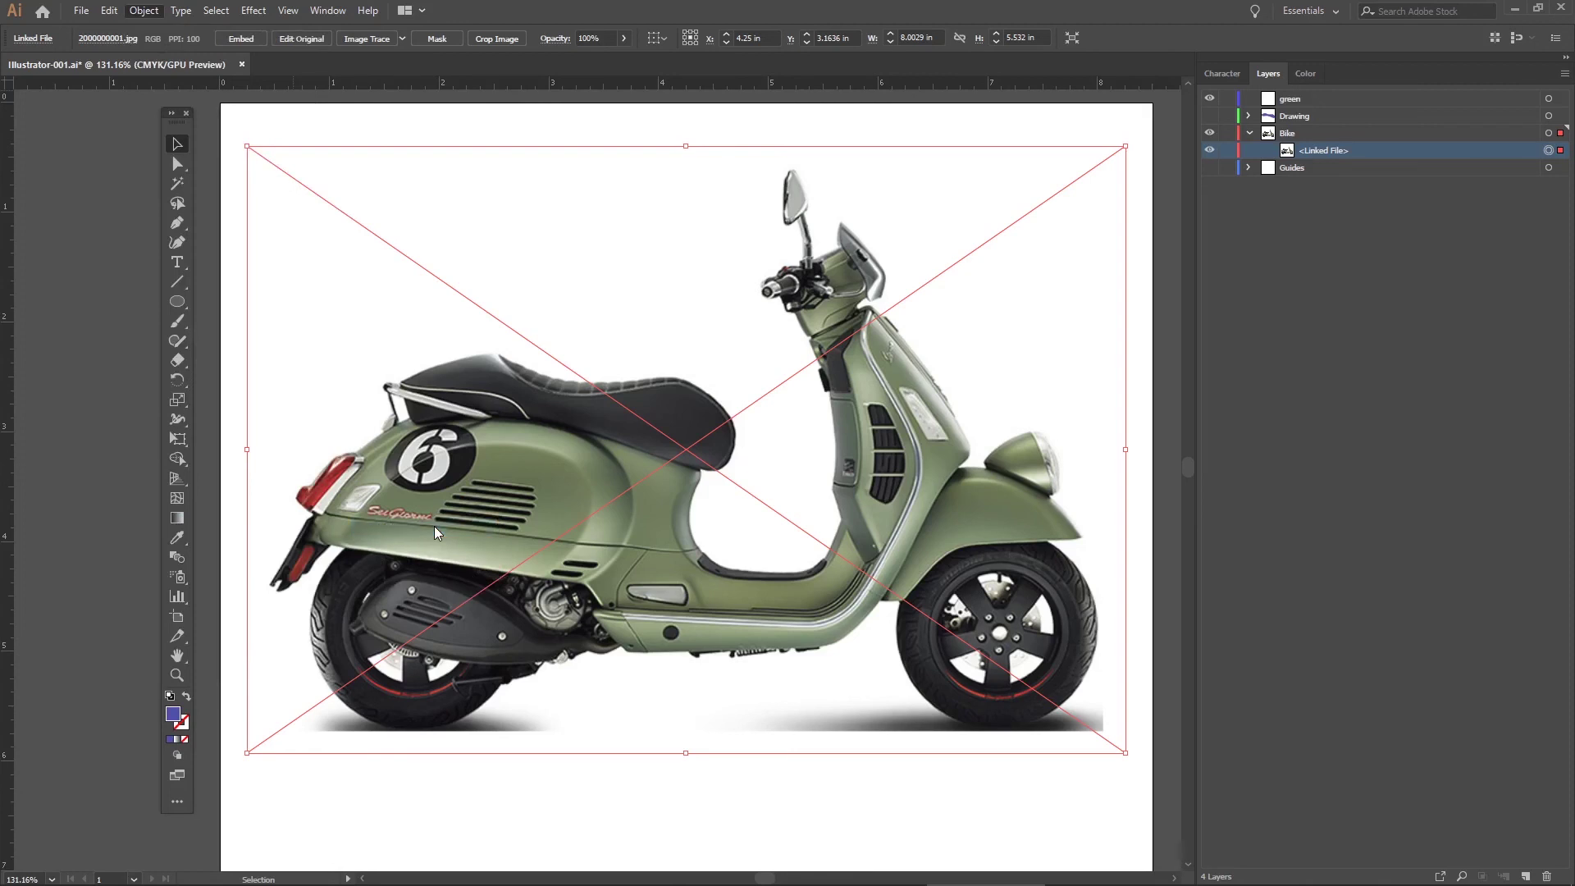
pyautogui.click(703, 791)
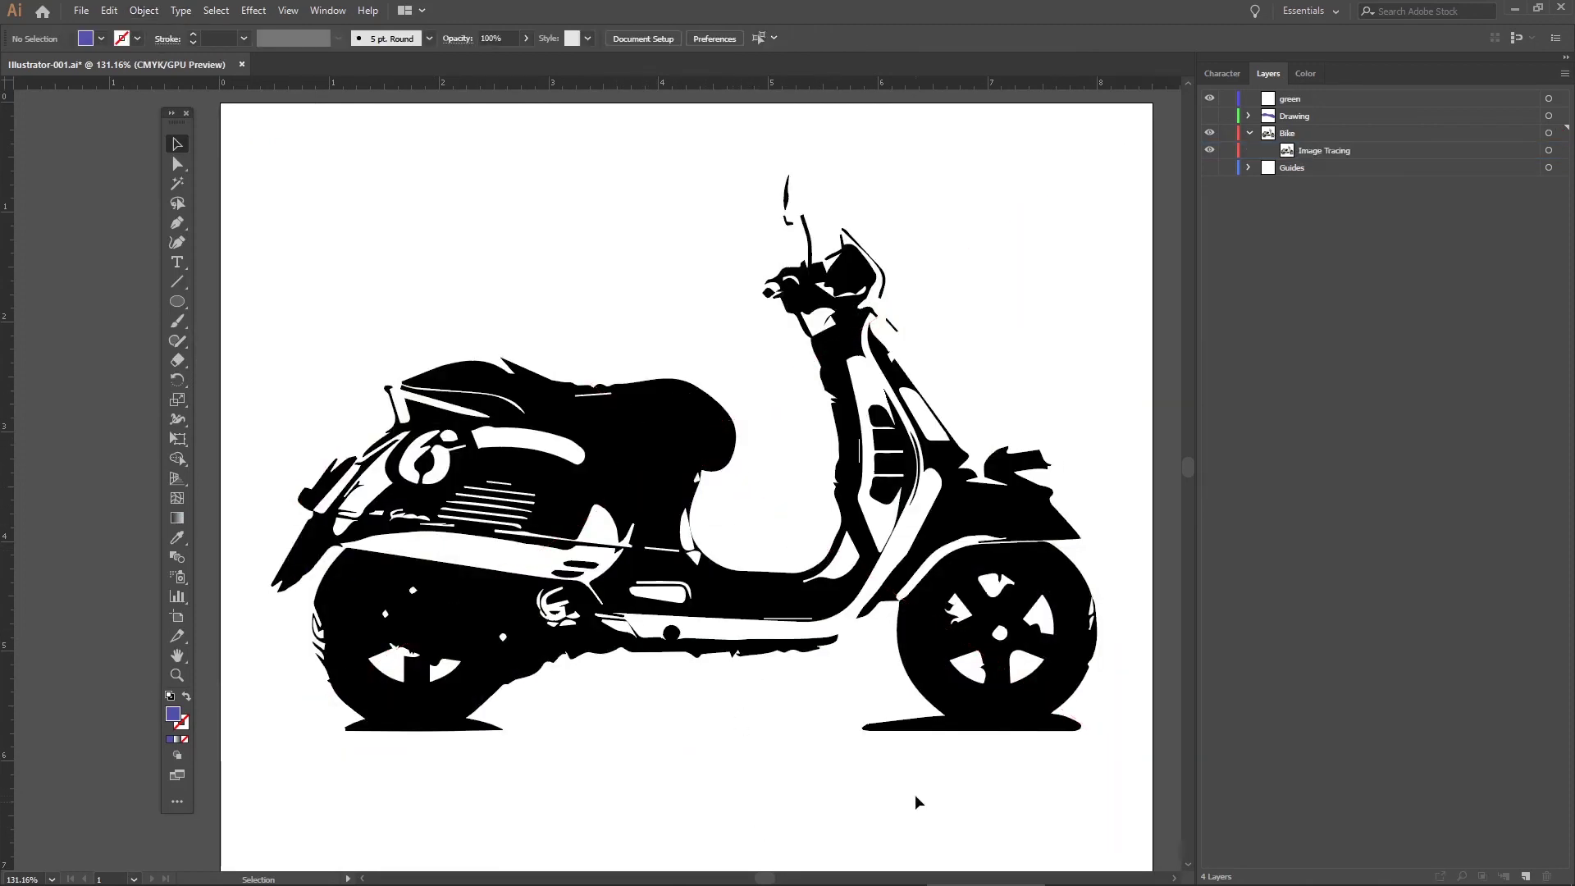